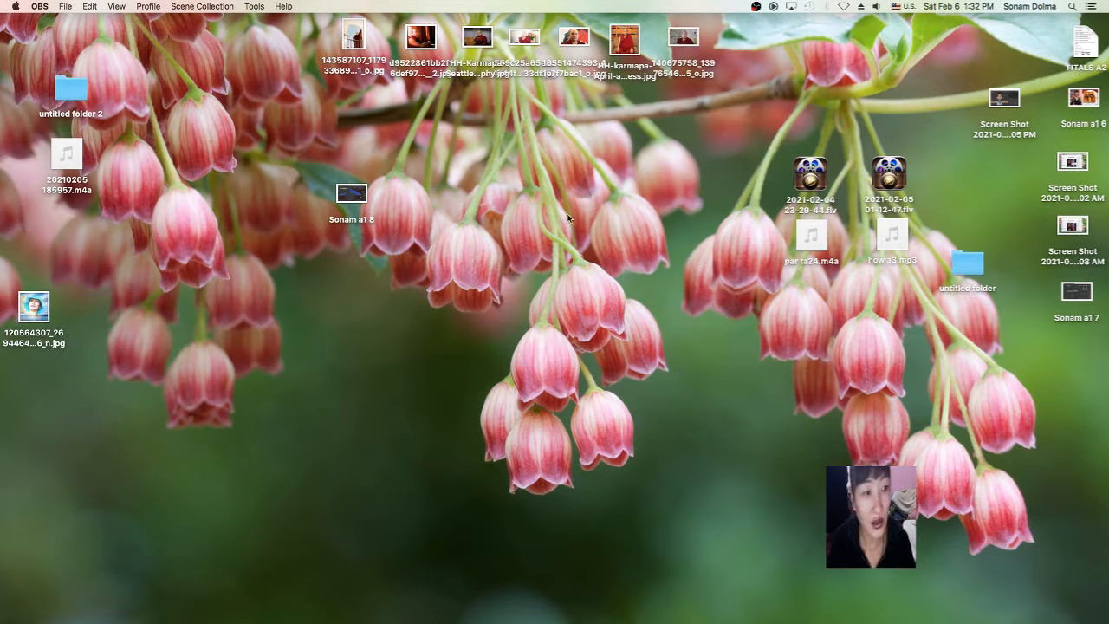
Step: Launch Blender and dismiss its splash screen to show the default scene
mouse_move(2, 260)
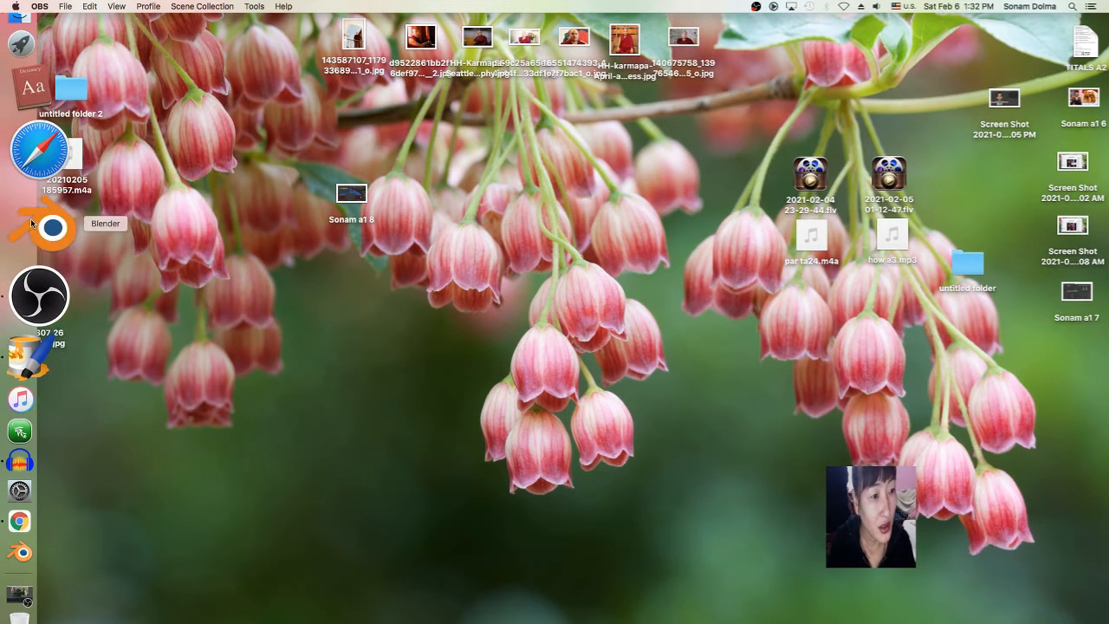
click(31, 224)
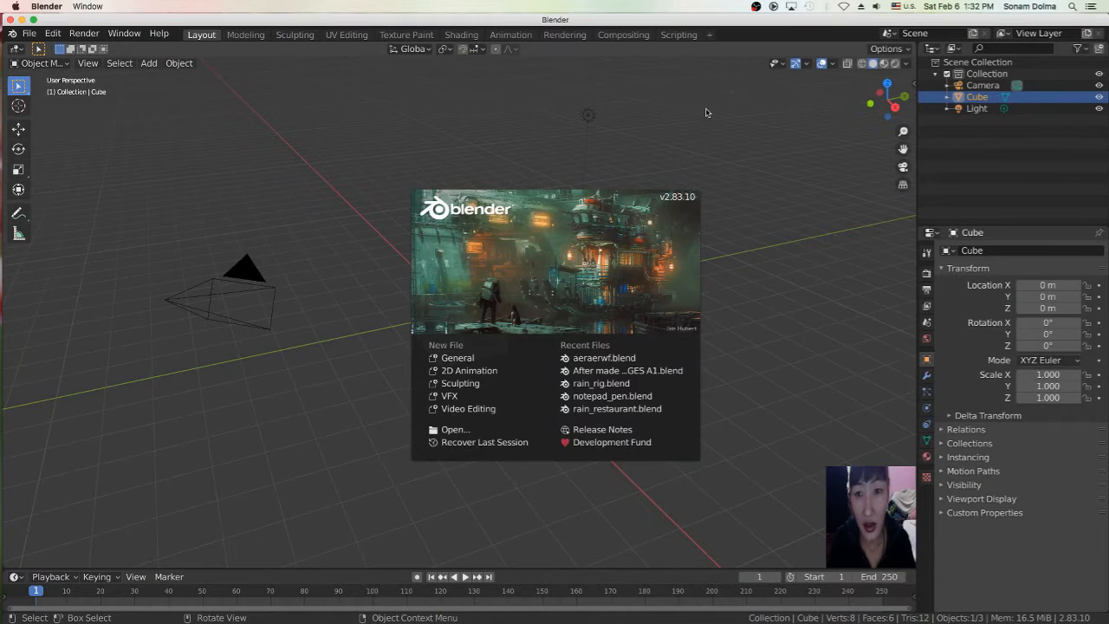
click(706, 113)
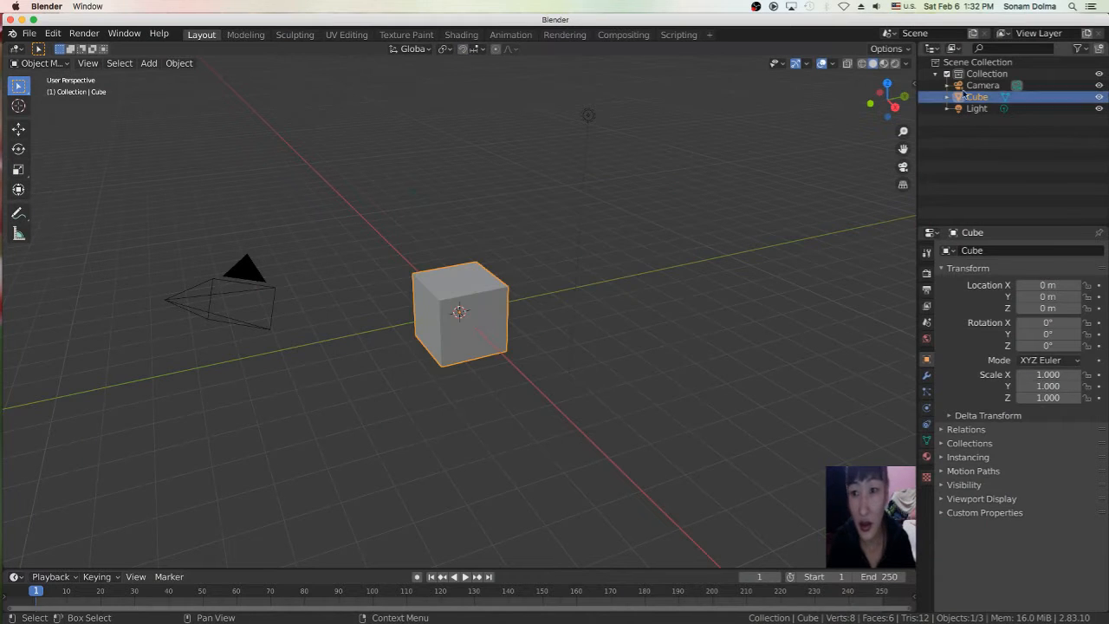
Step: Turn on the Screencast Keys display for the 3D viewport and hide the sidebar again
click(910, 84)
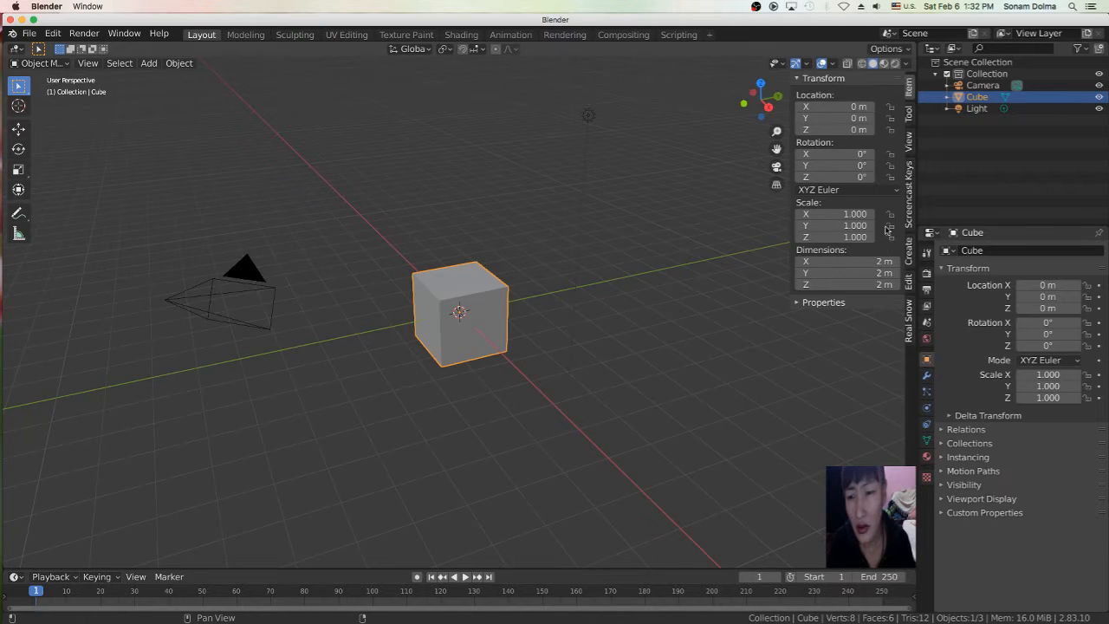
click(909, 192)
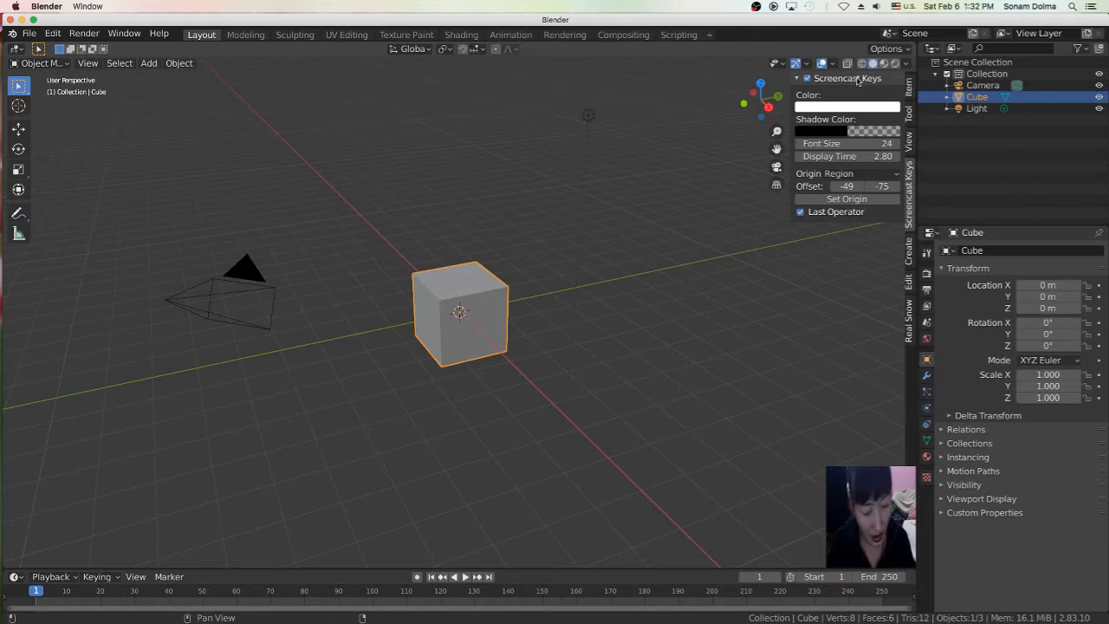
key(n)
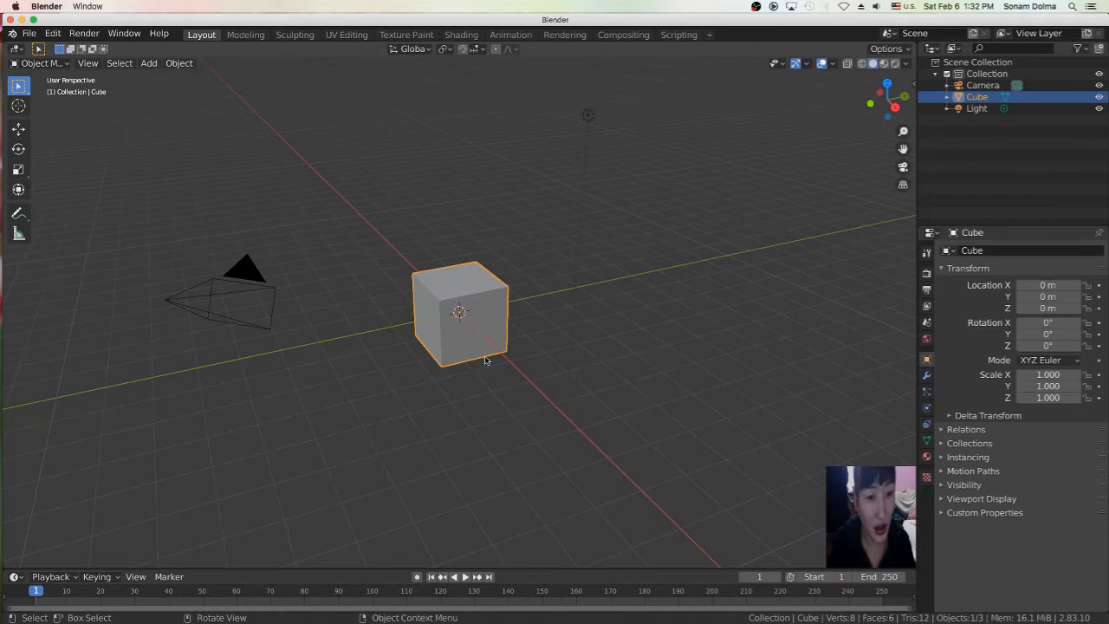
Step: Delete the default camera, cube and light so the scene is empty
click(487, 317)
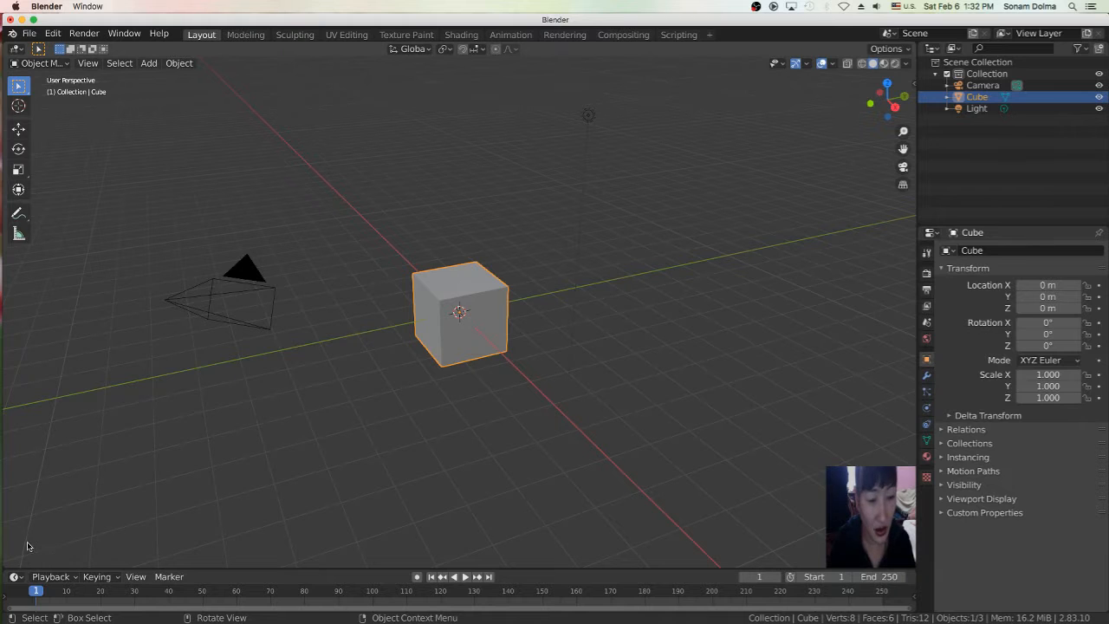
middle_drag(512, 387, 494, 317)
key(a)
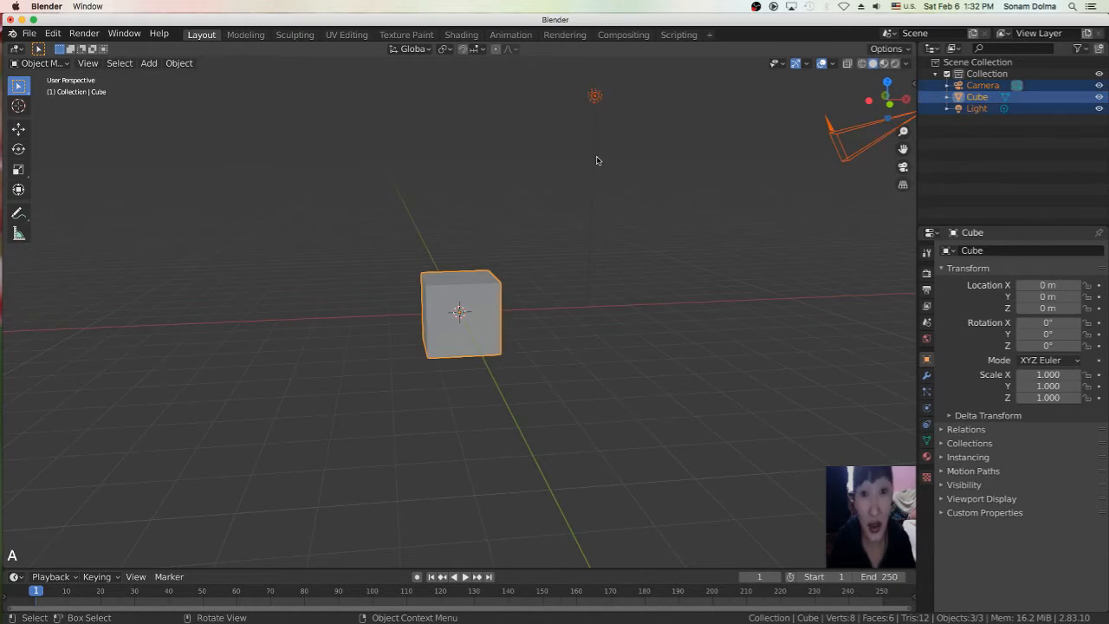
key(x)
click(594, 160)
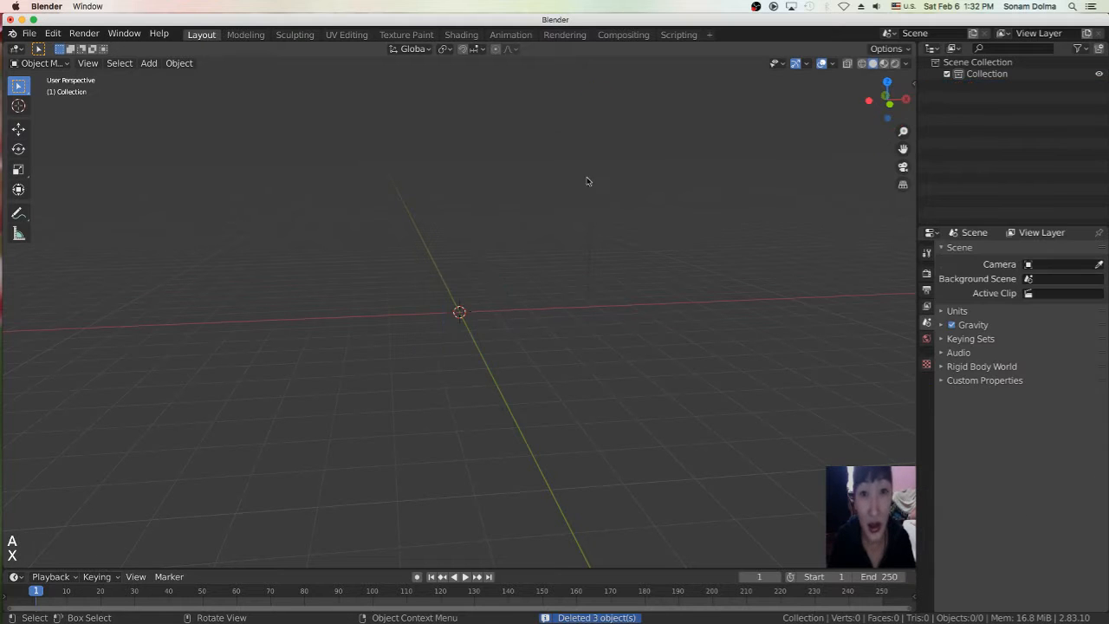
middle_drag(580, 188, 547, 185)
Step: Open the file aeraerwf.blend from the Documents folder
click(29, 33)
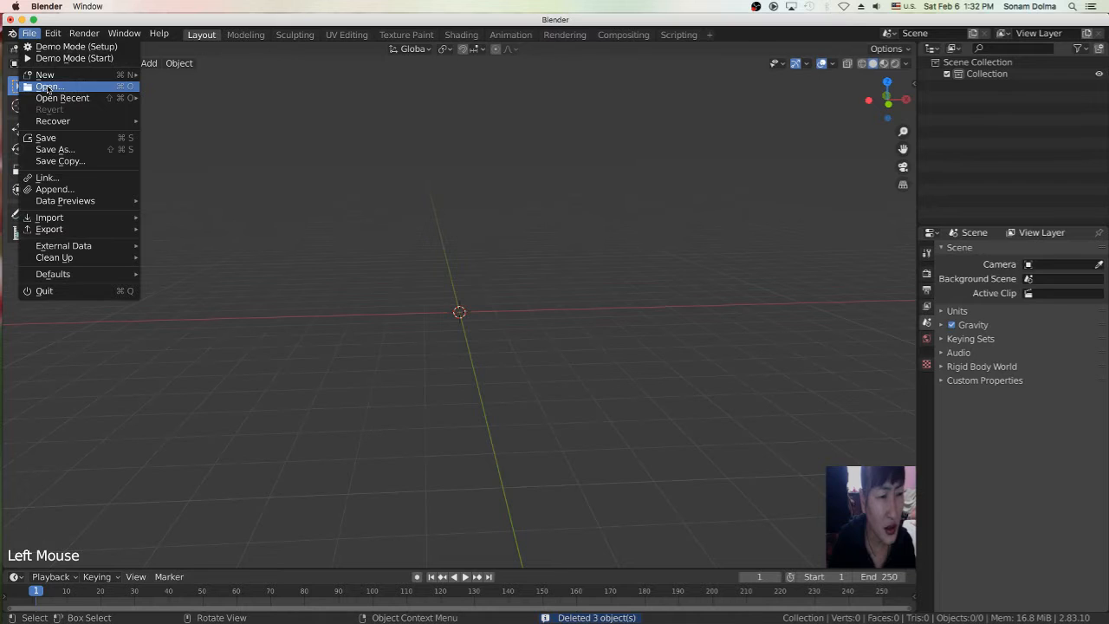
click(47, 88)
click(507, 348)
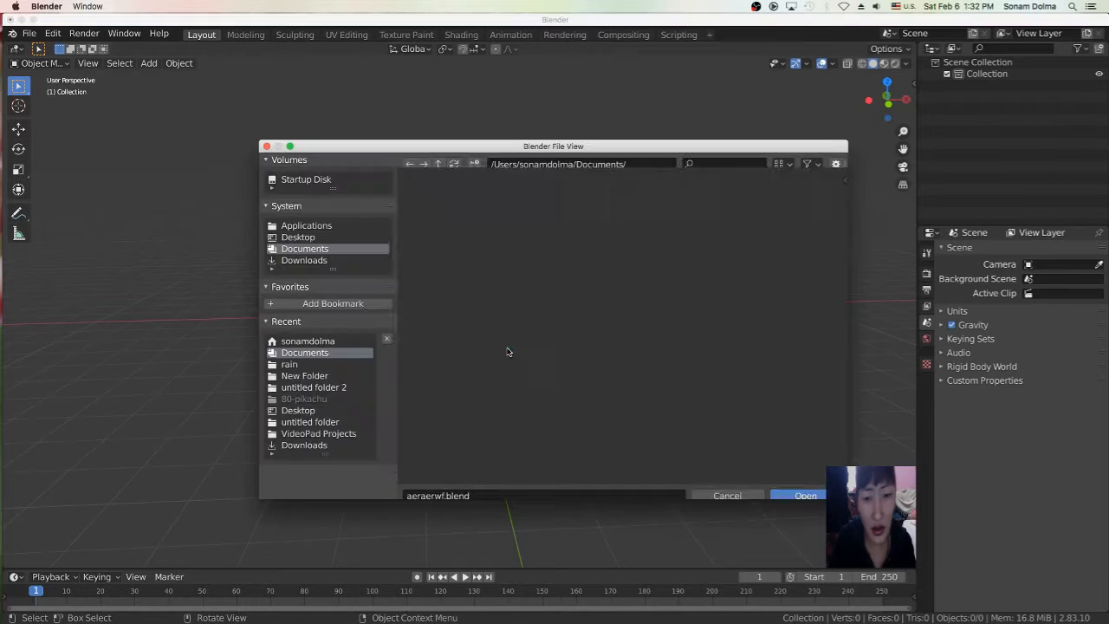
click(422, 345)
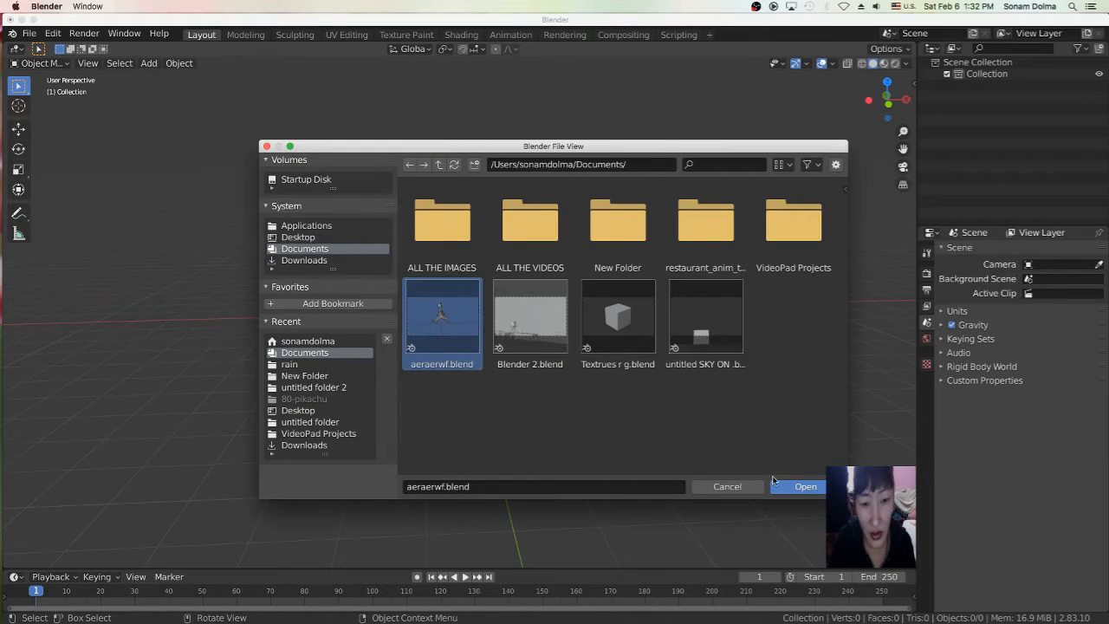
click(803, 486)
Step: Delete the running animation's keyframes for all bones, and shrink the timeline area to a thin strip
middle_drag(522, 373, 621, 386)
scroll(621, 386, up, 3)
middle_drag(450, 369, 485, 341)
key(a)
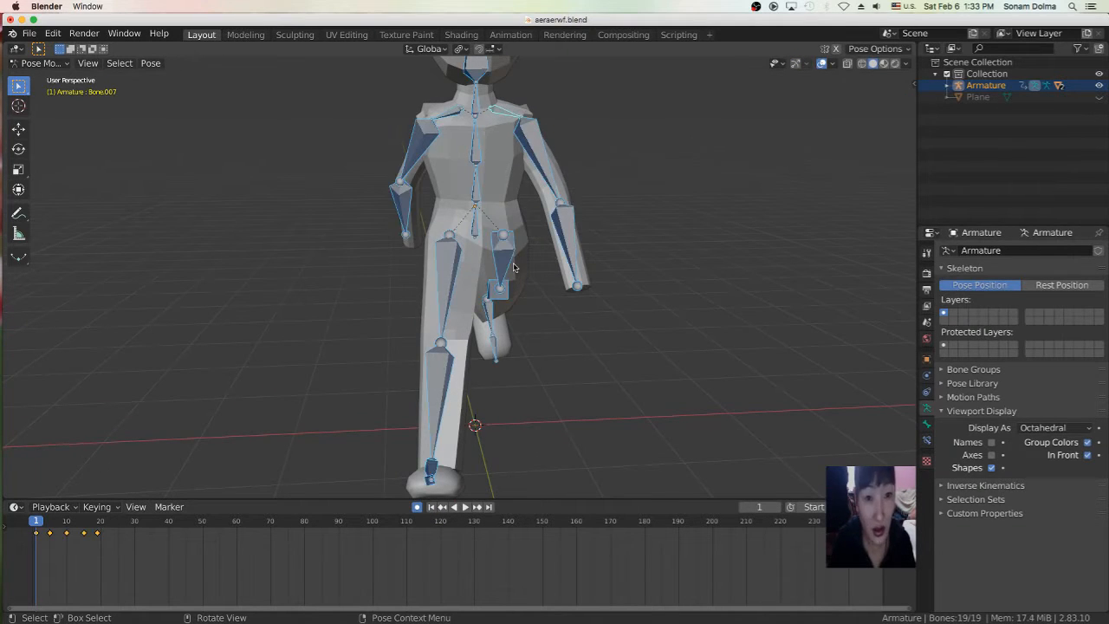
key(x)
click(152, 563)
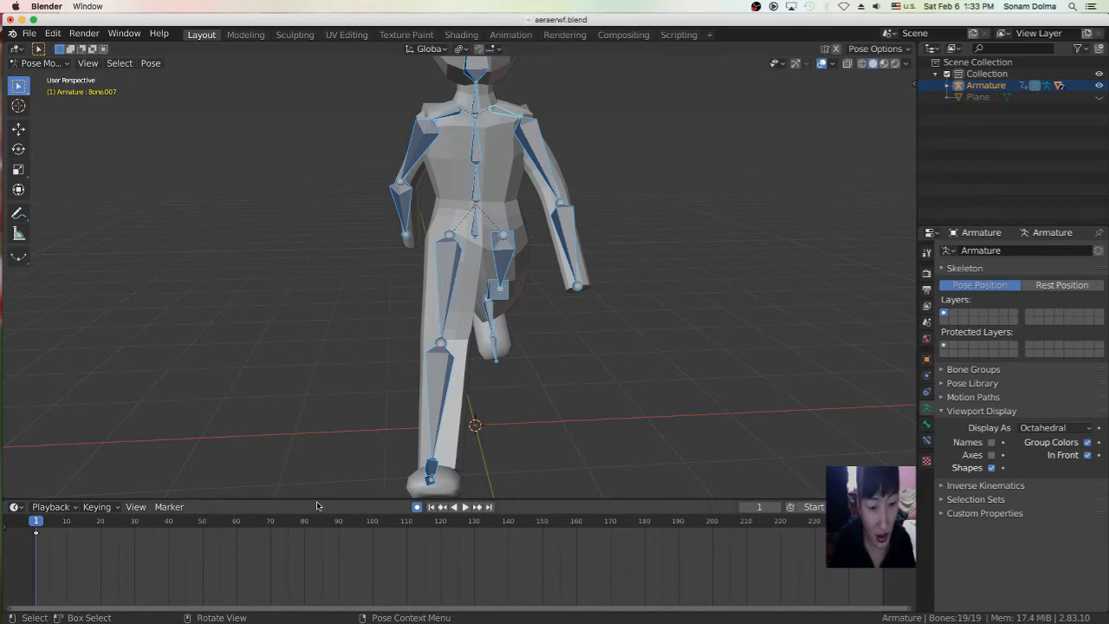
drag(392, 499, 384, 602)
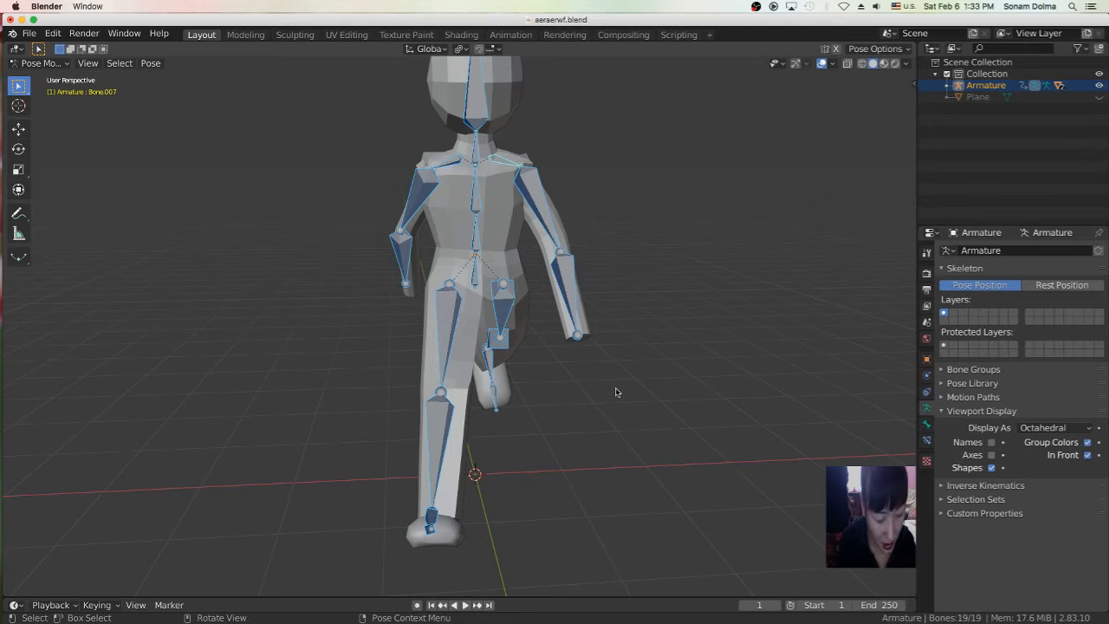
key(ctrl+r)
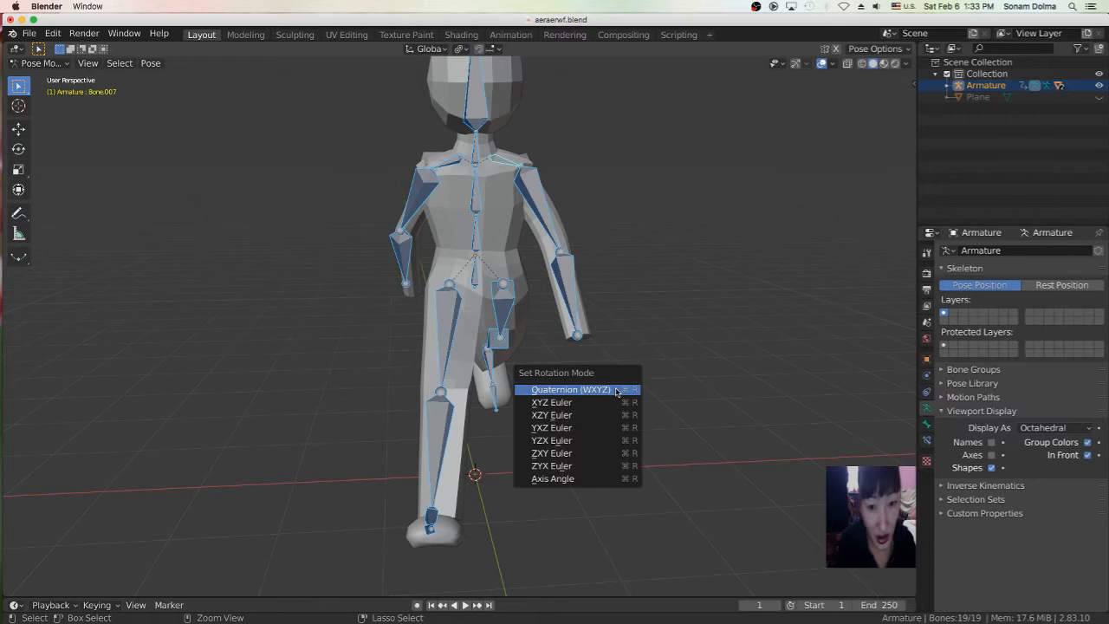
click(679, 279)
key(a)
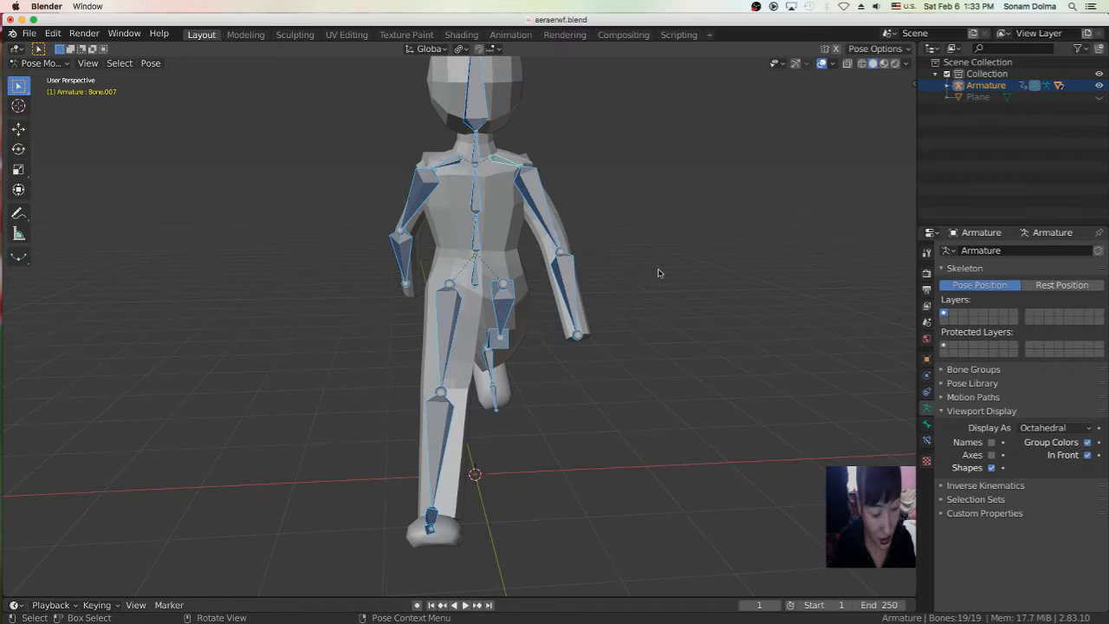
key(r)
click(658, 270)
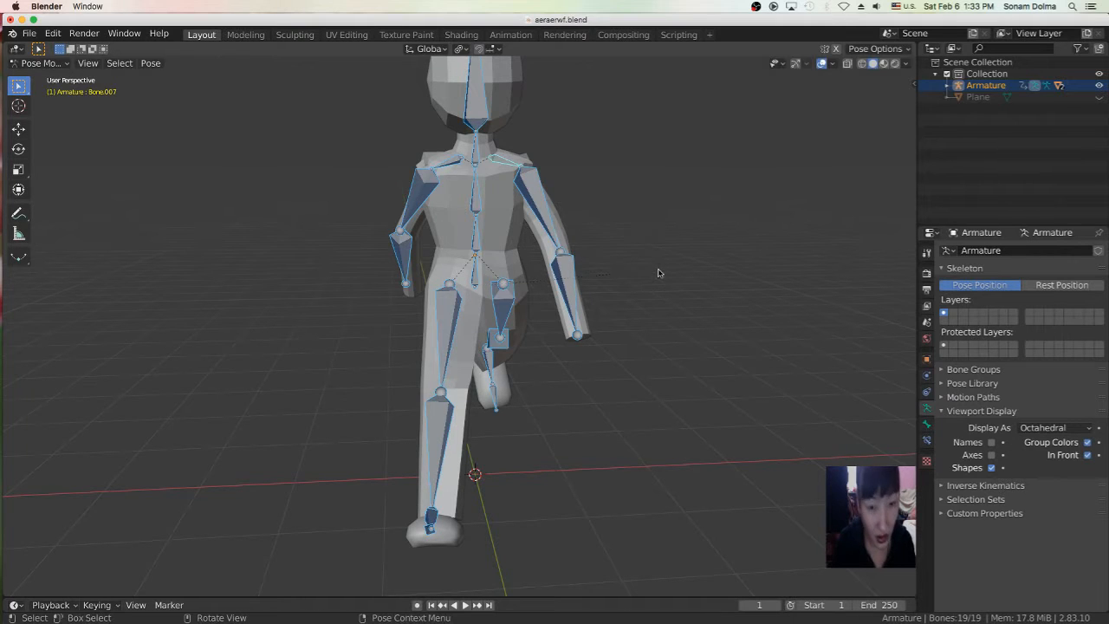
key(r)
key(g)
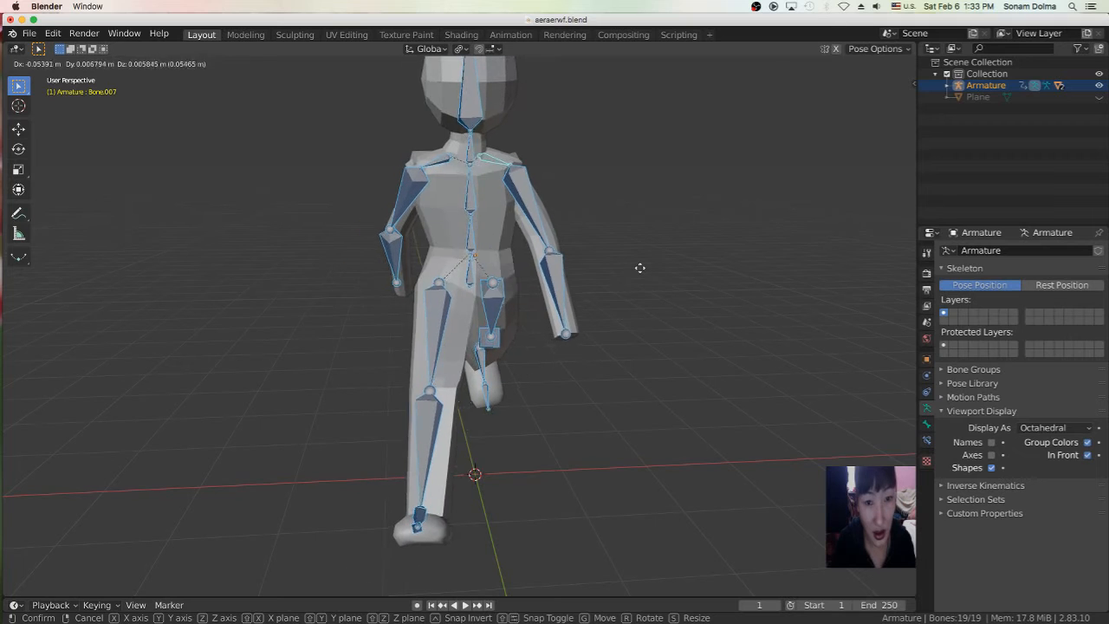
right_click(644, 272)
key(g)
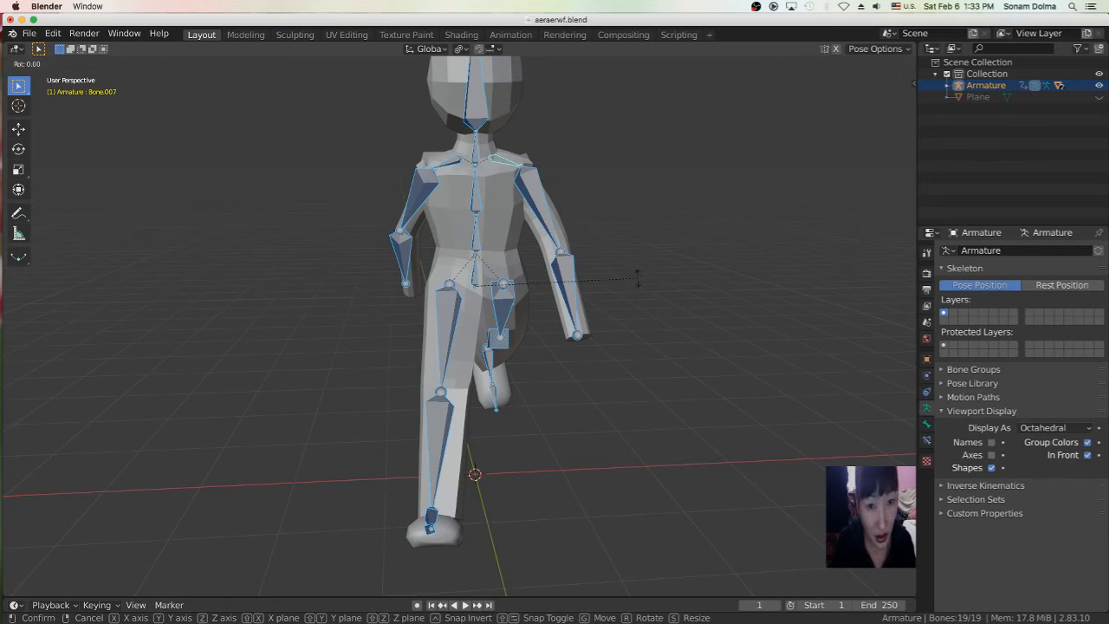
right_click(623, 275)
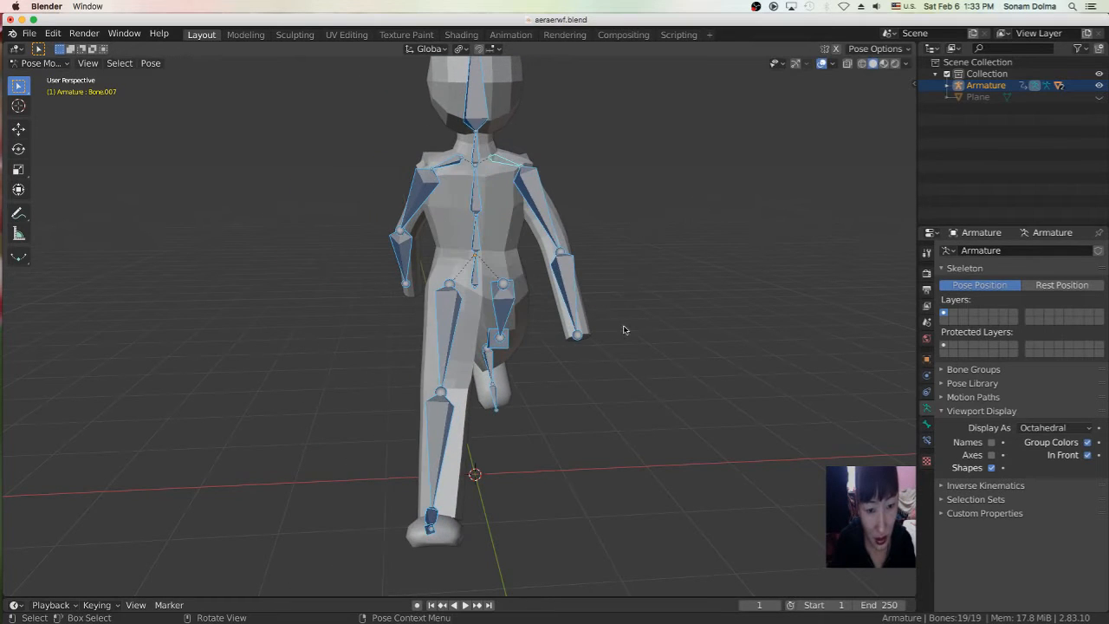
key(g)
click(626, 324)
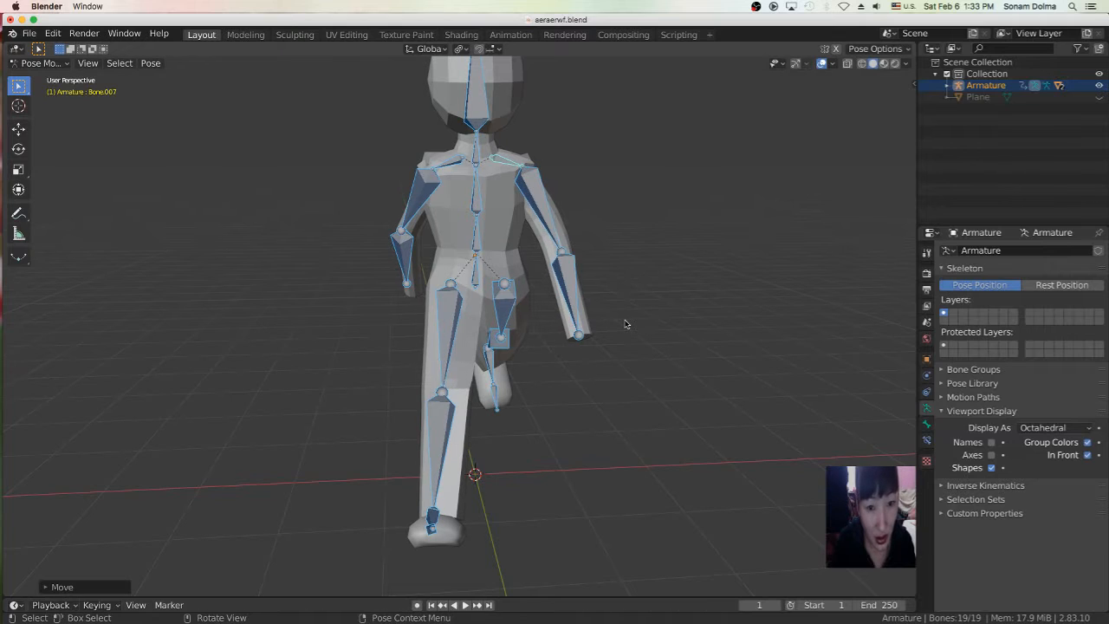
Step: Clear the rotation and location of all bones to return the character to its rest T-pose
key(alt+r)
key(alt+g)
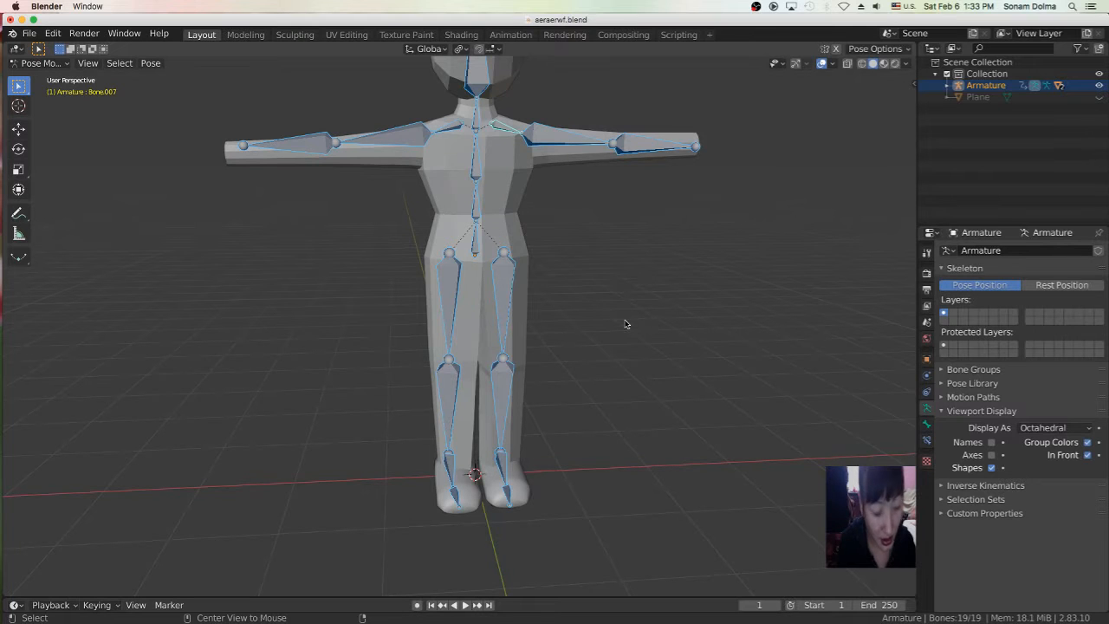
scroll(451, 291, down, 5)
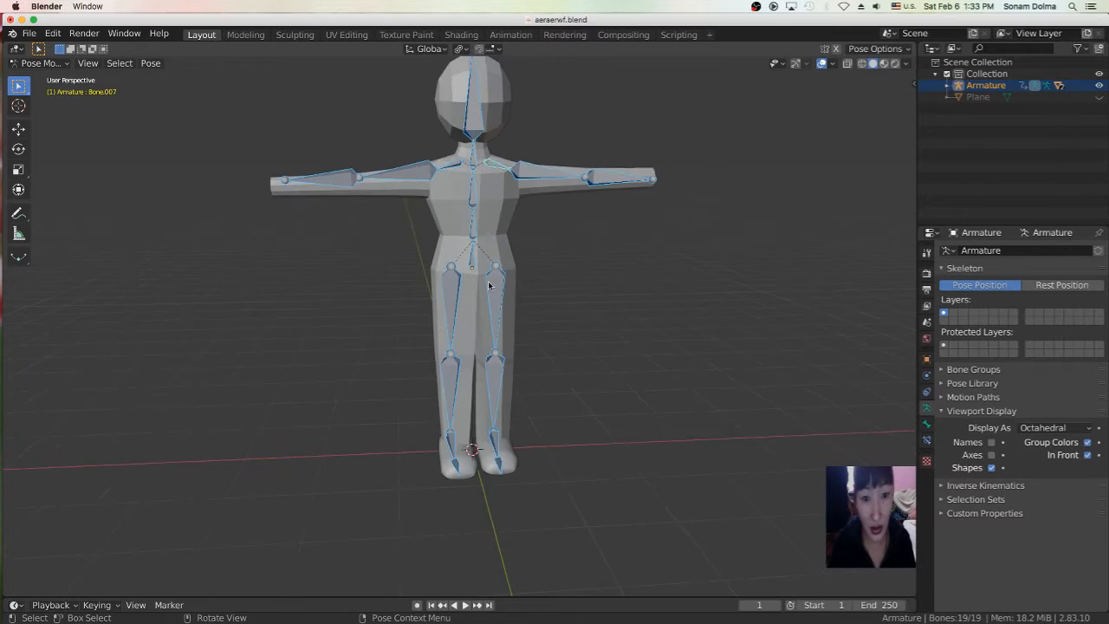
click(528, 200)
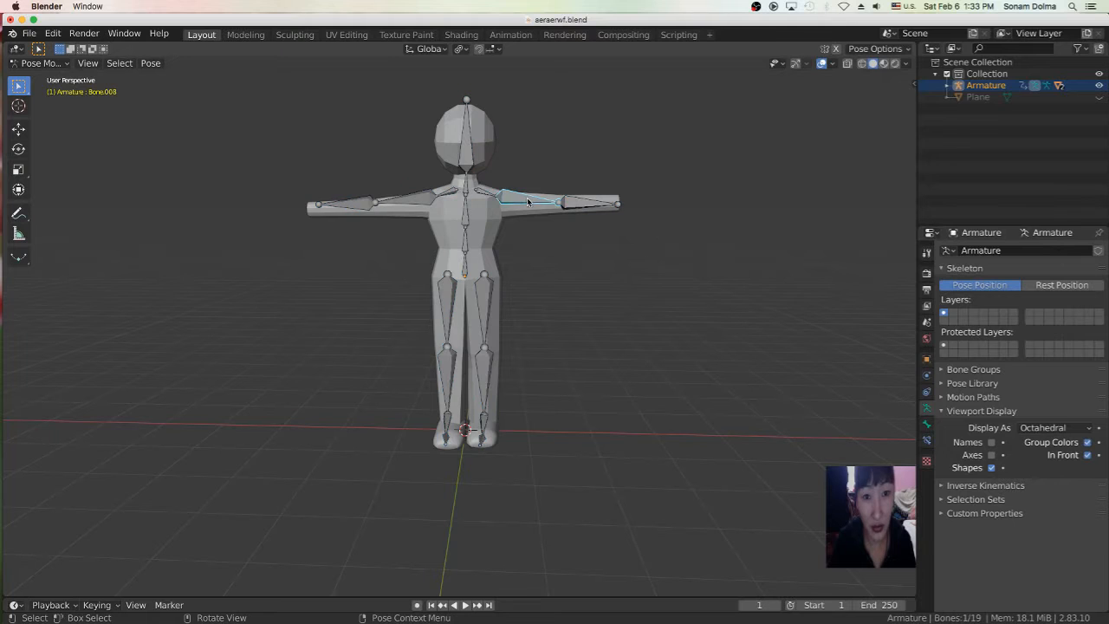
mouse_move(584, 231)
middle_down()
mouse_move(602, 237)
mouse_move(587, 242)
middle_up()
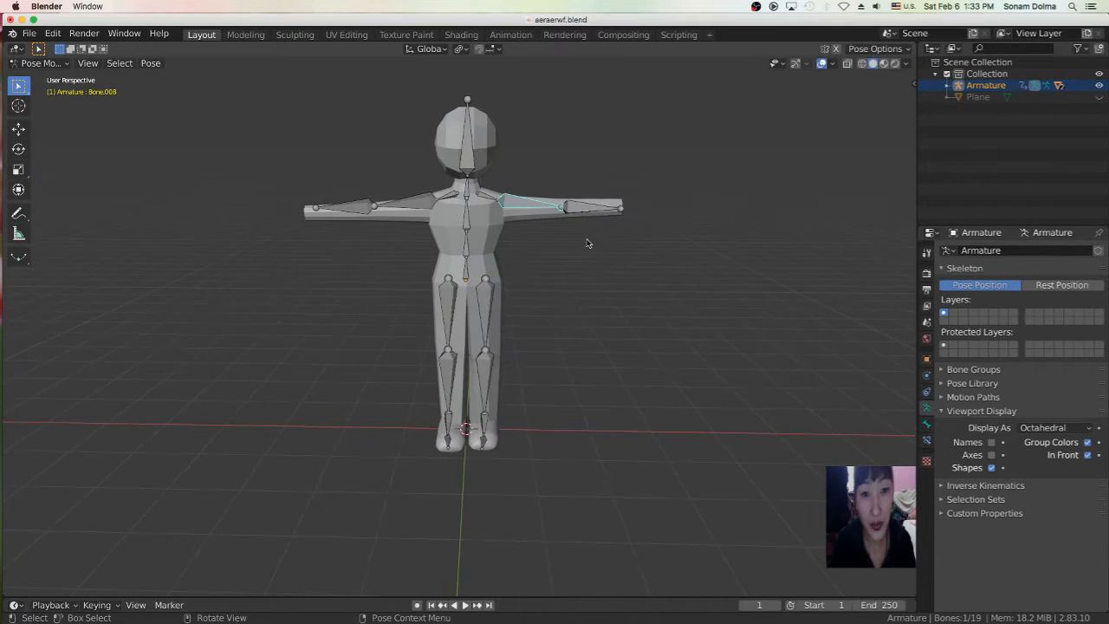
scroll(563, 251, up, 4)
scroll(541, 256, down, 4)
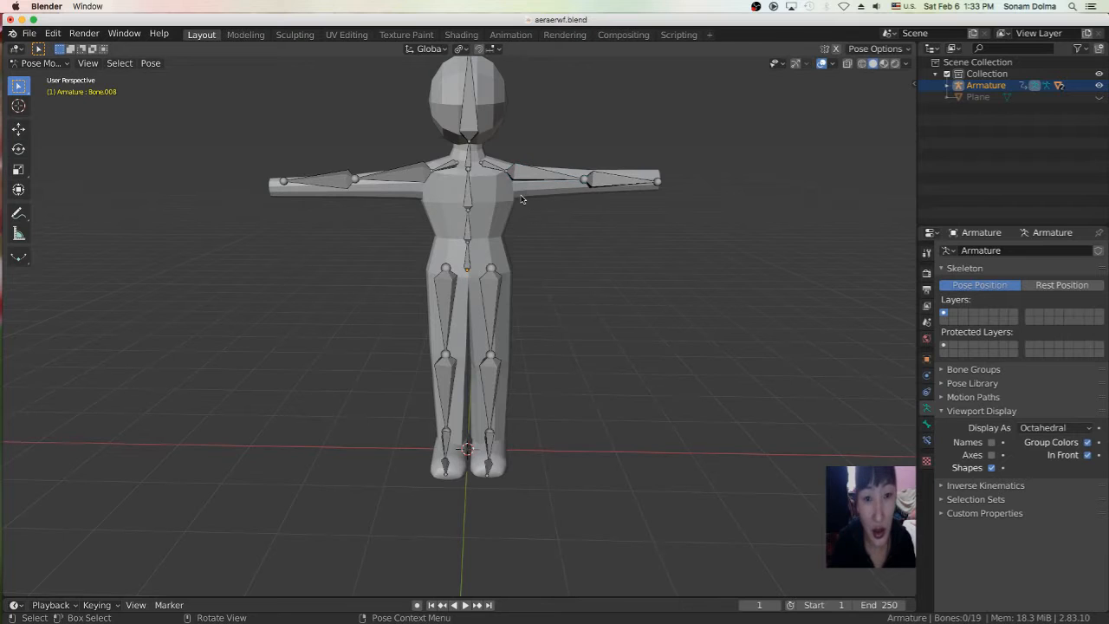
scroll(521, 200, up, 1)
scroll(511, 200, down, 3)
scroll(494, 282, up, 1)
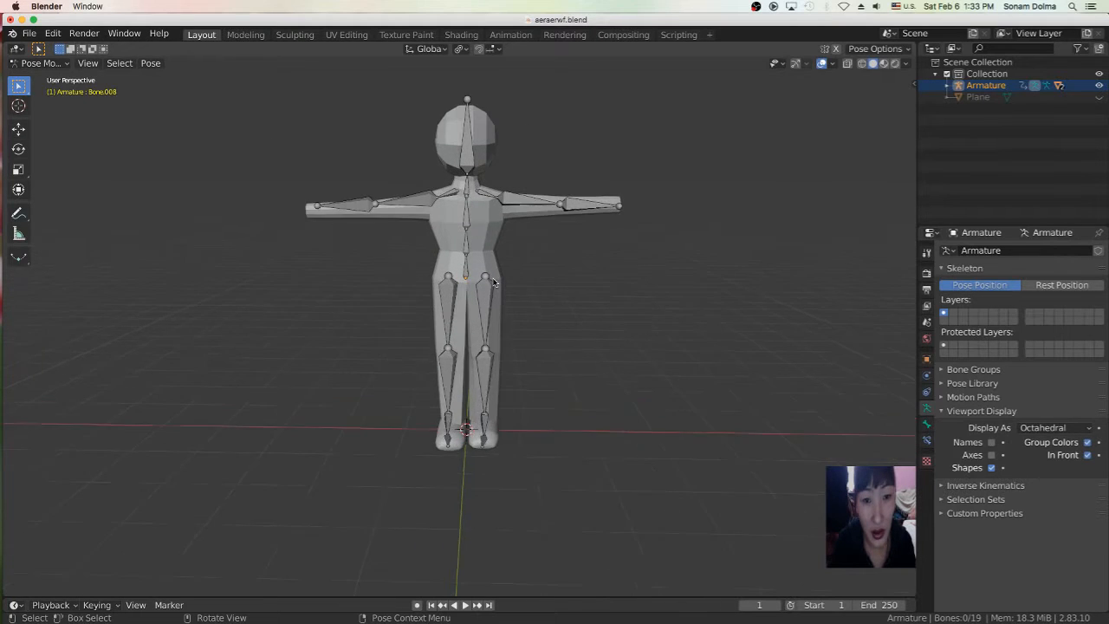
scroll(494, 282, up, 1)
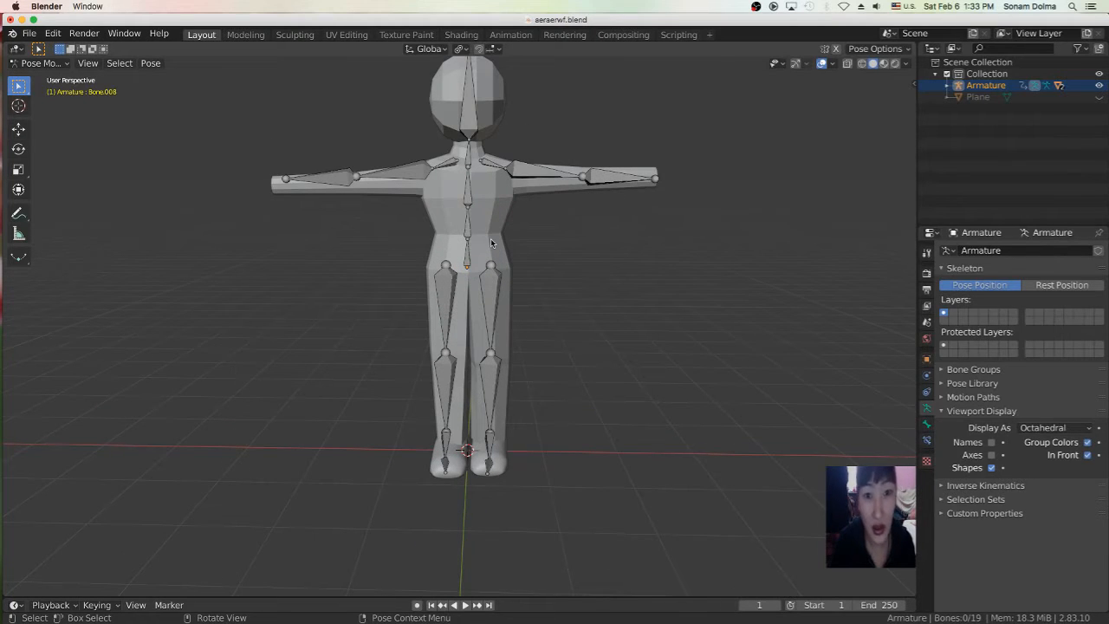
Step: Switch the armature from Pose Mode to Object Mode and hide it
click(16, 49)
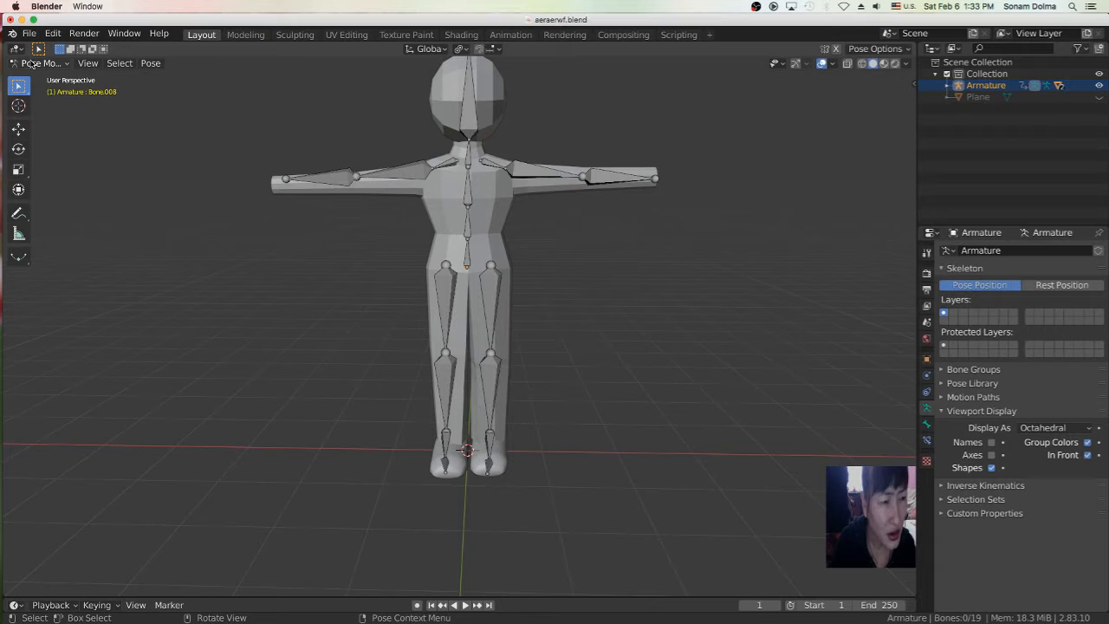
click(31, 64)
click(37, 76)
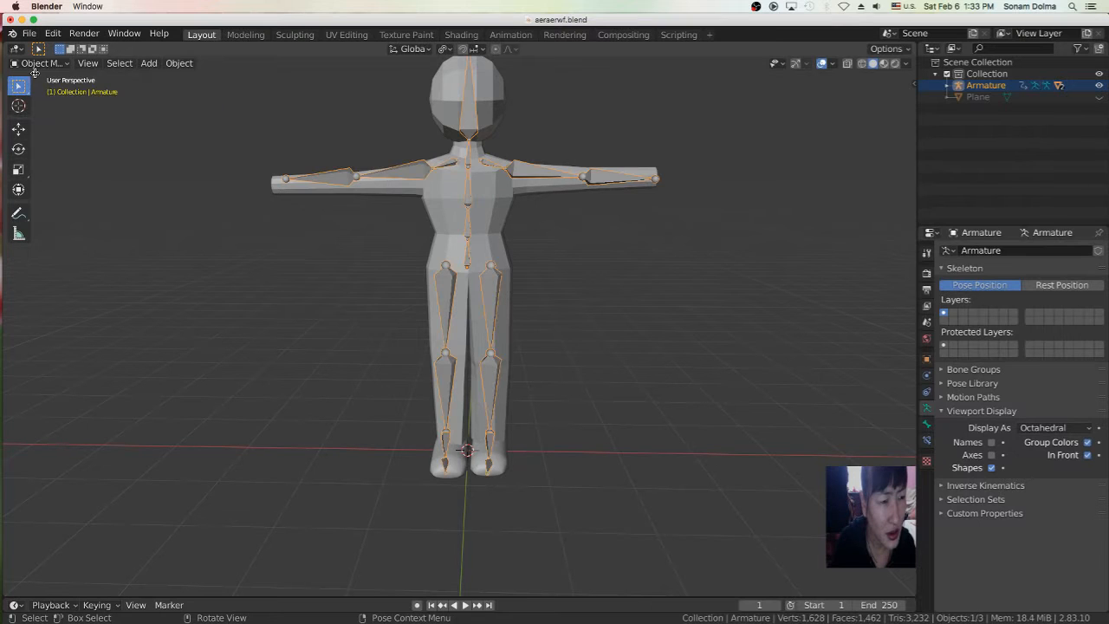
click(36, 63)
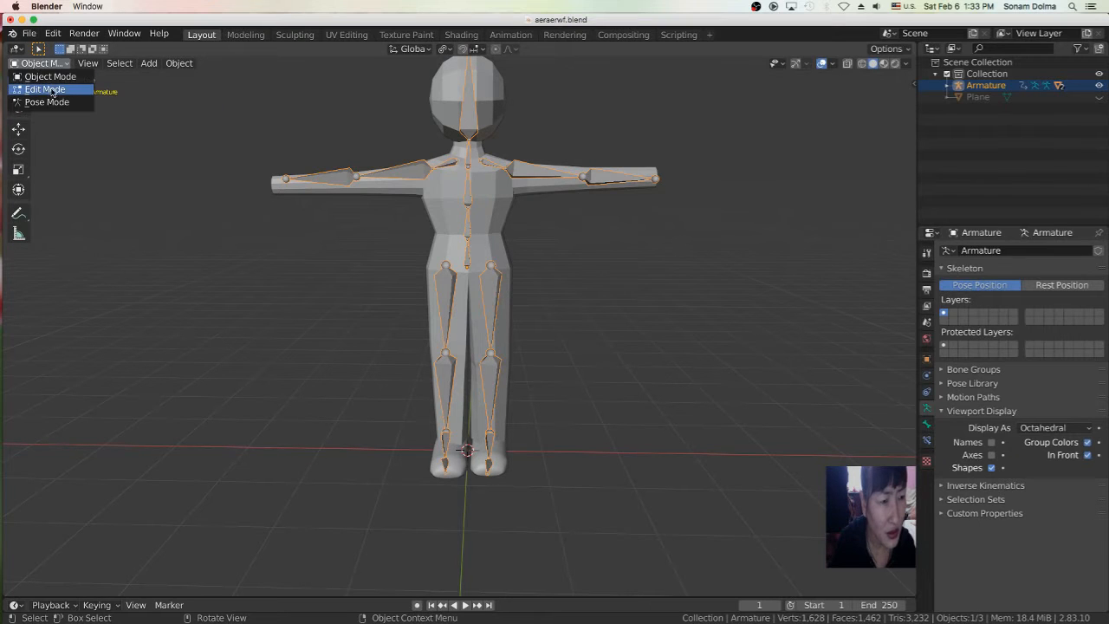
click(499, 213)
click(471, 199)
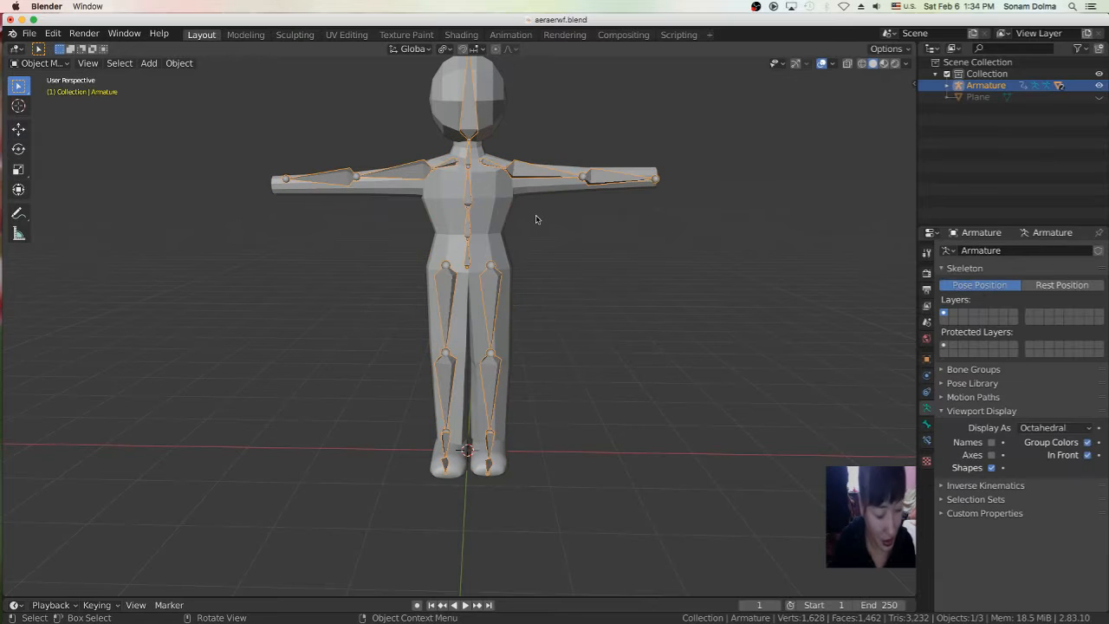
key(h)
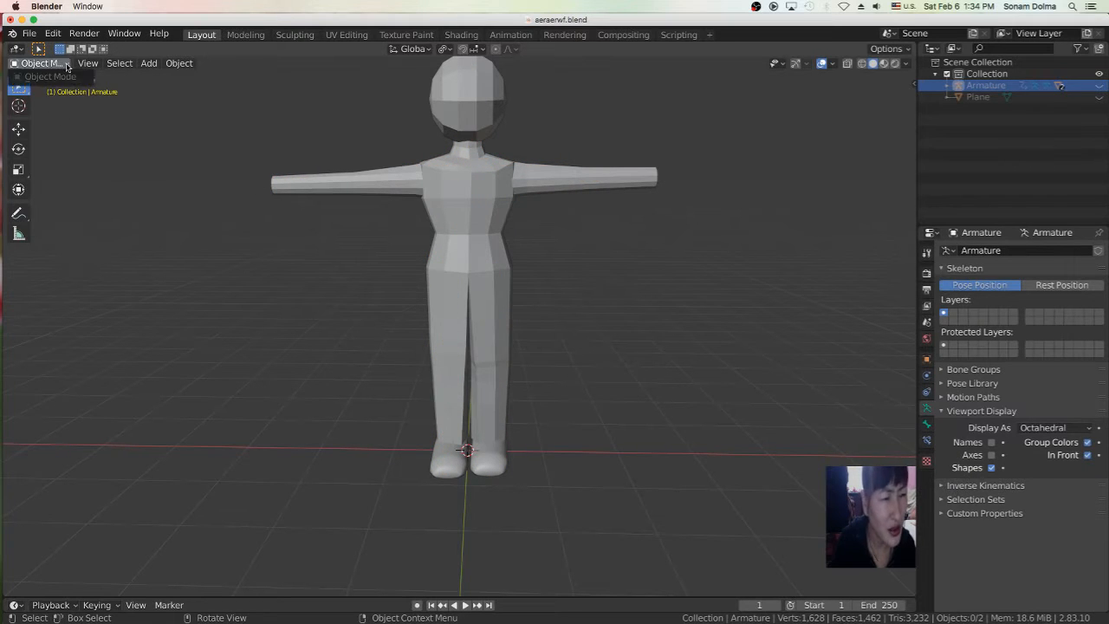
Step: Enter Edit Mode on the character's body mesh and apply a loop cut on the torso
click(39, 63)
click(49, 84)
shift+middle_drag(535, 250, 524, 359)
scroll(495, 297, up, 3)
key(ctrl+r)
click(494, 297)
click(495, 298)
Step: Try to add further loop cuts across the front of the torso
mouse_move(494, 297)
middle_down()
mouse_move(526, 302)
mouse_move(487, 312)
middle_up()
scroll(525, 302, up, 2)
key(ctrl+r)
click(445, 247)
click(445, 248)
middle_drag(445, 248, 526, 196)
key(ctrl+r)
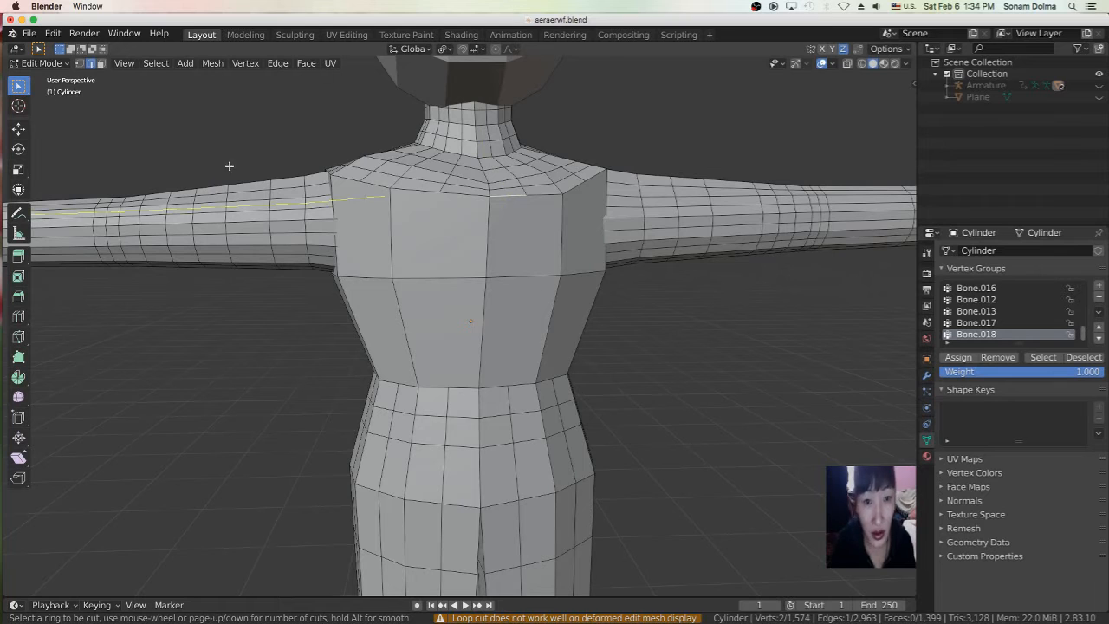
key(Escape)
Step: Switch to vertex selection and try to dissolve the horizontal edge loop around the chest
click(79, 64)
scroll(495, 273, up, 1)
middle_drag(496, 273, 477, 245)
alt+click(501, 198)
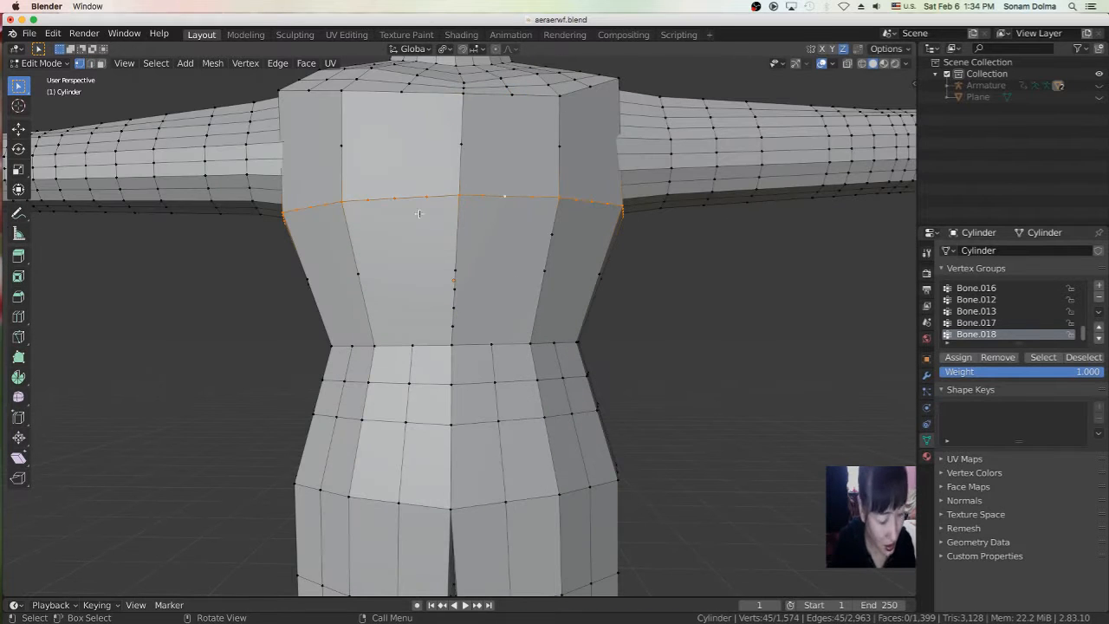
key(x)
click(668, 235)
key(ctrl+z)
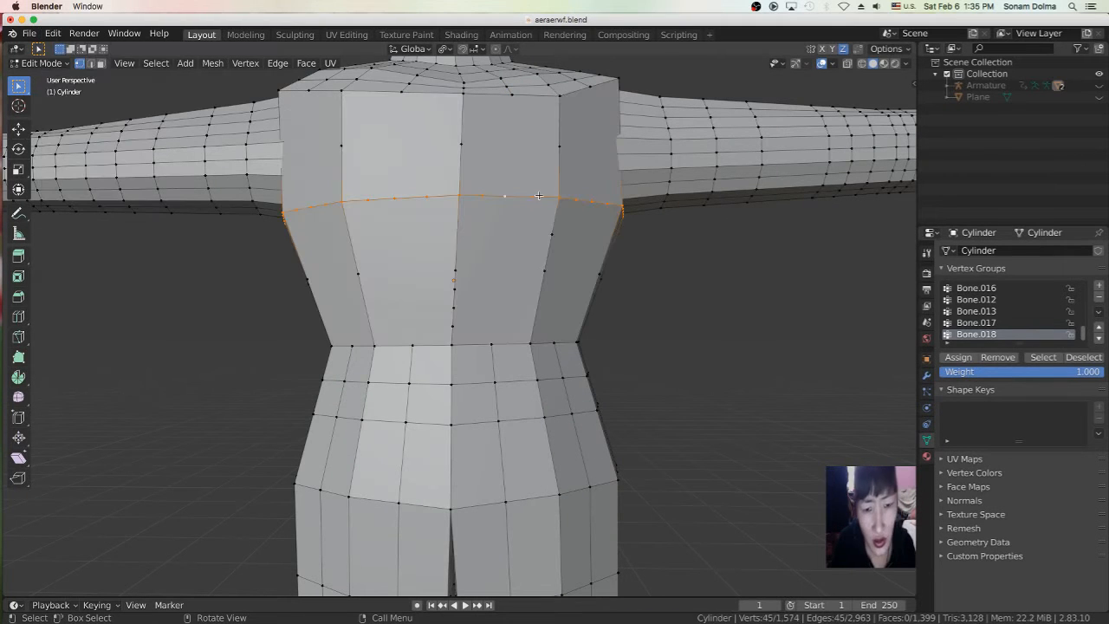
Step: Circle-select the extra vertices along the front chest line and dissolve them
key(c)
click(541, 252)
drag(517, 199, 305, 208)
key(Escape)
key(x)
click(656, 252)
key(ctrl+z)
key(x)
click(582, 307)
Step: Dissolve the extra vertex rows on the back, one above the waist and one across the upper back
middle_drag(485, 299, 306, 292)
middle_drag(520, 307, 336, 321)
key(c)
drag(374, 305, 532, 305)
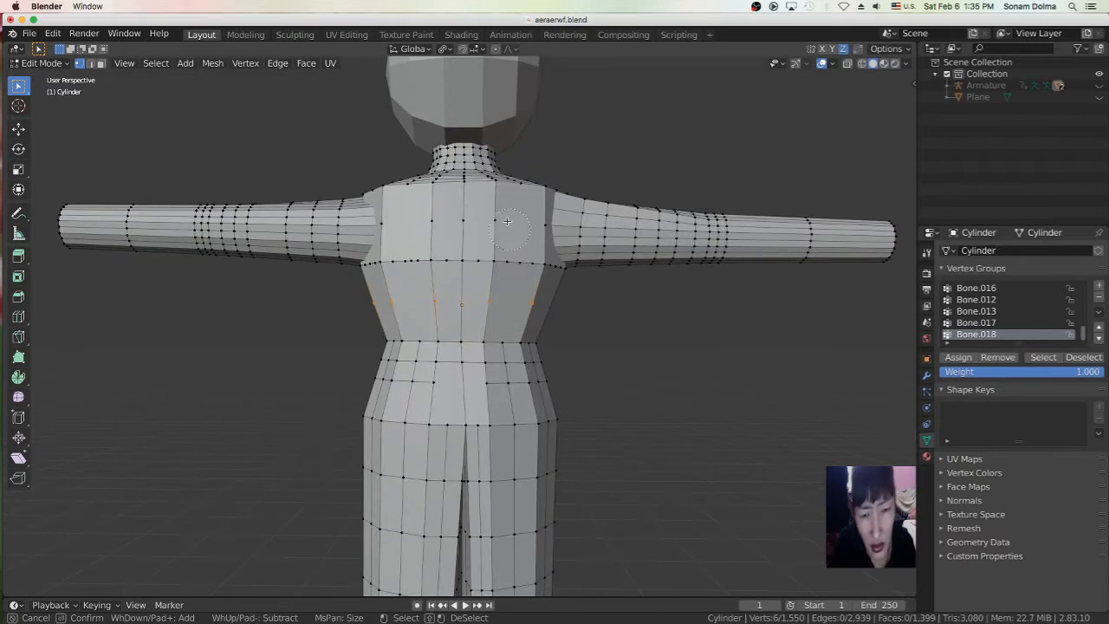
drag(381, 224, 545, 226)
key(Escape)
key(x)
click(598, 321)
Step: Circle-select the extra vertices along the horizontal chest line on the back and dissolve them
scroll(534, 281, up, 1)
key(c)
click(527, 257)
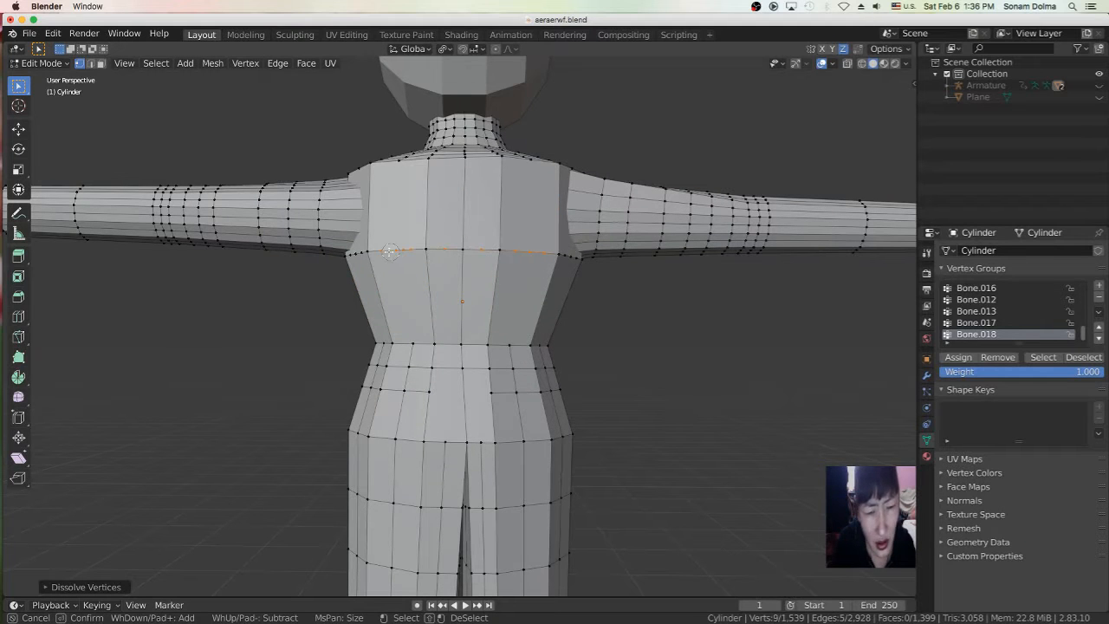
drag(394, 251, 359, 252)
right_click(597, 317)
key(x)
click(620, 317)
Step: Dissolve the extra vertices on the chest line between the back and the character's right armpit
middle_drag(620, 312, 529, 303)
key(c)
click(671, 235)
right_click(718, 274)
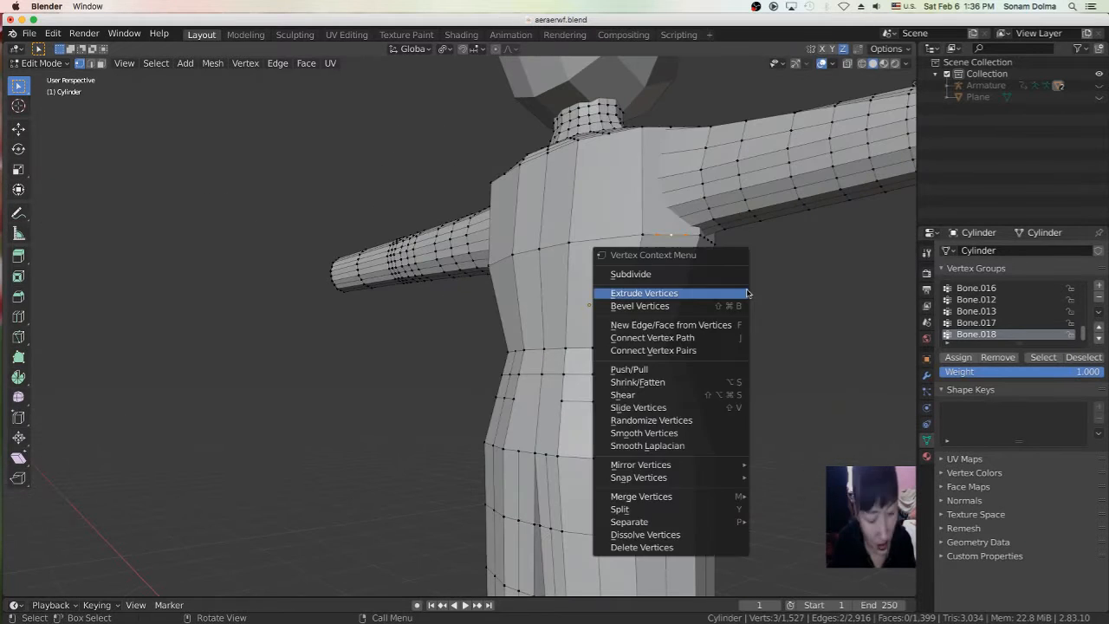
key(Escape)
key(x)
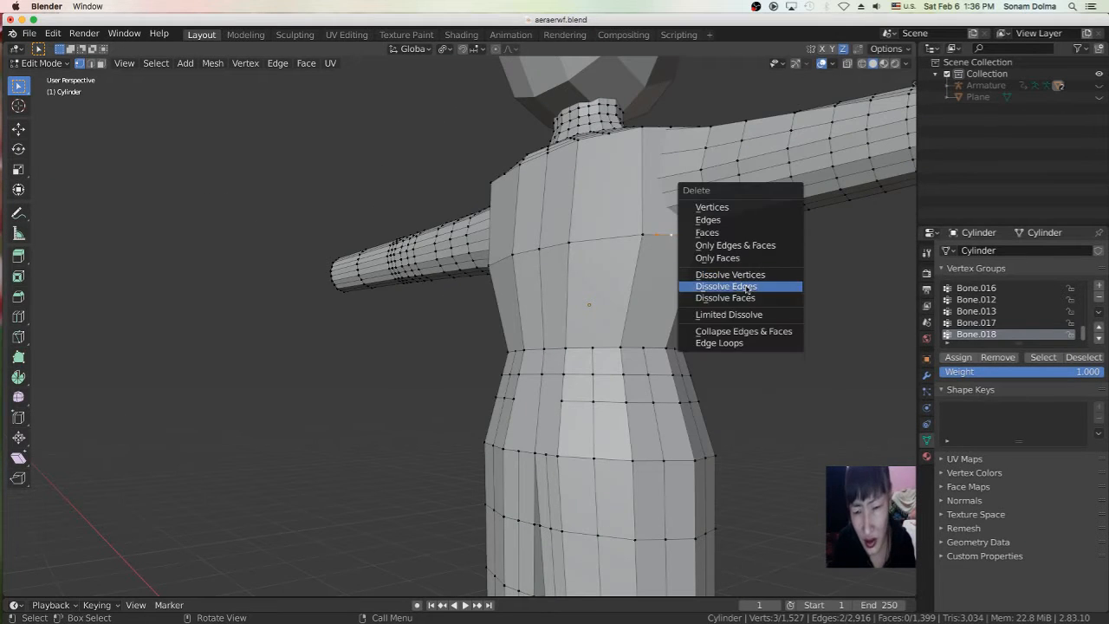
click(747, 287)
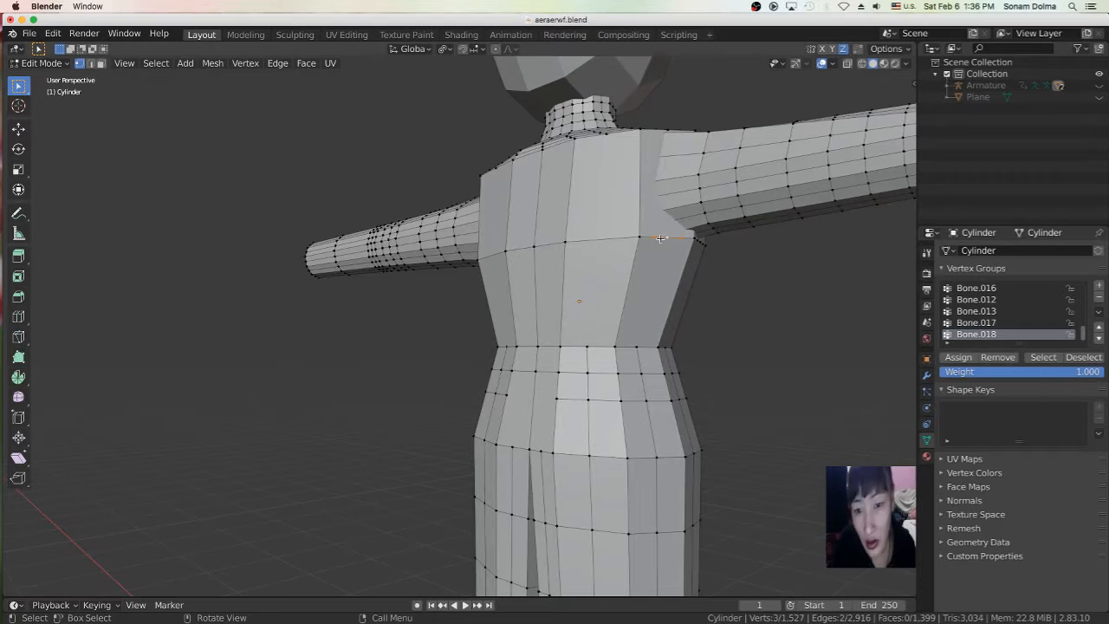
middle_drag(658, 260, 702, 249)
key(c)
key(x)
click(762, 277)
Step: Dissolve the leftover vertices on the side of the torso directly beneath the arm
middle_drag(762, 277, 685, 191)
key(c)
drag(650, 144, 679, 147)
key(x)
click(810, 233)
Step: Try to add a loop cut through the front of the cleaned-up torso
middle_drag(811, 233, 518, 268)
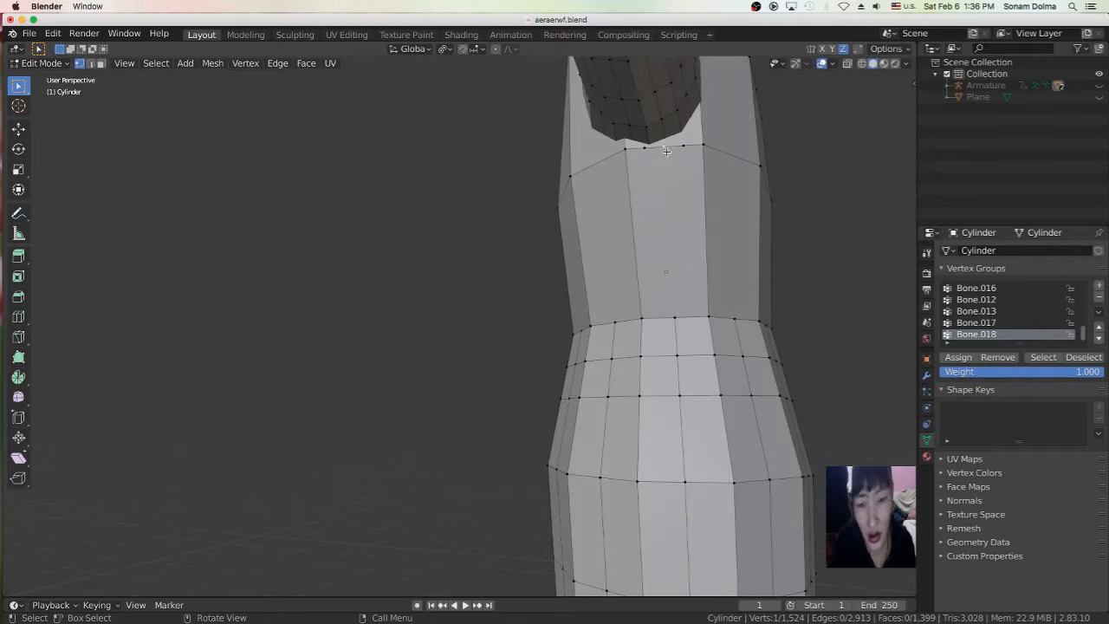
click(518, 267)
key(ctrl+r)
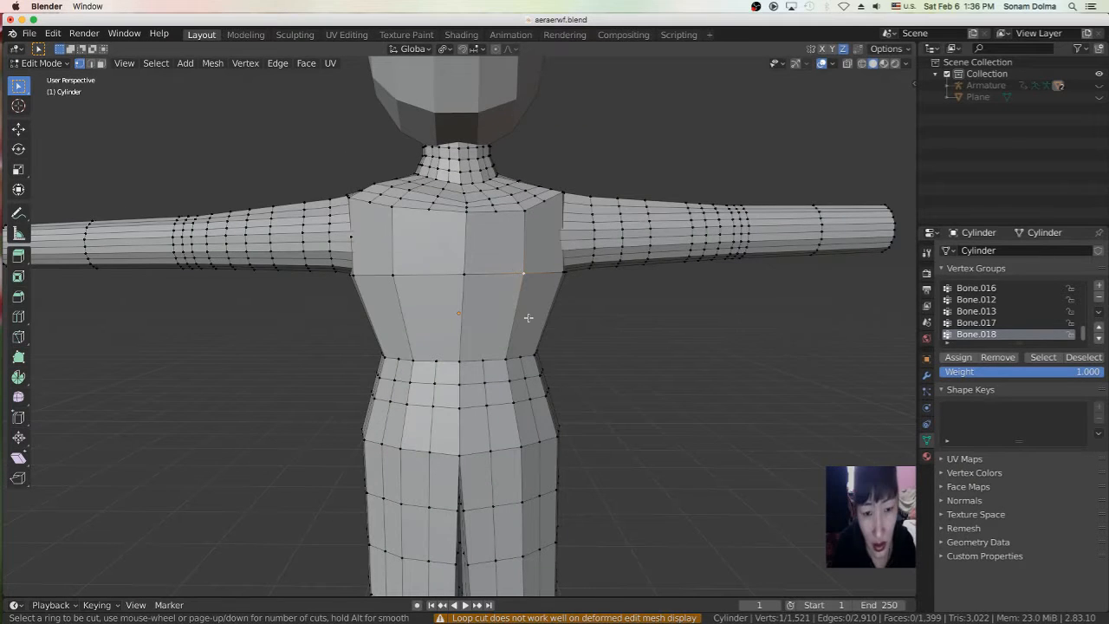
click(463, 305)
click(462, 305)
scroll(462, 305, up, 5)
key(x)
middle_drag(461, 319, 593, 242)
click(467, 322)
scroll(467, 323, down, 3)
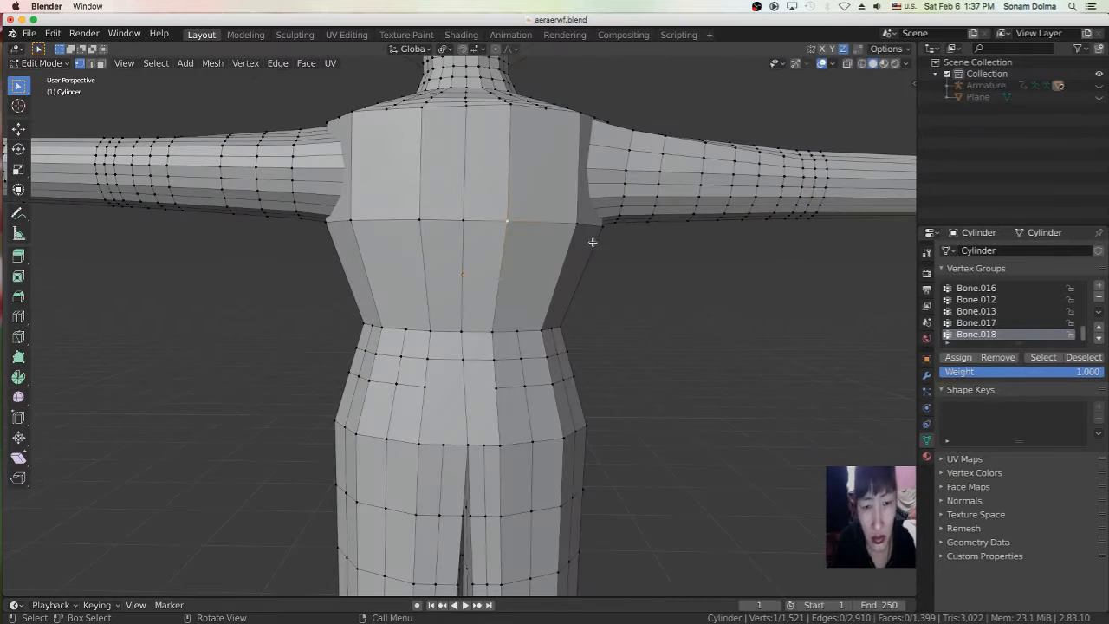
Step: Cut a horizontal edge line across the upper back with the Knife, from one shoulder side to the other
key(ctrl+r)
click(510, 163)
click(510, 163)
click(511, 163)
key(k)
click(510, 163)
click(580, 168)
key(Return)
click(421, 163)
key(k)
click(343, 167)
key(Return)
Step: Turn on proportional editing and reposition the vertices along the upper edge of the back
key(g)
click(338, 119)
key(g)
right_click(340, 125)
key(o)
key(g)
click(342, 133)
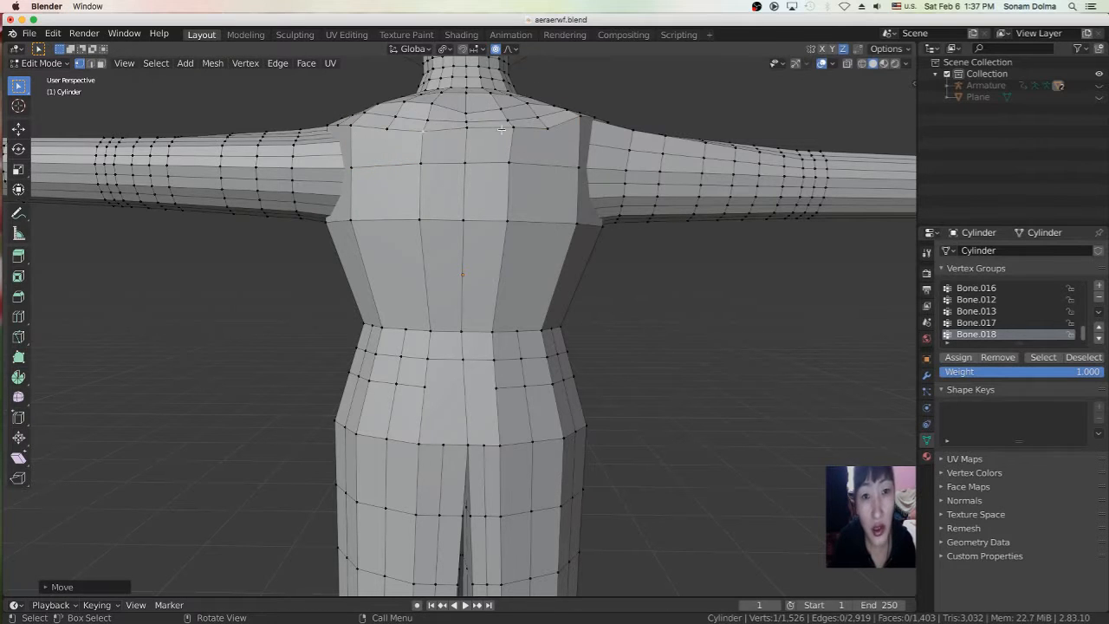
Step: Reshape the upper back from the side by moving its vertices, using proportional editing for the last move
scroll(452, 253, down, 3)
middle_drag(453, 253, 425, 297)
scroll(450, 200, up, 5)
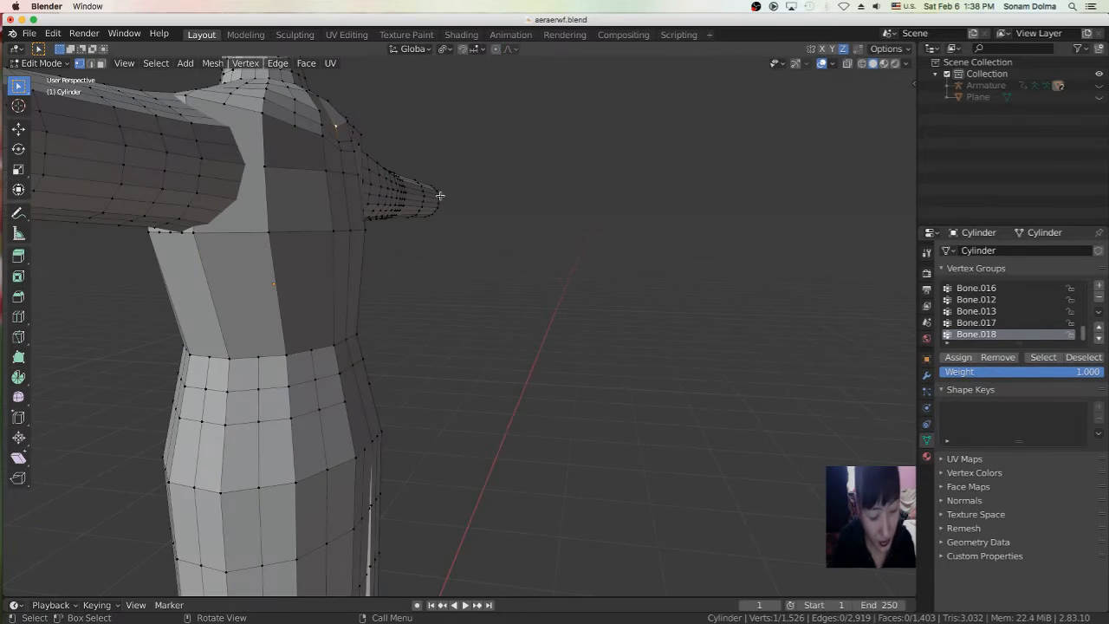
key(g)
click(366, 189)
click(350, 232)
middle_drag(343, 174, 433, 217)
key(o)
key(g)
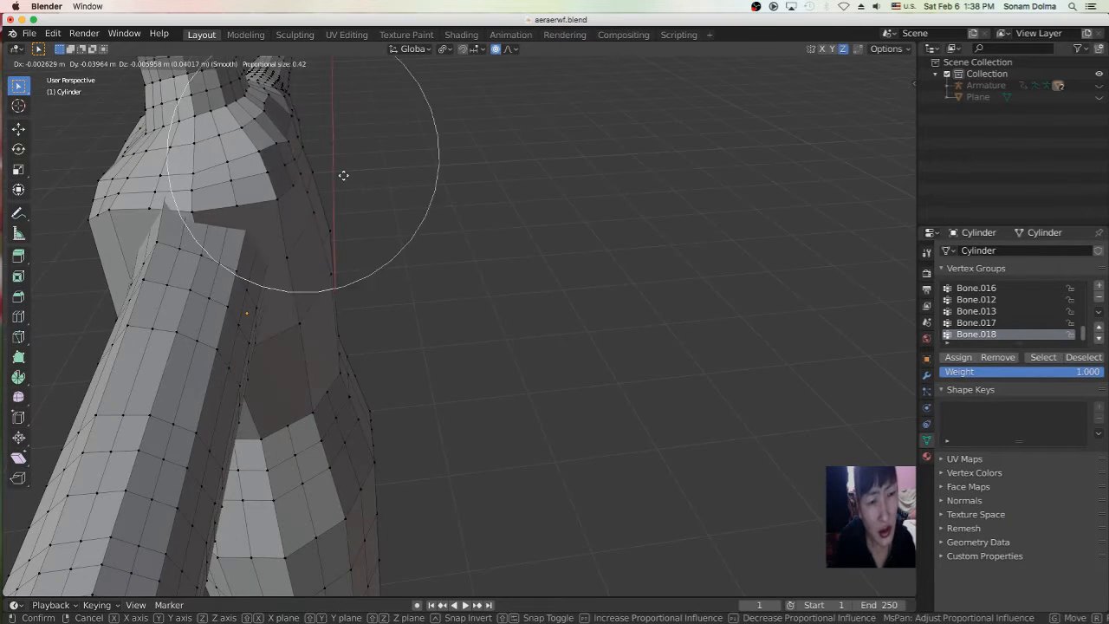
click(393, 265)
Step: Undo the last two edits and scale the edge loop around the chest inward to narrow the torso
middle_drag(393, 265, 710, 352)
scroll(710, 351, down, 2)
key(super+z)
key(super+z)
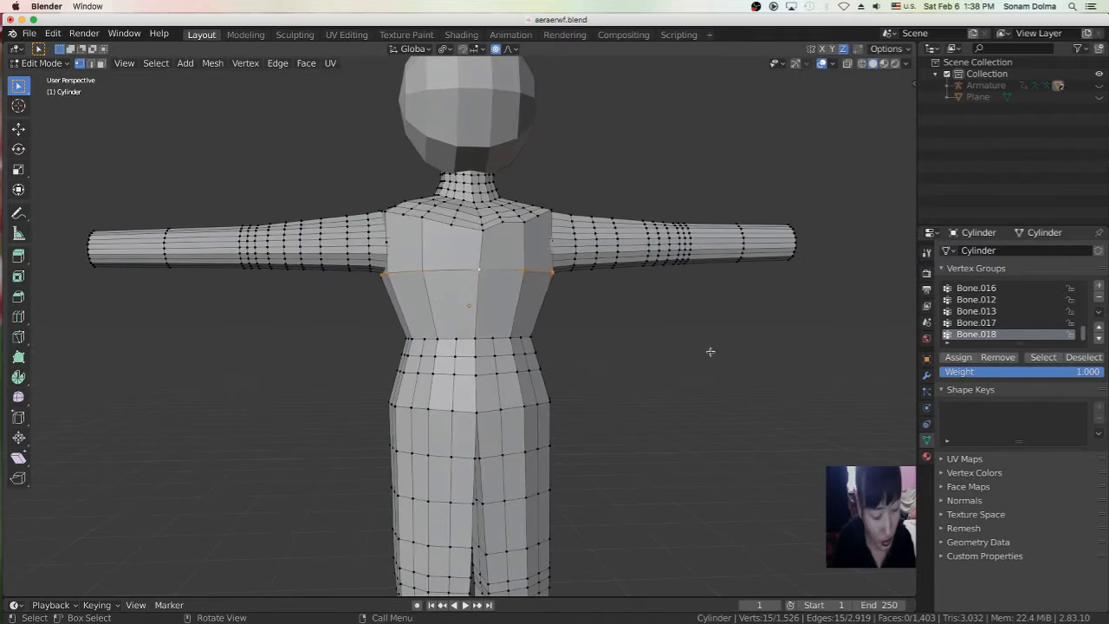
key(s)
click(671, 343)
Step: Adjust the position of the front collar and shoulder vertices with proportional editing
click(502, 230)
key(g)
click(503, 232)
click(426, 221)
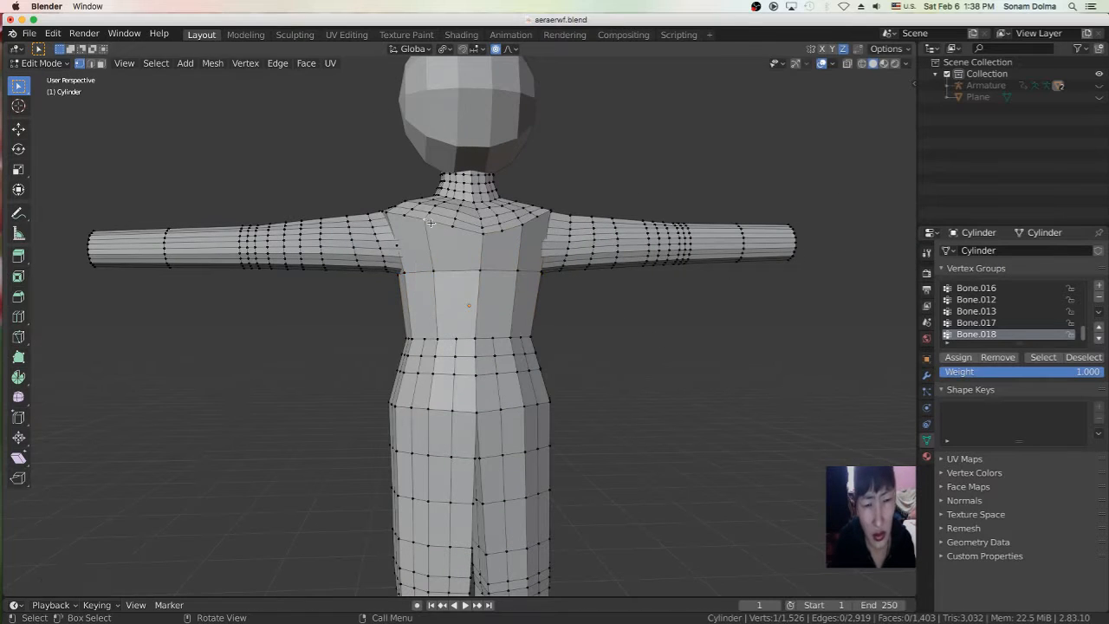
click(513, 200)
key(g)
click(513, 199)
Step: Select two neighbouring hip edge loops, switch to wireframe shading and scale the loops
scroll(520, 208, down, 3)
mouse_move(416, 329)
middle_down()
mouse_move(598, 350)
mouse_move(433, 346)
mouse_move(391, 312)
middle_up()
alt+click(542, 354)
alt+shift+click(537, 344)
key(shift+z)
key(s)
click(639, 379)
Step: Select the edge loops at the base of the hips and scale them down to about 0.88
middle_drag(584, 387, 579, 421)
alt+click(489, 374)
alt+shift+click(431, 376)
scroll(520, 390, down, 3)
key(s)
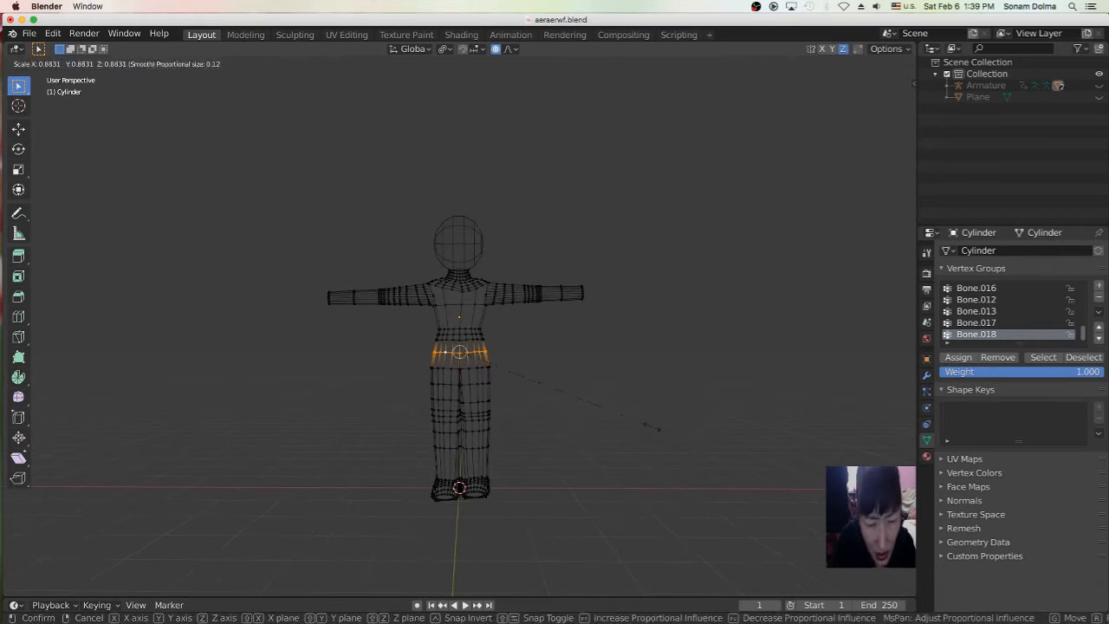
click(649, 425)
Step: Scale the upper-thigh edge loop of each leg inward to slim both thighs
scroll(529, 428, up, 3)
shift+middle_drag(511, 437, 525, 310)
alt+click(516, 271)
key(s)
click(554, 292)
alt+click(463, 268)
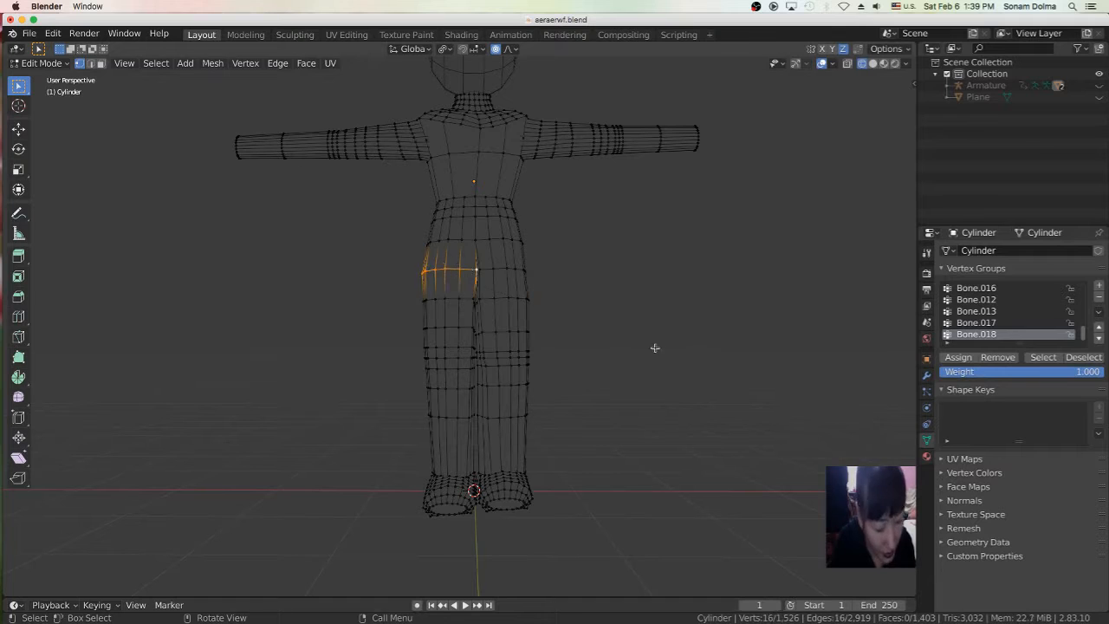
key(s)
click(609, 344)
Step: Select the left leg's horizontal edge loops from shin to thigh and deselect the stray vertices on the torso
scroll(598, 348, down, 1)
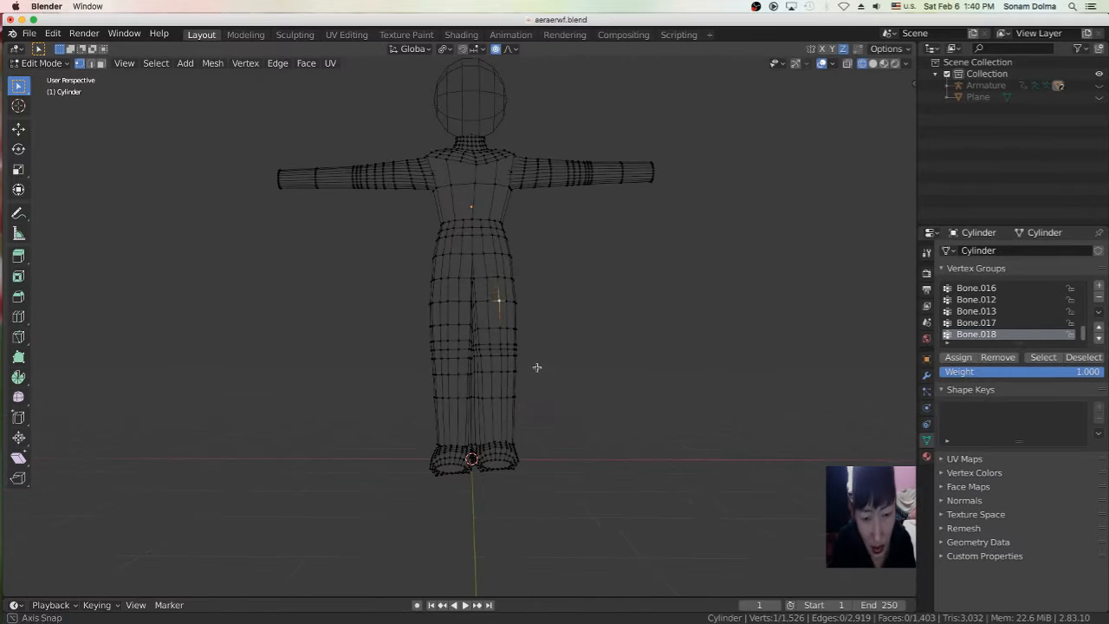
alt+click(501, 398)
alt+shift+click(498, 372)
alt+shift+click(496, 356)
alt+shift+click(493, 350)
alt+shift+click(492, 344)
alt+shift+click(495, 329)
alt+shift+click(494, 306)
alt+shift+click(493, 301)
key(c)
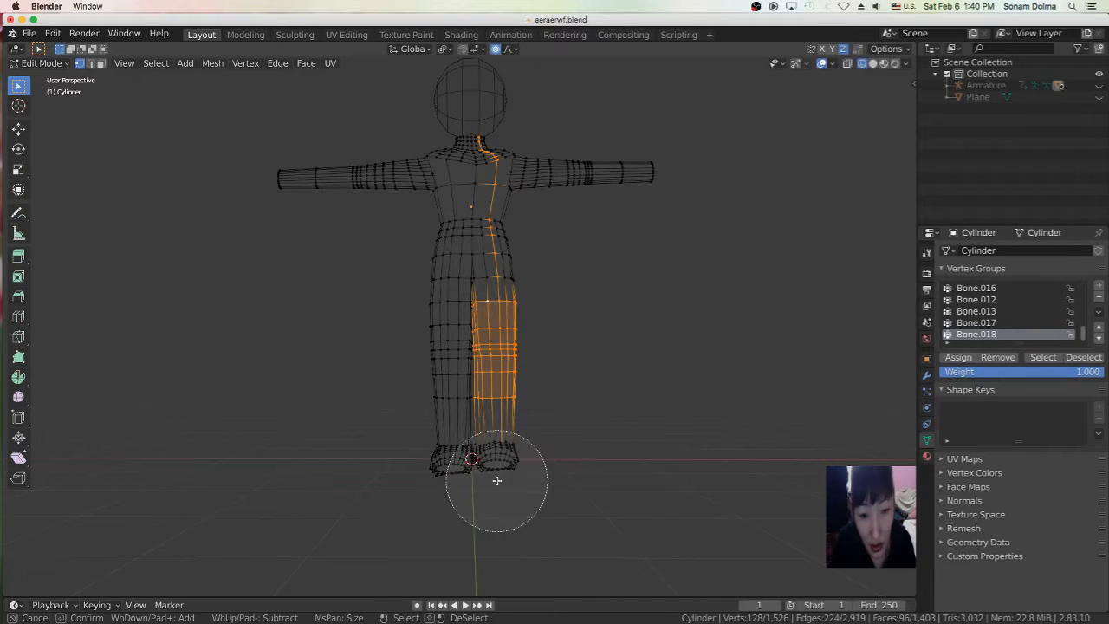
shift+drag(493, 120, 495, 229)
right_click(494, 229)
Step: Scale down the selected section of the left leg and activate the Transform tool
key(s)
click(677, 340)
click(19, 188)
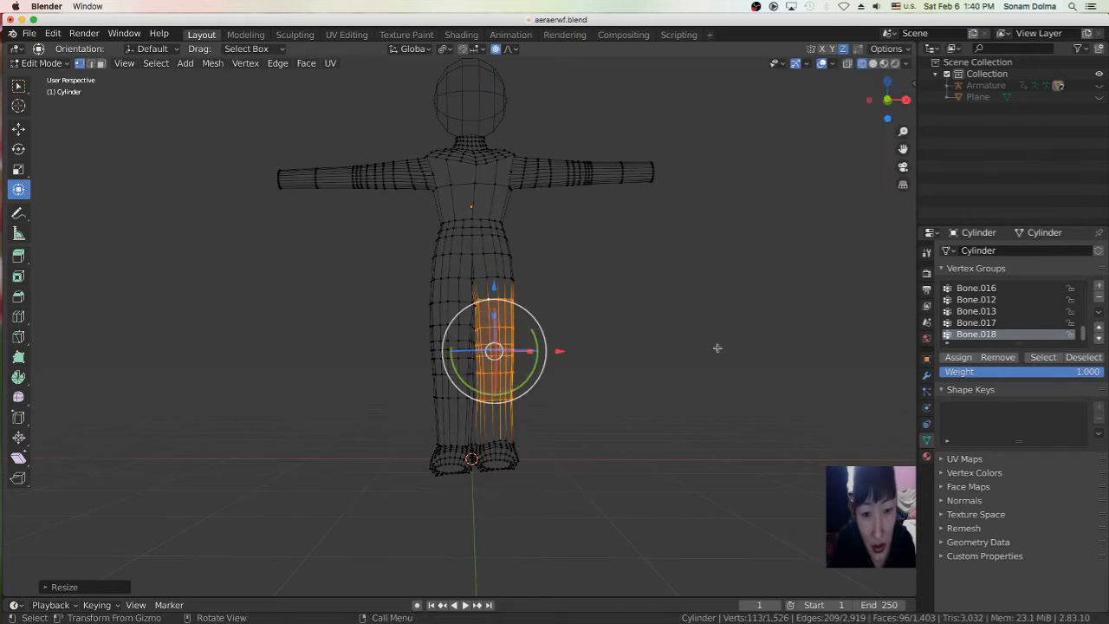
Step: Rescale the selected section of the left leg and adjust it slightly along the vertical axis
key(s)
drag(495, 310, 495, 307)
scroll(542, 408, down, 1)
click(555, 484)
Step: Select the right leg's horizontal edge loops from the shin up to the thigh
alt+shift+click(452, 384)
alt+shift+click(473, 389)
alt+shift+click(473, 389)
scroll(473, 389, up, 5)
click(19, 85)
alt+click(472, 418)
alt+shift+click(471, 387)
alt+shift+click(466, 373)
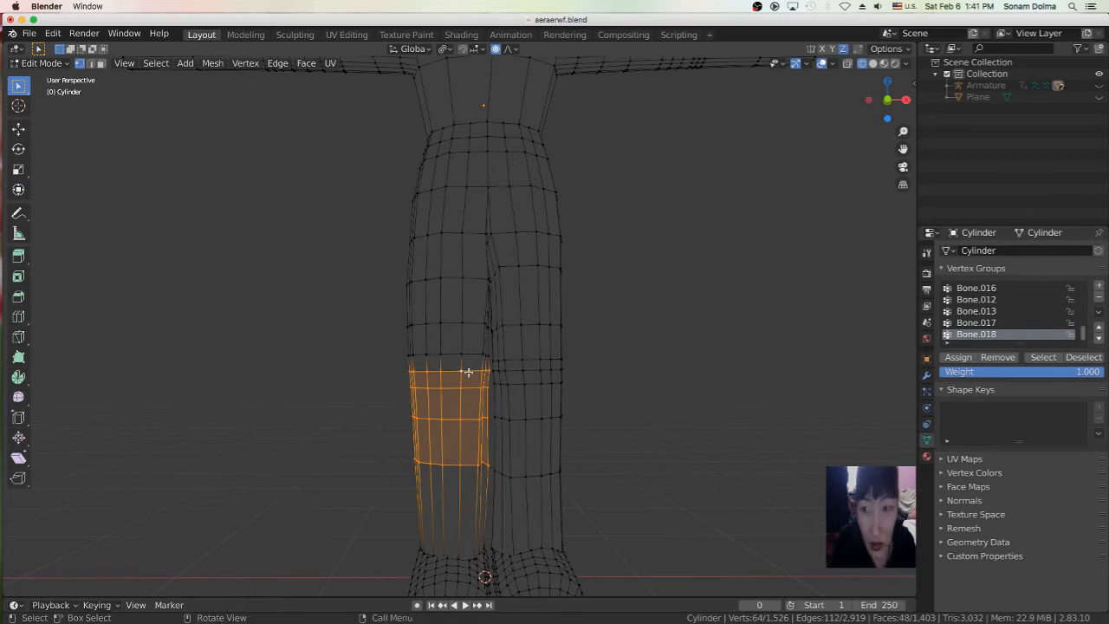
alt+shift+click(477, 278)
alt+shift+click(477, 233)
Step: Scale the selected section of the right leg and adjust it along the X axis with the Transform tool
scroll(606, 303, down, 5)
key(s)
click(695, 351)
click(18, 189)
drag(491, 338, 517, 330)
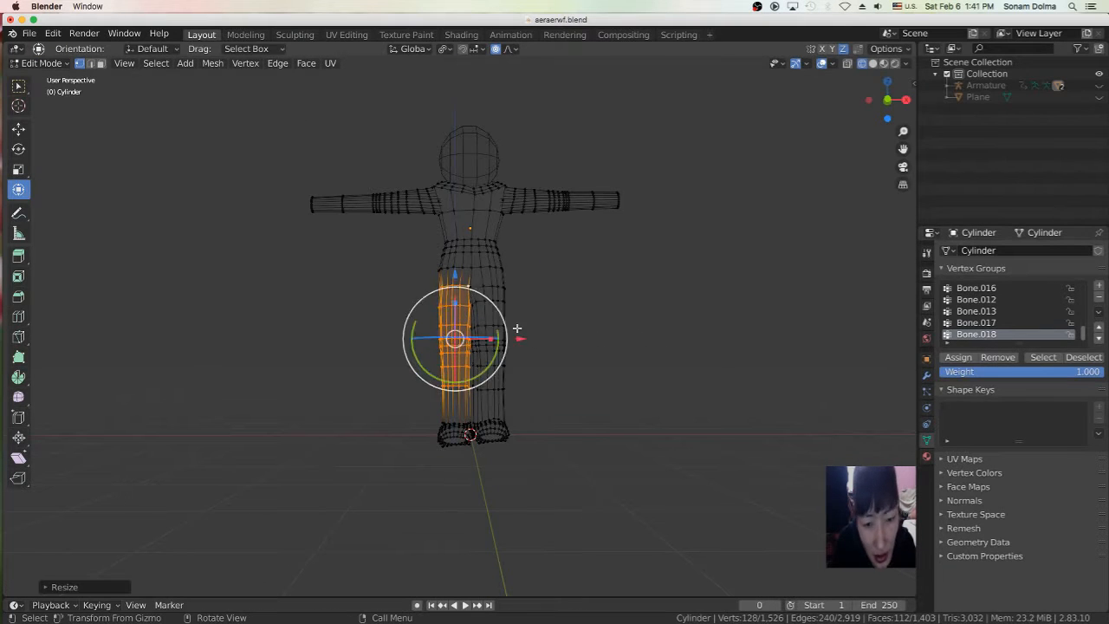
Step: Scale the edge loop at the top of the left thigh and move it slightly sideways with proportional editing
scroll(517, 326, up, 4)
alt+click(504, 252)
alt+click(505, 253)
alt+click(515, 262)
click(18, 86)
alt+click(509, 251)
key(s)
click(662, 320)
key(g)
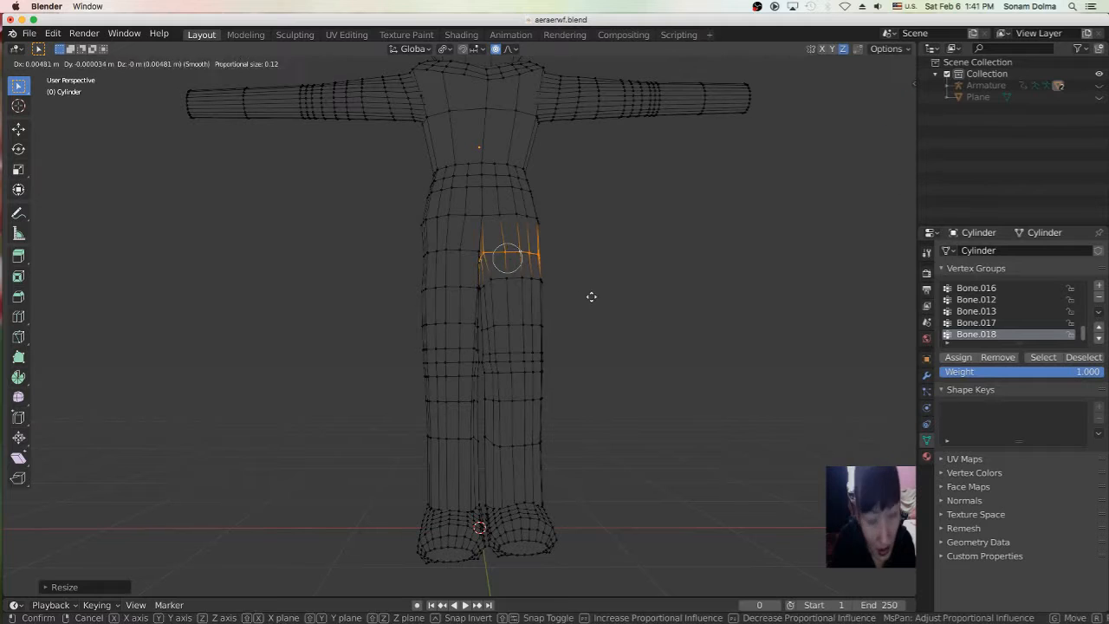
click(590, 296)
Step: Select the left leg's edge loops from mid-thigh to shin and scale them
alt+click(520, 279)
alt+click(517, 279)
alt+shift+click(519, 373)
alt+shift+click(517, 399)
alt+shift+click(514, 444)
key(s)
click(718, 395)
Step: Adjust the selected left-leg section vertically, rotate it slightly in side view and shift it sideways
click(19, 149)
mouse_move(703, 359)
middle_down()
mouse_move(666, 359)
mouse_move(704, 359)
middle_up()
click(18, 189)
drag(513, 333, 514, 330)
drag(513, 326, 513, 303)
middle_drag(692, 374, 507, 420)
key(r)
click(586, 366)
drag(402, 368, 393, 369)
Step: Select the right leg's edge loops from shin to thigh in side view and scale them along Y
middle_drag(450, 414, 651, 442)
key(w)
alt+click(589, 482)
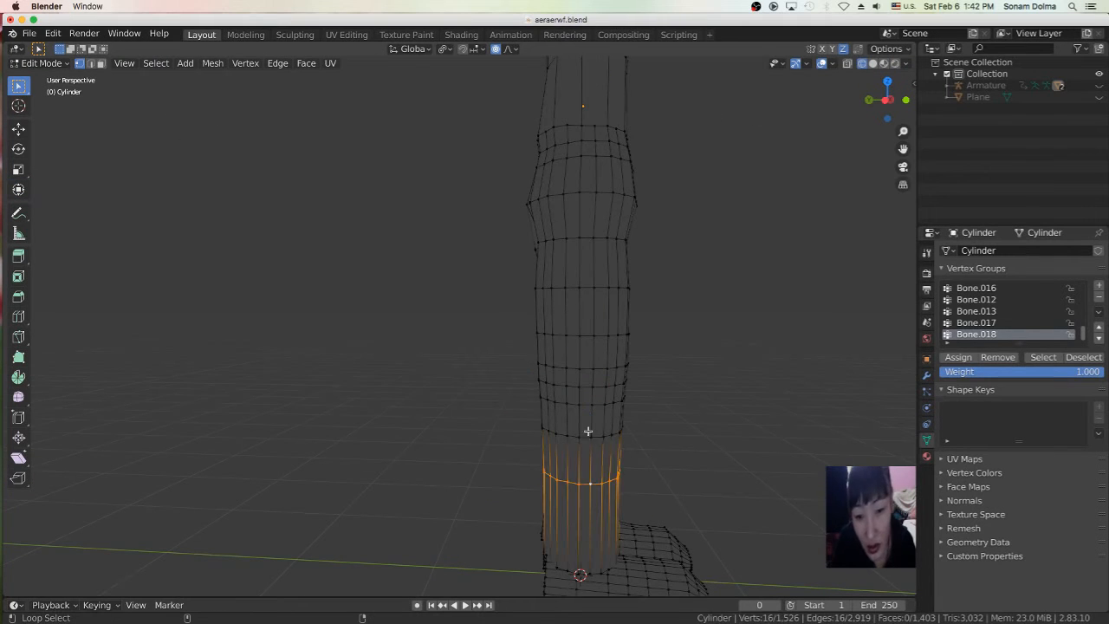
alt+shift+click(596, 329)
alt+shift+click(596, 434)
key(s)
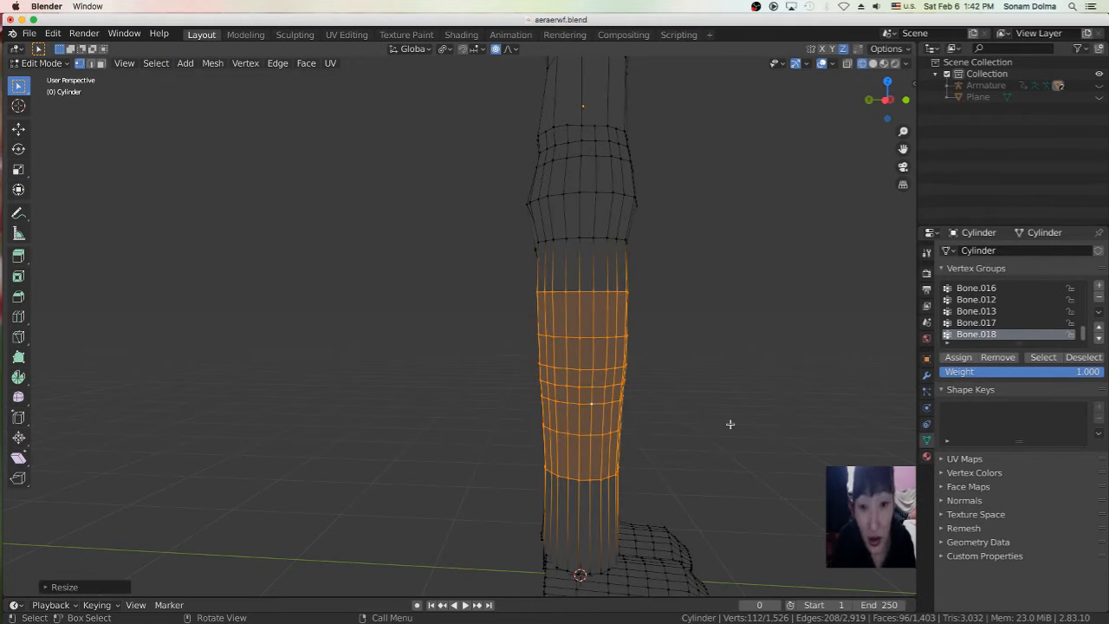
key(y)
click(589, 404)
middle_drag(589, 404, 544, 384)
Step: Reposition the stray vertices on the inner side of the legs around the knee and shin
click(490, 390)
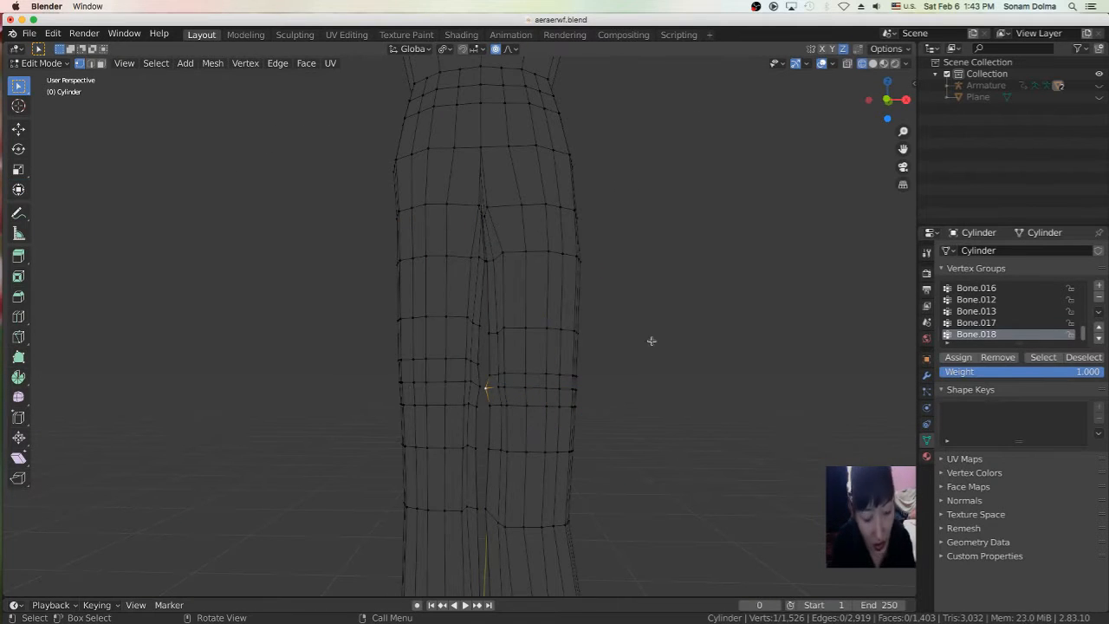
key(g)
scroll(485, 347, down, 5)
click(524, 372)
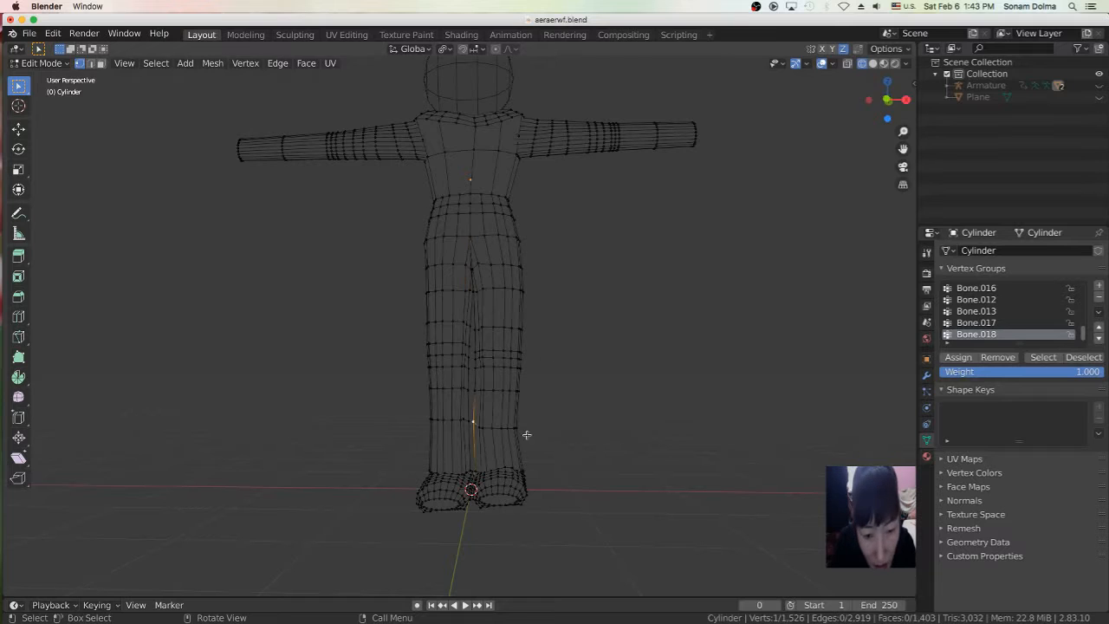
Step: Cut a horizontal edge across the front of the torso between chest and waist with the Knife tool
scroll(515, 179, up, 2)
key(k)
click(501, 196)
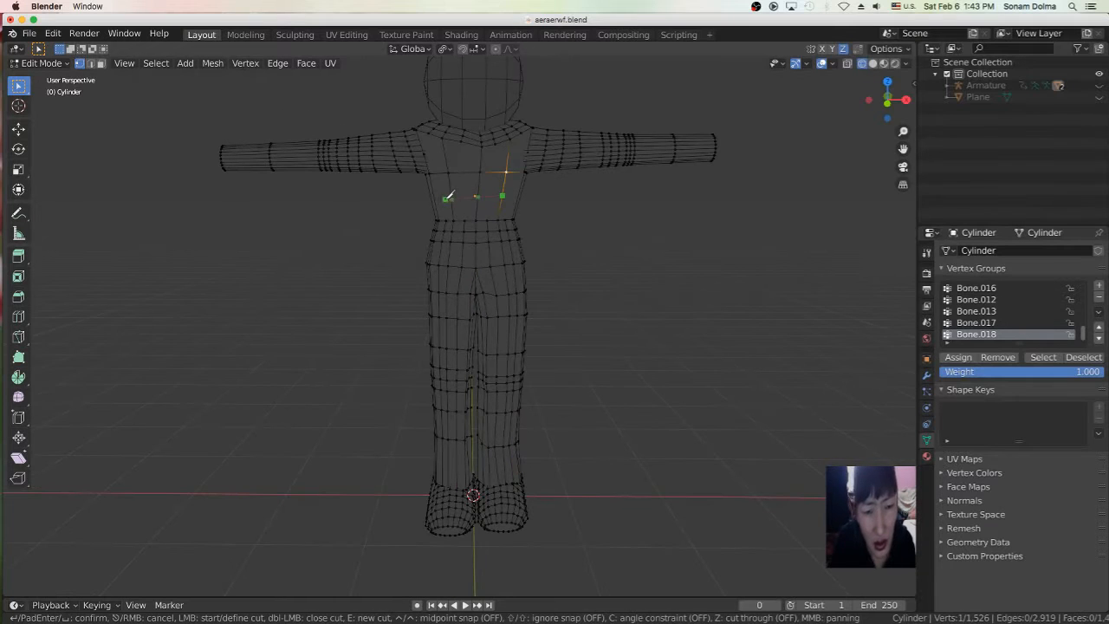
click(434, 196)
key(Return)
Step: Continue the knife cut around the rest of the torso and scale the new edges
key(k)
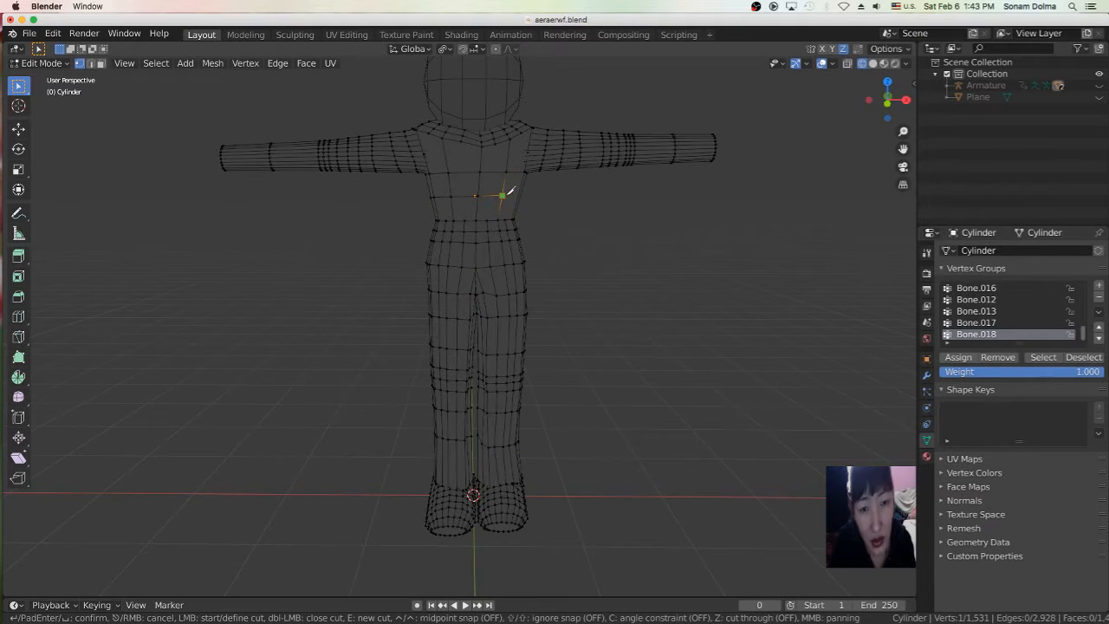
middle_drag(526, 191, 487, 194)
key(Return)
key(s)
click(527, 241)
Step: Reposition single vertices around the back of the hips and the legs, toggling proportional editing
scroll(526, 242, up, 5)
key(k)
click(406, 141)
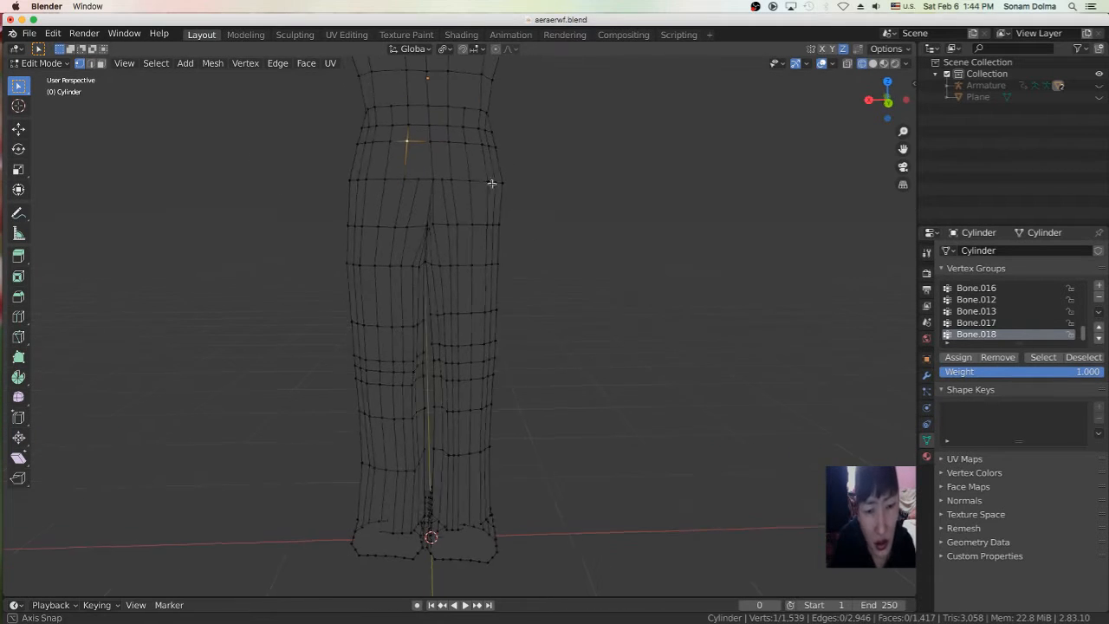
middle_drag(491, 183, 470, 222)
key(g)
click(458, 265)
scroll(542, 299, down, 6)
middle_drag(494, 329, 631, 254)
scroll(444, 292, up, 5)
key(g)
key(o)
click(404, 260)
scroll(403, 260, down, 5)
scroll(482, 341, up, 3)
Step: Switch the body mesh from Edit Mode to Object Mode
click(49, 64)
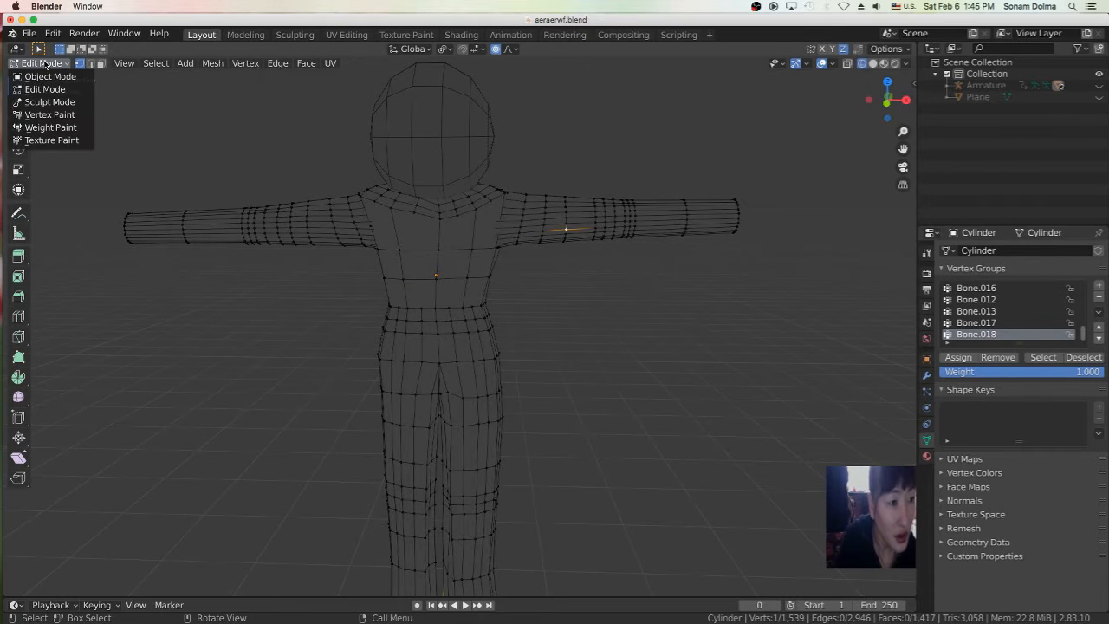
click(50, 74)
scroll(567, 320, down, 2)
middle_drag(567, 320, 584, 321)
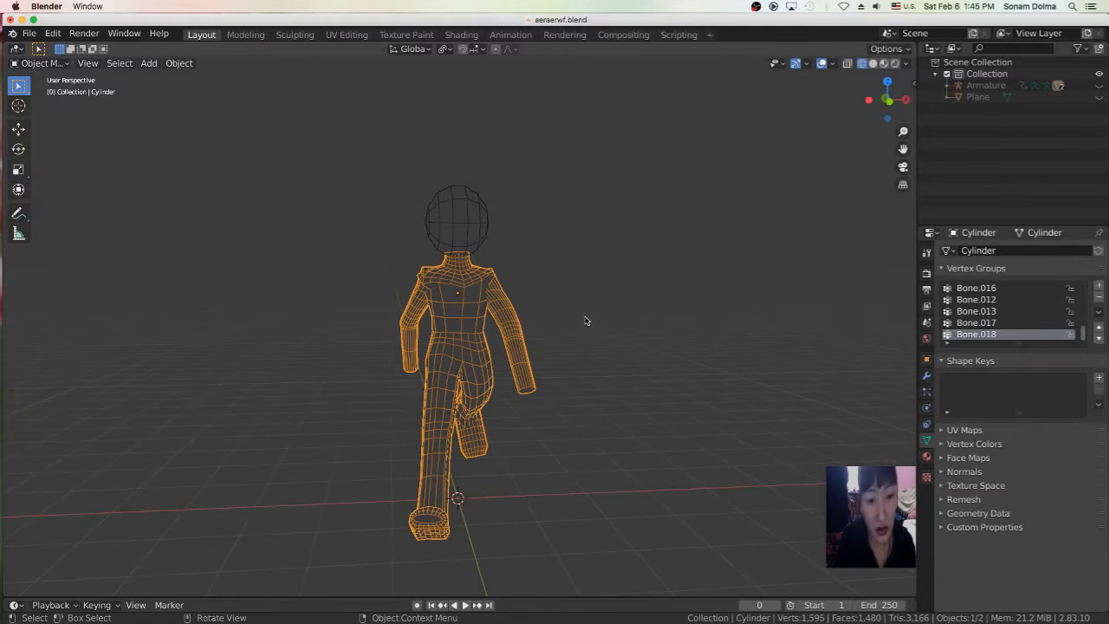
click(34, 63)
click(45, 77)
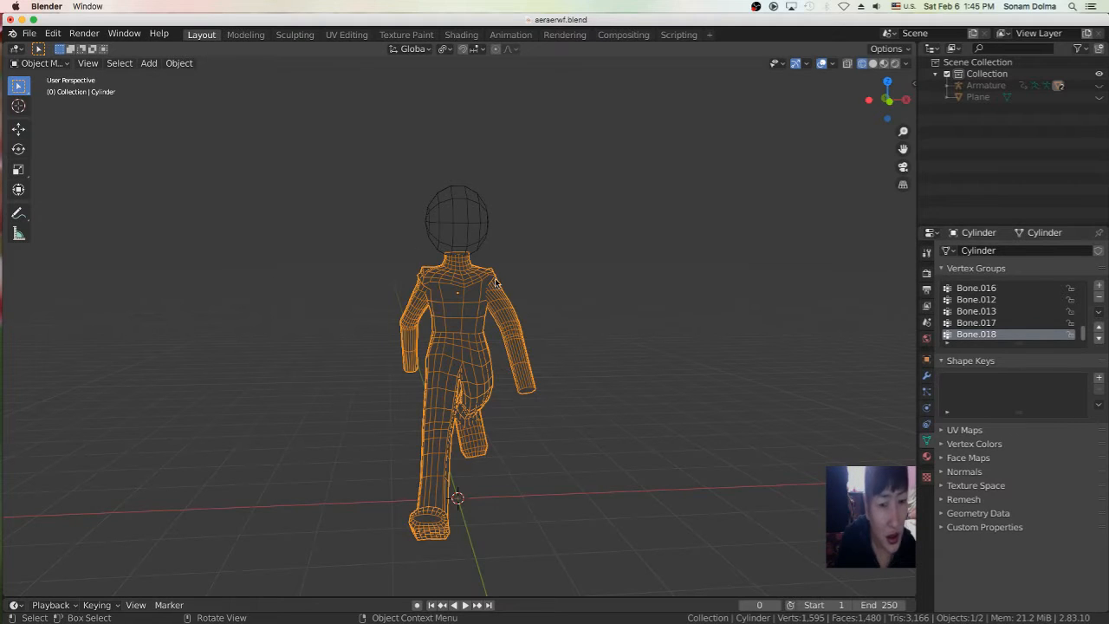
Step: Unhide the Armature and Plane objects and show the viewport in solid shading without gizmos
click(1098, 86)
click(1098, 97)
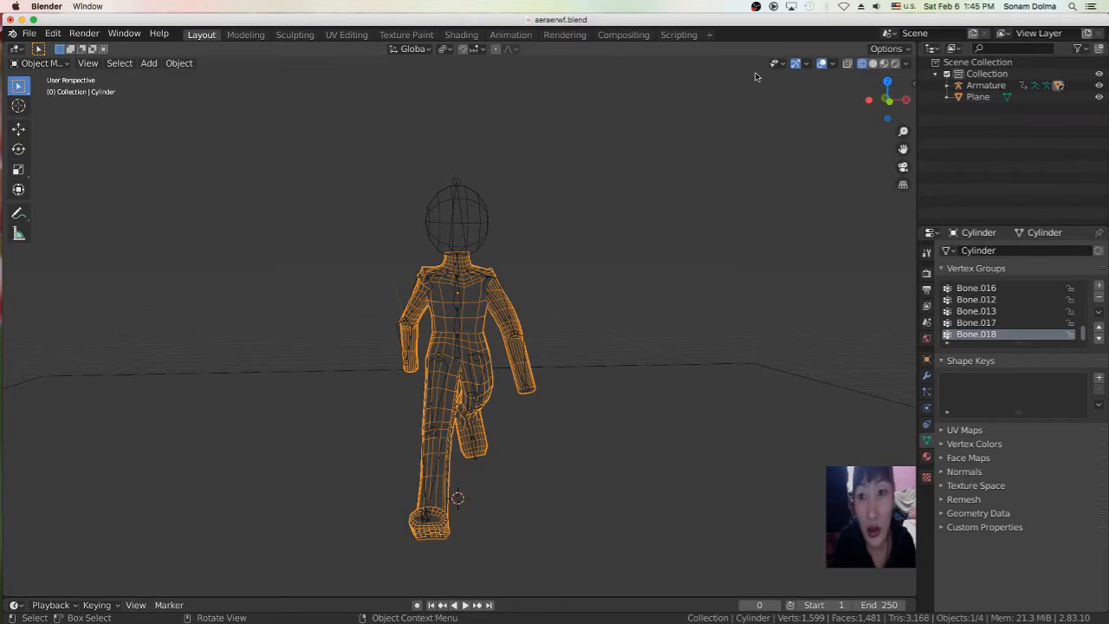
click(794, 66)
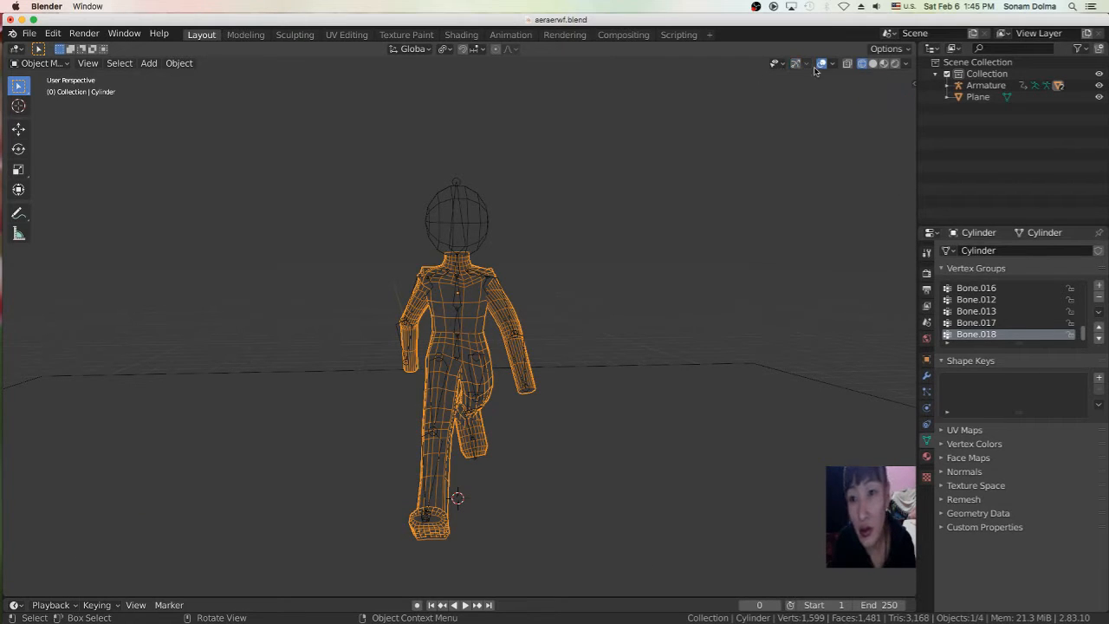
click(873, 64)
middle_drag(564, 254, 468, 304)
Step: Put the armature into Pose Mode and clear the rotation and location of all its bones
click(474, 300)
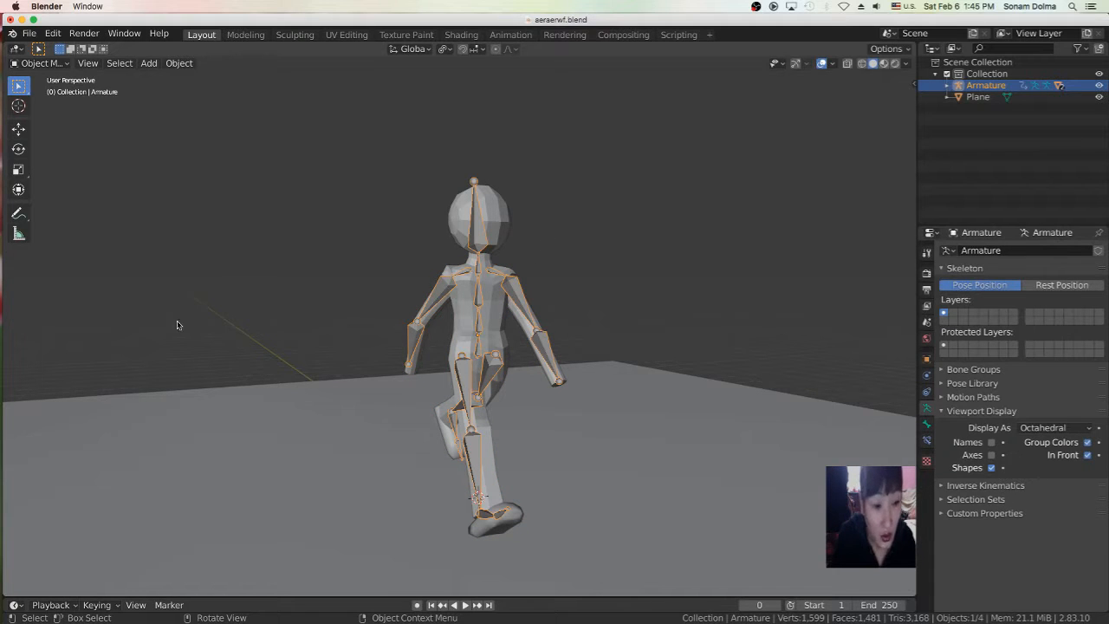
click(39, 64)
click(44, 104)
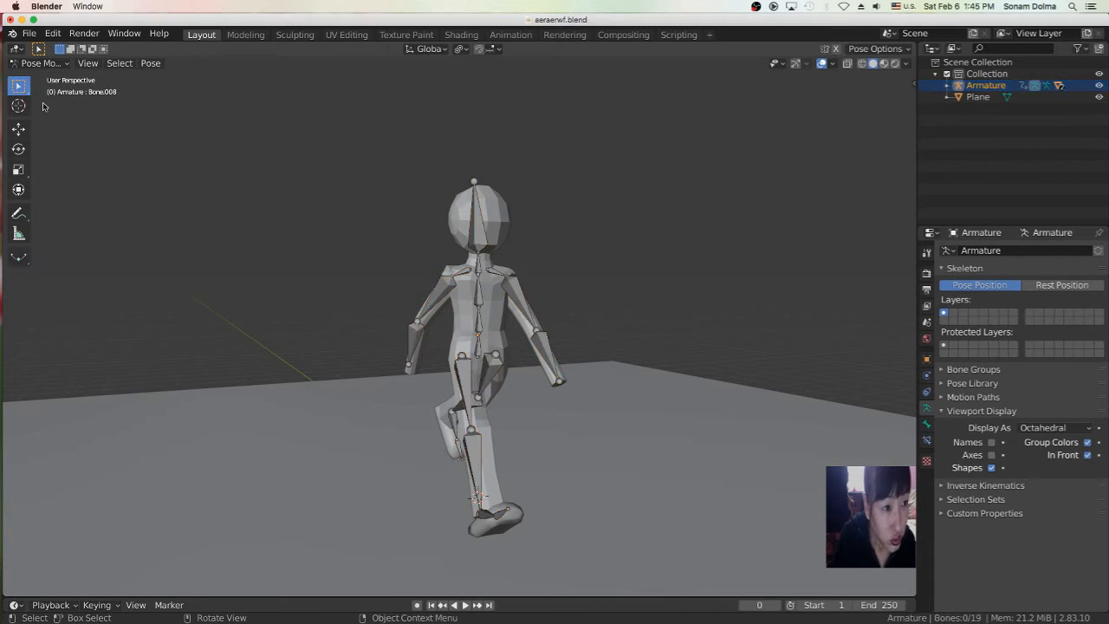
key(a)
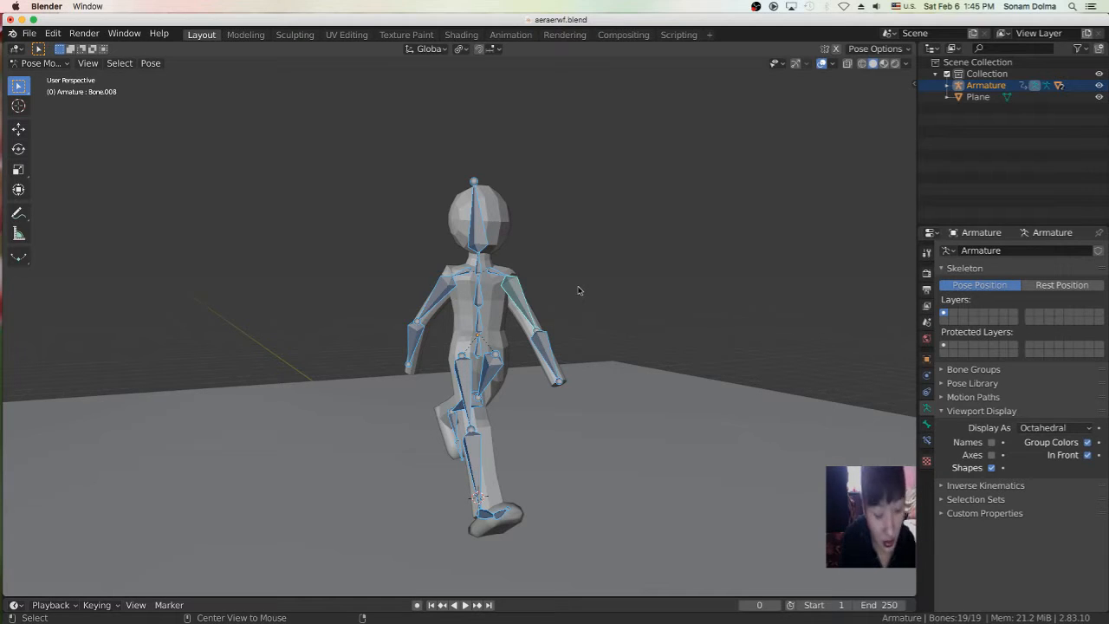
key(alt+r)
key(alt+g)
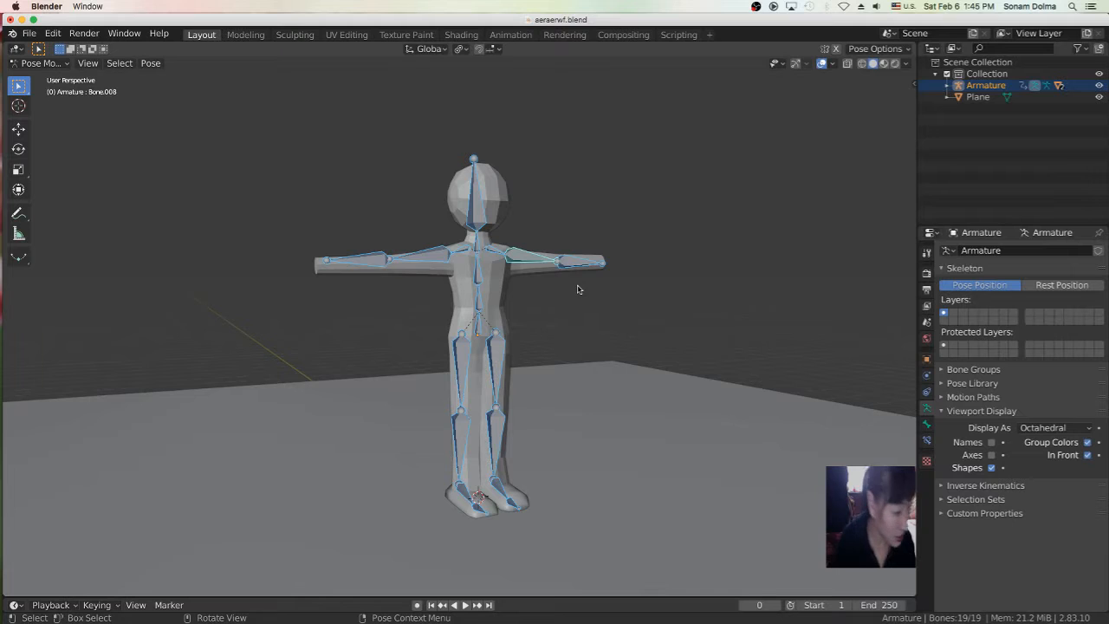
Step: Rotate the left upper-arm bone downward to test how the shoulder deforms
middle_drag(613, 356, 527, 395)
scroll(529, 394, up, 5)
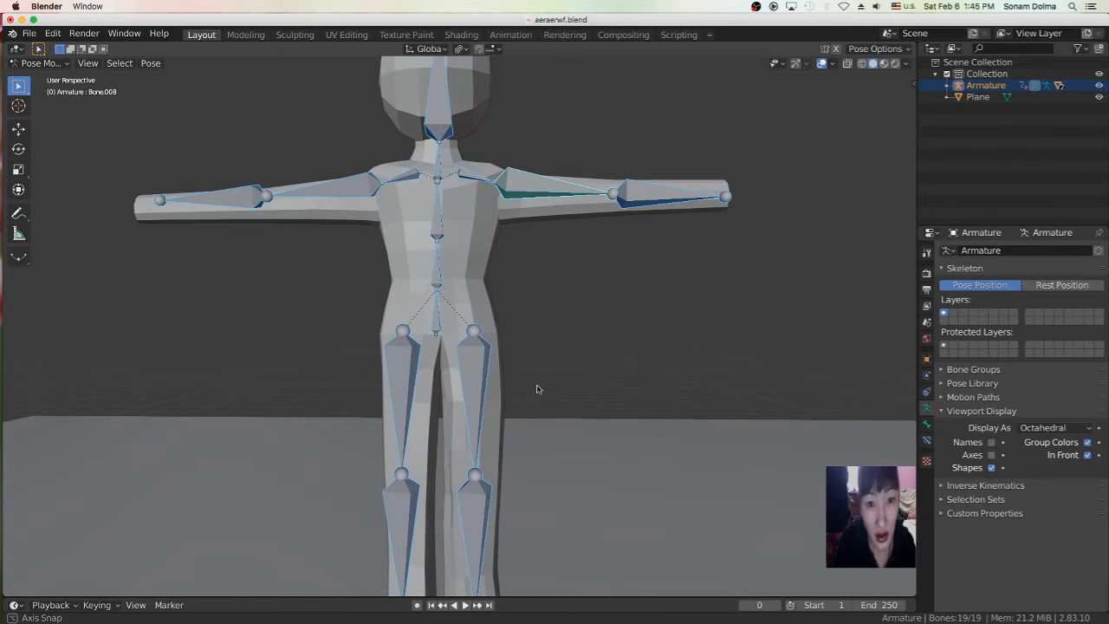
middle_drag(450, 225, 646, 190)
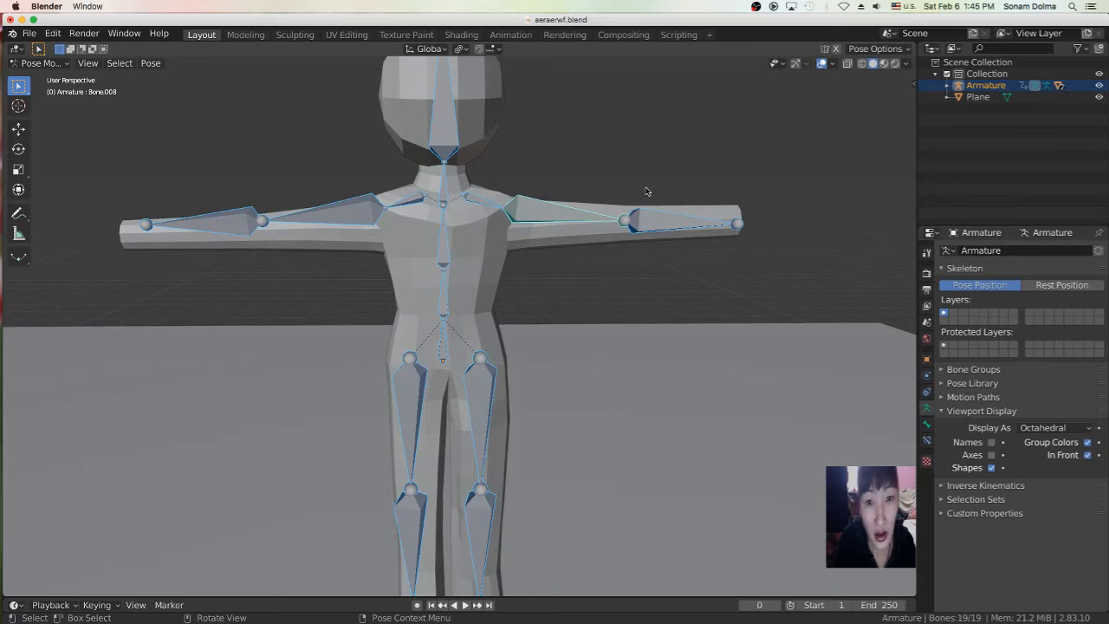
click(559, 224)
scroll(562, 235, down, 4)
key(r)
click(565, 352)
Step: Examine the shoulder from behind and rotate the left upper-arm bone further inward across the torso
middle_drag(566, 352, 389, 307)
scroll(501, 325, up, 3)
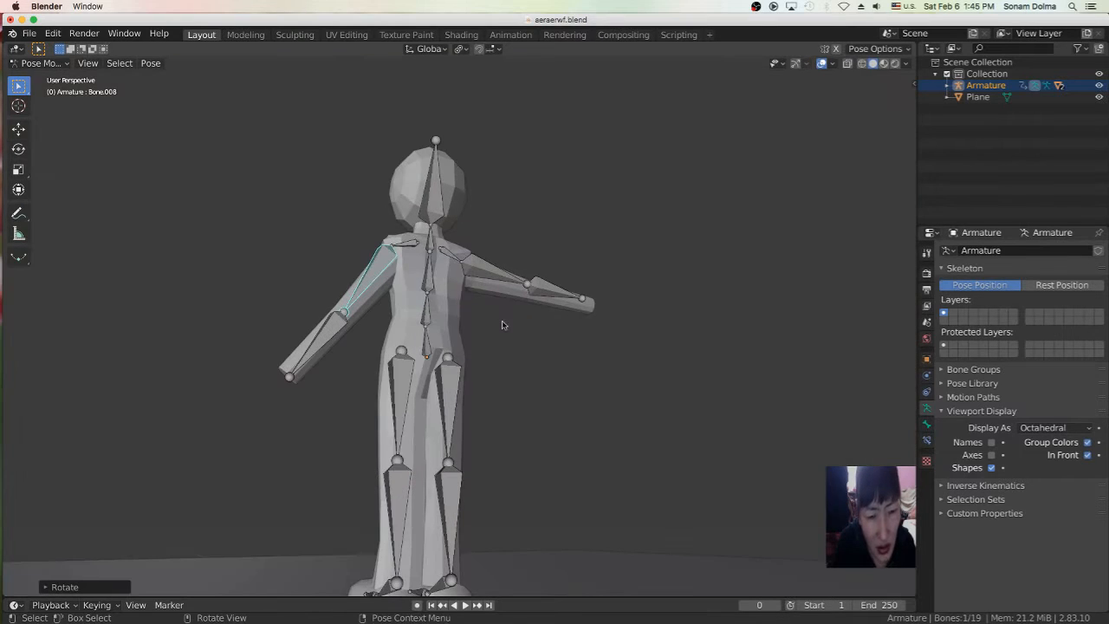
middle_drag(502, 325, 429, 281)
key(r)
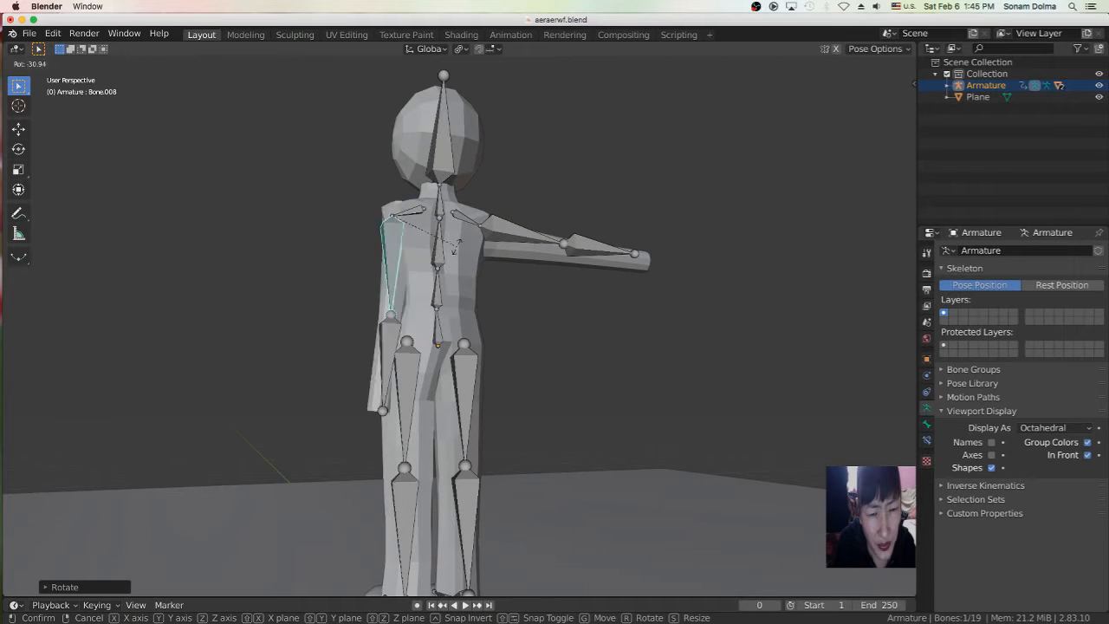
right_click(481, 280)
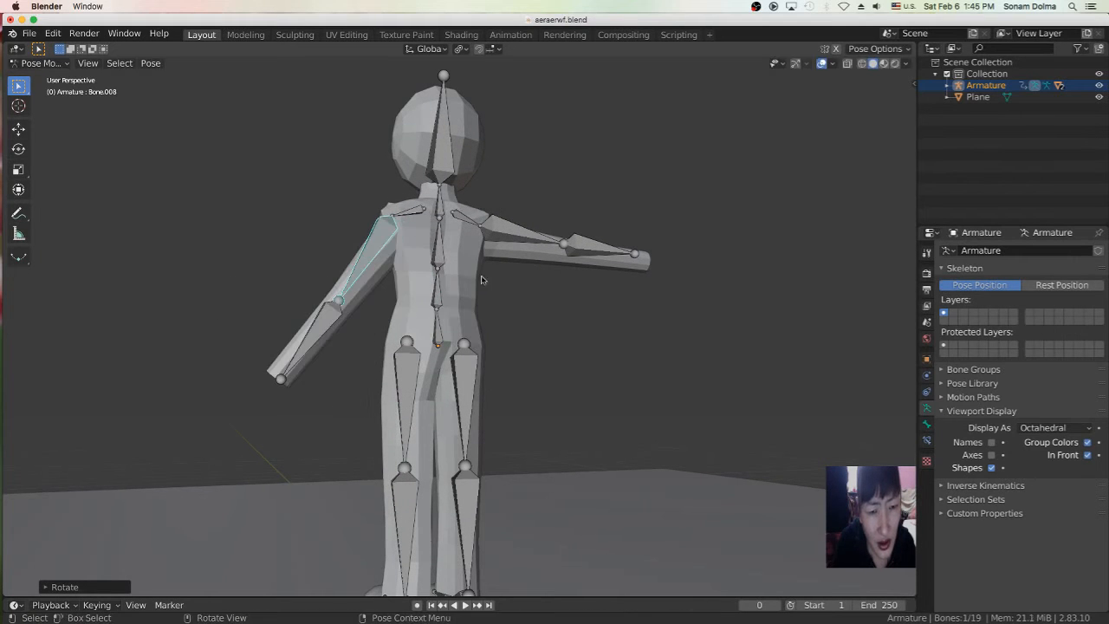
middle_drag(441, 314, 685, 337)
scroll(547, 285, down, 4)
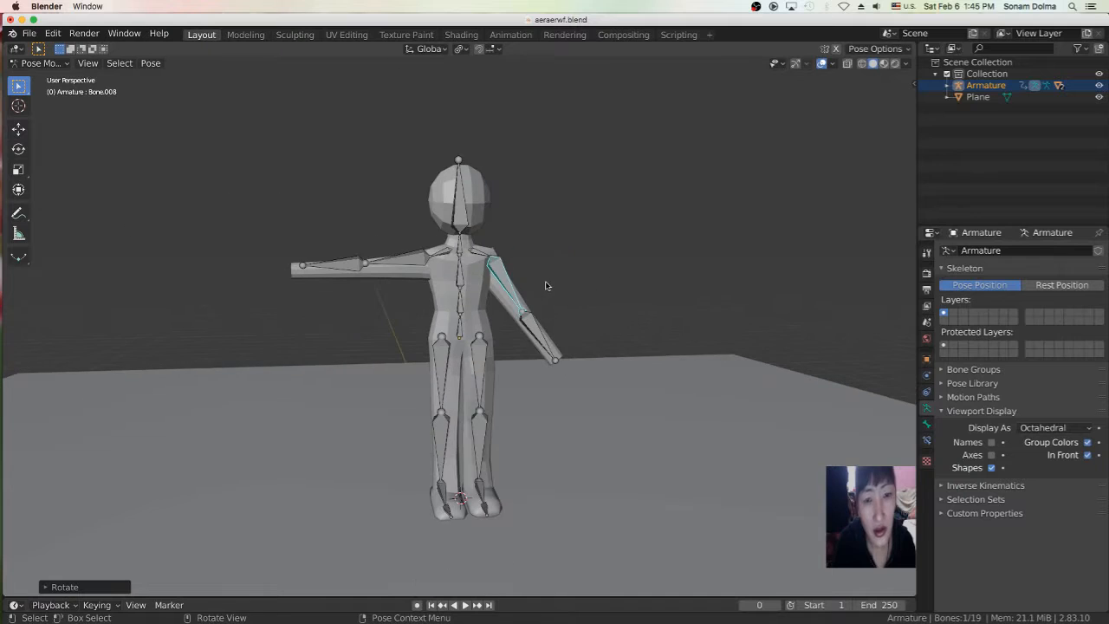
key(r)
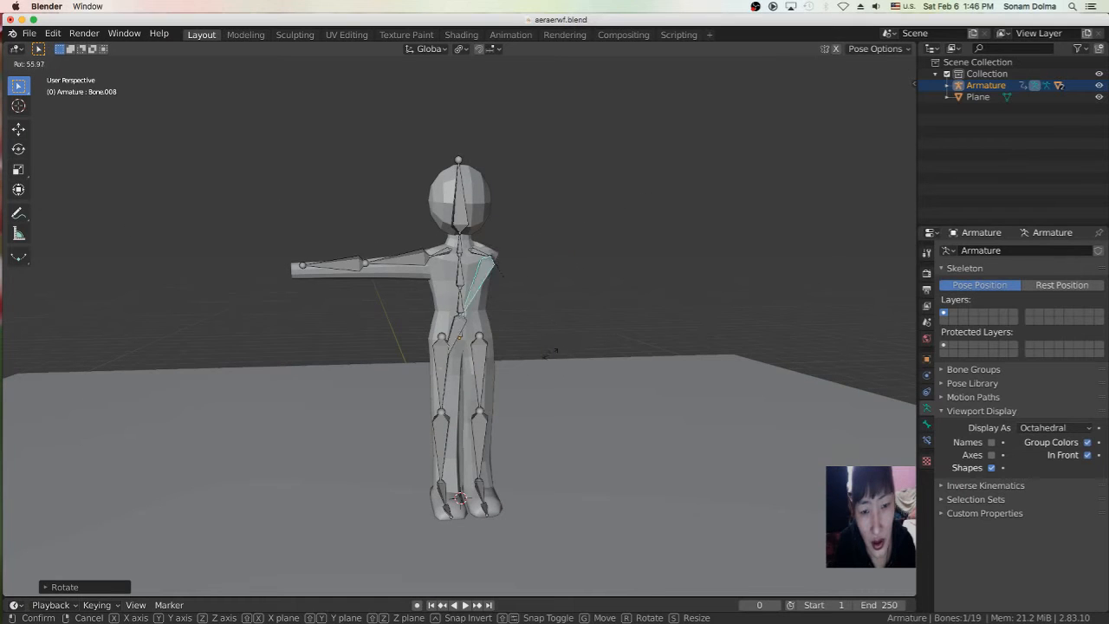
click(535, 338)
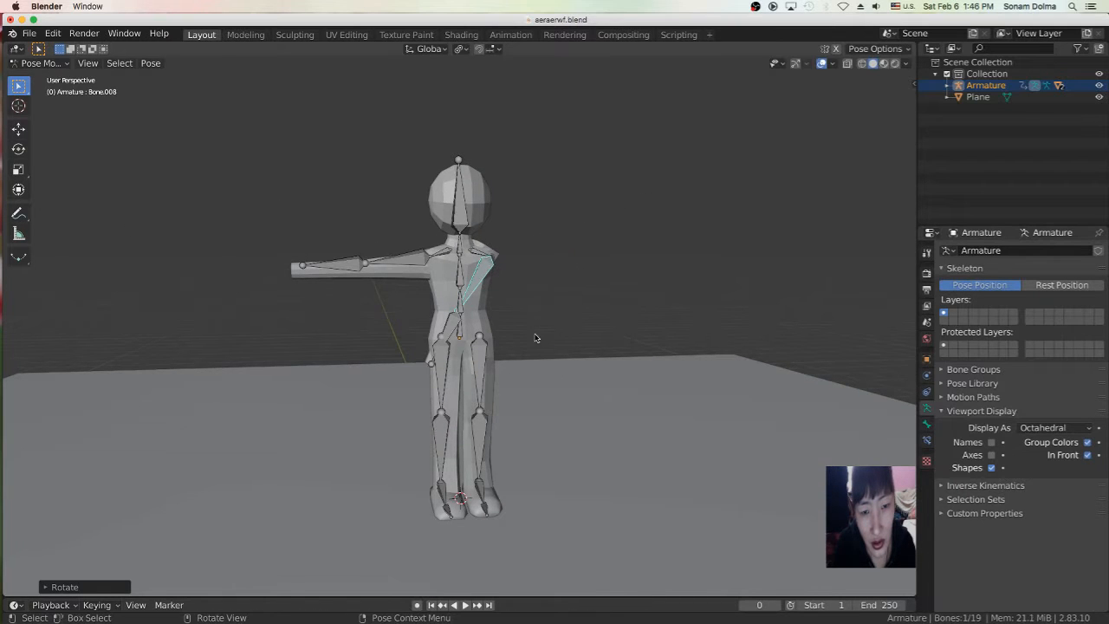
Step: Rotate the right upper-arm bone down beside the body
click(401, 260)
key(r)
click(512, 121)
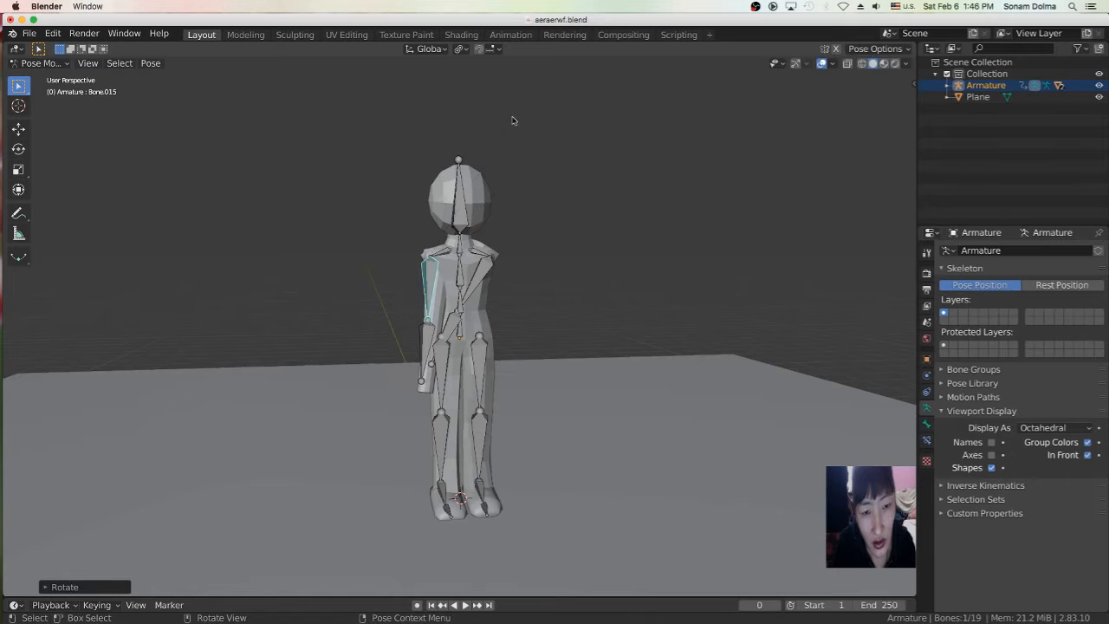
Step: Try rotating the left thigh bone and the left shin bone to test the leg's deformation
click(482, 358)
key(r)
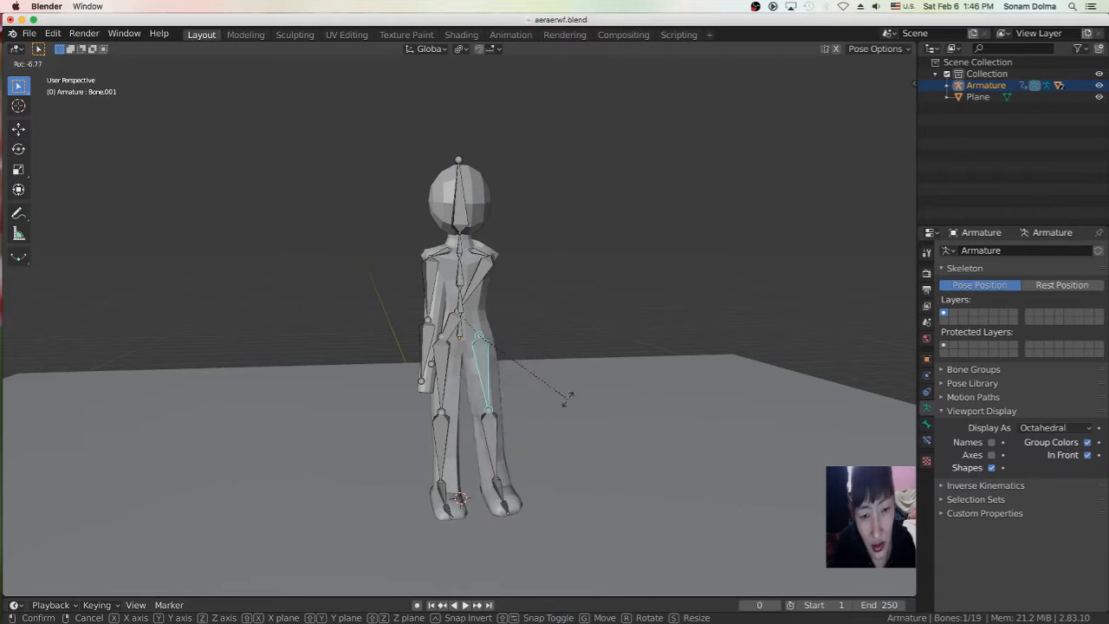
right_click(595, 338)
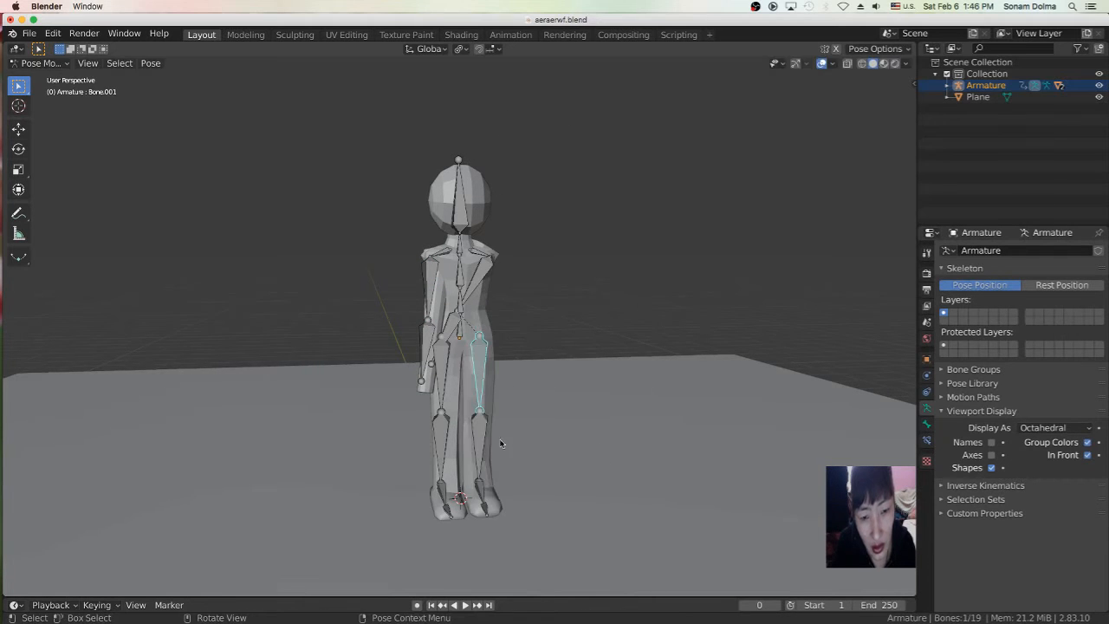
click(485, 443)
key(r)
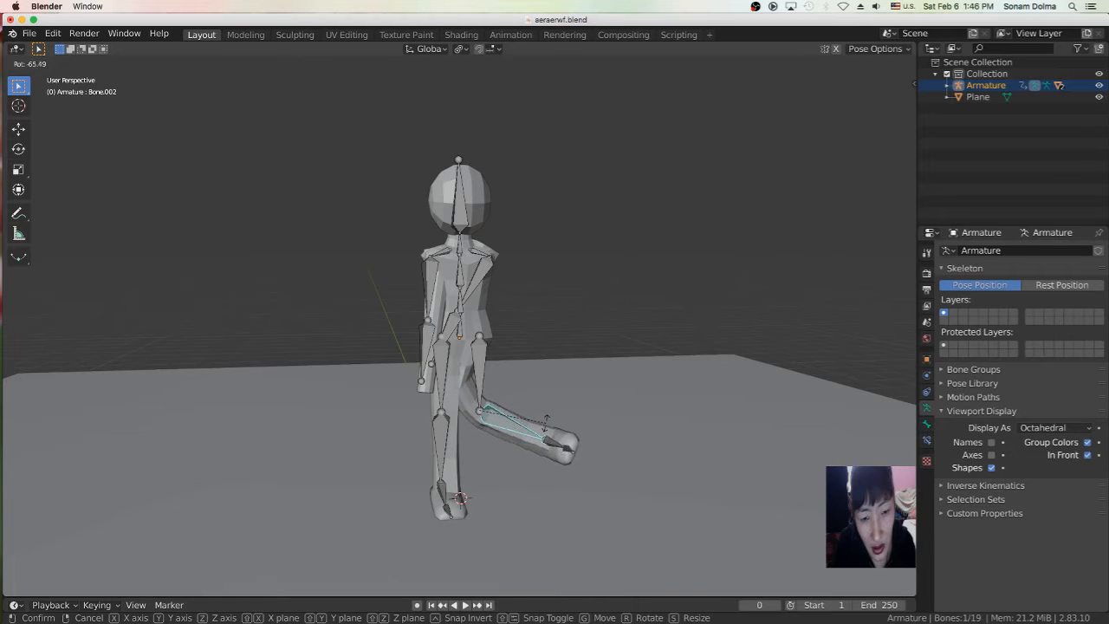
right_click(555, 409)
scroll(506, 388, down, 3)
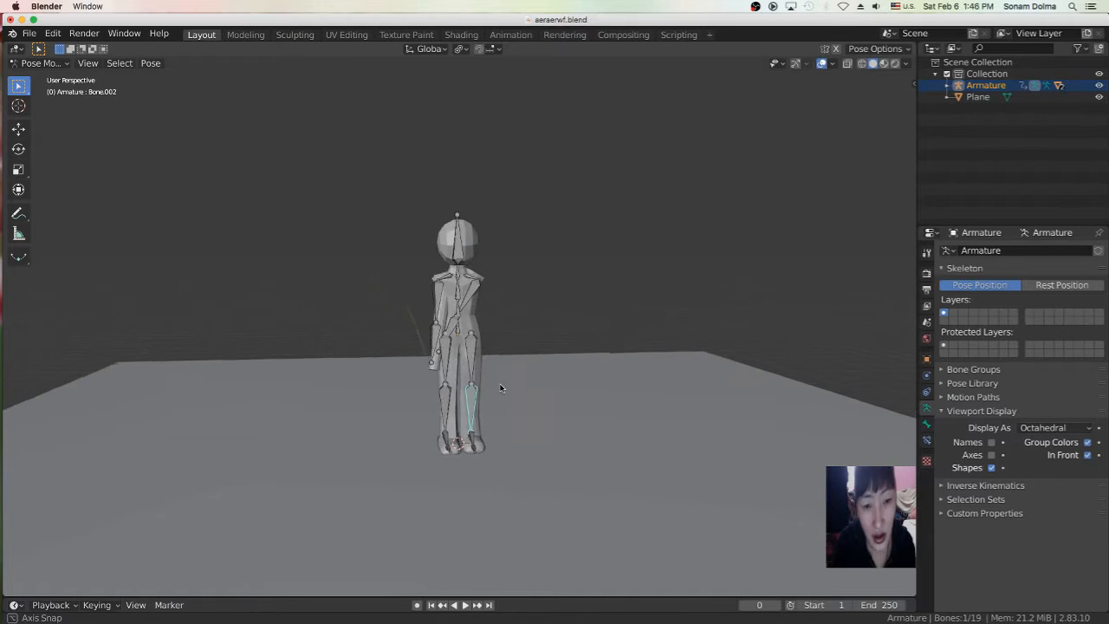
Step: Clear the rotation of all bones to restore the T-pose and deselect them
key(a)
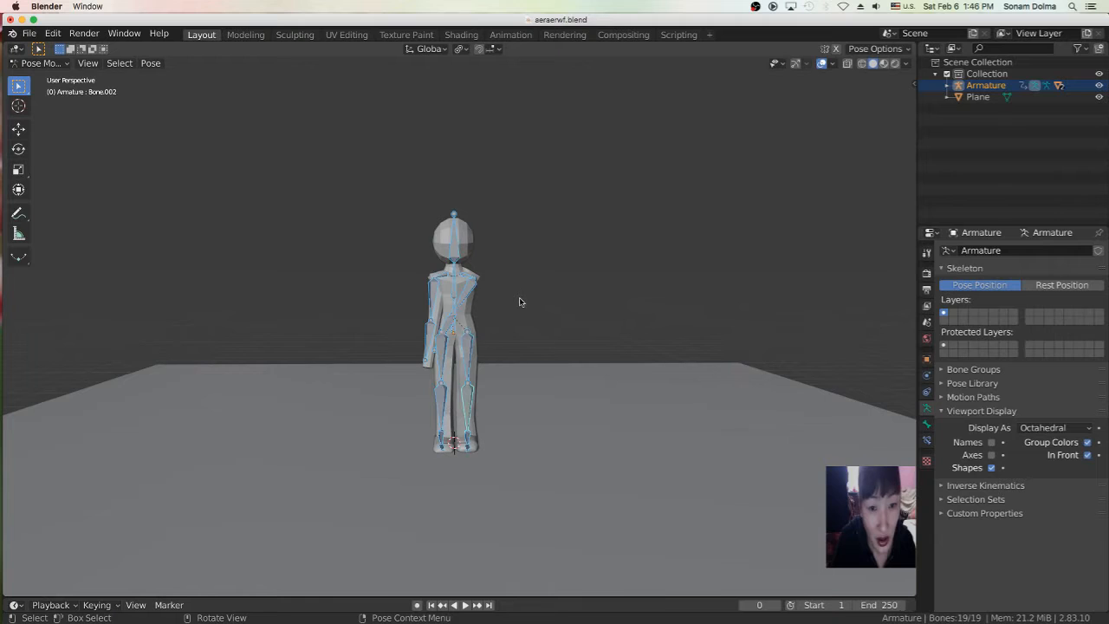
key(alt+r)
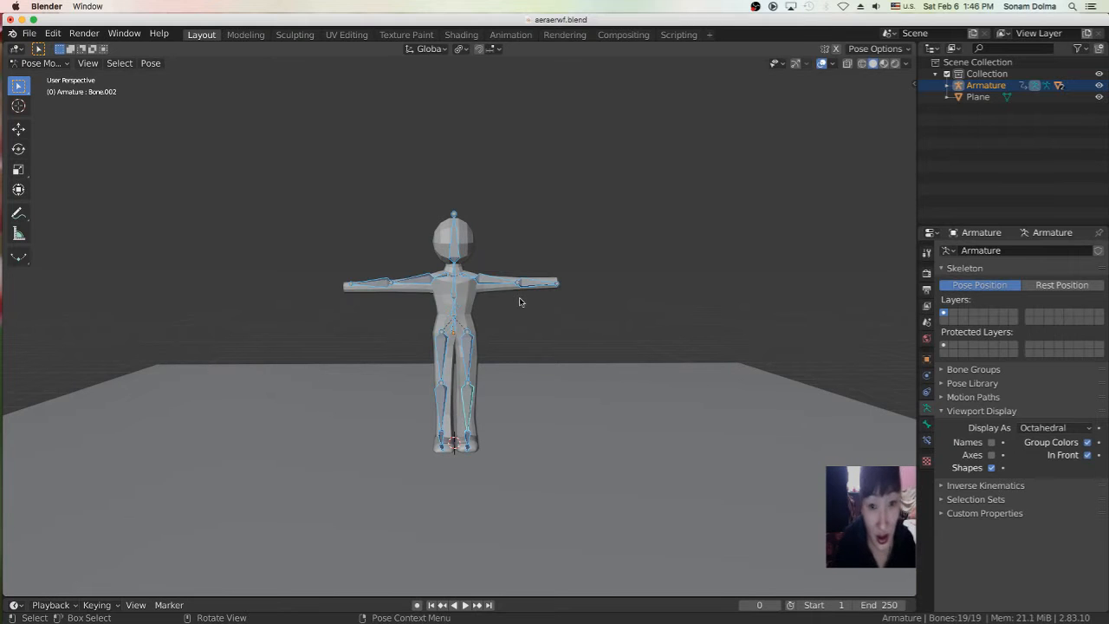
key(alt+a)
scroll(515, 316, up, 4)
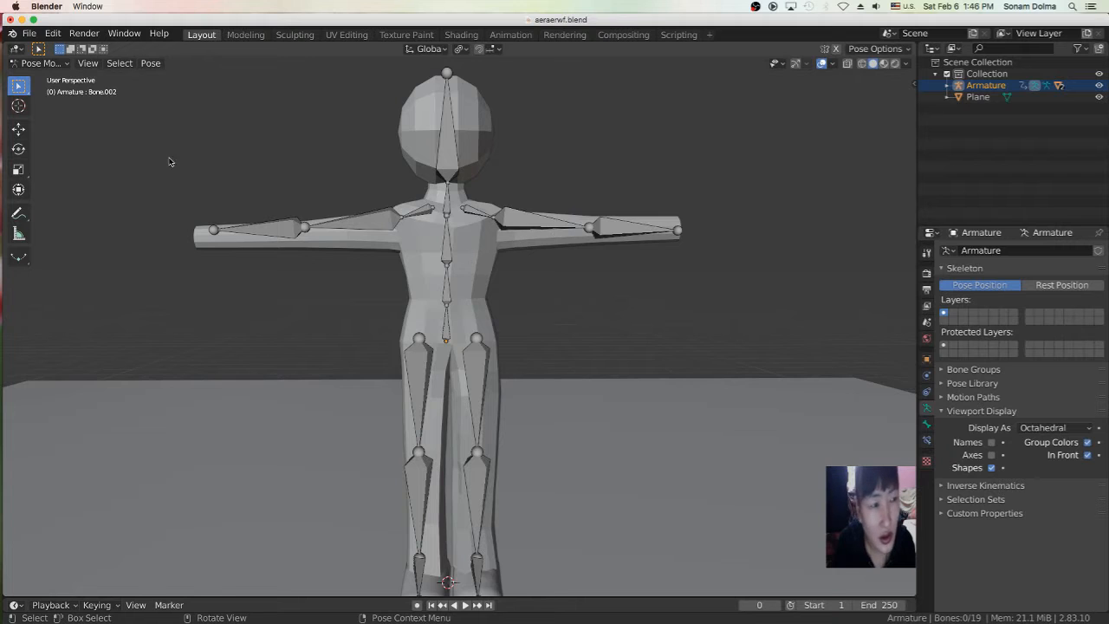
Step: Return the armature to Object Mode and select the character's body mesh
click(39, 64)
click(37, 75)
scroll(589, 288, down, 2)
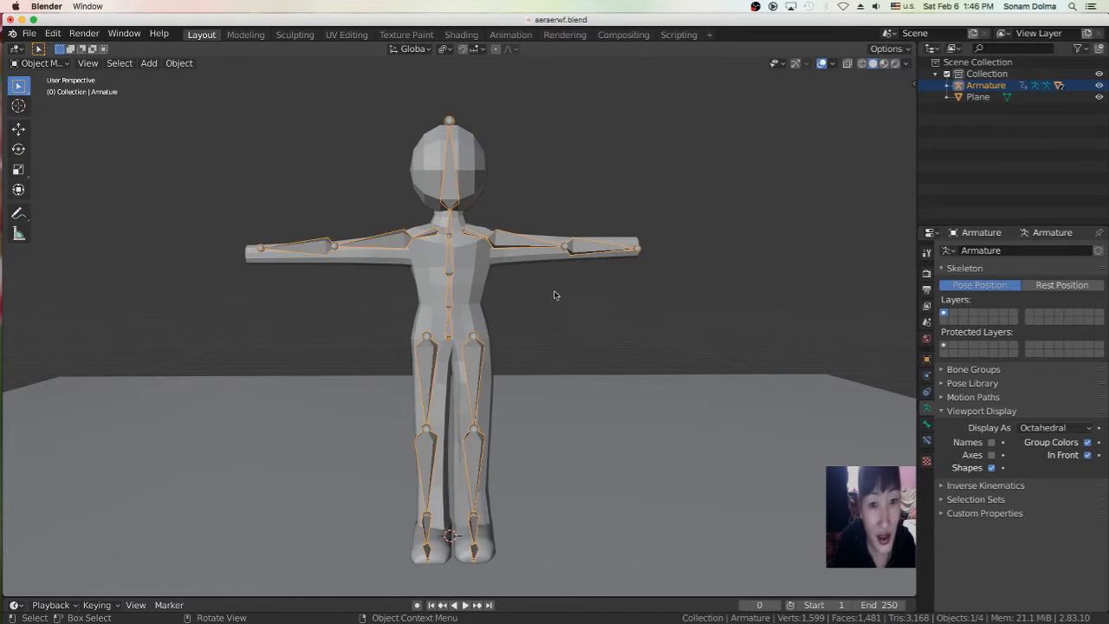
click(483, 280)
scroll(555, 300, up, 3)
scroll(554, 300, down, 3)
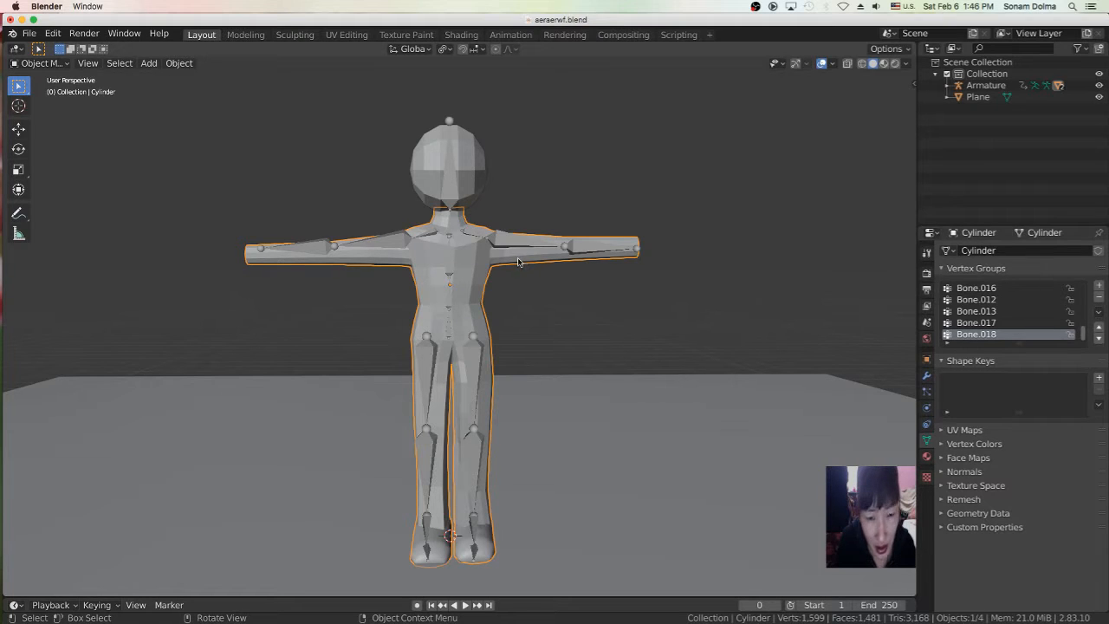
Step: Deselect everything and switch the body mesh to Weight Paint mode
right_click(579, 167)
click(321, 158)
click(39, 63)
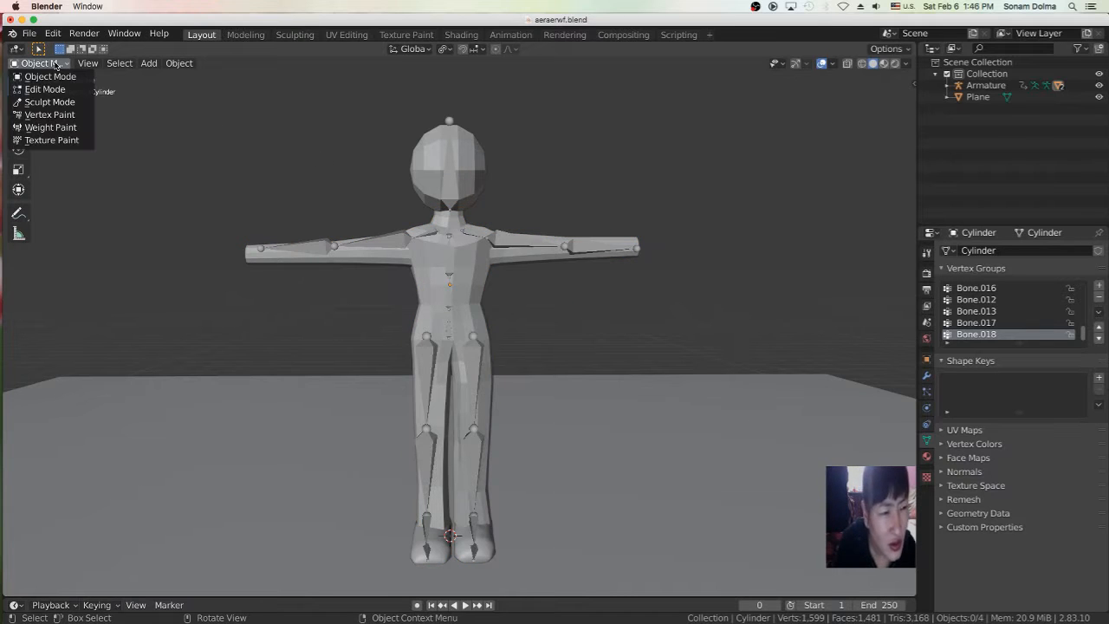
click(60, 129)
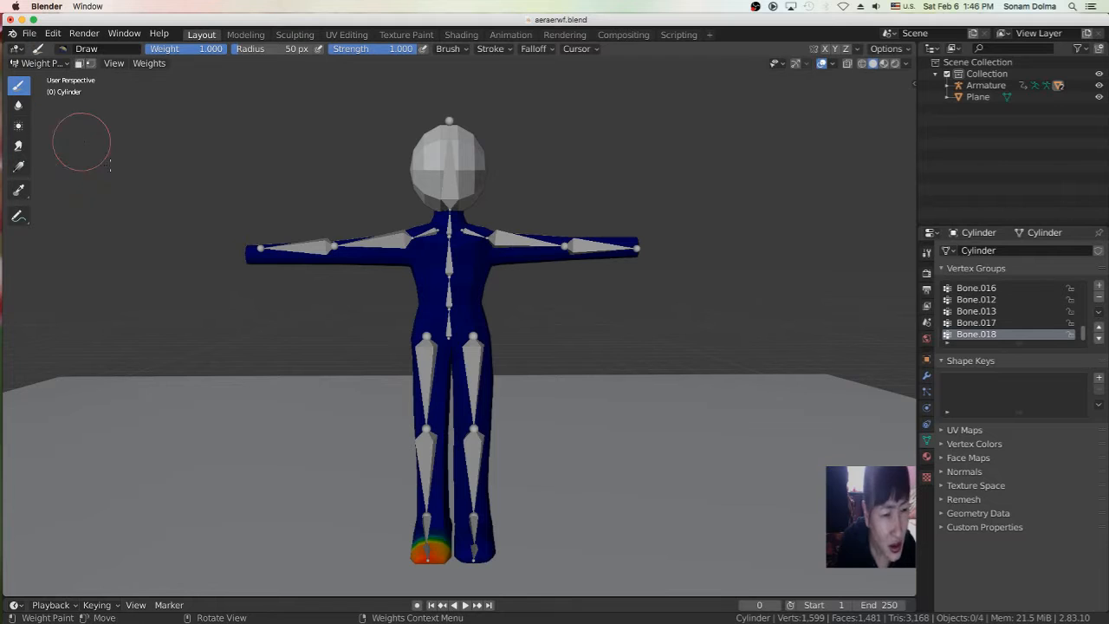
Step: Select the Bone.001 vertex group and examine its weights around the hip and thigh
shift+middle_drag(565, 393, 571, 271)
scroll(568, 303, up, 4)
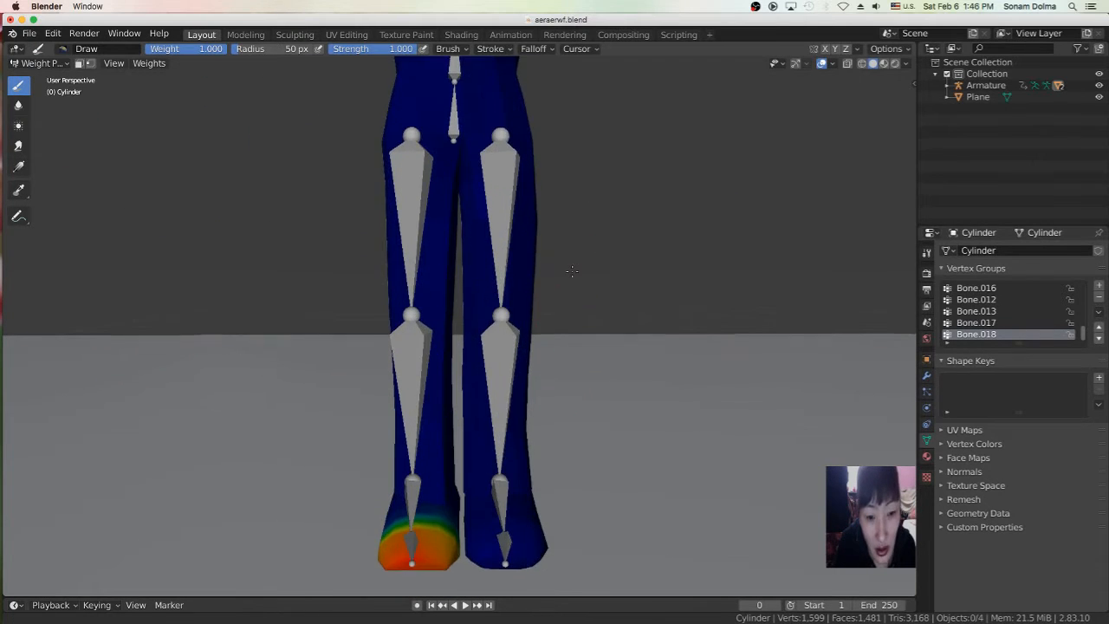
scroll(572, 271, down, 5)
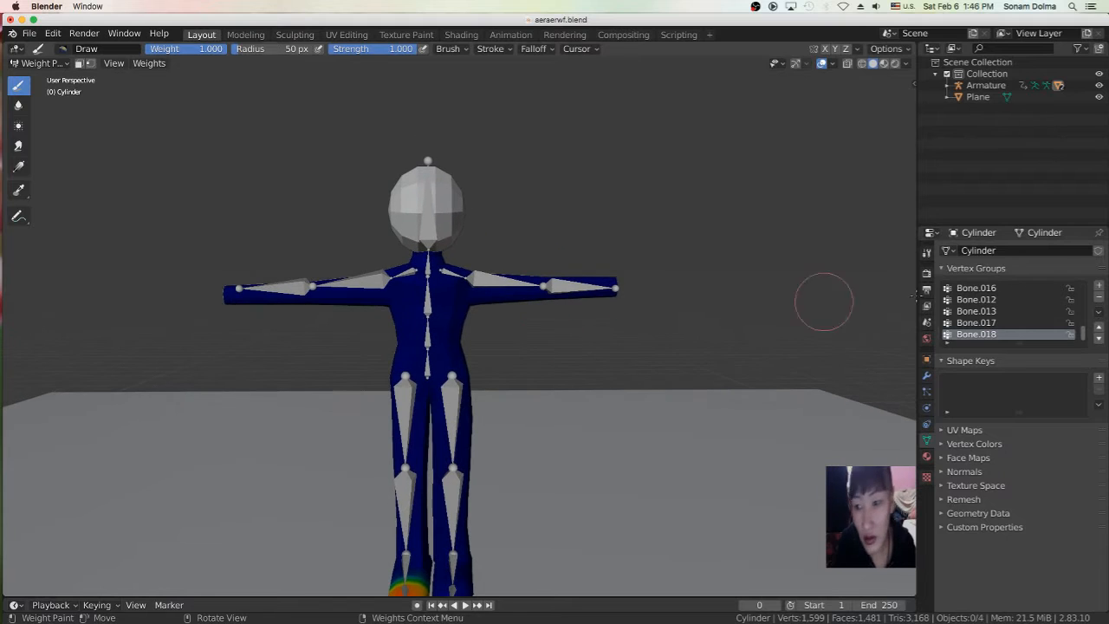
scroll(1012, 320, up, 1)
click(984, 300)
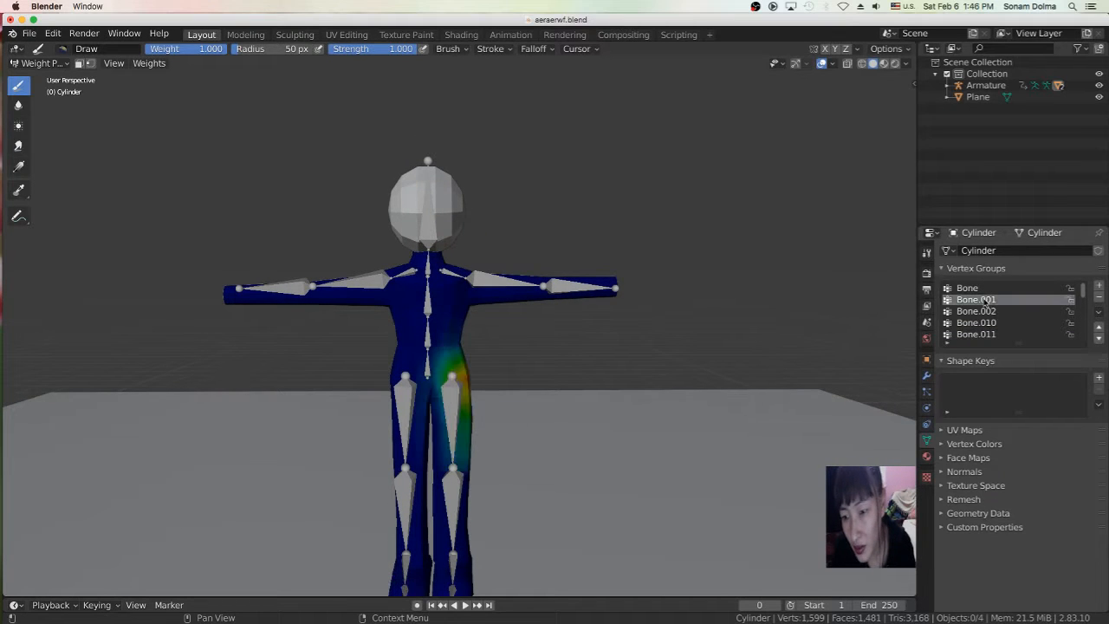
scroll(538, 370, up, 2)
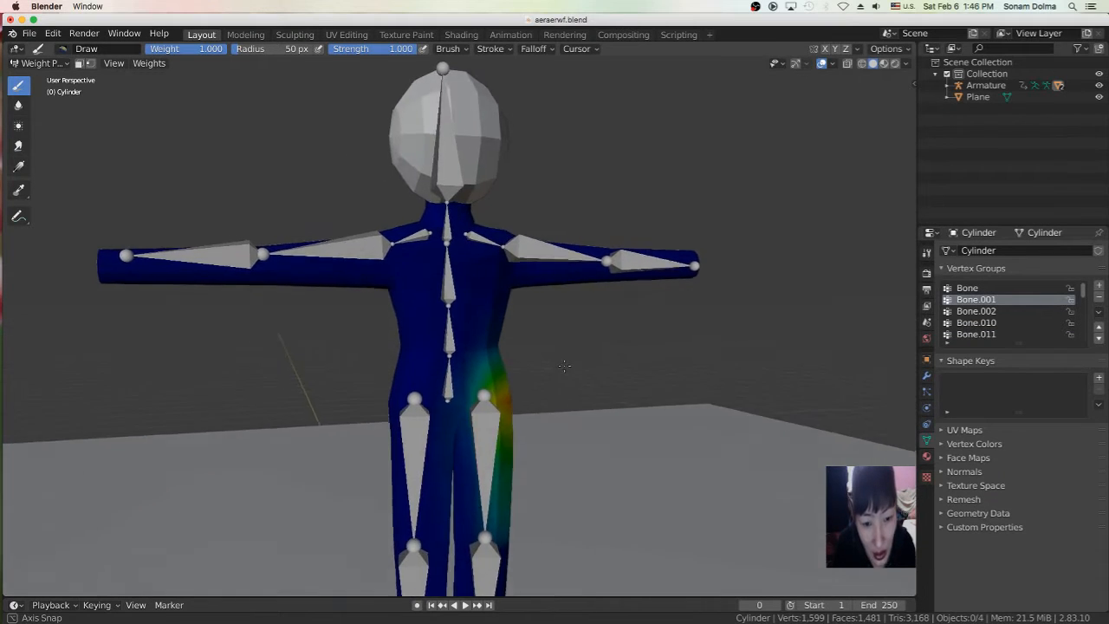
scroll(527, 371, up, 2)
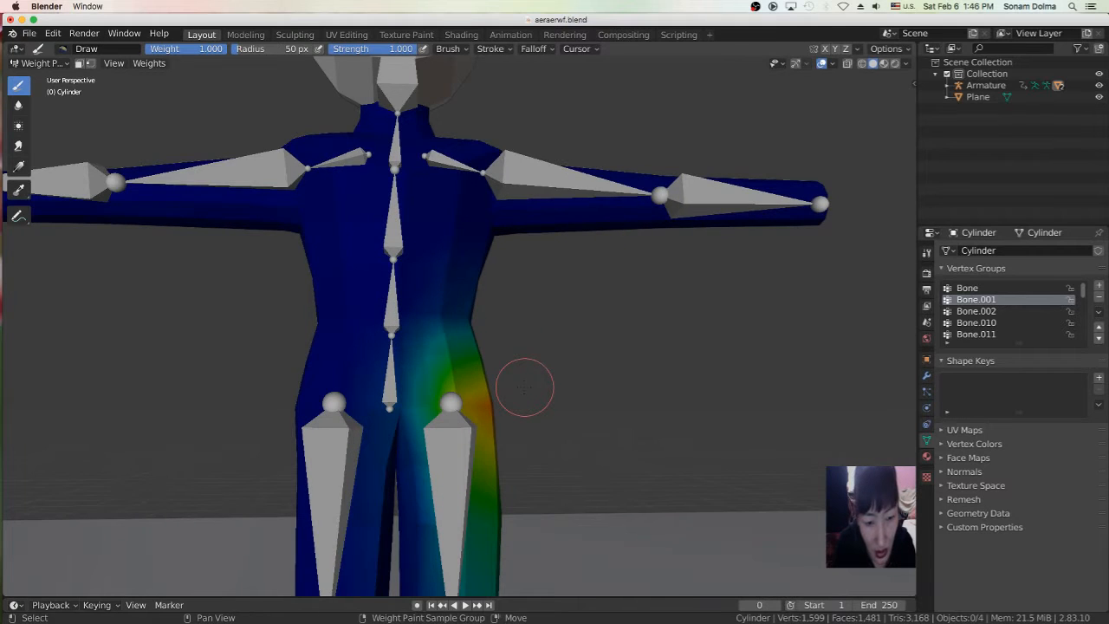
scroll(520, 377, down, 3)
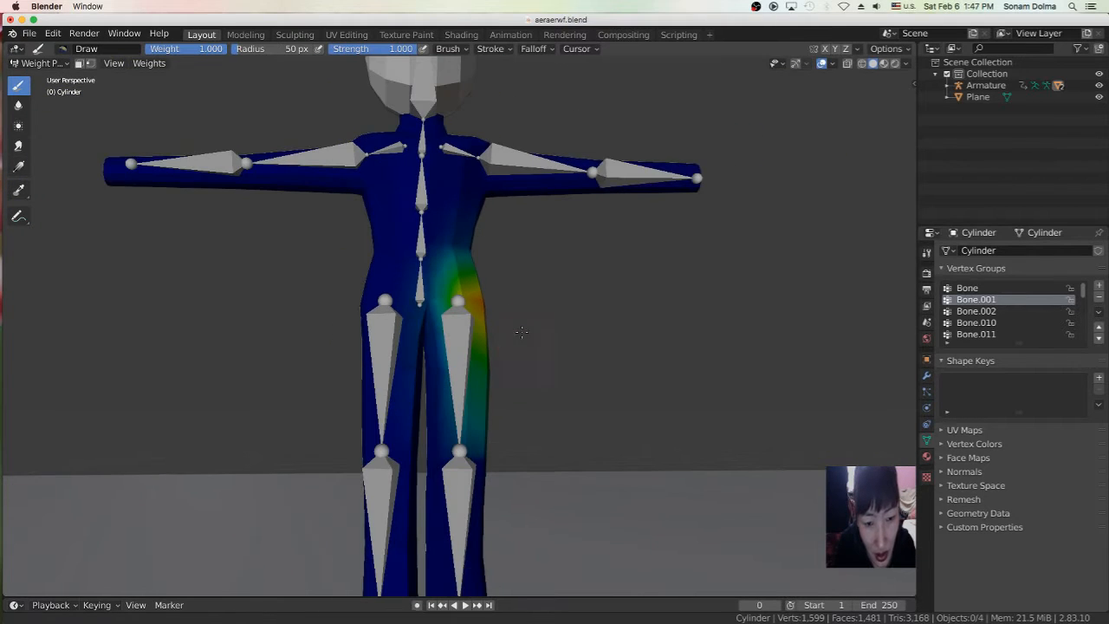
scroll(518, 328, down, 1)
scroll(517, 332, up, 2)
middle_drag(606, 351, 572, 372)
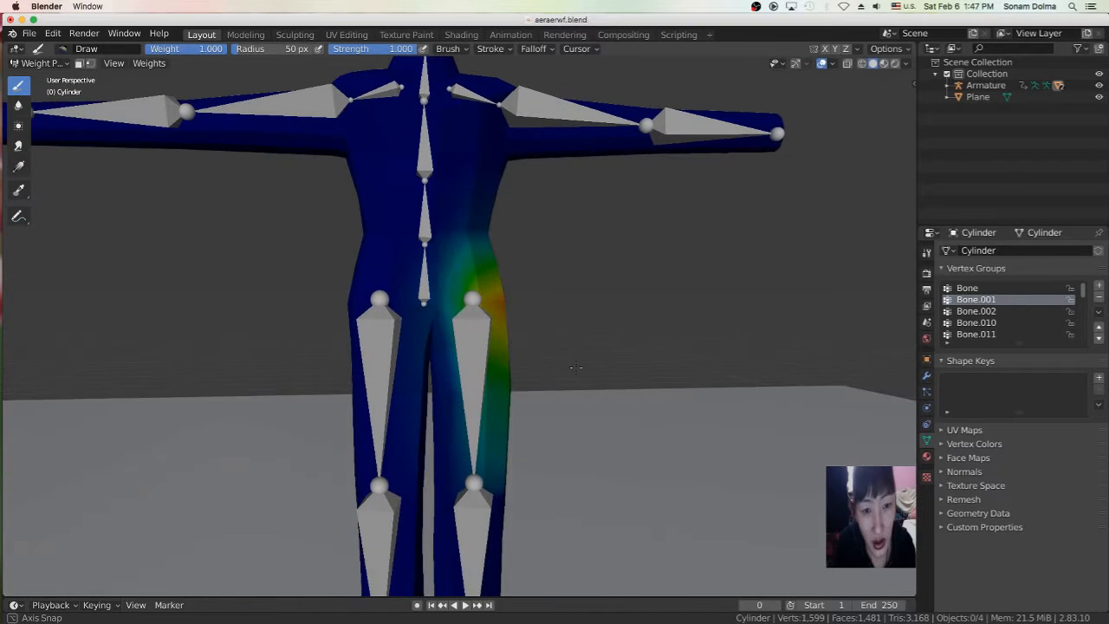
Step: Turn on X-ray display, set the brush weight to 0, and erase Bone.001's influence across the front waist and belly
click(848, 63)
mouse_move(546, 261)
middle_down()
mouse_move(535, 261)
mouse_move(544, 261)
middle_up()
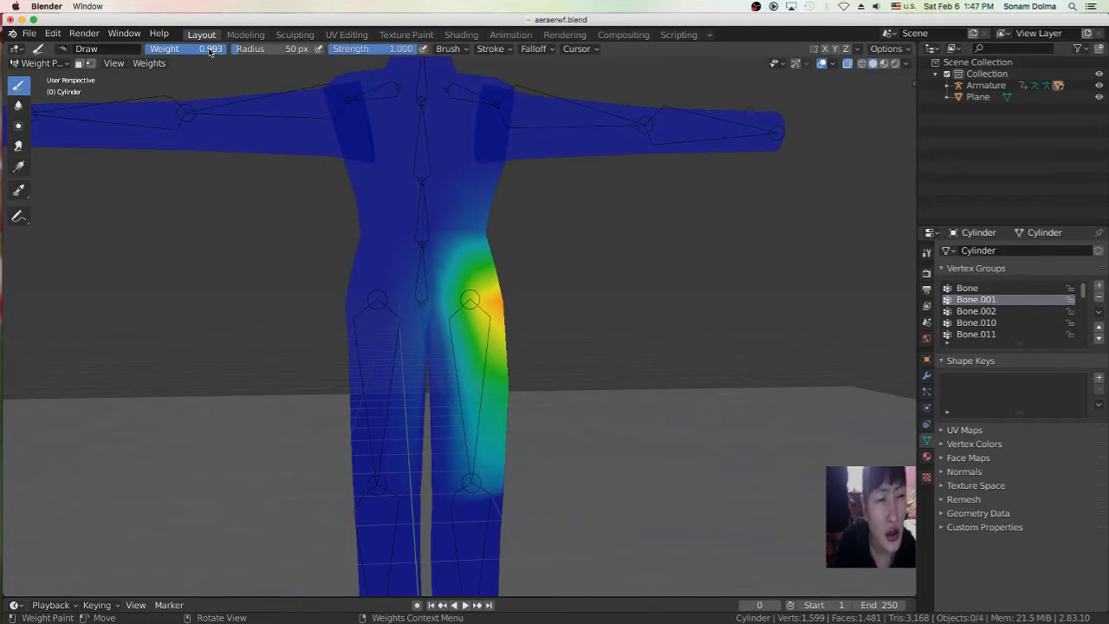
drag(213, 50, 100, 76)
mouse_move(457, 195)
mouse_down()
mouse_move(470, 198)
mouse_move(433, 217)
mouse_move(440, 236)
mouse_up()
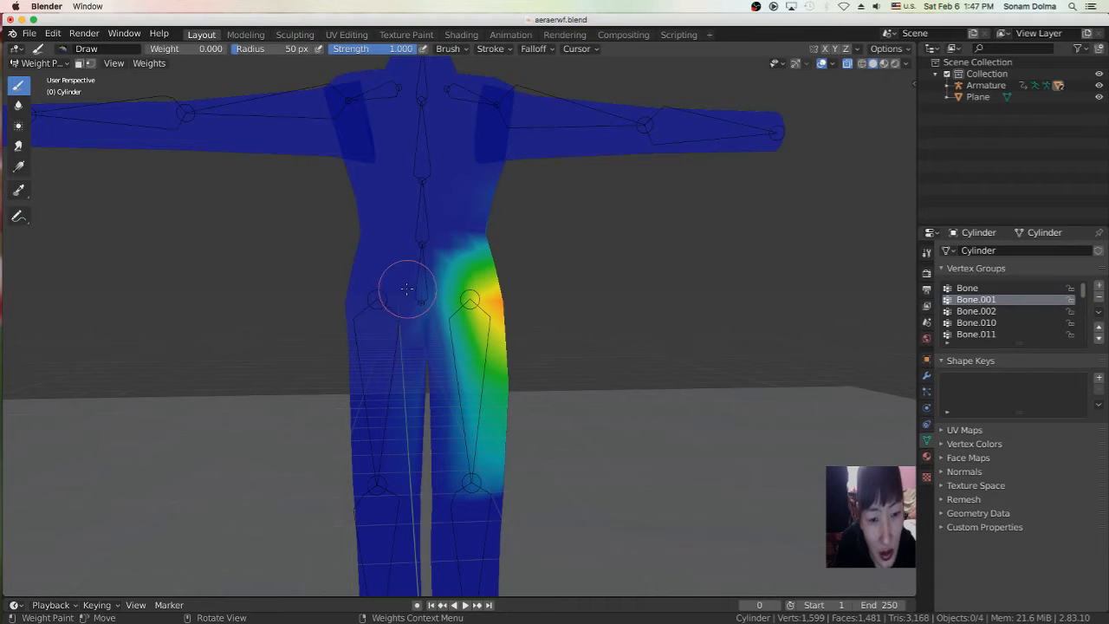
drag(412, 232, 476, 210)
Step: Paint zero weight over the stray Bone.001 influence around the back, the side of the waist and the opposite thigh
middle_drag(686, 272, 444, 273)
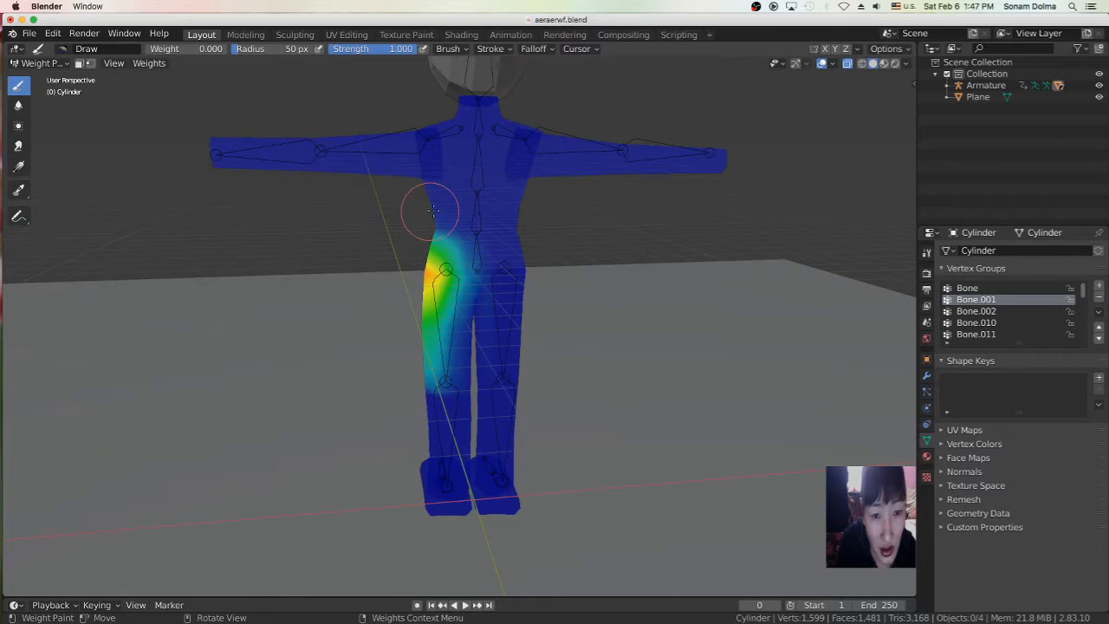
middle_drag(612, 309, 581, 335)
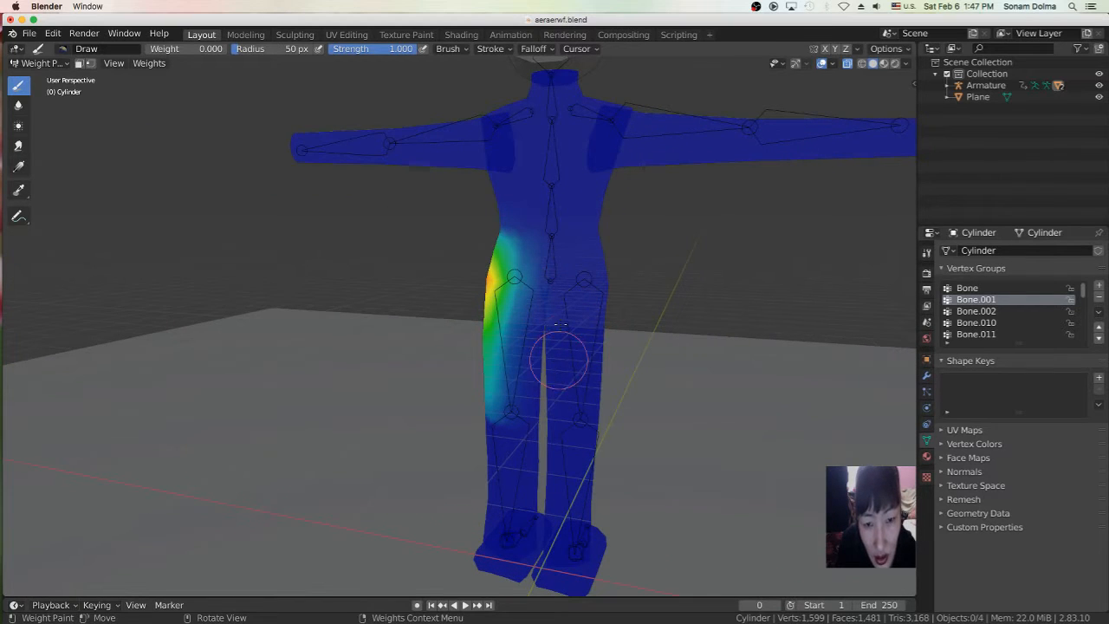
middle_drag(468, 243, 690, 246)
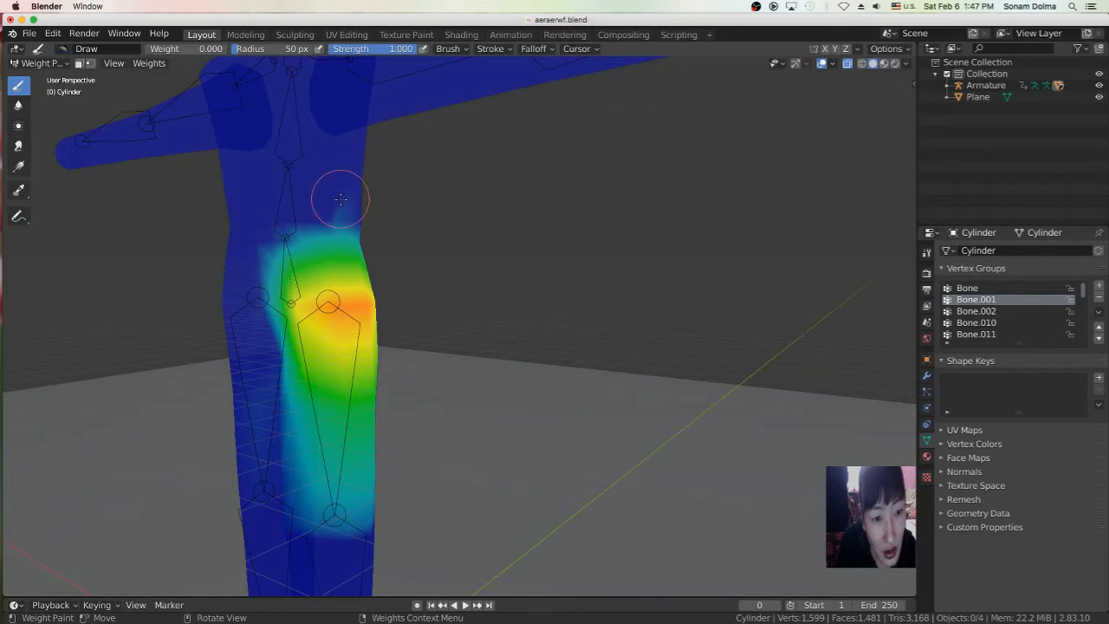
middle_drag(441, 252, 453, 193)
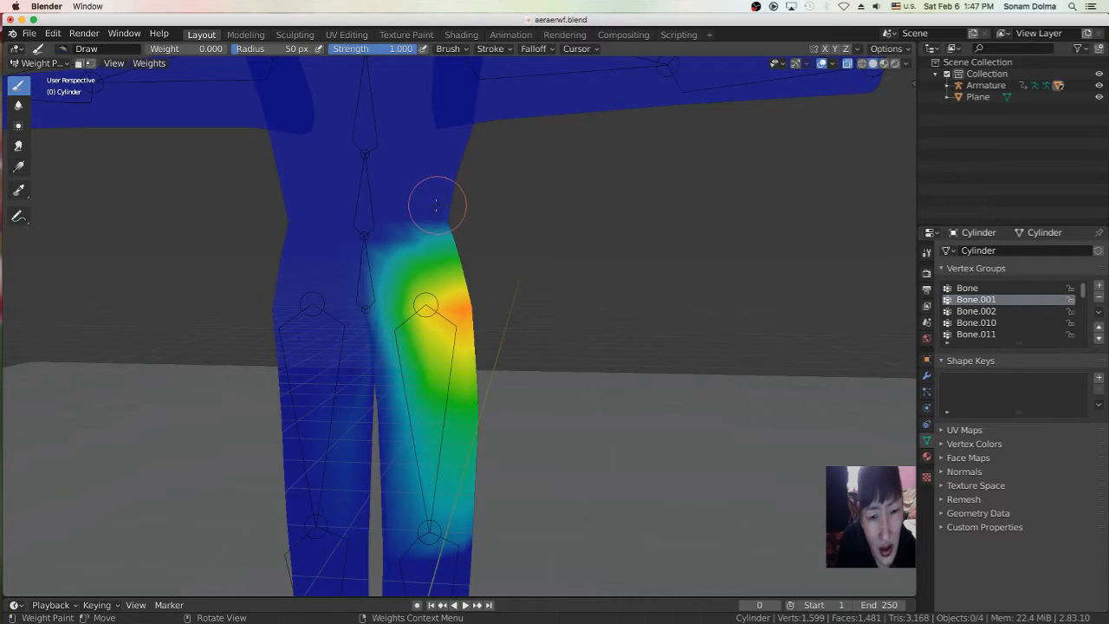
scroll(526, 295, down, 2)
scroll(533, 295, up, 3)
mouse_move(520, 326)
middle_down()
mouse_move(524, 302)
mouse_move(511, 308)
middle_up()
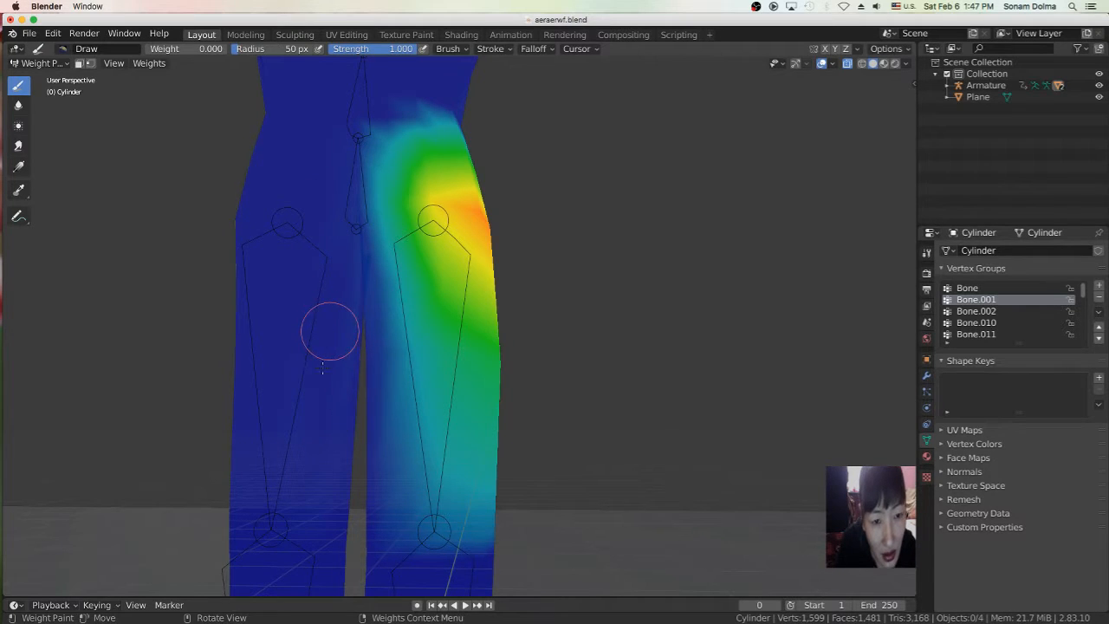
scroll(329, 331, down, 3)
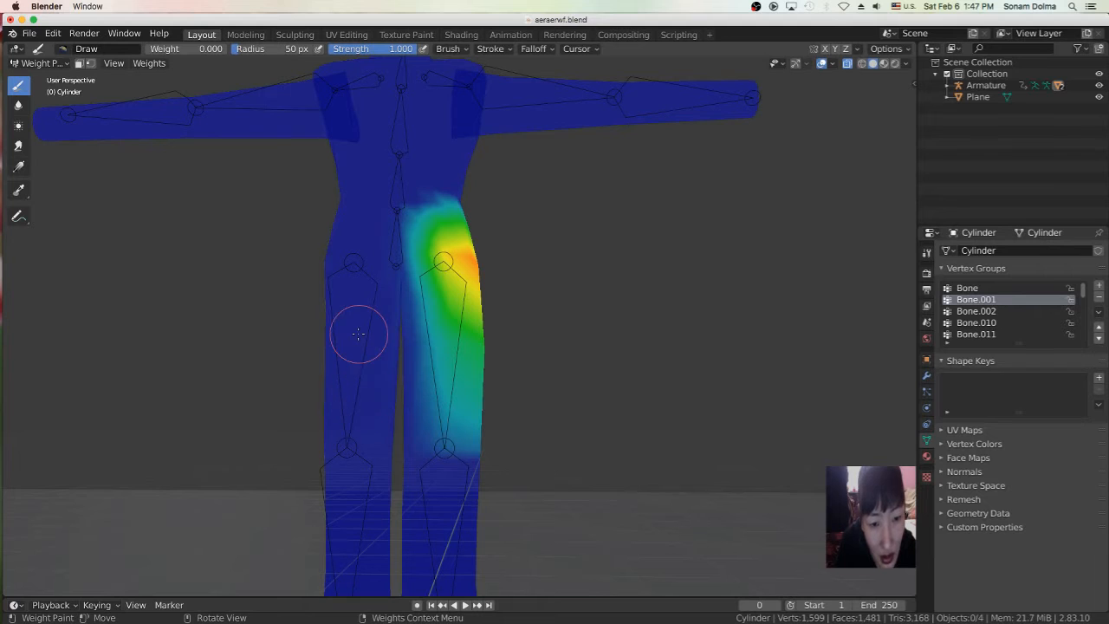
Step: Clean up the upper edge of Bone.001's influence along the waistline with zero weight, front and back
drag(419, 192, 463, 195)
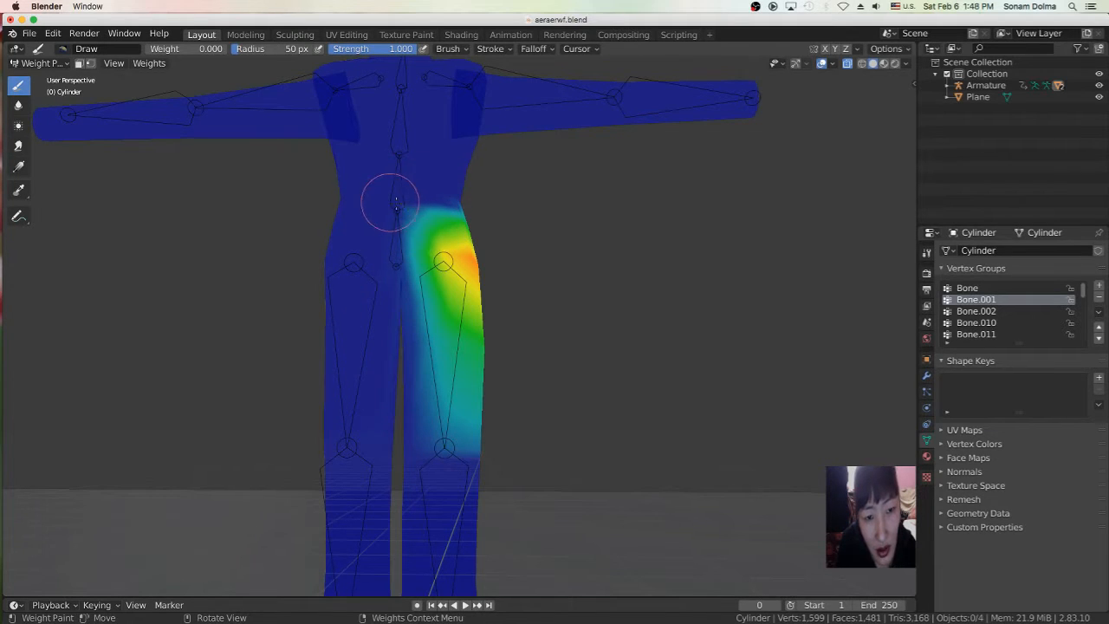
drag(395, 202, 455, 200)
mouse_move(638, 272)
middle_down()
mouse_move(415, 312)
mouse_move(393, 289)
middle_up()
mouse_move(447, 252)
mouse_down()
mouse_move(395, 247)
mouse_move(432, 259)
mouse_up()
middle_drag(556, 335, 519, 329)
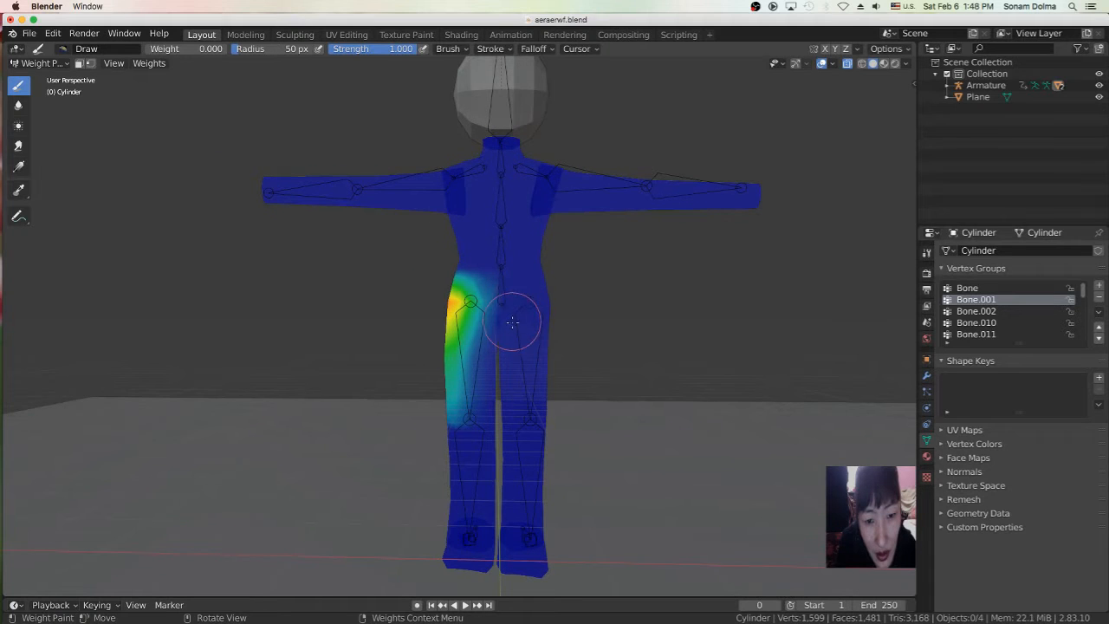
Step: Set the brush weight to 1 and paint full Bone.001 weight down the back of the thigh
middle_drag(404, 404, 485, 381)
scroll(250, 381, down, 3)
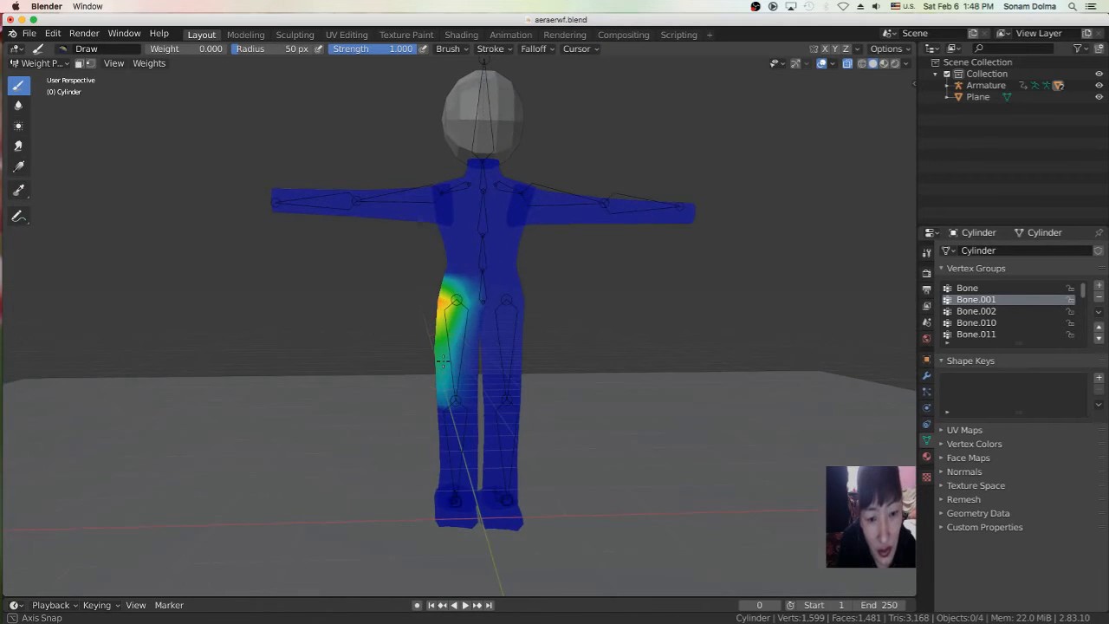
scroll(520, 458, up, 3)
middle_drag(520, 458, 501, 281)
scroll(500, 282, up, 2)
middle_drag(490, 230, 513, 267)
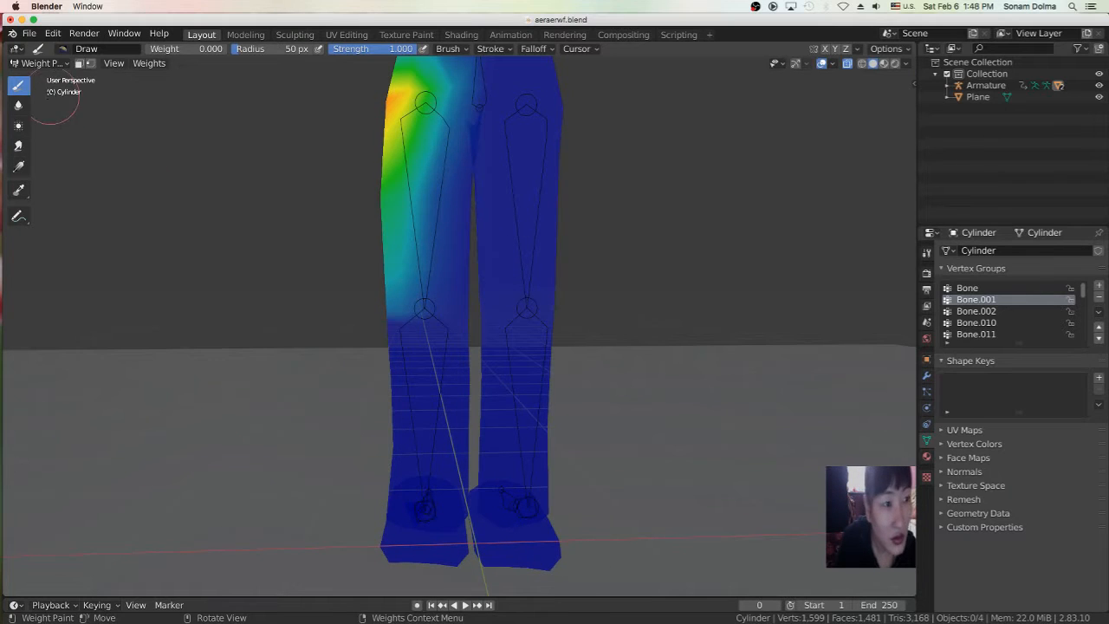
click(215, 52)
text(1)
key(Return)
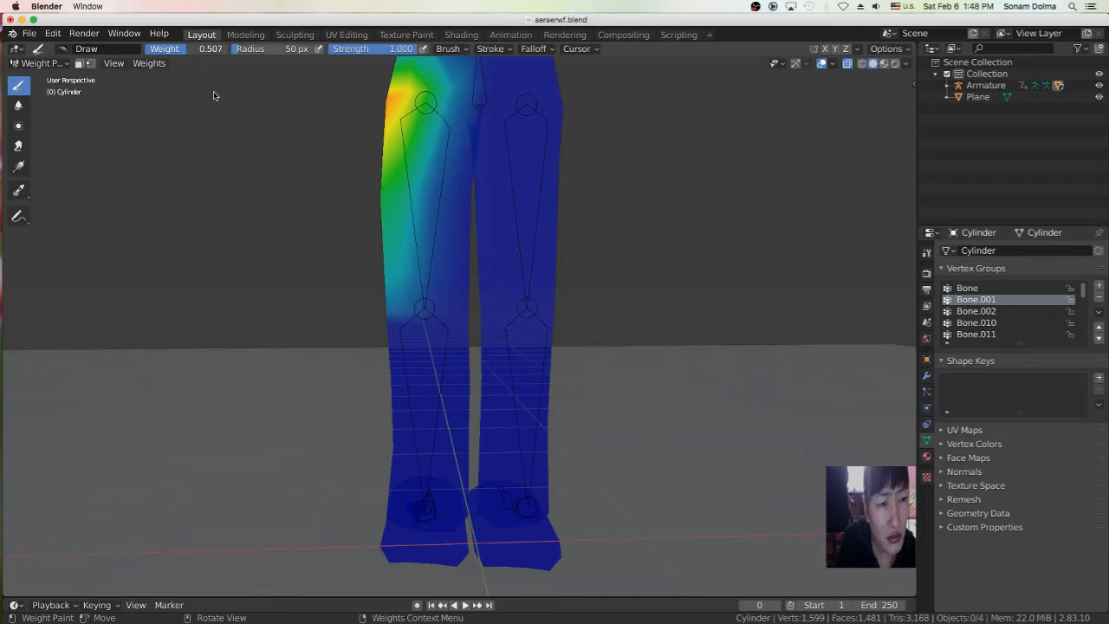
mouse_move(416, 170)
mouse_down()
mouse_move(397, 132)
mouse_move(424, 197)
mouse_move(450, 202)
mouse_move(379, 206)
mouse_move(437, 269)
mouse_move(452, 253)
mouse_move(389, 260)
mouse_move(423, 276)
mouse_up()
Step: Paint full Bone.001 weight over the front, inner edge and outer side of the thigh down to above the knee
mouse_move(359, 250)
middle_down()
mouse_move(349, 250)
mouse_move(492, 220)
middle_up()
mouse_move(492, 219)
mouse_down()
mouse_move(450, 281)
mouse_move(455, 200)
mouse_move(475, 153)
mouse_move(487, 161)
mouse_move(496, 221)
mouse_move(470, 319)
mouse_move(462, 269)
mouse_up()
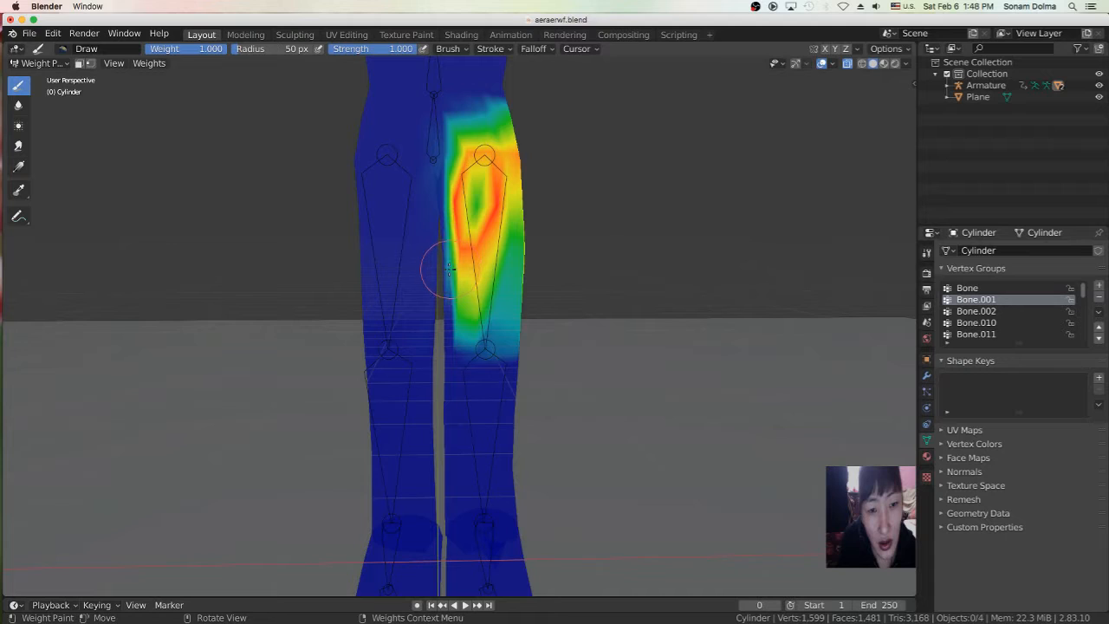
mouse_move(447, 271)
mouse_down()
mouse_move(463, 242)
mouse_move(448, 201)
mouse_up()
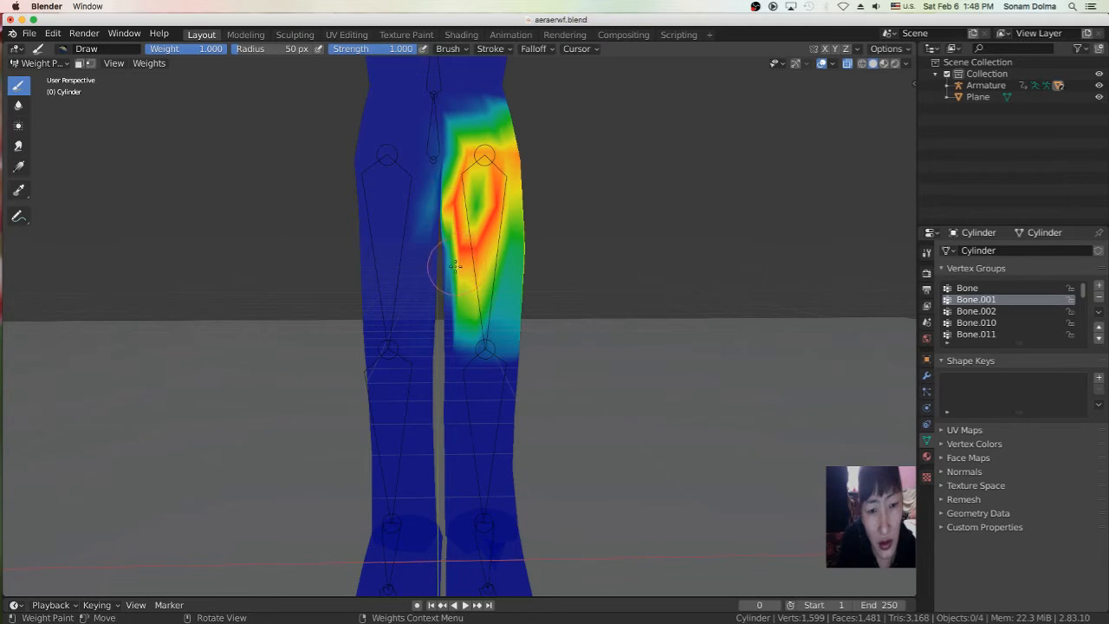
drag(451, 295, 449, 307)
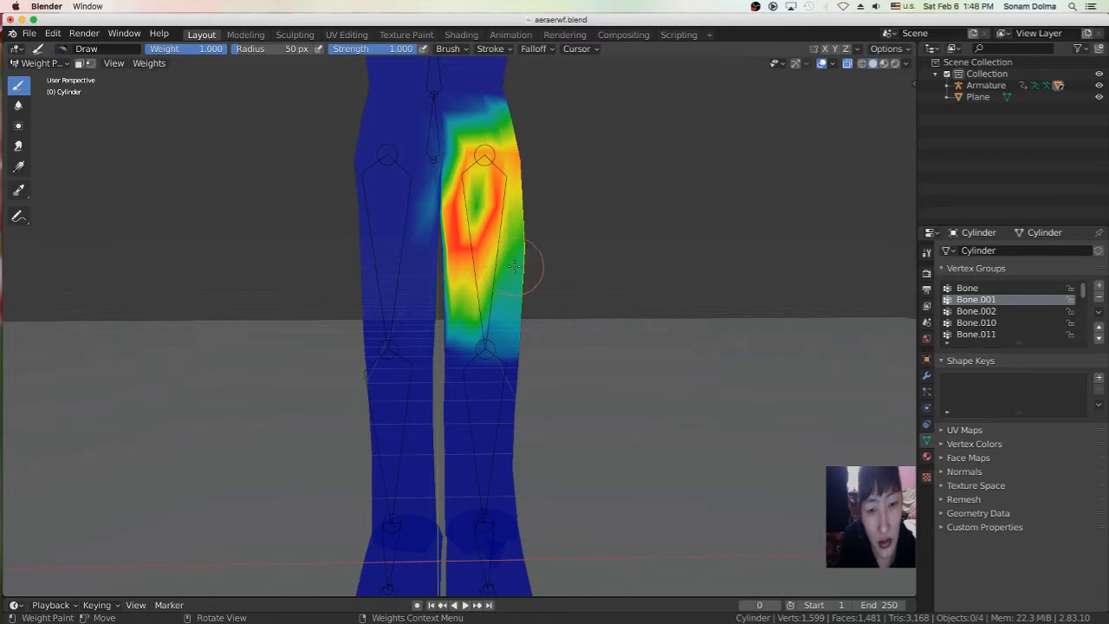
mouse_move(504, 285)
mouse_down()
mouse_move(498, 299)
mouse_move(507, 221)
mouse_move(476, 199)
mouse_move(515, 202)
mouse_move(491, 261)
mouse_move(499, 305)
mouse_up()
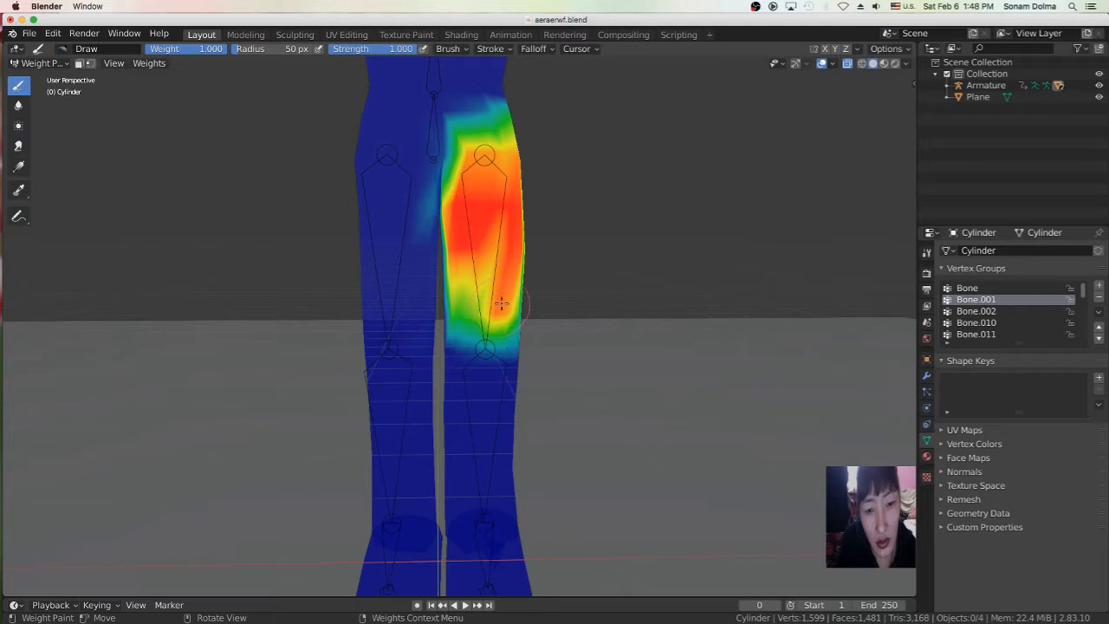
middle_drag(524, 298, 479, 300)
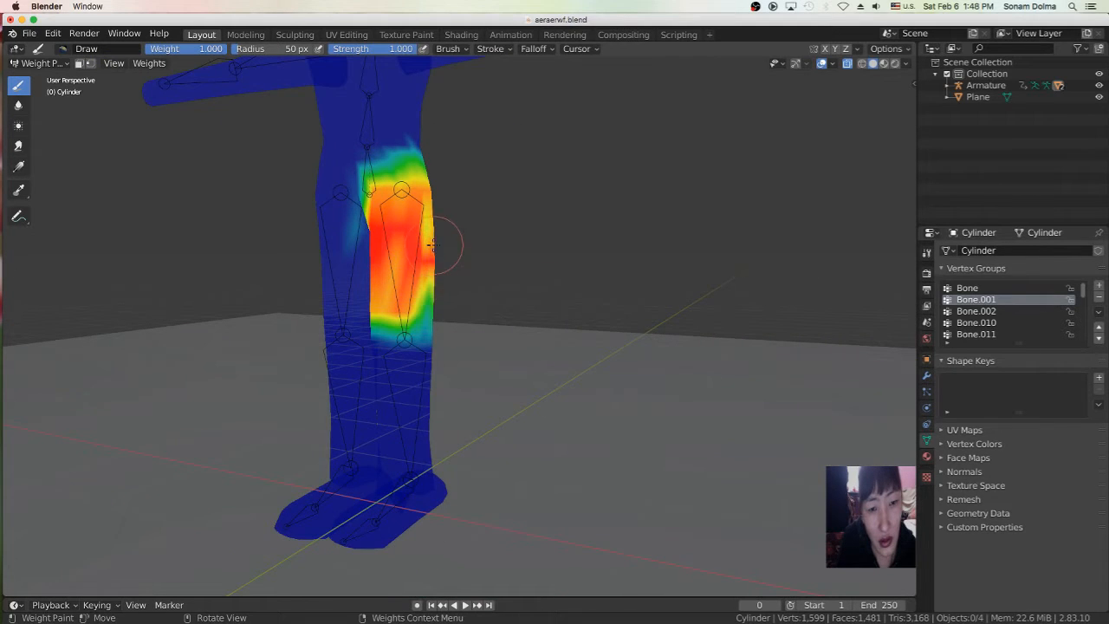
mouse_move(420, 305)
mouse_down()
mouse_move(438, 222)
mouse_move(391, 267)
mouse_up()
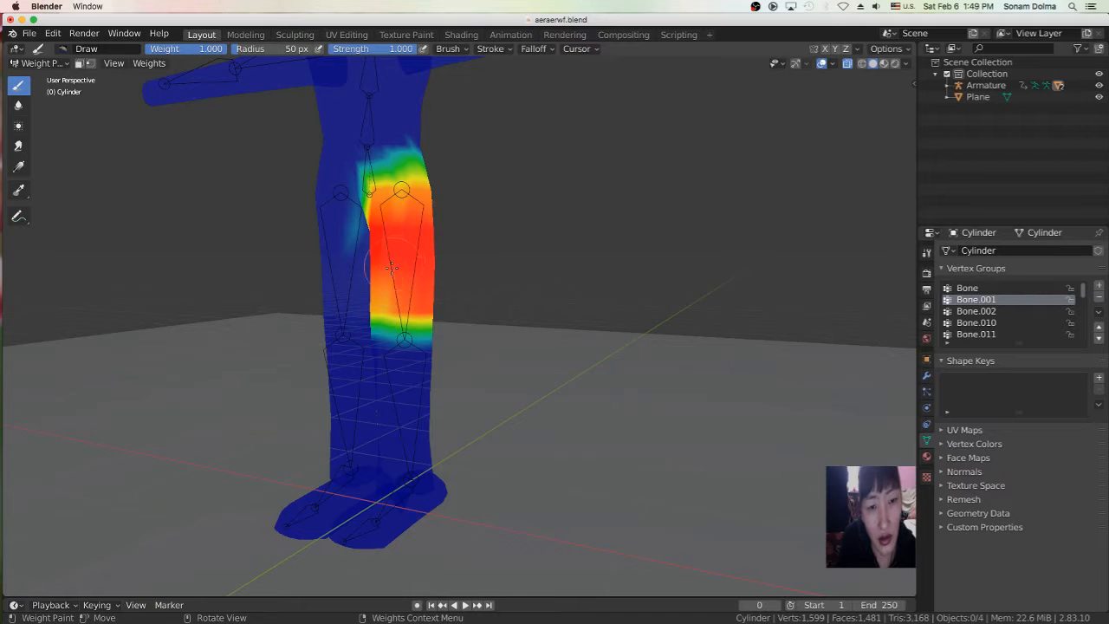
Step: Fill the remaining weak areas on the back of the hip and thigh with full Bone.001 weight
middle_drag(589, 276, 388, 265)
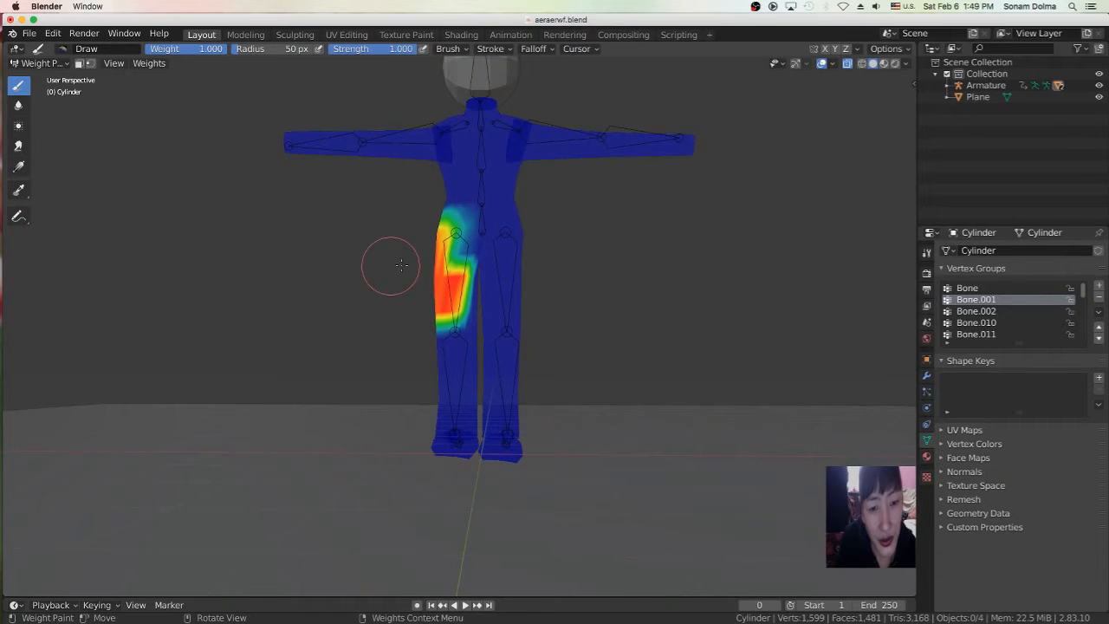
drag(443, 253, 457, 235)
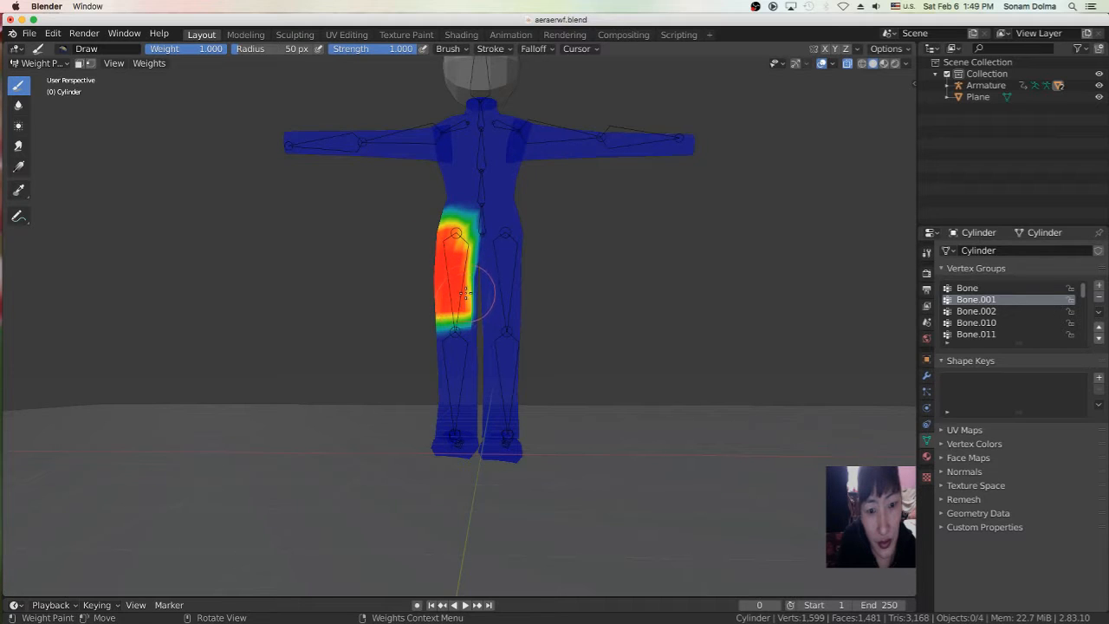
scroll(520, 322, up, 3)
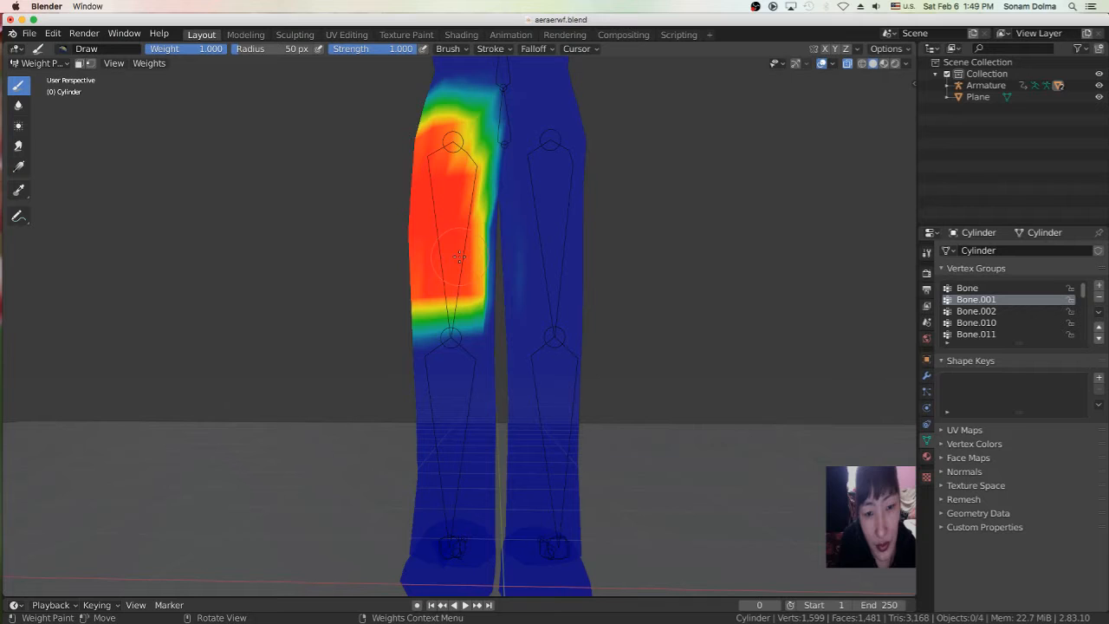
scroll(490, 239, up, 2)
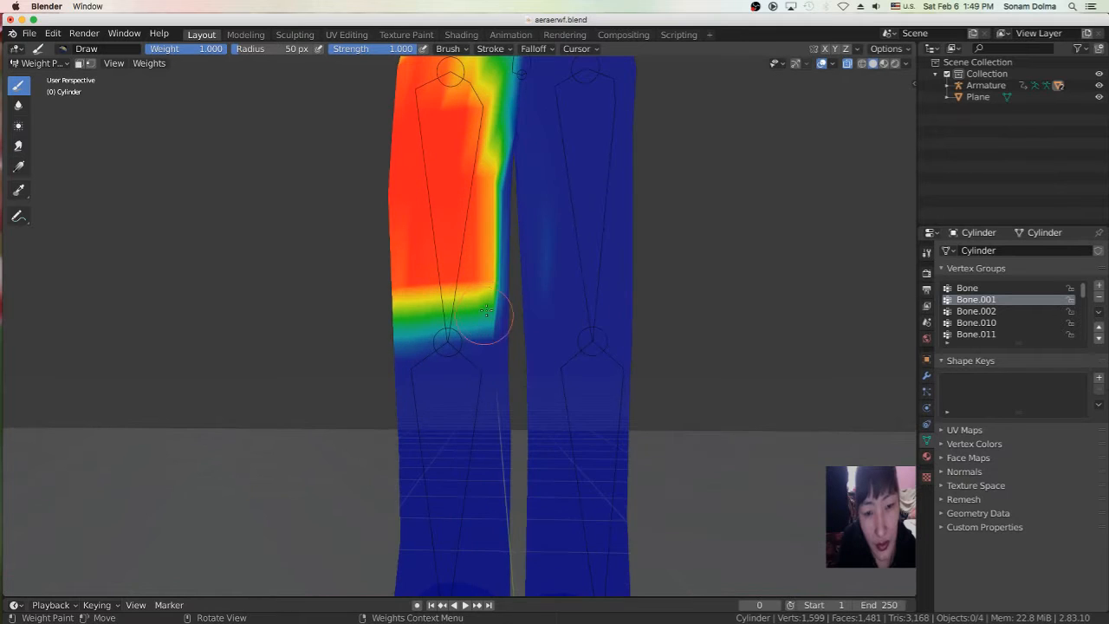
scroll(507, 269, up, 3)
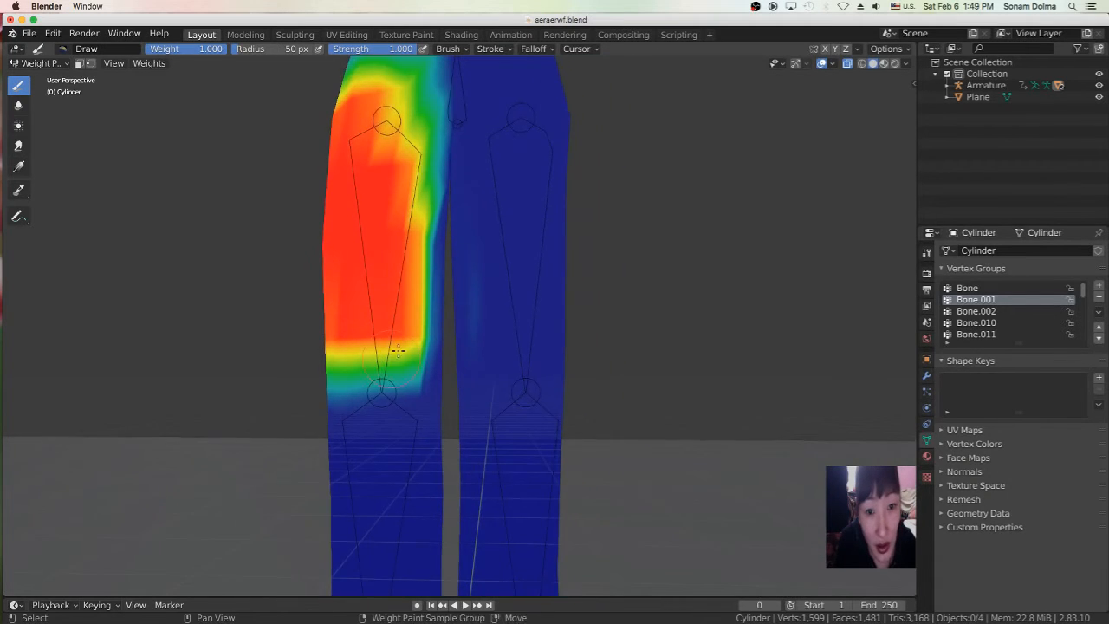
Step: Paint full Bone.001 weight along the inner edge of the back of the thigh
scroll(423, 319, up, 1)
mouse_move(403, 193)
mouse_down()
mouse_move(426, 215)
mouse_move(419, 222)
mouse_up()
drag(409, 318, 418, 336)
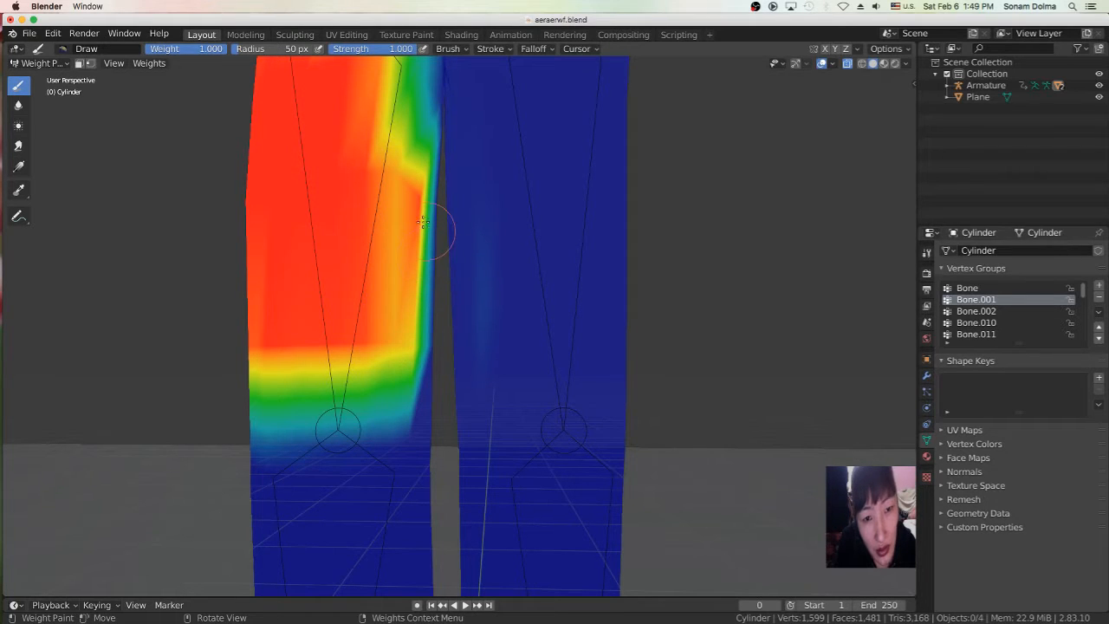
drag(409, 146, 416, 74)
drag(433, 115, 429, 99)
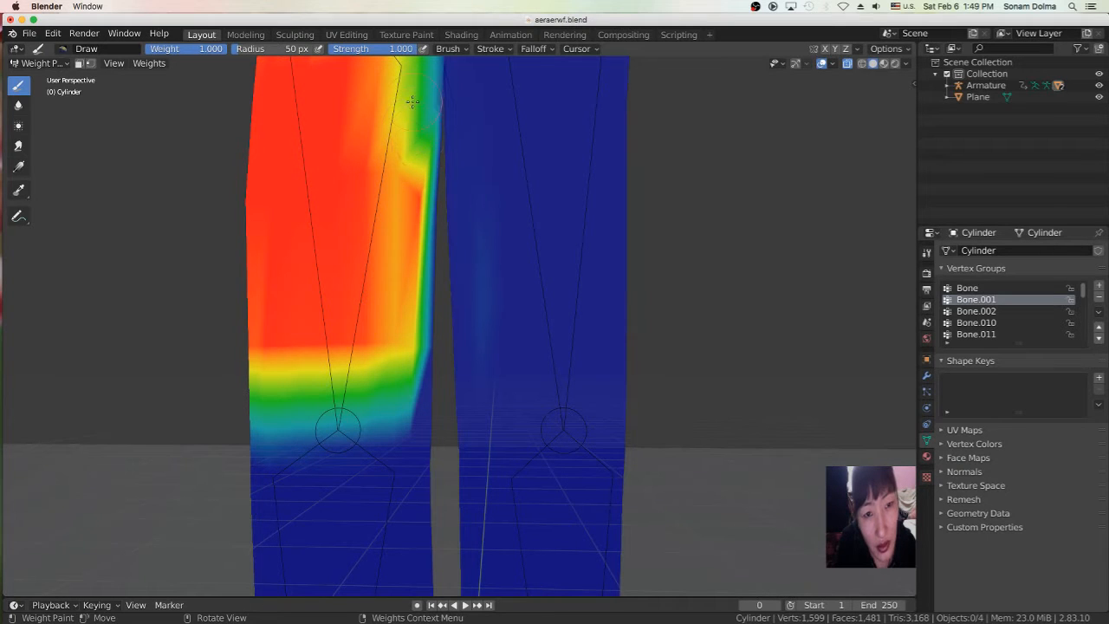
drag(412, 103, 382, 188)
scroll(386, 208, down, 5)
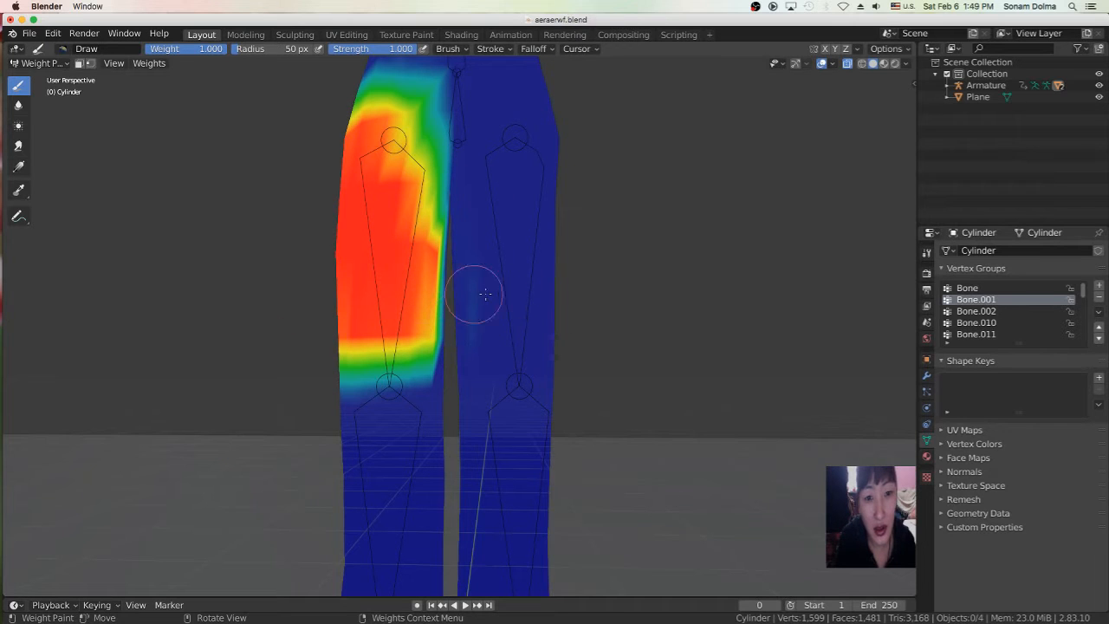
scroll(495, 297, down, 2)
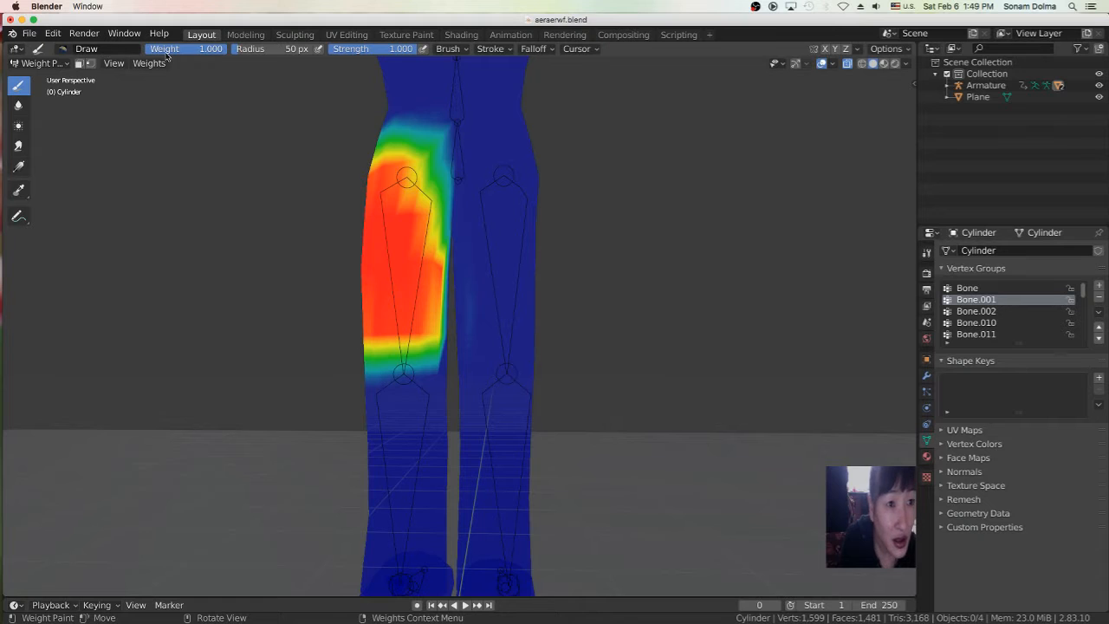
scroll(508, 367, up, 3)
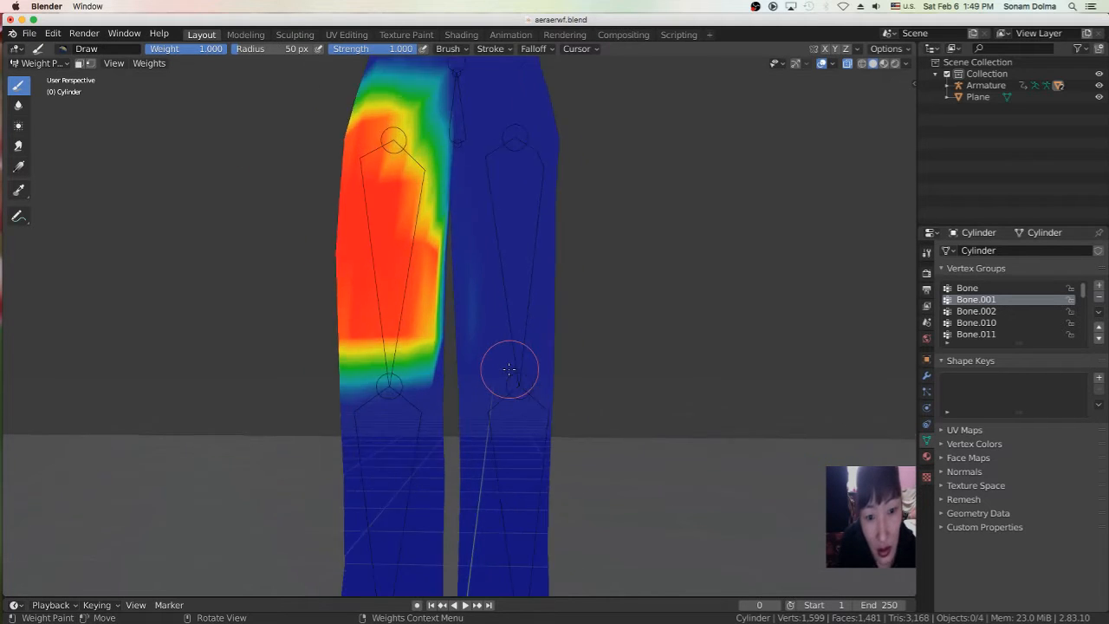
Step: Set the brush radius to 34 px and paint full Bone.001 weight on the inner side of the thigh
middle_drag(630, 381, 512, 373)
scroll(512, 372, down, 4)
scroll(512, 373, down, 3)
middle_drag(649, 389, 698, 388)
scroll(697, 389, up, 6)
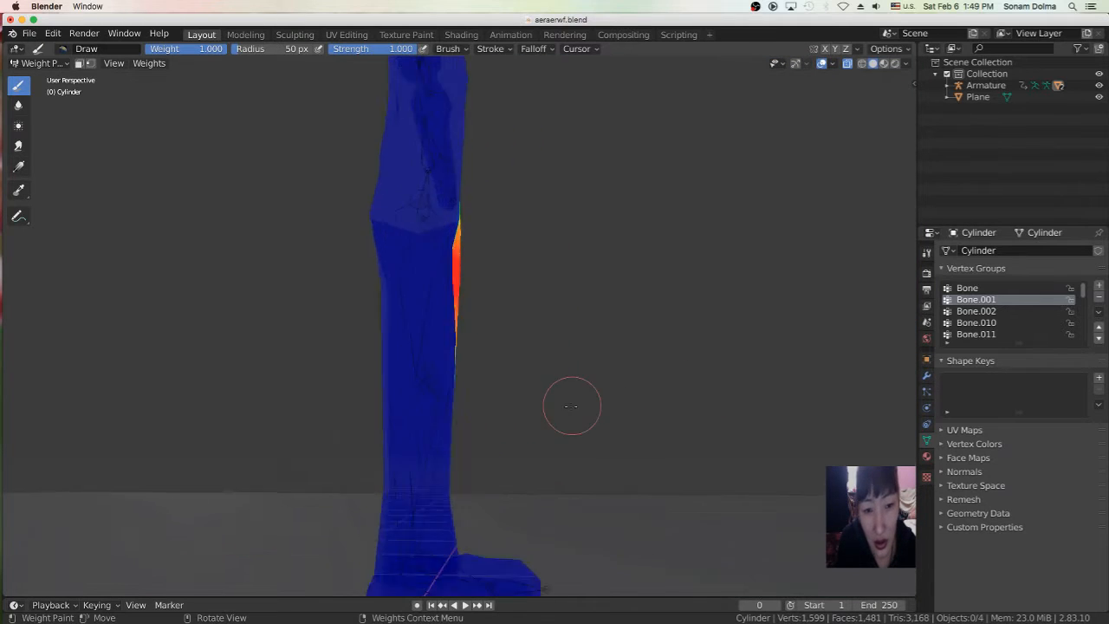
scroll(511, 421, up, 3)
middle_drag(437, 412, 611, 363)
scroll(264, 412, down, 2)
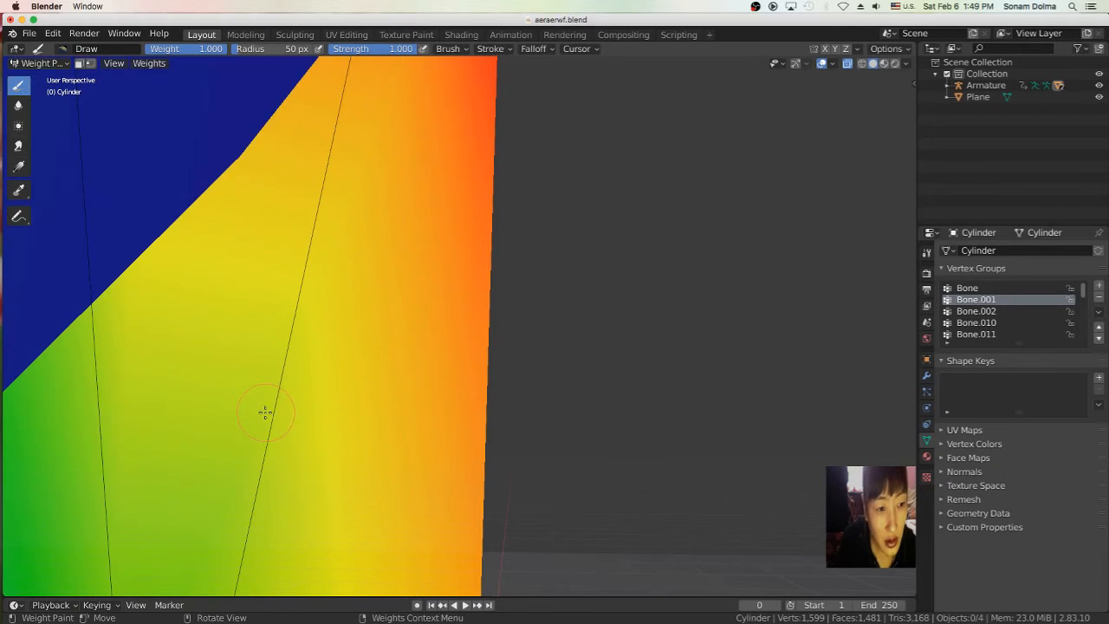
middle_drag(271, 412, 298, 412)
scroll(298, 413, up, 3)
scroll(299, 413, down, 2)
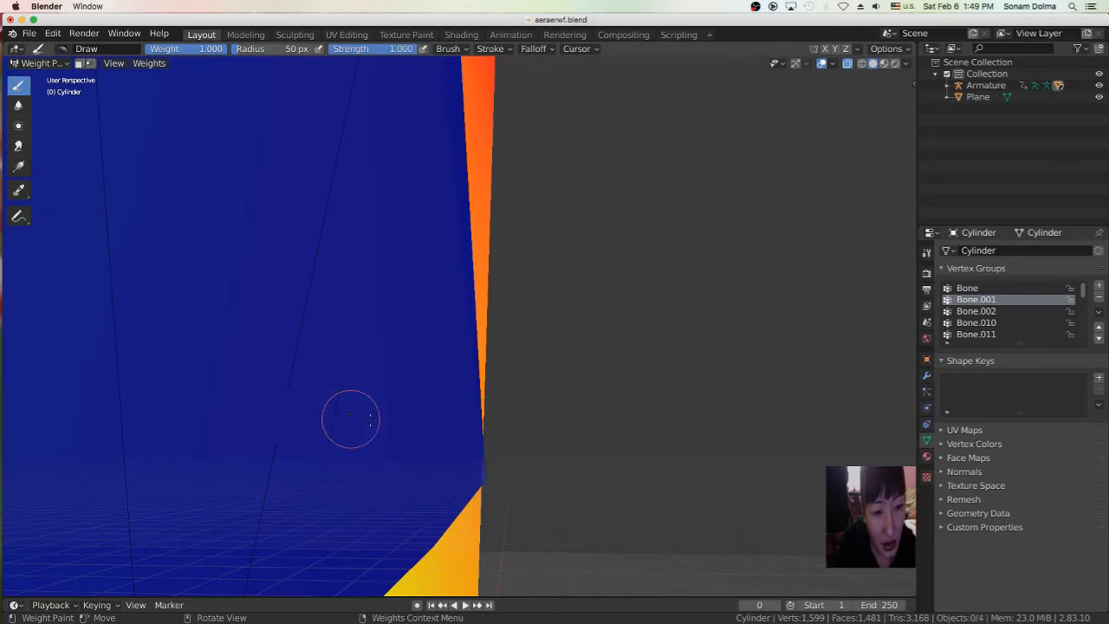
mouse_move(566, 395)
middle_down()
mouse_move(583, 415)
mouse_move(473, 417)
mouse_move(504, 419)
middle_up()
key(f)
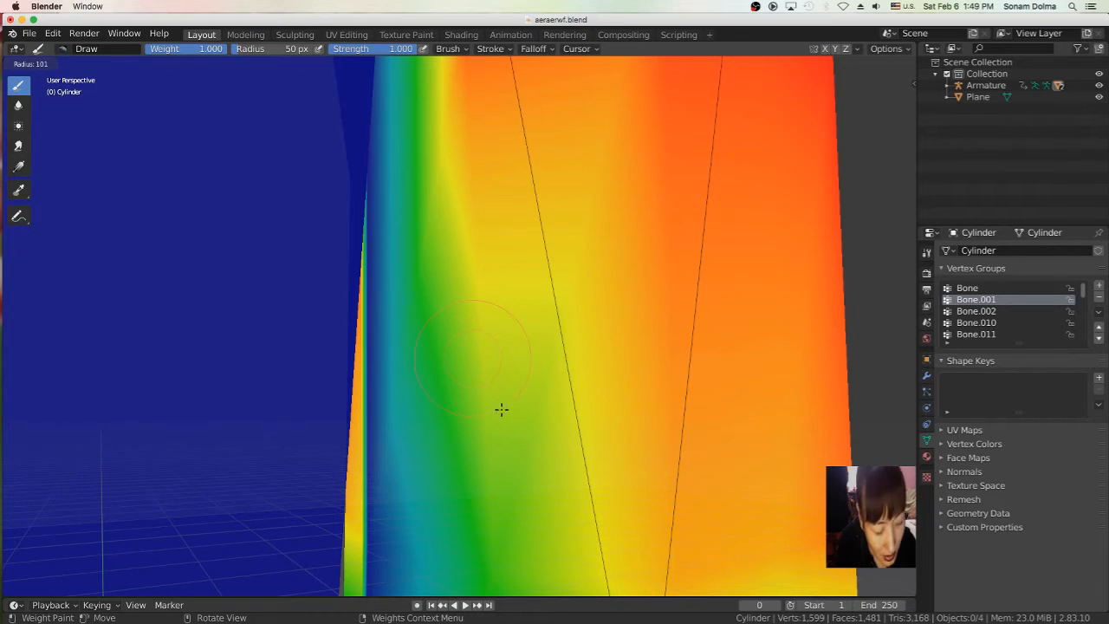
click(459, 344)
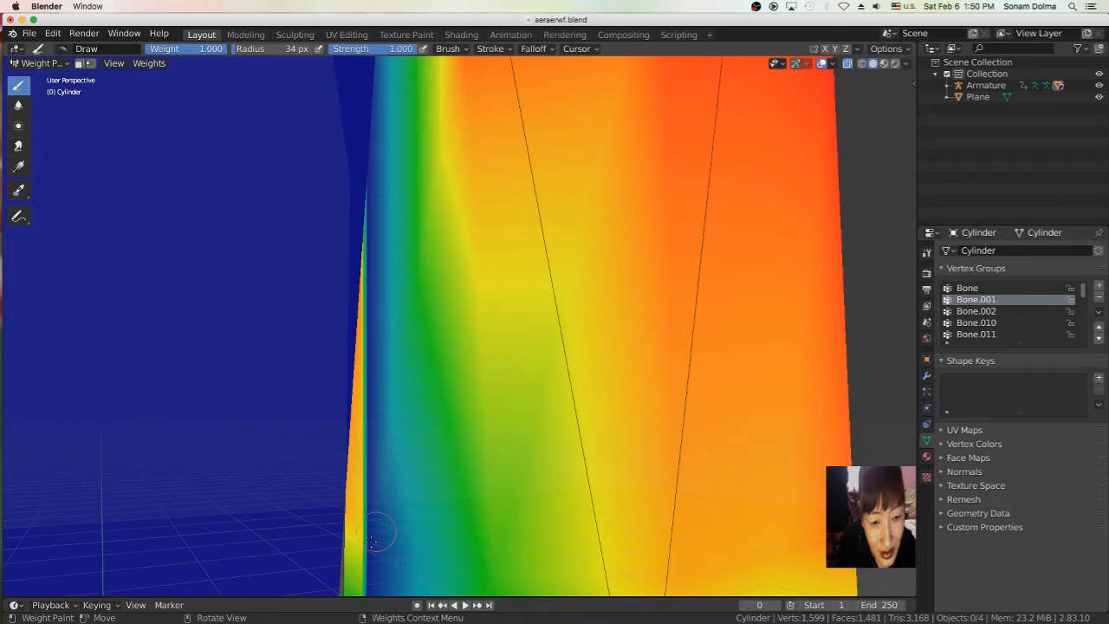
drag(371, 542, 381, 532)
Step: Fill the remaining weak inner edge of the front thigh with full Bone.001 weight down to above the knee
scroll(388, 500, down, 3)
middle_drag(397, 489, 447, 446)
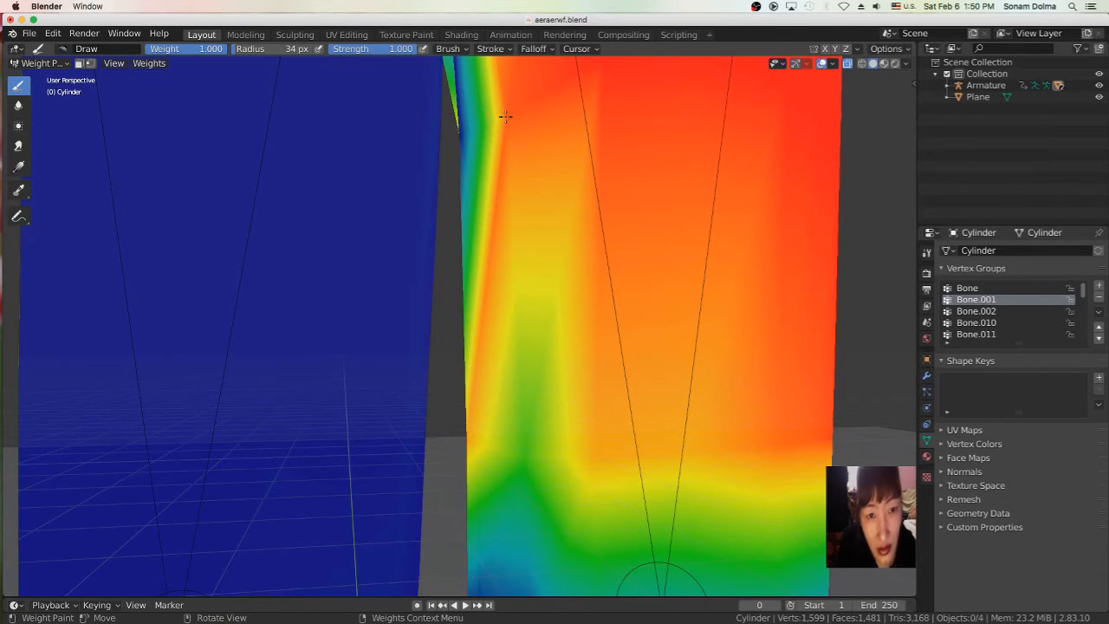
drag(466, 122, 460, 136)
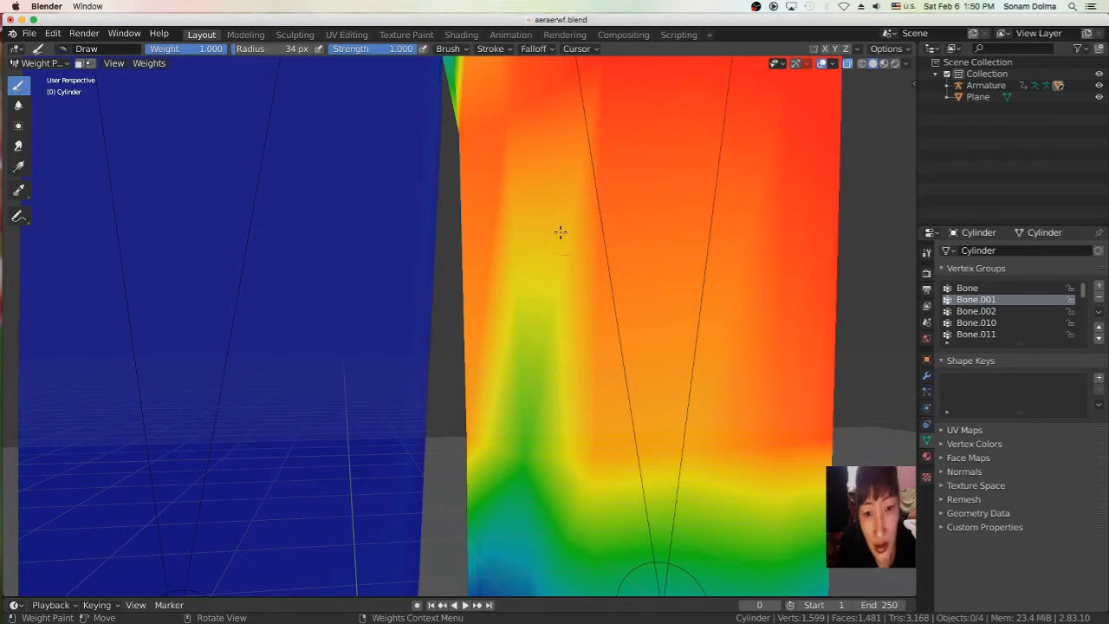
drag(542, 432, 476, 449)
Step: Set the brush weight to 0 and erase the stray Bone.001 influence from the opposite leg's front inner thigh and crotch
mouse_move(541, 301)
middle_down()
mouse_move(542, 222)
mouse_move(519, 216)
mouse_move(536, 209)
mouse_move(542, 285)
mouse_move(489, 491)
middle_up()
shift+middle_drag(526, 258, 552, 346)
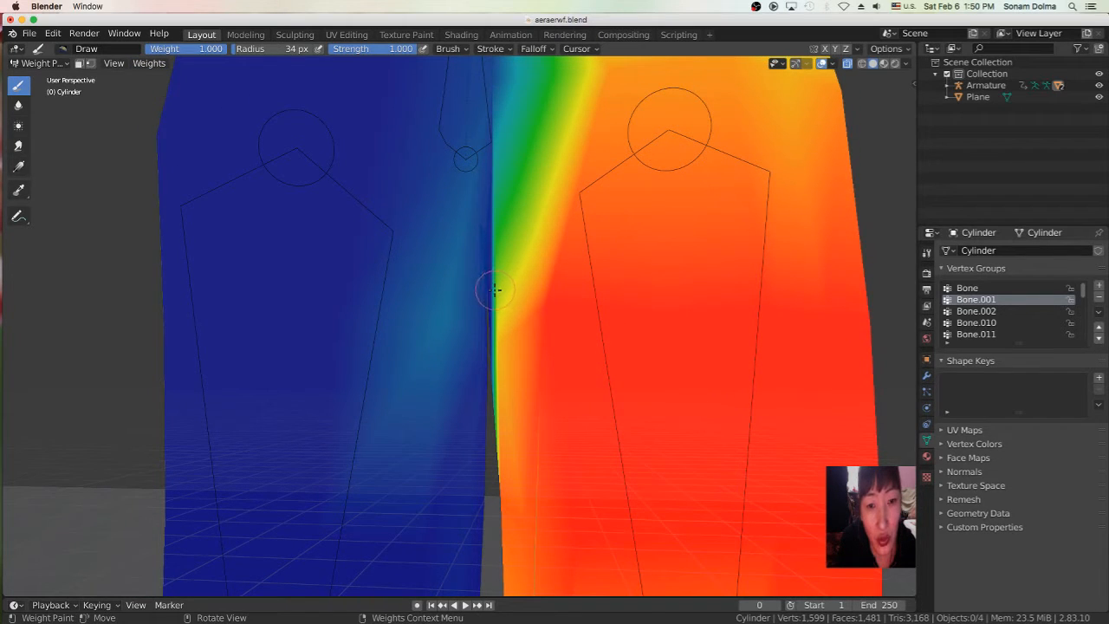
scroll(518, 303, up, 3)
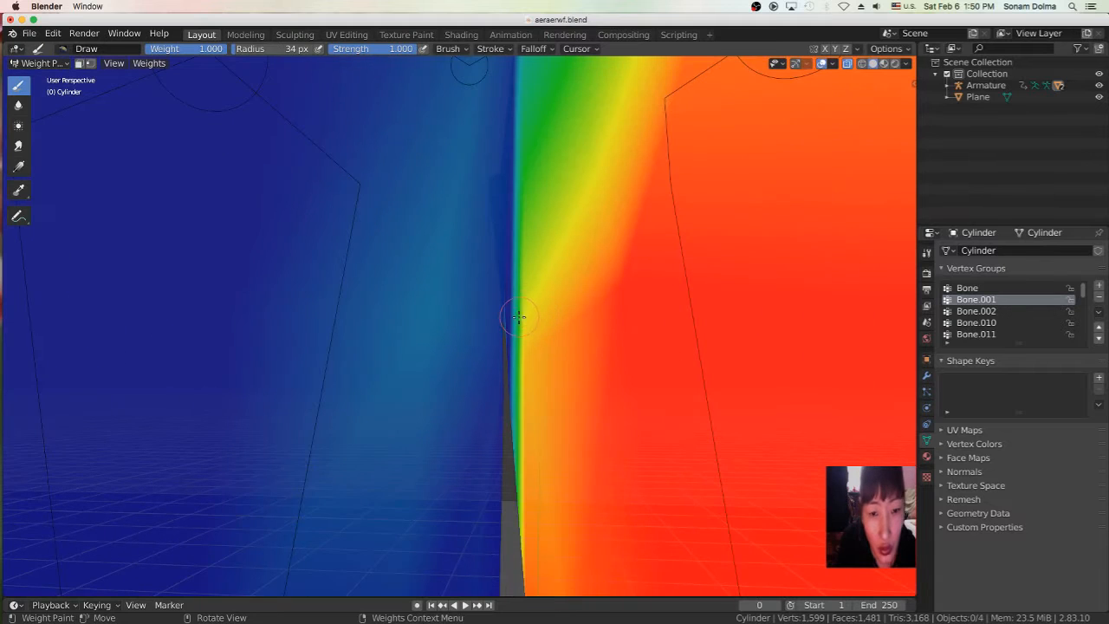
scroll(512, 329, down, 6)
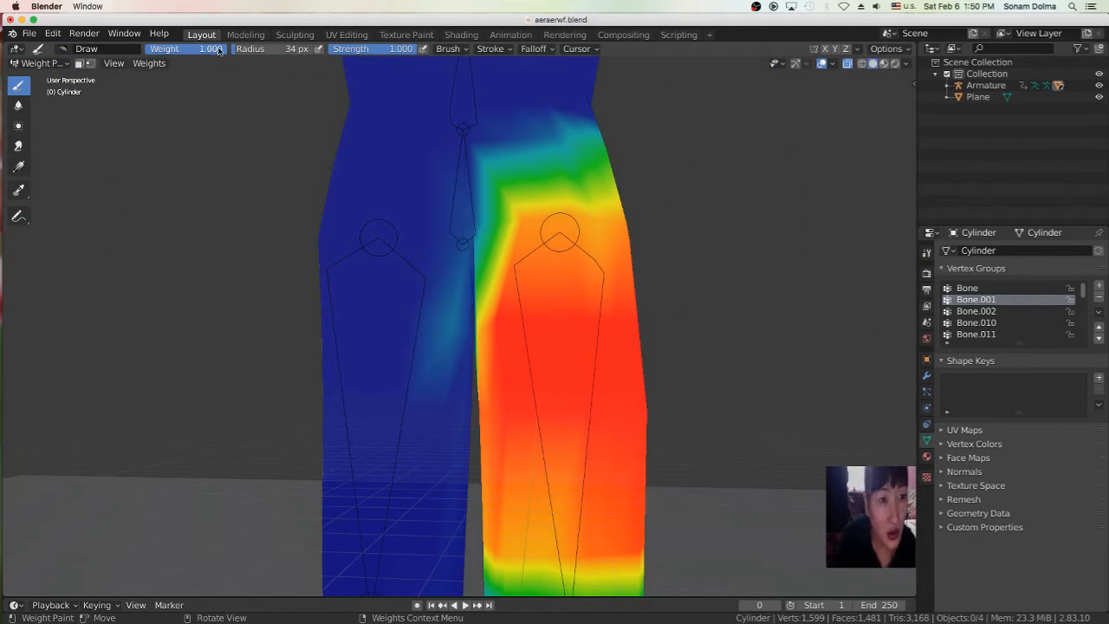
drag(220, 51, 156, 50)
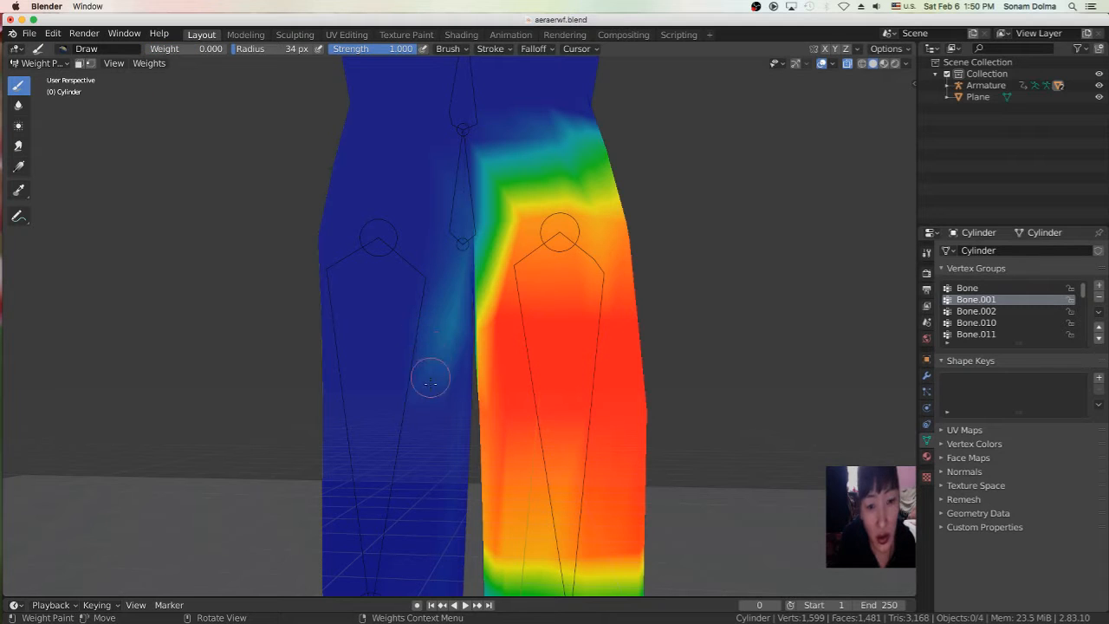
mouse_move(439, 312)
mouse_down()
mouse_move(442, 344)
mouse_move(443, 320)
mouse_up()
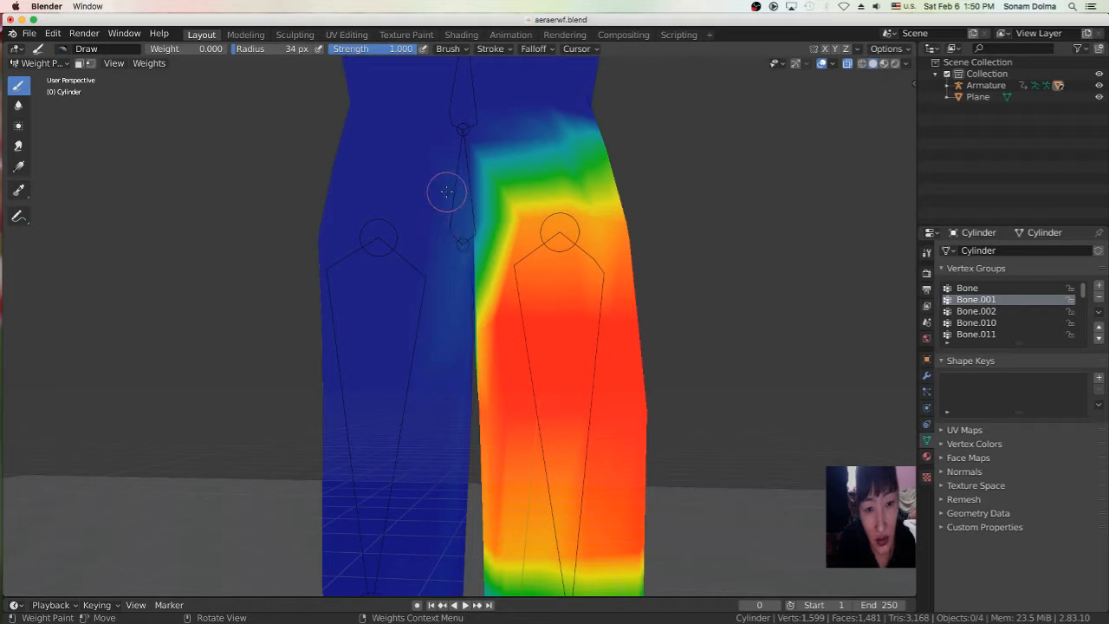
scroll(437, 268, down, 3)
shift+middle_drag(437, 291, 413, 268)
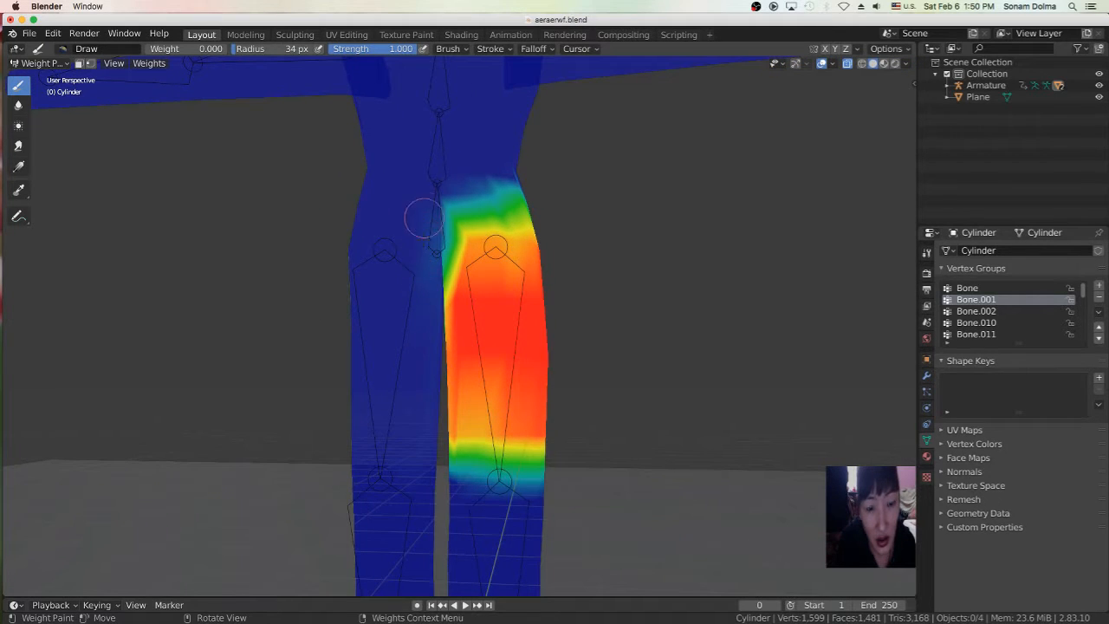
drag(415, 240, 433, 243)
Step: Examine the Bone.001 weights on both legs from the front and the back
scroll(431, 372, down, 4)
shift+middle_drag(514, 418, 515, 347)
middle_drag(667, 327, 615, 266)
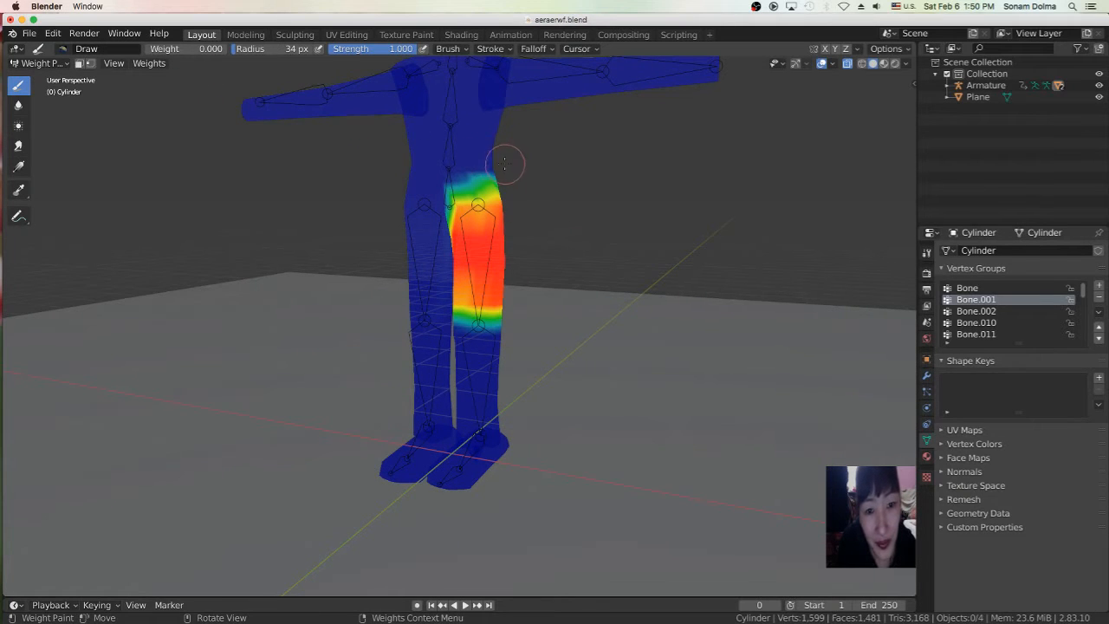
middle_drag(666, 290, 418, 283)
scroll(428, 298, up, 3)
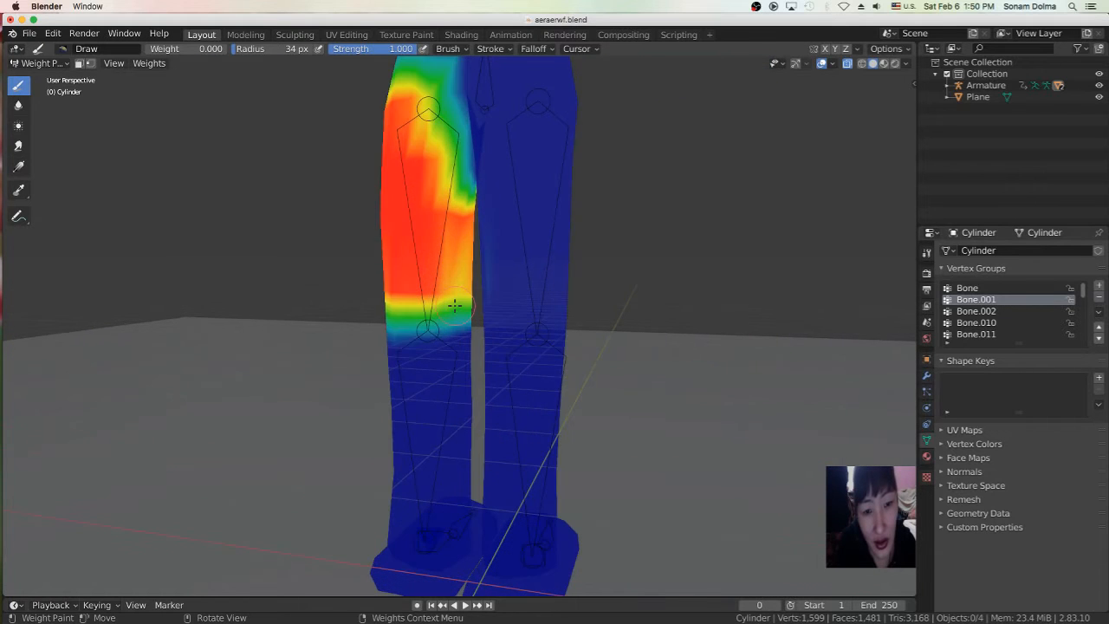
scroll(453, 314, down, 3)
middle_drag(493, 361, 482, 302)
scroll(483, 287, up, 3)
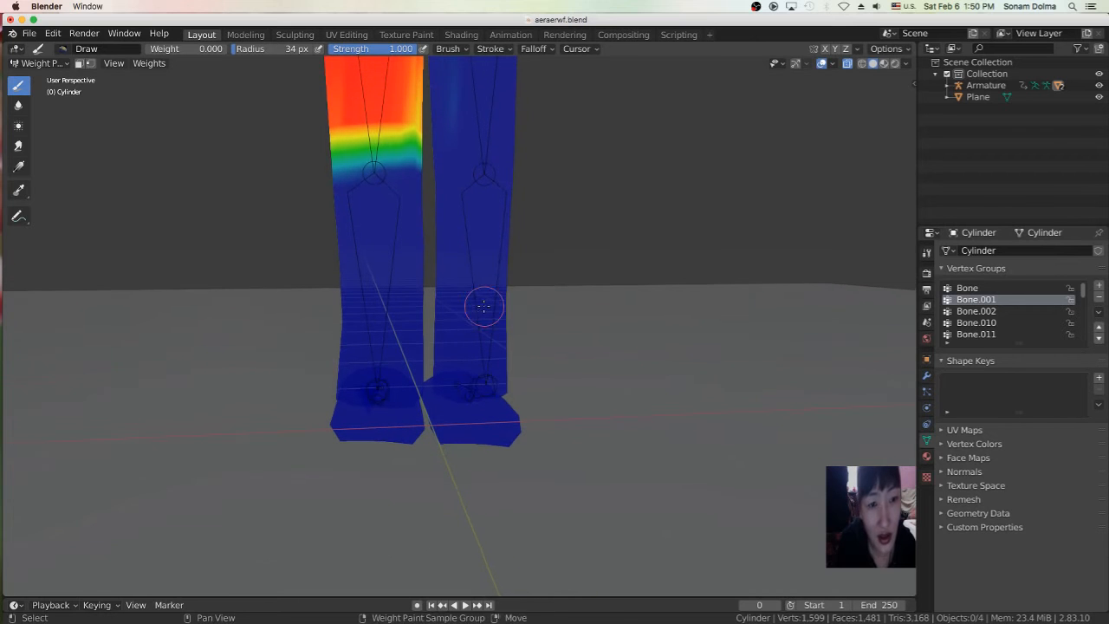
click(185, 49)
text(1)
key(Return)
mouse_move(236, 157)
middle_down()
mouse_move(248, 149)
mouse_move(235, 148)
middle_up()
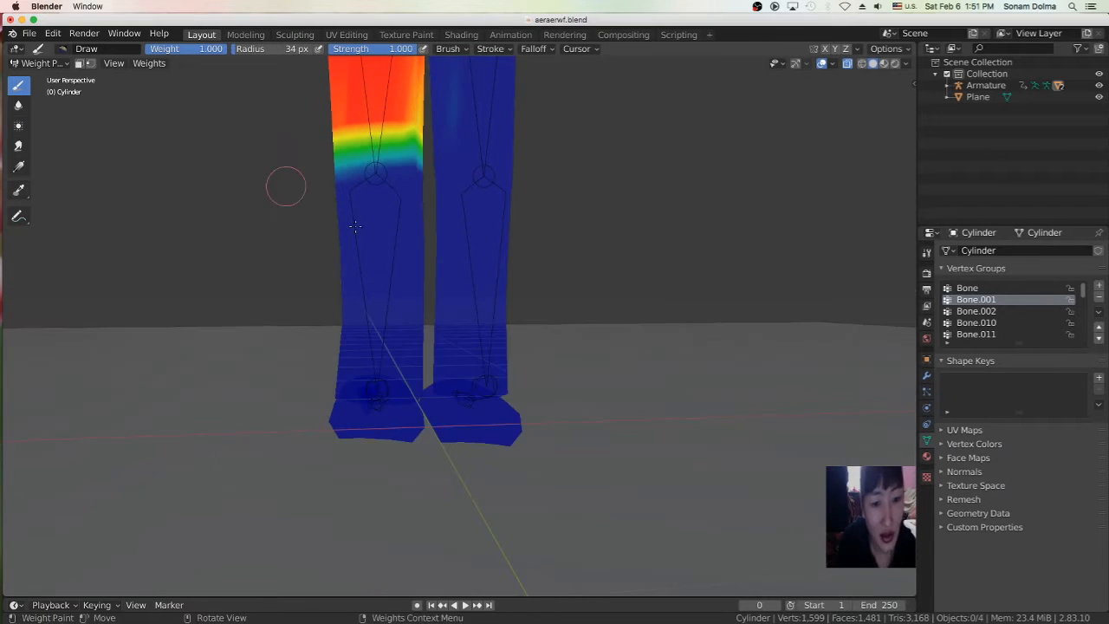
drag(402, 242, 391, 241)
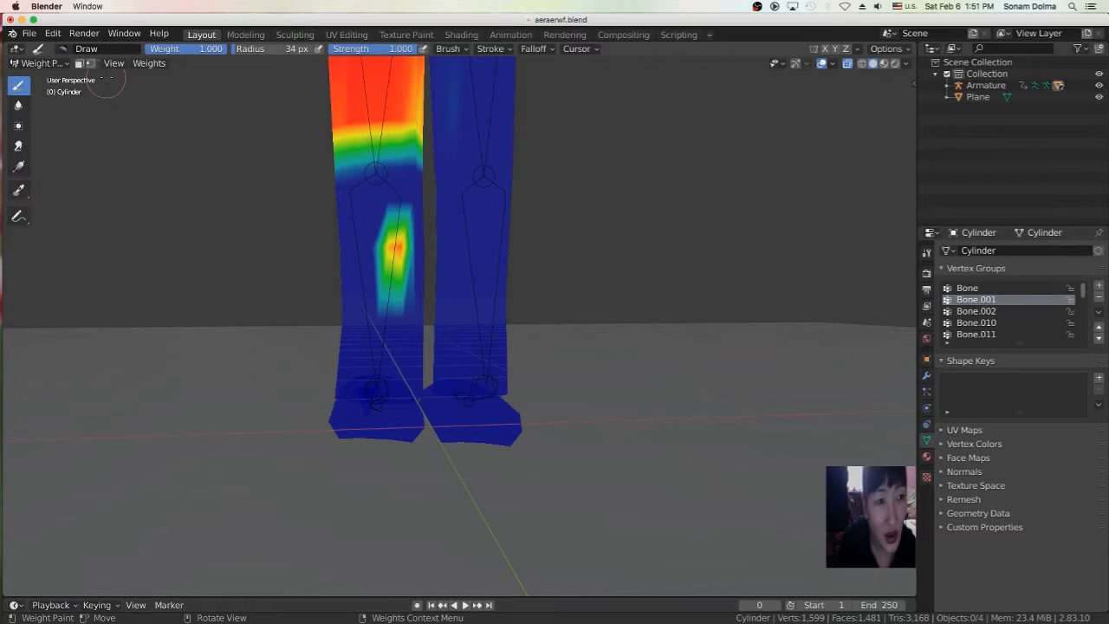
click(53, 34)
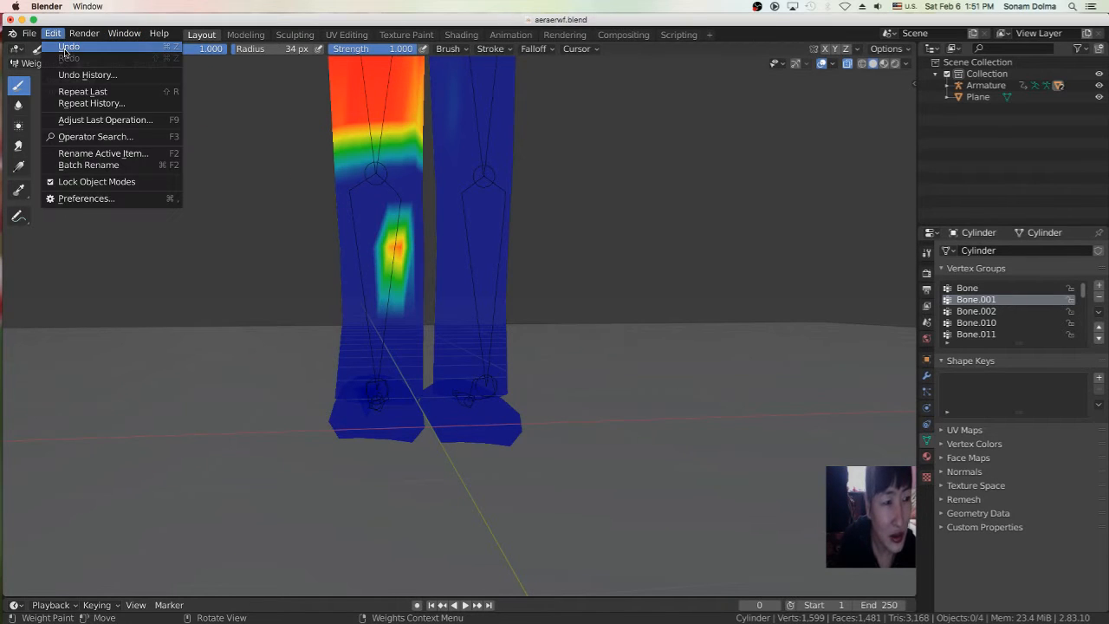
click(67, 46)
Step: Erase the faint Bone.001 influence from the back of the opposite thigh with zero weight
scroll(532, 213, up, 2)
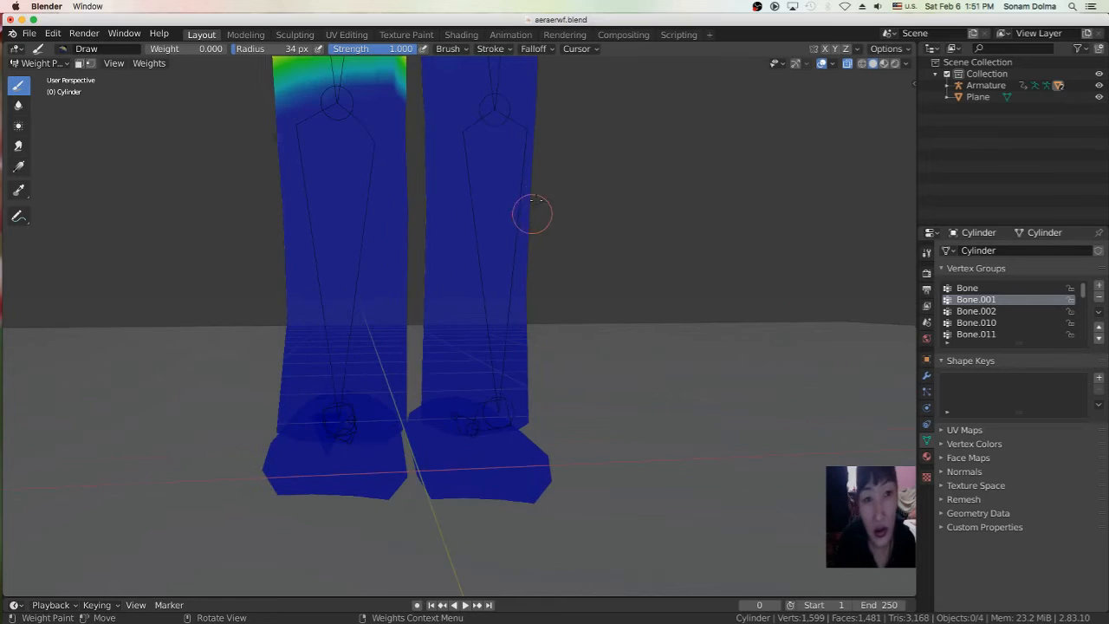
scroll(572, 182, down, 2)
shift+middle_drag(564, 179, 629, 351)
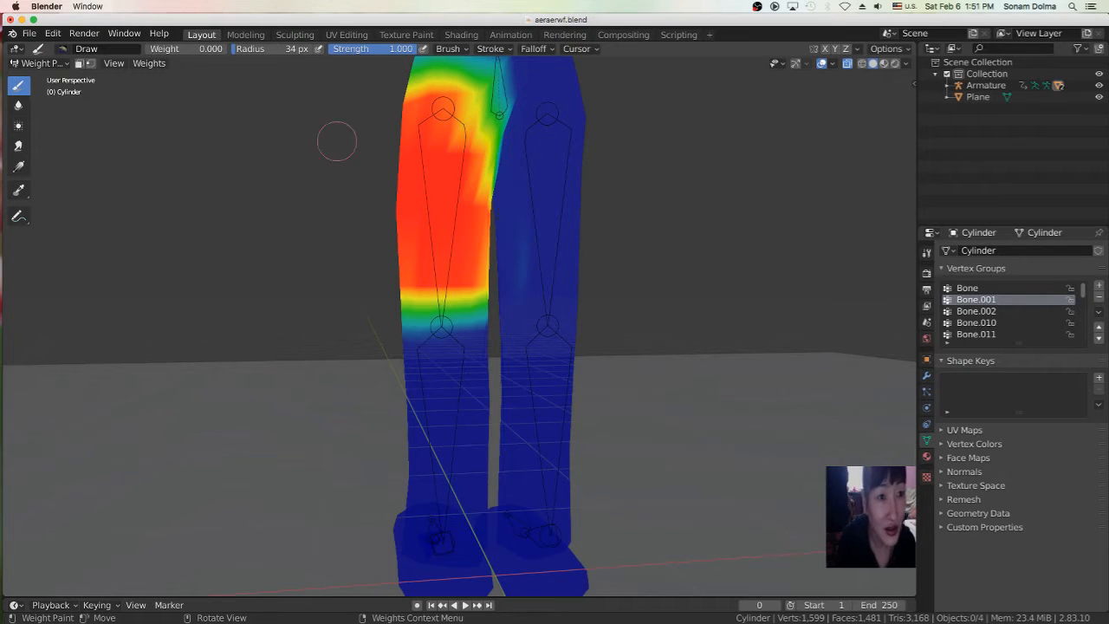
mouse_move(538, 240)
mouse_down()
mouse_move(526, 269)
mouse_move(525, 213)
mouse_up()
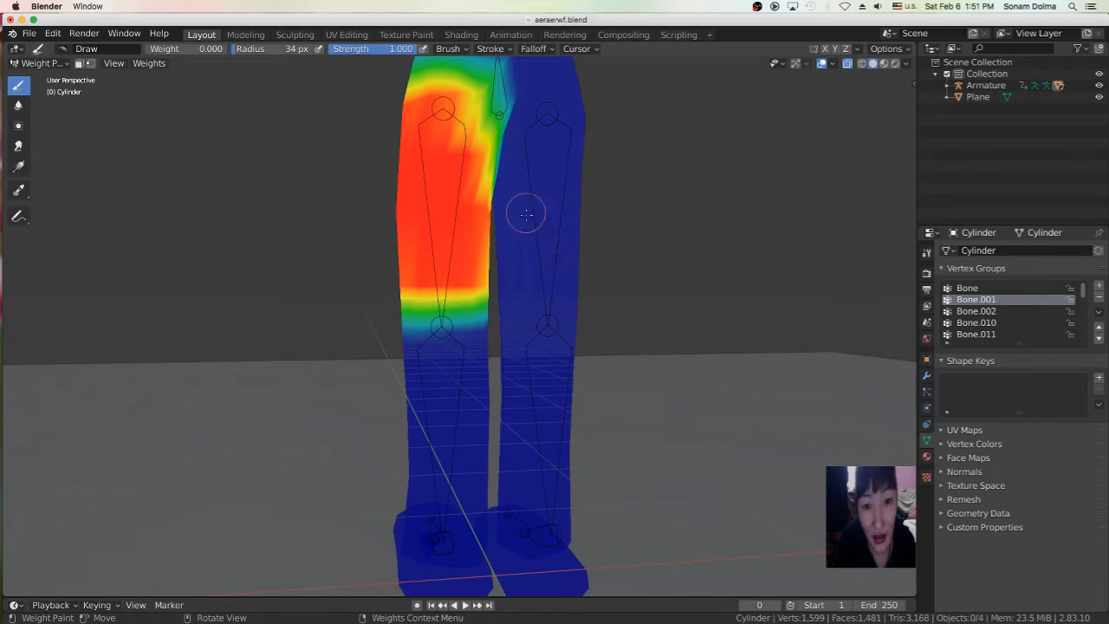
mouse_move(624, 324)
middle_down()
mouse_move(563, 329)
mouse_move(553, 317)
middle_up()
middle_drag(436, 146, 472, 152)
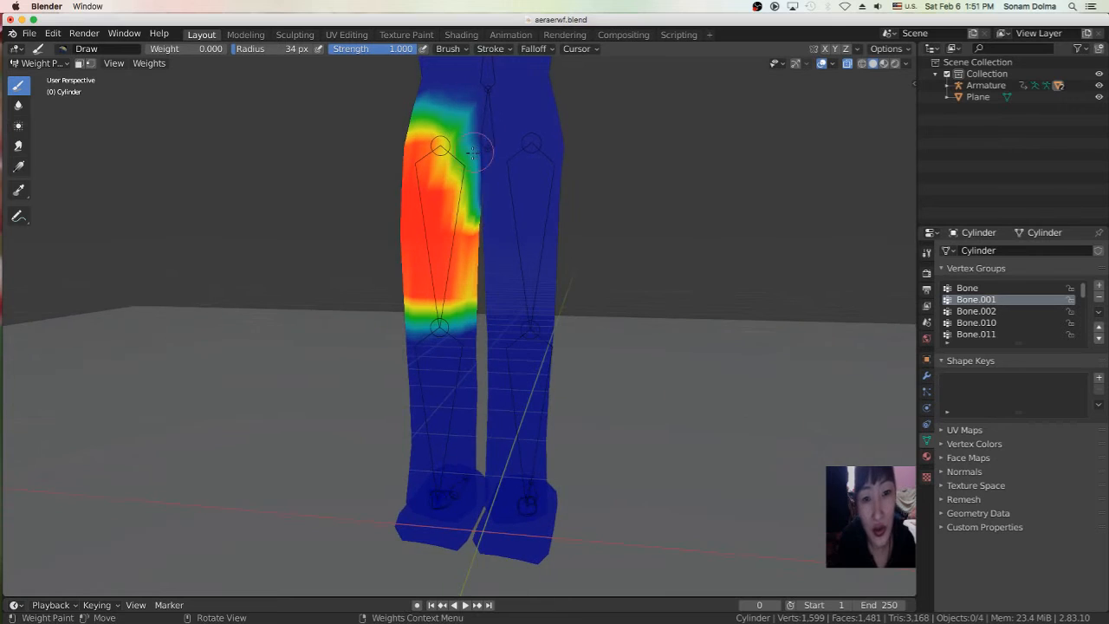
Step: Select the Bone.002 vertex group, set the brush radius to 56 px and erase its weight from the front of the thigh
click(976, 311)
middle_drag(551, 348, 598, 347)
middle_drag(616, 278, 599, 264)
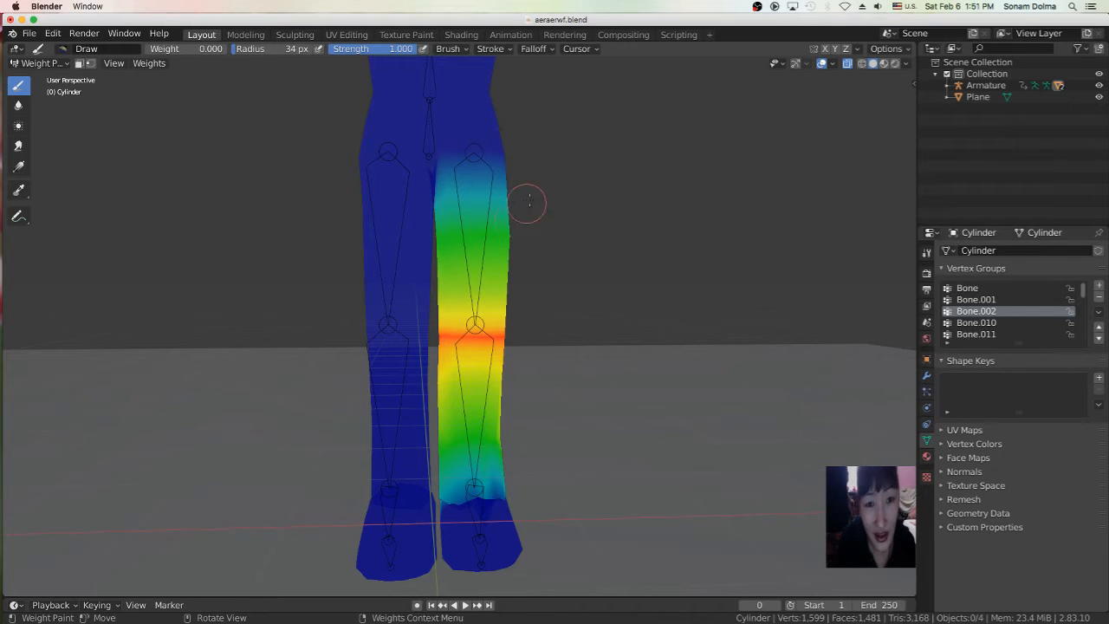
key(f)
click(555, 210)
mouse_move(507, 185)
mouse_down()
mouse_move(470, 179)
mouse_move(431, 224)
mouse_move(532, 235)
mouse_up()
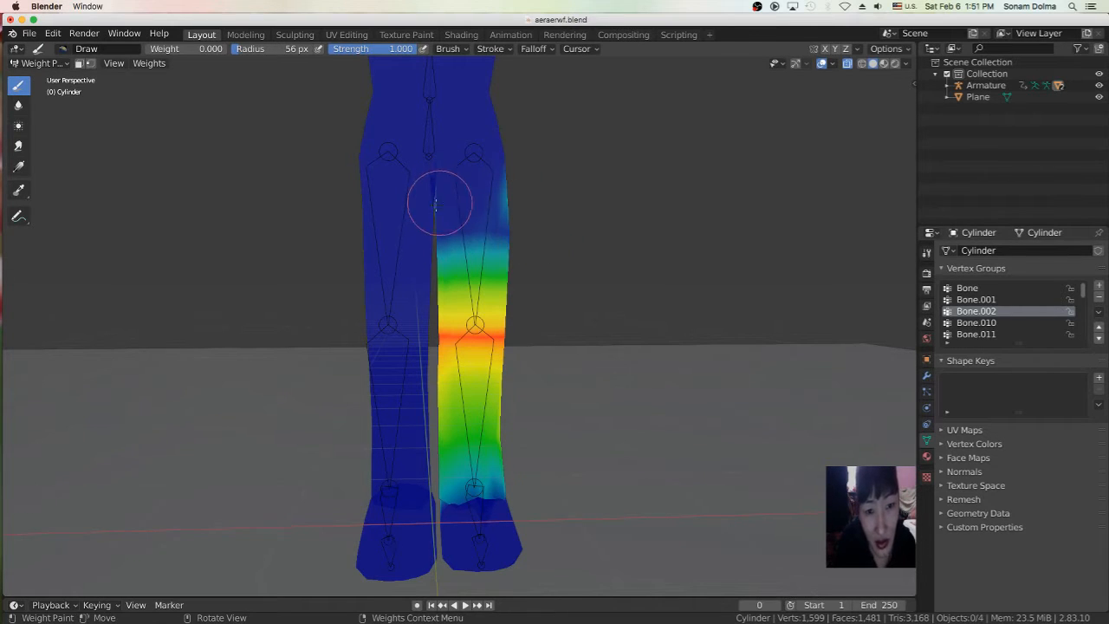
mouse_move(485, 199)
mouse_down()
mouse_move(508, 217)
mouse_move(460, 248)
mouse_move(408, 260)
mouse_move(516, 288)
mouse_up()
Step: Erase Bone.002's weight from the back of the thigh down to just above the knee
mouse_move(544, 259)
middle_down()
mouse_move(433, 273)
mouse_move(446, 251)
middle_up()
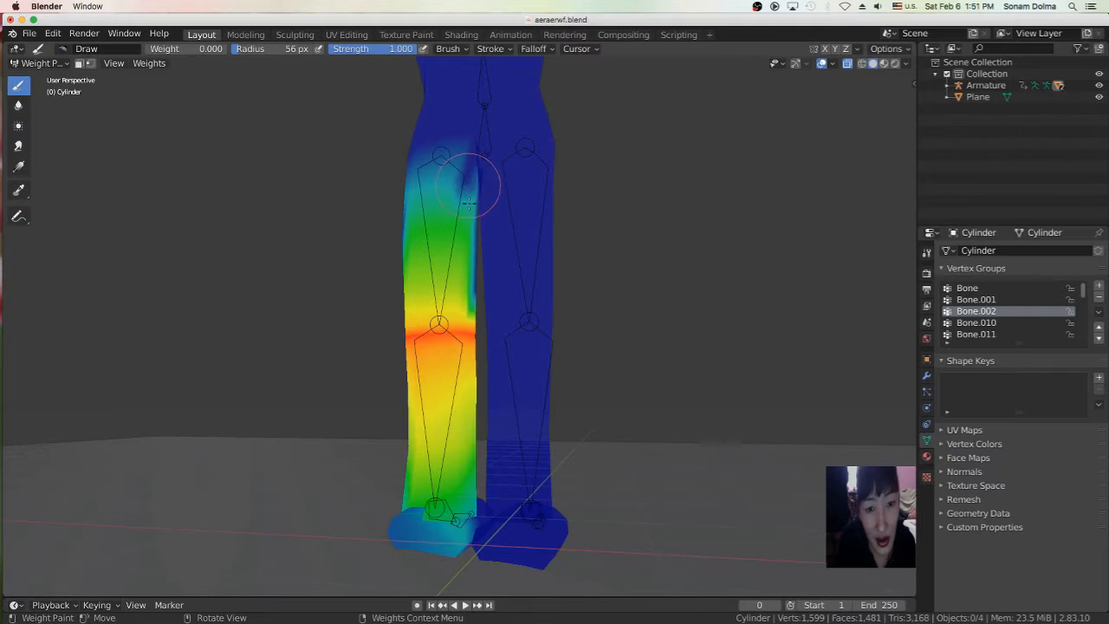
mouse_move(450, 227)
mouse_down()
mouse_move(507, 240)
mouse_move(407, 260)
mouse_up()
mouse_move(496, 258)
mouse_down()
mouse_move(416, 274)
mouse_move(488, 173)
mouse_move(416, 148)
mouse_move(438, 166)
mouse_move(422, 198)
mouse_up()
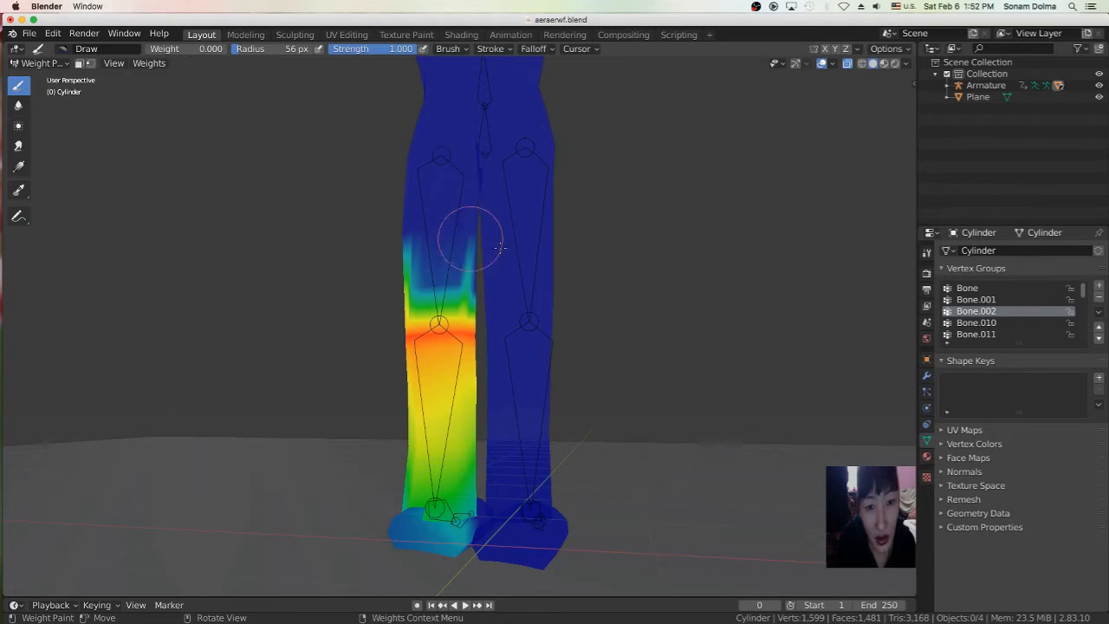
scroll(477, 262, up, 2)
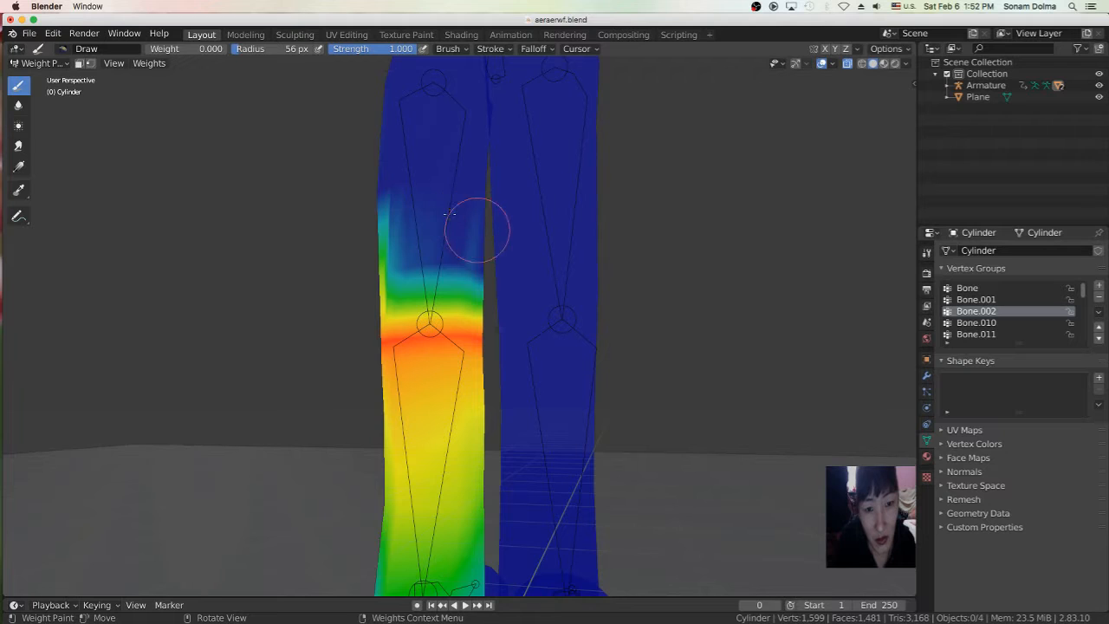
mouse_move(475, 230)
mouse_down()
mouse_move(396, 222)
mouse_move(359, 240)
mouse_up()
Step: Erase Bone.002's remaining weight from the inner side of the thigh with zero weight
mouse_move(359, 240)
middle_down()
mouse_move(505, 272)
mouse_move(531, 253)
middle_up()
mouse_move(524, 228)
mouse_down()
mouse_move(471, 250)
mouse_move(513, 250)
mouse_move(494, 249)
mouse_up()
mouse_move(491, 91)
mouse_down()
mouse_move(462, 141)
mouse_move(483, 112)
mouse_up()
middle_drag(492, 191, 614, 178)
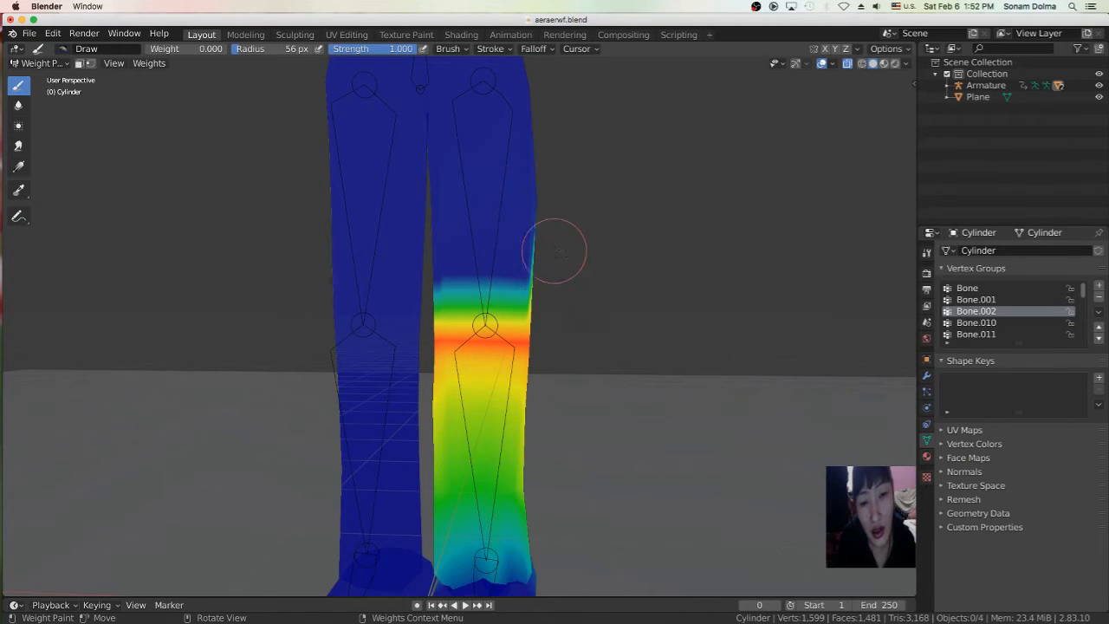
Step: Erase the leftover Bone.002 weight from the outer side and rear edge of the thigh, down to just above the knee
scroll(572, 248, up, 2)
middle_drag(598, 243, 535, 222)
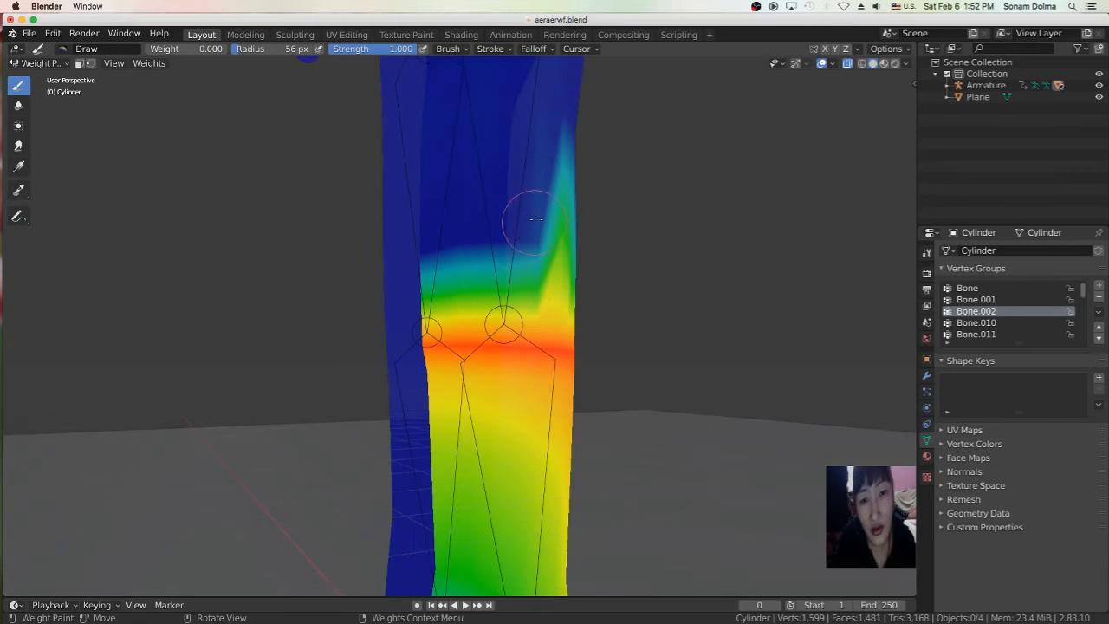
middle_drag(643, 117, 629, 136)
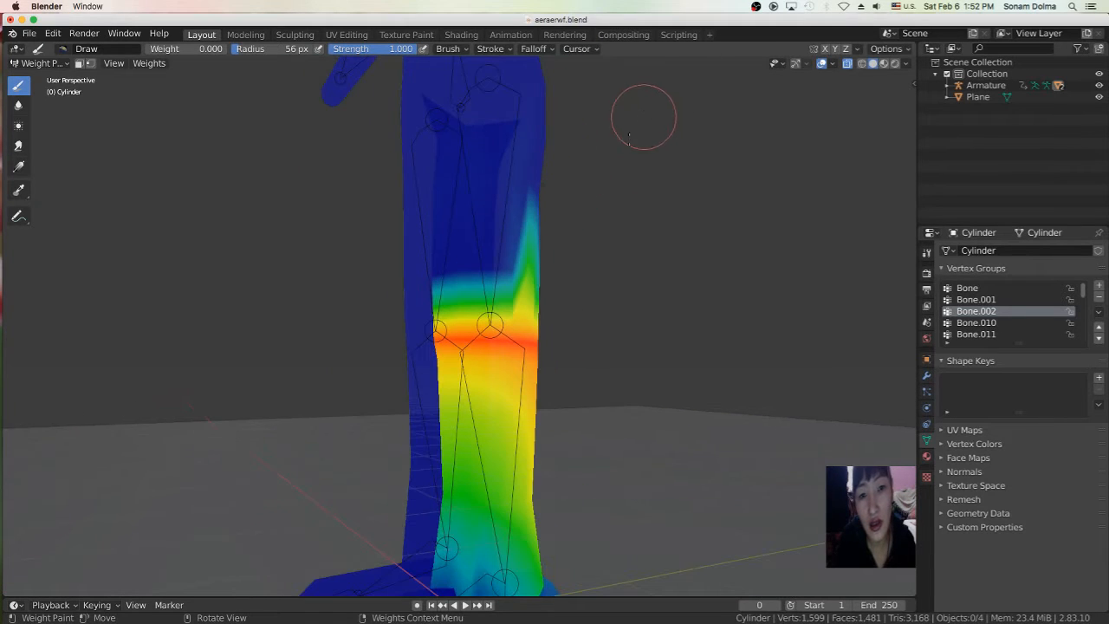
drag(520, 211, 521, 234)
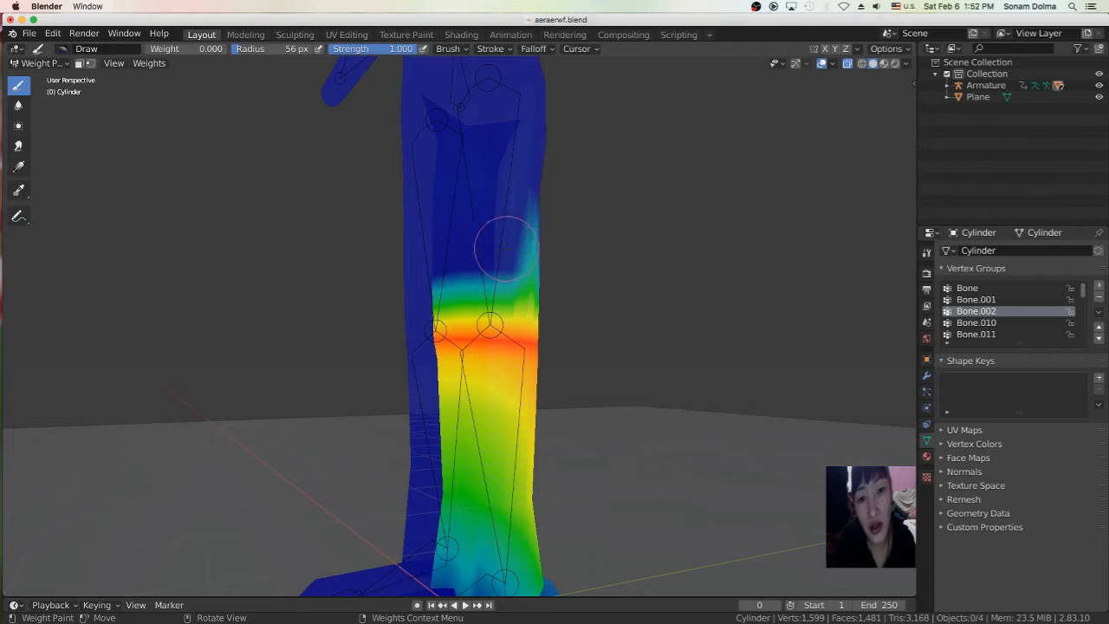
middle_drag(698, 208, 433, 248)
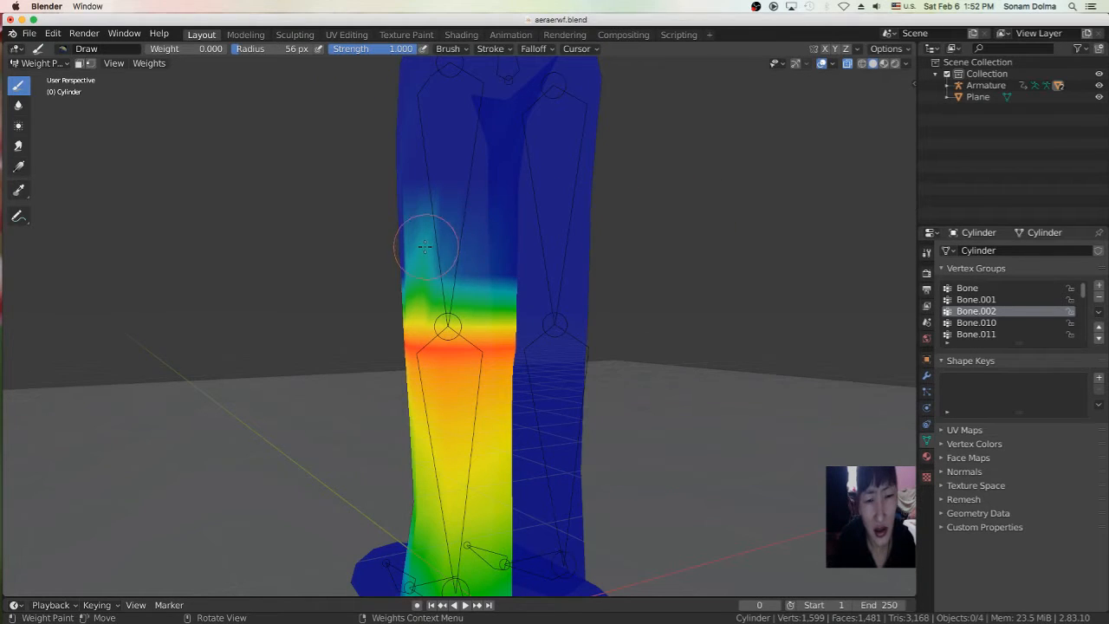
mouse_move(408, 235)
mouse_down()
mouse_move(434, 241)
mouse_move(415, 255)
mouse_move(450, 225)
mouse_up()
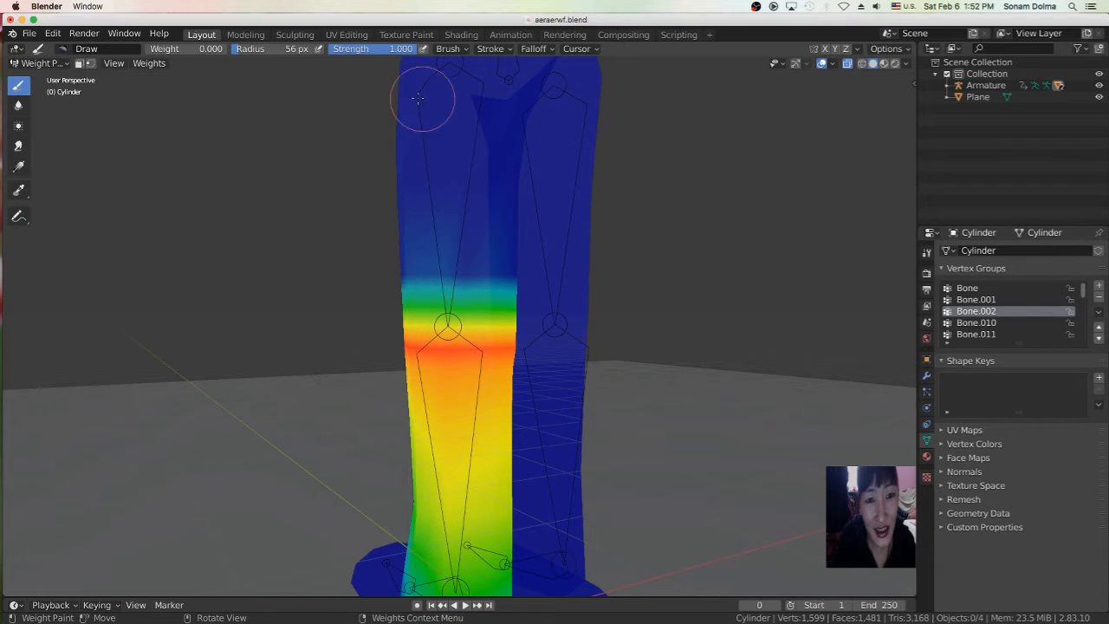
middle_drag(577, 248, 824, 248)
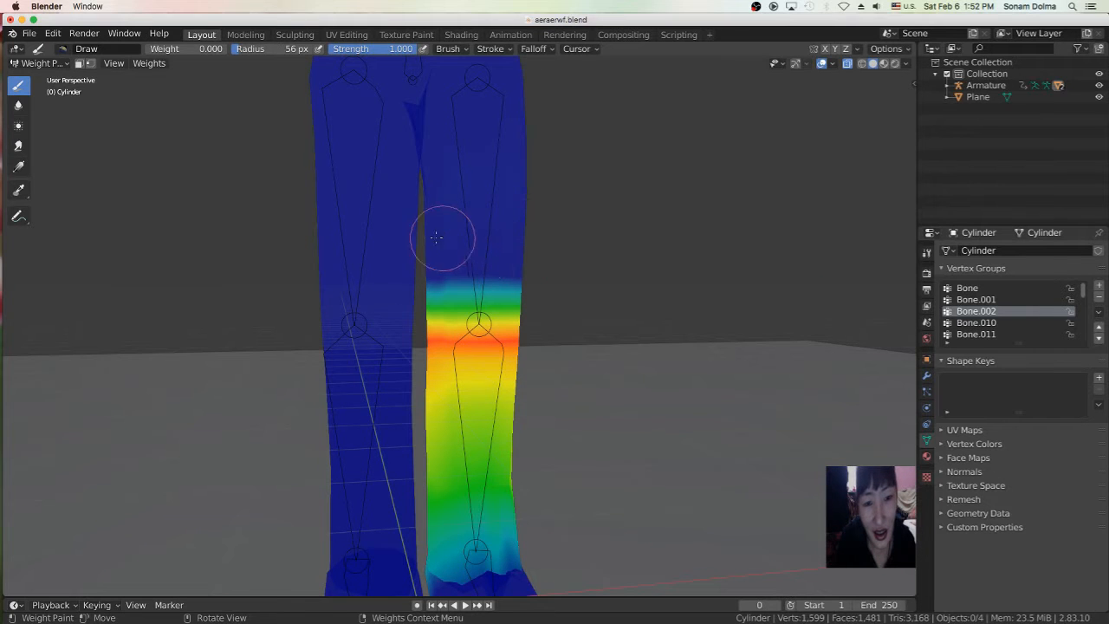
Step: Examine the Bone.002 weight gradient around the knee and lower leg from several sides
scroll(394, 251, up, 4)
mouse_move(408, 161)
middle_down()
mouse_move(372, 169)
mouse_move(391, 167)
middle_up()
mouse_move(606, 186)
middle_down()
mouse_move(539, 232)
mouse_move(443, 210)
middle_up()
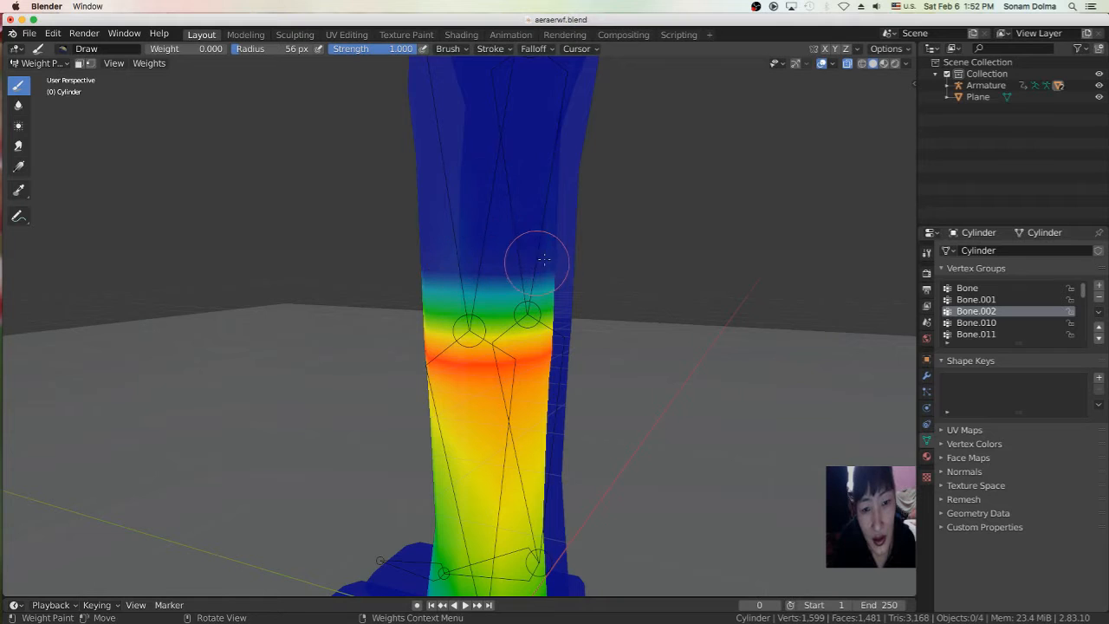
middle_drag(539, 272, 532, 298)
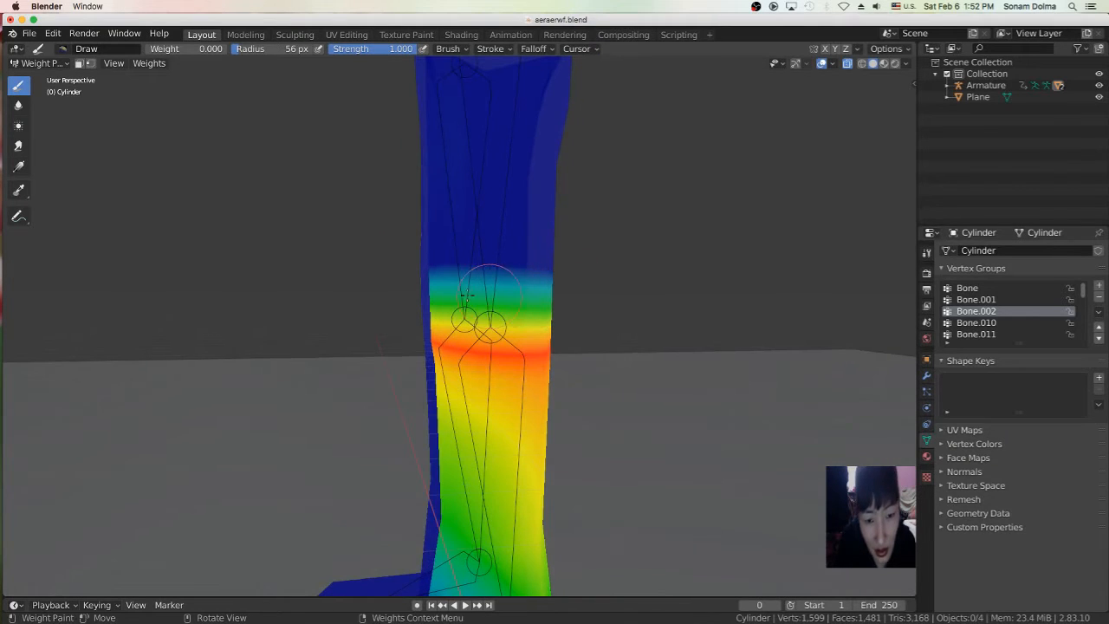
scroll(499, 251, down, 3)
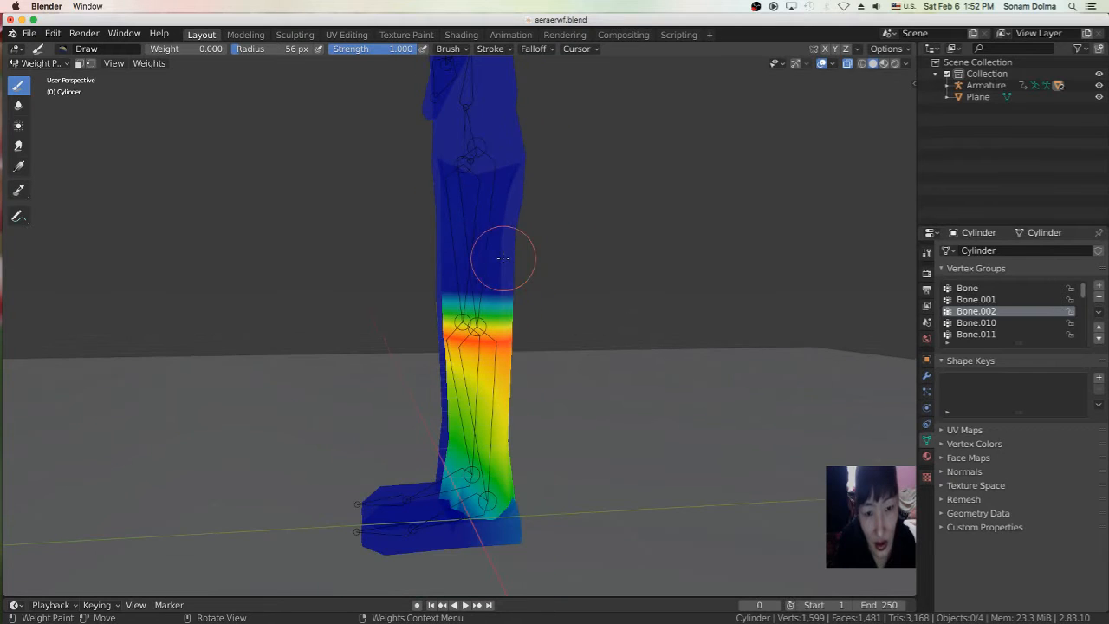
shift+middle_drag(508, 257, 515, 205)
scroll(515, 214, up, 3)
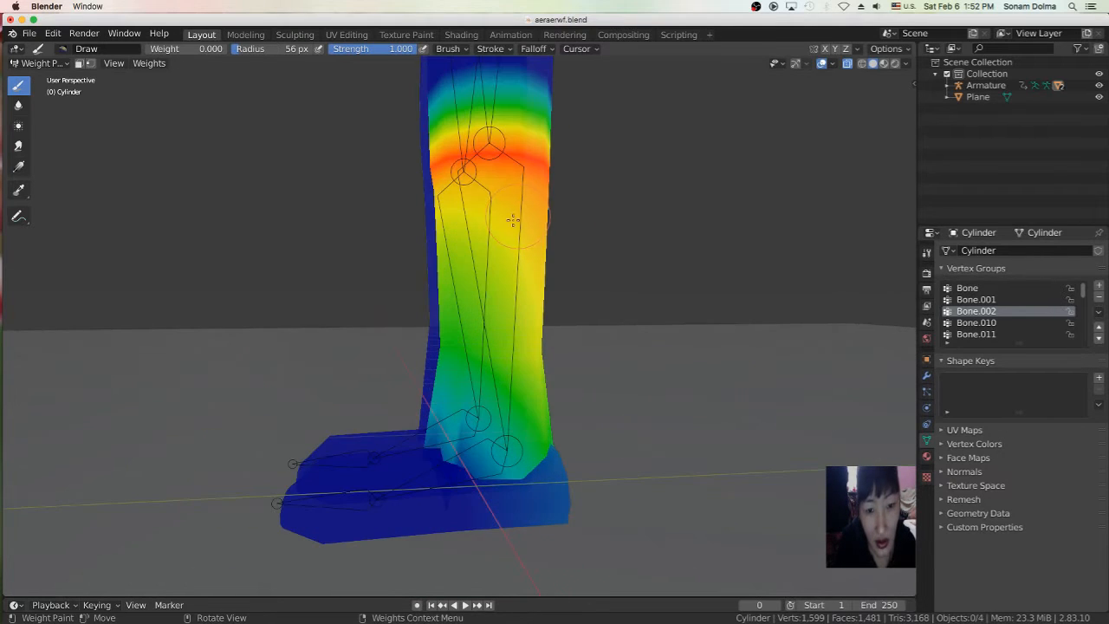
scroll(511, 242, down, 2)
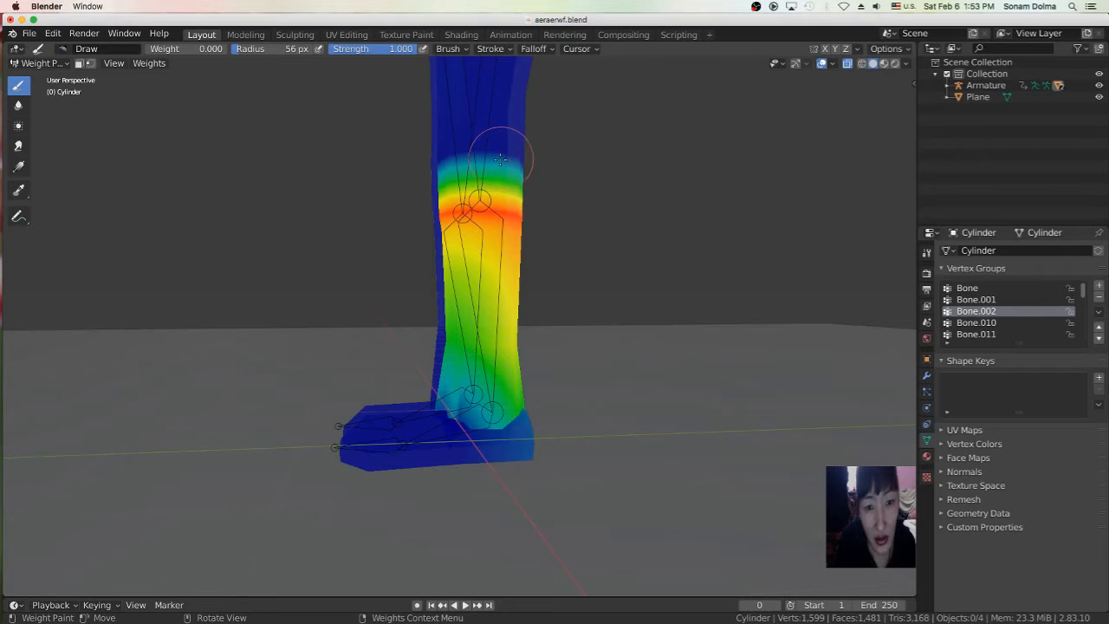
Step: Erase Bone.002's weight band above the knee joint all the way around the leg
drag(467, 178, 508, 181)
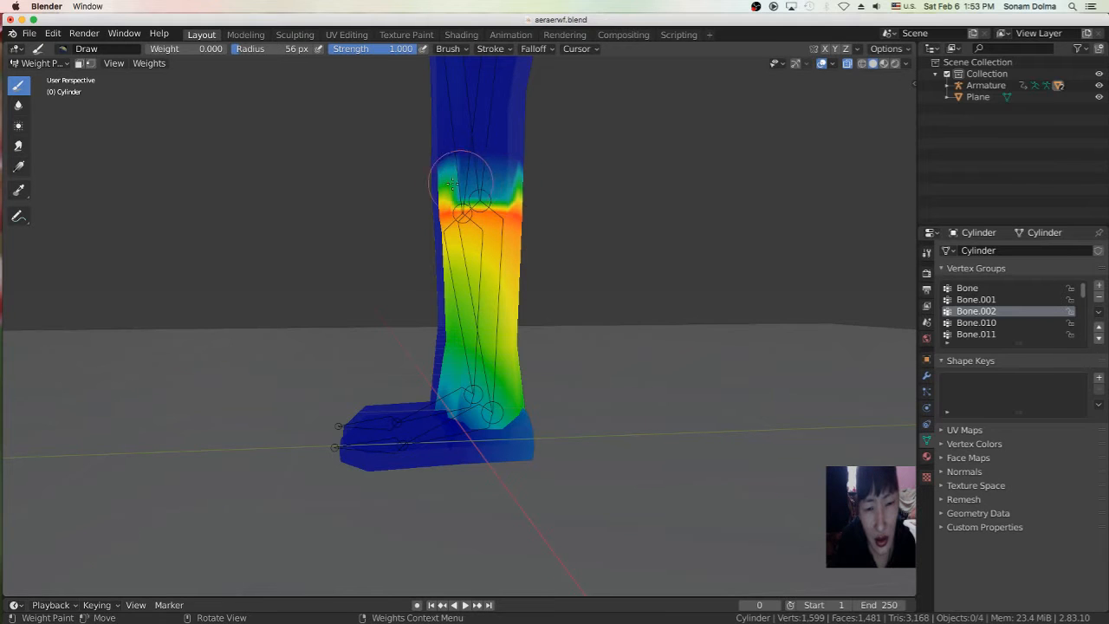
middle_drag(468, 180, 594, 191)
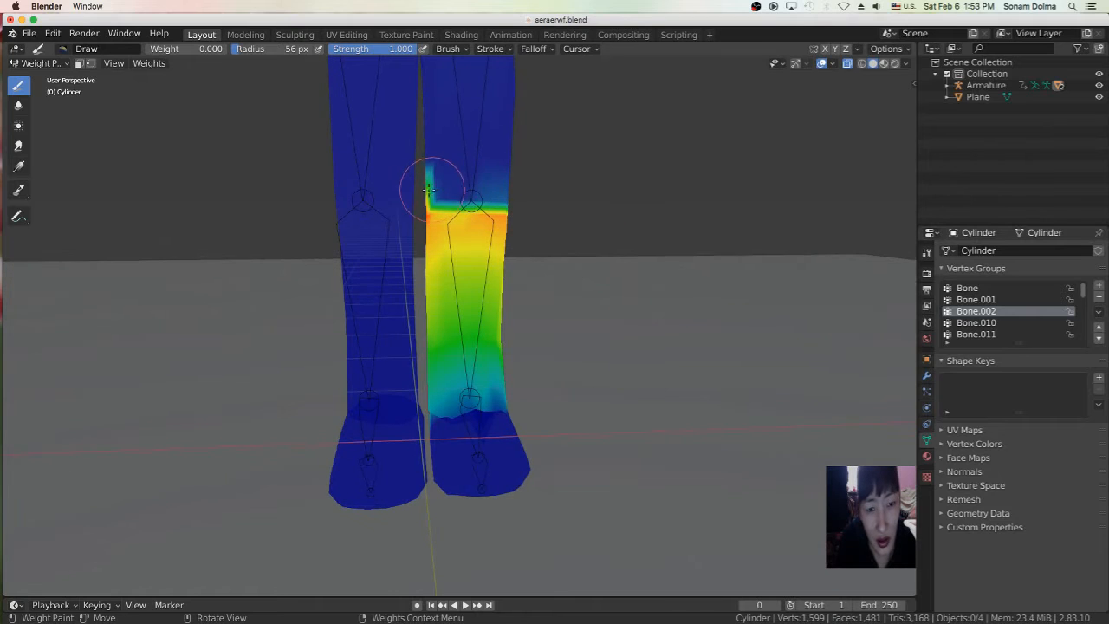
mouse_move(426, 184)
middle_down()
mouse_move(364, 206)
mouse_move(405, 218)
mouse_move(478, 210)
middle_up()
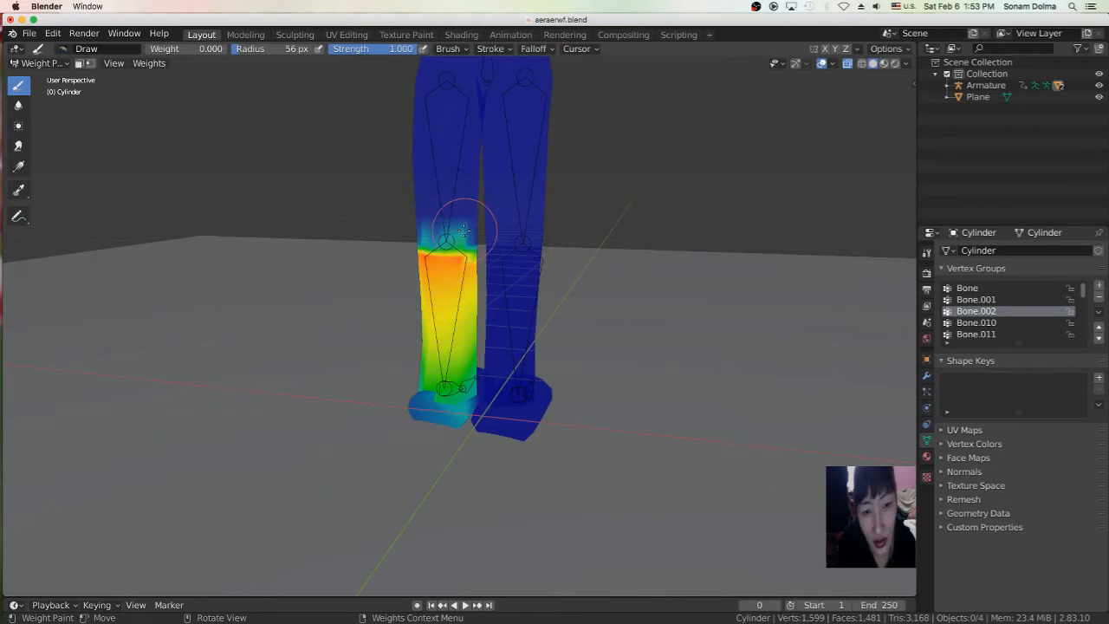
mouse_move(333, 246)
middle_down()
mouse_move(390, 234)
mouse_move(347, 238)
middle_up()
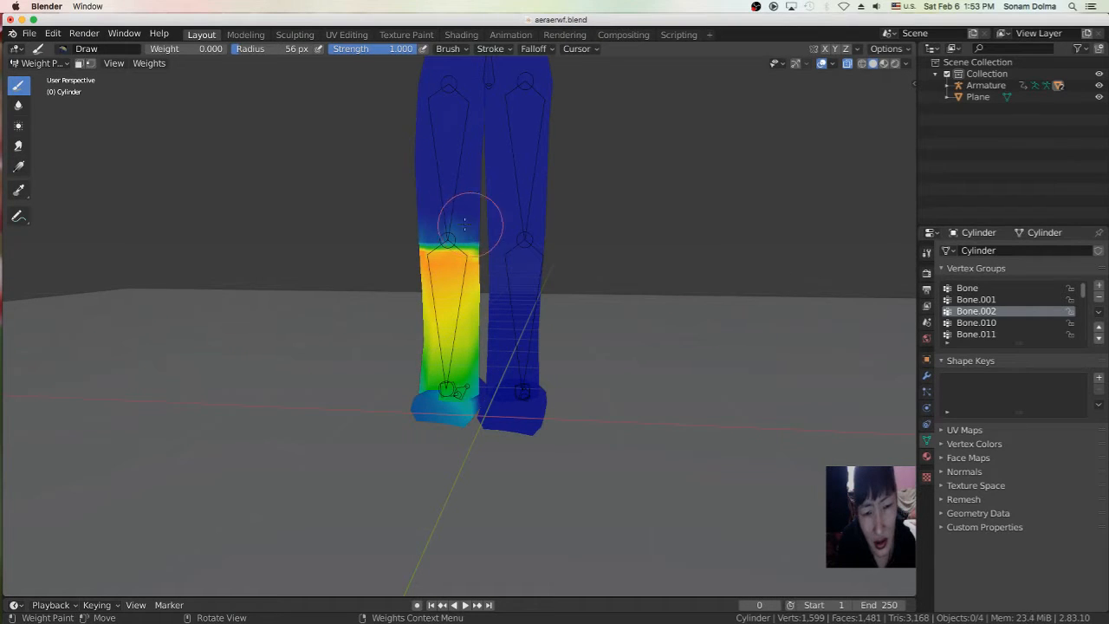
mouse_move(453, 227)
middle_down()
mouse_move(537, 234)
mouse_move(506, 234)
middle_up()
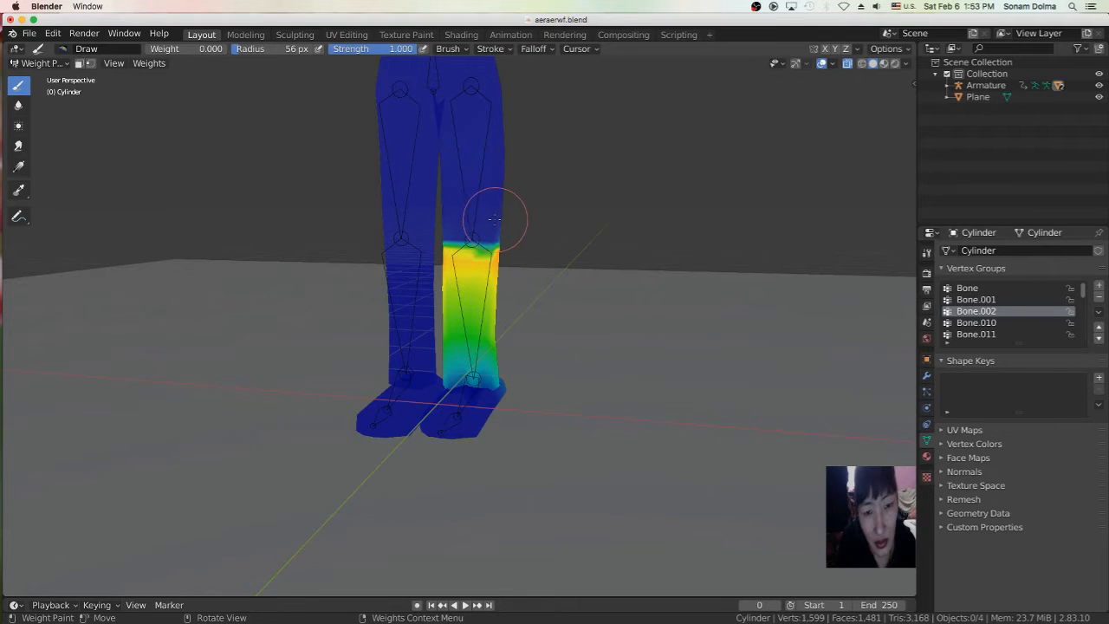
middle_drag(520, 230, 471, 236)
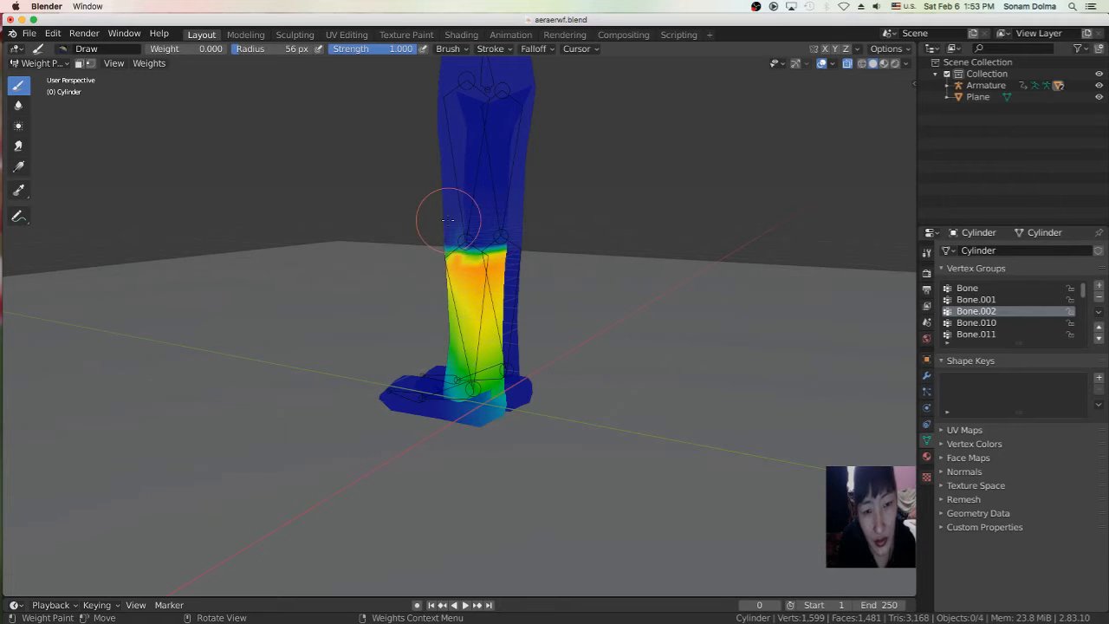
middle_drag(461, 227, 452, 227)
Step: Set the brush weight to 1.000 and paint full Bone.002 weight over the front of the shin
middle_drag(515, 317, 490, 316)
drag(154, 50, 256, 56)
scroll(543, 312, up, 3)
mouse_move(540, 321)
mouse_down()
mouse_move(440, 337)
mouse_move(534, 356)
mouse_up()
scroll(467, 333, up, 2)
mouse_move(474, 251)
mouse_down()
mouse_move(445, 217)
mouse_move(568, 225)
mouse_up()
mouse_move(471, 175)
mouse_down()
mouse_move(514, 129)
mouse_move(532, 156)
mouse_move(544, 287)
mouse_up()
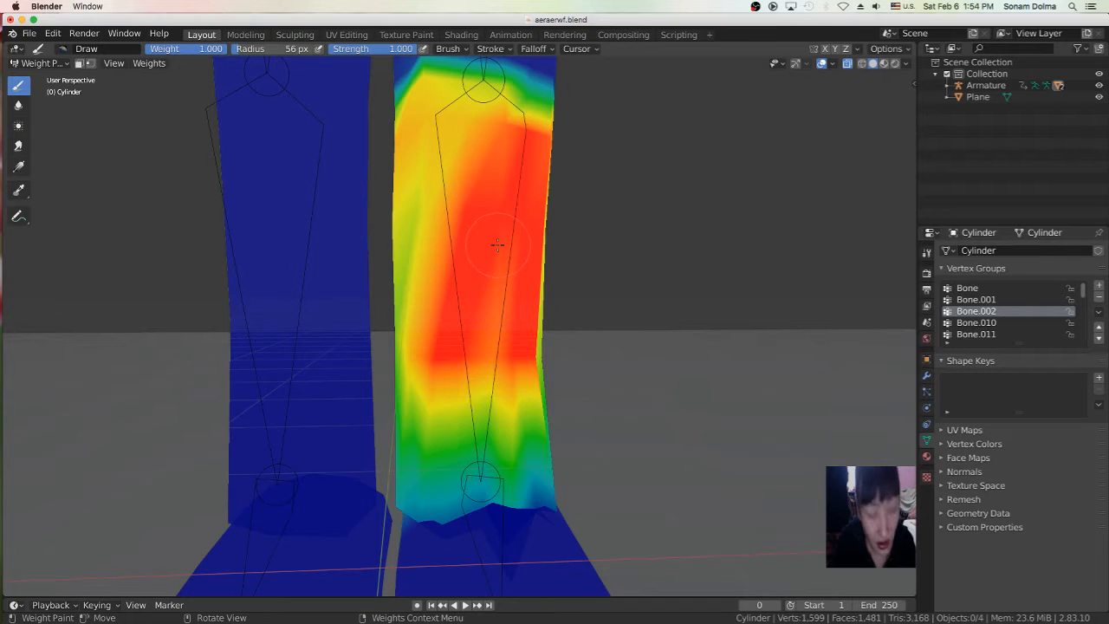
mouse_move(504, 282)
mouse_down()
mouse_move(507, 371)
mouse_move(545, 334)
mouse_move(433, 185)
mouse_move(415, 250)
mouse_up()
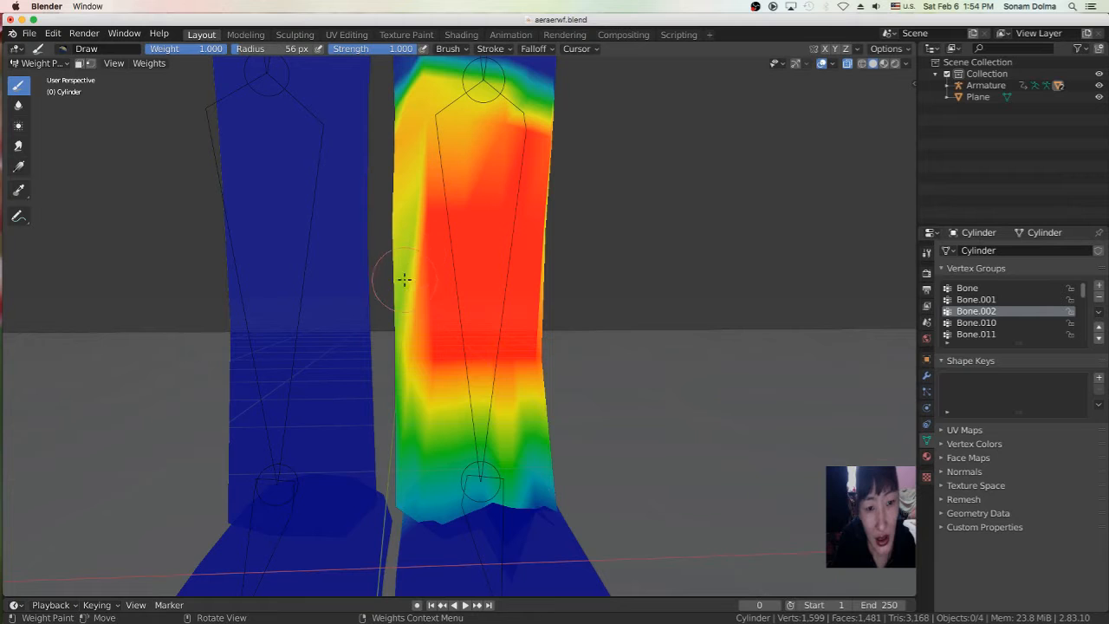
Step: Paint full Bone.002 weight along the inner and outer edges of the shin
mouse_move(509, 375)
middle_down()
mouse_move(511, 351)
mouse_move(488, 308)
middle_up()
mouse_move(578, 303)
middle_down()
mouse_move(544, 319)
mouse_move(471, 250)
middle_up()
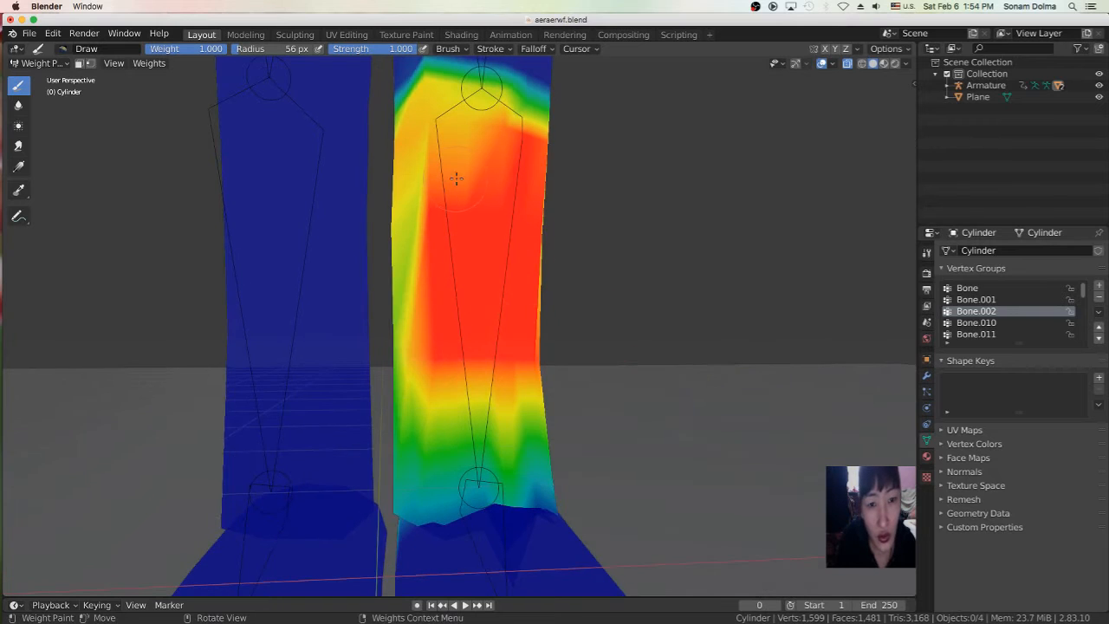
mouse_move(407, 287)
mouse_down()
mouse_move(395, 355)
mouse_move(423, 353)
mouse_up()
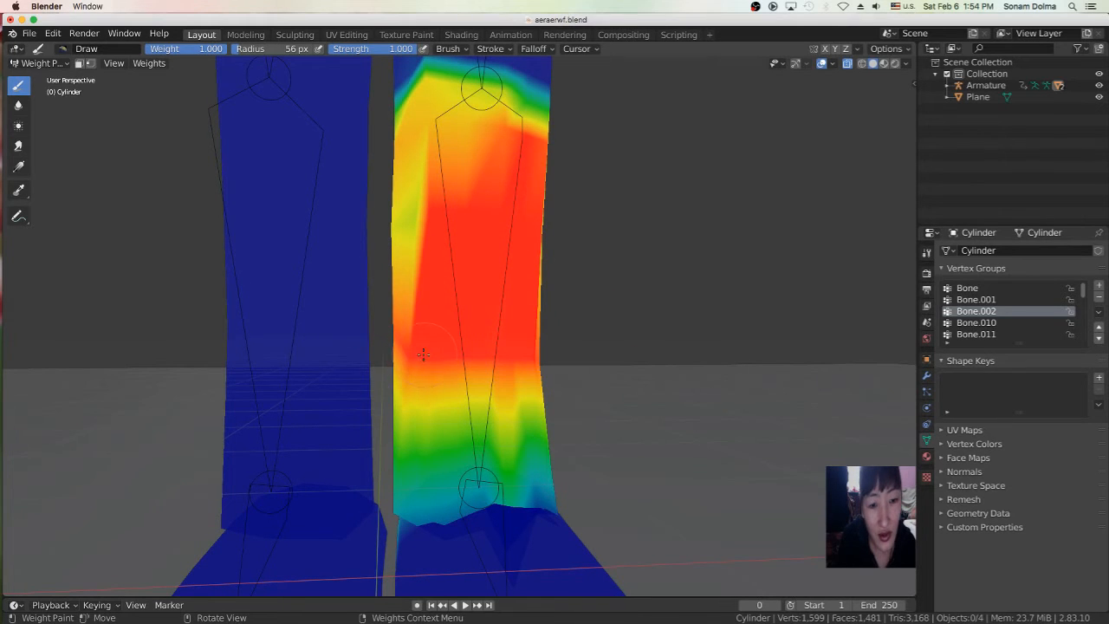
mouse_move(417, 249)
mouse_down()
mouse_move(410, 225)
mouse_move(387, 217)
mouse_up()
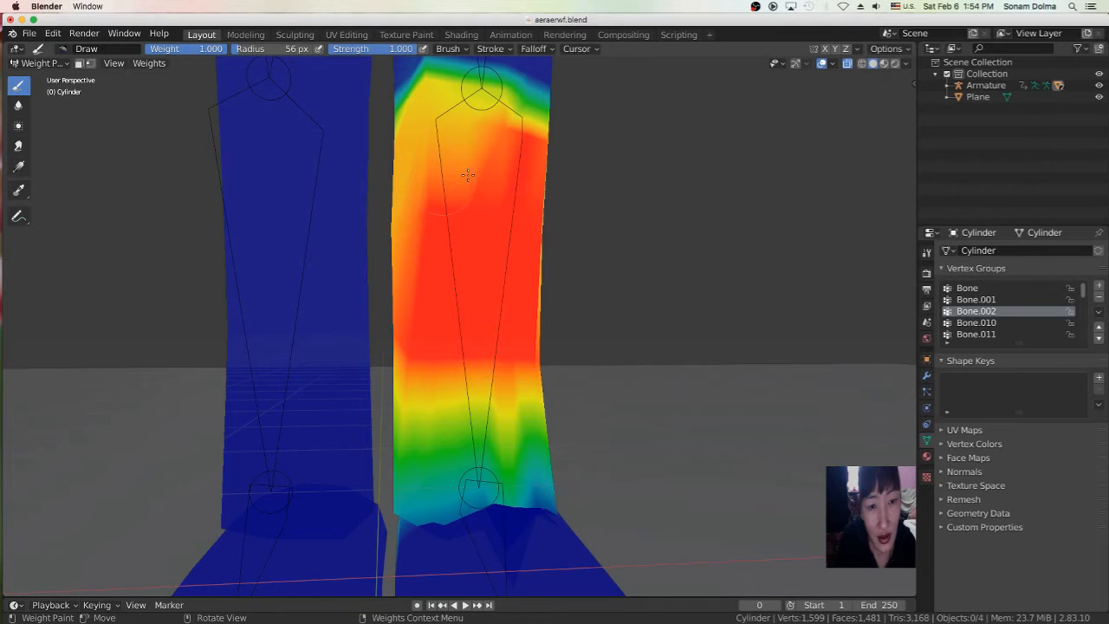
middle_drag(563, 272, 563, 251)
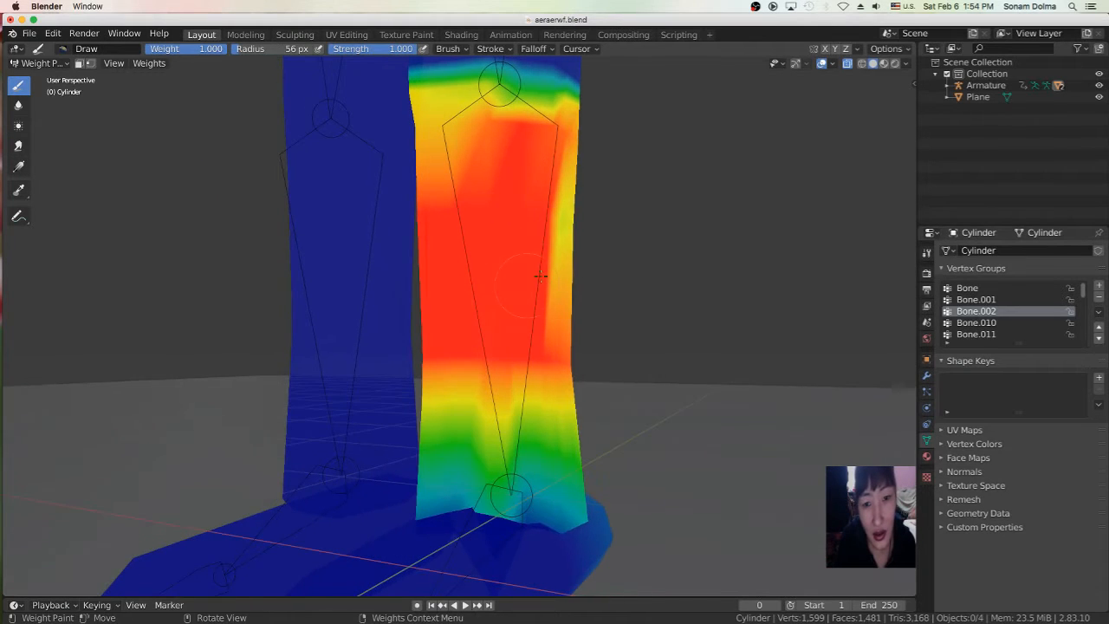
drag(562, 250, 557, 237)
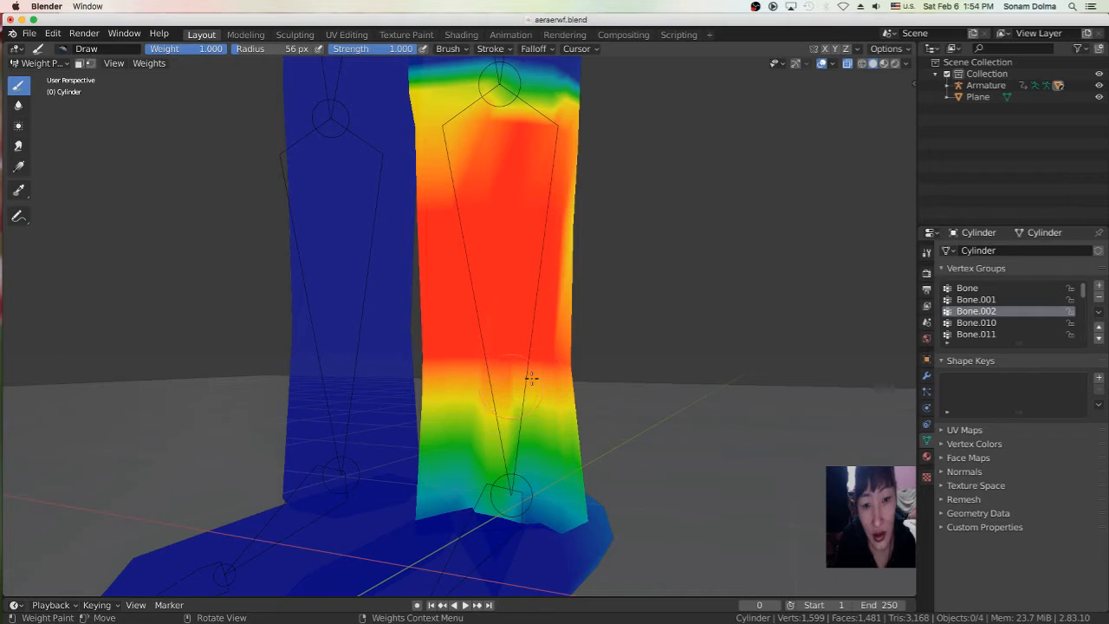
drag(546, 220, 567, 251)
Step: Paint full Bone.002 weight across the back of the calf
middle_drag(606, 254, 360, 271)
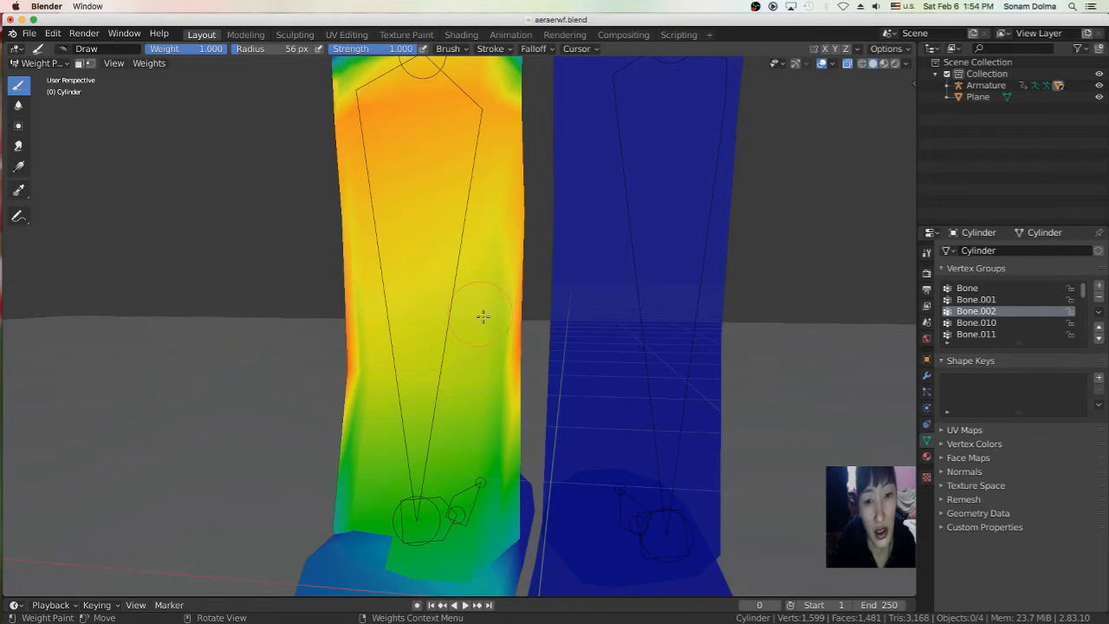
mouse_move(493, 354)
mouse_down()
mouse_move(427, 381)
mouse_move(340, 369)
mouse_up()
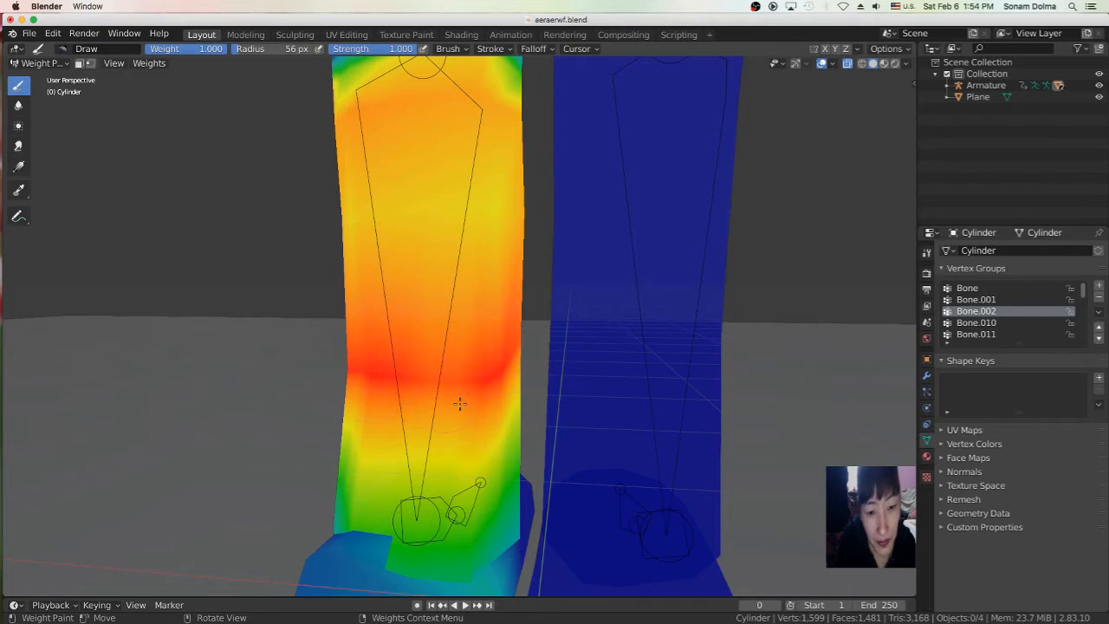
mouse_move(398, 290)
mouse_down()
mouse_move(453, 185)
mouse_move(472, 199)
mouse_move(494, 193)
mouse_move(422, 210)
mouse_move(323, 206)
mouse_up()
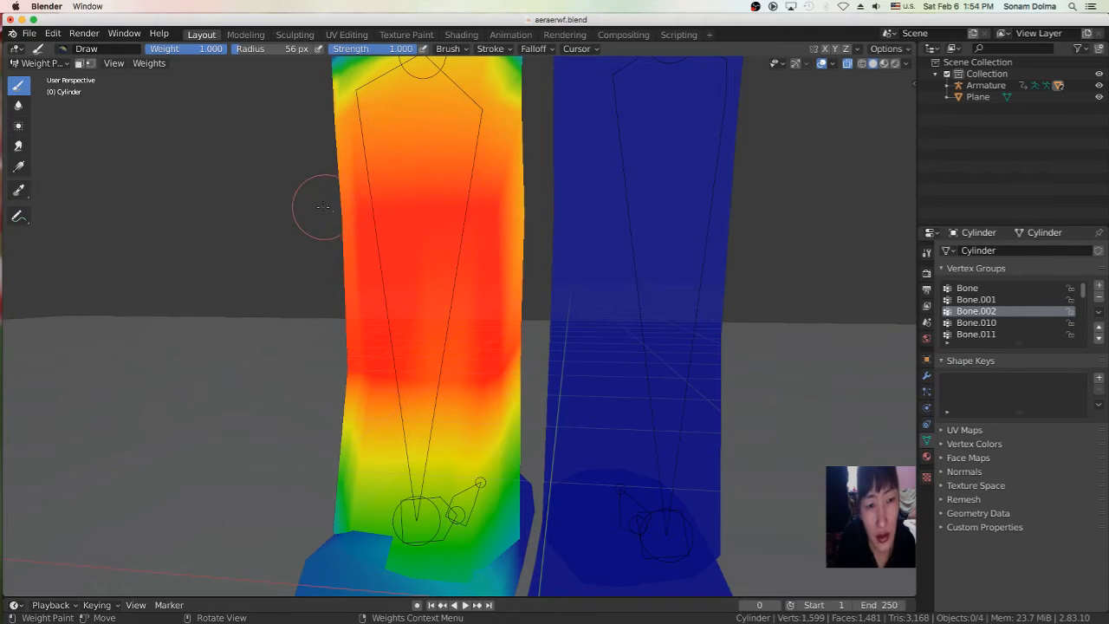
Step: Paint full Bone.002 weight along the upper inner edge of the calf and set the brush radius to 100 px
middle_drag(491, 219, 440, 214)
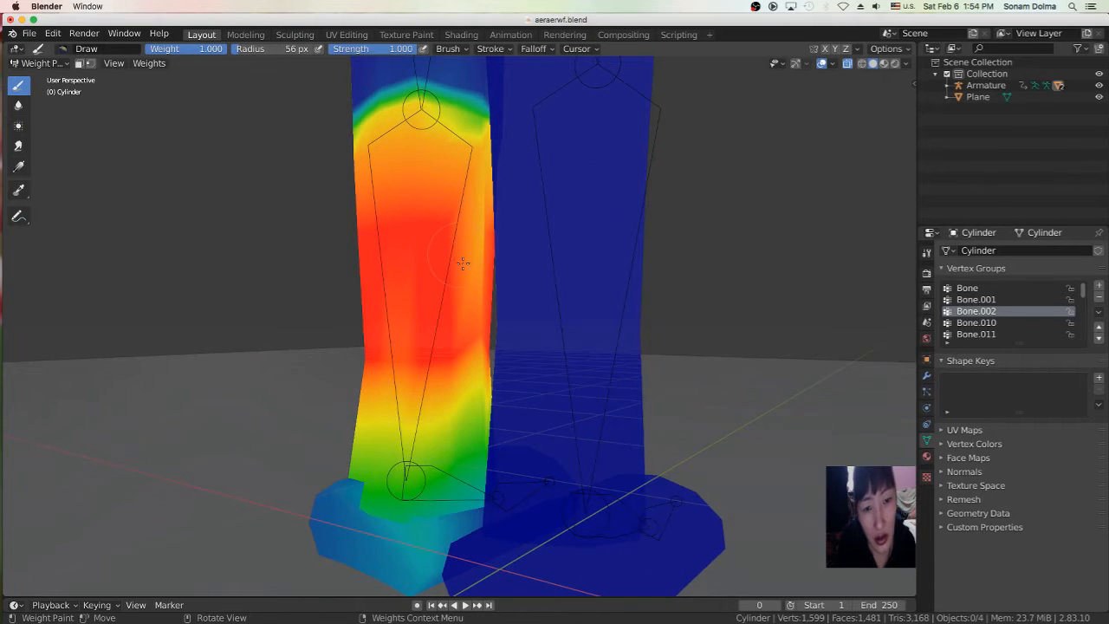
scroll(466, 260, up, 5)
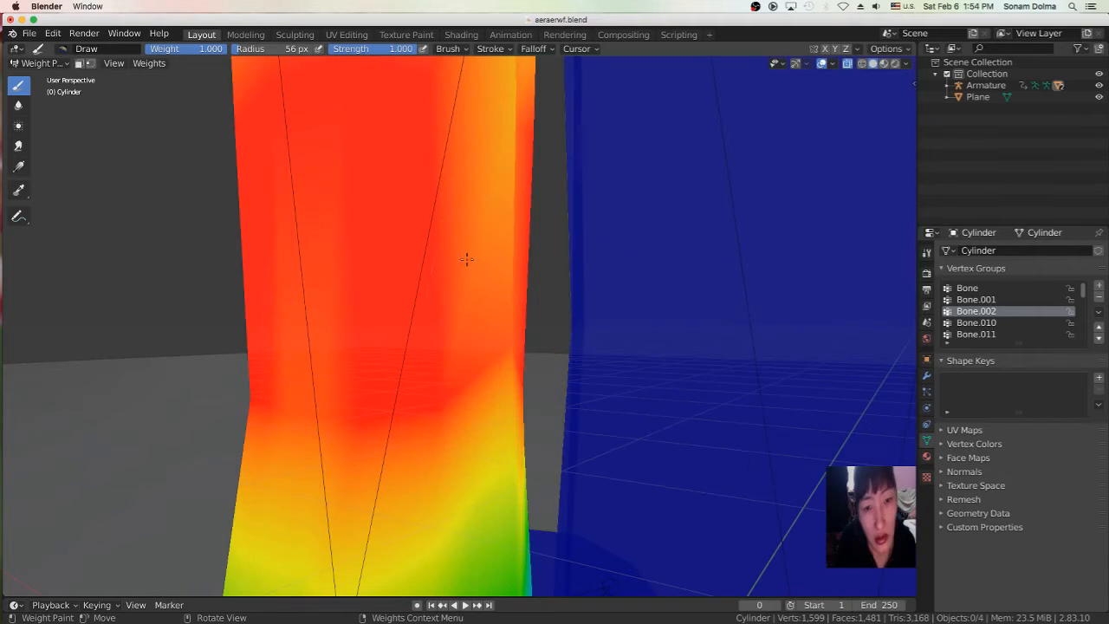
drag(530, 116, 500, 131)
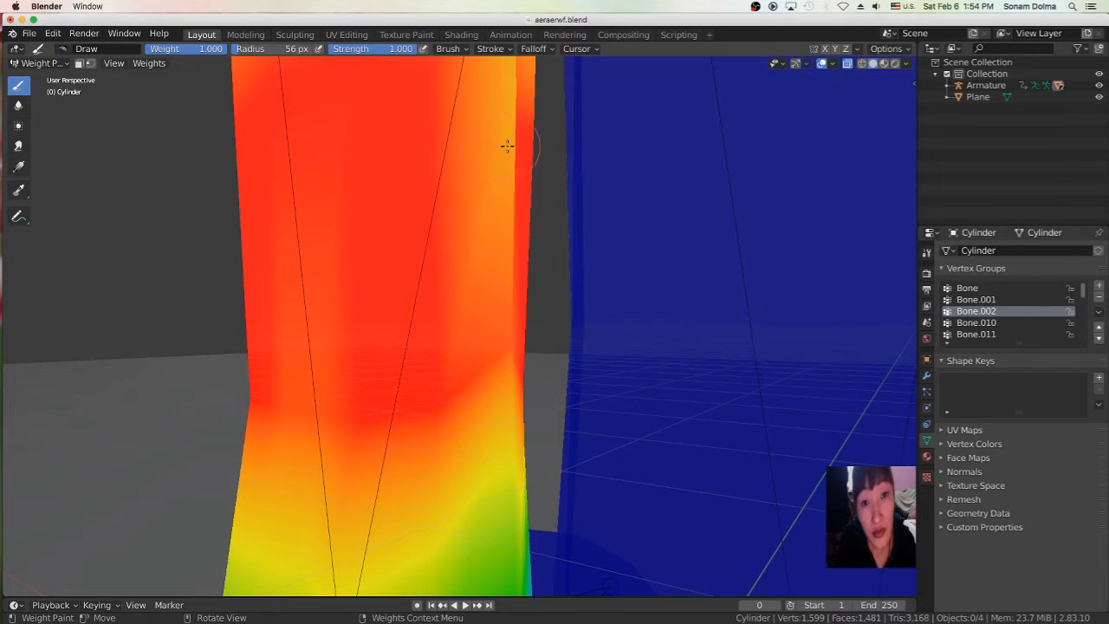
key(f)
click(490, 181)
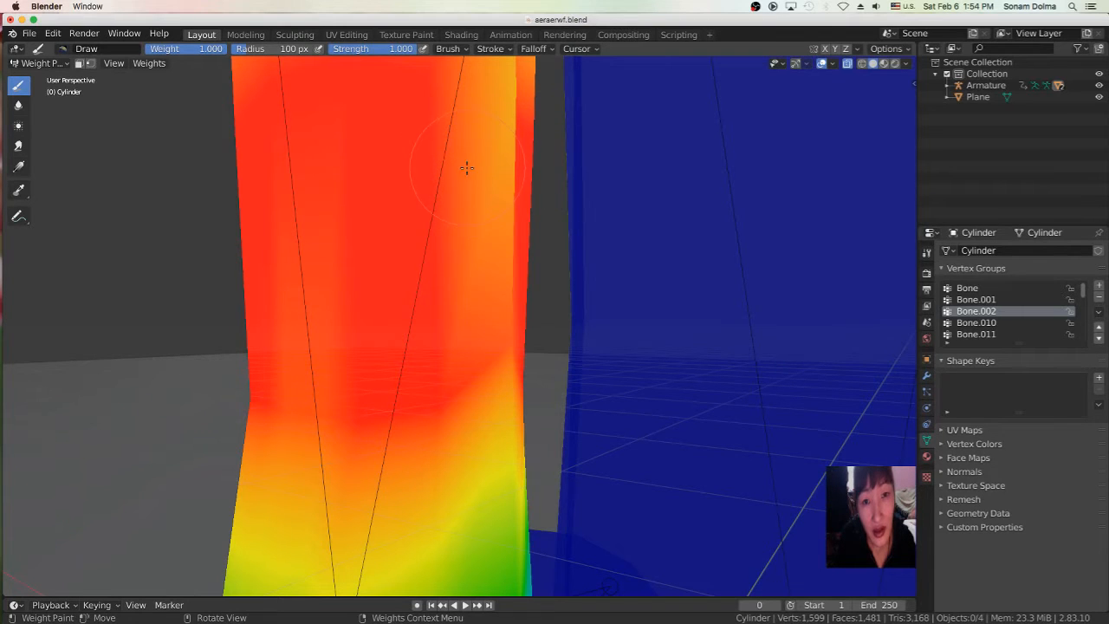
Step: Set the brush radius to 70 px and paint full Bone.002 weight on the inner back edge of the calf
middle_drag(510, 190, 441, 185)
scroll(441, 185, up, 3)
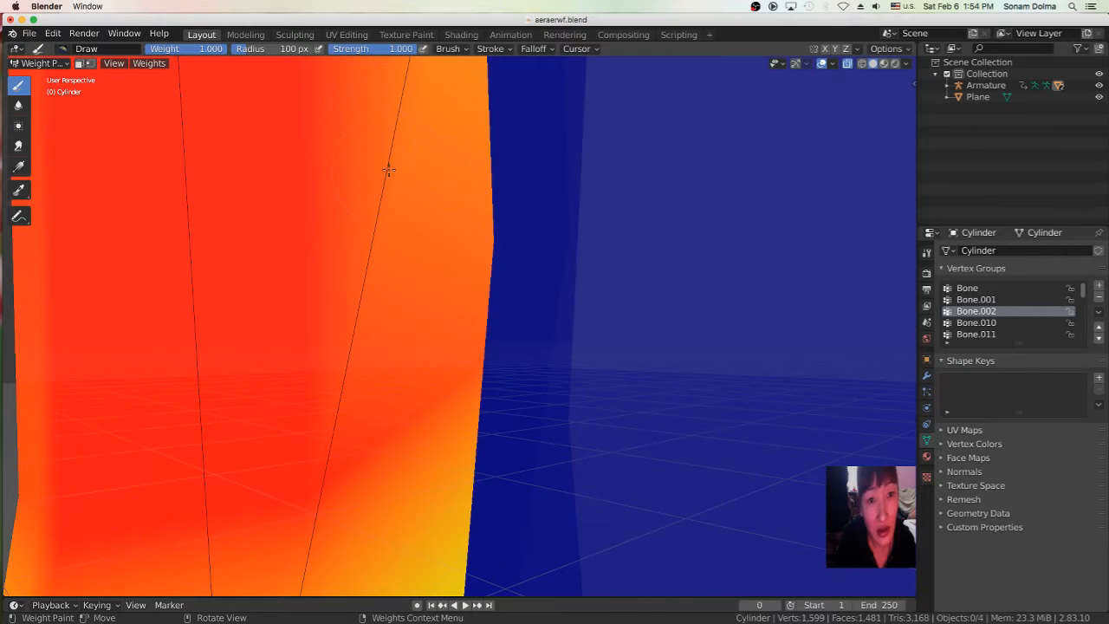
scroll(388, 170, down, 4)
middle_drag(367, 185, 415, 196)
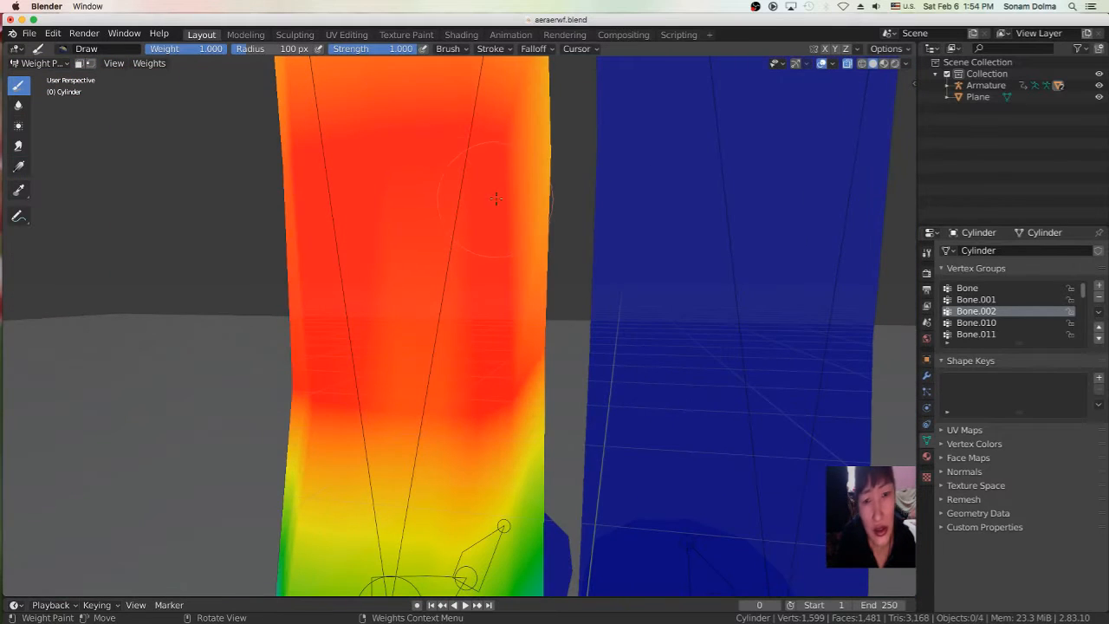
middle_drag(503, 184, 477, 174)
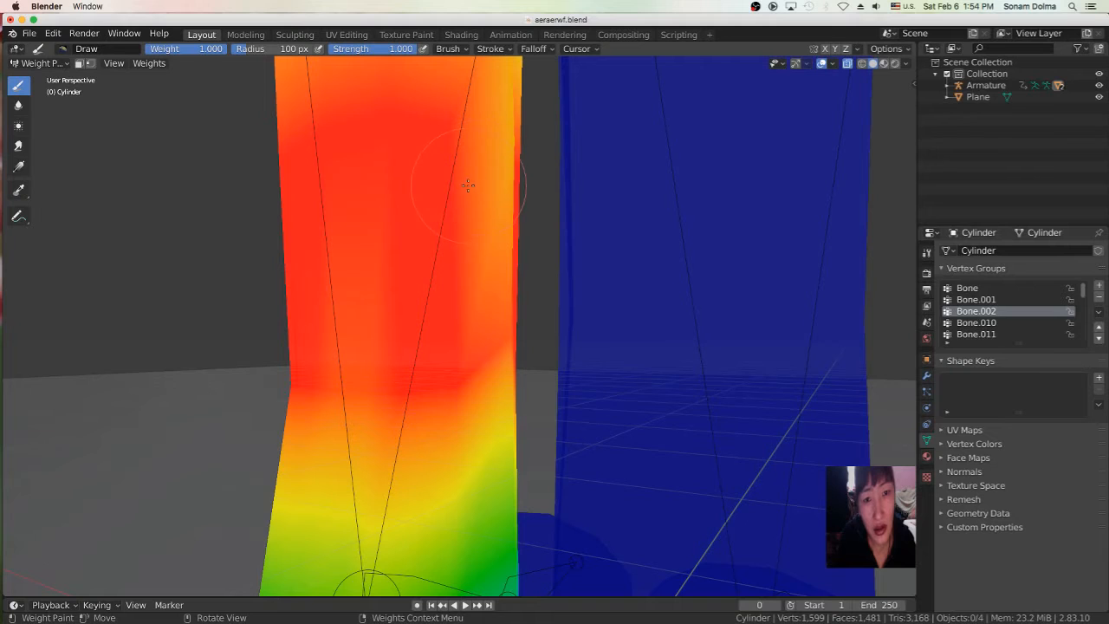
key(f)
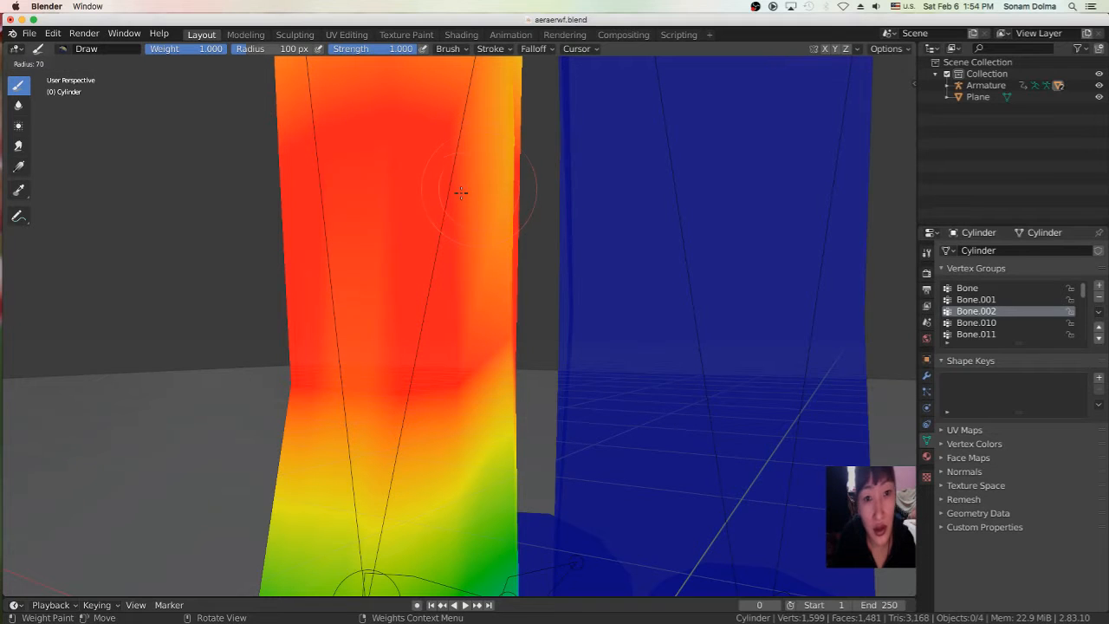
click(461, 192)
scroll(490, 219, up, 1)
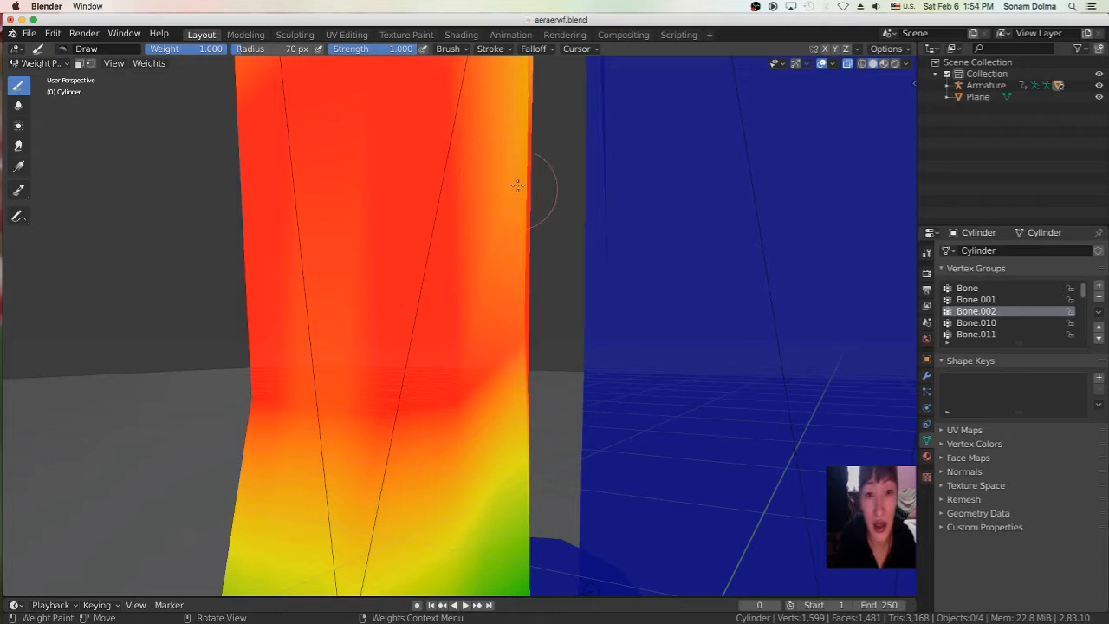
scroll(395, 285, down, 3)
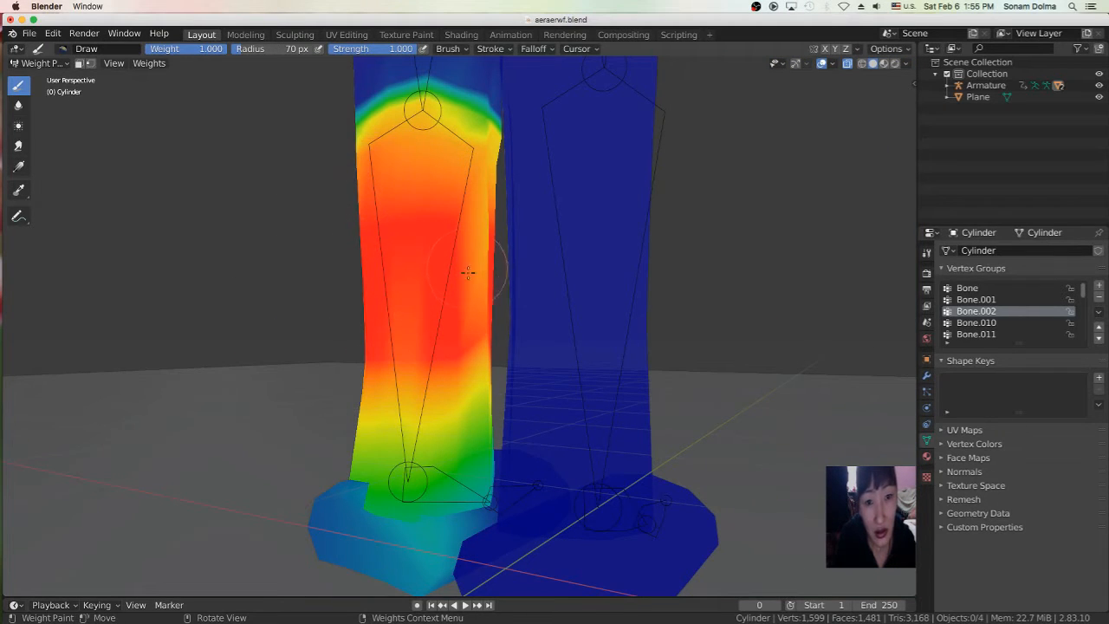
scroll(471, 263, up, 3)
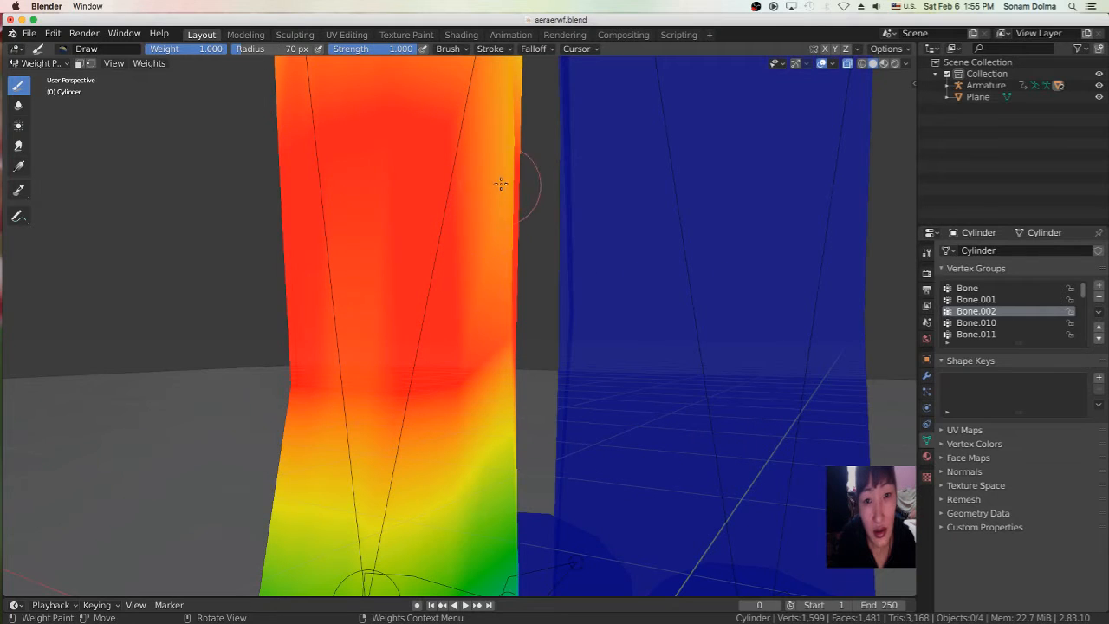
drag(500, 155, 506, 169)
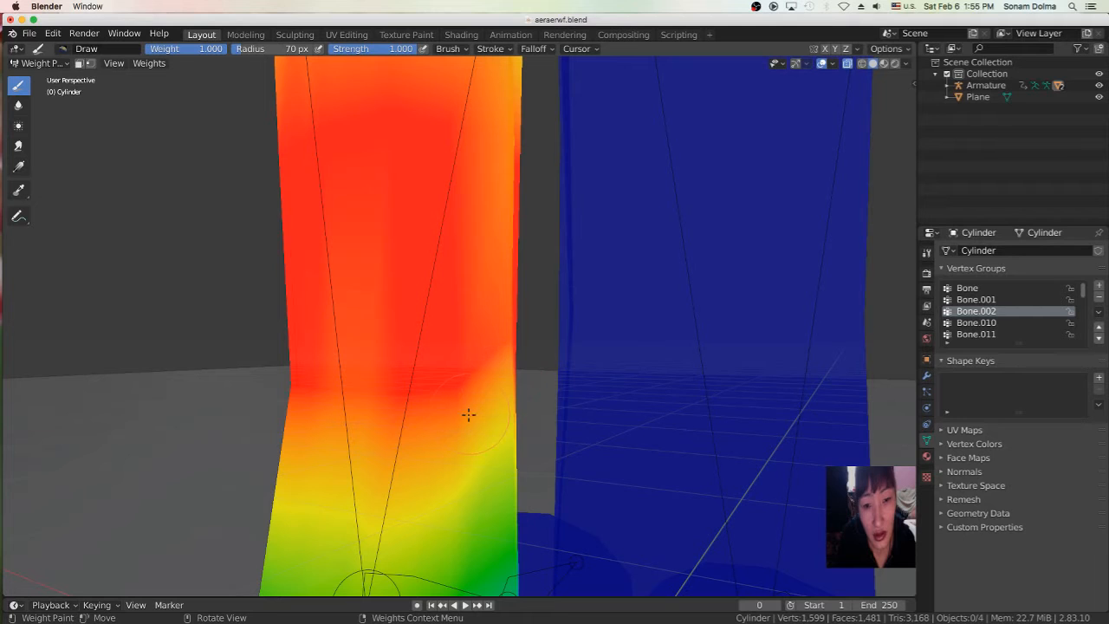
Step: Touch up the full Bone.002 weight on the front of the leg just below the knee
middle_drag(486, 400, 477, 384)
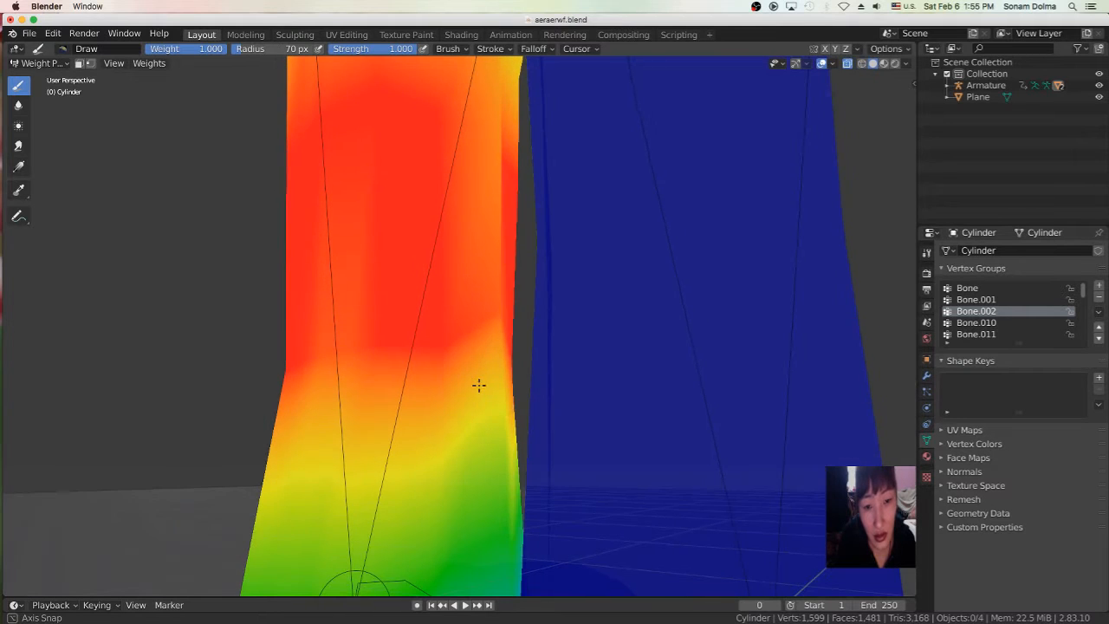
middle_drag(383, 454, 483, 403)
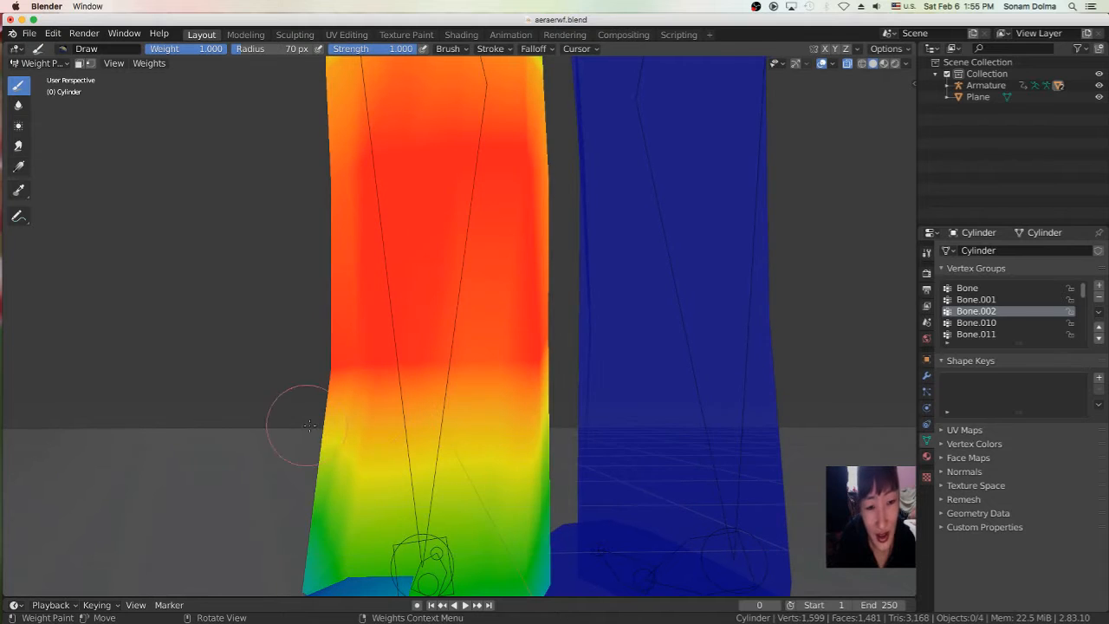
scroll(373, 444, down, 3)
middle_drag(368, 395, 427, 410)
middle_drag(404, 369, 459, 400)
middle_drag(510, 262, 589, 347)
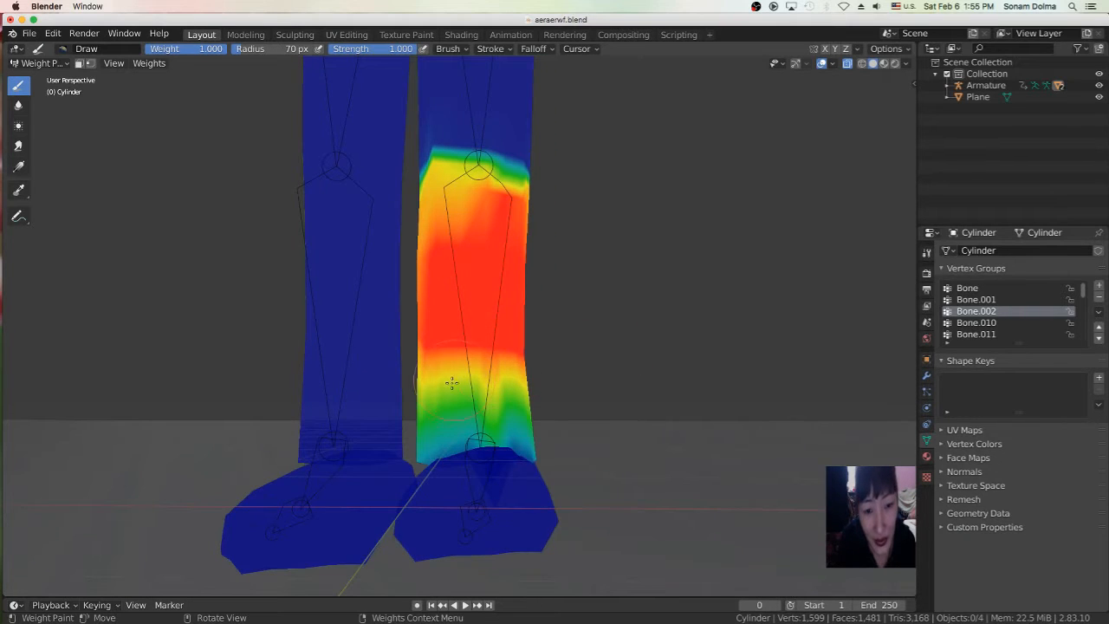
click(459, 226)
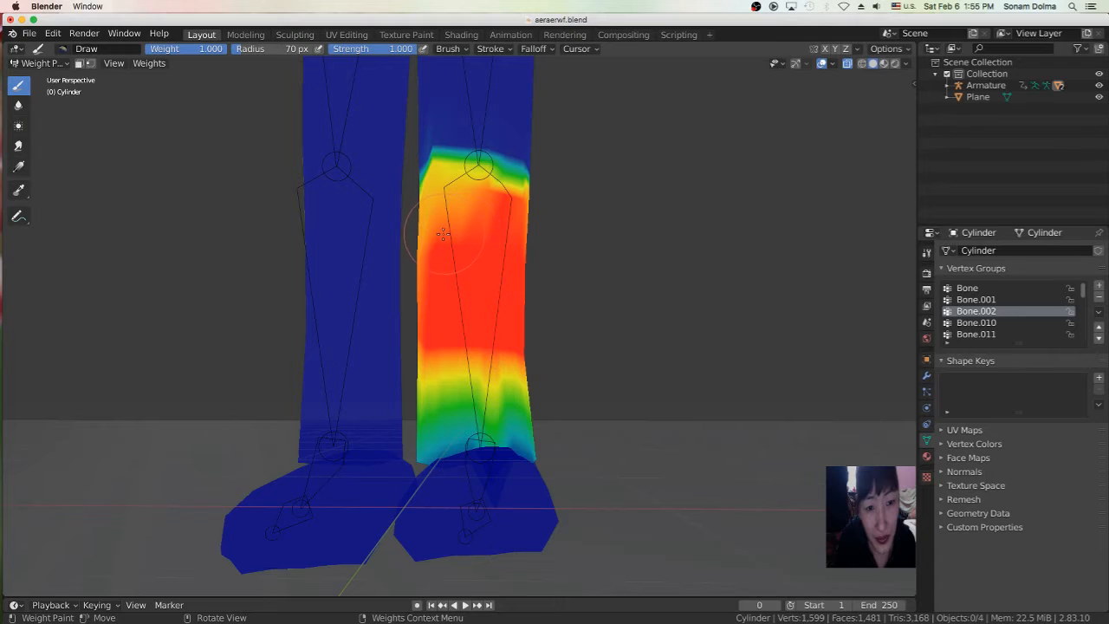
scroll(425, 236, up, 4)
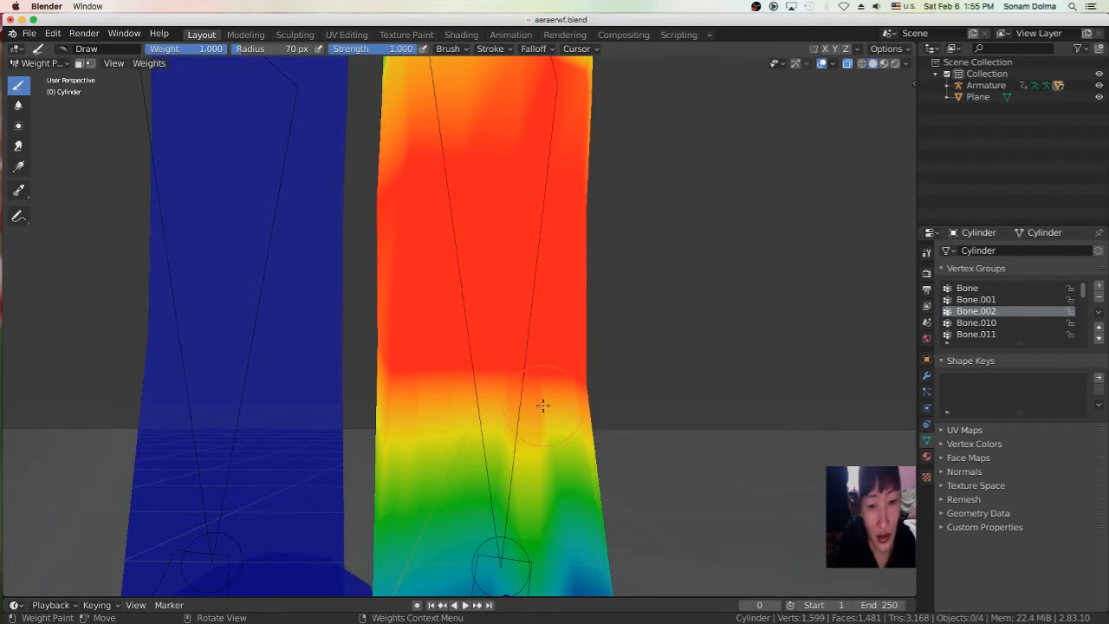
Step: Paint full Bone.002 weight on the outer side of the leg just below the knee
scroll(543, 404, down, 3)
middle_drag(543, 404, 532, 303)
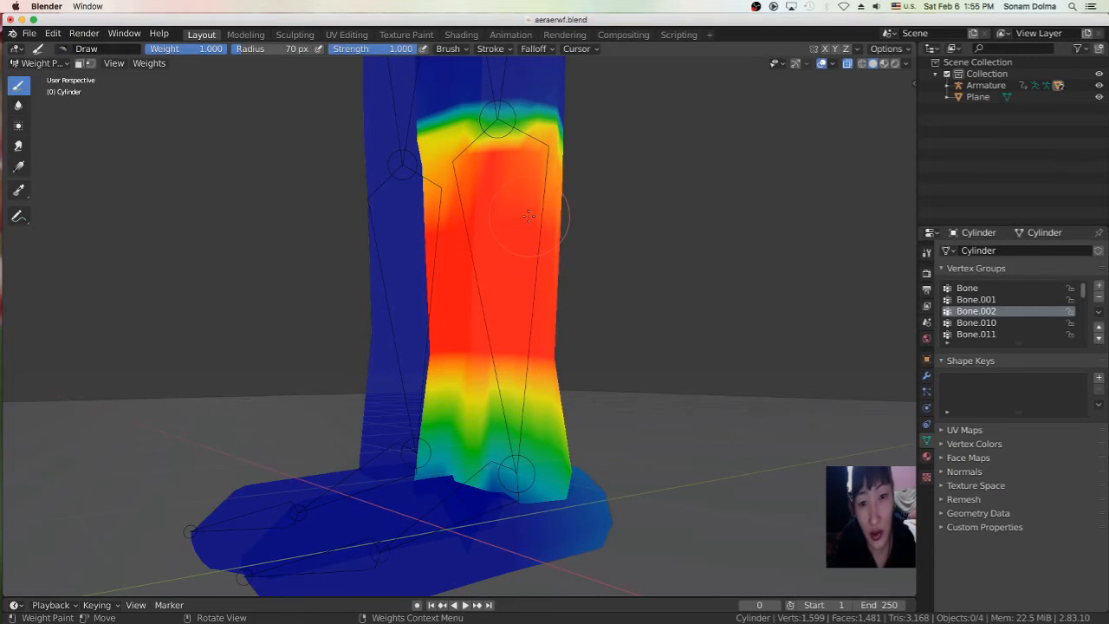
middle_drag(566, 221, 556, 184)
mouse_move(556, 139)
mouse_down()
mouse_move(598, 216)
mouse_move(560, 181)
mouse_up()
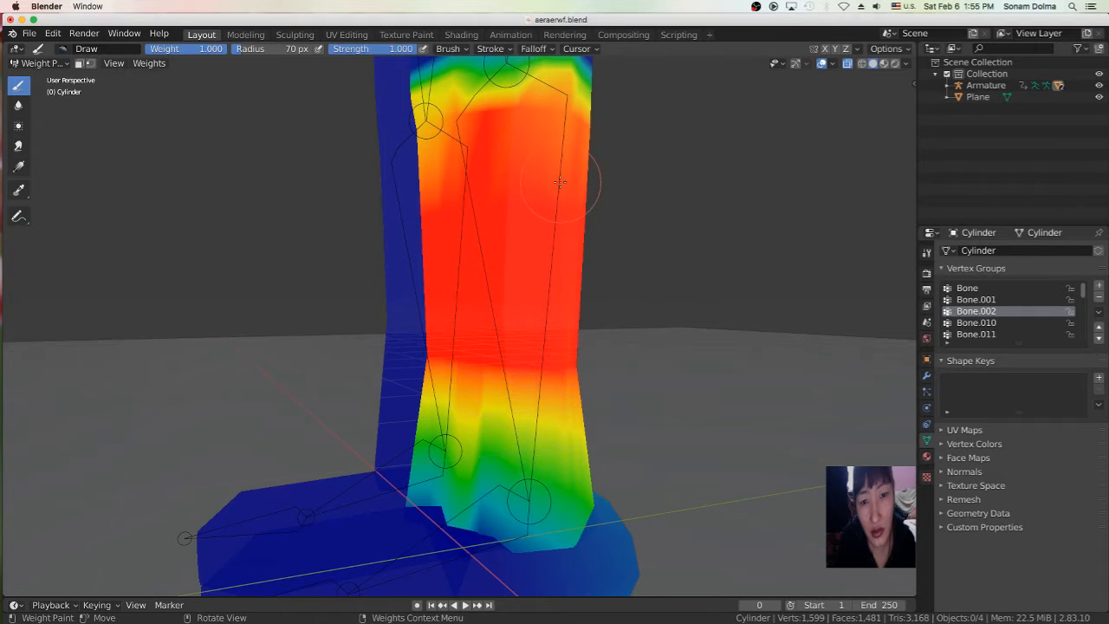
middle_drag(527, 225, 489, 182)
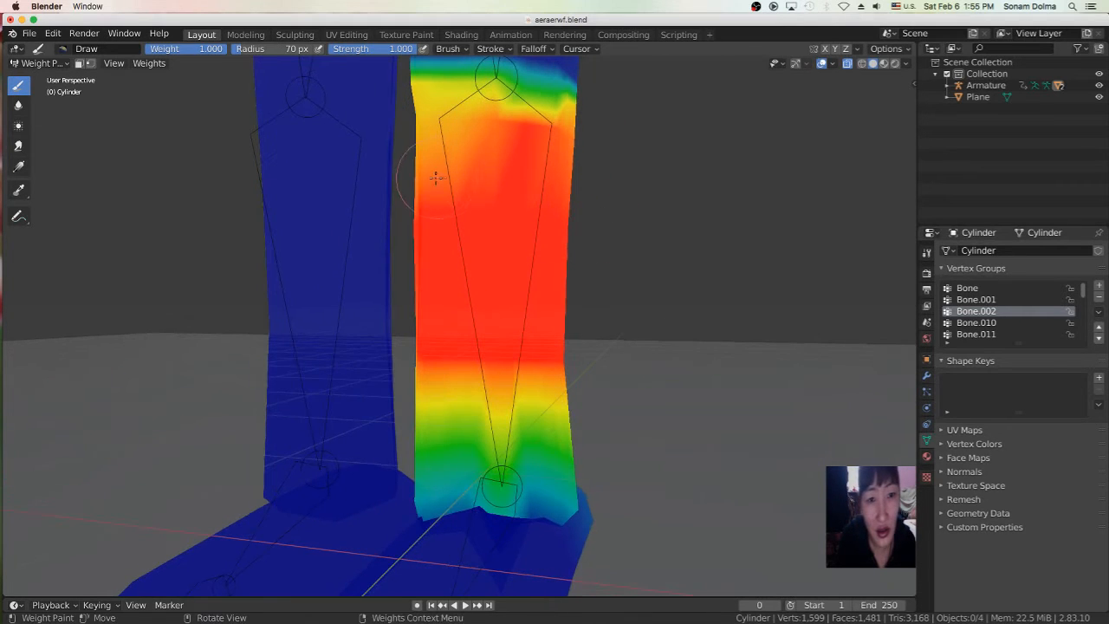
scroll(548, 331, down, 2)
mouse_move(548, 330)
middle_down()
mouse_move(386, 321)
mouse_move(480, 365)
middle_up()
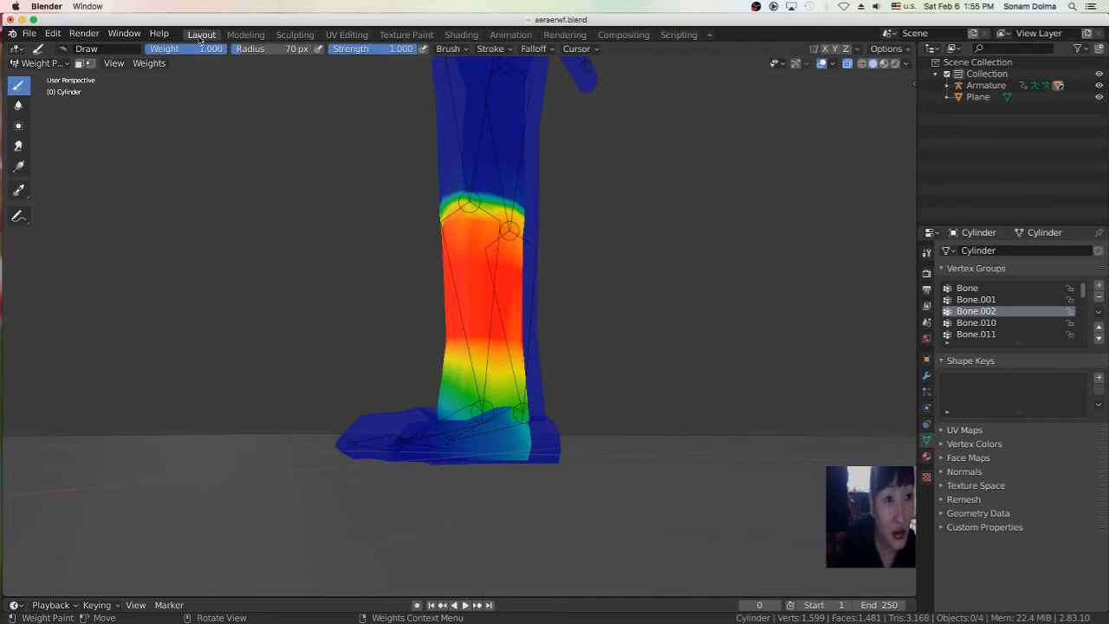
Step: Set the brush weight to 0.000 and erase Bone.002's weight from the sides of the foot and around the ankle
drag(213, 49, 54, 69)
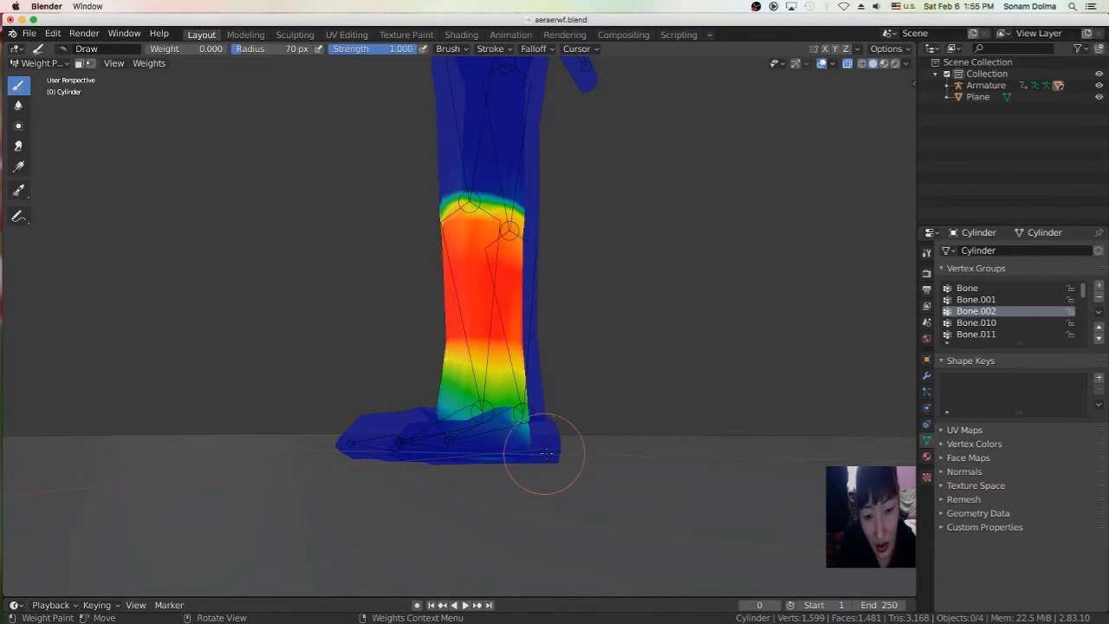
middle_drag(497, 456, 428, 492)
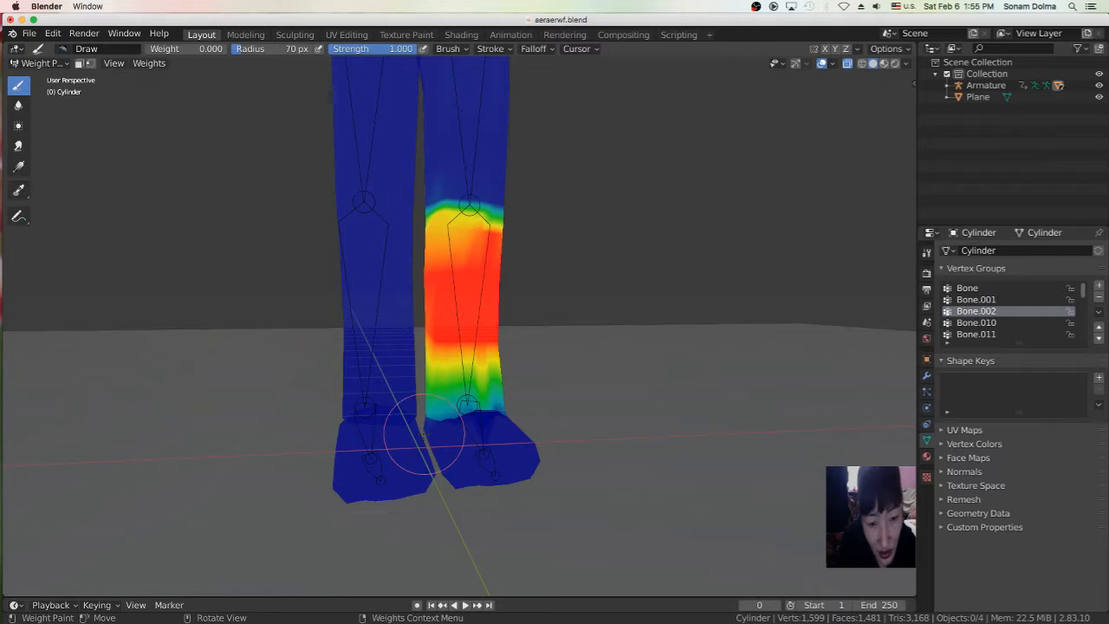
mouse_move(524, 470)
middle_down()
mouse_move(485, 453)
mouse_move(521, 450)
mouse_move(476, 460)
middle_up()
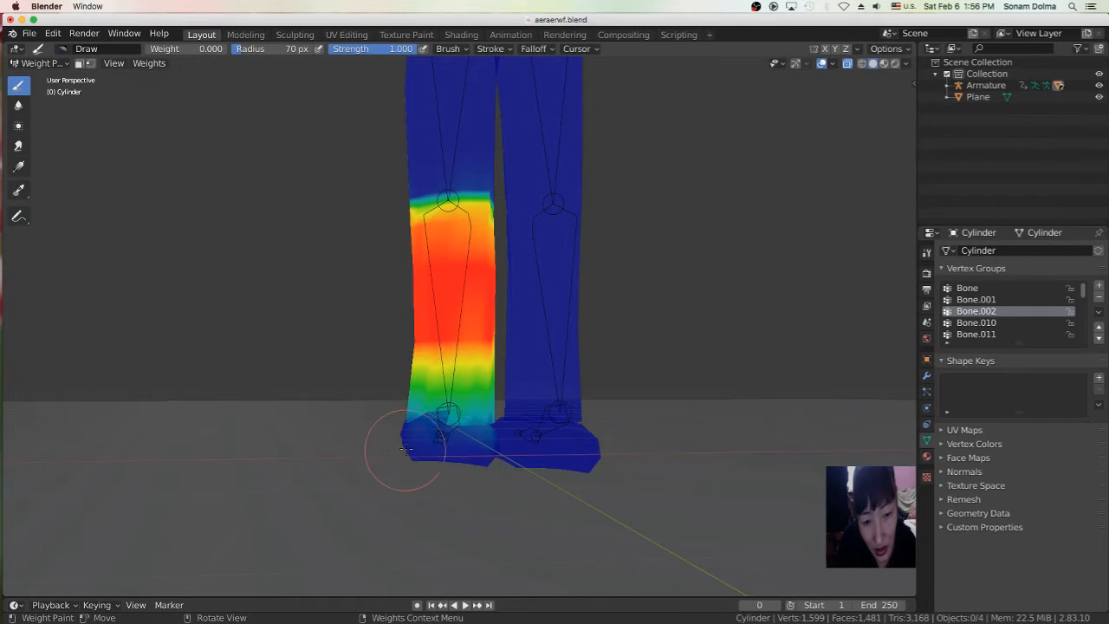
middle_drag(473, 447, 481, 472)
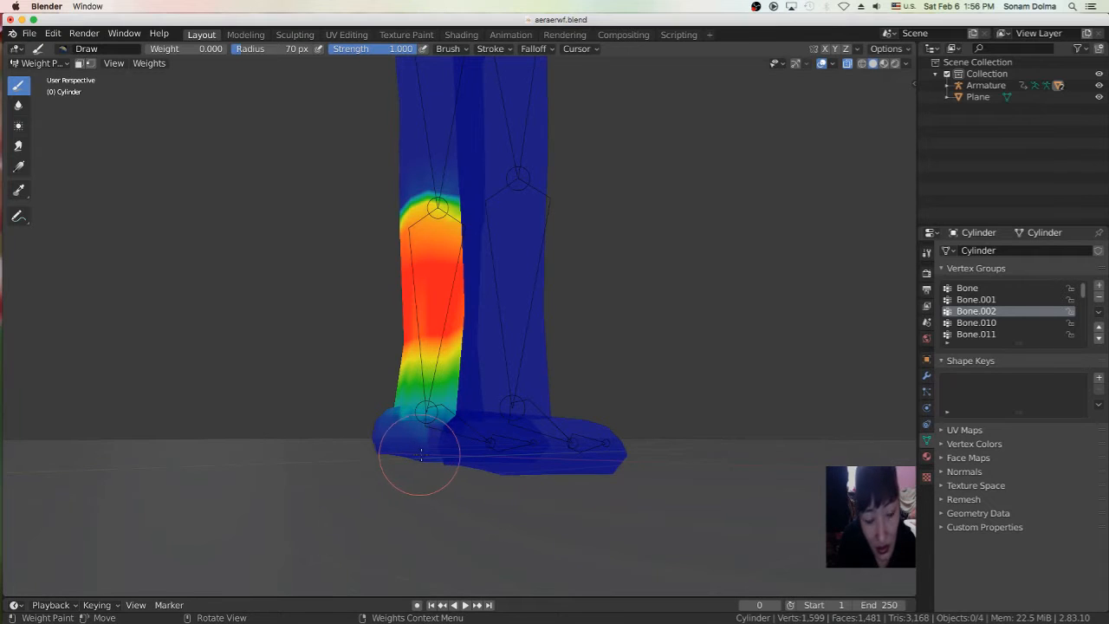
Step: Erase the leftover Bone.002 weight from the back and inner side of the heel
scroll(418, 454, up, 3)
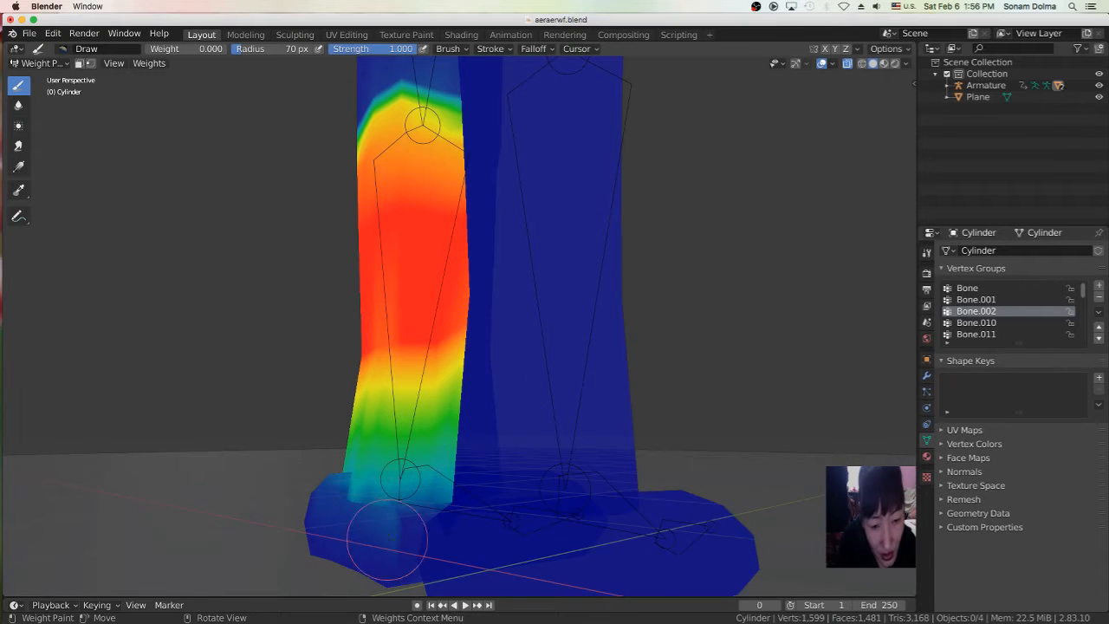
middle_drag(446, 532, 520, 419)
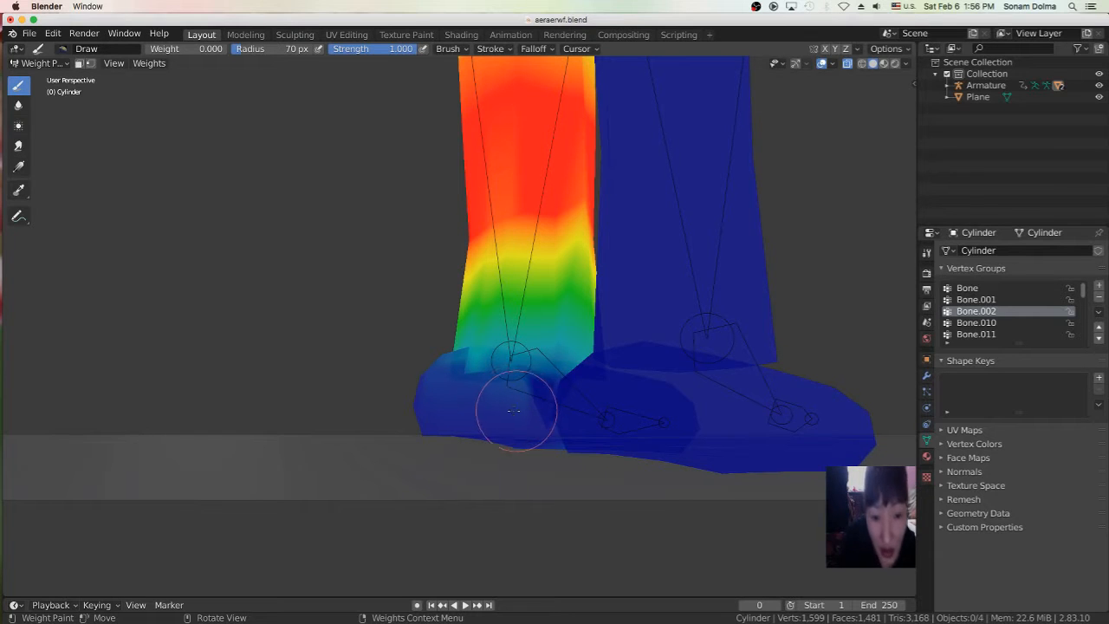
middle_drag(530, 398, 507, 427)
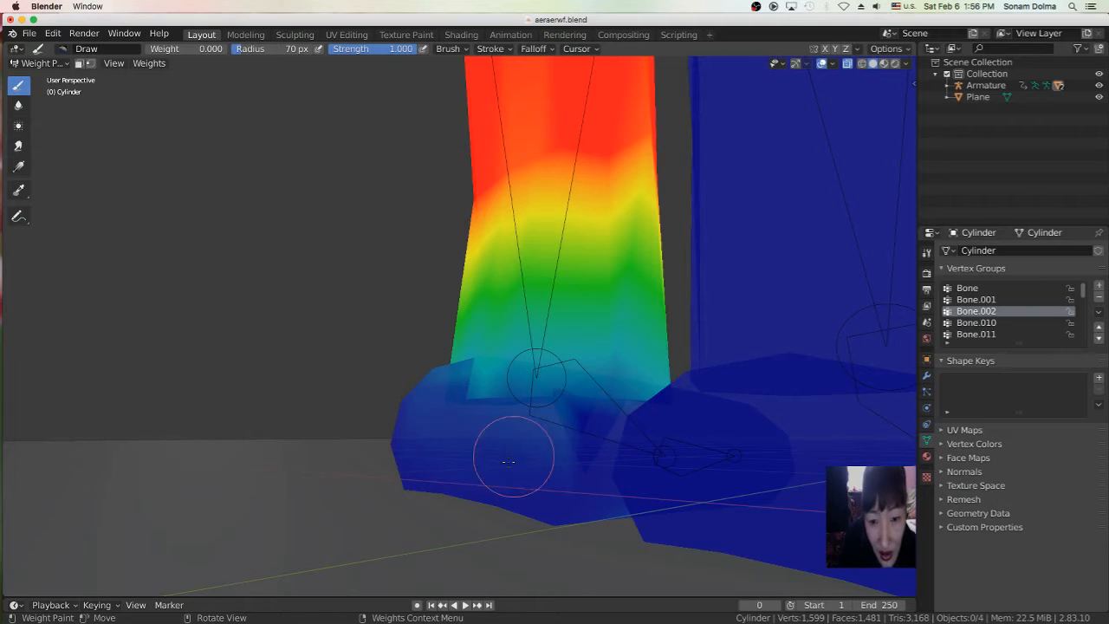
scroll(509, 461, up, 3)
scroll(472, 477, down, 3)
mouse_move(626, 440)
middle_down()
mouse_move(396, 458)
mouse_move(521, 488)
mouse_move(507, 433)
middle_up()
scroll(511, 394, up, 2)
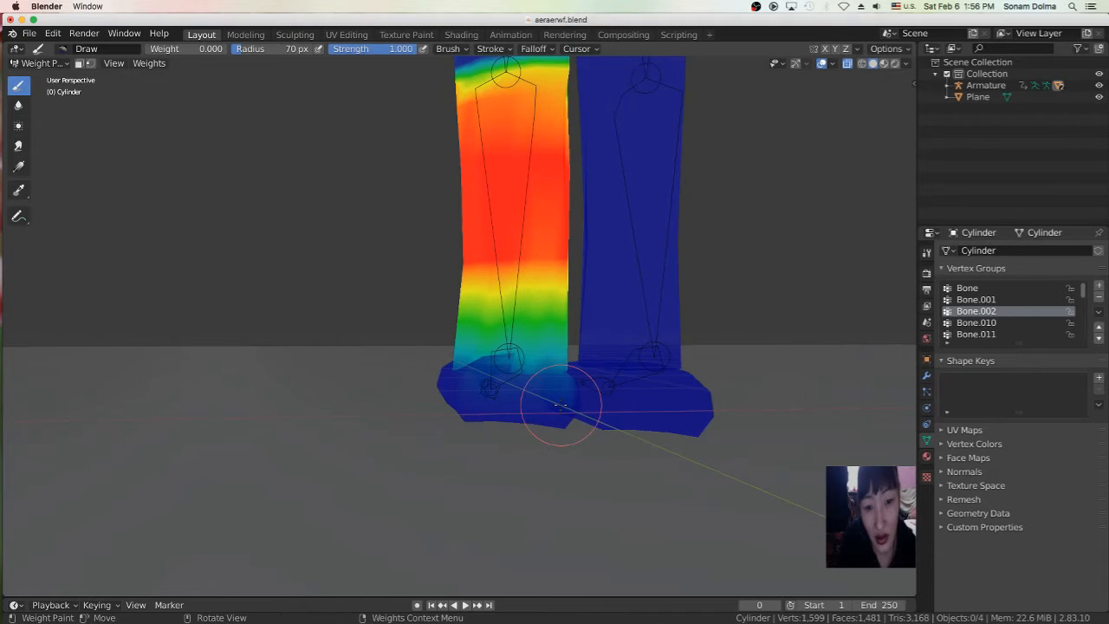
middle_drag(488, 430, 465, 374)
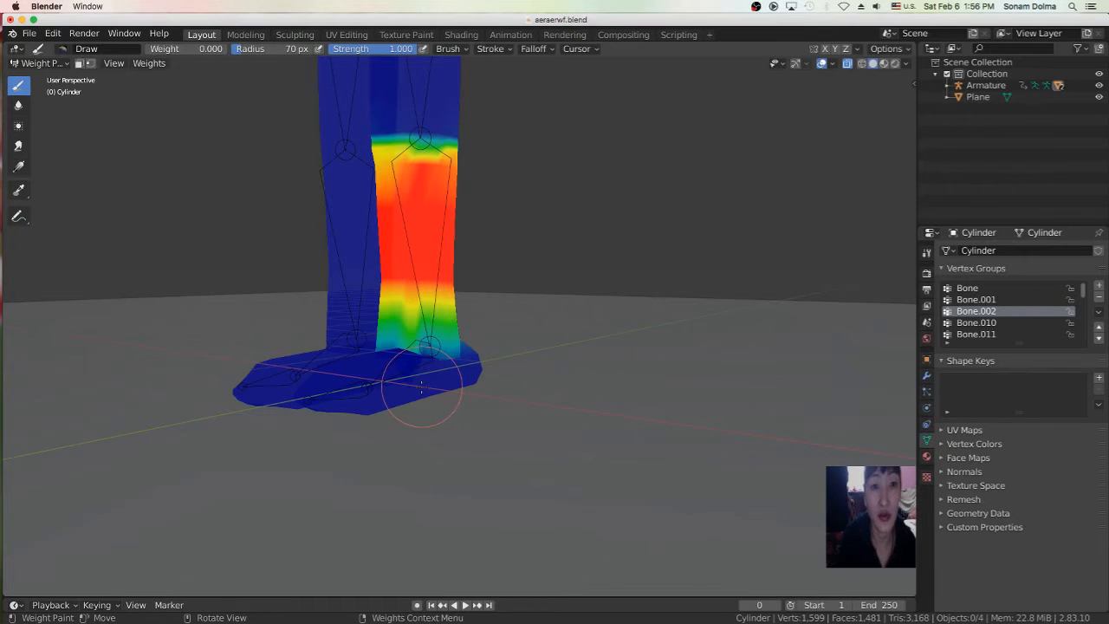
Step: Make Bone.010 the active vertex group for weight painting the ankle and foot
middle_drag(466, 385, 527, 286)
scroll(520, 309, up, 2)
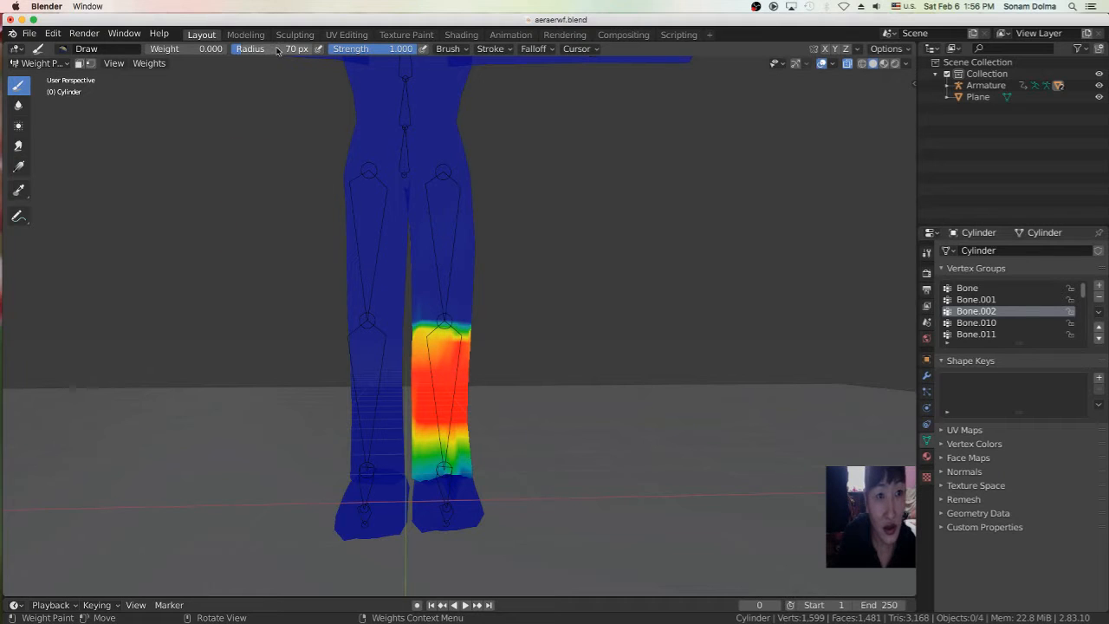
scroll(389, 205, up, 1)
scroll(465, 243, down, 2)
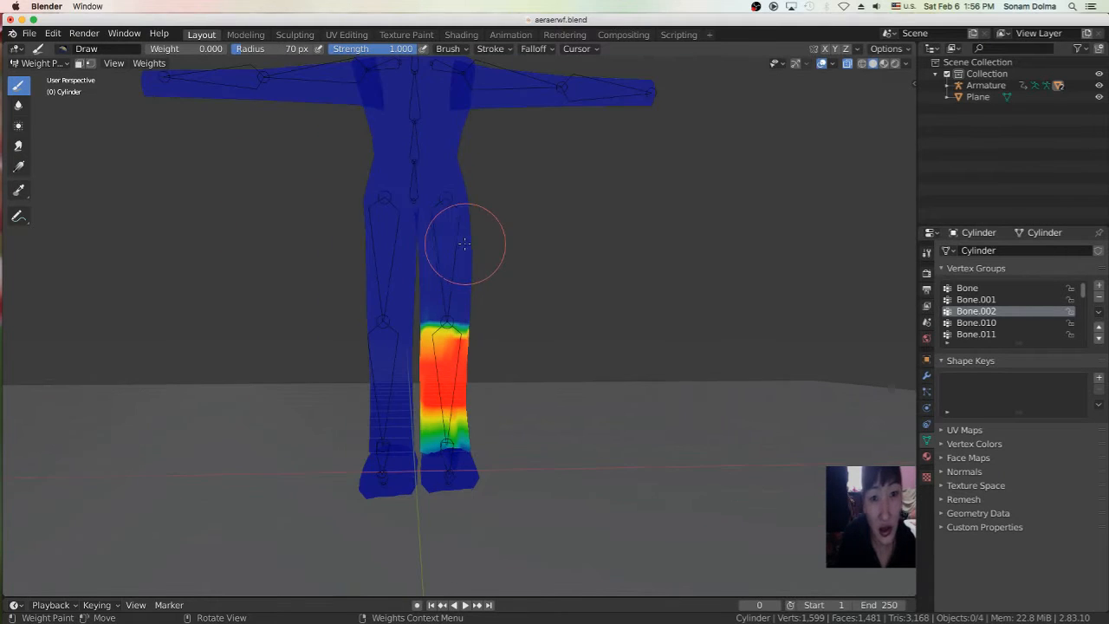
middle_drag(492, 251, 527, 247)
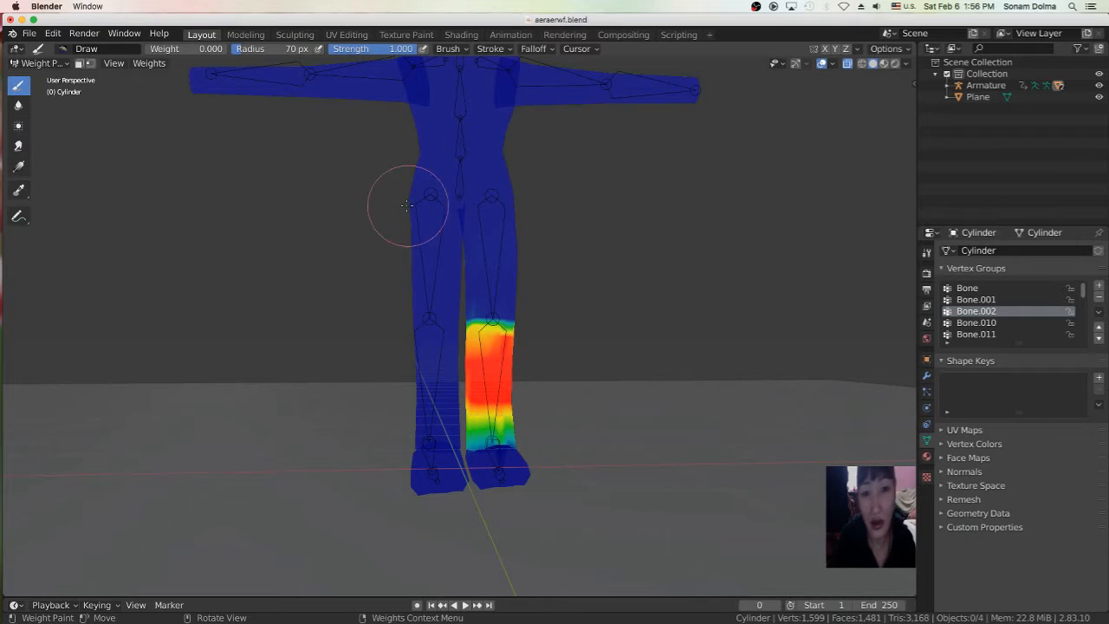
click(978, 323)
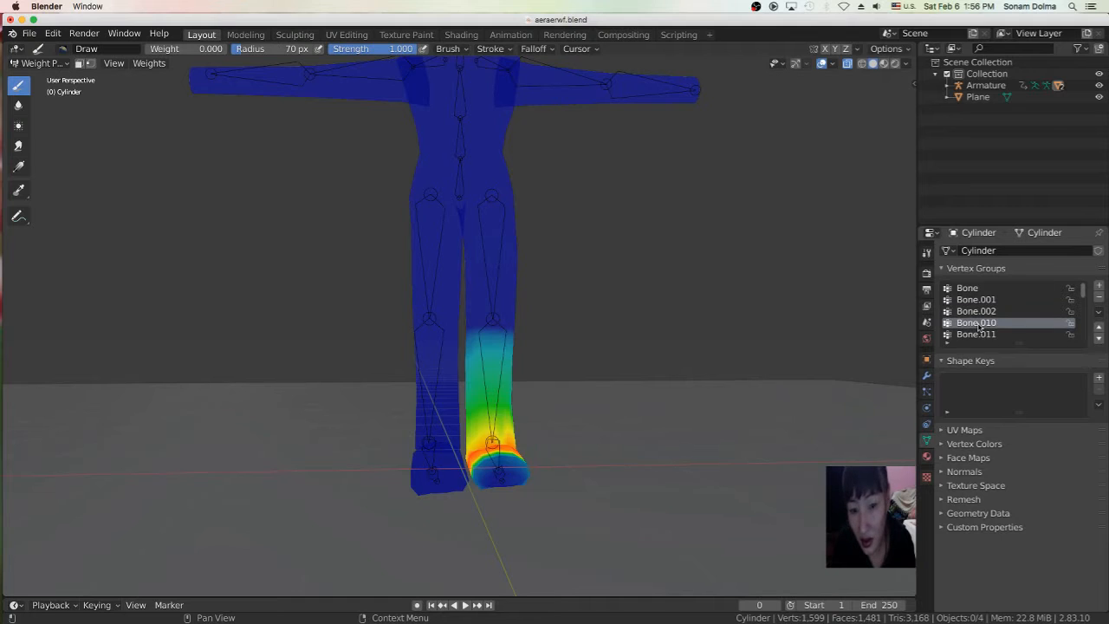
mouse_move(690, 366)
middle_down()
mouse_move(546, 382)
mouse_move(557, 385)
mouse_move(582, 246)
middle_up()
scroll(547, 382, up, 2)
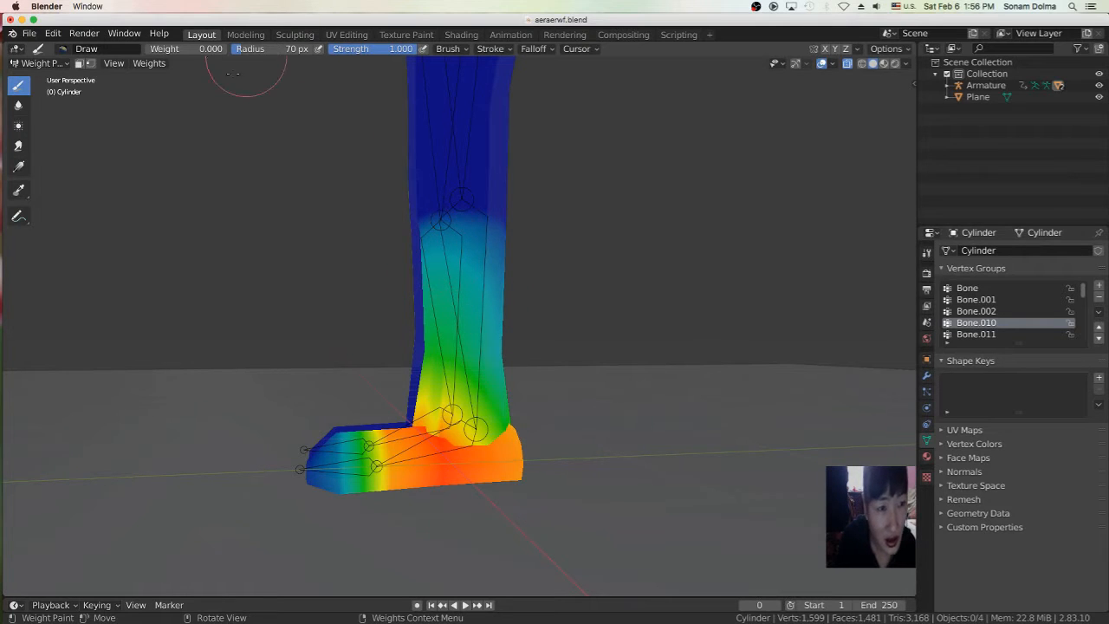
Step: Erase Bone.010's weight from the shin, calf and inner side of the lower leg with brush weight 0.000
mouse_move(440, 260)
mouse_down()
mouse_move(402, 317)
mouse_move(493, 273)
mouse_move(440, 232)
mouse_move(539, 247)
mouse_move(408, 317)
mouse_move(465, 322)
mouse_move(478, 335)
mouse_move(480, 316)
mouse_up()
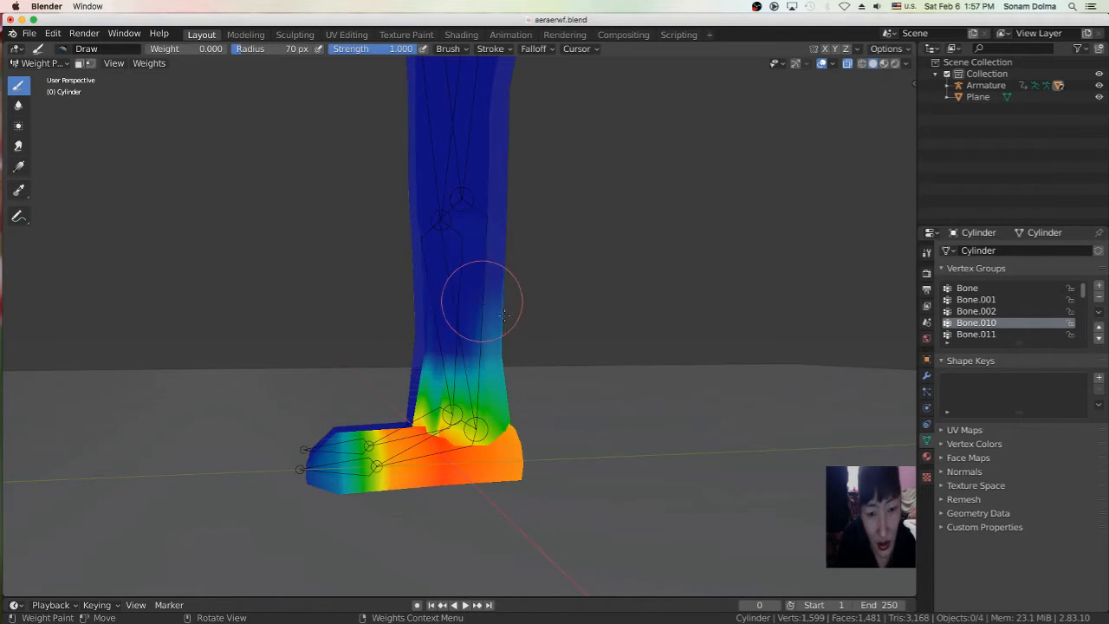
middle_drag(518, 335, 403, 300)
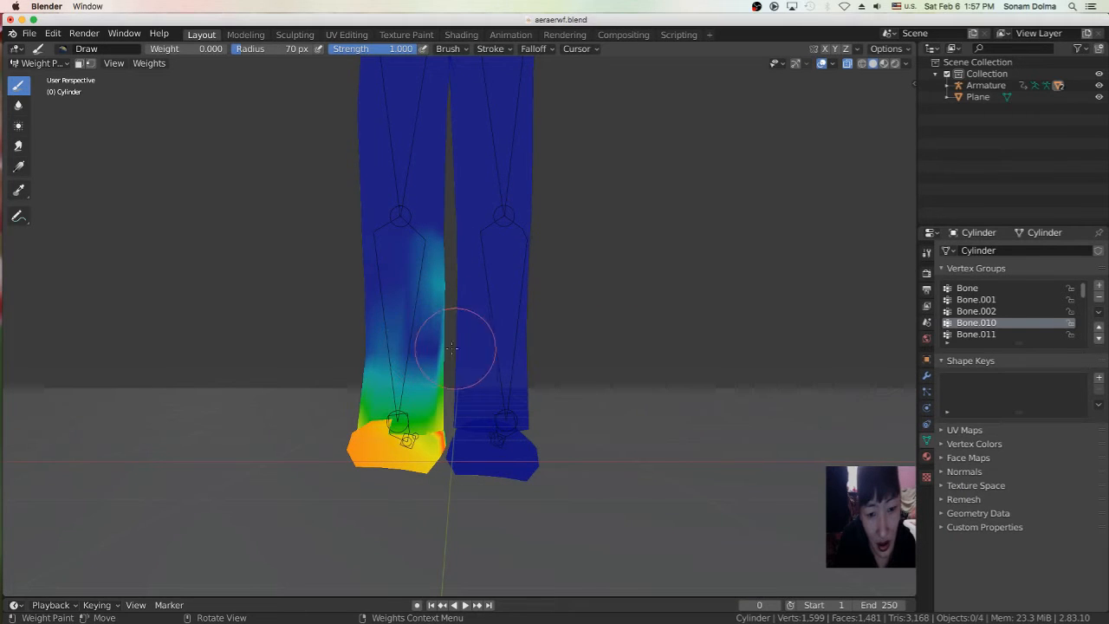
drag(434, 344, 401, 260)
scroll(440, 352, up, 2)
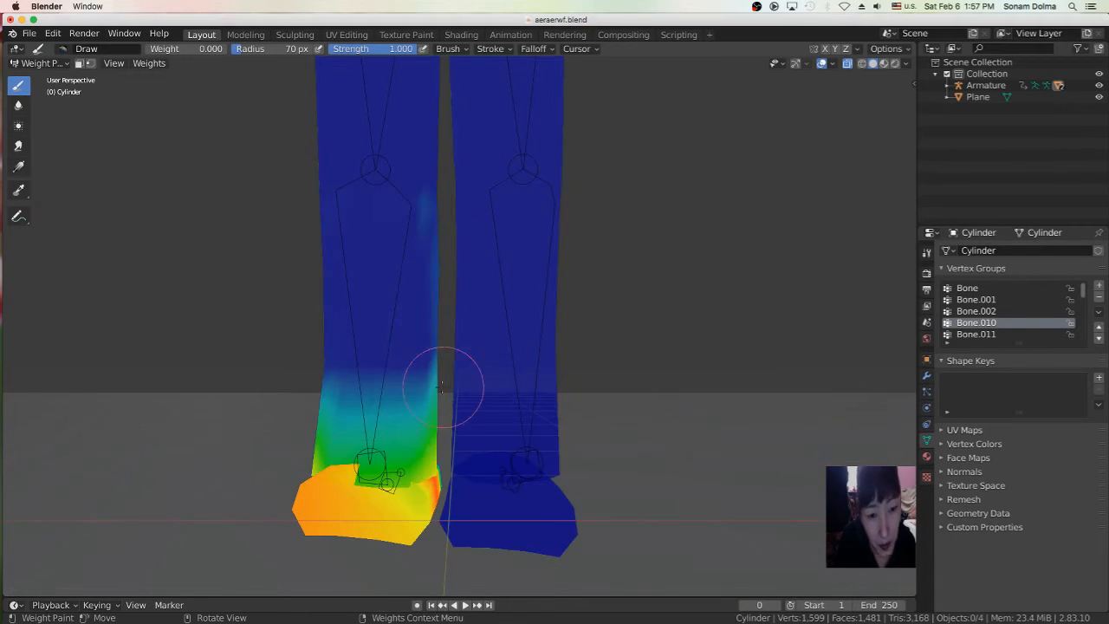
scroll(446, 393, up, 3)
middle_drag(401, 408, 519, 286)
mouse_move(519, 260)
mouse_down()
mouse_move(512, 371)
mouse_move(516, 230)
mouse_up()
scroll(555, 334, down, 4)
mouse_move(437, 303)
middle_down()
mouse_move(482, 340)
mouse_move(466, 302)
mouse_move(407, 303)
mouse_move(396, 353)
mouse_move(424, 304)
middle_up()
scroll(423, 251, up, 5)
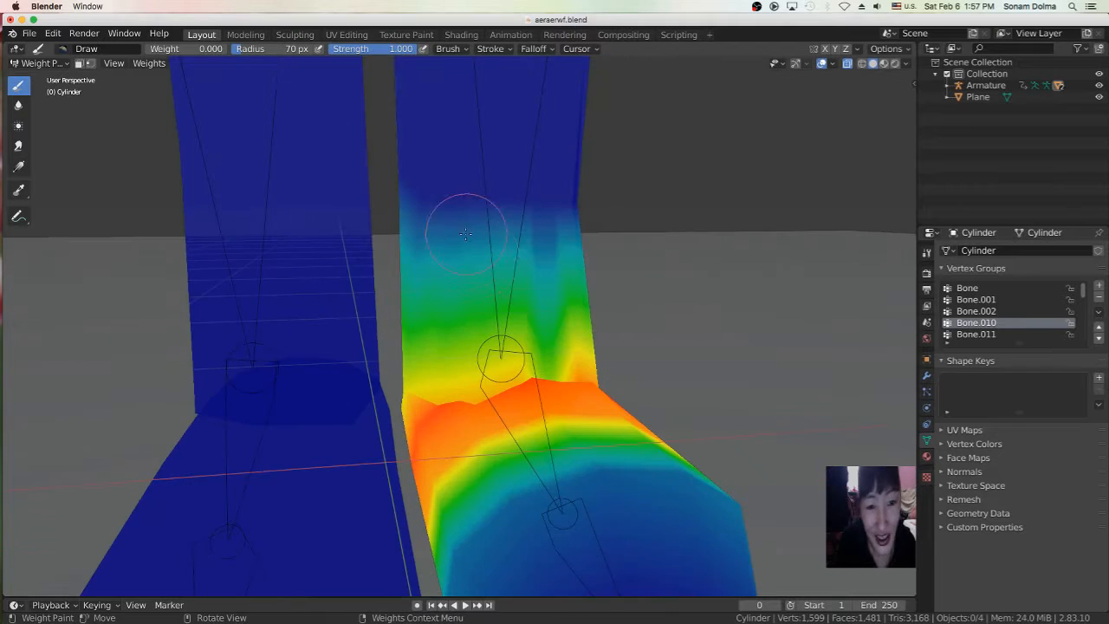
Step: Review the Bone.011 and Bone.003 vertex group weights on the body mesh
scroll(440, 348, down, 6)
click(977, 334)
mouse_move(529, 333)
middle_down()
mouse_move(651, 349)
mouse_move(524, 339)
middle_up()
scroll(985, 309, down, 4)
click(985, 300)
scroll(517, 254, down, 1)
middle_drag(541, 260, 530, 476)
scroll(463, 218, up, 2)
scroll(464, 218, down, 3)
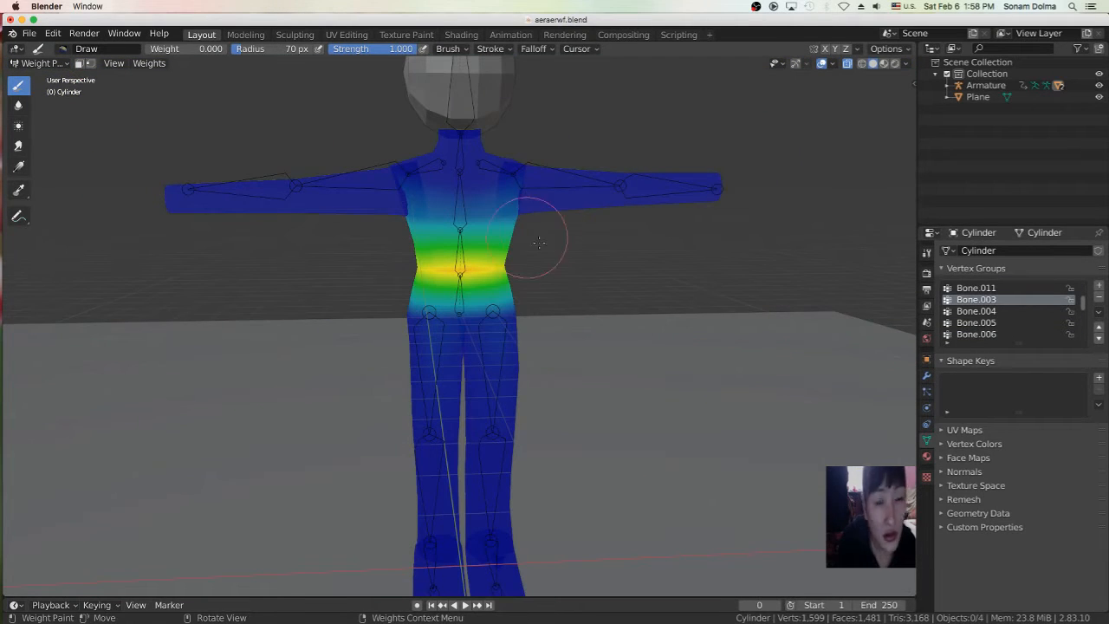
scroll(494, 156, up, 3)
scroll(404, 377, down, 3)
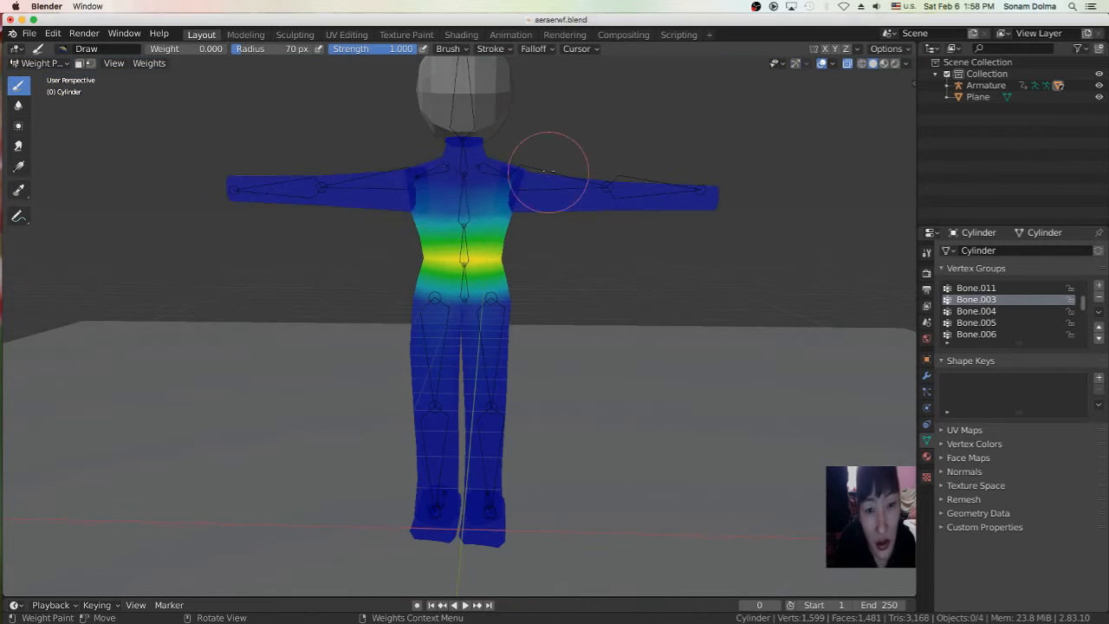
Step: Paint Bone.004 weight onto the centre of the chest, using a 38 px brush and a final brush weight of 0.681
scroll(494, 189, up, 2)
scroll(390, 143, up, 3)
drag(186, 50, 276, 50)
key(f)
click(689, 220)
drag(468, 165, 447, 166)
middle_drag(556, 163, 429, 260)
drag(211, 48, 192, 48)
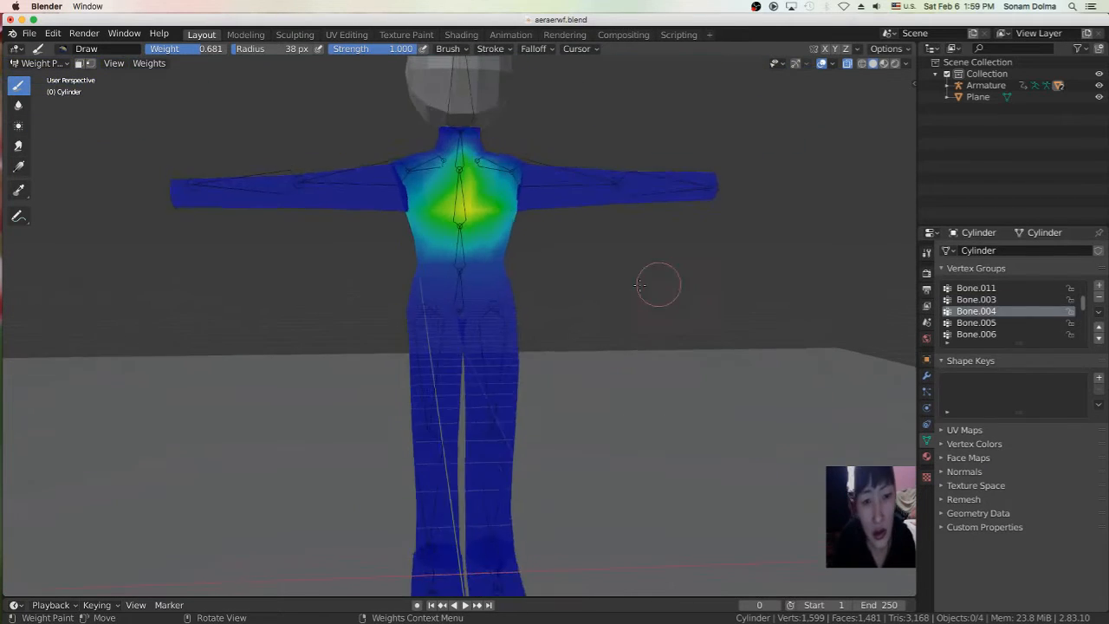
scroll(450, 177, up, 2)
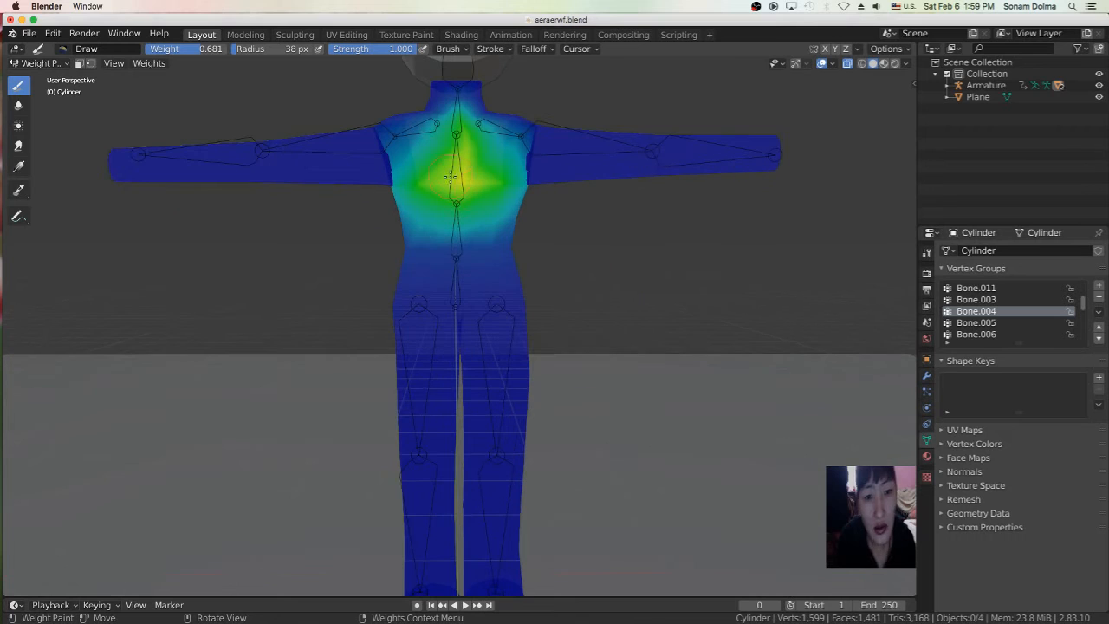
click(457, 174)
Step: Check the upper-body bone weights, including Bone.005, and make Bone.007 the active vertex group
click(976, 322)
scroll(541, 206, up, 2)
mouse_move(524, 251)
middle_down()
mouse_move(518, 259)
mouse_move(586, 279)
mouse_move(525, 286)
middle_up()
scroll(977, 311, down, 2)
click(976, 311)
middle_drag(598, 323, 528, 326)
click(976, 322)
Step: Try erasing Bone.007's weight across the torso with brush weight 0.000 and a 108 px radius, and undo the last stroke
scroll(588, 332, down, 2)
drag(200, 50, 144, 49)
drag(269, 50, 280, 49)
mouse_move(513, 314)
mouse_down()
mouse_move(485, 329)
mouse_move(470, 312)
mouse_move(356, 279)
mouse_up()
middle_drag(356, 278, 433, 316)
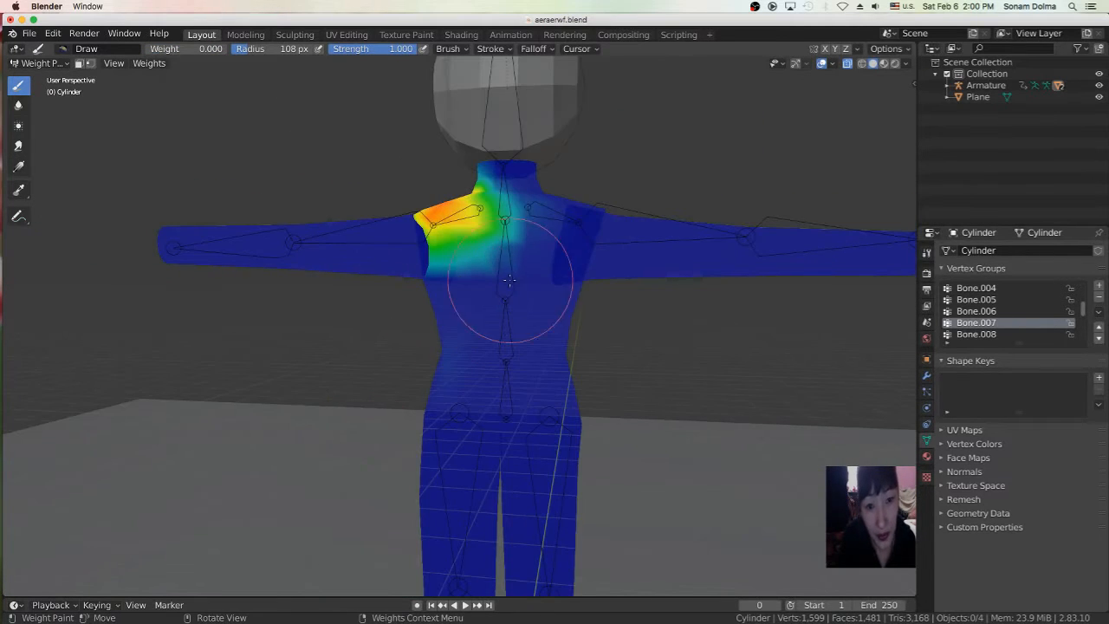
mouse_move(574, 210)
middle_down()
mouse_move(389, 254)
mouse_move(450, 314)
mouse_move(424, 355)
mouse_move(401, 303)
middle_up()
click(53, 33)
click(67, 46)
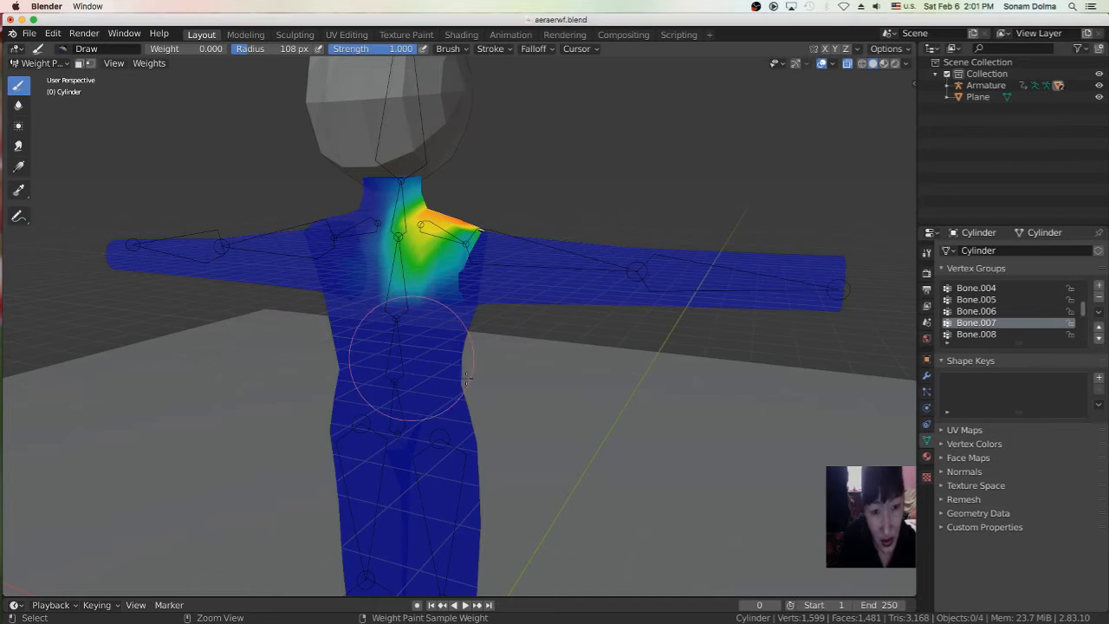
Step: Paint Bone.007 weight over the left shoulder and side of the chest with a 48 px brush, finishing at weight 0.965
middle_drag(407, 364, 463, 326)
scroll(483, 311, up, 4)
drag(194, 49, 236, 50)
key(f)
click(388, 146)
drag(559, 251, 558, 136)
drag(187, 50, 225, 50)
mouse_move(526, 143)
mouse_down()
mouse_move(572, 147)
mouse_move(569, 130)
mouse_up()
scroll(538, 208, down, 3)
mouse_move(538, 209)
middle_down()
mouse_move(547, 482)
mouse_move(520, 217)
middle_up()
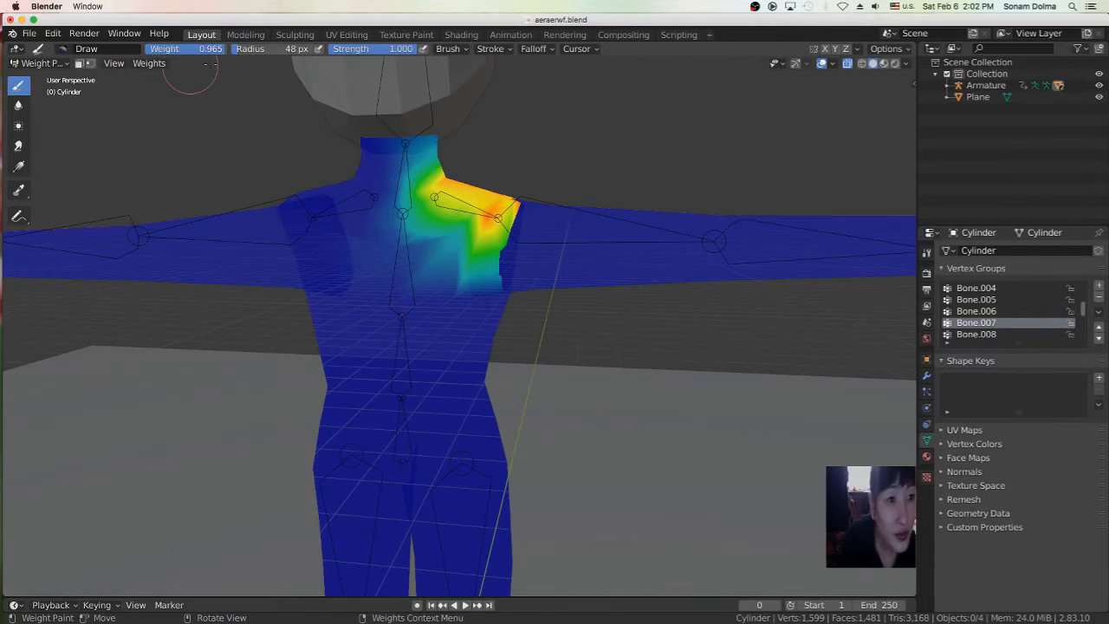
Step: Make Bone.008 active, set the brush weight to 0.000, and erase its weight around the front of the left shoulder joint
drag(193, 50, 116, 59)
mouse_move(479, 285)
middle_down()
mouse_move(499, 212)
mouse_move(641, 234)
middle_up()
ctrl+click(573, 238)
mouse_move(607, 325)
middle_down()
mouse_move(621, 334)
mouse_move(564, 342)
middle_up()
scroll(606, 343, up, 2)
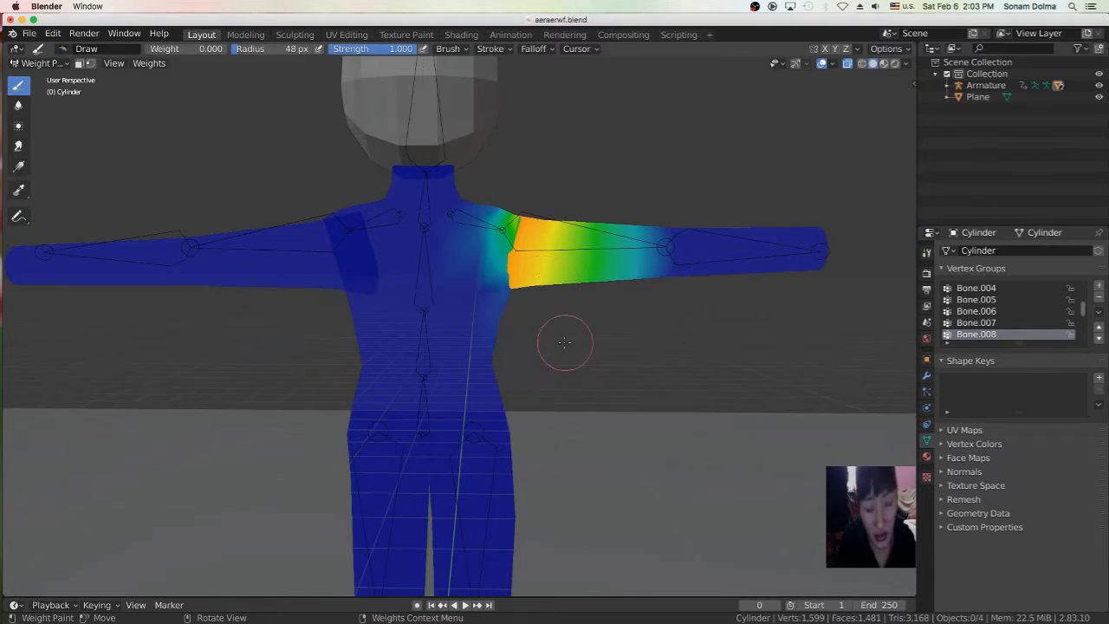
drag(522, 243, 510, 268)
Step: Erase Bone.008's remaining weight from the back of the left shoulder and the armpit with a 68 px brush
middle_drag(518, 208, 416, 267)
mouse_move(413, 270)
mouse_down()
mouse_move(413, 225)
mouse_move(405, 246)
mouse_move(387, 163)
mouse_up()
scroll(372, 253, up, 3)
middle_drag(387, 164, 567, 170)
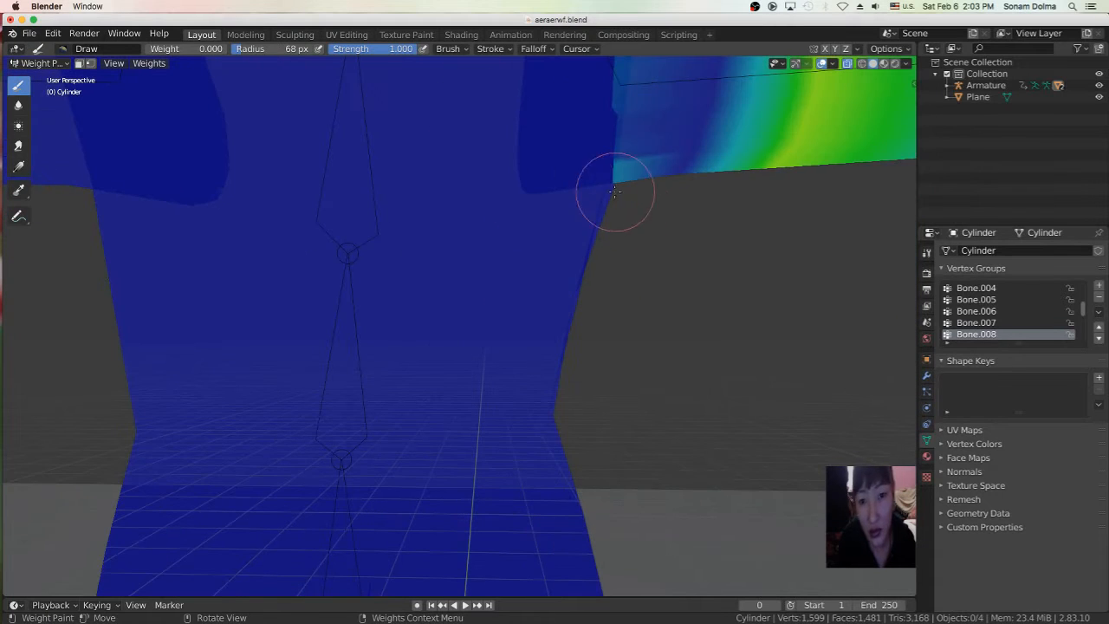
scroll(827, 80, down, 6)
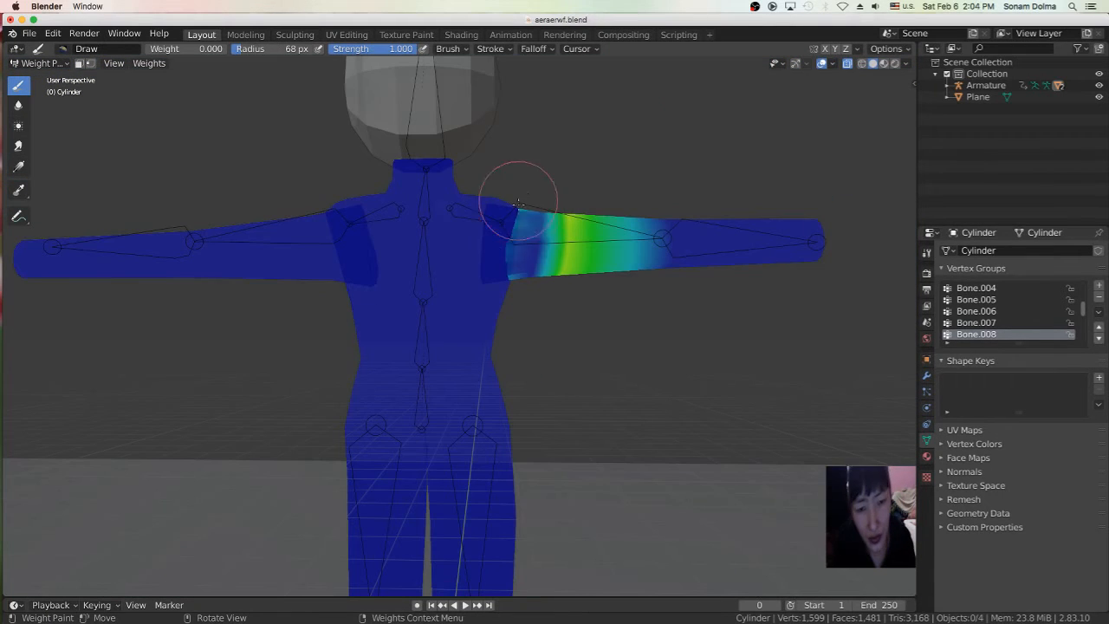
middle_drag(517, 212, 412, 227)
scroll(411, 229, up, 3)
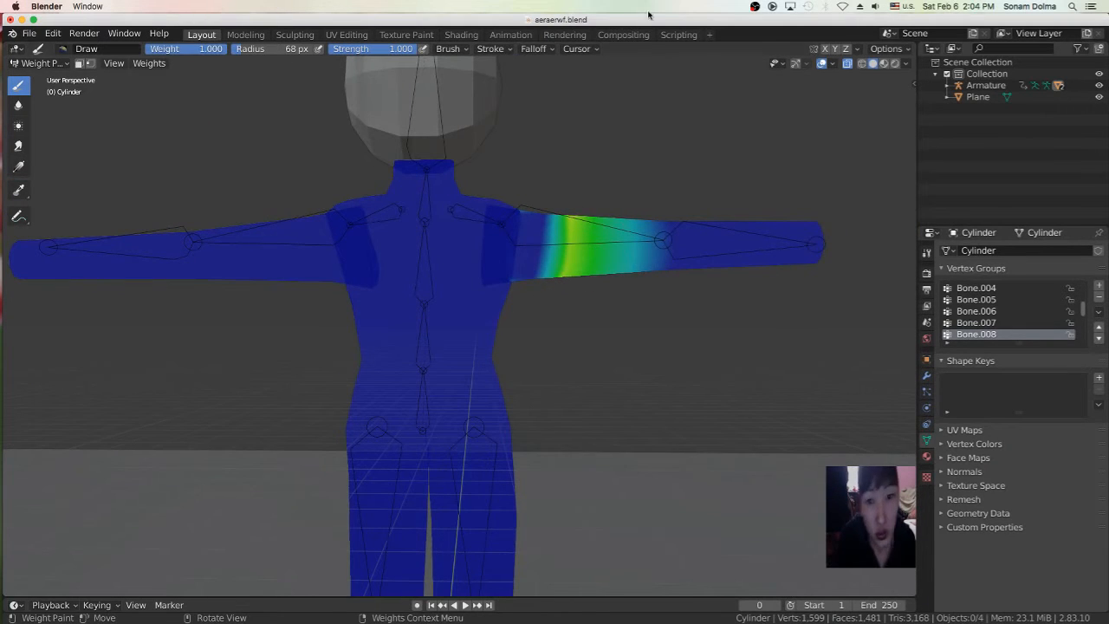
Step: Paint Bone.008 weight along the left upper arm with brush weight 1.000
drag(598, 246, 624, 245)
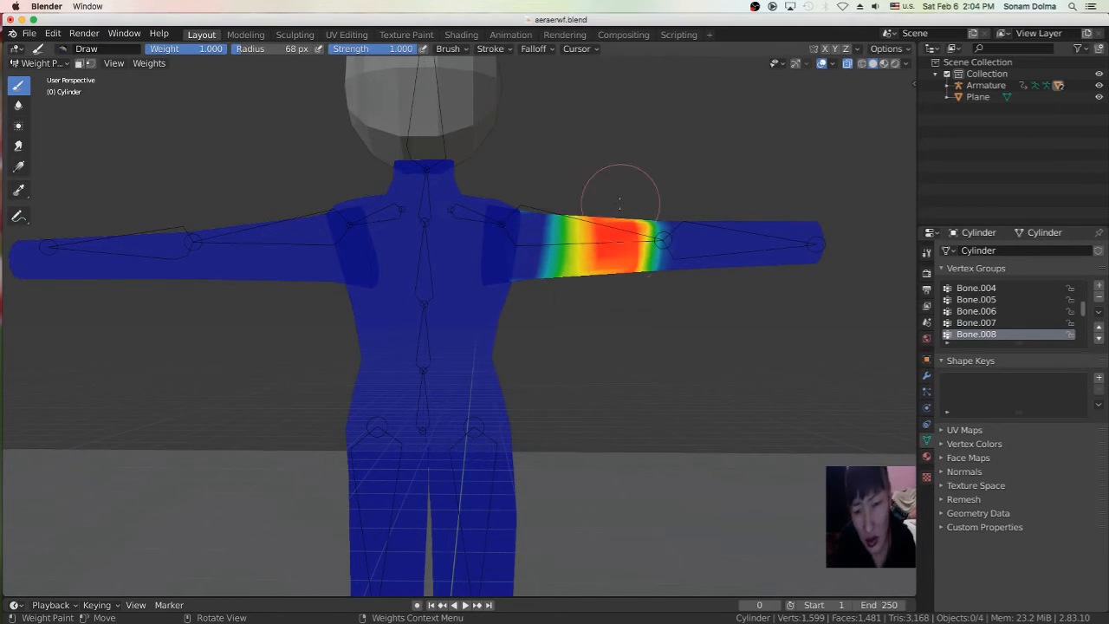
mouse_move(582, 279)
middle_down()
mouse_move(713, 321)
mouse_move(383, 266)
mouse_move(557, 297)
middle_up()
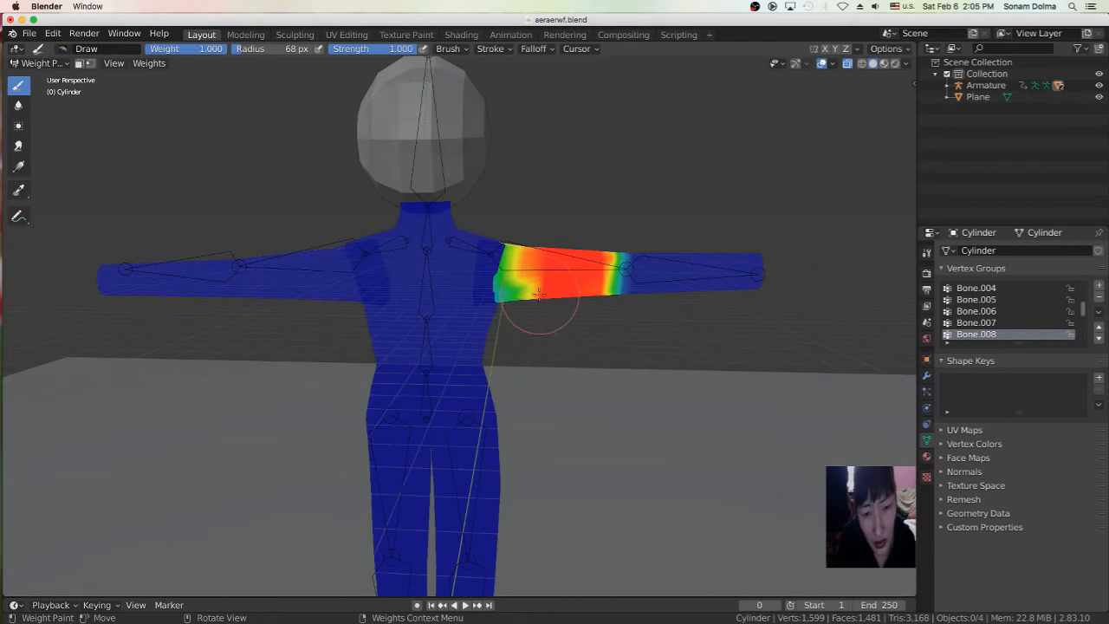
scroll(611, 280, up, 2)
scroll(523, 296, down, 2)
Step: Make Bone.007 active and paint its weight at 0.444 around the left shoulder joint, including the back
ctrl+click(506, 265)
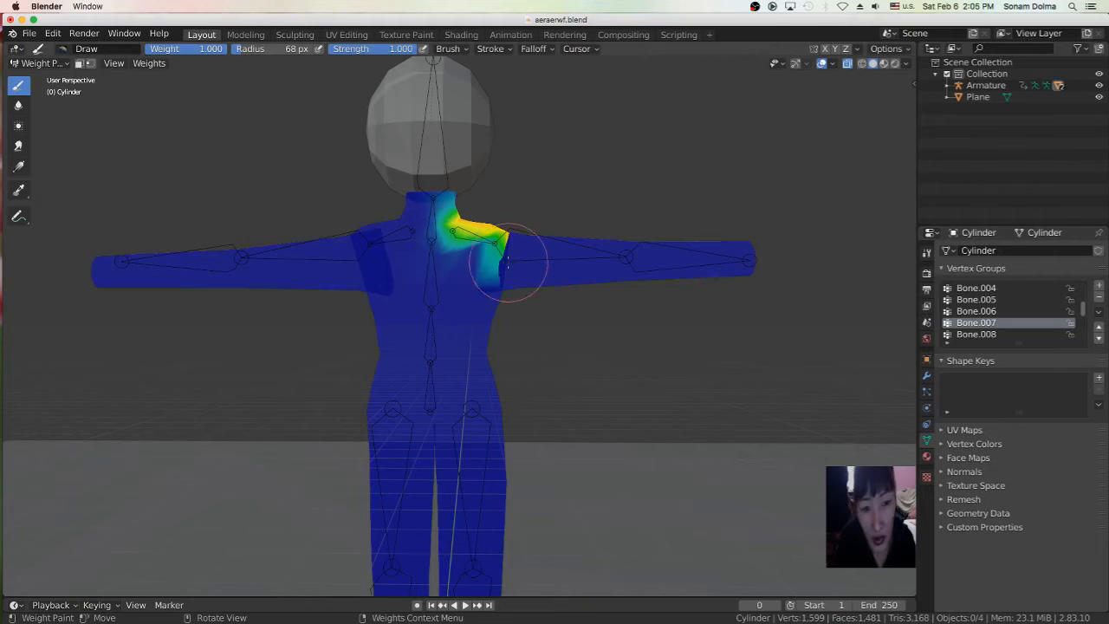
middle_drag(505, 232, 407, 258)
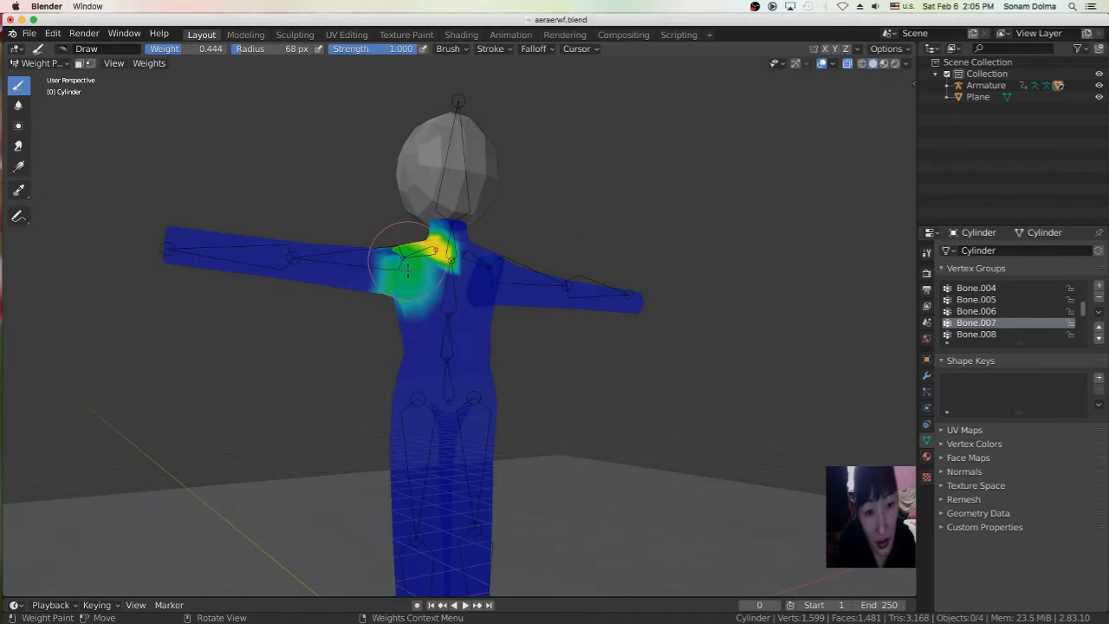
scroll(383, 248, up, 4)
mouse_move(433, 260)
middle_down()
mouse_move(588, 272)
mouse_move(389, 245)
middle_up()
Step: Set the brush weight to 0.000 and erase Bone.007's weight from the left upper arm
key(shift+x)
scroll(496, 237, down, 4)
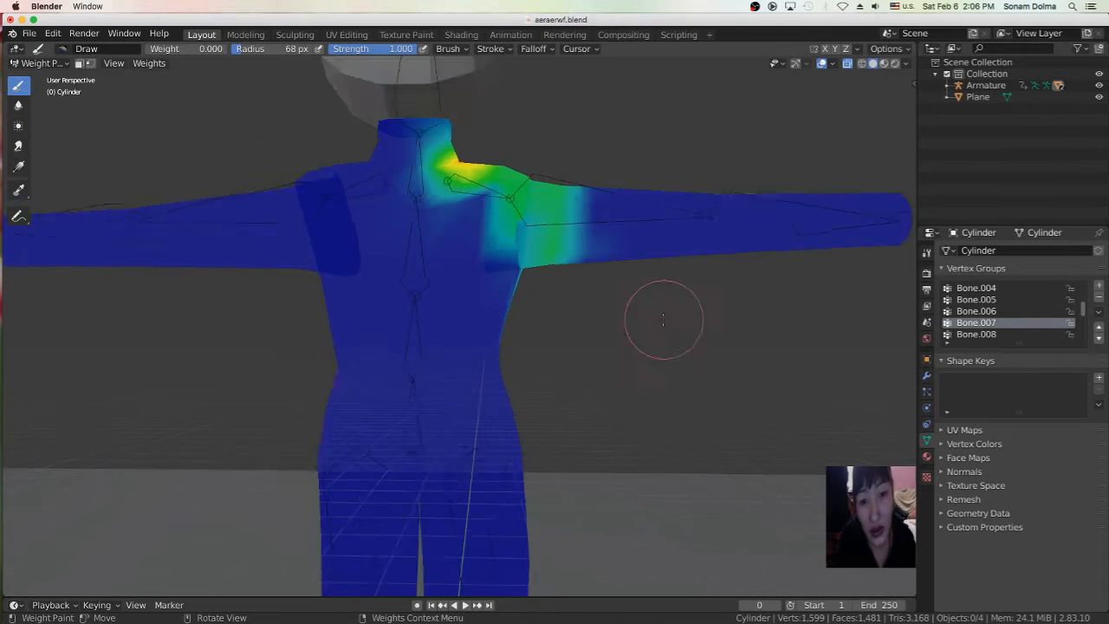
scroll(501, 282, up, 2)
middle_drag(558, 262, 452, 381)
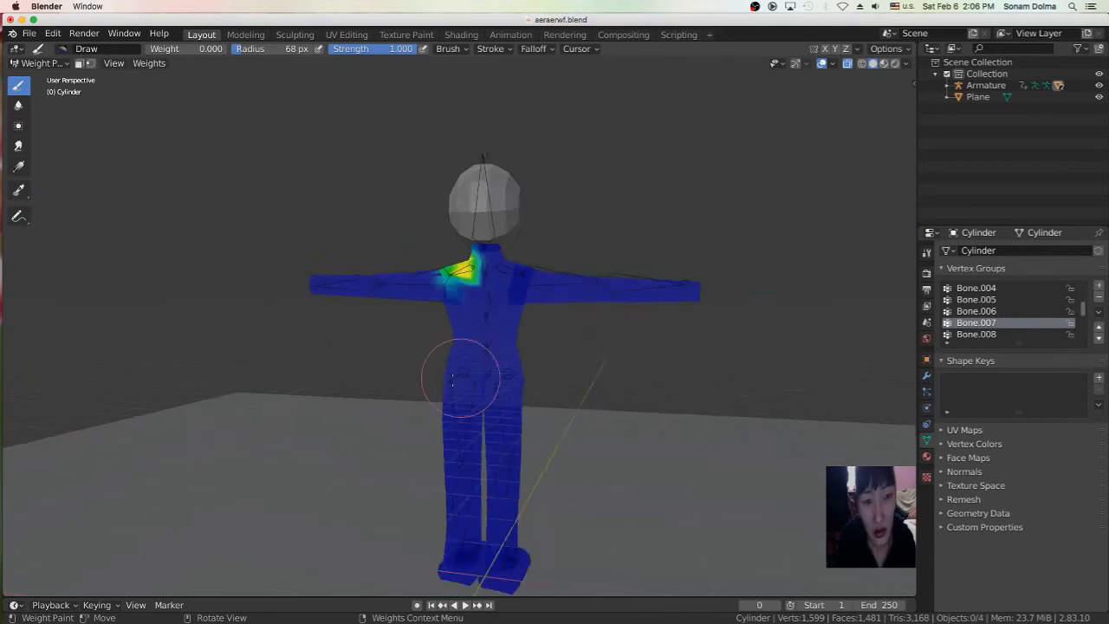
Step: Paint Bone.007 weight at 1.000 over the front and back of the left shoulder with a 51 px brush
scroll(438, 220, up, 4)
scroll(495, 212, up, 1)
key(f)
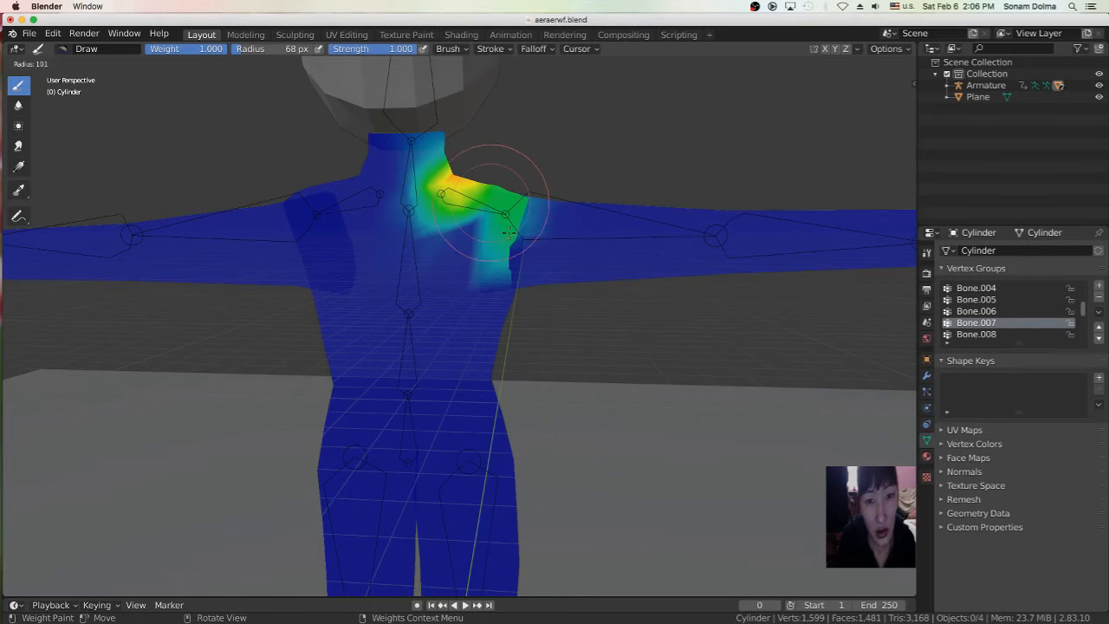
click(502, 227)
drag(455, 256, 475, 224)
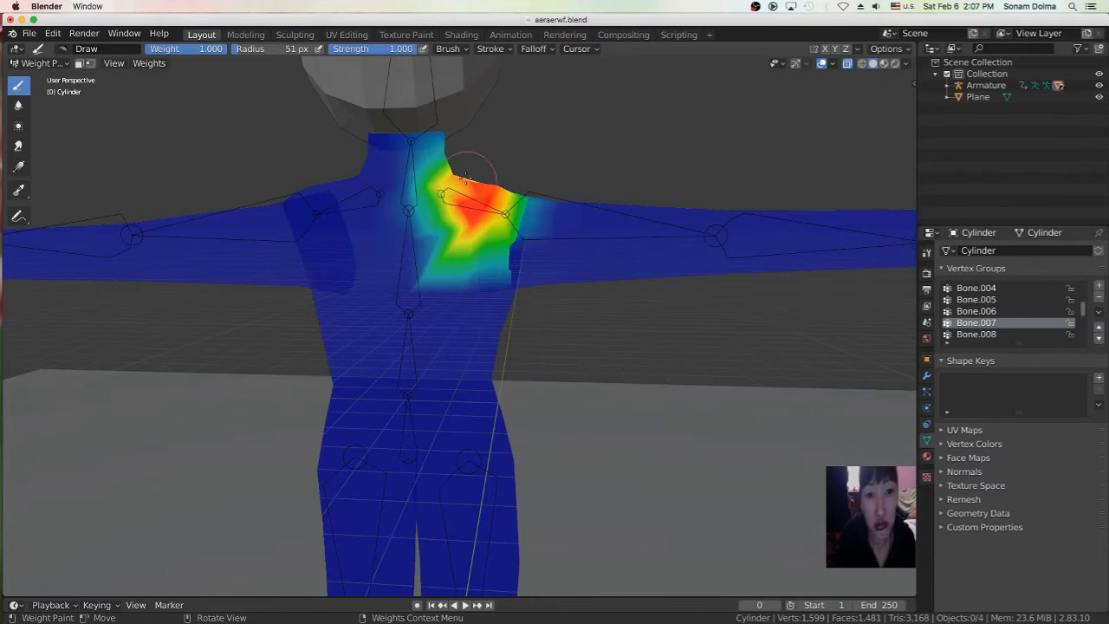
scroll(562, 324, down, 3)
middle_drag(562, 323, 396, 361)
scroll(396, 361, up, 5)
mouse_move(443, 123)
mouse_down()
mouse_move(374, 118)
mouse_move(398, 152)
mouse_up()
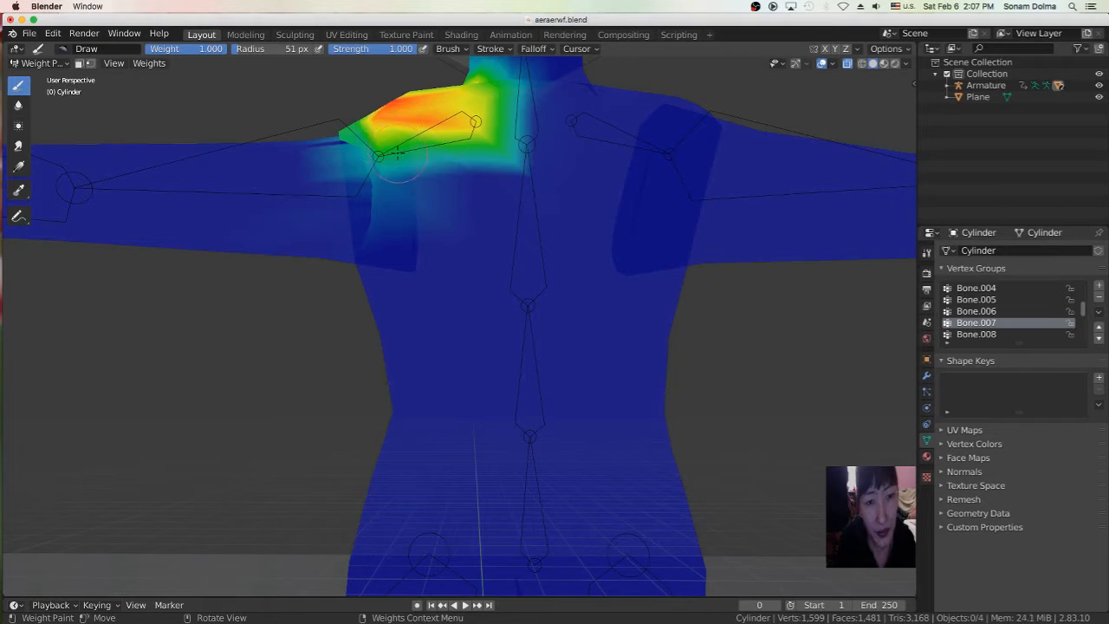
Step: Make Bone.009 active and erase its weight from the left upper arm with a 90 px brush at weight 0.000
scroll(398, 153, down, 4)
middle_drag(398, 152, 601, 395)
click(985, 334)
scroll(985, 333, down, 3)
click(983, 311)
scroll(643, 334, down, 1)
scroll(663, 369, up, 1)
key(f)
click(695, 371)
drag(217, 49, 144, 49)
mouse_move(600, 241)
mouse_down()
mouse_move(522, 299)
mouse_move(618, 195)
mouse_move(627, 222)
mouse_up()
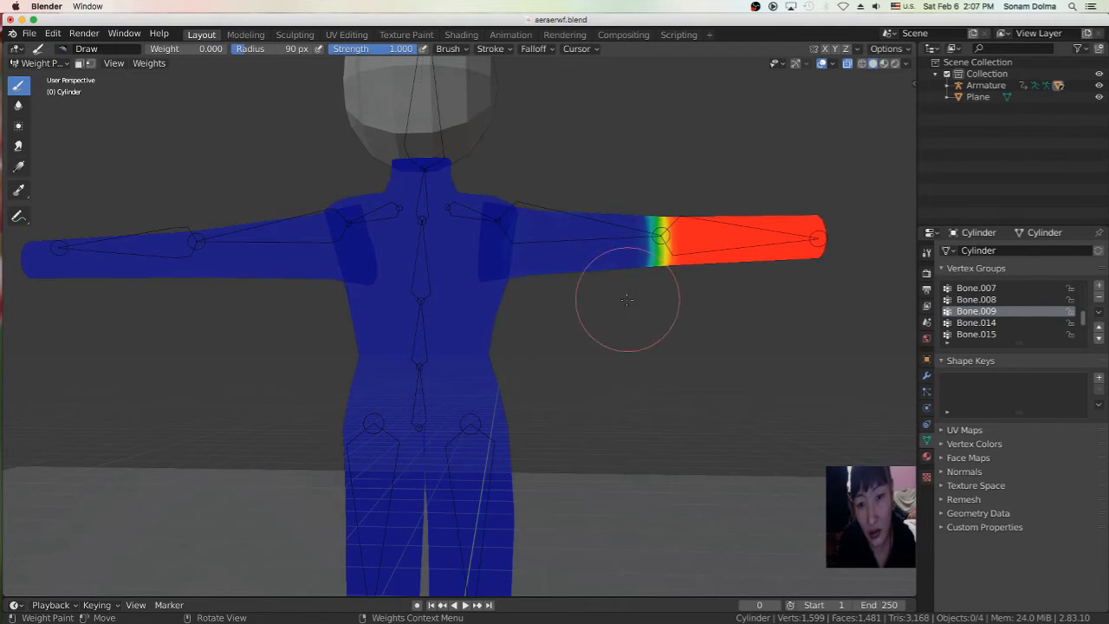
Step: Erase Bone.009's weight at the left forearm's end and from the back of the upper arm
scroll(841, 275, up, 1)
drag(864, 247, 752, 233)
scroll(831, 259, down, 2)
middle_drag(753, 233, 416, 259)
drag(146, 263, 182, 272)
drag(393, 269, 338, 273)
mouse_move(339, 272)
middle_down()
mouse_move(545, 338)
mouse_move(529, 308)
middle_up()
Step: Set the brush weight to 0.465 and paint Bone.009 weight on the end of the left forearm
drag(185, 50, 225, 52)
drag(756, 281, 745, 269)
mouse_move(746, 270)
middle_down()
mouse_move(675, 316)
mouse_move(736, 259)
middle_up()
scroll(736, 260, down, 4)
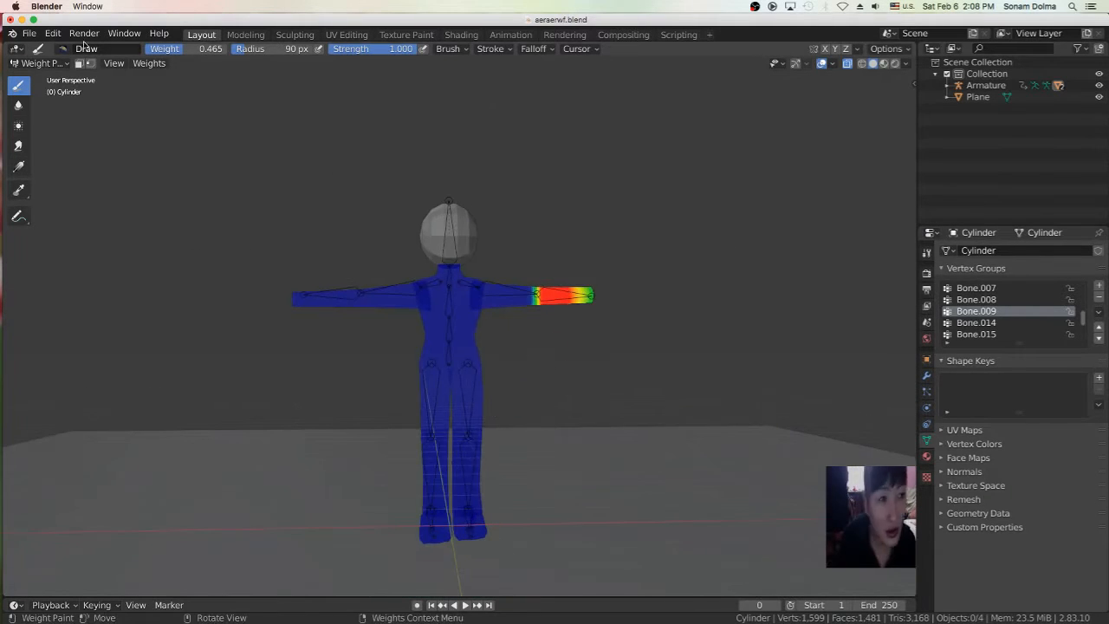
Step: Switch to Object Mode, select the armature and enter Pose Mode
click(42, 63)
click(45, 79)
scroll(87, 103, up, 2)
click(347, 271)
click(41, 64)
click(43, 103)
Step: Rotate the left upper arm and forearm bones to pose the arm hanging down beside the body
click(530, 272)
key(r)
click(556, 377)
click(554, 377)
key(r)
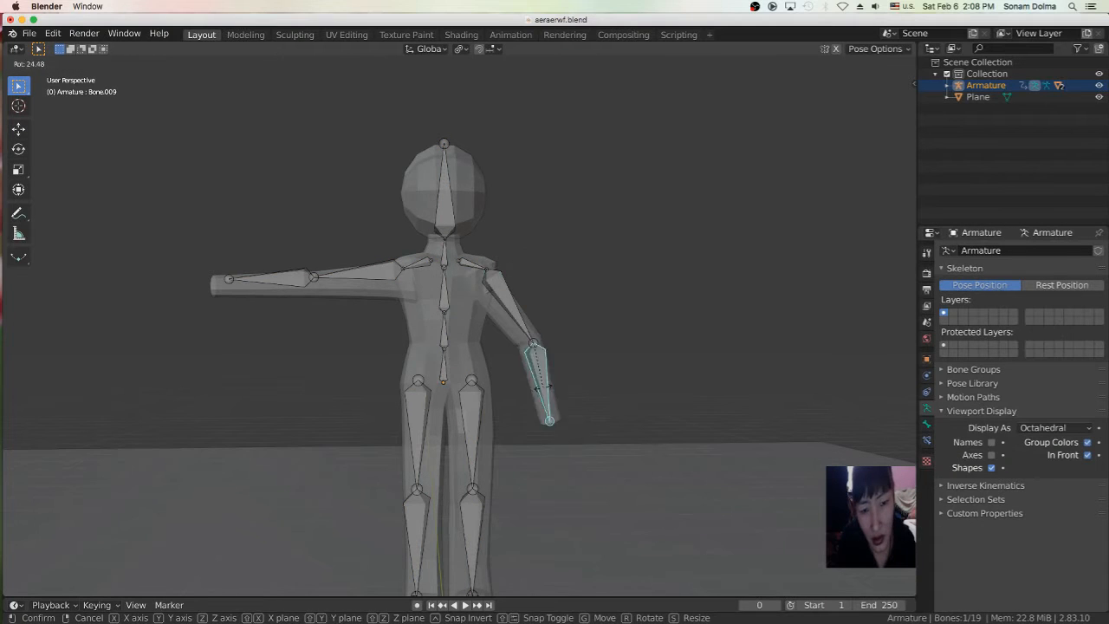
click(537, 392)
click(468, 215)
key(r)
click(605, 384)
Step: Rotate the left thigh and shin bones to raise the leg forward and outward with the knee bent
middle_drag(603, 386, 454, 310)
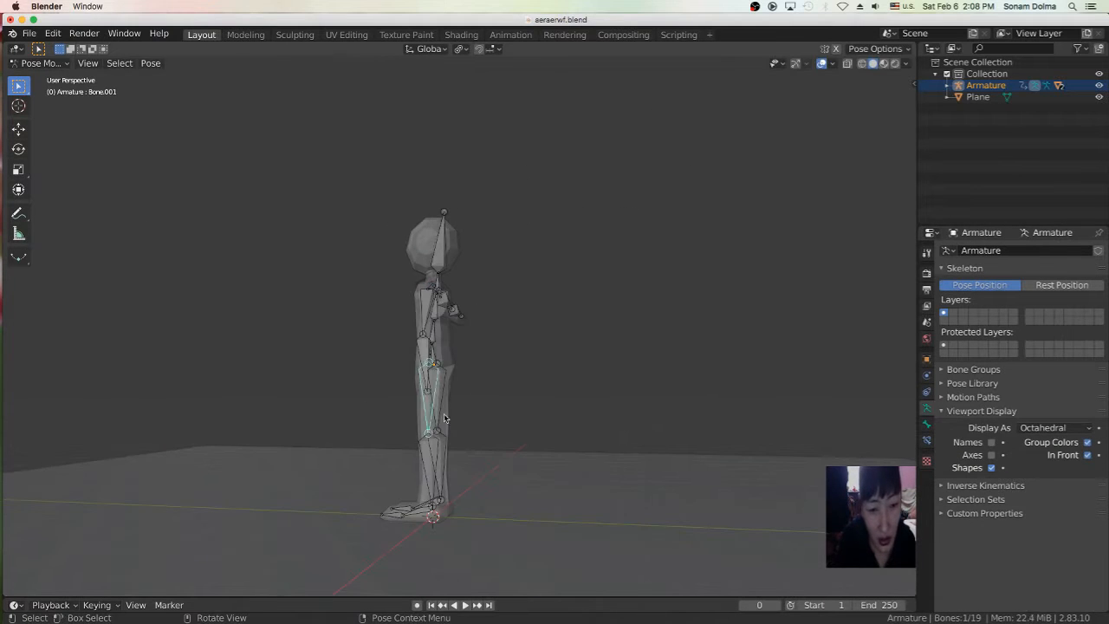
click(424, 402)
key(r)
click(369, 399)
click(322, 378)
key(r)
middle_drag(364, 437, 629, 445)
click(390, 366)
key(r)
middle_drag(346, 403, 589, 450)
key(r)
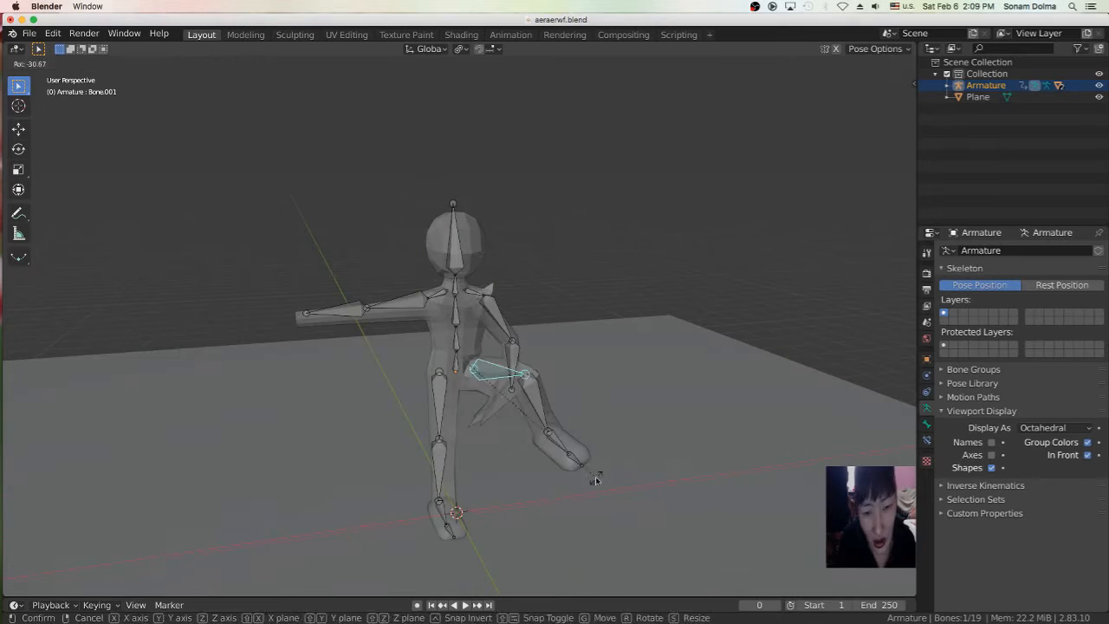
click(589, 475)
Step: Leave Pose Mode, select the body mesh and enter Weight Paint mode with the posed leg in view
click(41, 63)
click(43, 78)
click(470, 333)
click(39, 63)
click(48, 128)
scroll(645, 415, up, 2)
shift+middle_drag(652, 414, 586, 217)
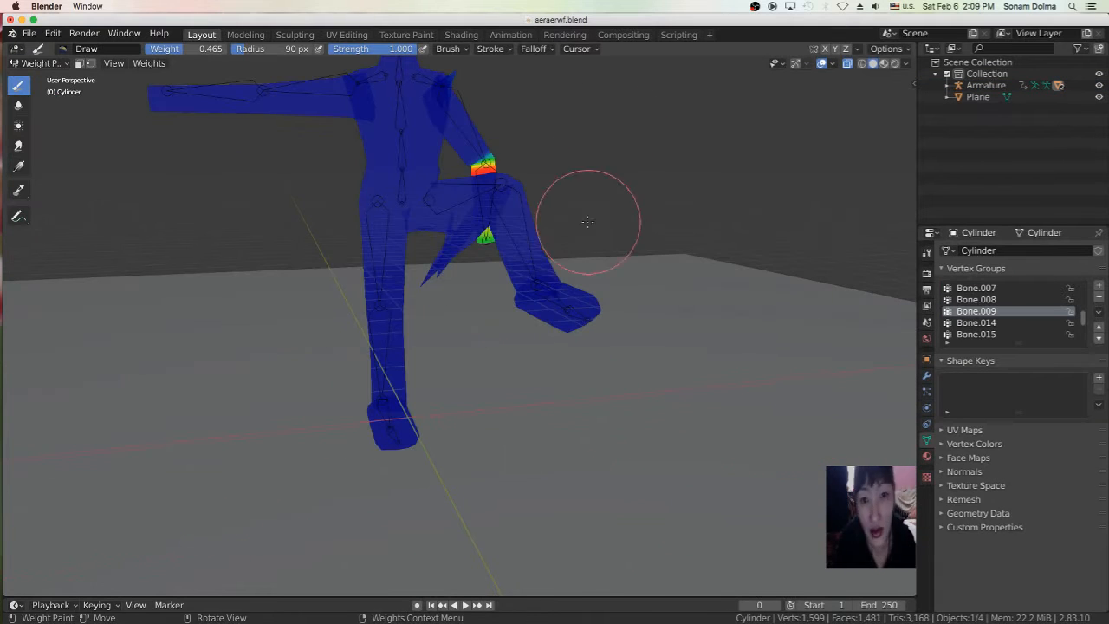
Step: Set the brush weight to 0.000 and make Bone.002 the active vertex group for the bent leg
drag(185, 49, 112, 50)
click(1022, 335)
scroll(996, 320, down, 4)
click(982, 300)
click(979, 301)
scroll(978, 300, up, 9)
click(978, 300)
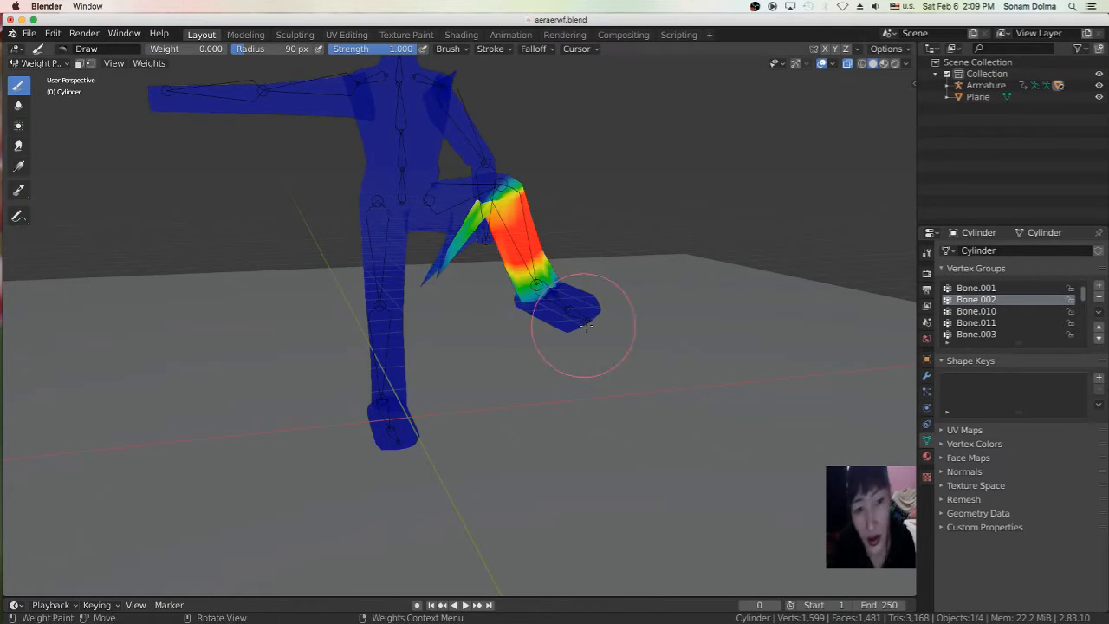
Step: Make Bone.001 the active vertex group, reduce the brush radius to 47 px and paint the raised thigh near the hip
middle_drag(580, 321, 671, 340)
scroll(515, 243, up, 3)
middle_drag(506, 242, 535, 239)
click(981, 288)
middle_drag(641, 298, 550, 315)
drag(164, 49, 210, 50)
key(f)
click(429, 257)
drag(431, 258, 422, 265)
Step: Paint Bone.001 weight along the underside of the raised thigh and up to the knee
scroll(425, 252, up, 4)
middle_drag(428, 151, 480, 208)
scroll(480, 208, down, 3)
drag(480, 208, 536, 159)
drag(598, 90, 615, 83)
mouse_move(610, 97)
middle_down()
mouse_move(494, 87)
mouse_move(589, 74)
middle_up()
drag(516, 122, 504, 151)
Step: Set the brush weight to 1.000 and strengthen Bone.001's influence on the lower side of the thigh
drag(206, 49, 299, 63)
drag(487, 137, 507, 149)
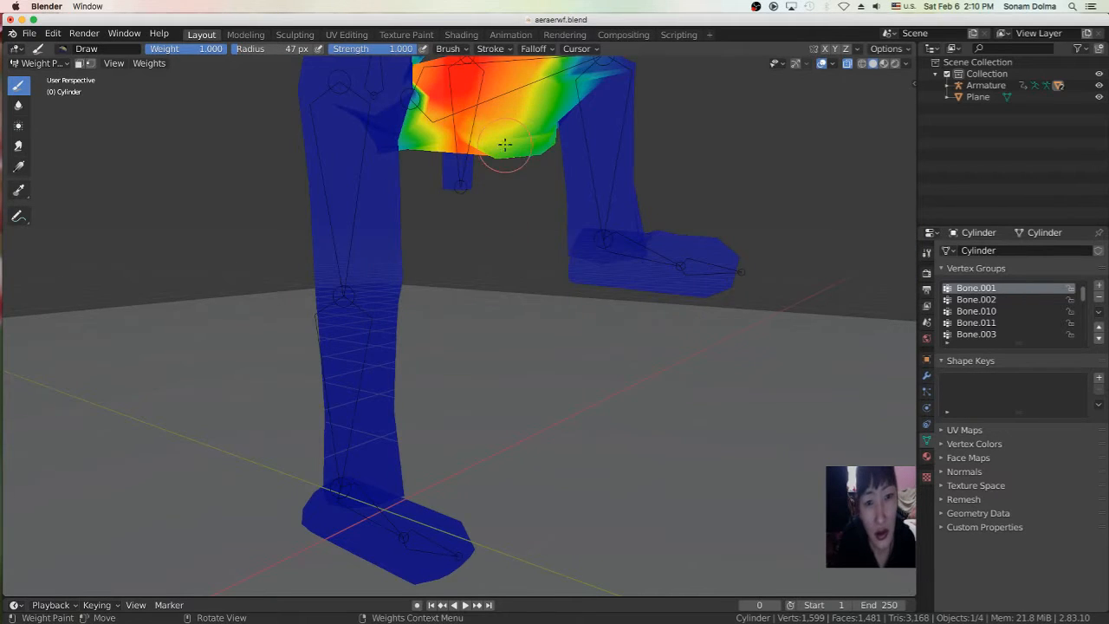
middle_drag(507, 149, 531, 149)
drag(530, 138, 498, 138)
scroll(381, 223, down, 3)
middle_drag(514, 225, 498, 187)
scroll(381, 224, up, 3)
middle_drag(774, 207, 436, 73)
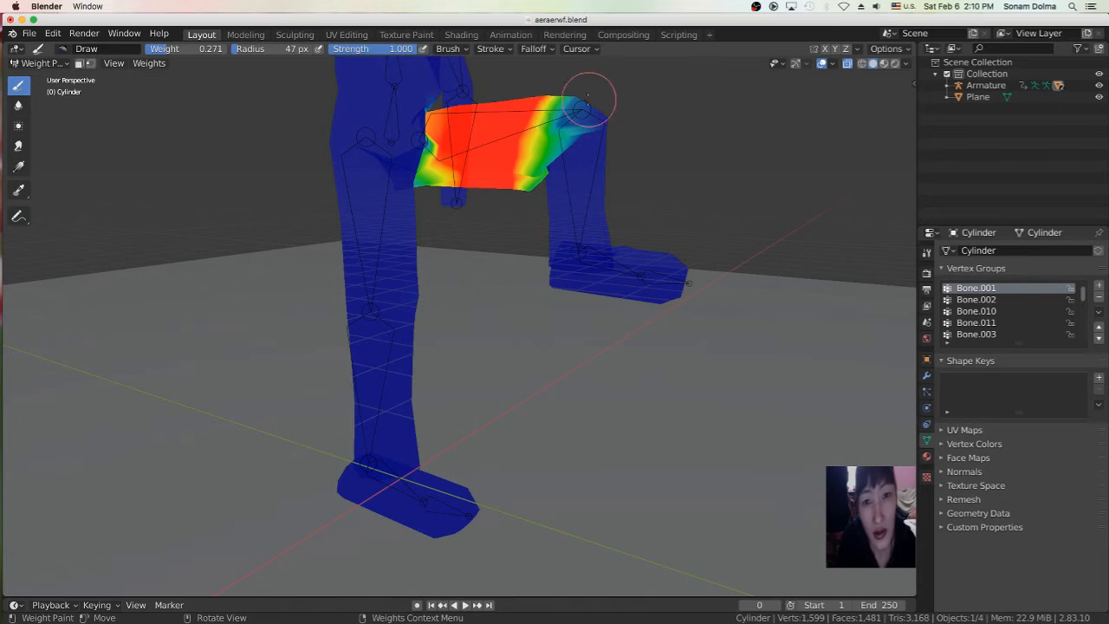
Step: Make Bone.002 the active vertex group and adjust the brush weight while checking the bent leg from several sides
click(977, 299)
mouse_move(513, 211)
middle_down()
mouse_move(549, 182)
mouse_move(384, 136)
mouse_move(321, 87)
mouse_move(279, 204)
mouse_move(216, 107)
middle_up()
drag(161, 50, 251, 50)
mouse_move(286, 129)
middle_down()
mouse_move(433, 110)
mouse_move(425, 193)
mouse_move(193, 99)
mouse_move(344, 258)
mouse_move(555, 178)
middle_up()
drag(197, 49, 119, 57)
mouse_move(503, 204)
middle_down()
mouse_move(519, 198)
mouse_move(440, 260)
mouse_move(421, 173)
mouse_move(403, 265)
middle_up()
Step: Leave Weight Paint mode, select the armature and switch it to Pose Mode
key(ctrl+Tab)
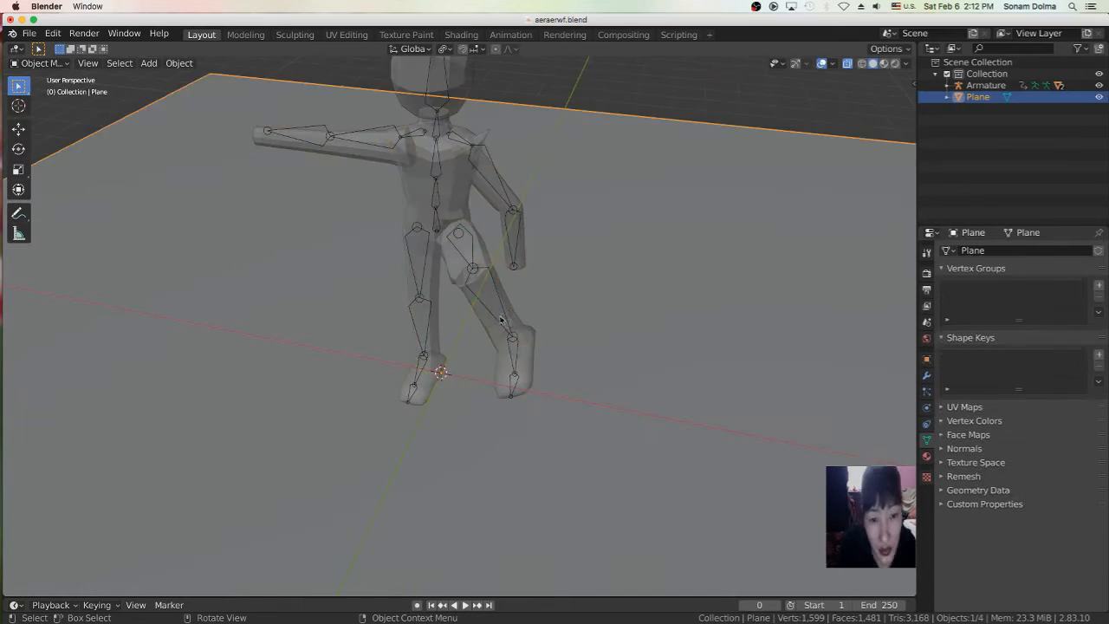
click(474, 257)
click(472, 253)
click(40, 64)
click(42, 105)
Step: Rotate the left shin bone by about 30 degrees to test the knee deformation from the side
click(472, 253)
key(r)
click(585, 328)
mouse_move(585, 328)
middle_down()
mouse_move(593, 313)
mouse_move(576, 322)
middle_up()
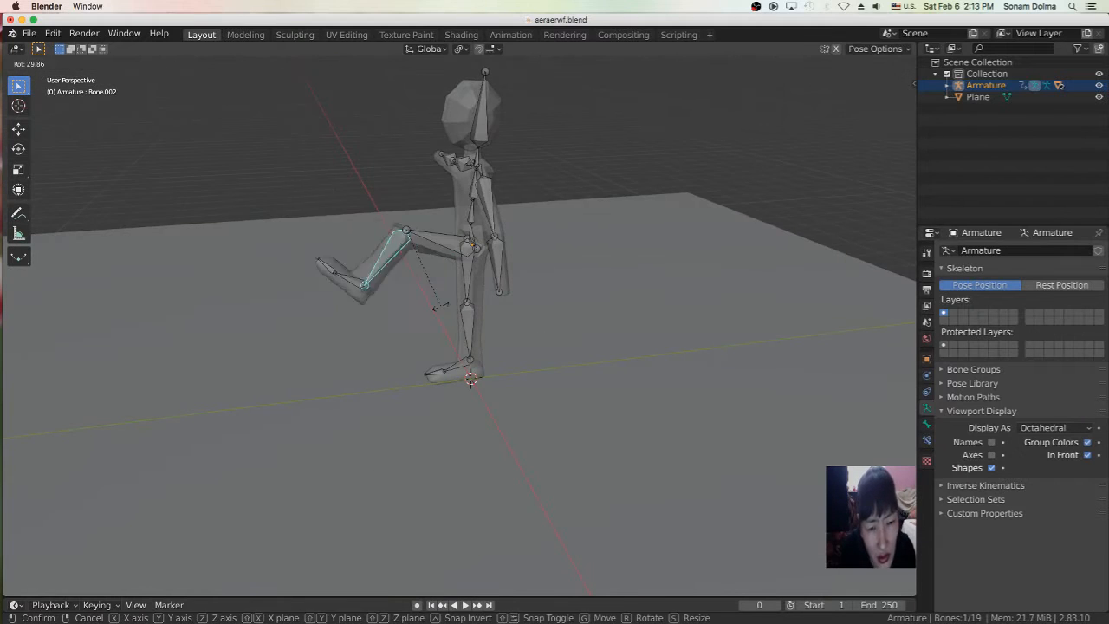
middle_drag(597, 312, 559, 330)
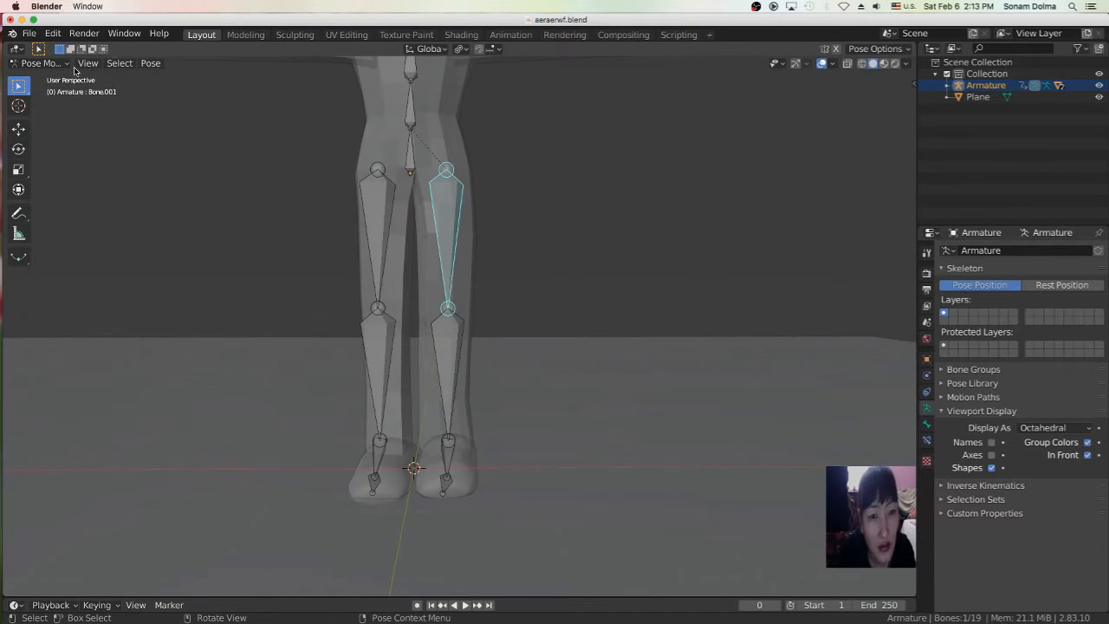
Step: Leave Pose Mode, select the body mesh and enter Weight Paint mode with the legs straight
key(ctrl+Tab)
click(429, 265)
click(40, 63)
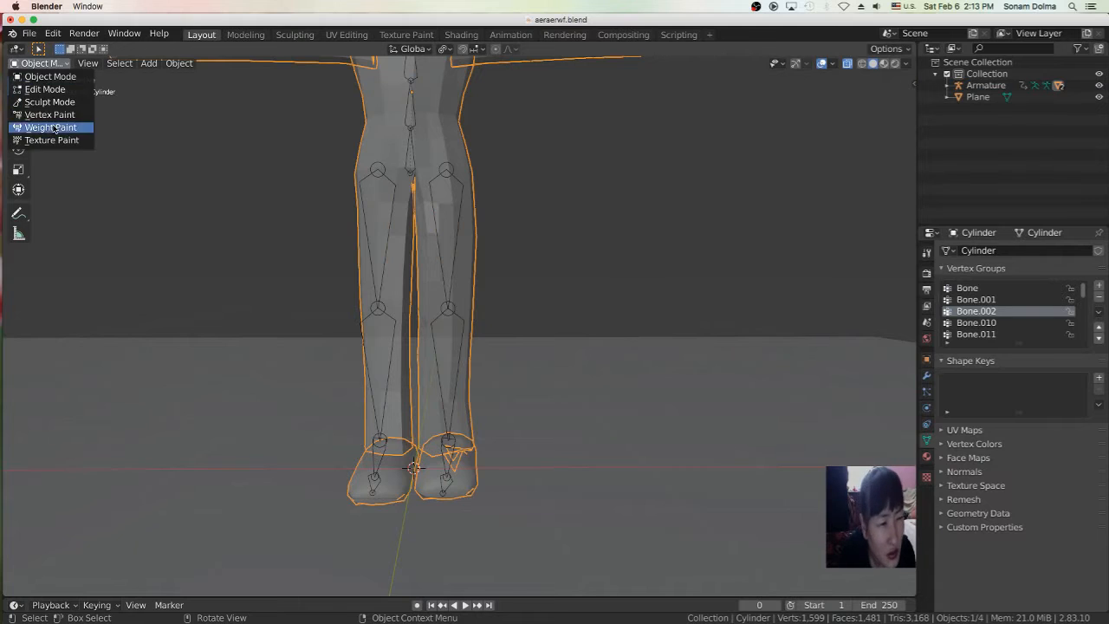
click(48, 131)
Step: Paint the left shin for Bone.002 with a brush weight of 1.000
scroll(532, 322, up, 3)
mouse_move(402, 285)
middle_down()
mouse_move(564, 260)
mouse_move(500, 268)
mouse_move(551, 275)
mouse_move(550, 234)
mouse_move(366, 268)
mouse_move(512, 289)
mouse_move(438, 310)
mouse_move(482, 302)
mouse_move(373, 266)
mouse_move(468, 358)
mouse_move(150, 54)
middle_up()
mouse_move(466, 373)
mouse_down()
mouse_move(493, 369)
mouse_move(485, 381)
mouse_up()
scroll(478, 391, down, 4)
mouse_move(481, 403)
middle_down()
mouse_move(639, 421)
mouse_move(451, 358)
middle_up()
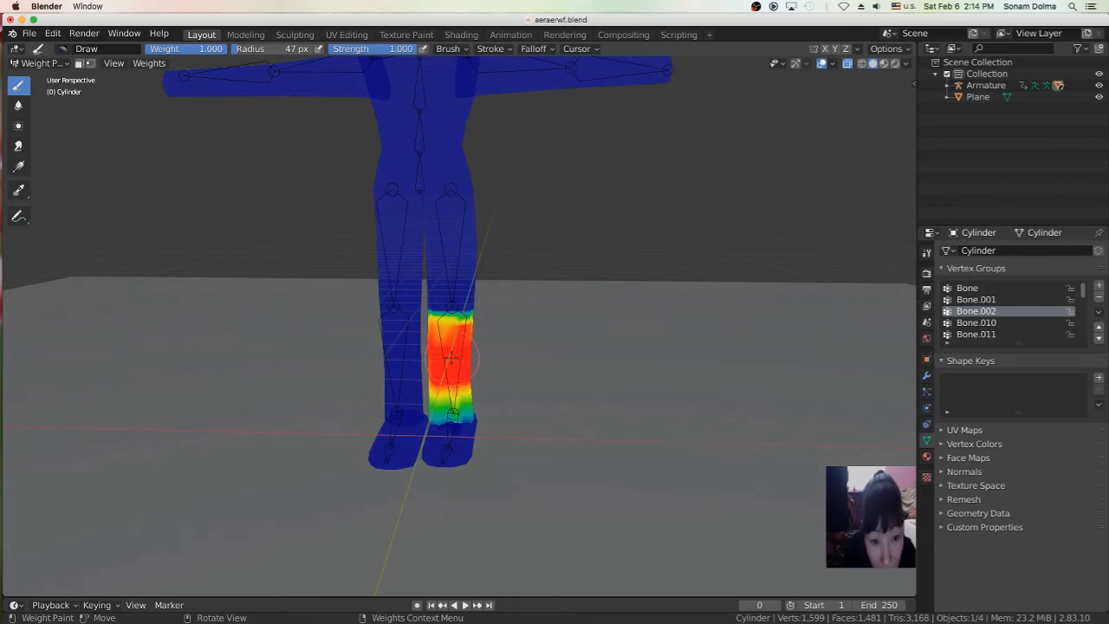
scroll(485, 381, up, 4)
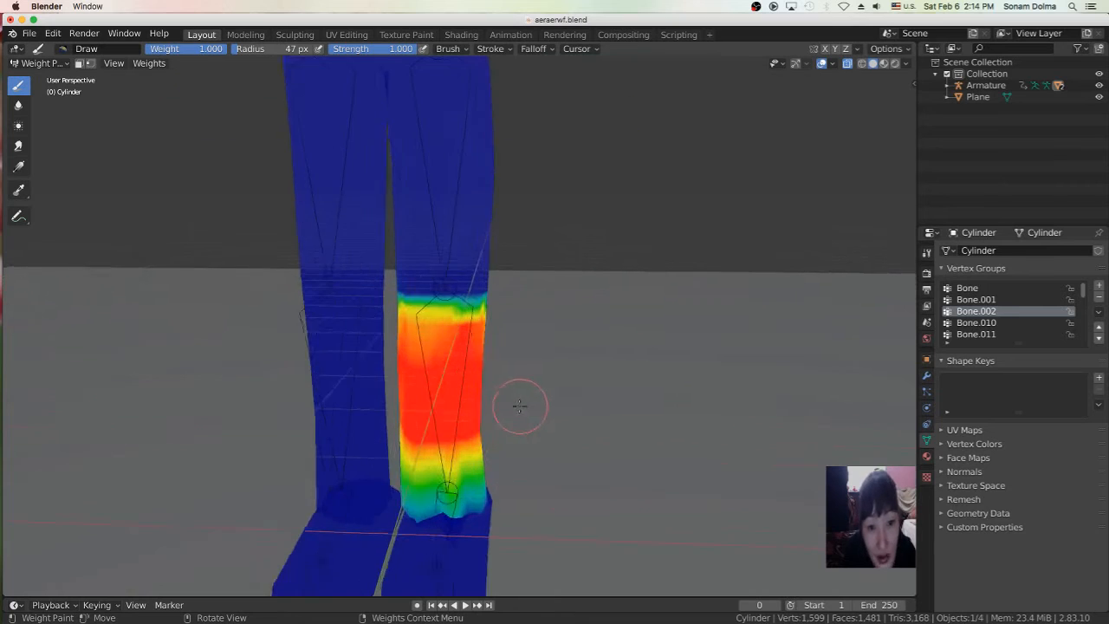
Step: Make Bone.001 the active vertex group and erase its influence below the left knee with brush weight 0.000
click(976, 323)
click(976, 300)
scroll(606, 299, down, 2)
mouse_move(585, 294)
middle_down()
mouse_move(407, 290)
mouse_move(570, 282)
middle_up()
scroll(570, 281, up, 5)
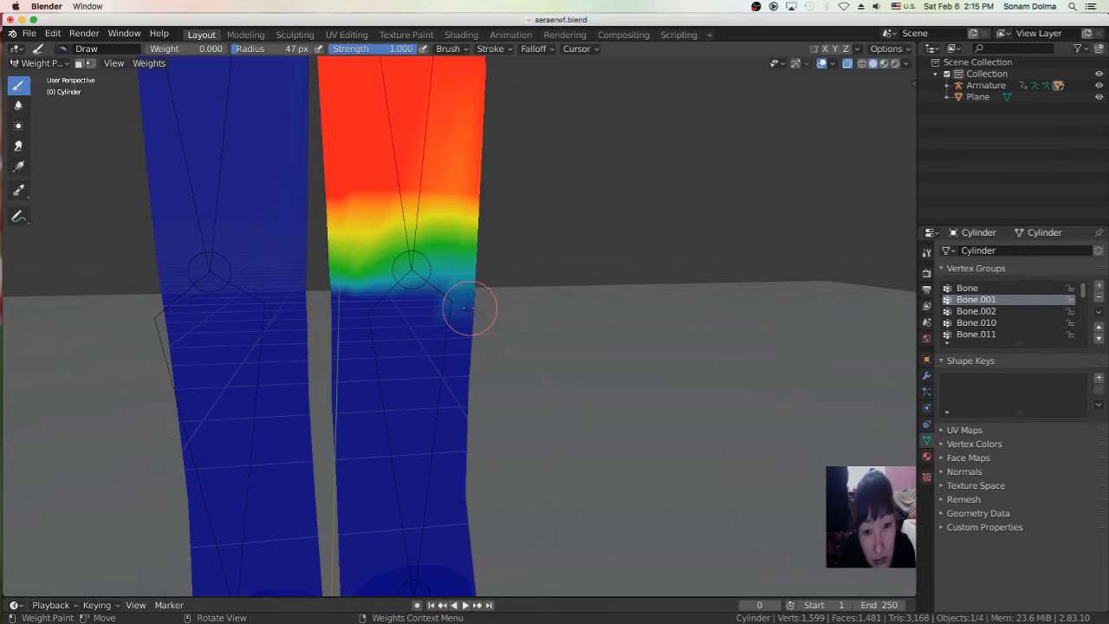
drag(471, 309, 453, 305)
middle_drag(454, 305, 321, 307)
drag(564, 327, 584, 312)
middle_drag(584, 316, 450, 303)
scroll(566, 378, down, 4)
Step: Set the brush weight to 1.000 and paint Bone.001's influence across the back of the left knee
drag(160, 49, 227, 49)
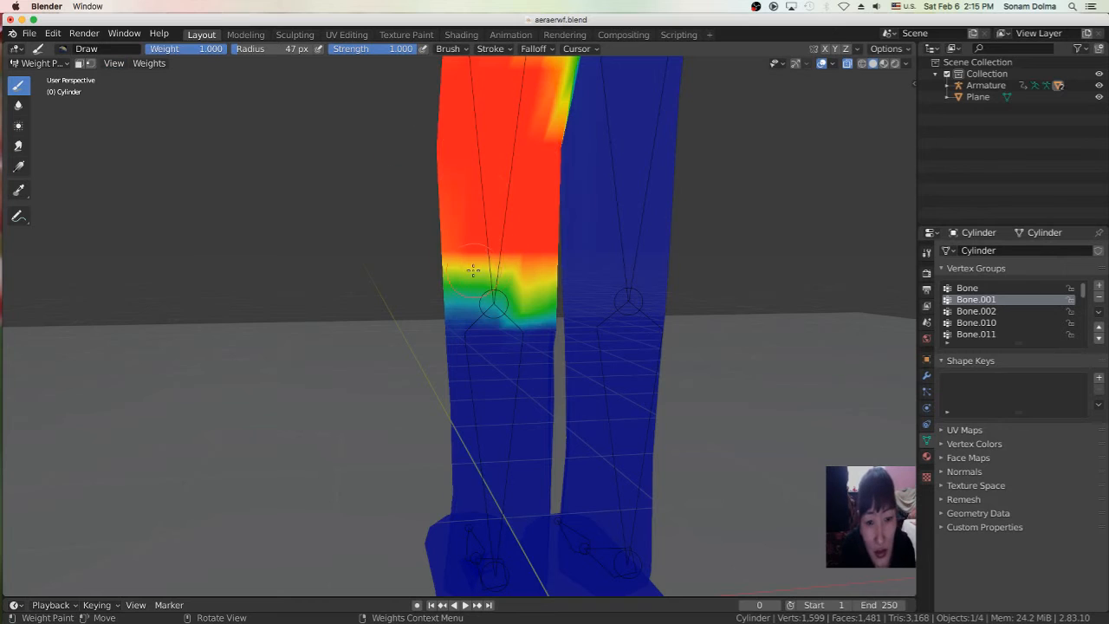
drag(480, 284, 503, 298)
middle_drag(447, 285, 422, 288)
scroll(498, 105, down, 3)
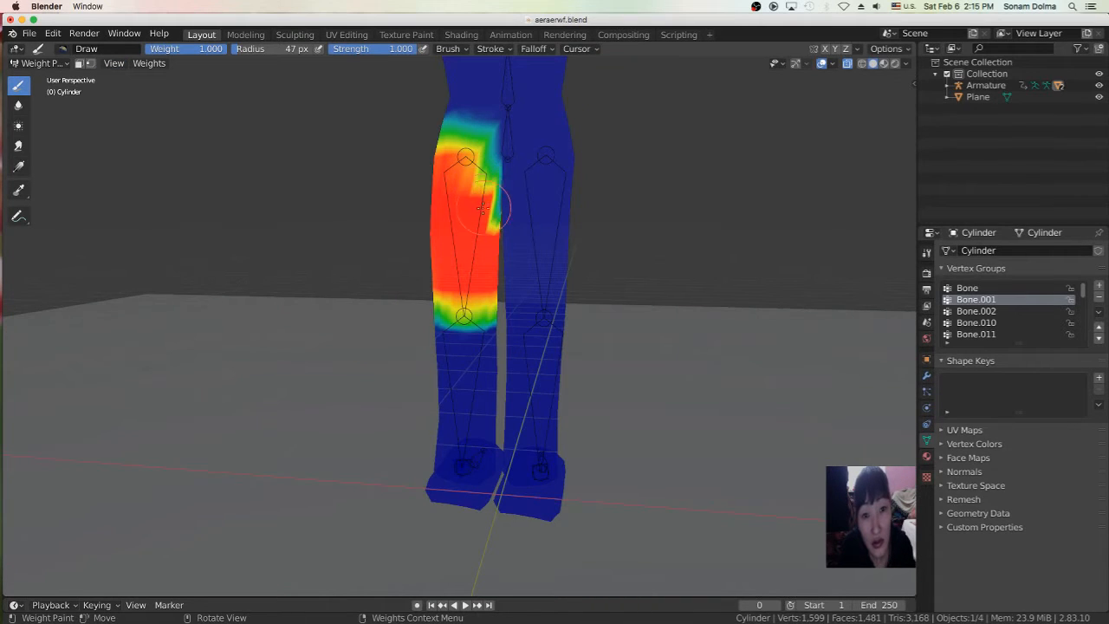
Step: Return to Object Mode in a side view, select the armature and switch it to Pose Mode
drag(212, 49, 146, 48)
middle_drag(399, 227, 611, 233)
click(40, 63)
click(43, 76)
middle_drag(433, 260, 598, 260)
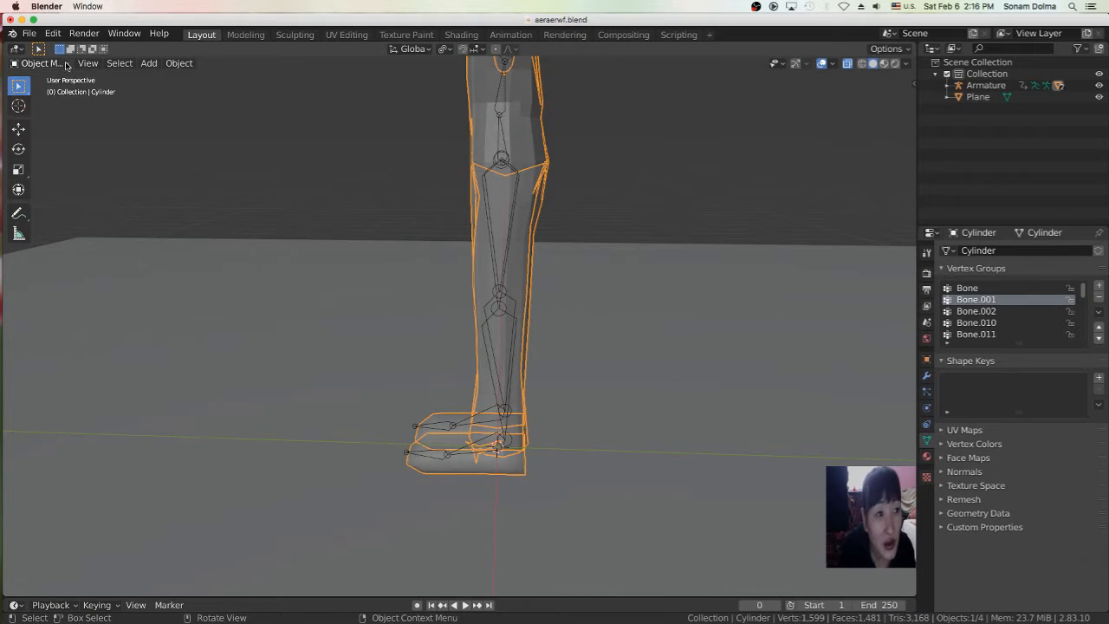
click(520, 183)
click(40, 64)
click(47, 102)
Step: Rotate the right thigh bone forward and adjust the angle of the right shin bone to test the leg deformation
click(507, 229)
key(r)
click(407, 278)
click(381, 294)
key(r)
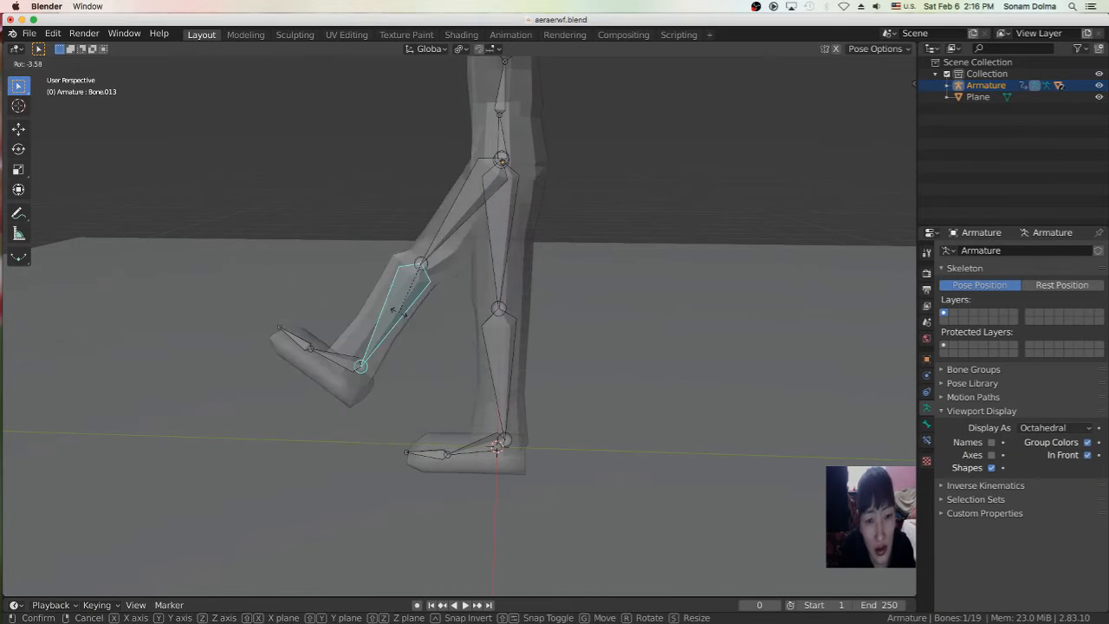
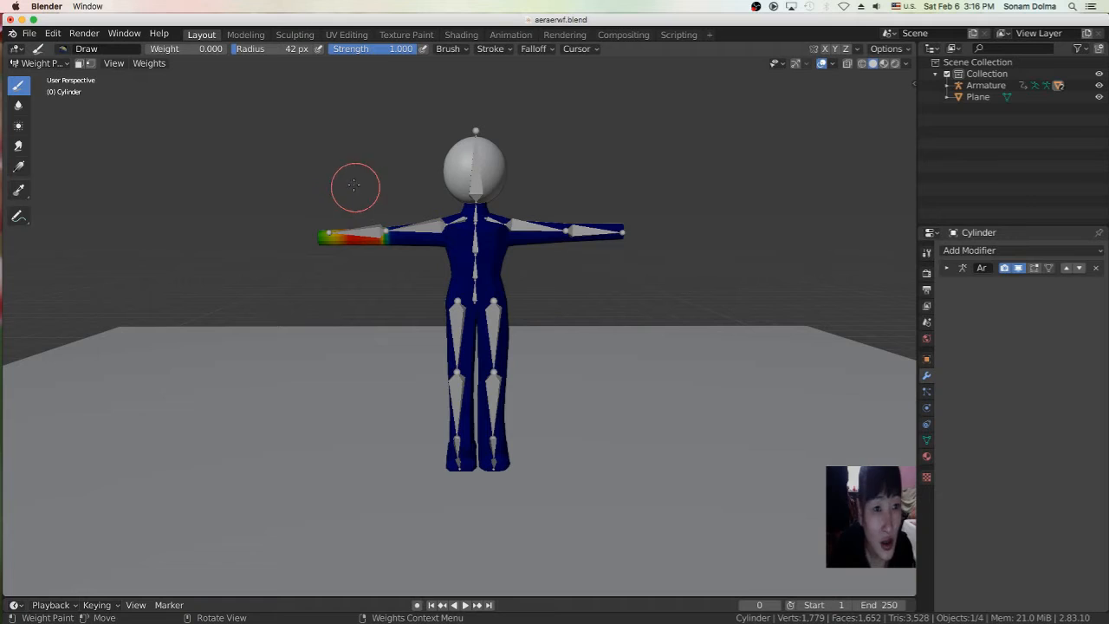
Step: Return the body mesh to Object Mode and add a Subdivision Surface modifier to it
click(40, 64)
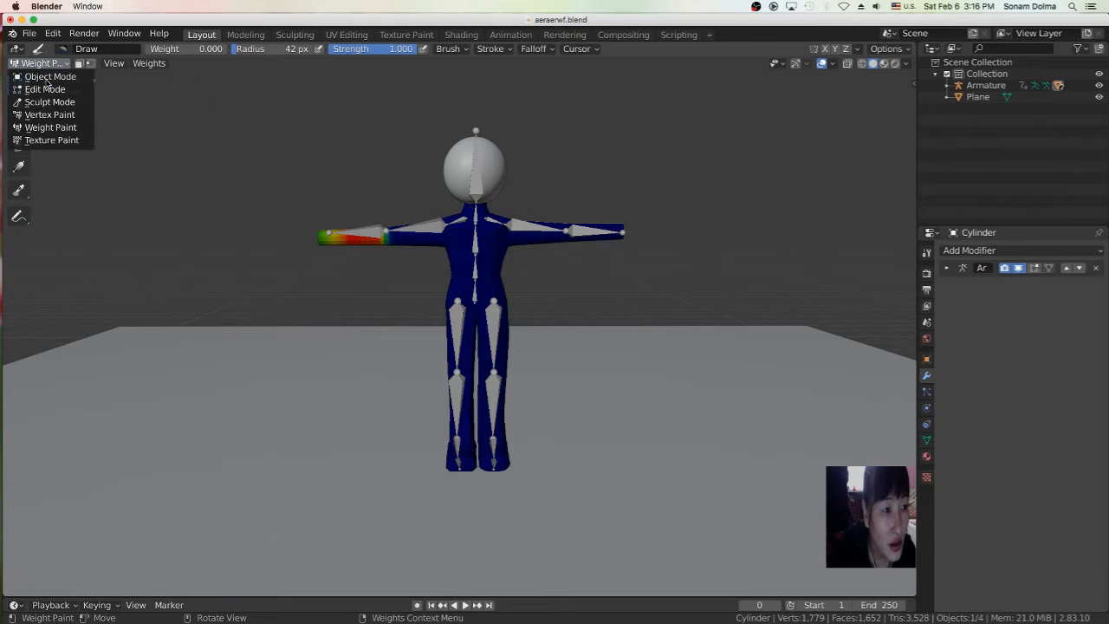
click(49, 77)
scroll(511, 316, up, 3)
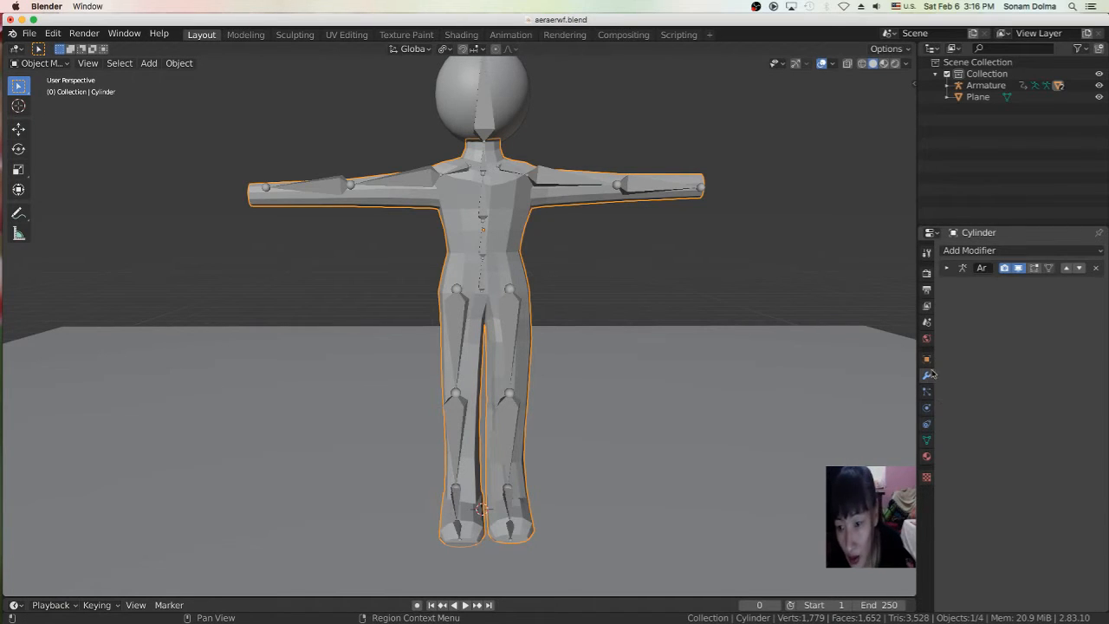
click(988, 252)
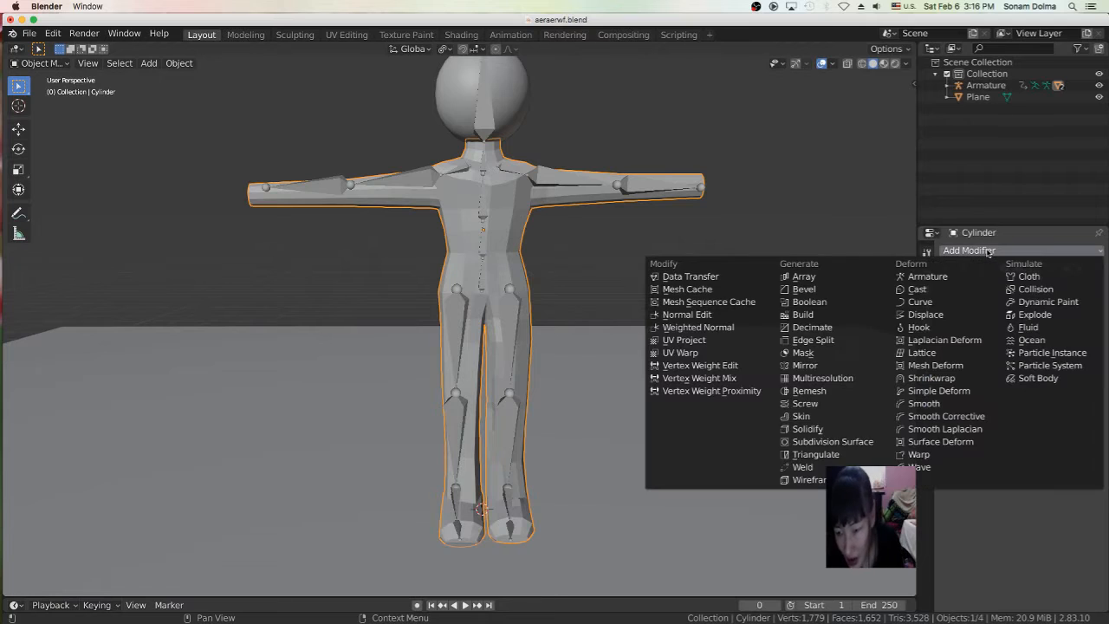
click(839, 443)
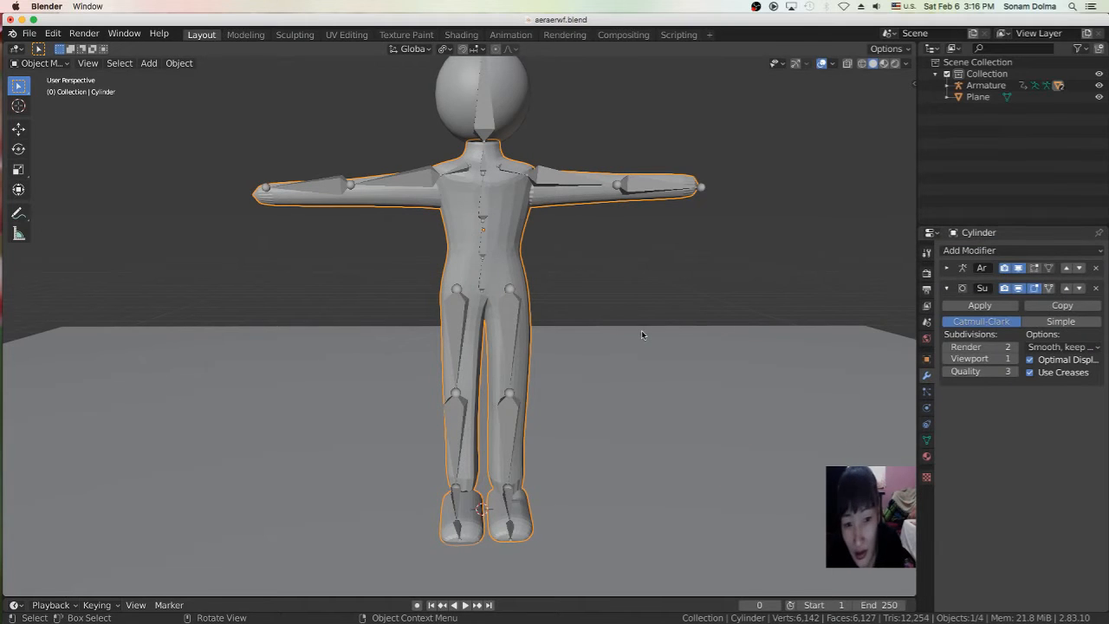
Step: Bring up the shading options for the selected body mesh
scroll(610, 312, up, 2)
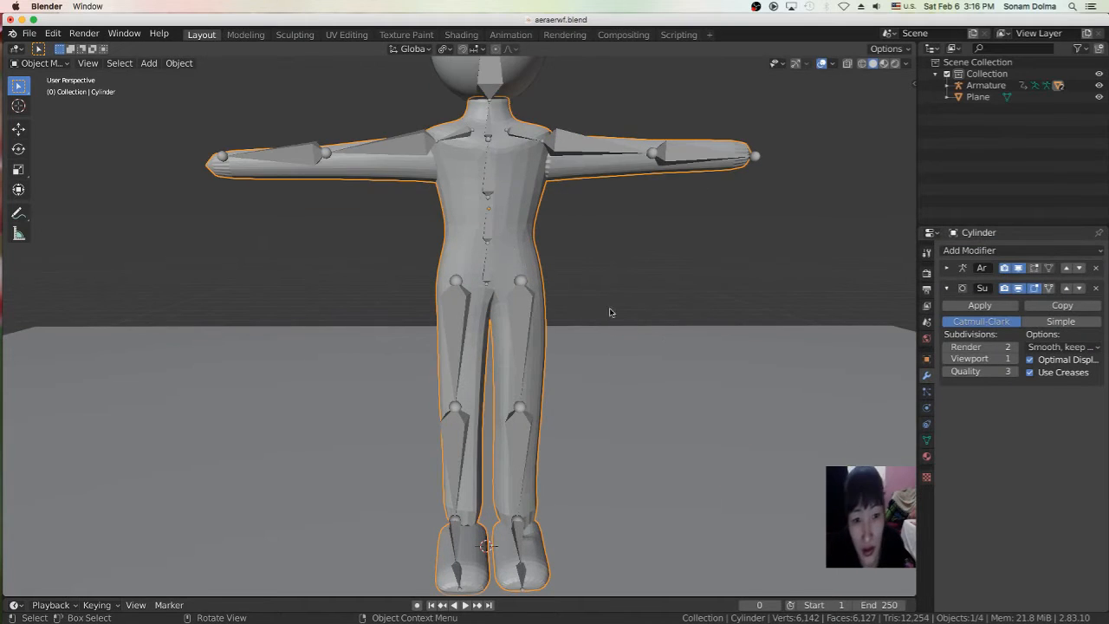
scroll(523, 237, down, 2)
right_click(510, 253)
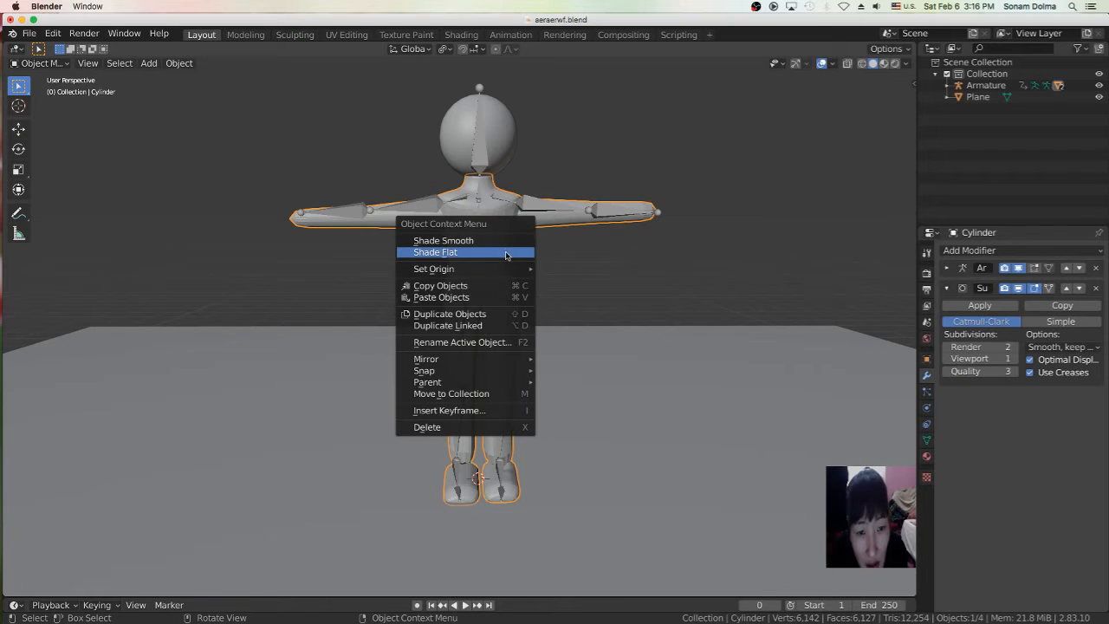
Step: Shade the character mesh smooth and switch its armature to Pose Mode
click(458, 245)
click(554, 216)
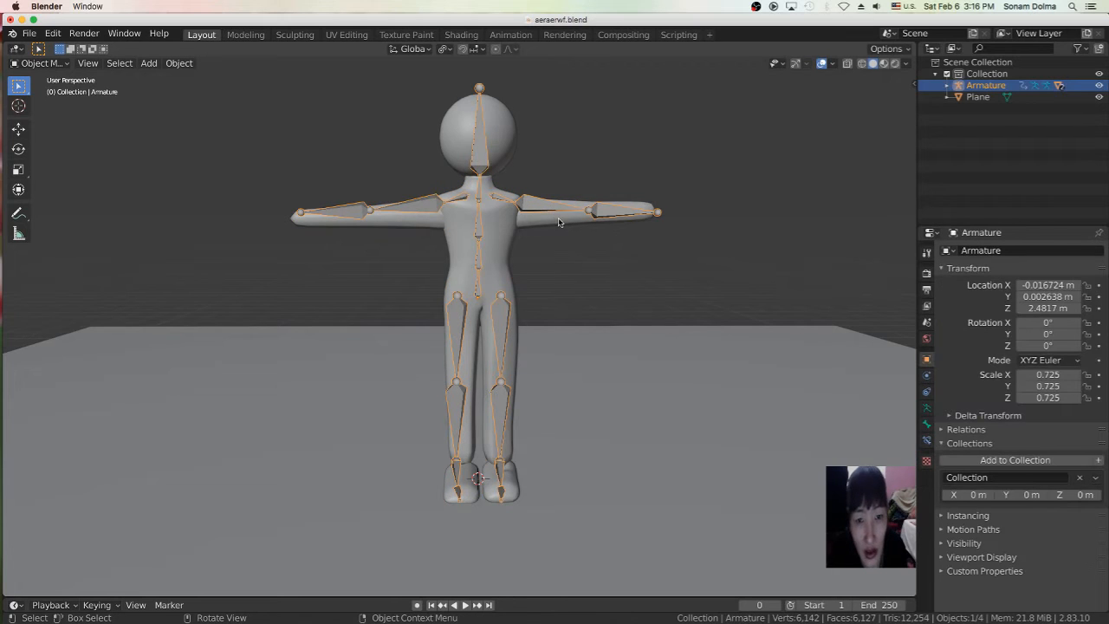
click(42, 63)
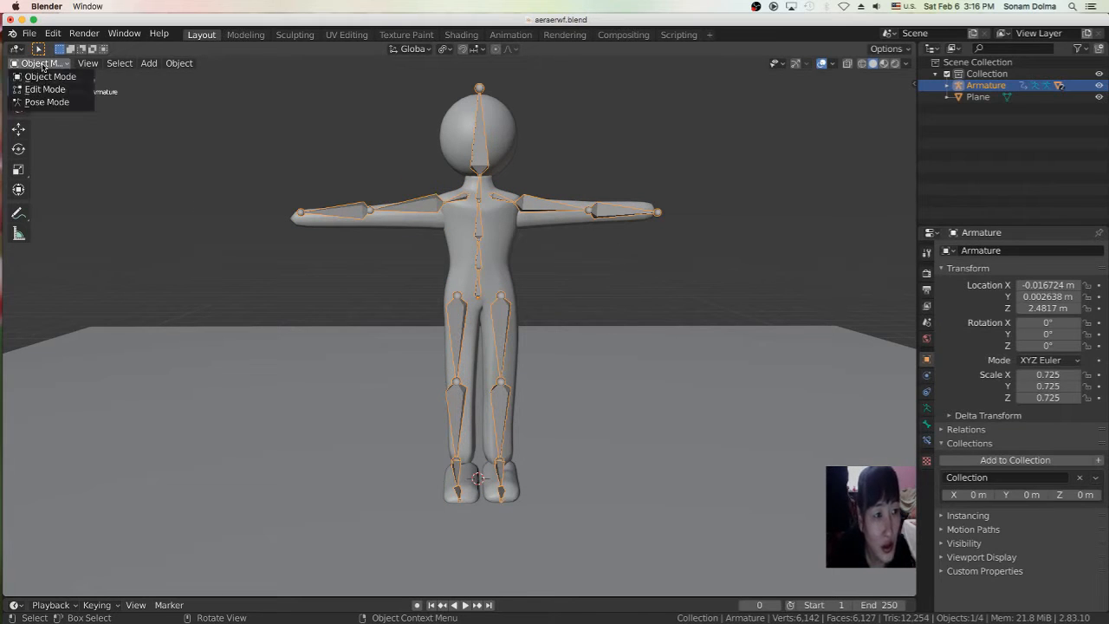
click(47, 101)
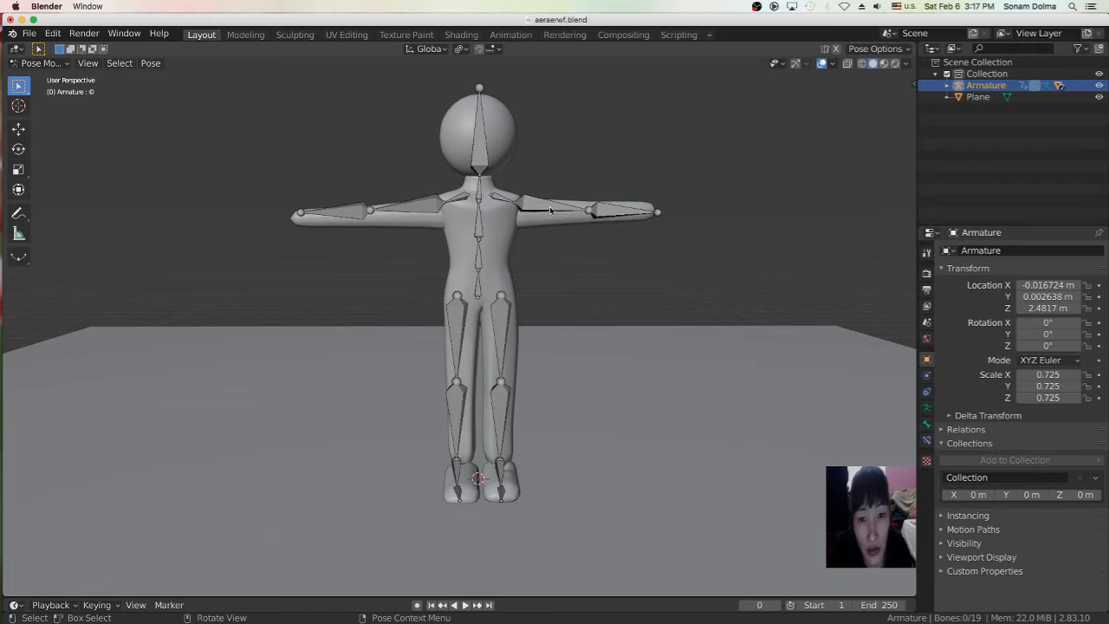
Step: Rotate both upper arm bones down so the arms hang beside the character's body
click(549, 210)
key(r)
click(437, 222)
click(427, 209)
key(r)
click(566, 144)
Step: Swing the character's left thigh bone forward as seen from the side
middle_drag(638, 377, 488, 362)
click(427, 343)
key(r)
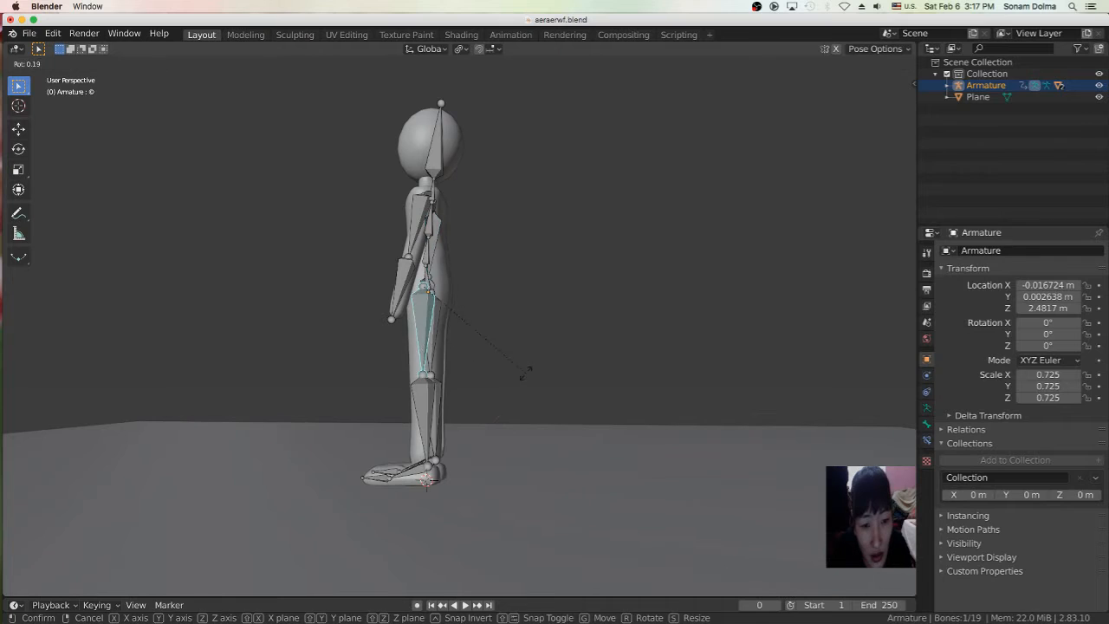
click(251, 363)
Step: Swing the character's right thigh bone backward and bend its lower leg up behind
click(429, 356)
key(r)
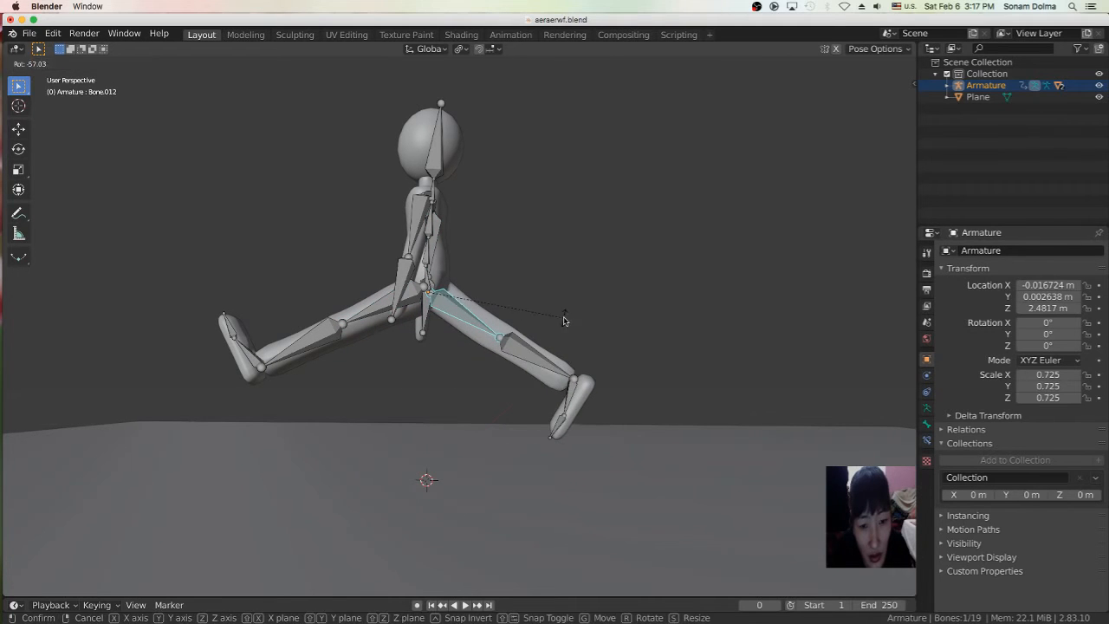
click(563, 321)
click(555, 367)
key(r)
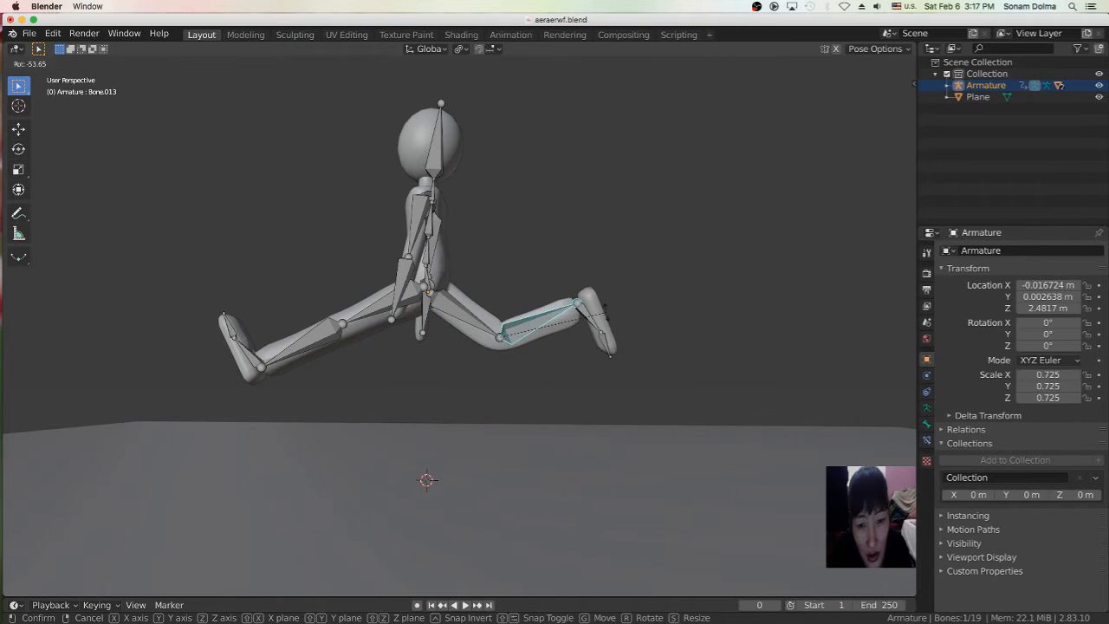
click(401, 312)
Step: Raise the front thigh bone to horizontal and bend its lower leg straight down
click(356, 319)
key(r)
click(419, 357)
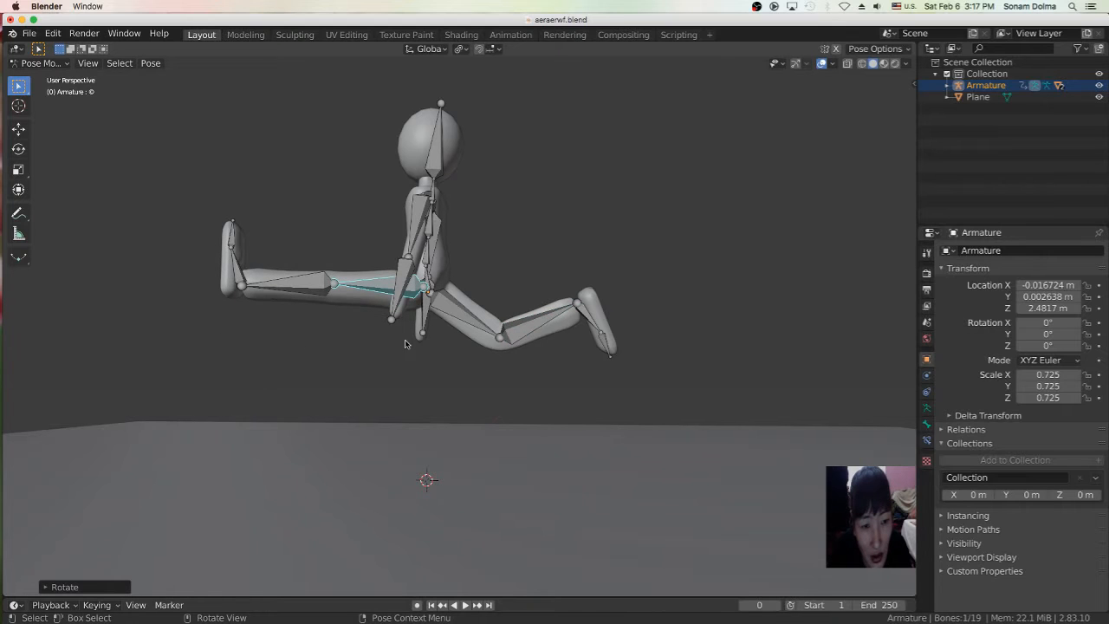
click(316, 292)
key(r)
click(371, 338)
Step: Rotate the character's left upper arm and forearm bones outward, away from the body
middle_drag(370, 338, 533, 259)
click(532, 245)
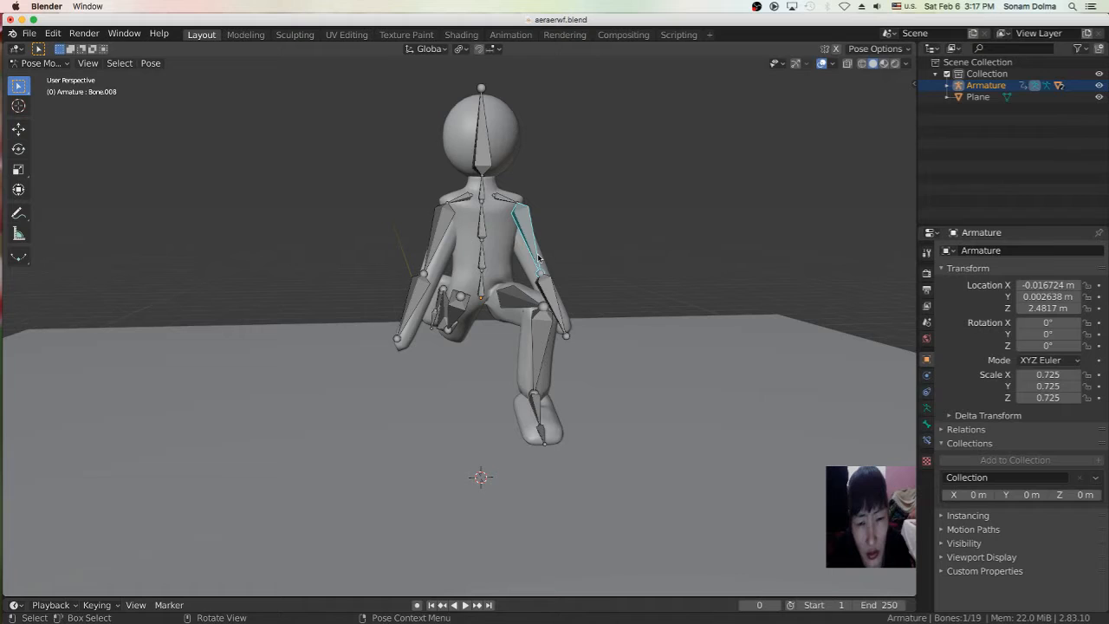
key(r)
click(565, 248)
click(579, 271)
key(r)
click(628, 275)
Step: Rotate the character's right upper arm and forearm bones outward to roughly match the other arm
click(449, 236)
key(r)
click(401, 266)
click(384, 275)
key(r)
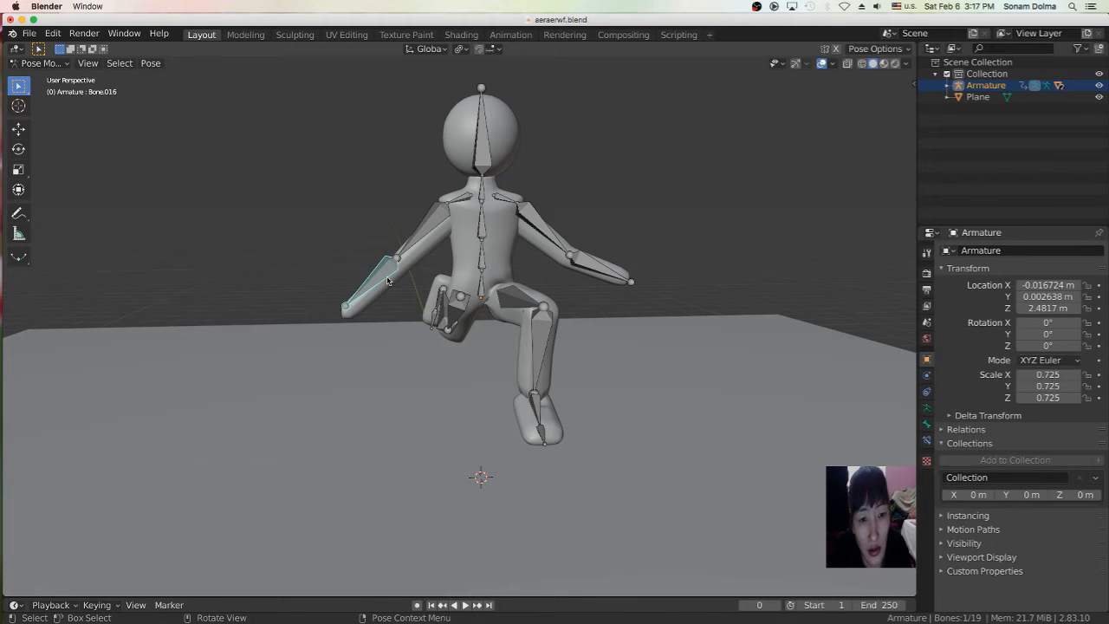
click(379, 280)
click(487, 186)
key(r)
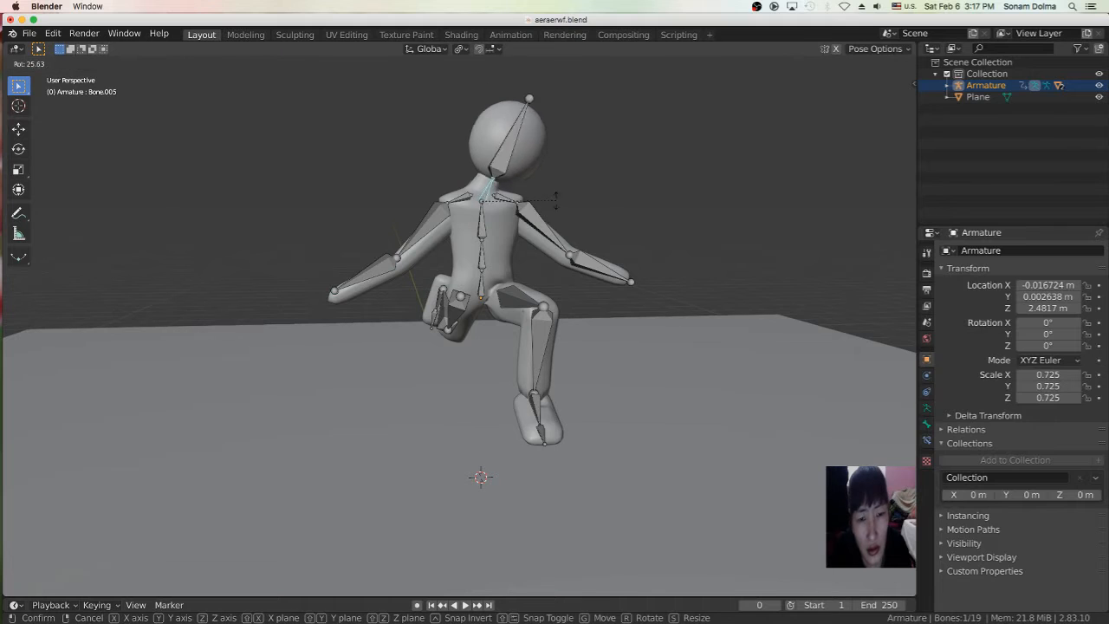
right_click(543, 168)
key(r)
right_click(530, 196)
Step: Clear the rotation of all armature bones to restore the T-pose, and deselect them
scroll(515, 291, down, 3)
middle_drag(515, 291, 565, 290)
key(a)
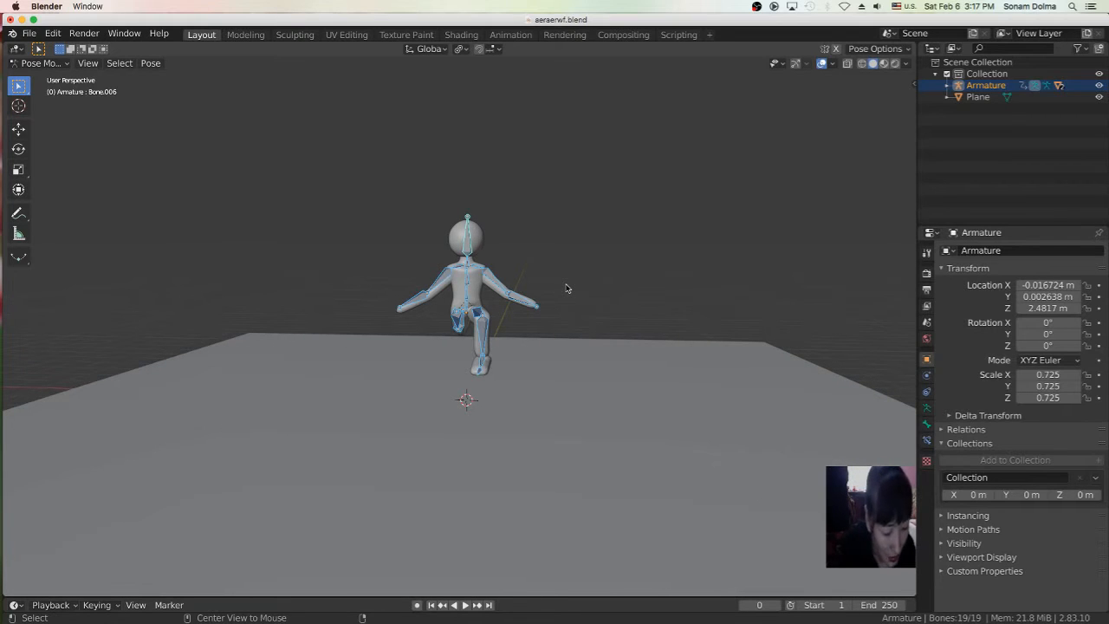
key(alt+r)
click(555, 392)
Step: Return to Object Mode and delete the ground plane
scroll(568, 408, down, 3)
mouse_move(565, 407)
middle_down()
mouse_move(582, 407)
mouse_move(572, 399)
middle_up()
scroll(572, 399, up, 2)
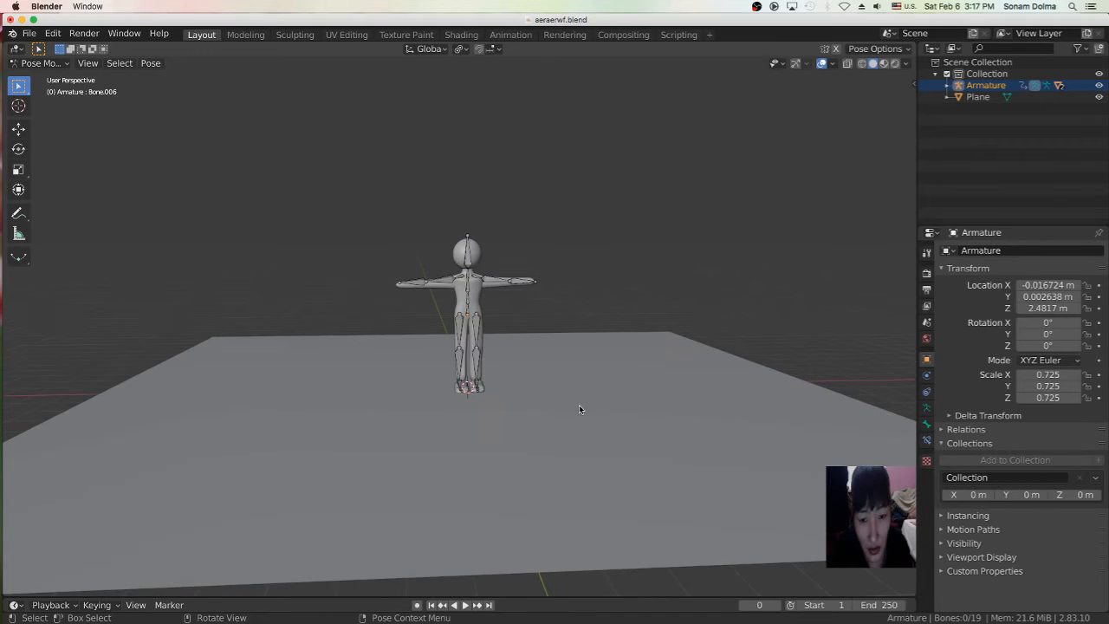
click(39, 63)
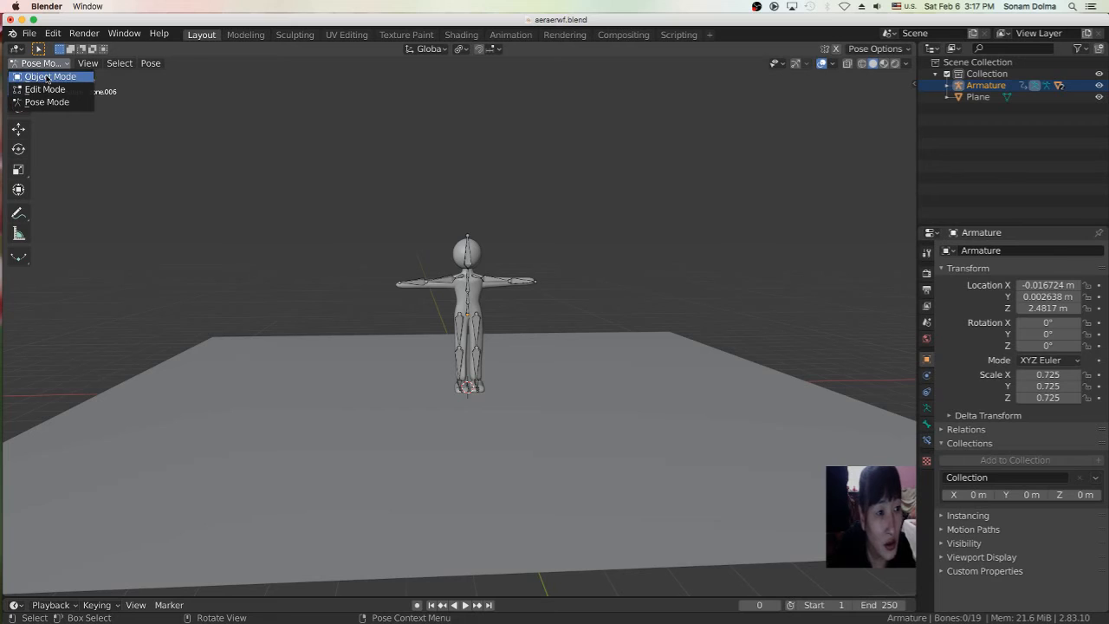
click(47, 74)
click(585, 410)
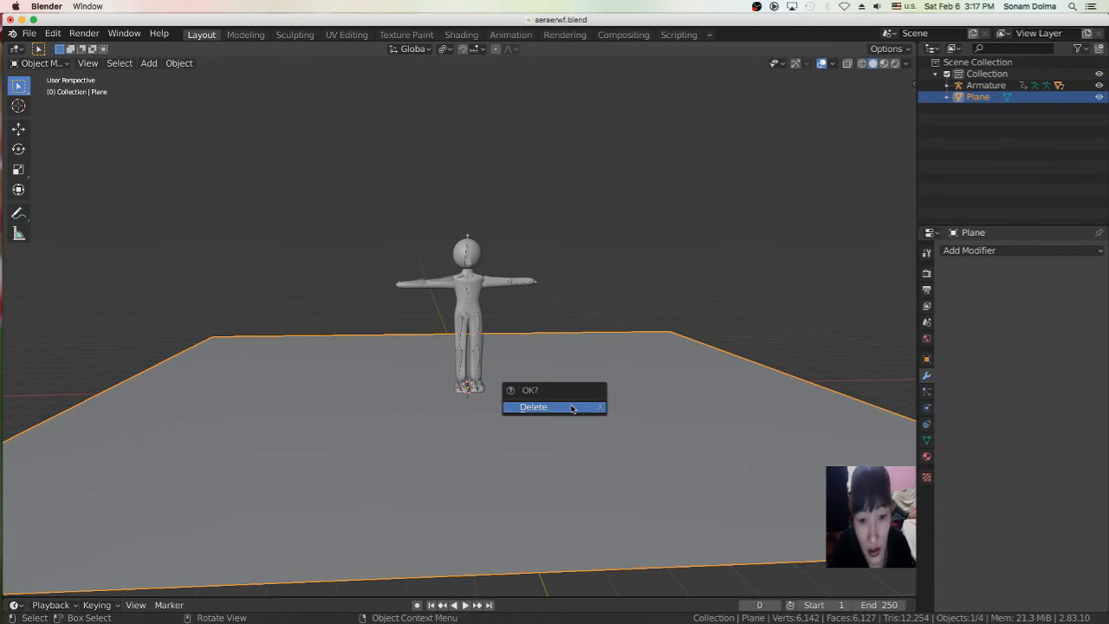
click(572, 408)
middle_drag(557, 414, 552, 407)
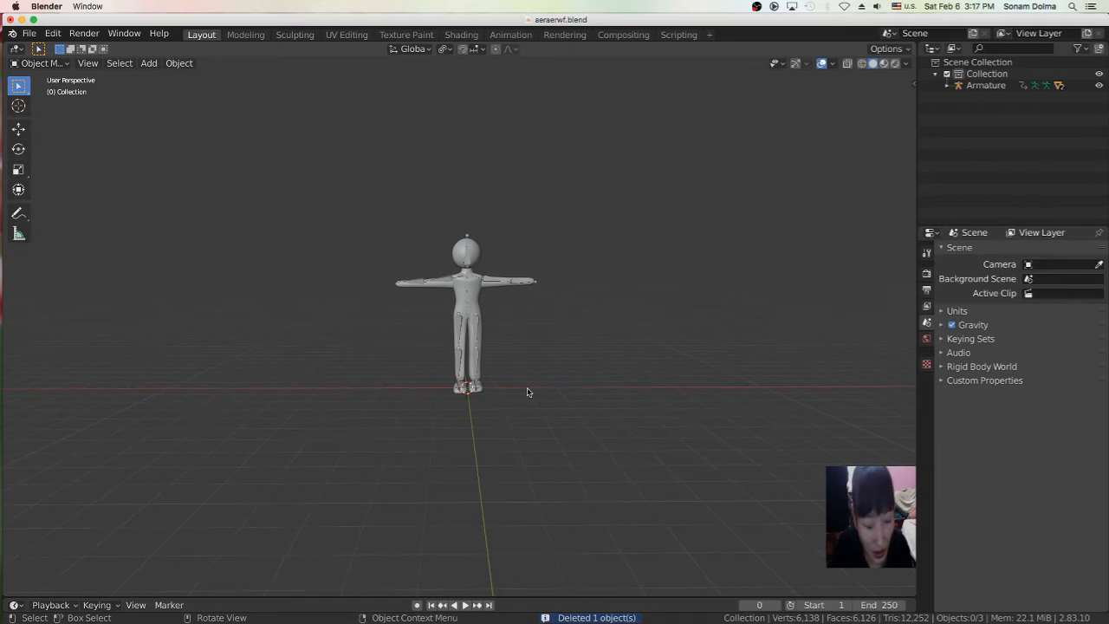
Step: Add a cube mesh at the character's feet and scale it up uniformly to several times its size
key(shift+a)
mouse_move(526, 392)
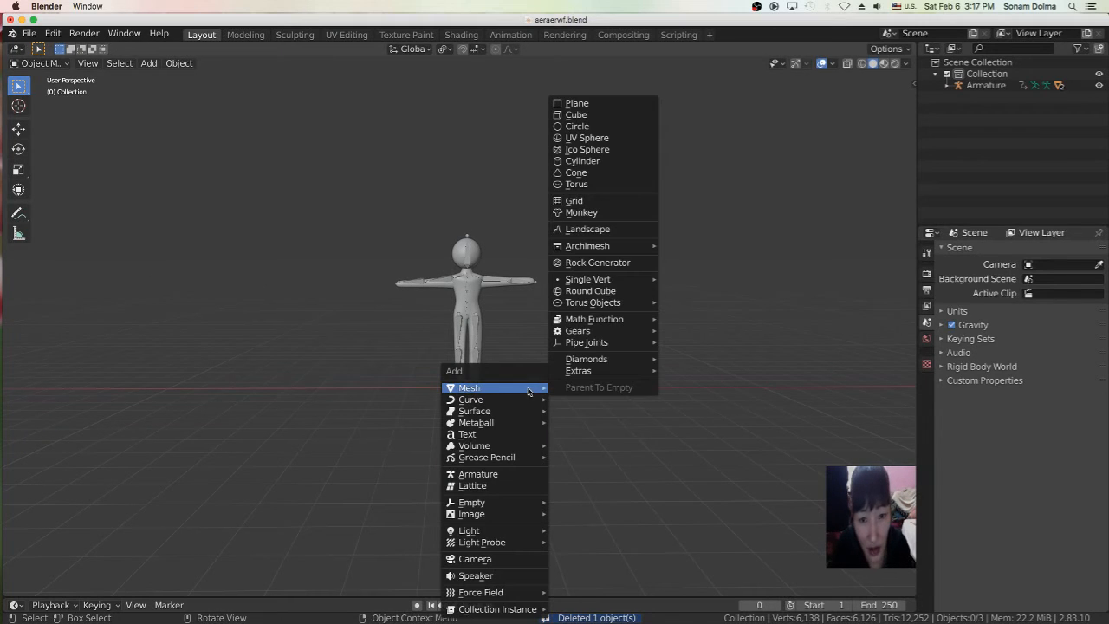
click(593, 116)
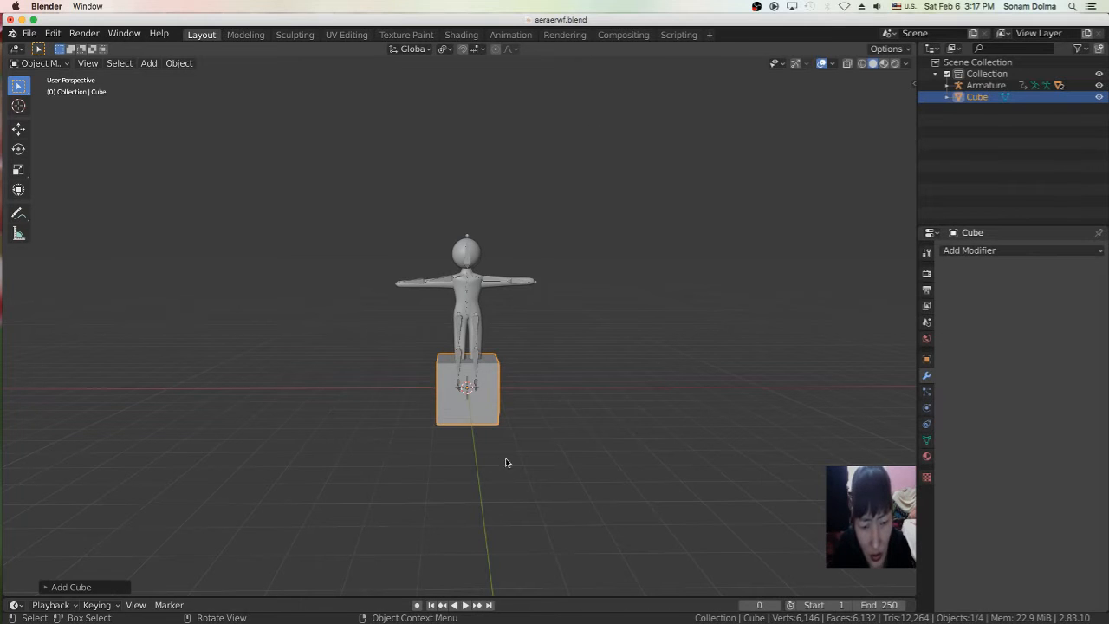
key(s)
click(571, 499)
scroll(559, 433, down, 3)
key(s)
click(618, 447)
Step: Flatten the cube along the Z axis and scale it up uniformly until it encloses the whole character
key(s)
key(z)
click(545, 392)
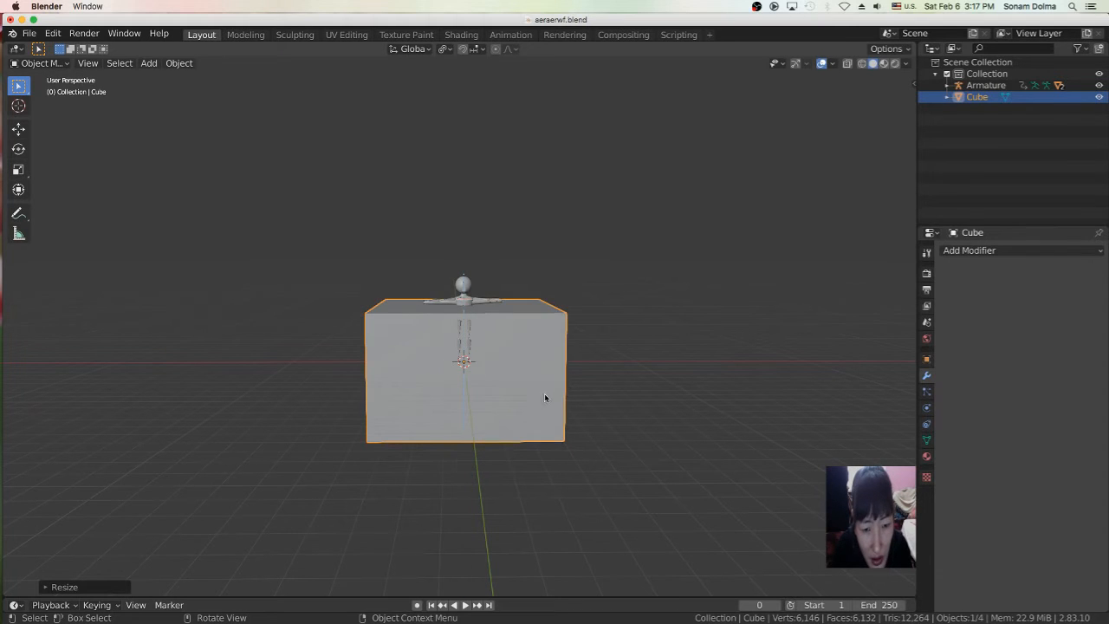
key(a)
click(556, 412)
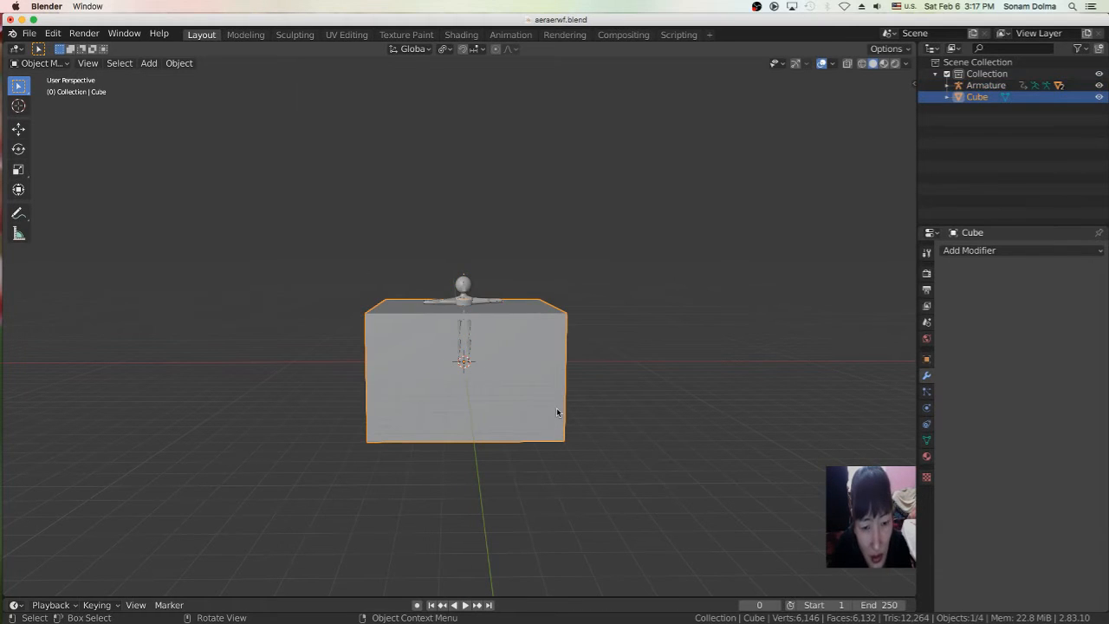
key(a)
click(536, 393)
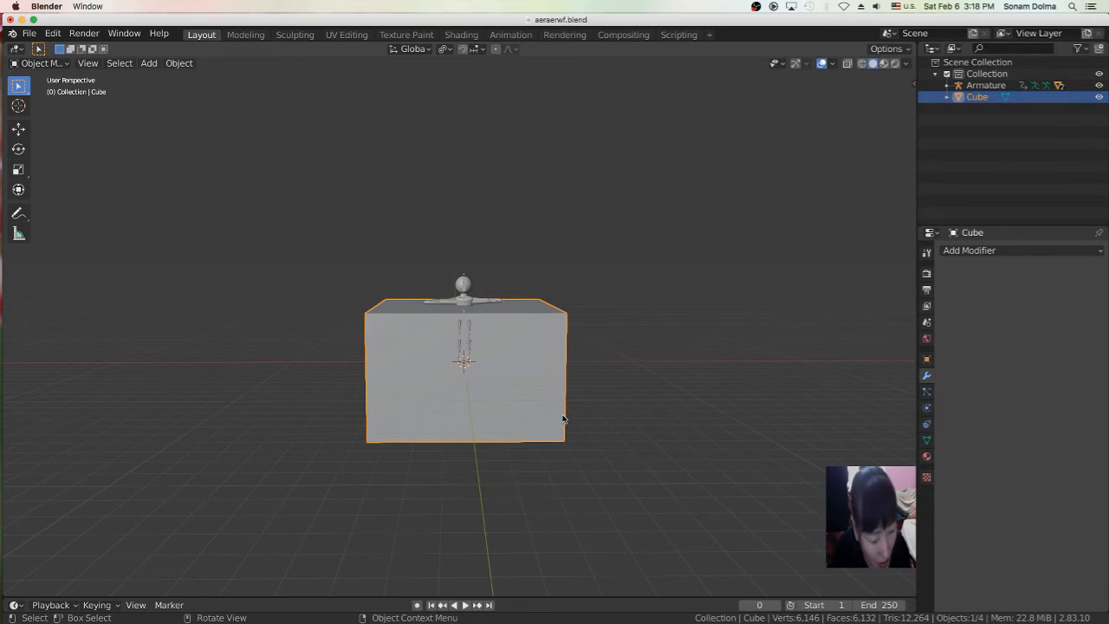
key(s)
click(523, 422)
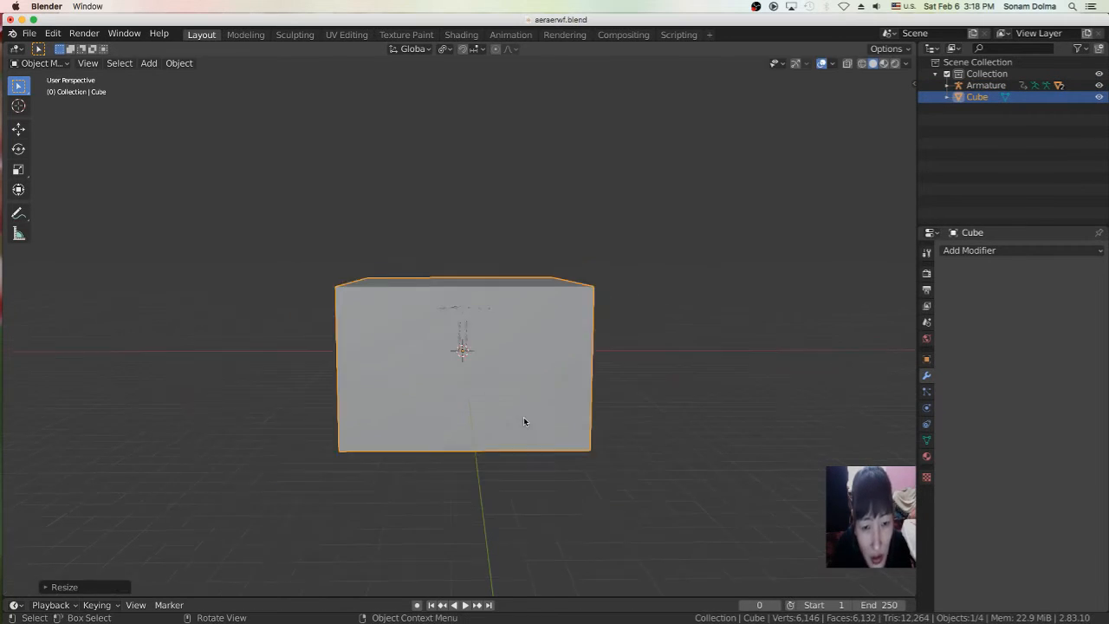
Step: In Edit Mode with face selection, delete two adjoining side faces of the cube to open the room
middle_drag(509, 409, 539, 408)
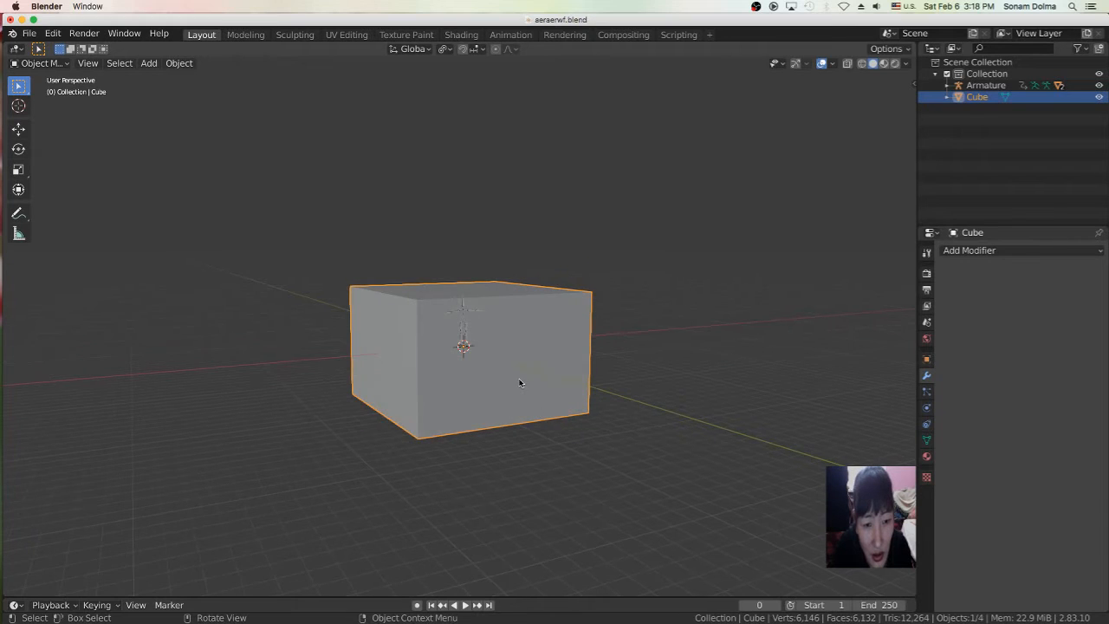
scroll(520, 382, up, 1)
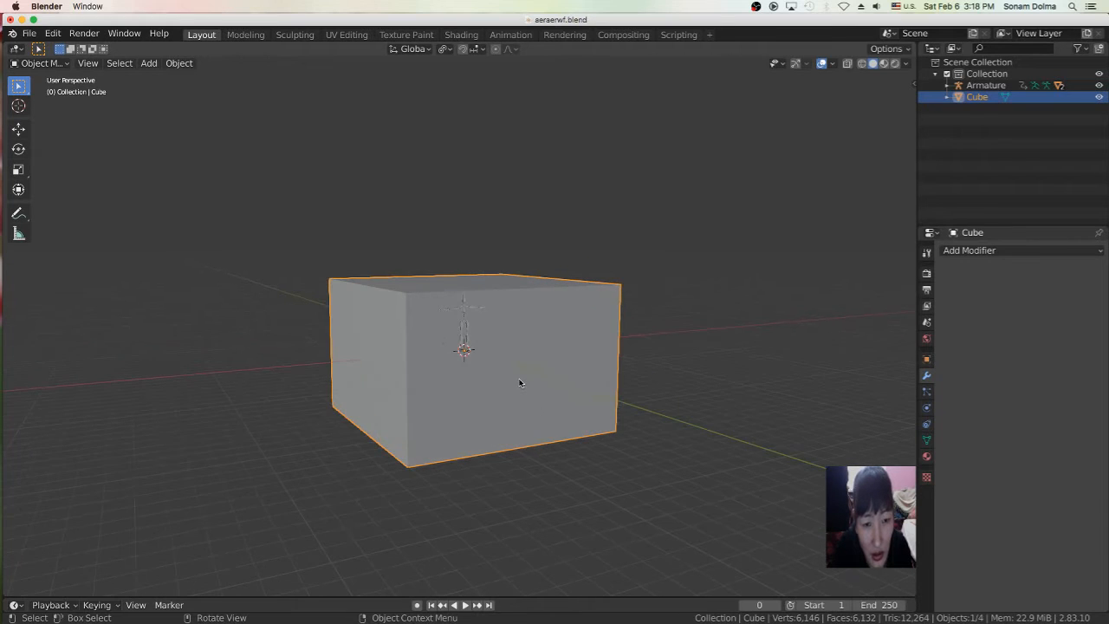
click(37, 64)
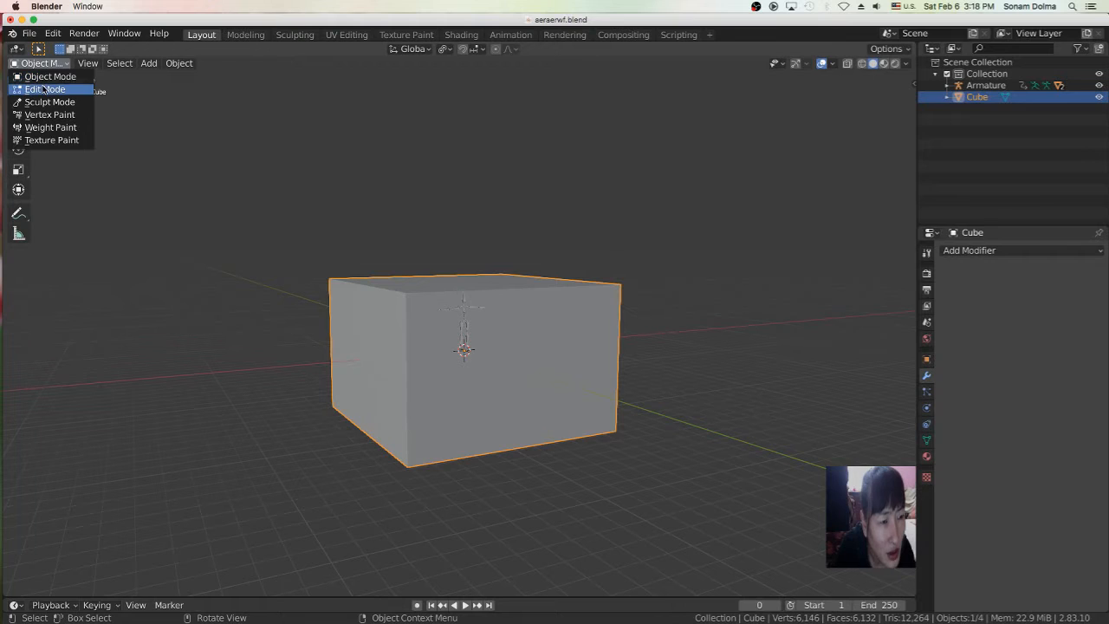
click(45, 89)
key(alt+a)
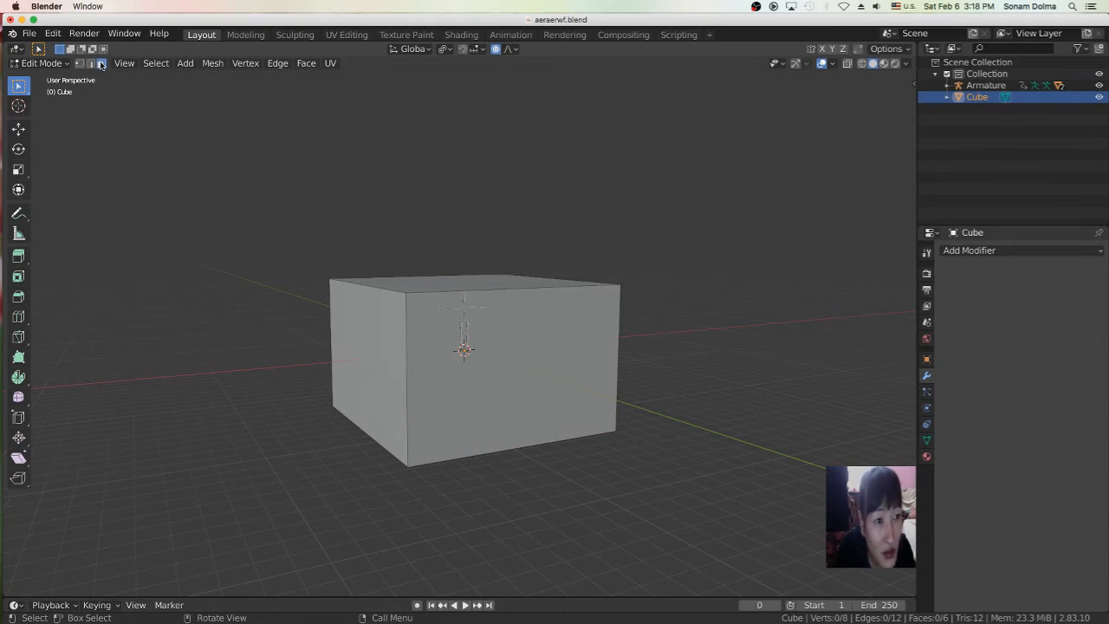
click(515, 358)
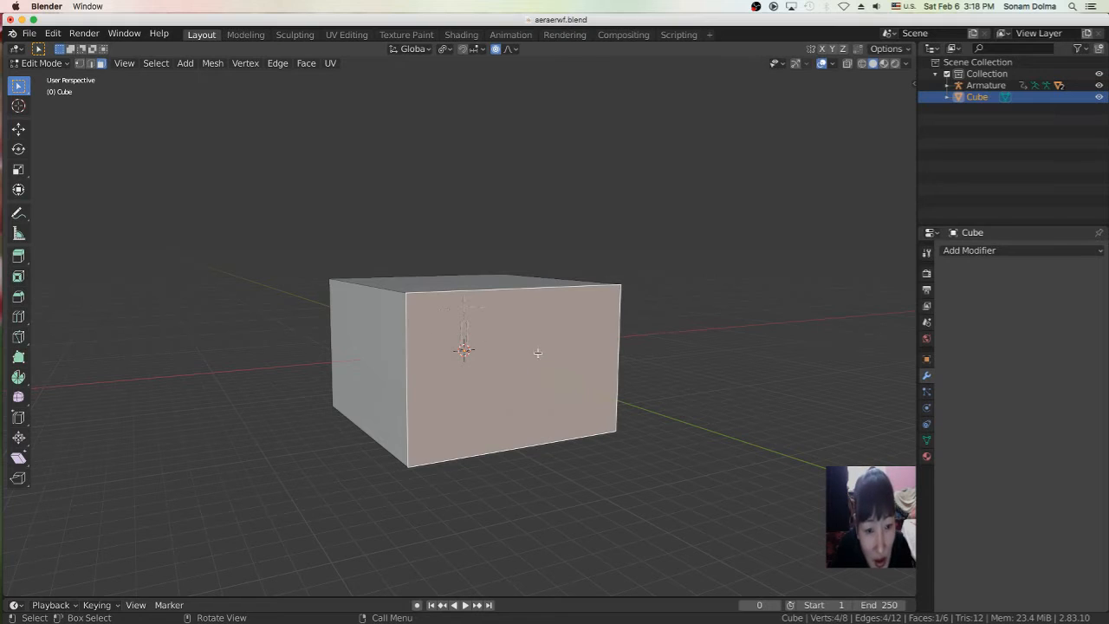
key(x)
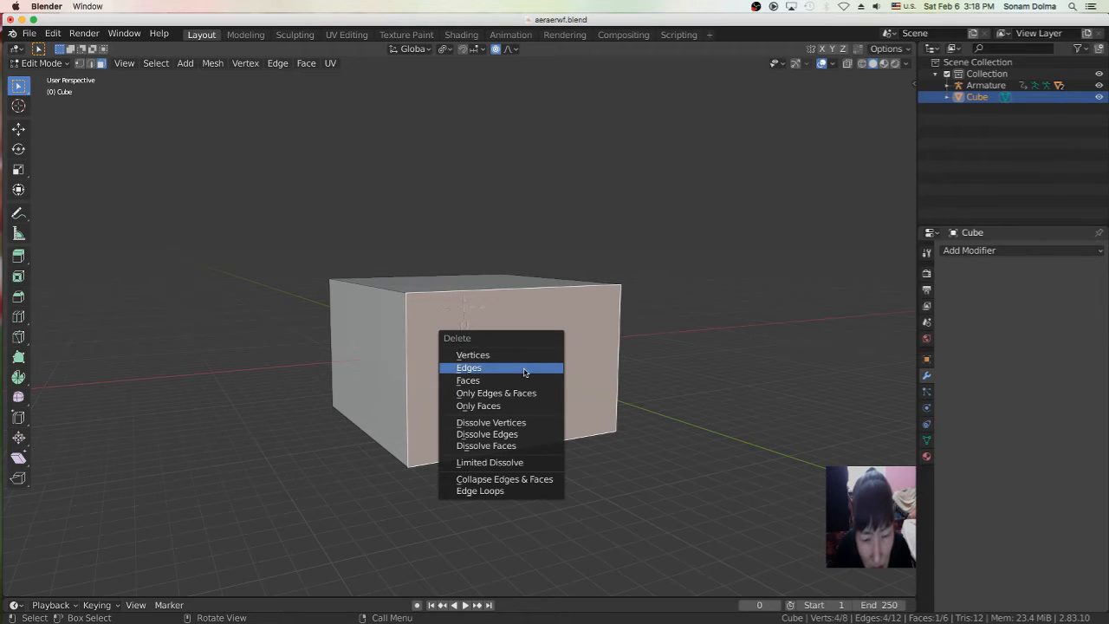
click(521, 381)
click(393, 350)
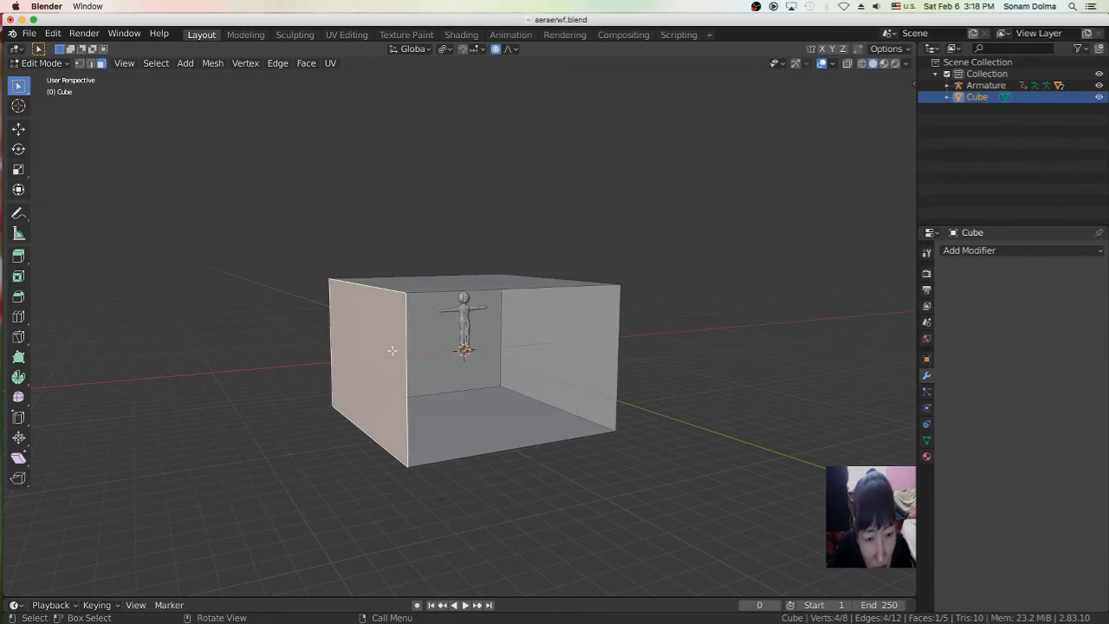
key(x)
click(385, 355)
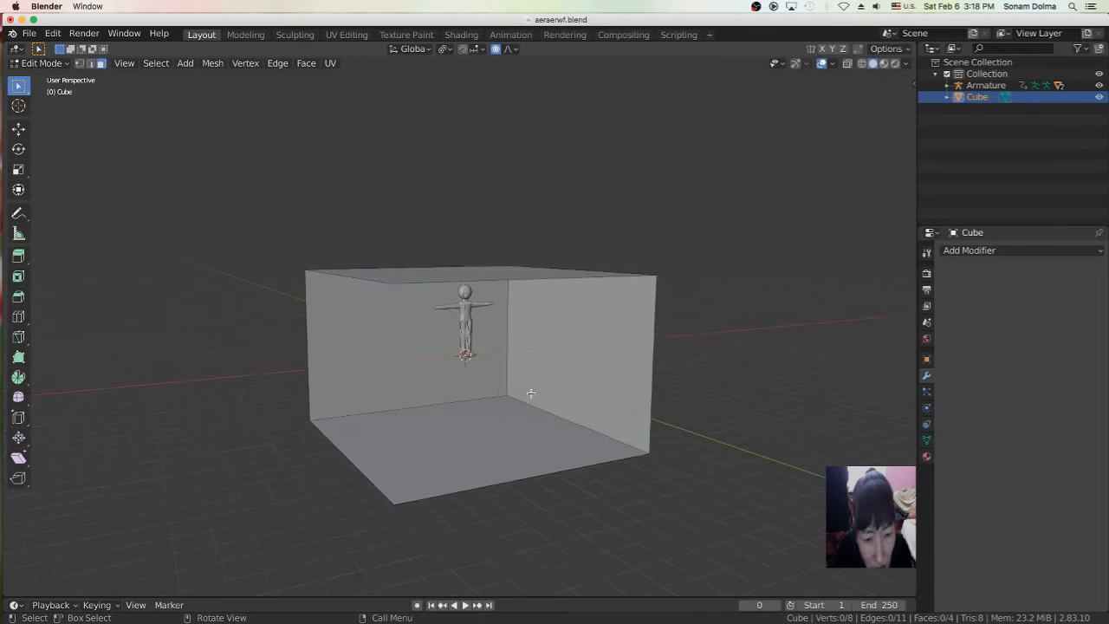
Step: Return to Object Mode and raise the room along the Z axis until its floor is near the character's feet
scroll(528, 390, up, 3)
middle_drag(528, 390, 559, 384)
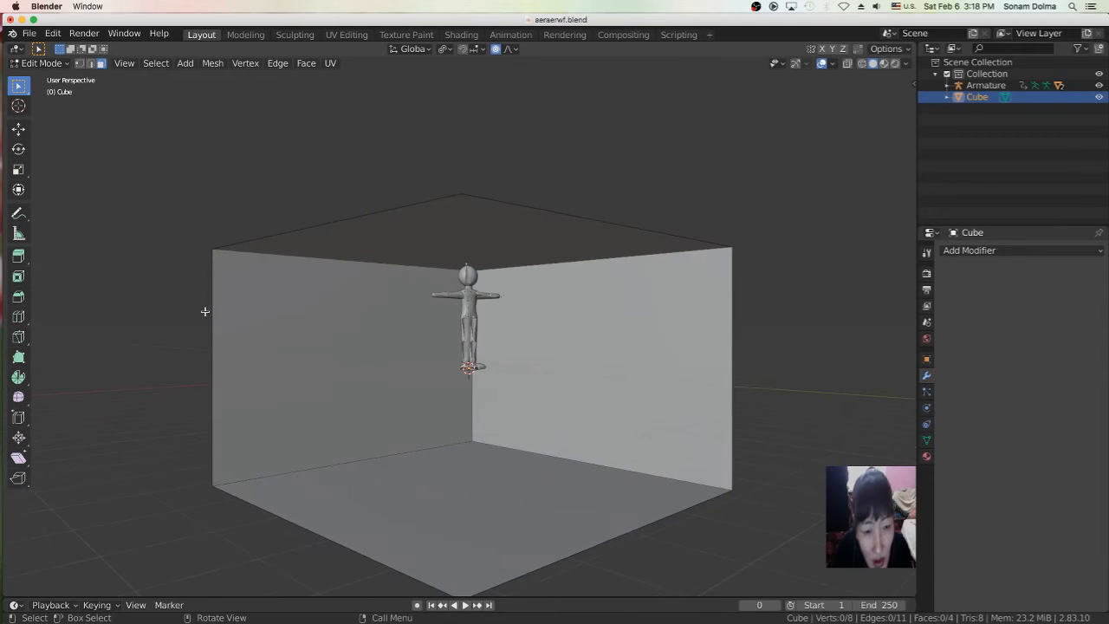
click(34, 63)
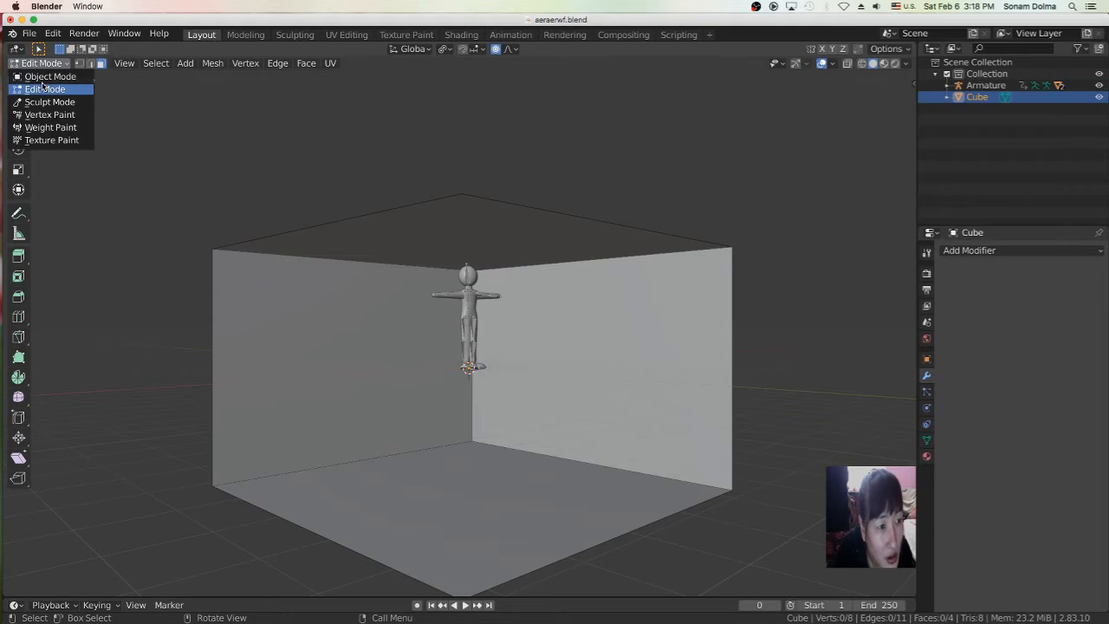
click(48, 76)
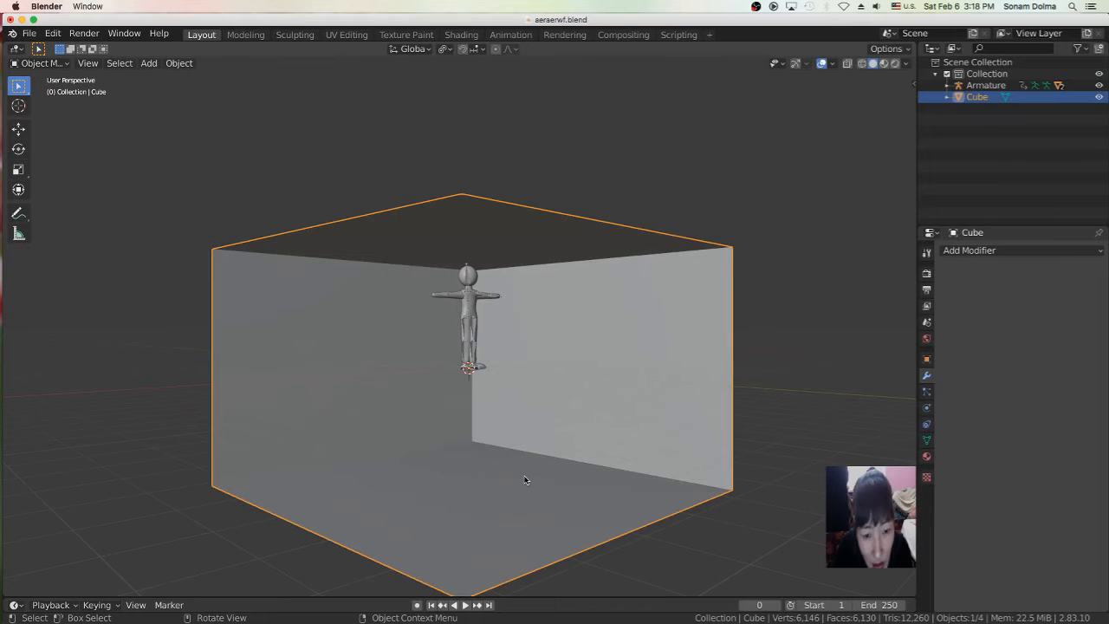
key(g)
key(z)
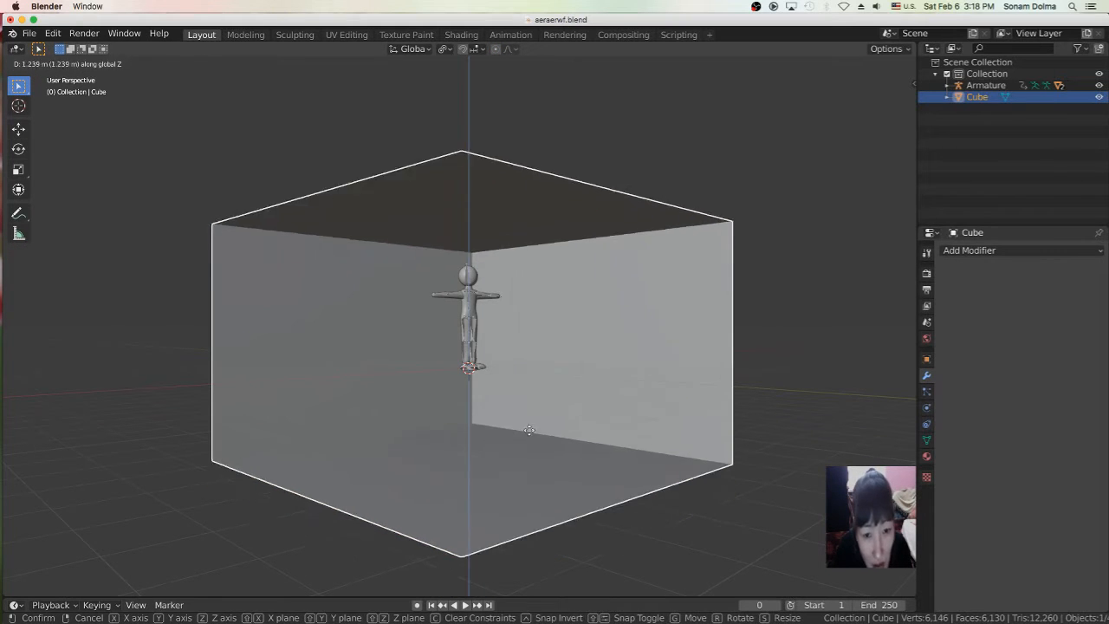
click(557, 378)
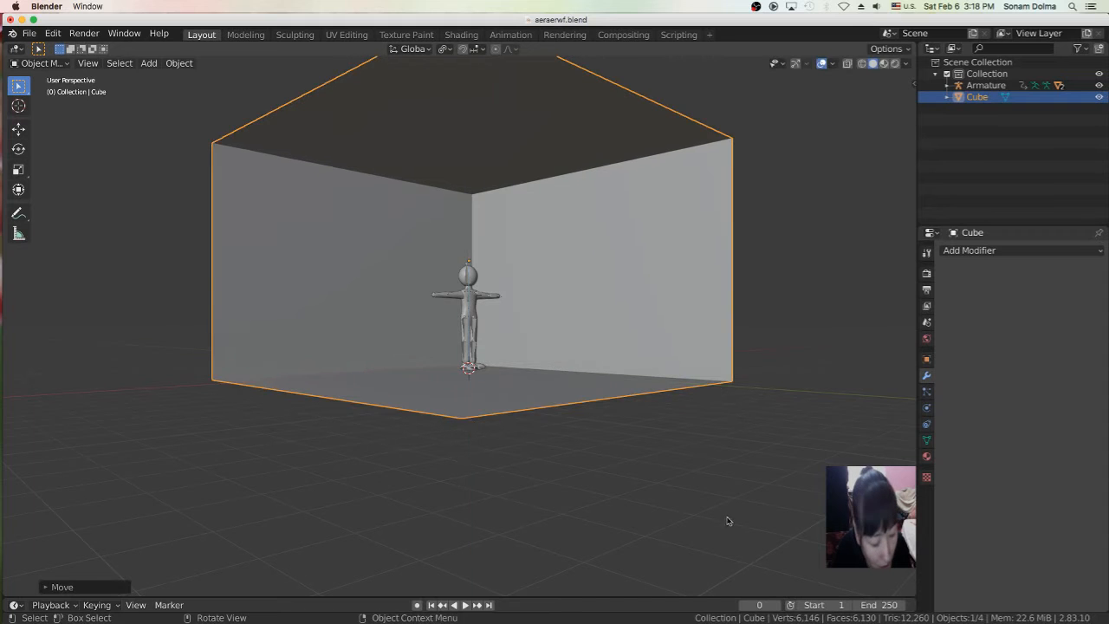
Step: Reduce the room's height along the Z axis and lower it about 0.7 m so its floor sits beneath the character's feet
key(s)
key(z)
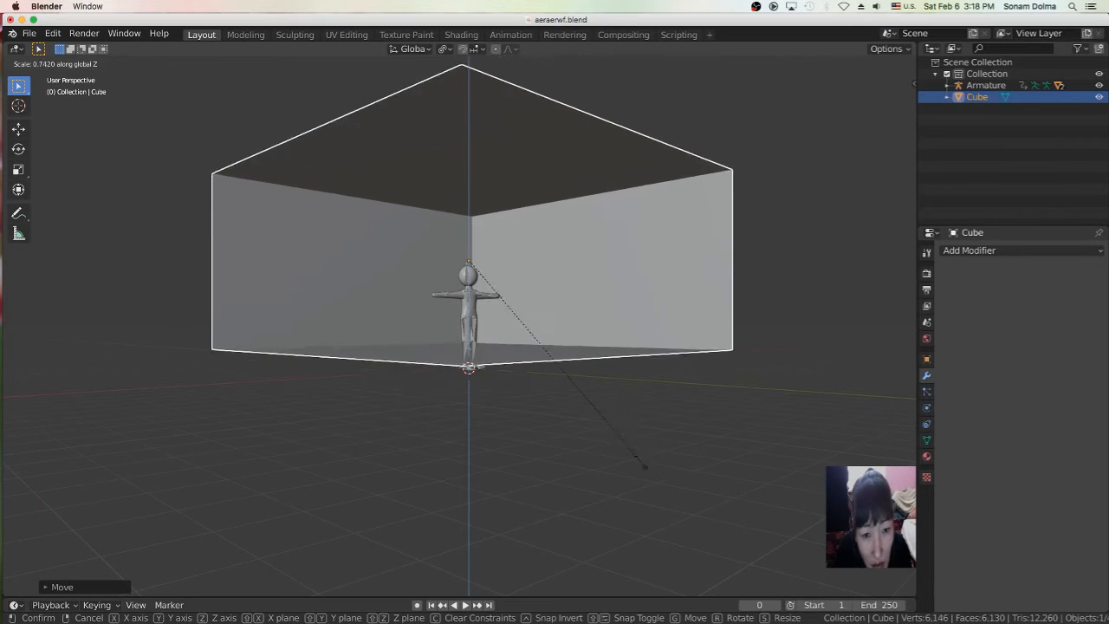
click(655, 484)
key(g)
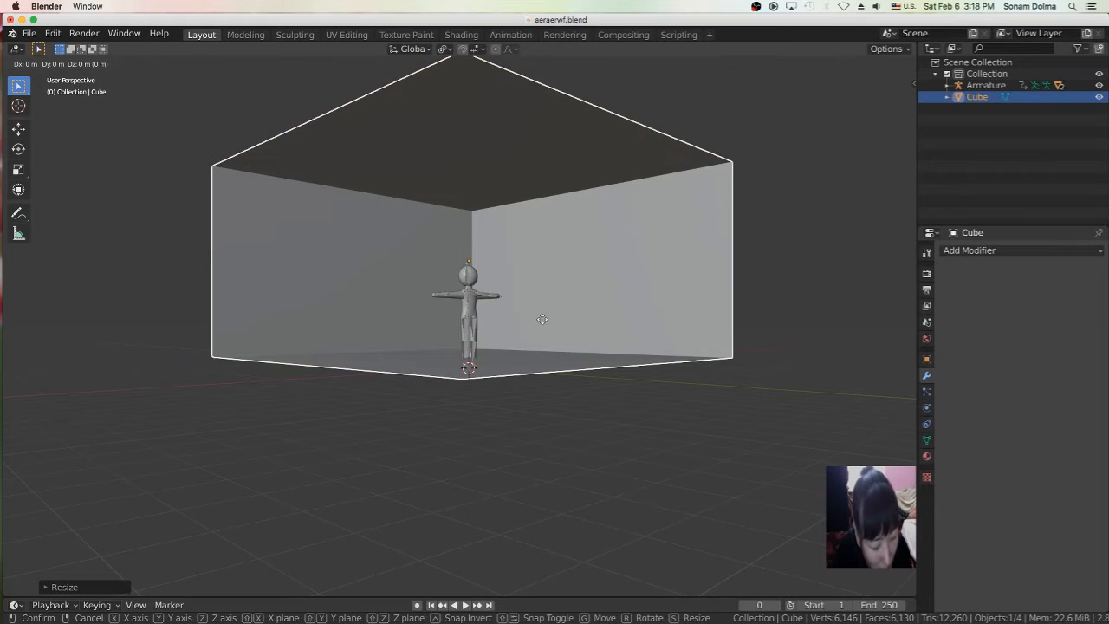
key(z)
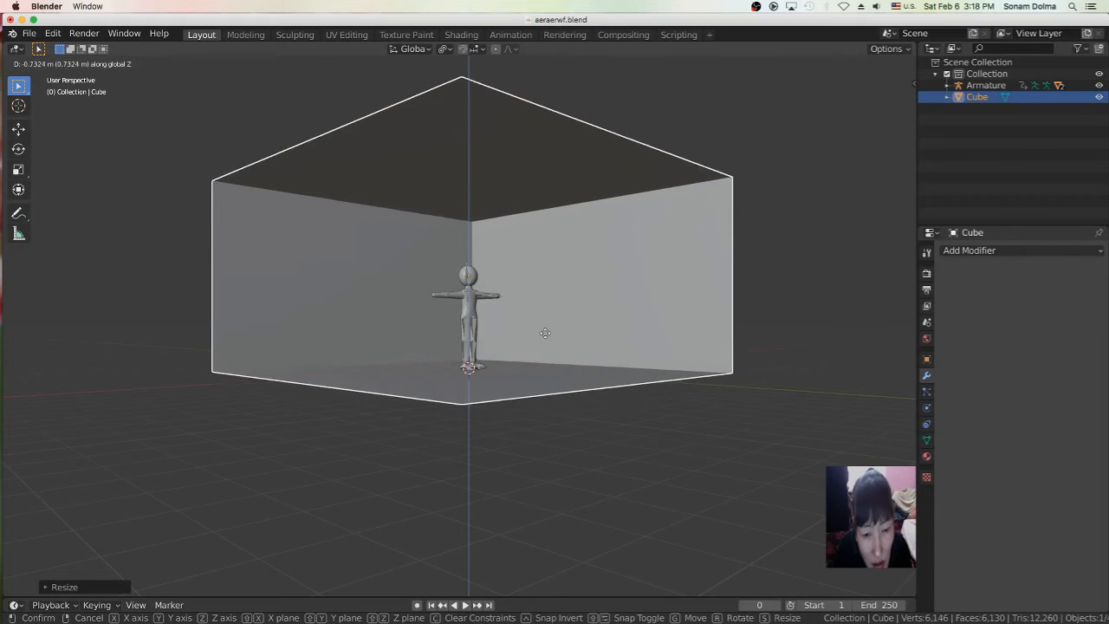
click(546, 331)
Step: Seen from above, rotate the room about 45 degrees and shift it about 3 m toward the character's front
scroll(550, 384, up, 3)
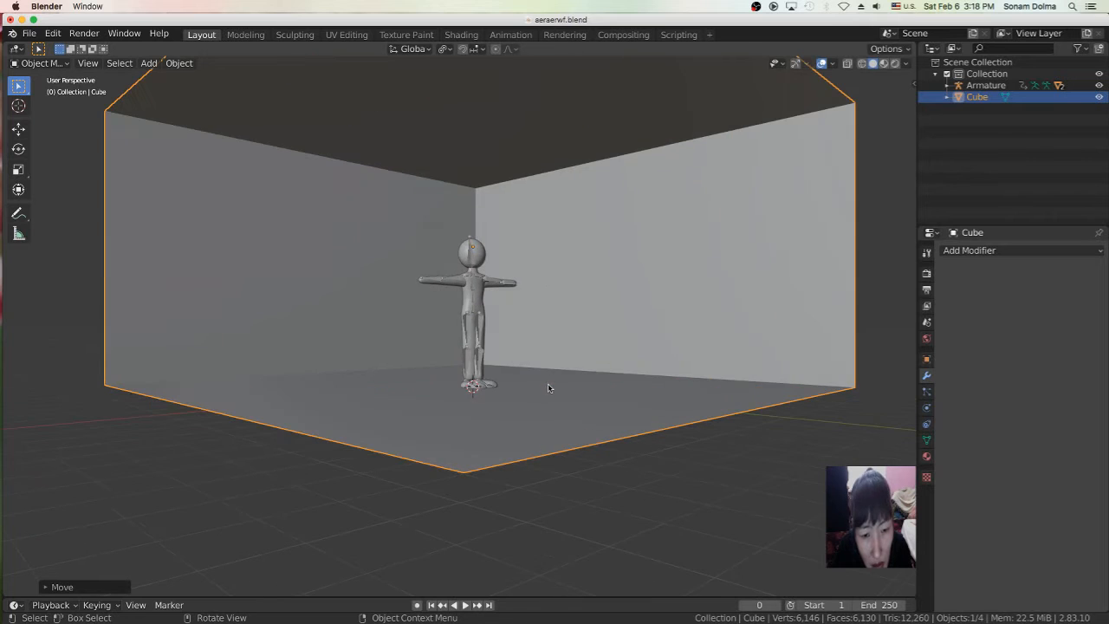
scroll(537, 416, up, 2)
middle_drag(507, 438, 571, 437)
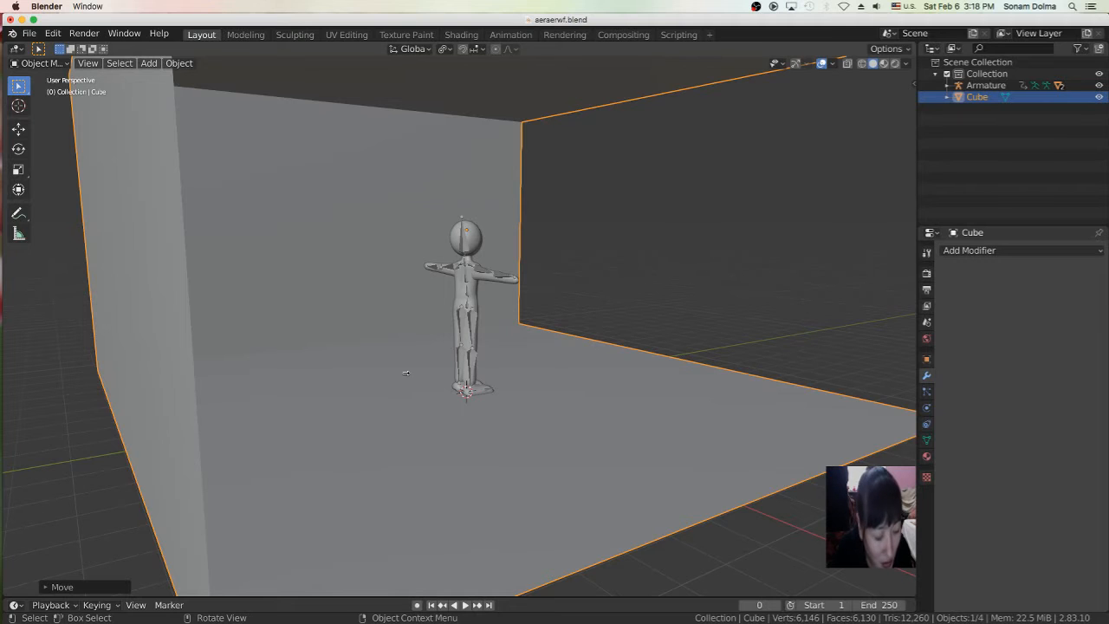
key(KP_7)
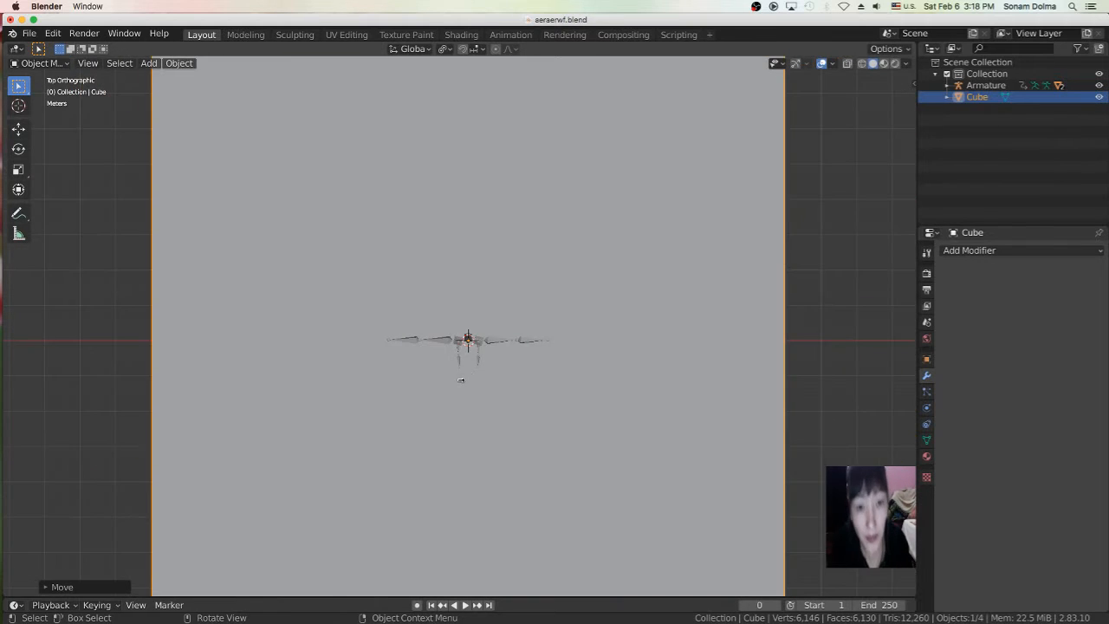
scroll(482, 352, down, 5)
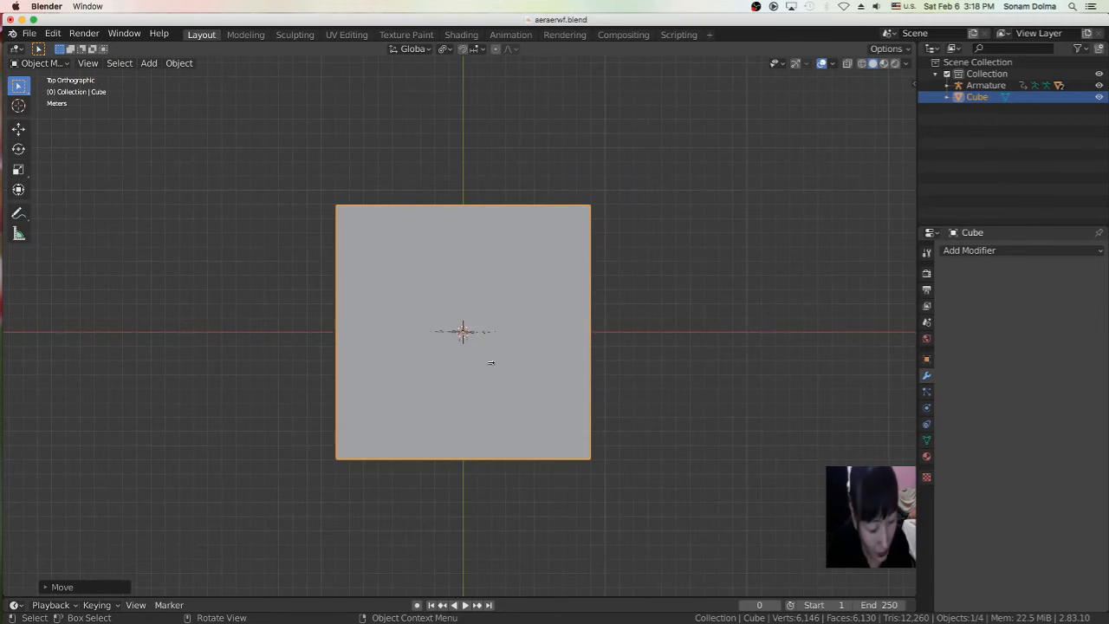
mouse_move(493, 371)
middle_down()
mouse_move(508, 238)
mouse_move(488, 335)
mouse_move(502, 364)
middle_up()
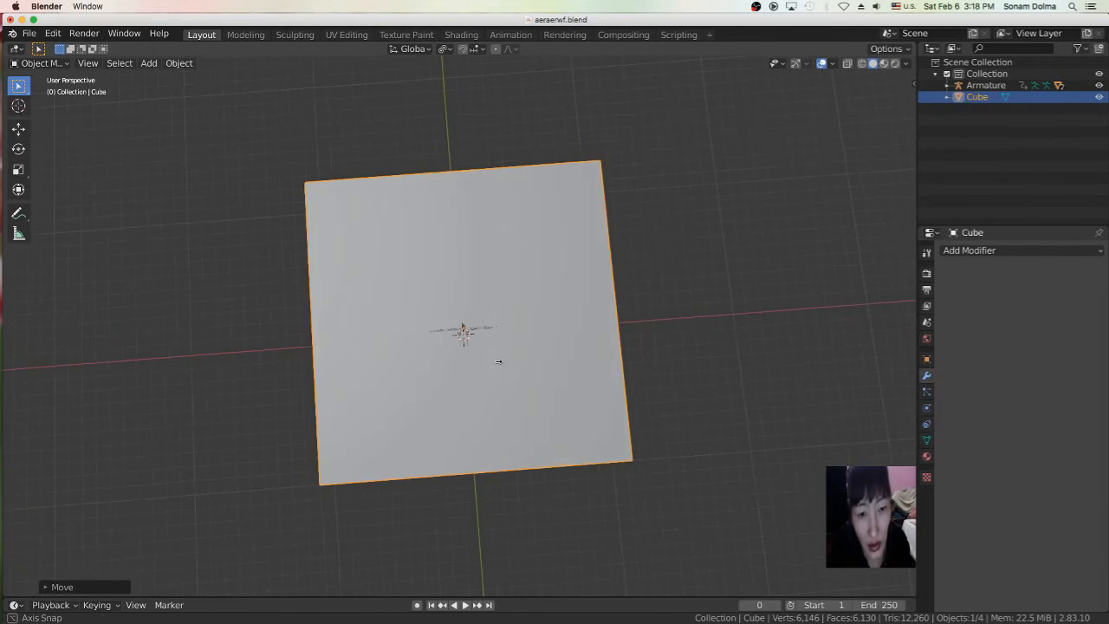
key(r)
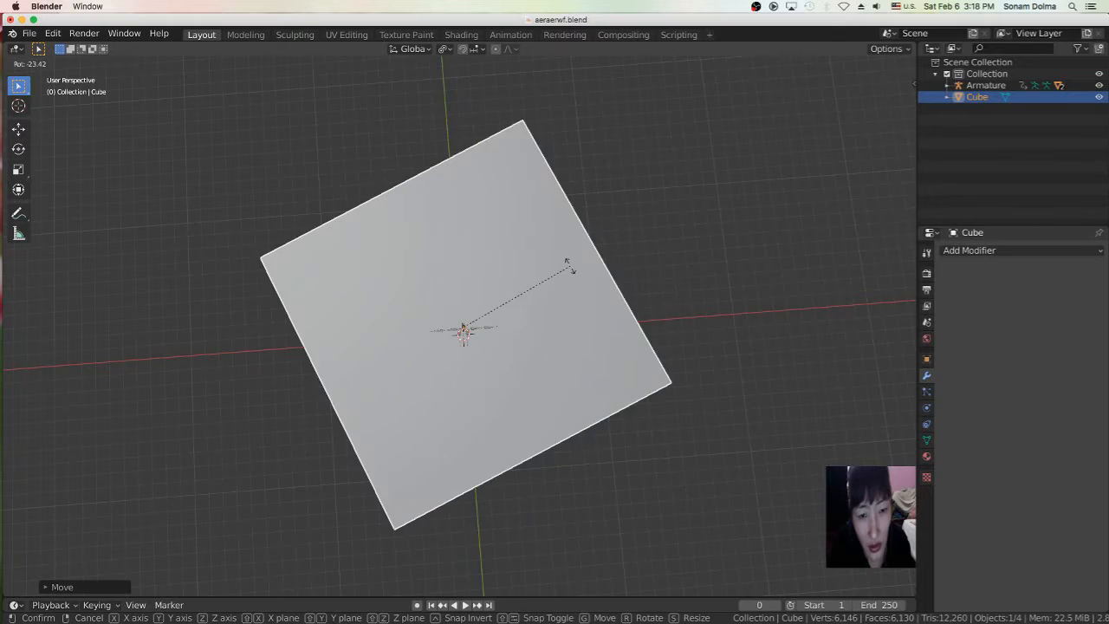
click(546, 217)
key(g)
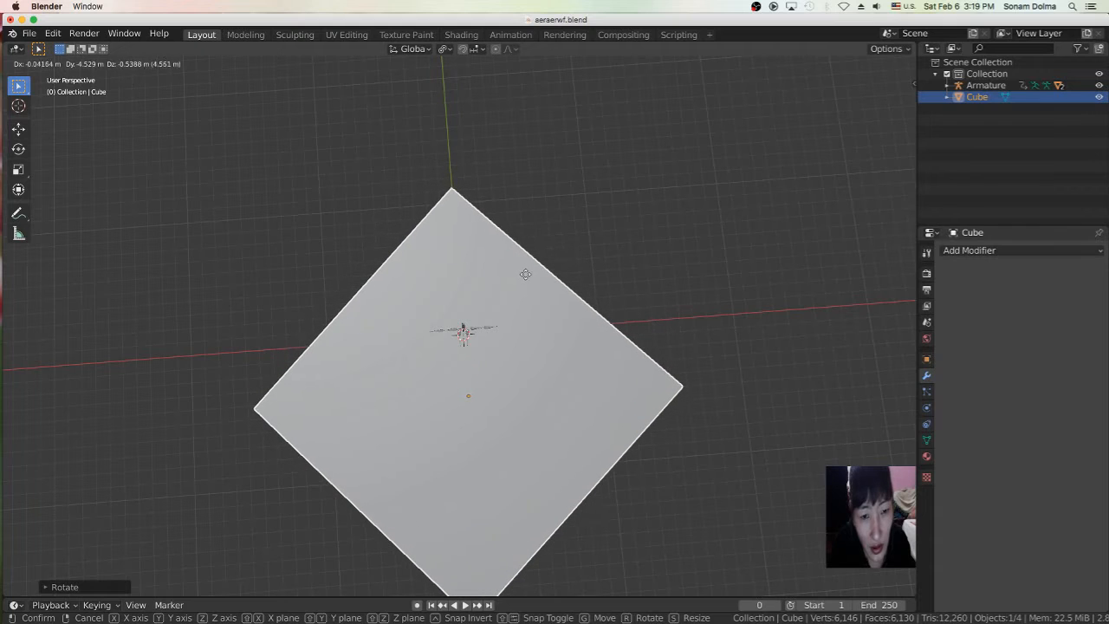
click(526, 252)
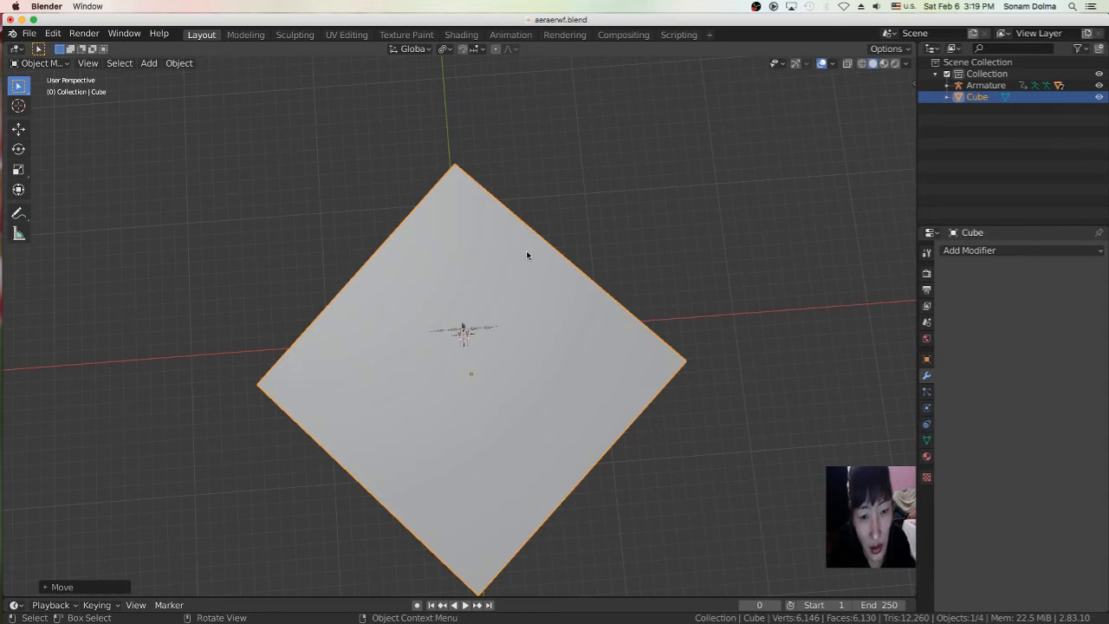
Step: Scale the room down uniformly to about four-fifths of its size and nudge it closer to the character
key(s)
click(673, 411)
key(g)
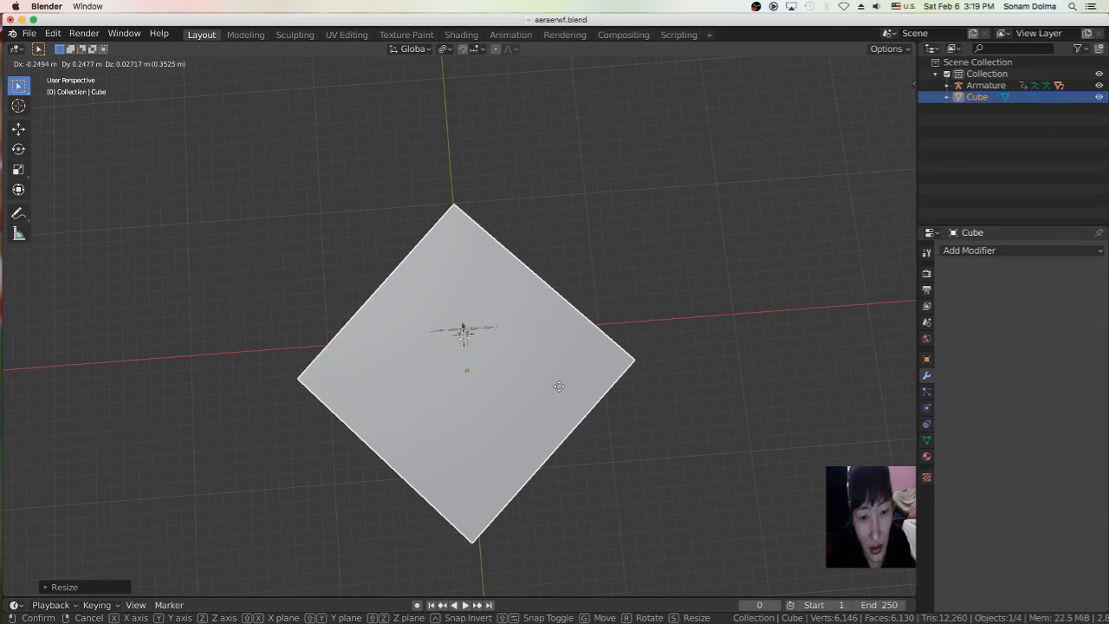
click(560, 388)
Step: Level the tilted room by rotating it about 4 degrees in a front view, and lower it about 0.7 m along the Z axis
middle_drag(557, 487, 550, 366)
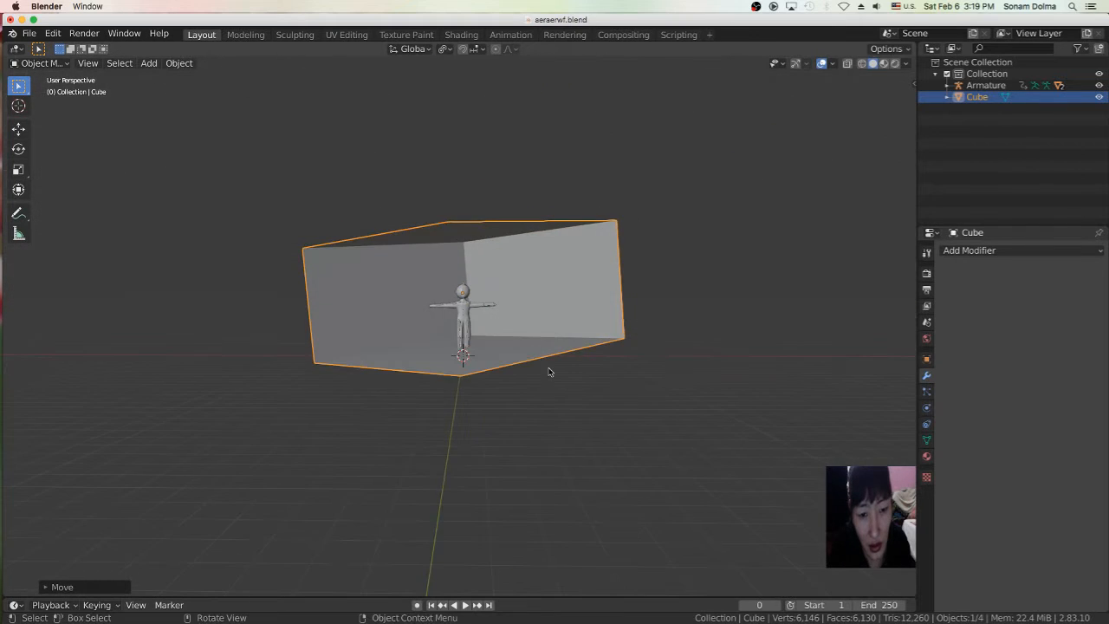
scroll(541, 393, up, 3)
scroll(541, 393, up, 2)
scroll(534, 402, down, 6)
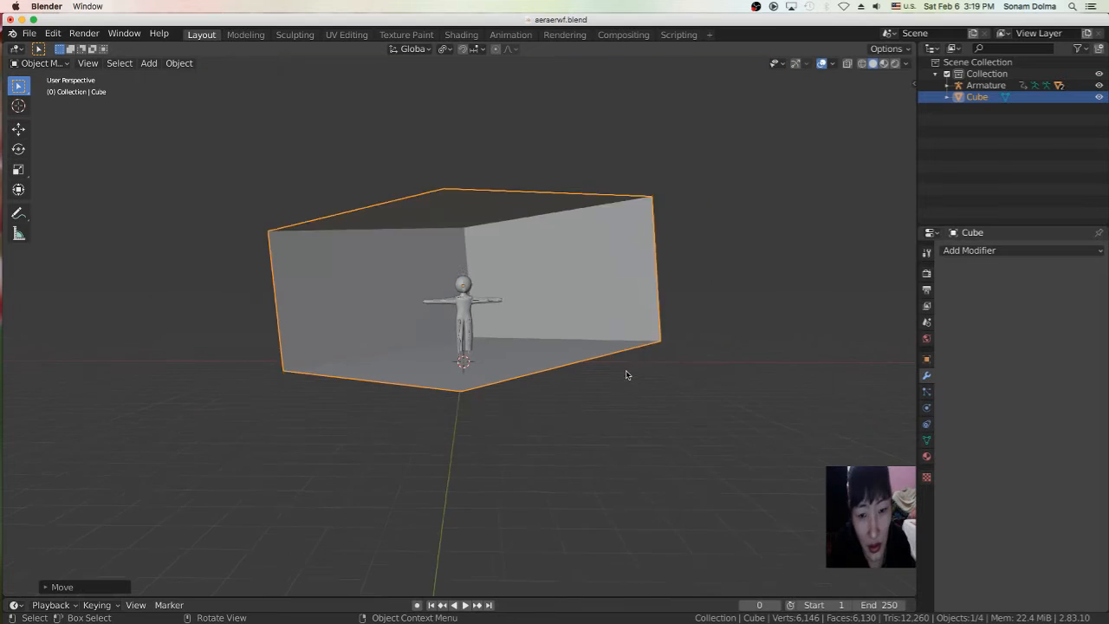
key(r)
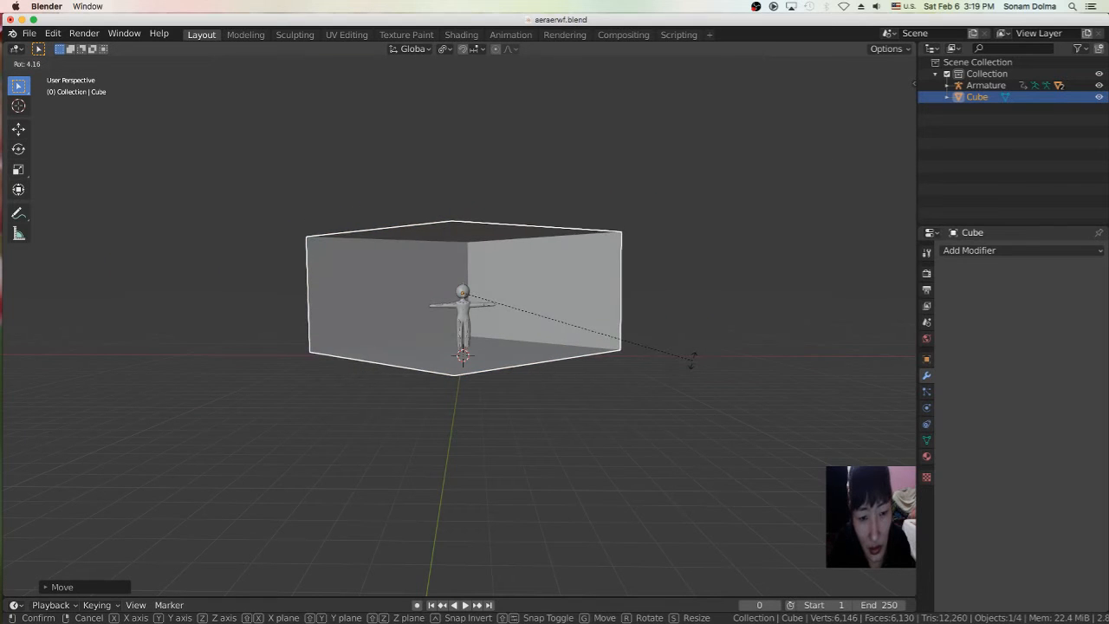
click(692, 360)
key(g)
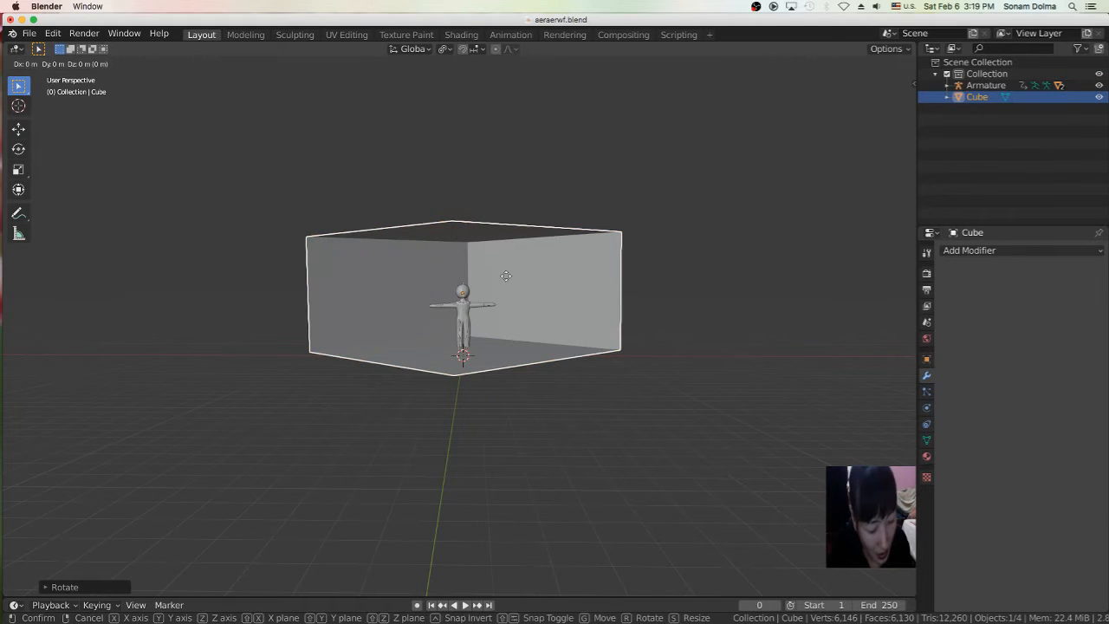
key(z)
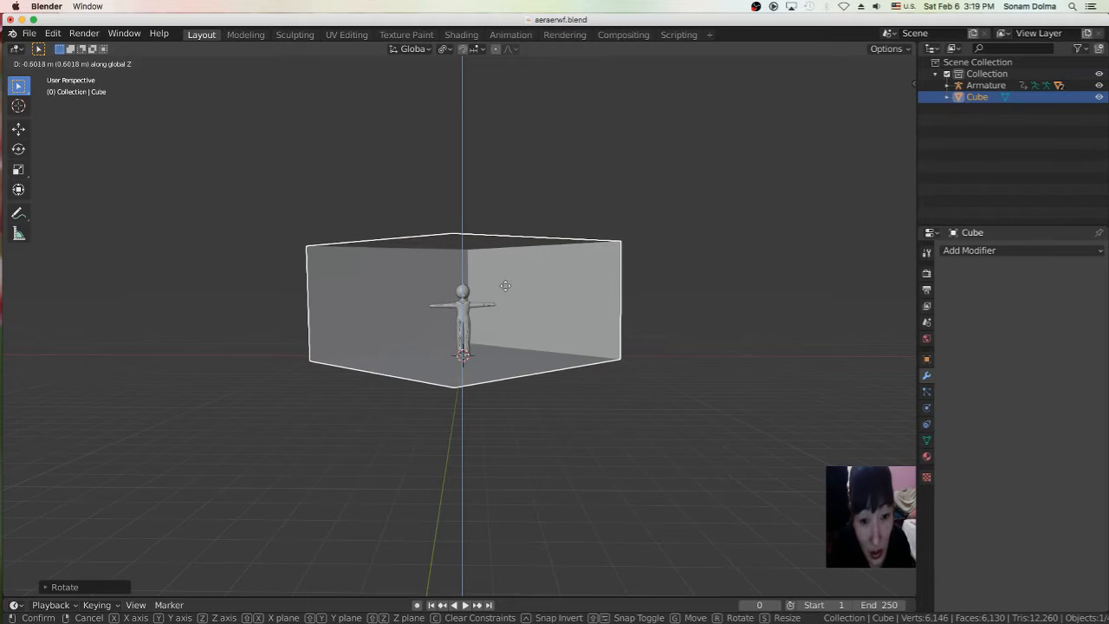
click(505, 288)
Step: Scale the room up slightly and raise it until its floor meets the soles of the character's feet
scroll(519, 394, up, 6)
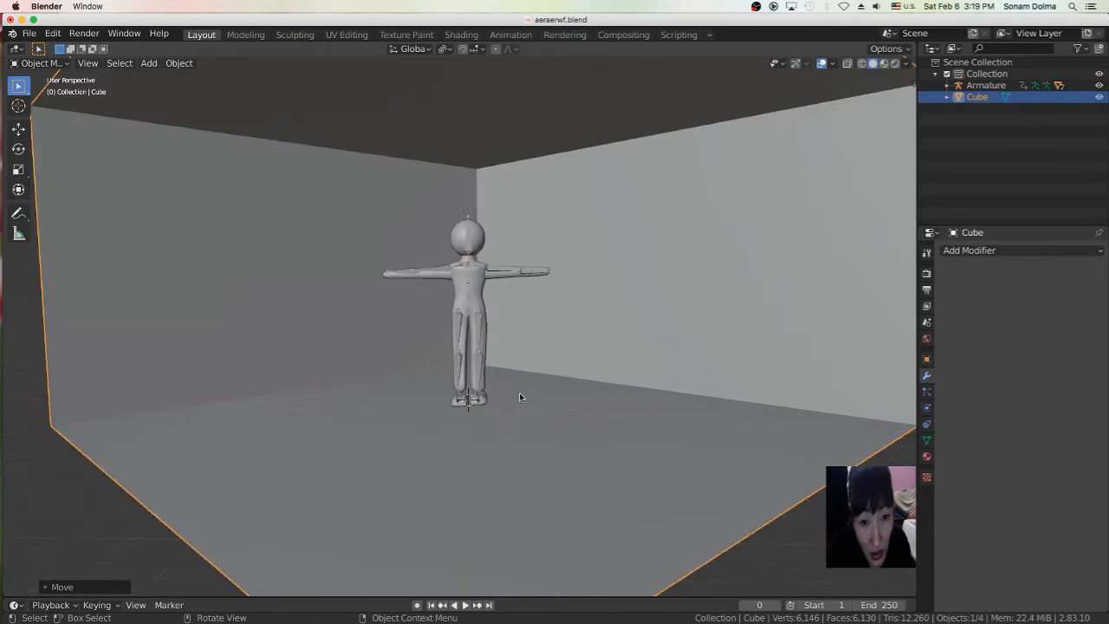
middle_drag(544, 406, 576, 422)
scroll(551, 407, up, 1)
scroll(550, 406, up, 2)
scroll(570, 423, down, 1)
scroll(569, 422, down, 2)
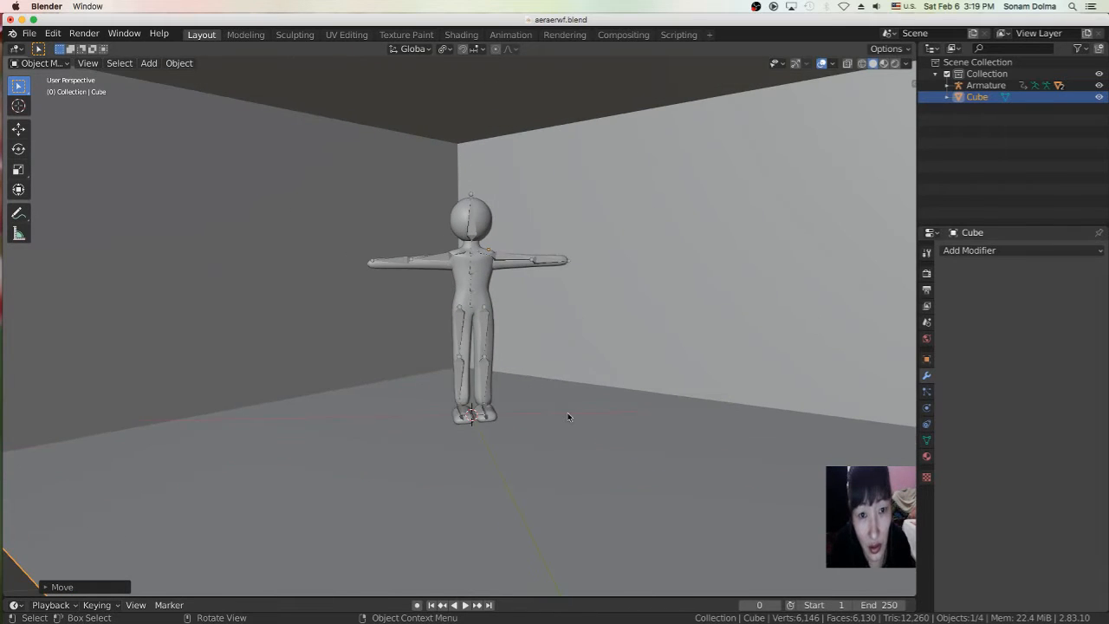
scroll(569, 419, up, 2)
middle_drag(592, 437, 613, 449)
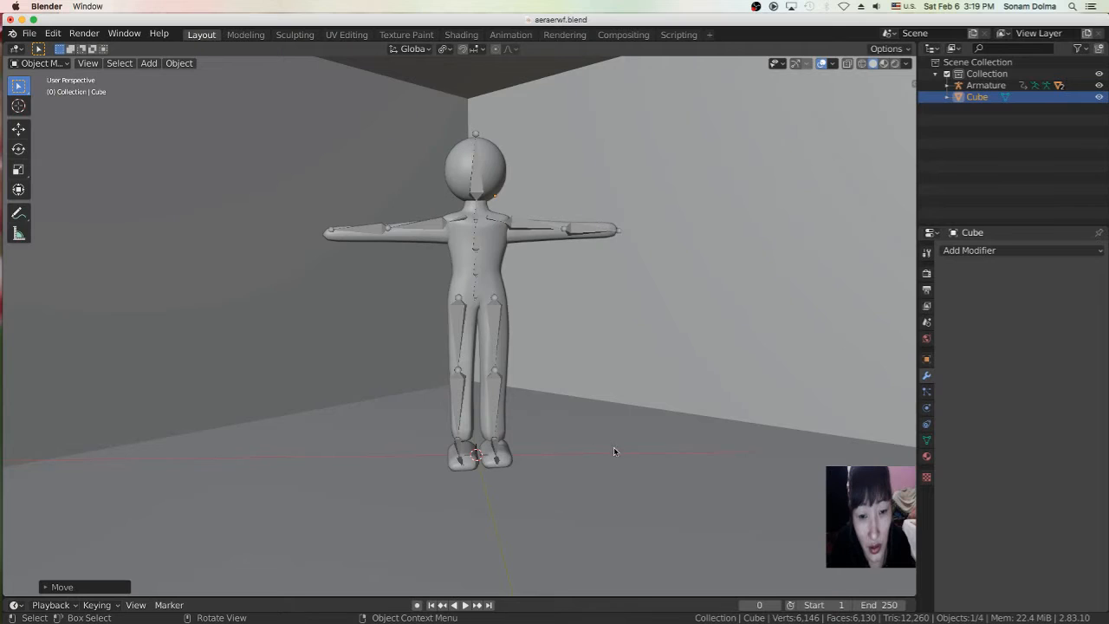
key(s)
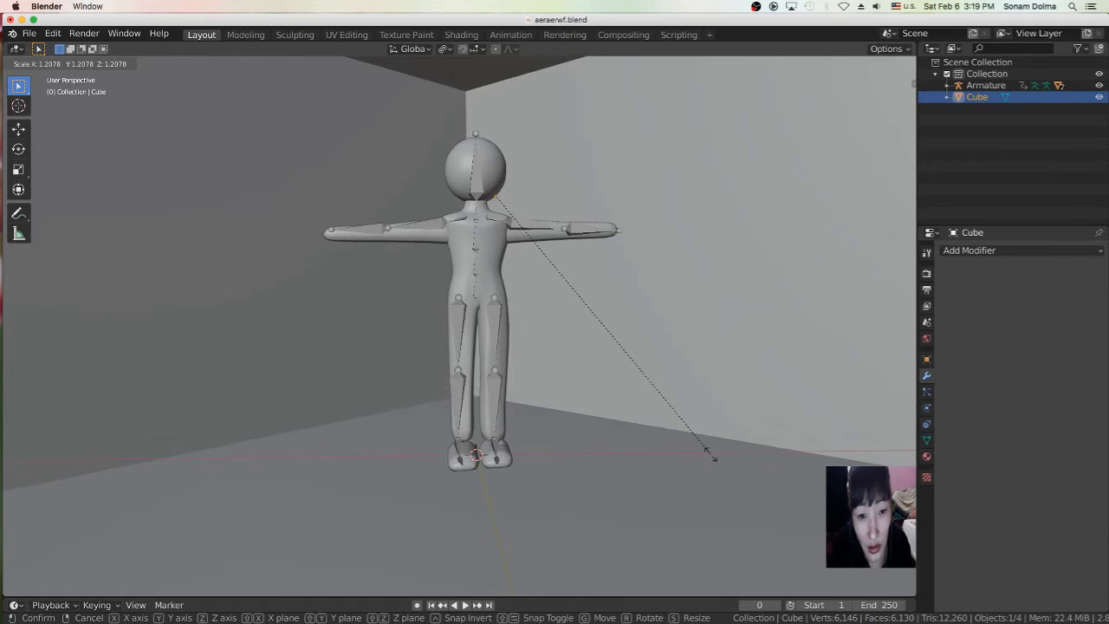
click(588, 472)
key(g)
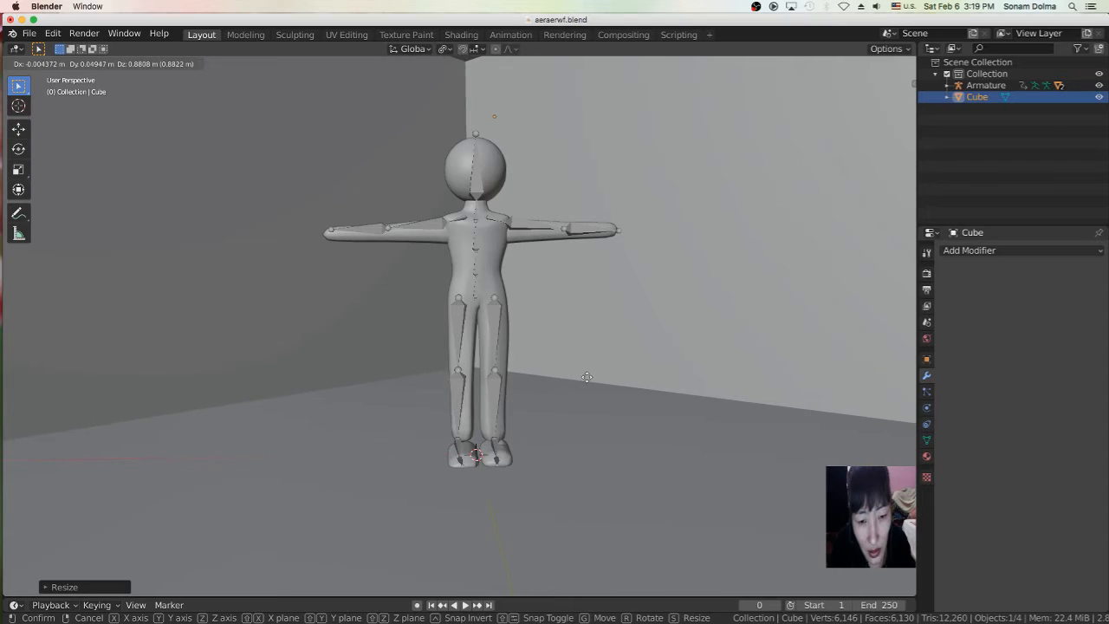
click(534, 490)
scroll(534, 490, down, 2)
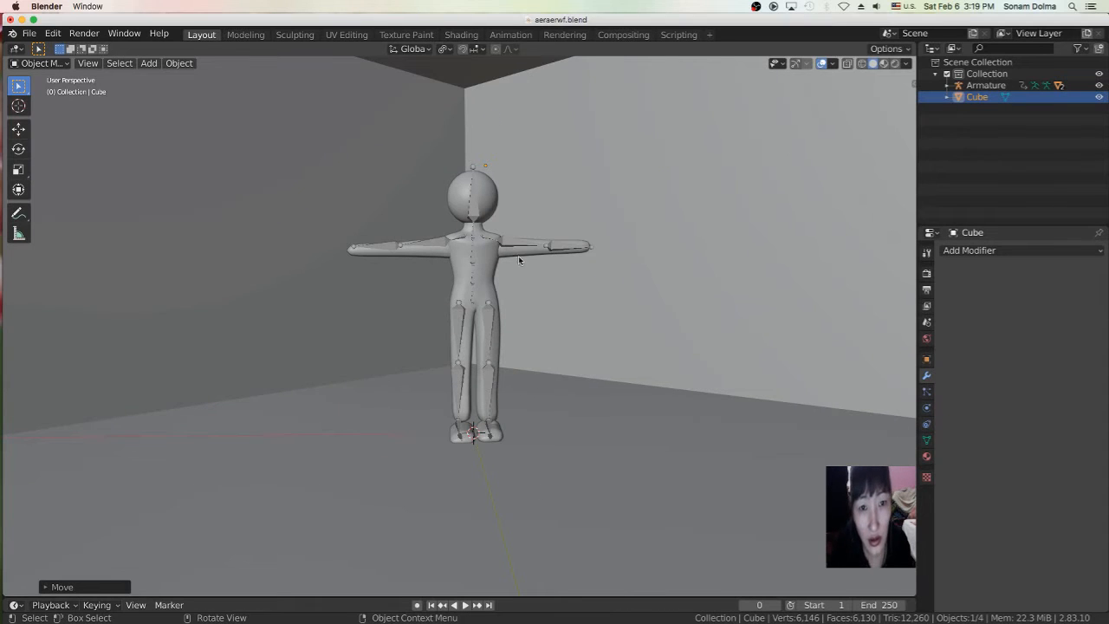
scroll(545, 469, down, 3)
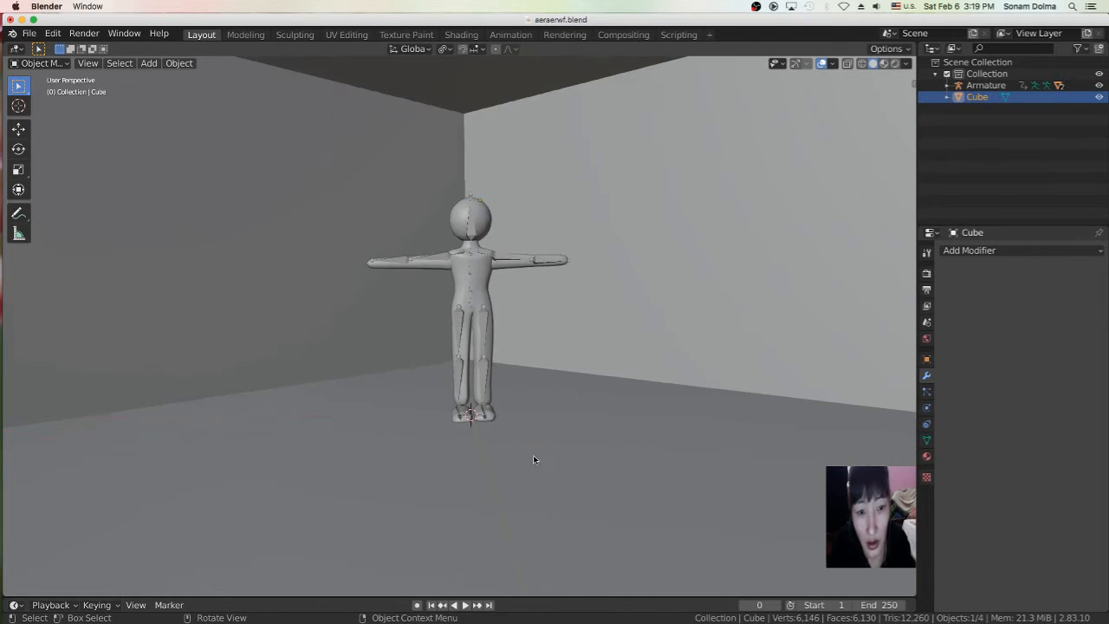
Step: Add another cube mesh at the character's feet, scale it down to a small box and move it off the feet
click(476, 295)
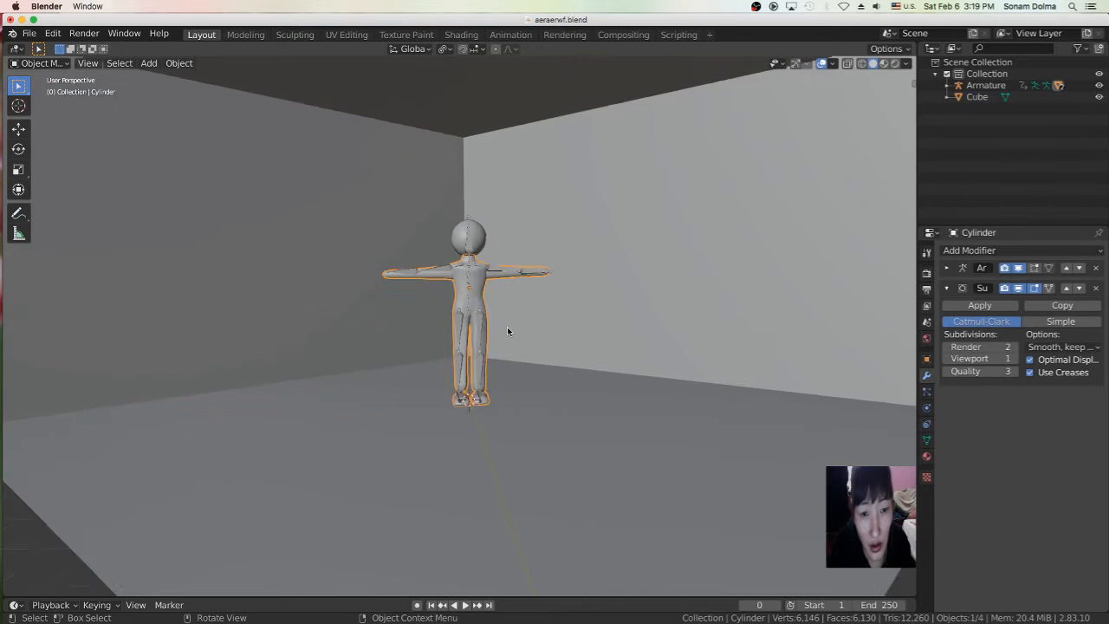
scroll(518, 338, down, 3)
middle_drag(519, 386, 589, 392)
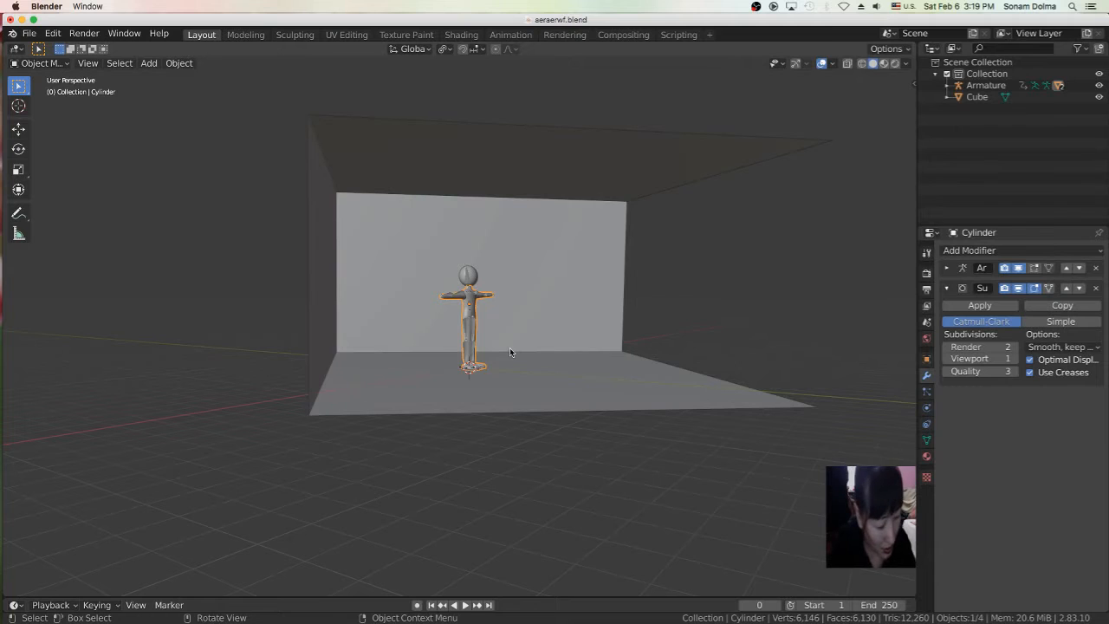
key(shift+a)
mouse_move(511, 348)
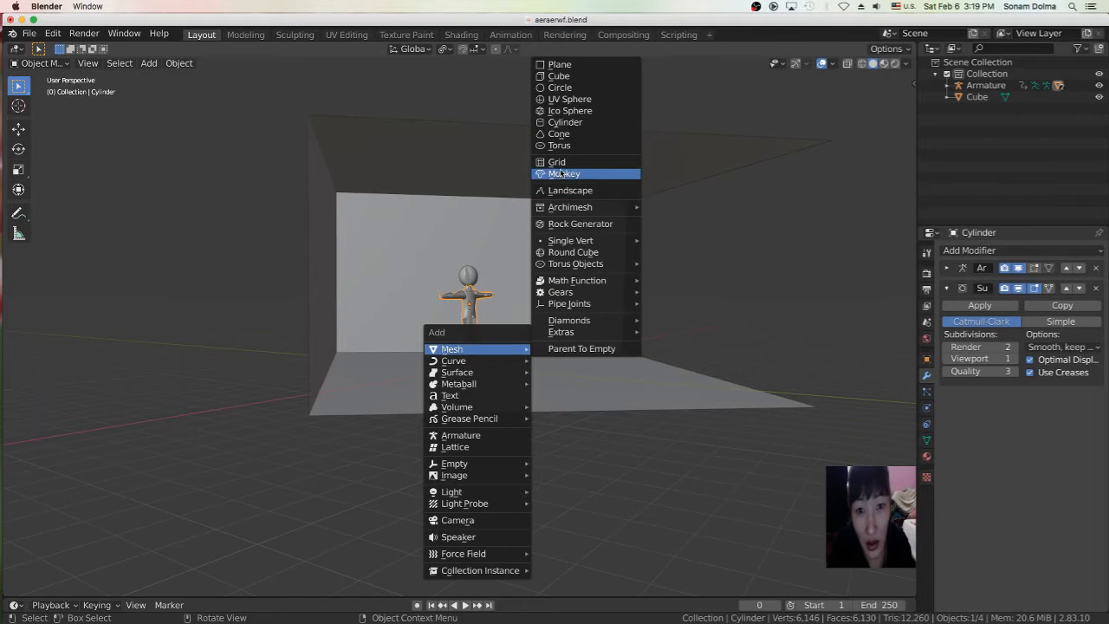
click(554, 76)
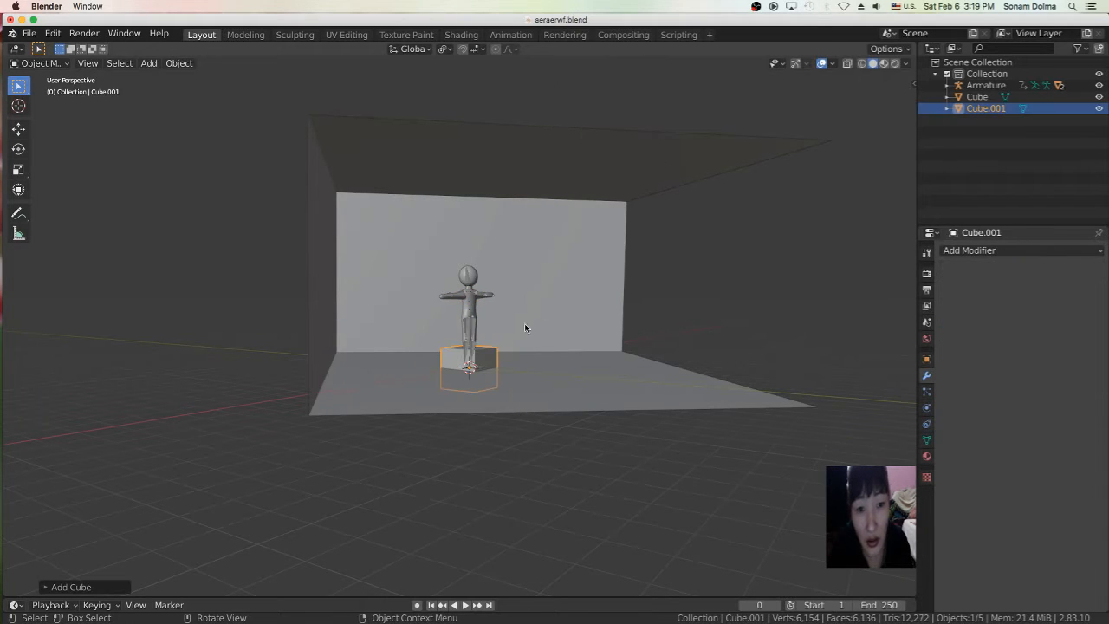
key(s)
click(549, 421)
key(g)
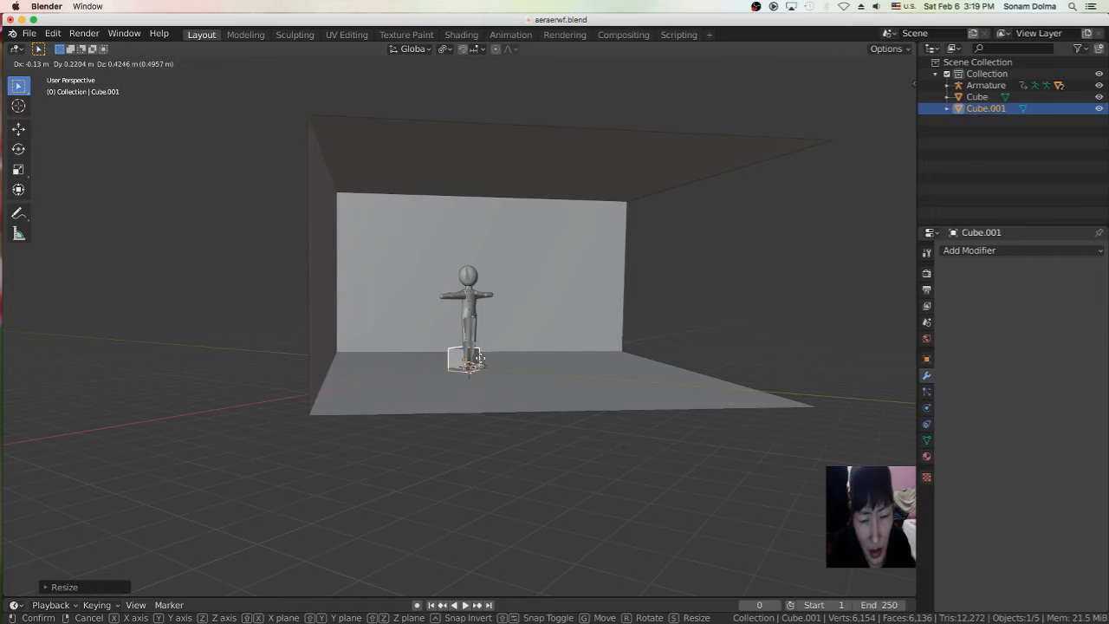
click(625, 422)
Step: Position the small box on the floor just behind the character, checking its placement from the side and the front
middle_drag(626, 422, 463, 416)
scroll(557, 416, up, 4)
key(g)
click(502, 387)
key(g)
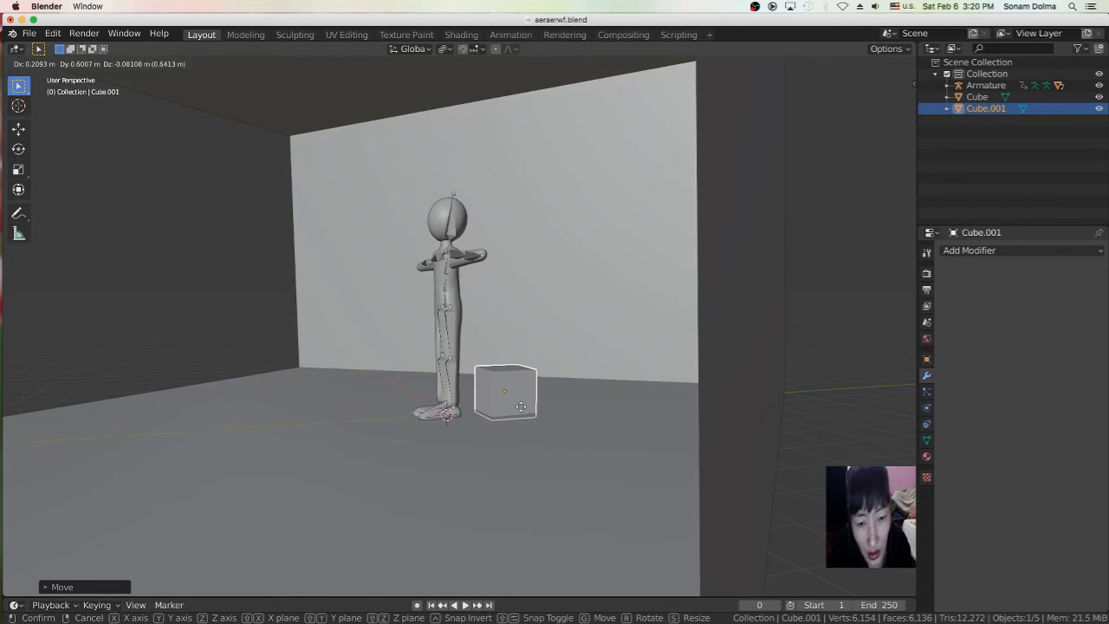
click(521, 404)
middle_drag(521, 404, 557, 429)
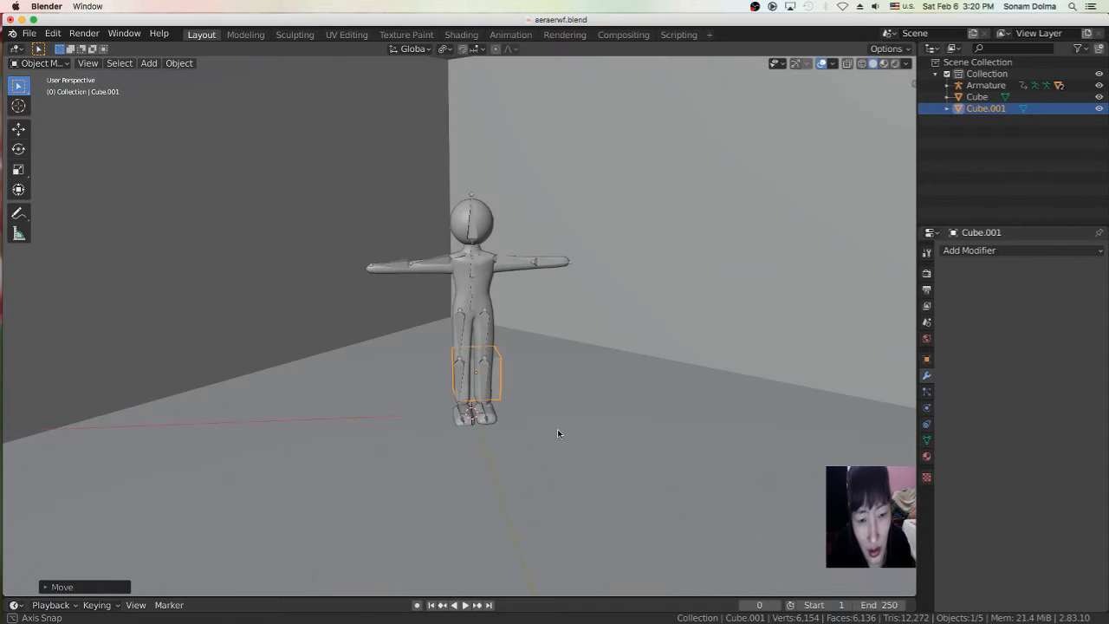
key(g)
click(540, 433)
Step: Duplicate the small box, place the copy in front of the character and rotate it about 41 degrees as seen from above
scroll(529, 436, down, 4)
middle_drag(525, 434, 570, 409)
key(shift+d)
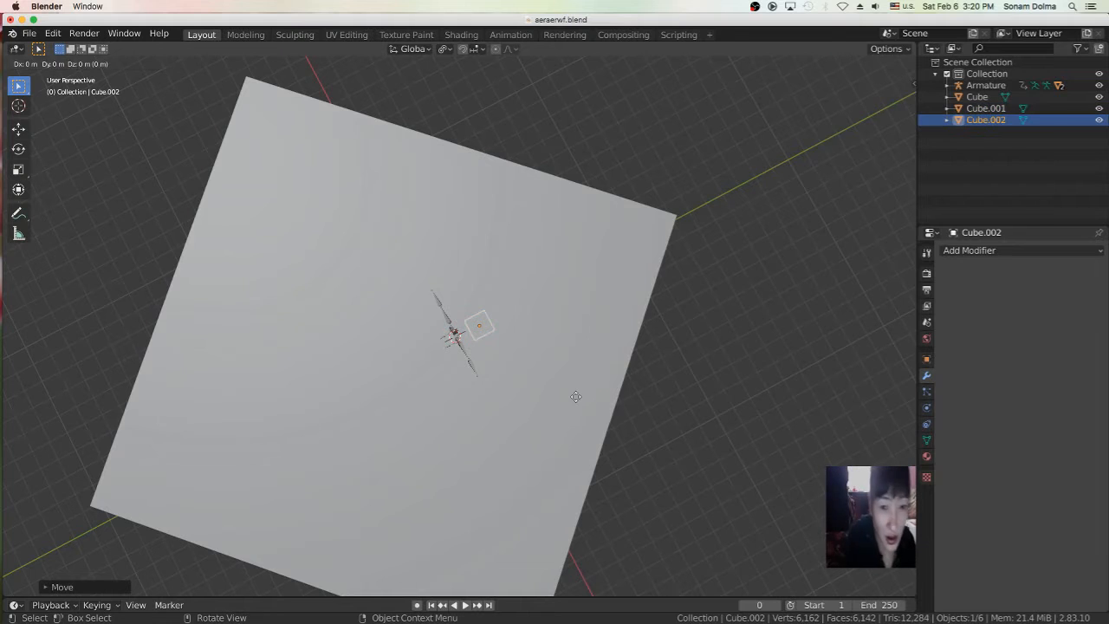
click(507, 451)
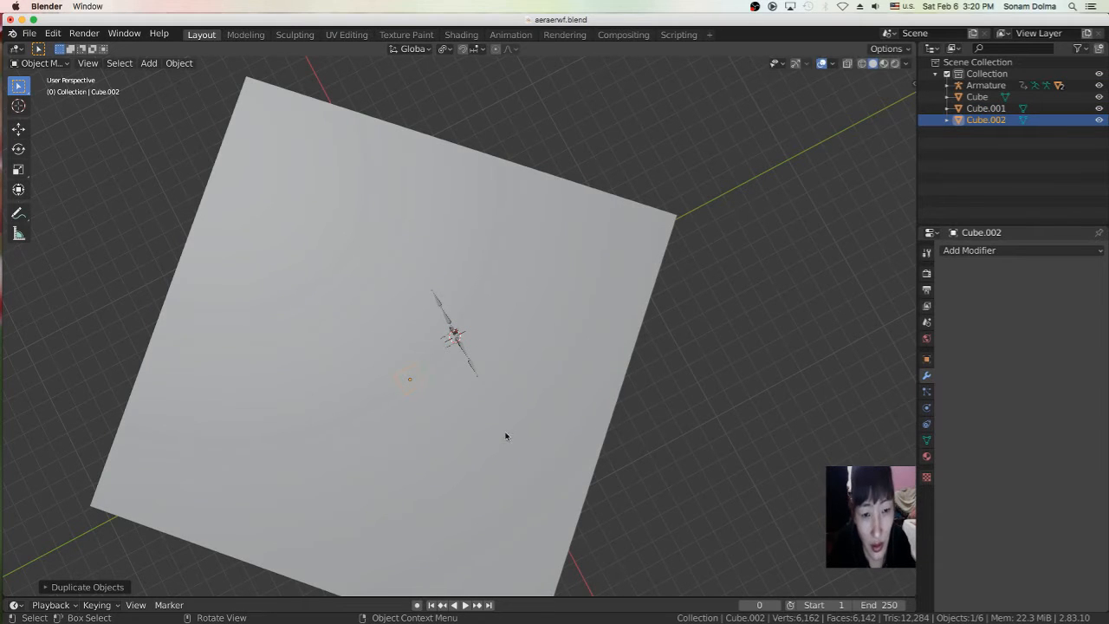
key(r)
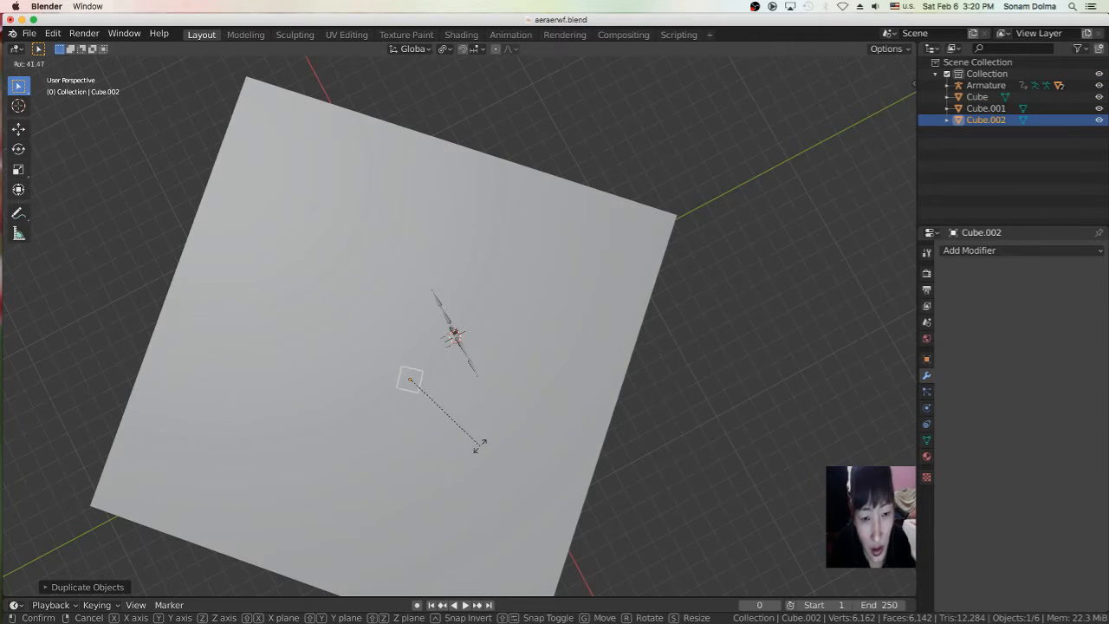
click(481, 443)
Step: Rotate the duplicated box slightly in a side view to level it with the room's floor
middle_drag(445, 447, 529, 348)
scroll(578, 416, up, 4)
middle_drag(599, 426, 465, 411)
key(r)
click(459, 417)
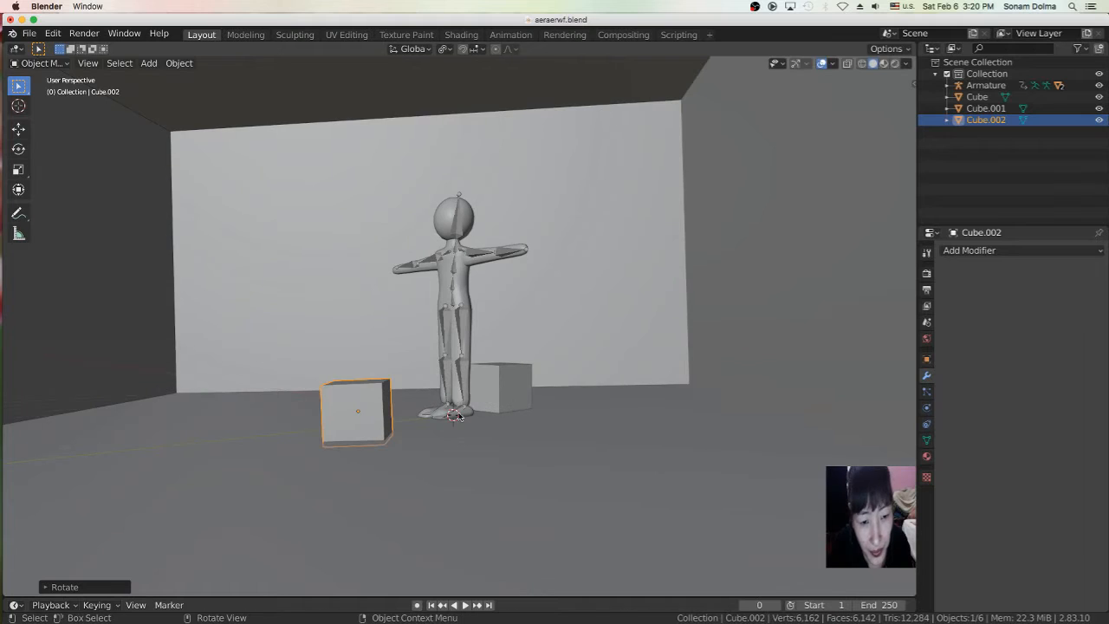
key(g)
key(x)
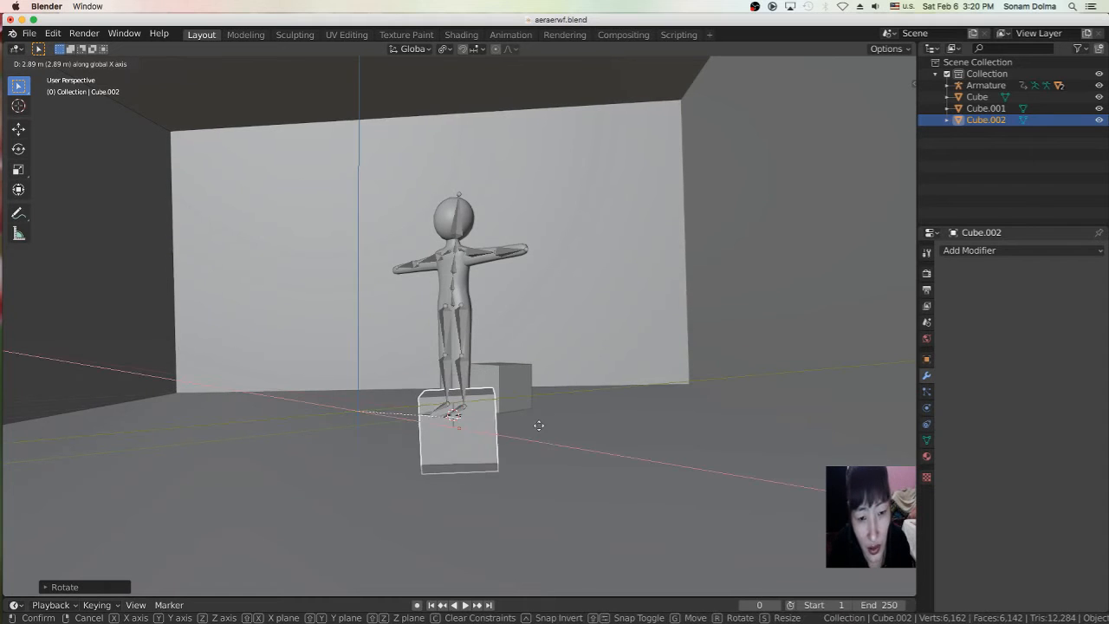
right_click(546, 374)
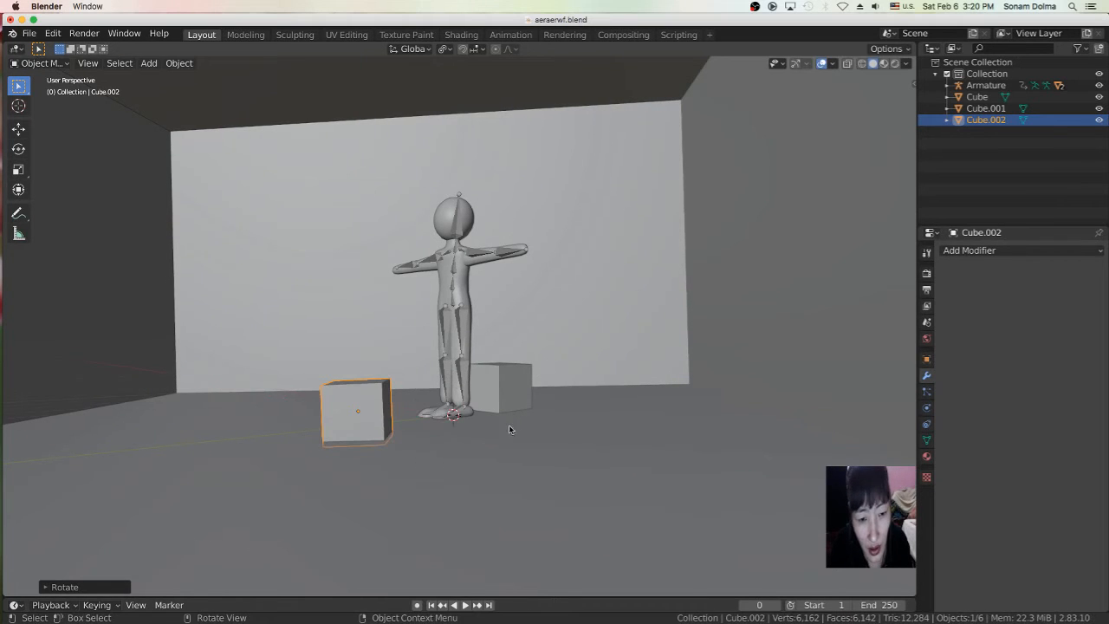
Step: Move the selected small box sideways across the floor near the character's feet and rotate it about 3 degrees
key(g)
click(583, 422)
mouse_move(502, 452)
middle_down()
mouse_move(534, 455)
mouse_move(500, 453)
middle_up()
key(r)
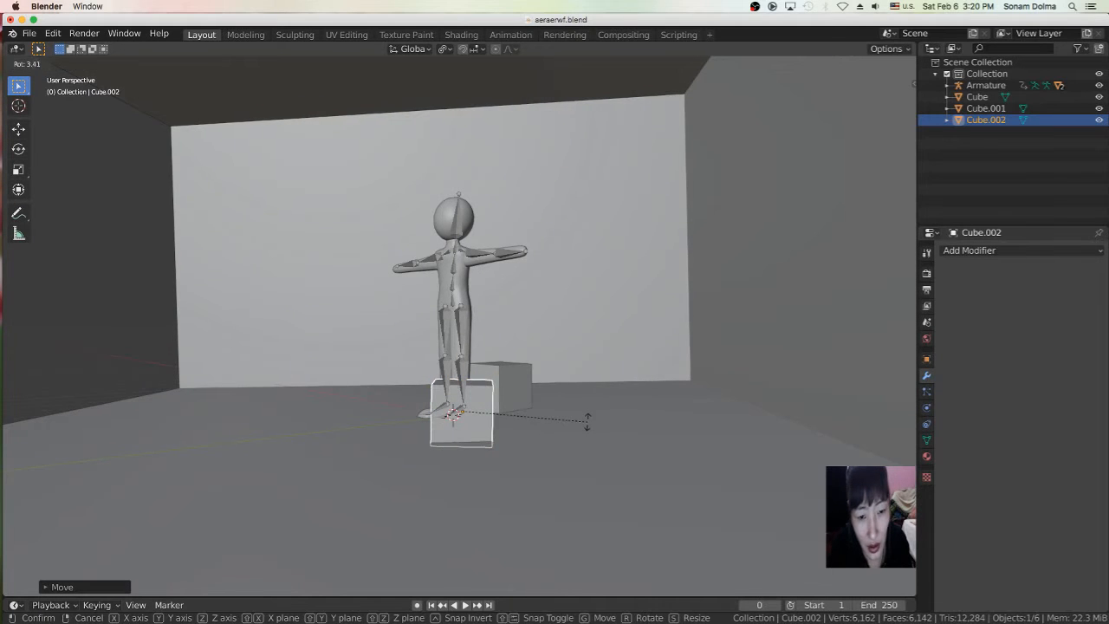
click(588, 416)
Step: Level the small box against the floor by rotating it in a second viewing direction and nudging its position
middle_drag(588, 416, 598, 444)
key(r)
click(653, 446)
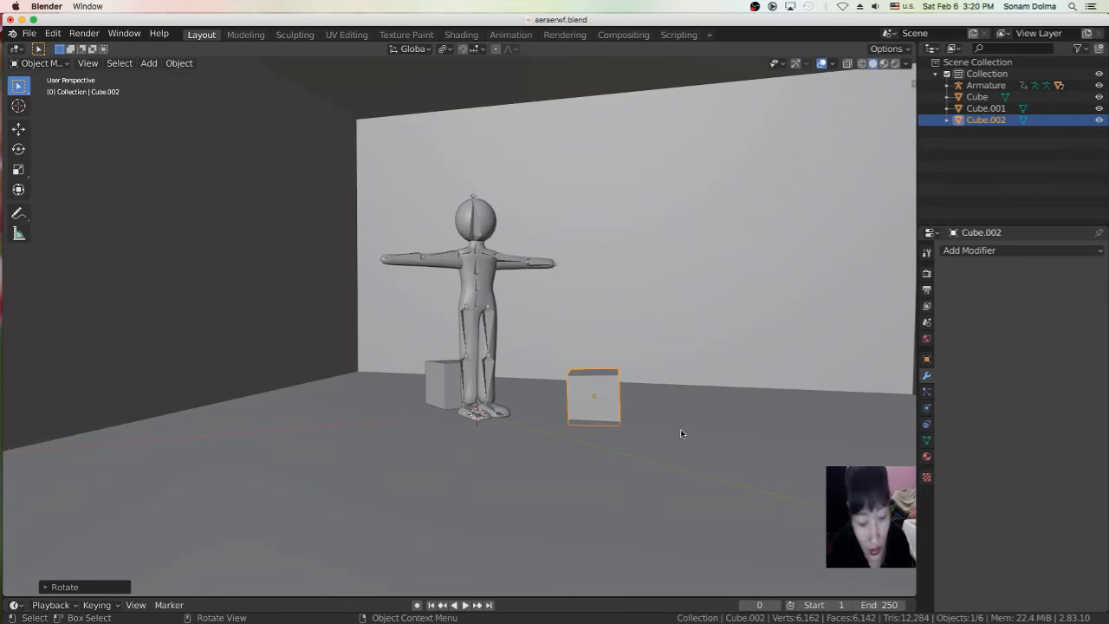
key(r)
click(657, 432)
key(g)
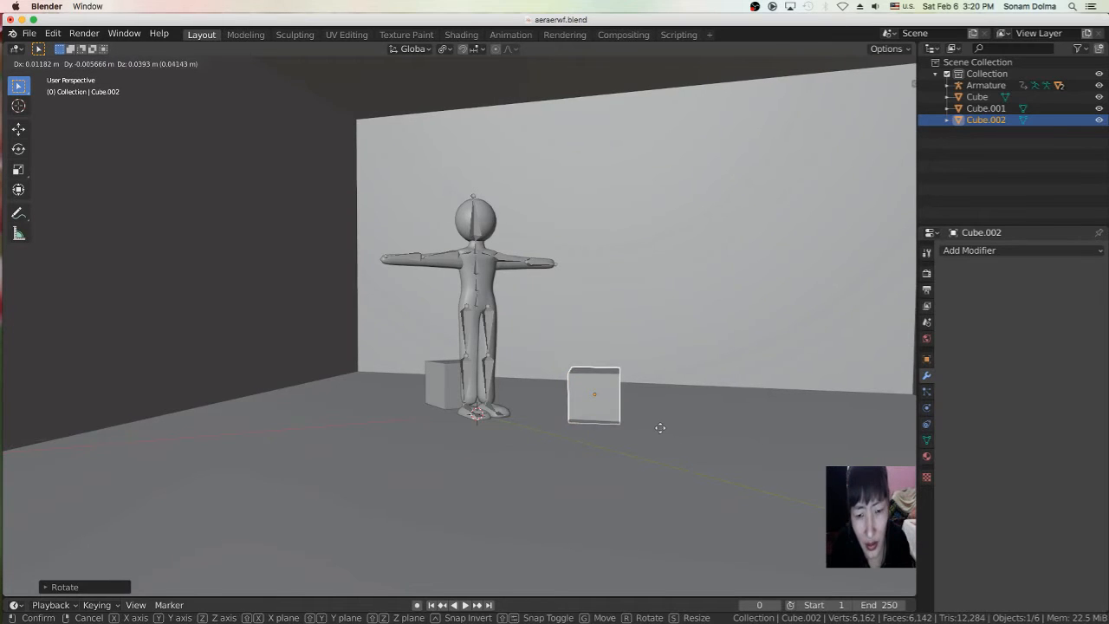
click(660, 433)
Step: Adjust the small box's overall size and flatten it along the Z axis
middle_drag(663, 437, 610, 430)
key(s)
click(656, 475)
key(s)
click(626, 471)
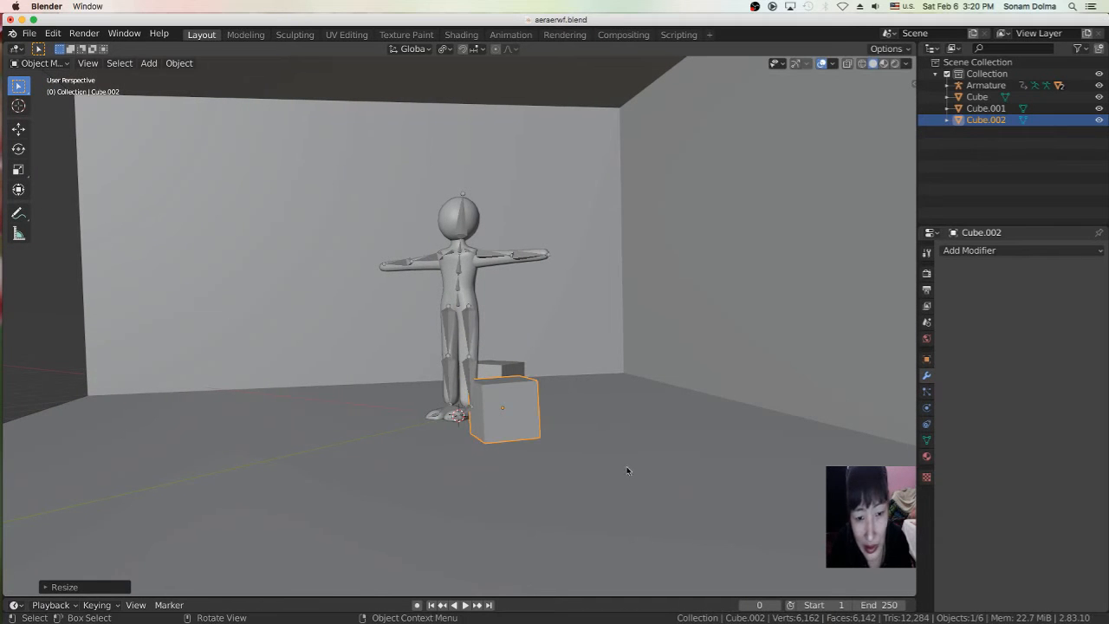
key(s)
key(z)
click(552, 406)
Step: Lower the flattened box by about 0.09 m onto the floor and rotate it slightly to level it
middle_drag(544, 422, 612, 433)
key(g)
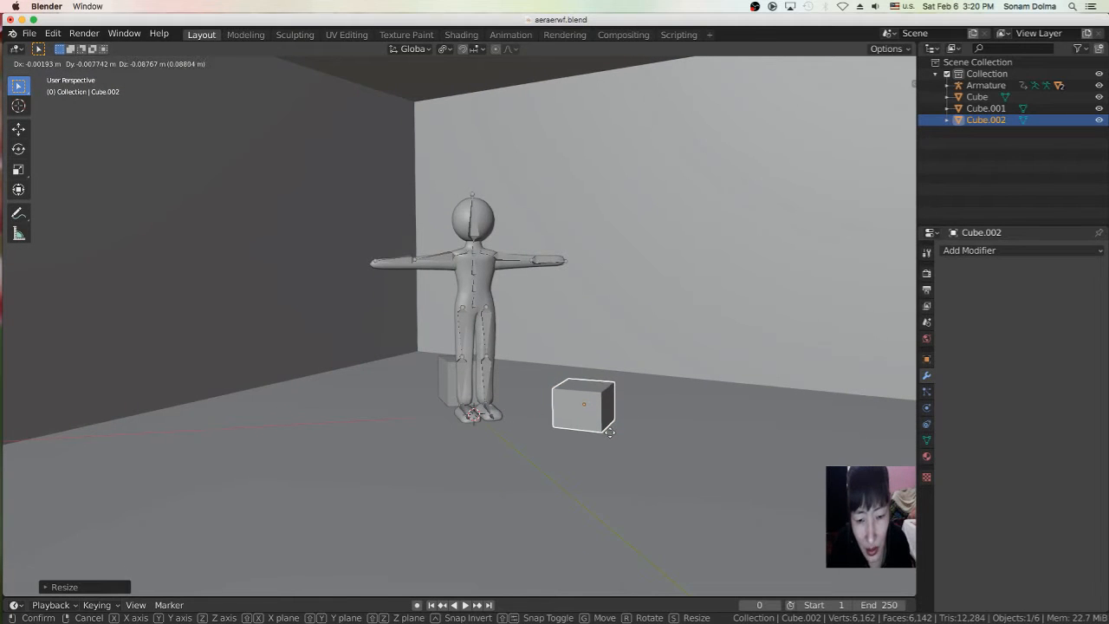
click(611, 432)
middle_drag(648, 425, 579, 431)
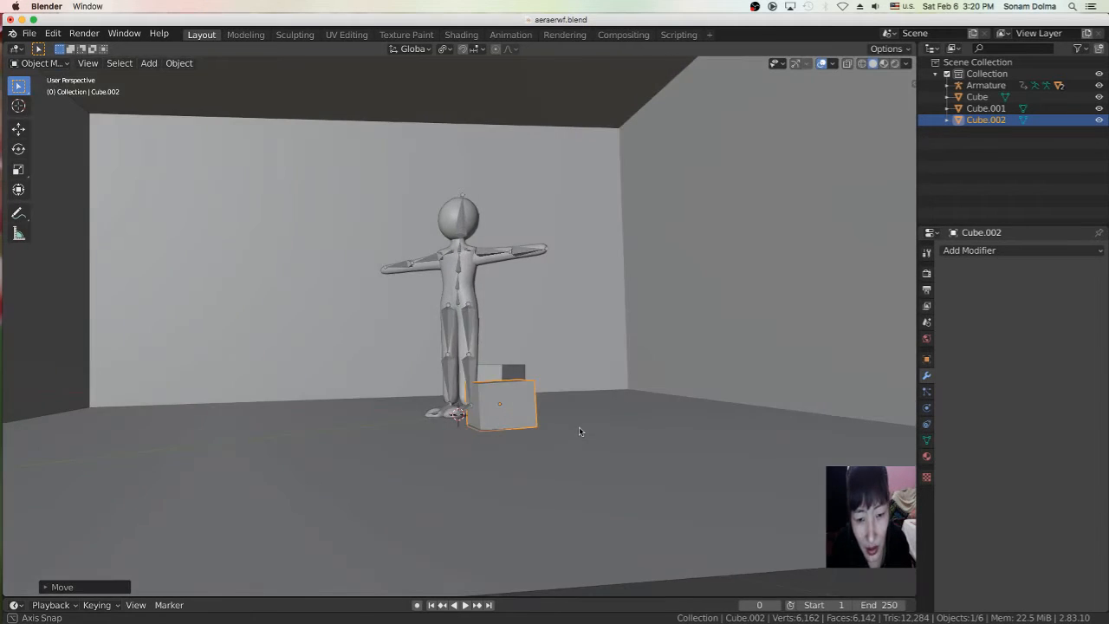
key(r)
click(518, 418)
middle_drag(572, 428, 633, 436)
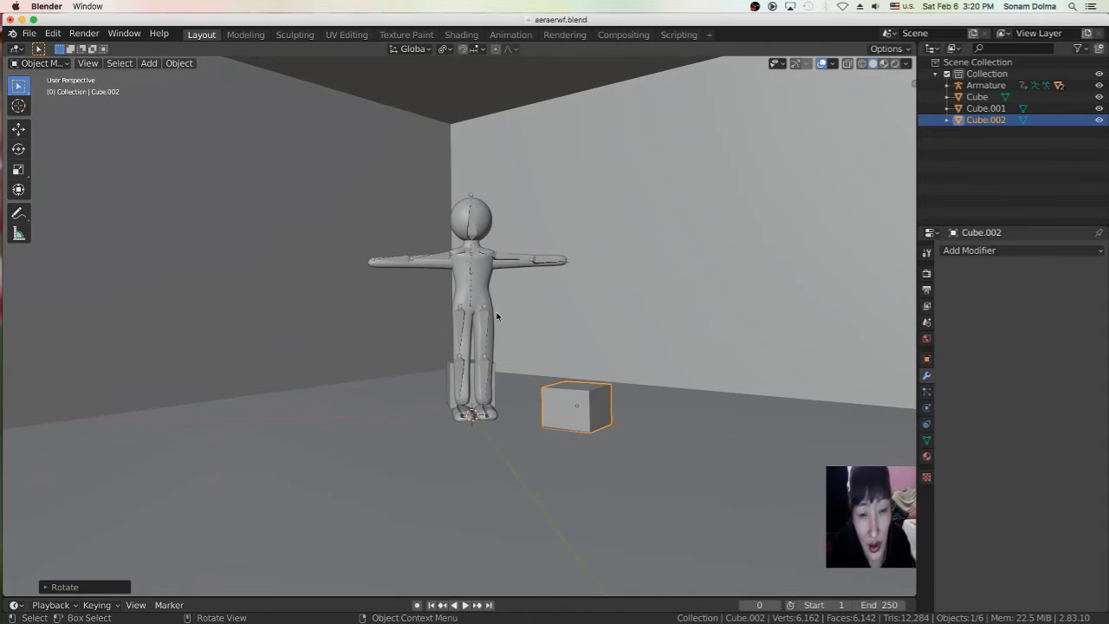
scroll(522, 320, down, 6)
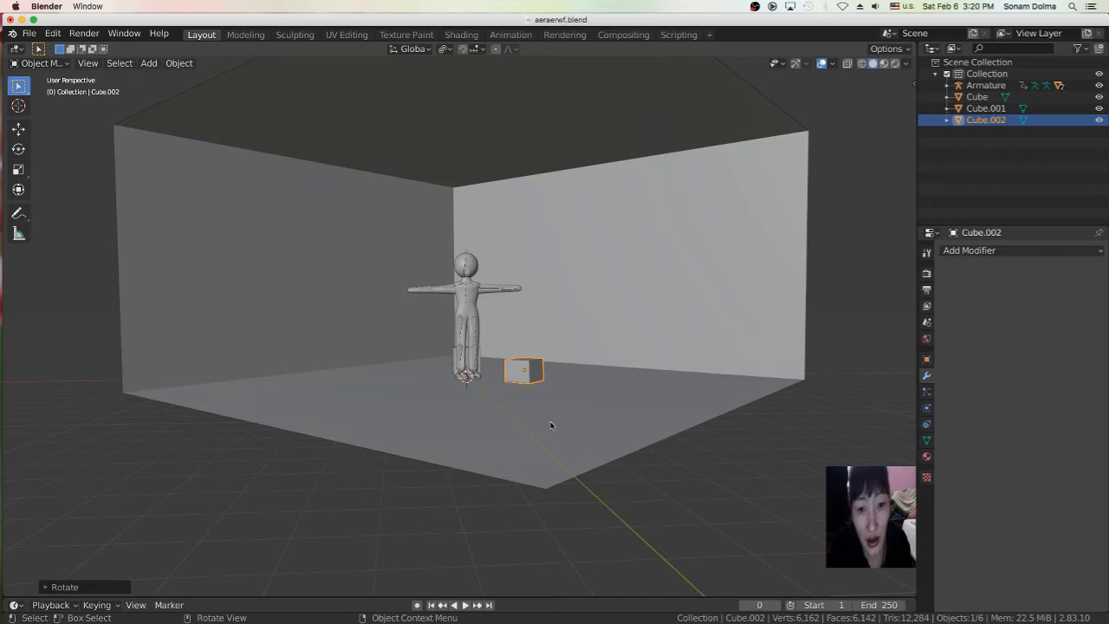
click(42, 63)
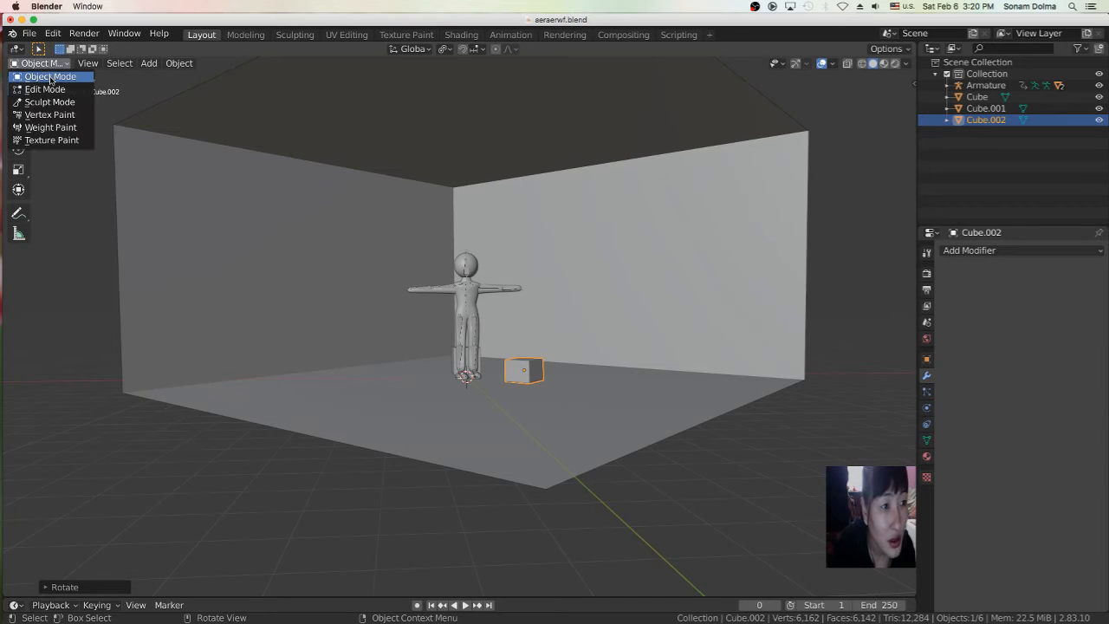
click(53, 88)
scroll(327, 275, down, 4)
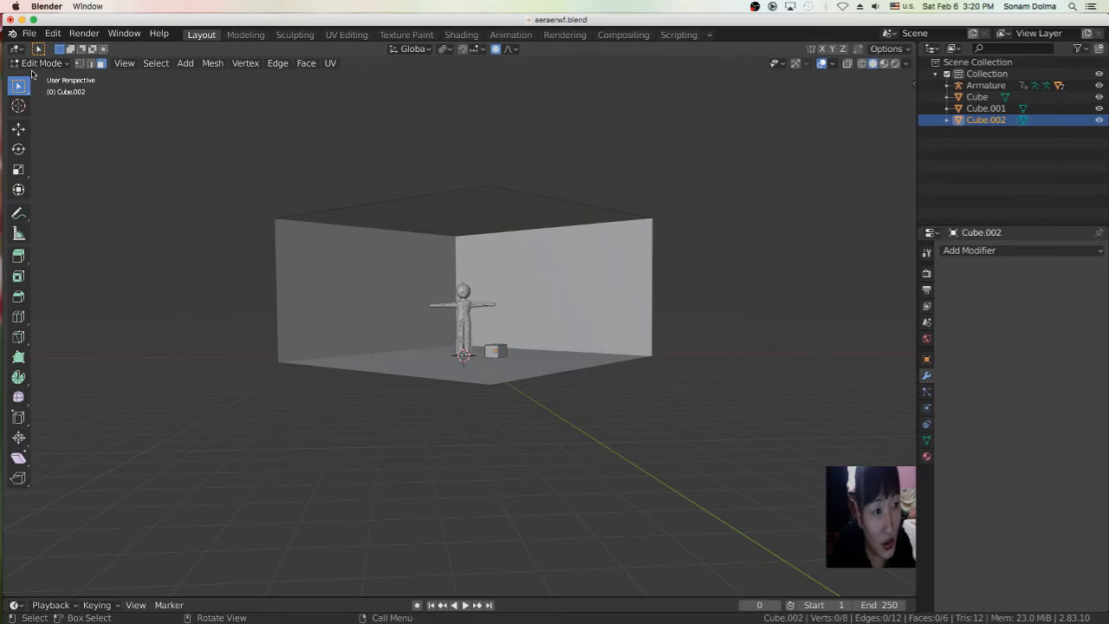
click(34, 63)
click(36, 77)
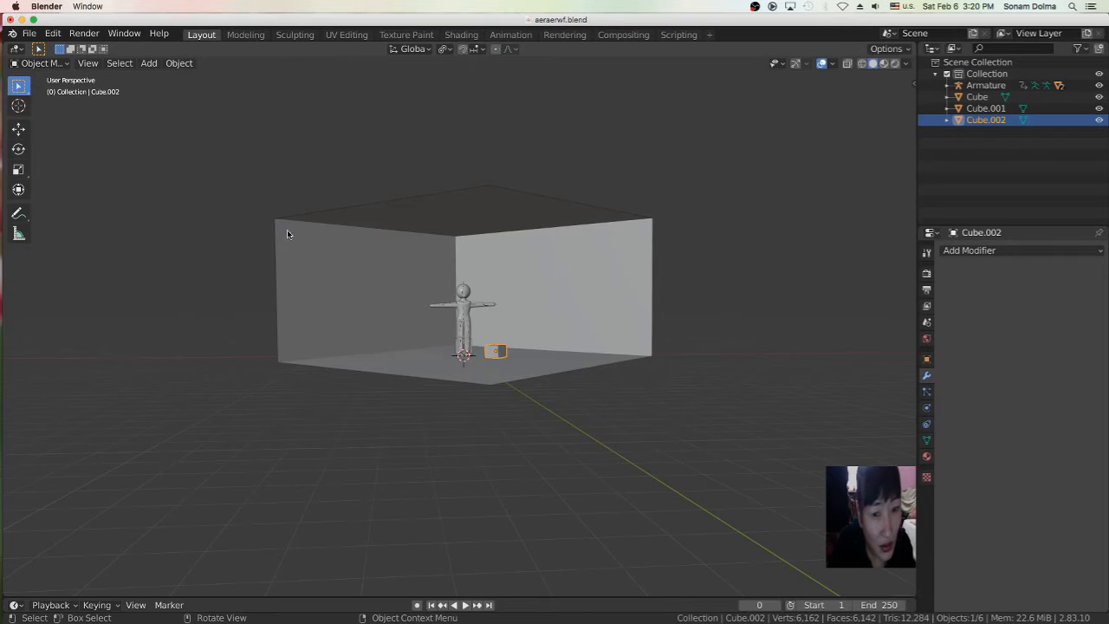
Step: Select the room cube, enter Edit Mode and select its floor face
click(372, 275)
click(38, 67)
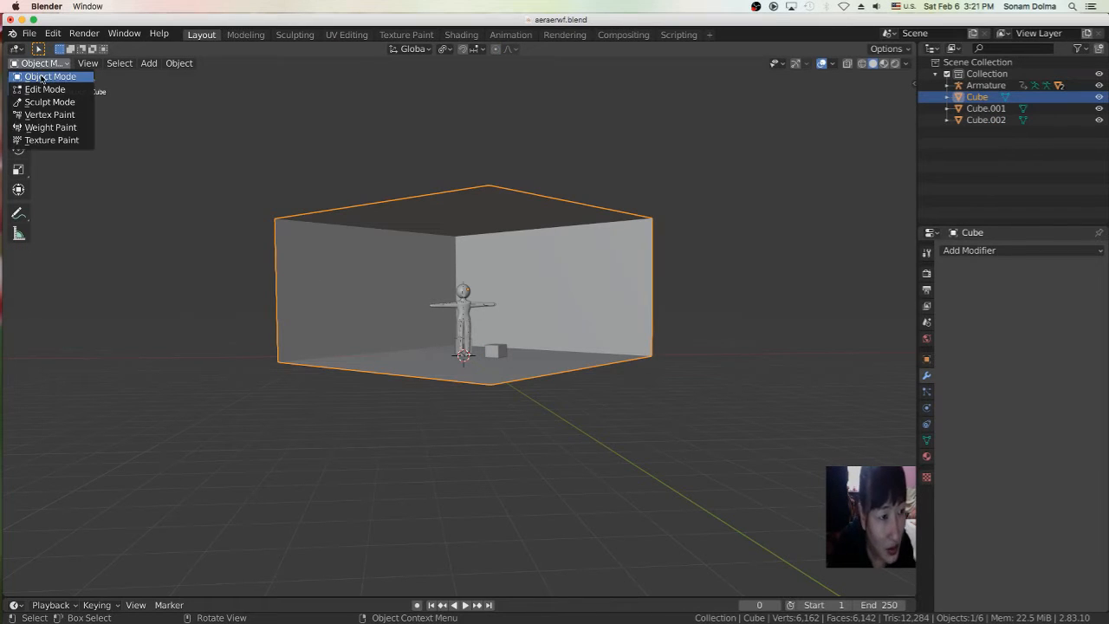
scroll(459, 314, up, 3)
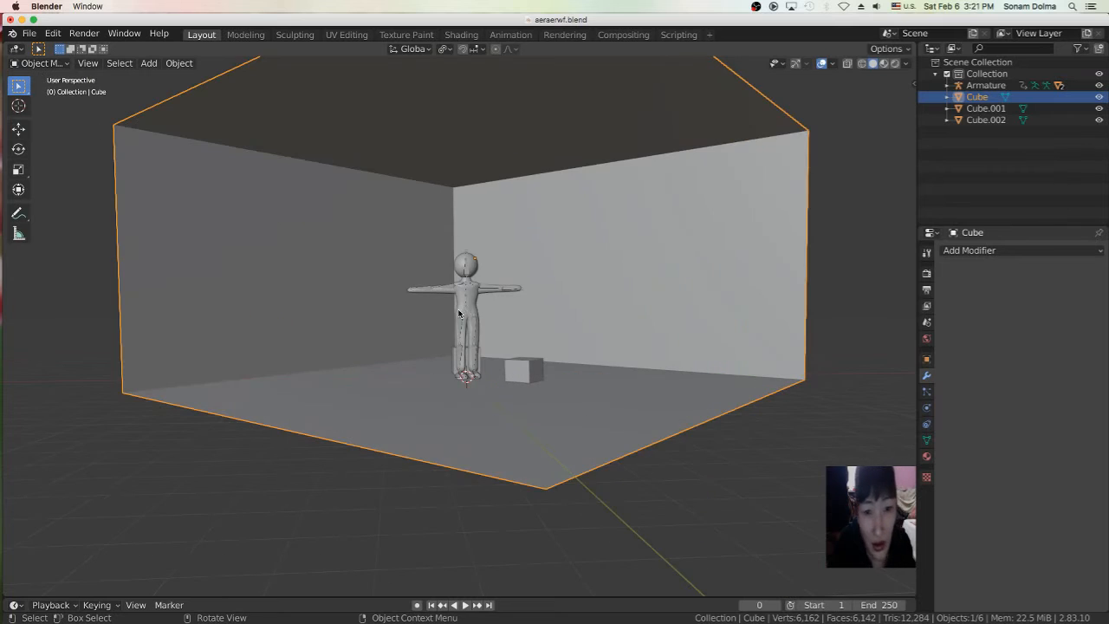
click(38, 65)
click(38, 85)
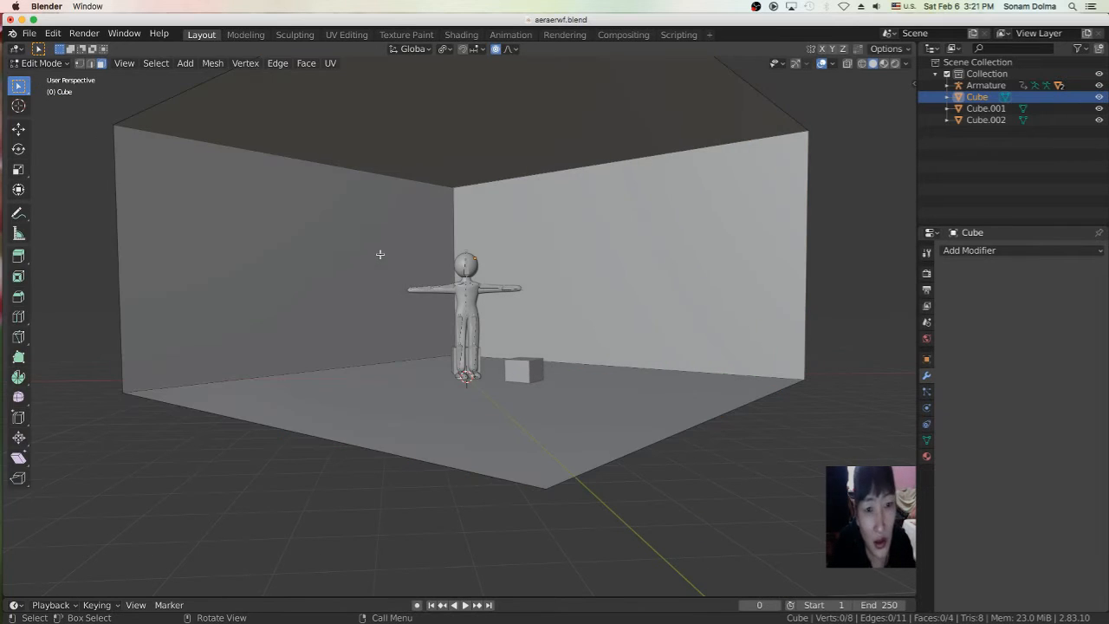
scroll(380, 253, down, 2)
click(486, 385)
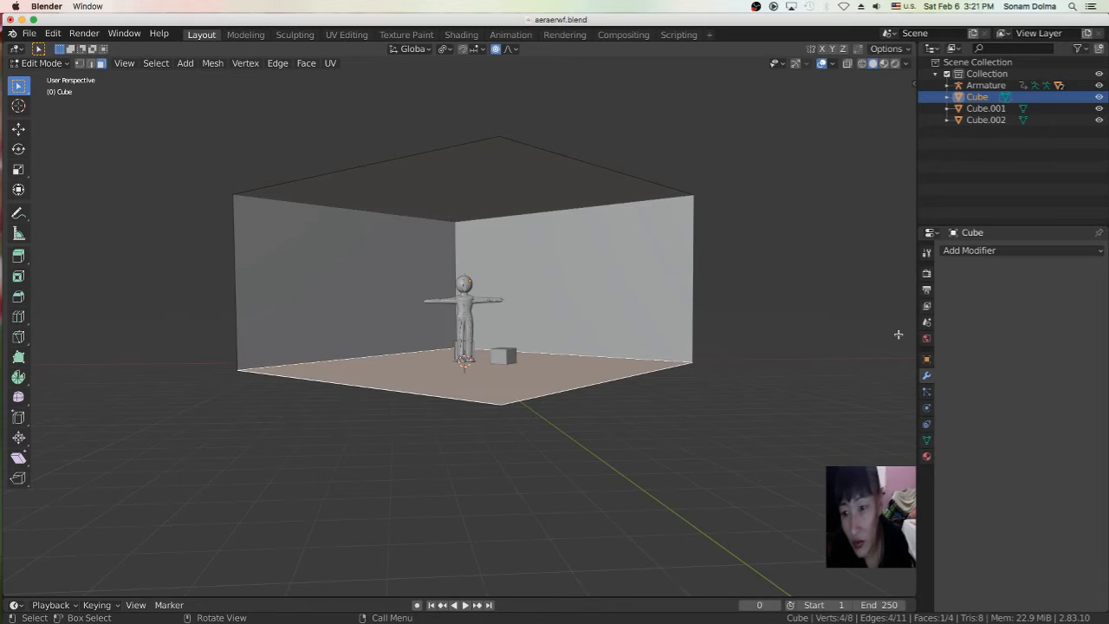
Step: Create a new material for the room with a muted greyish-beige base colour and copy it to the subsurface colour
click(926, 457)
click(1031, 299)
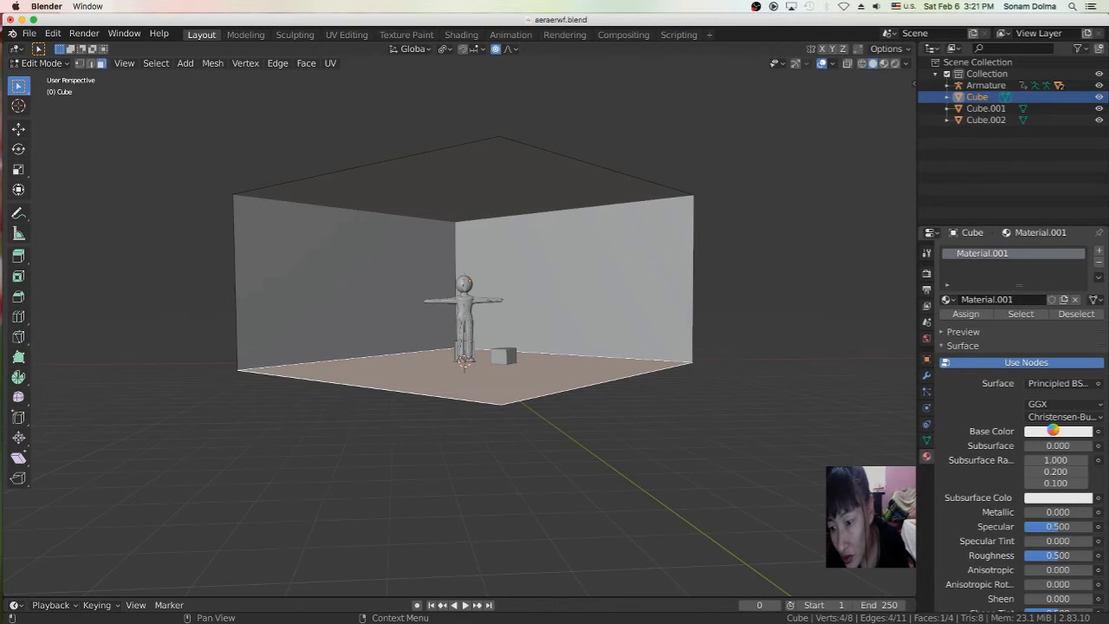
click(1051, 431)
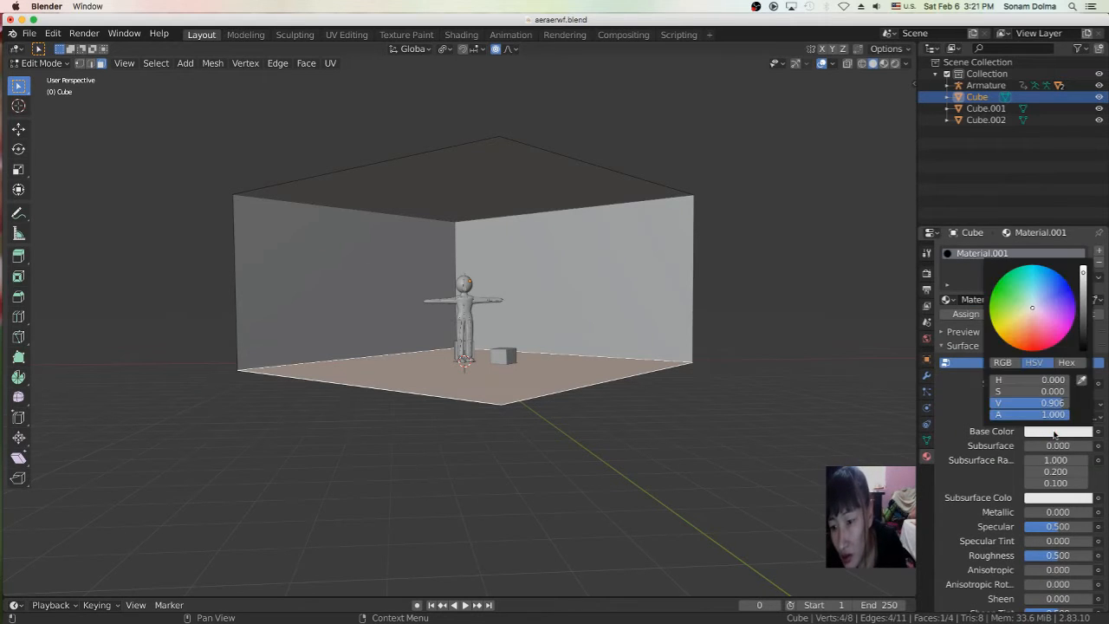
drag(1032, 308, 1085, 308)
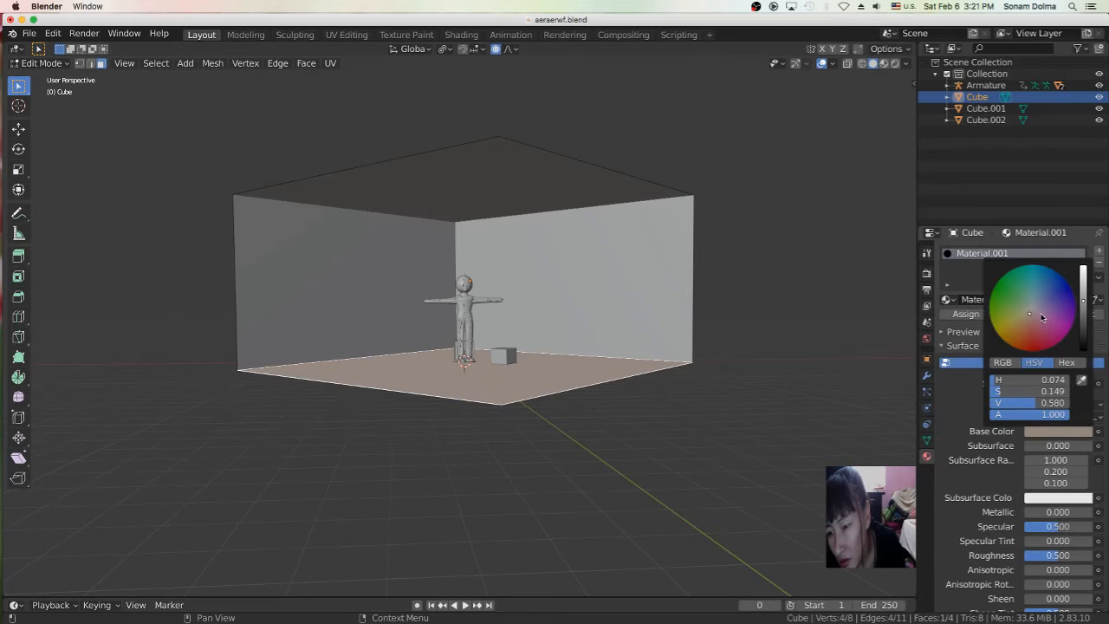
mouse_move(1031, 316)
mouse_down()
mouse_move(1039, 306)
mouse_move(1033, 314)
mouse_up()
drag(1055, 436, 1047, 500)
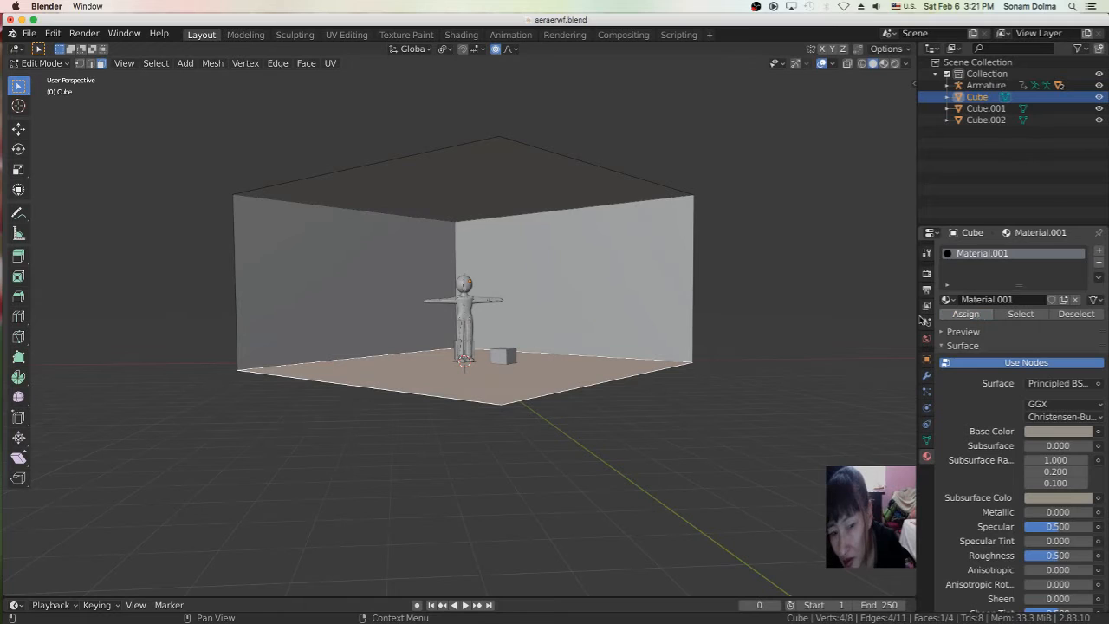
Step: Select the ceiling face and add a second material to the room with a pale blue base colour
click(491, 181)
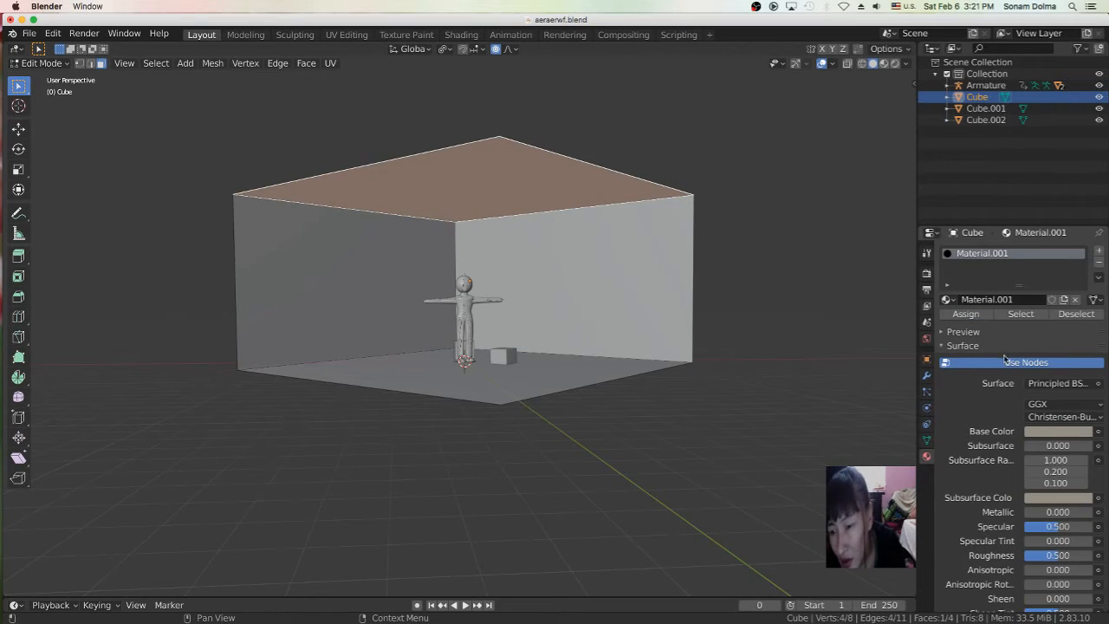
click(1098, 250)
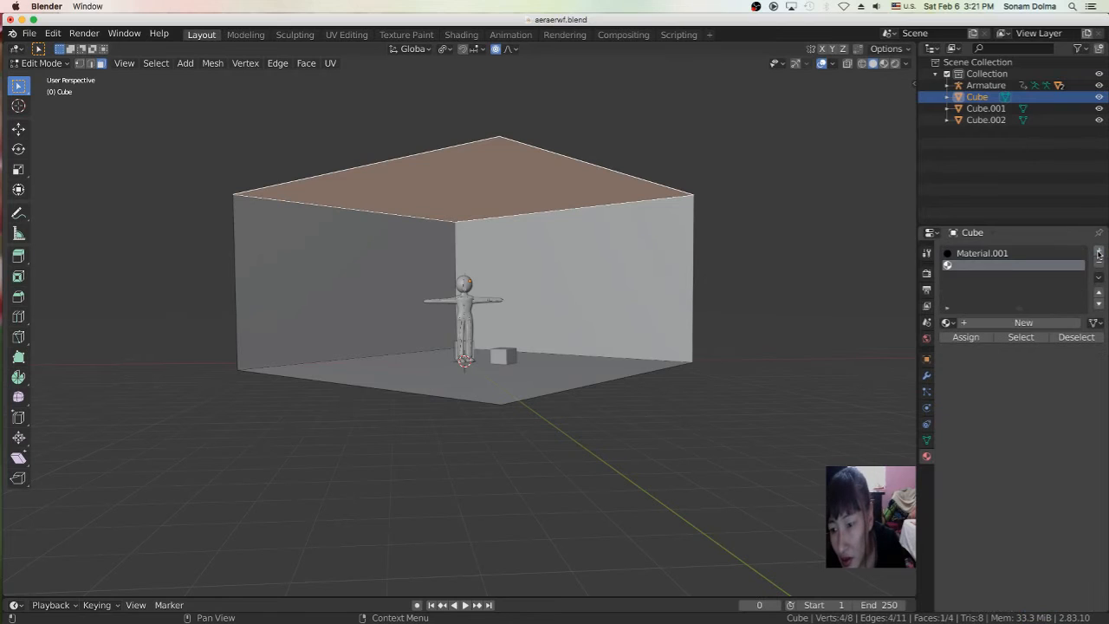
click(1004, 322)
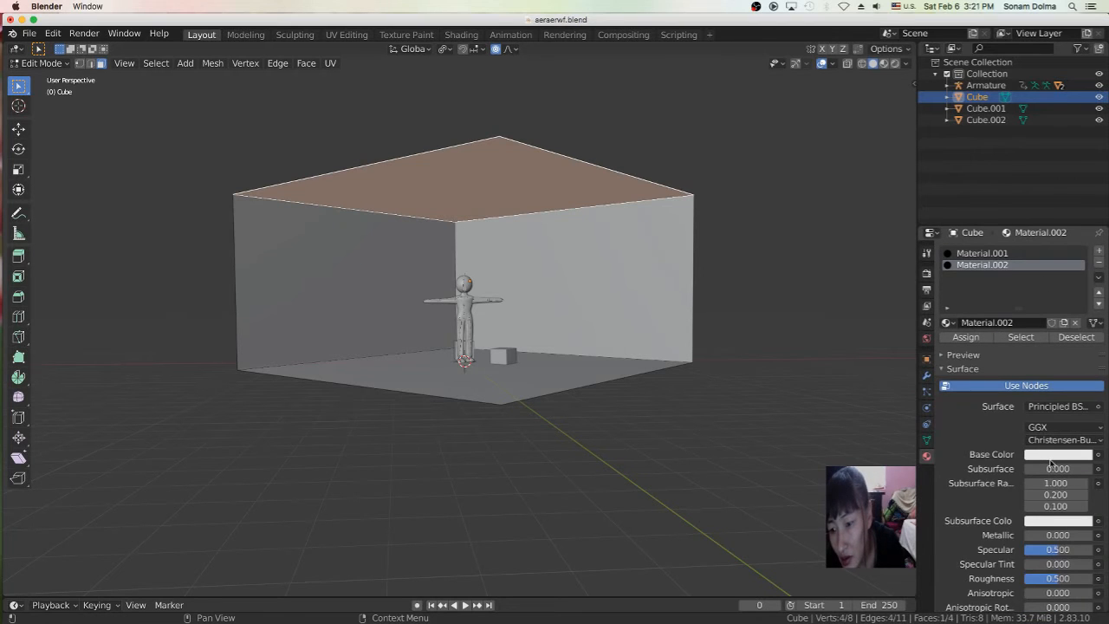
click(1052, 459)
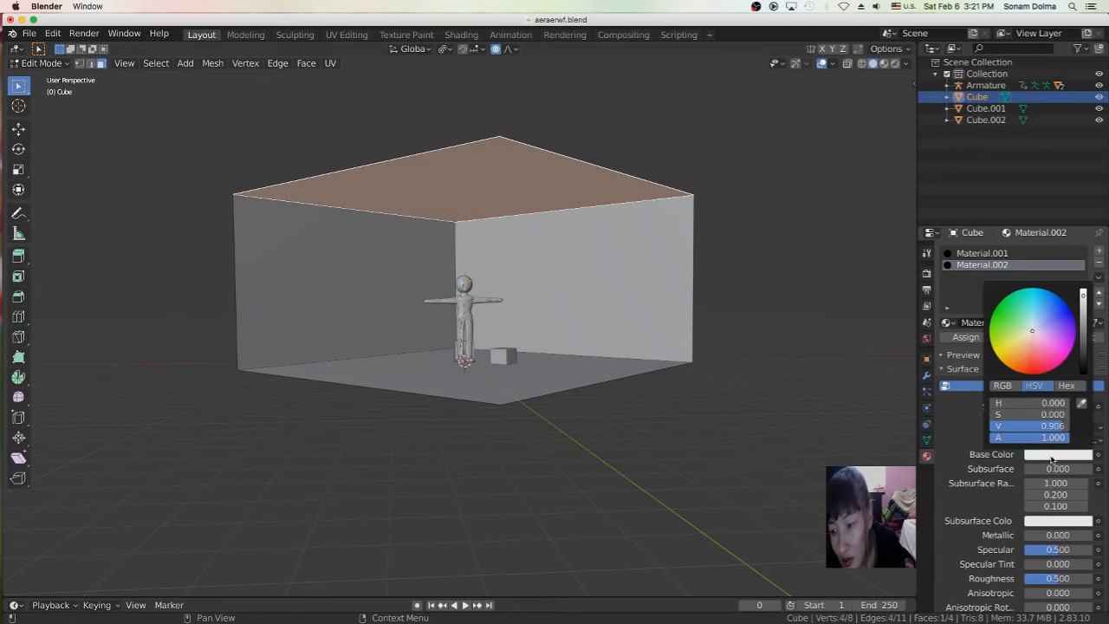
click(1035, 328)
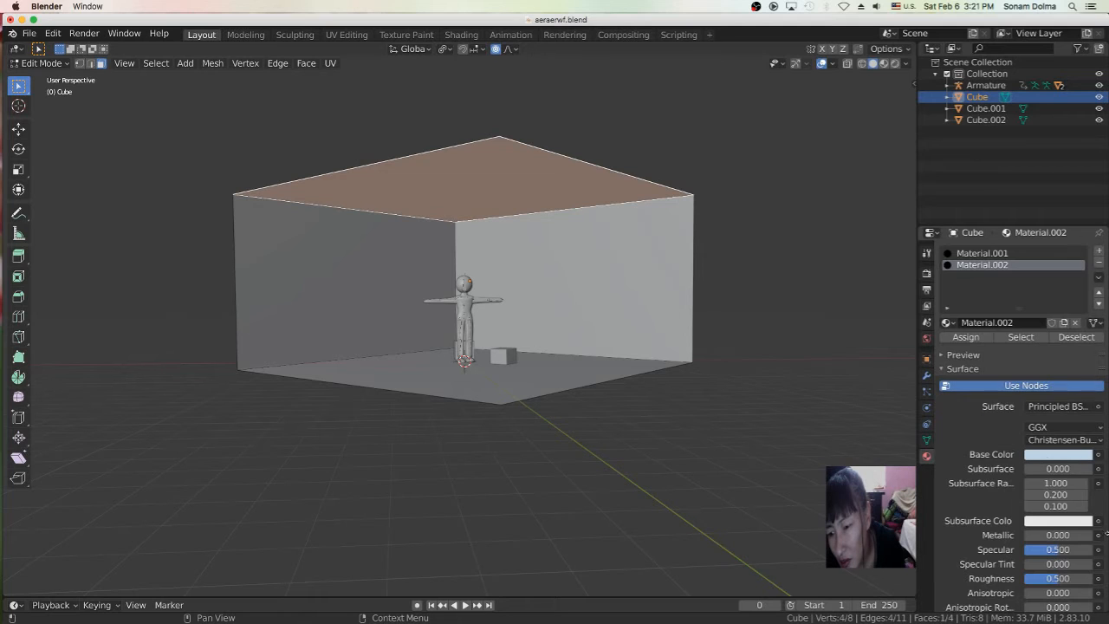
Step: Copy the pale blue base colour to the second material's subsurface colour and brighten both colours
drag(1043, 455, 1036, 523)
click(1058, 458)
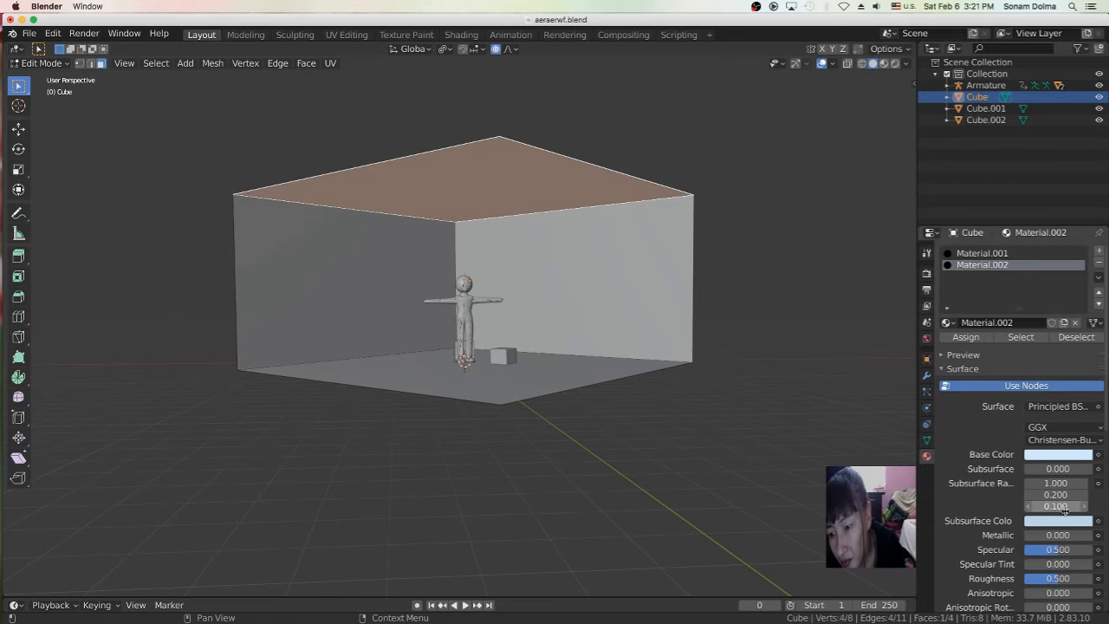
click(1078, 454)
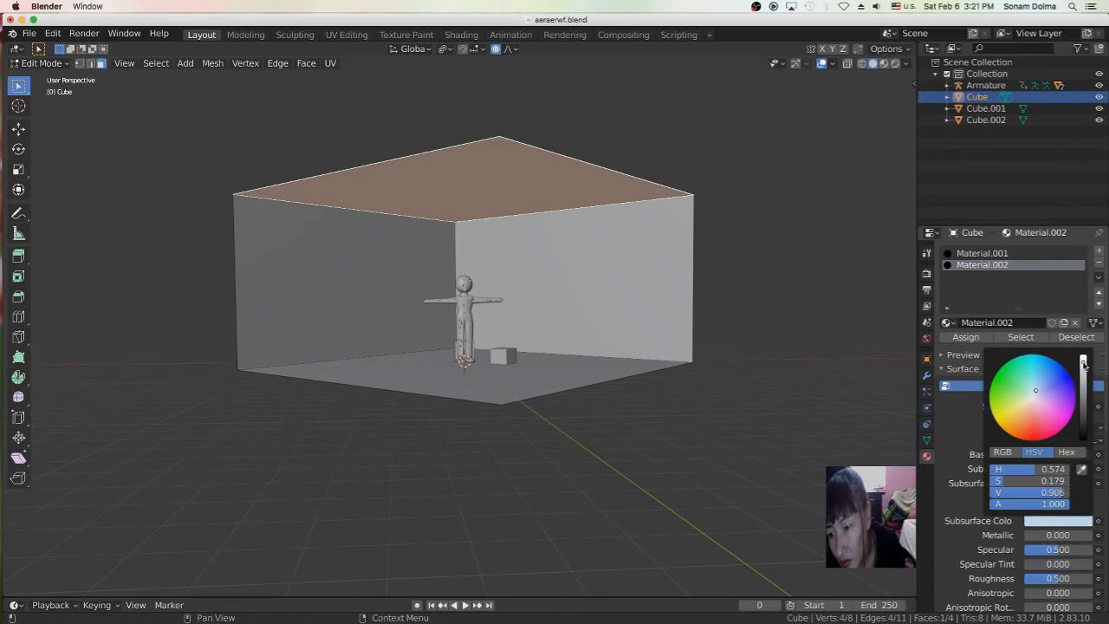
Step: Select both wall faces and add a third material to the room
click(605, 289)
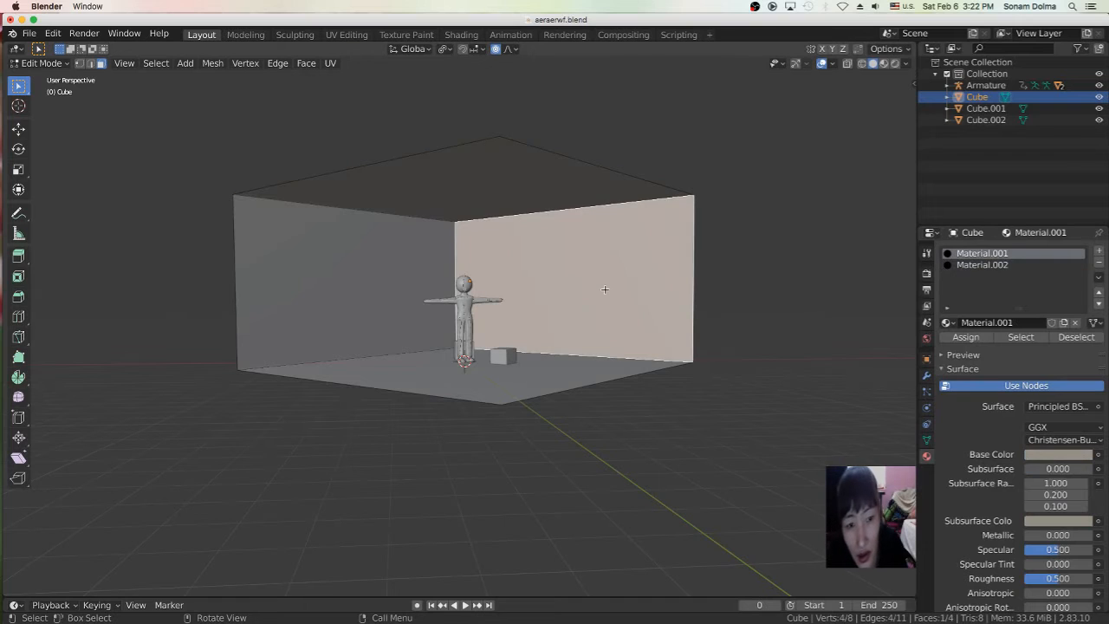
shift+click(387, 260)
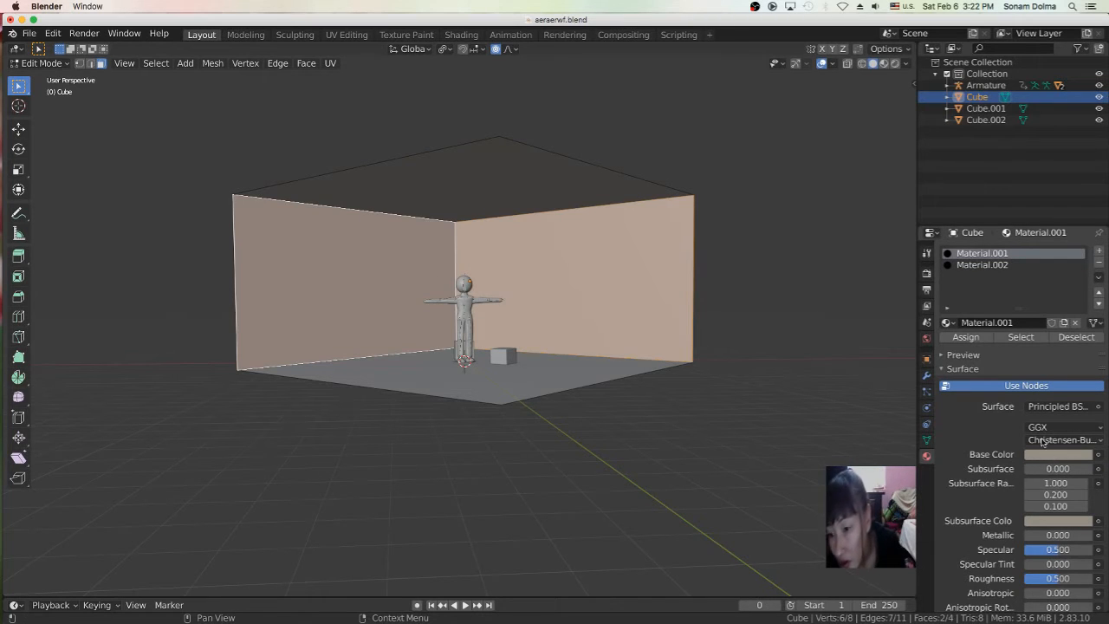
click(1098, 251)
click(1025, 322)
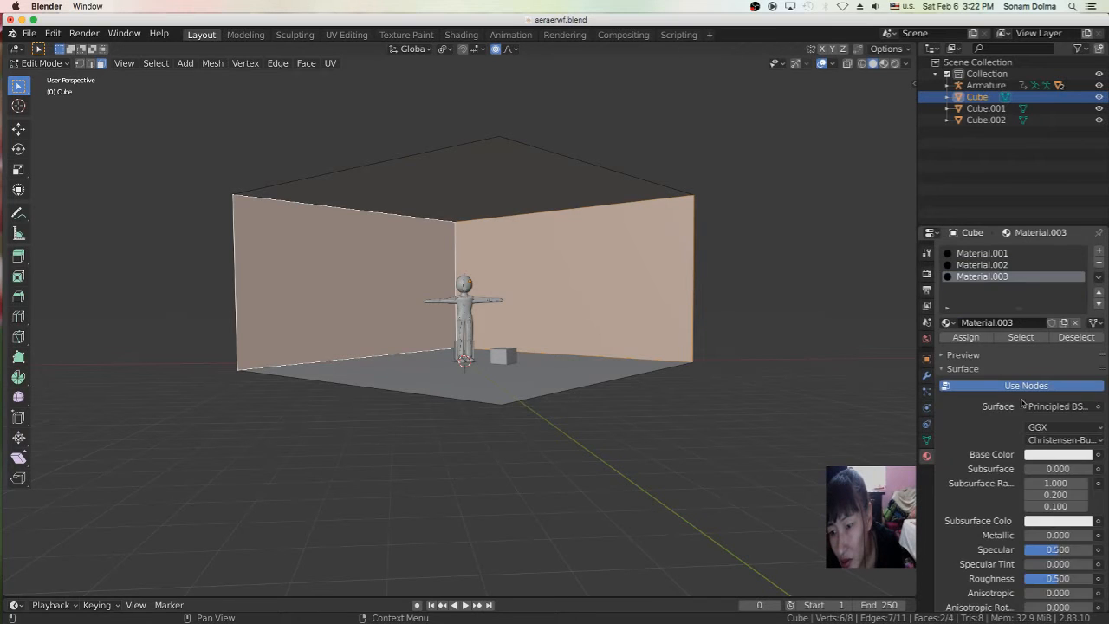
Step: Set the third material's base colour to blue (hue about 0.61, saturation about 0.53), copy it to the subsurface colour and assign it to the walls
click(1049, 456)
drag(1029, 329, 1048, 316)
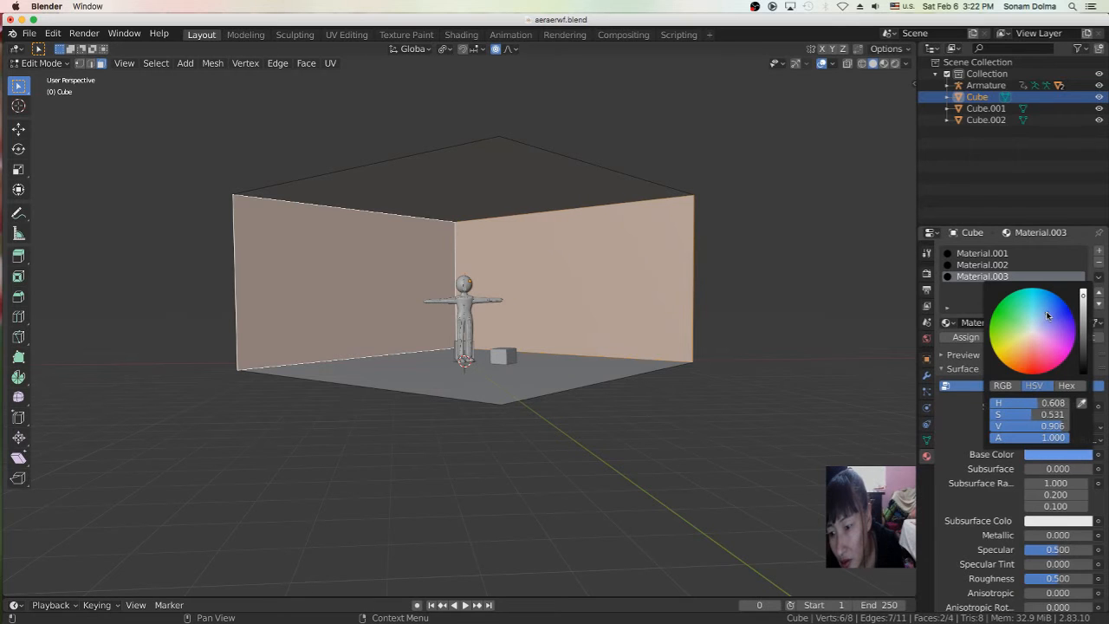
drag(1066, 457, 1056, 523)
click(981, 337)
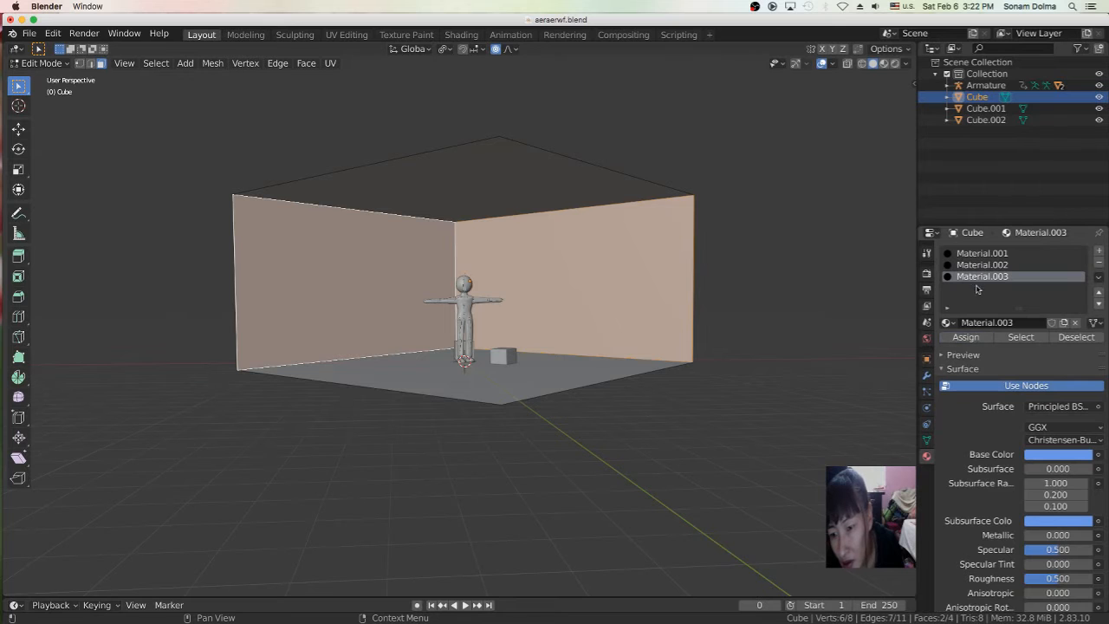
scroll(578, 302, up, 6)
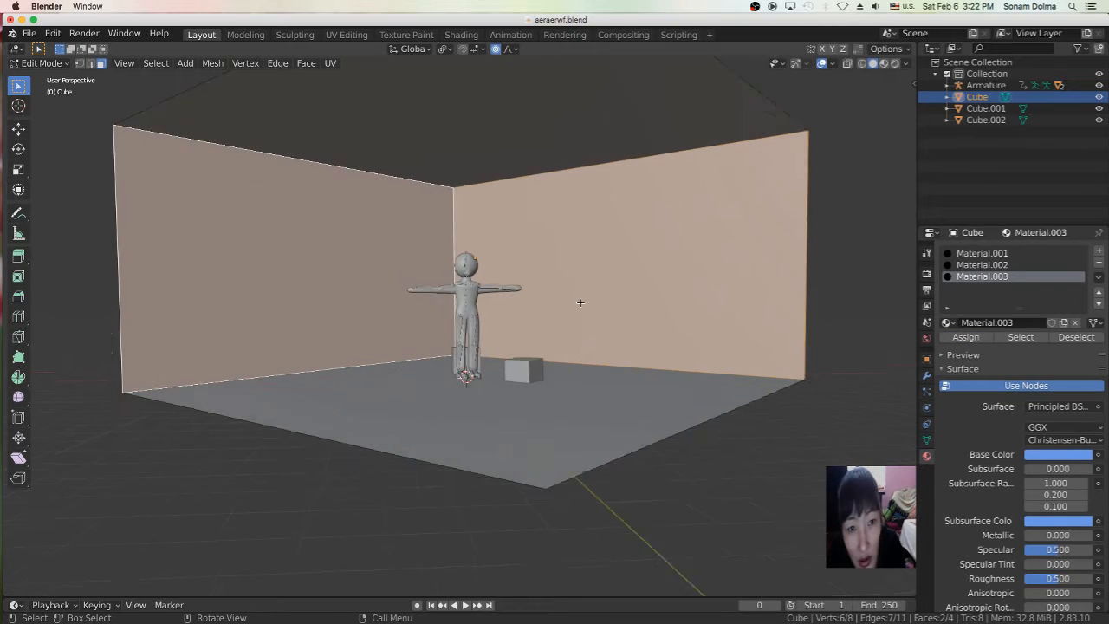
scroll(578, 302, down, 3)
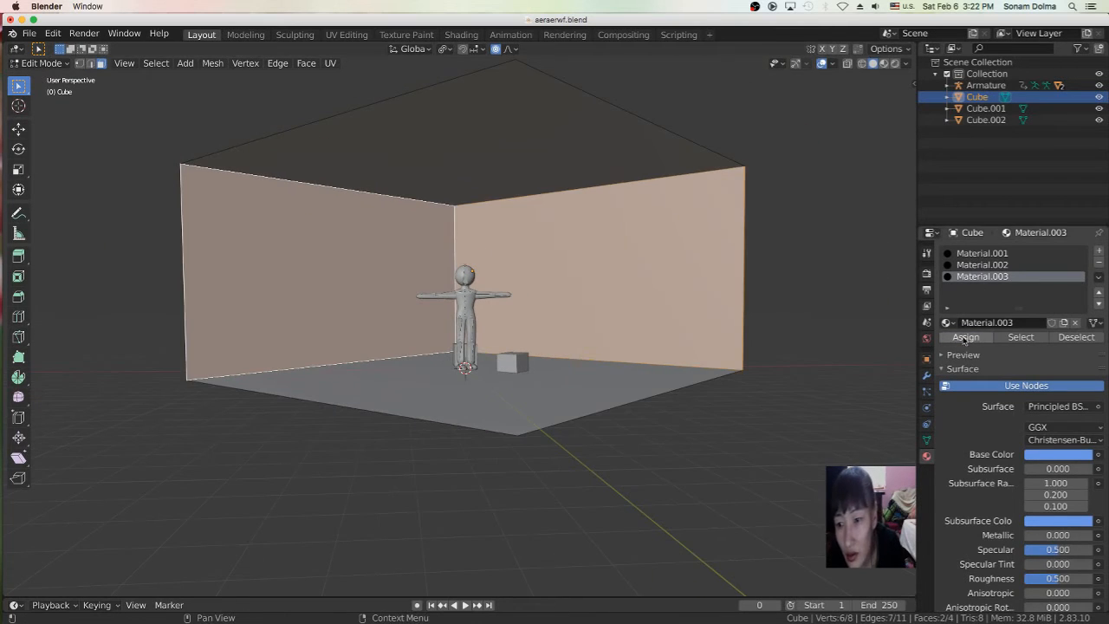
Step: Assign the pale blue second material to the ceiling face and the first material to the floor face
click(510, 129)
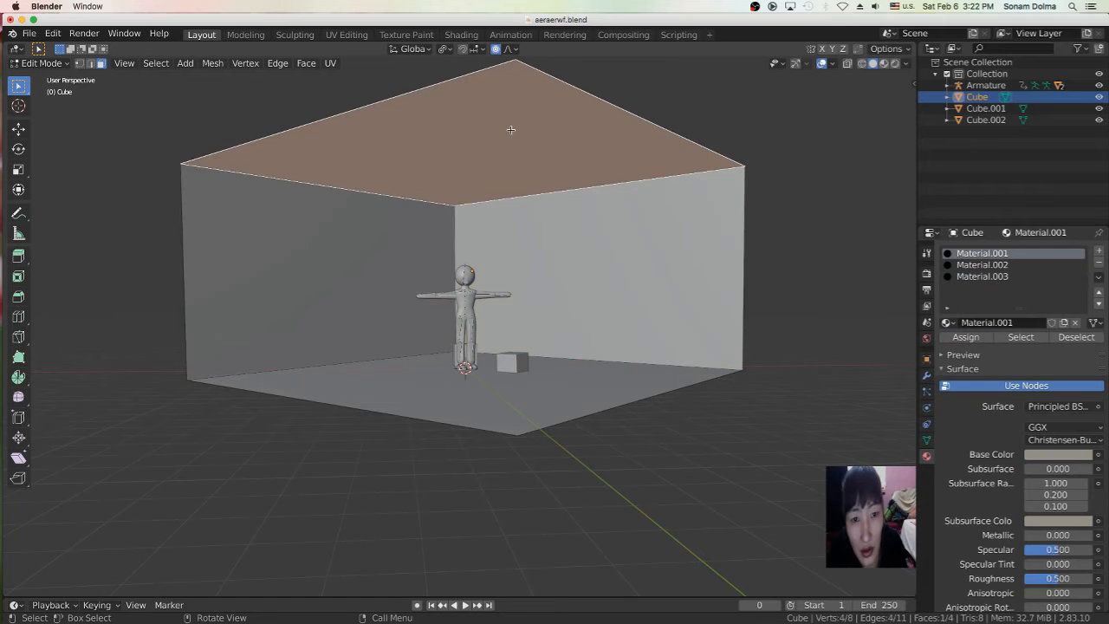
click(984, 265)
click(966, 337)
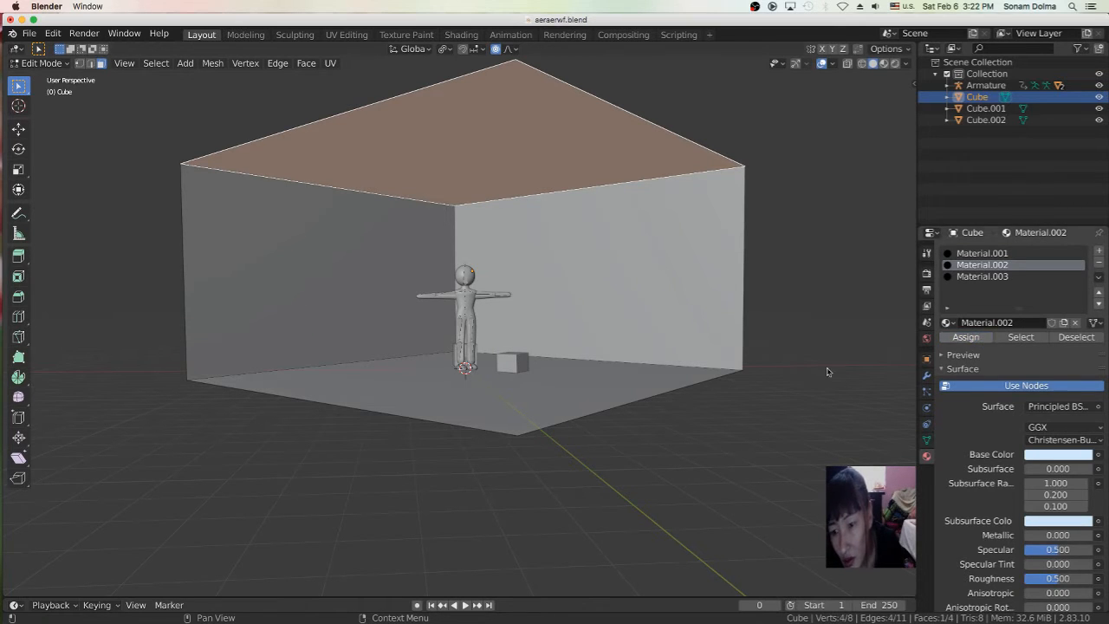
click(554, 385)
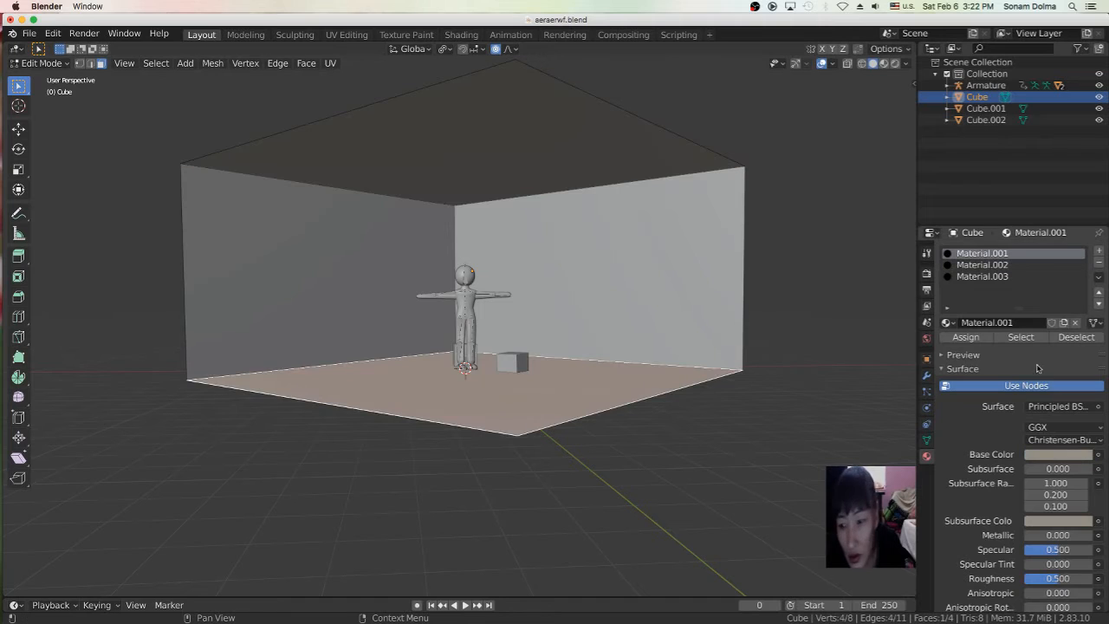
click(975, 339)
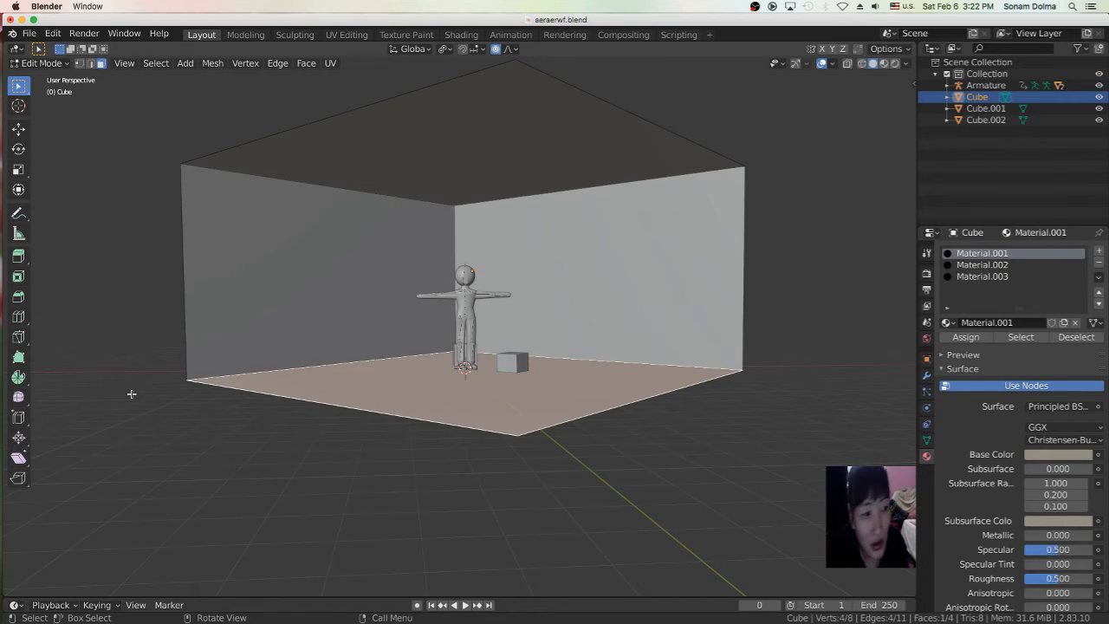
Step: Return to Object Mode and display the scene with material preview shading
click(35, 63)
click(47, 76)
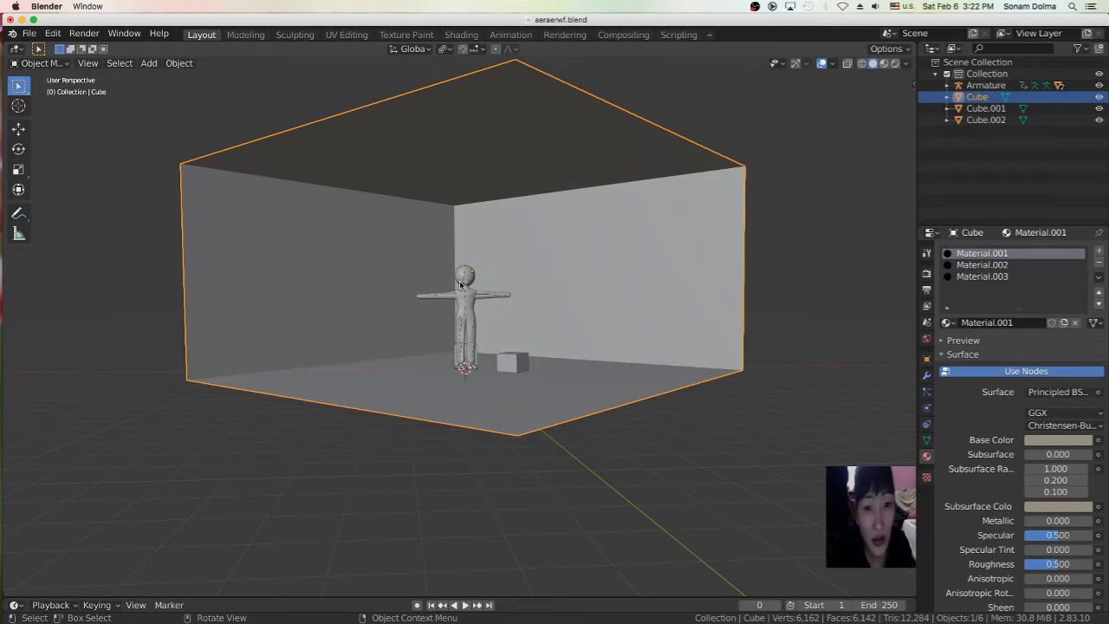
click(879, 65)
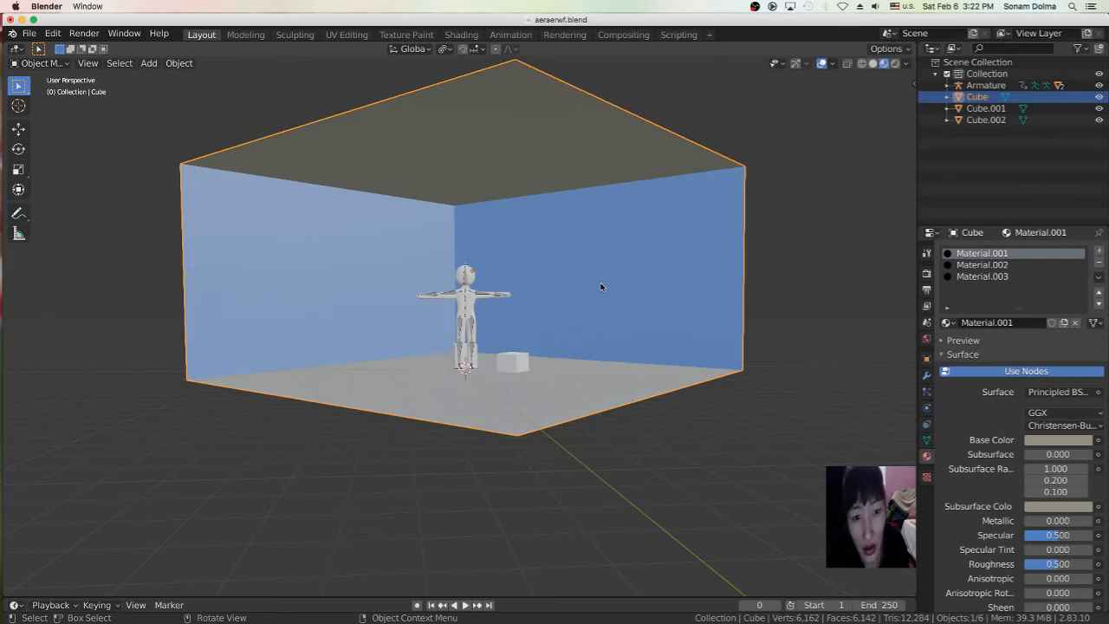
scroll(583, 305, up, 4)
middle_drag(609, 350, 575, 348)
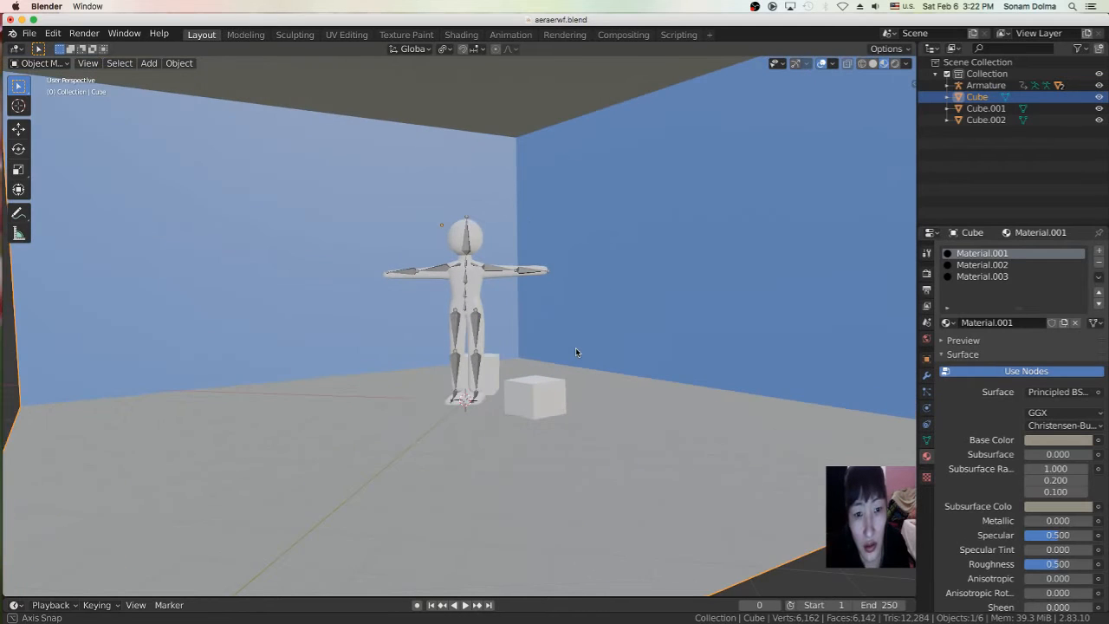
Step: Give the character's body a new material with green base and subsurface colours, specular 0 and roughness about 0.492
click(480, 288)
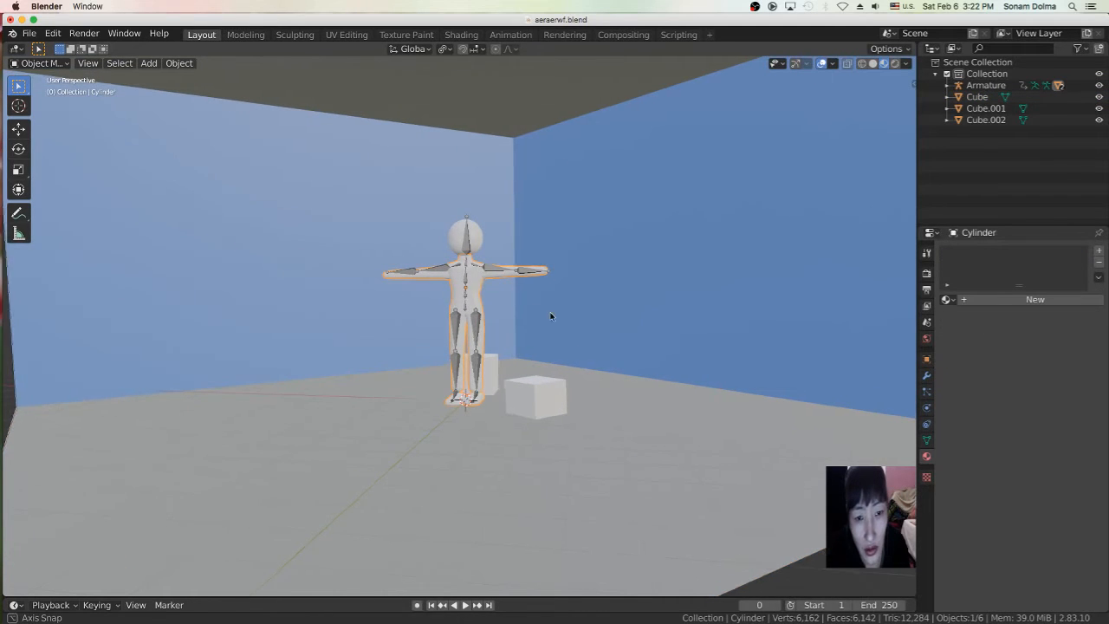
middle_drag(549, 317, 574, 321)
click(1031, 299)
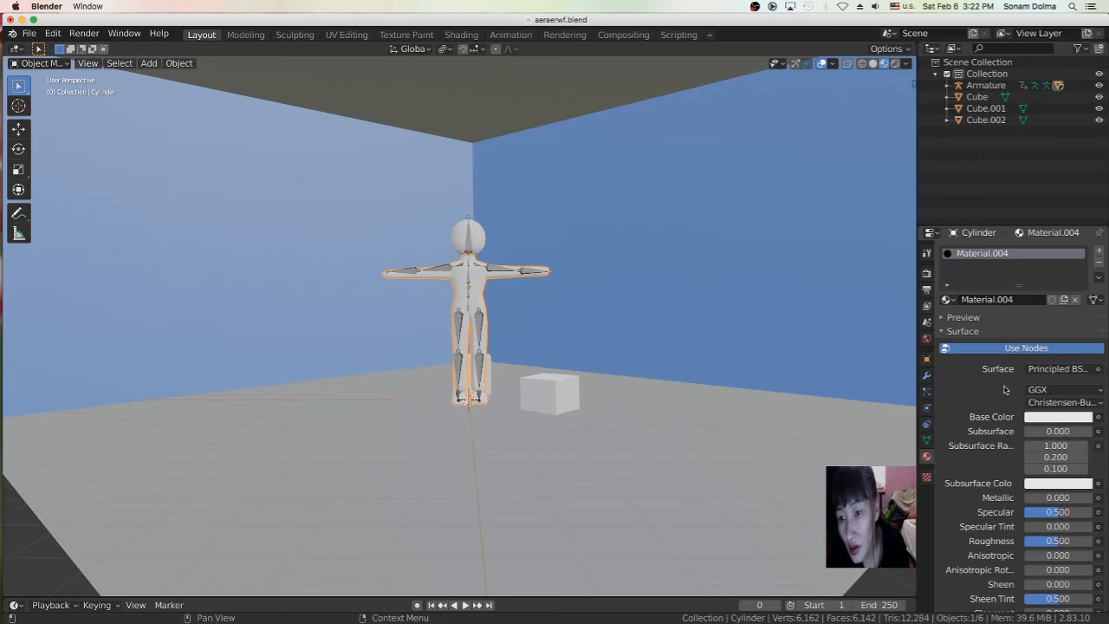
click(1054, 417)
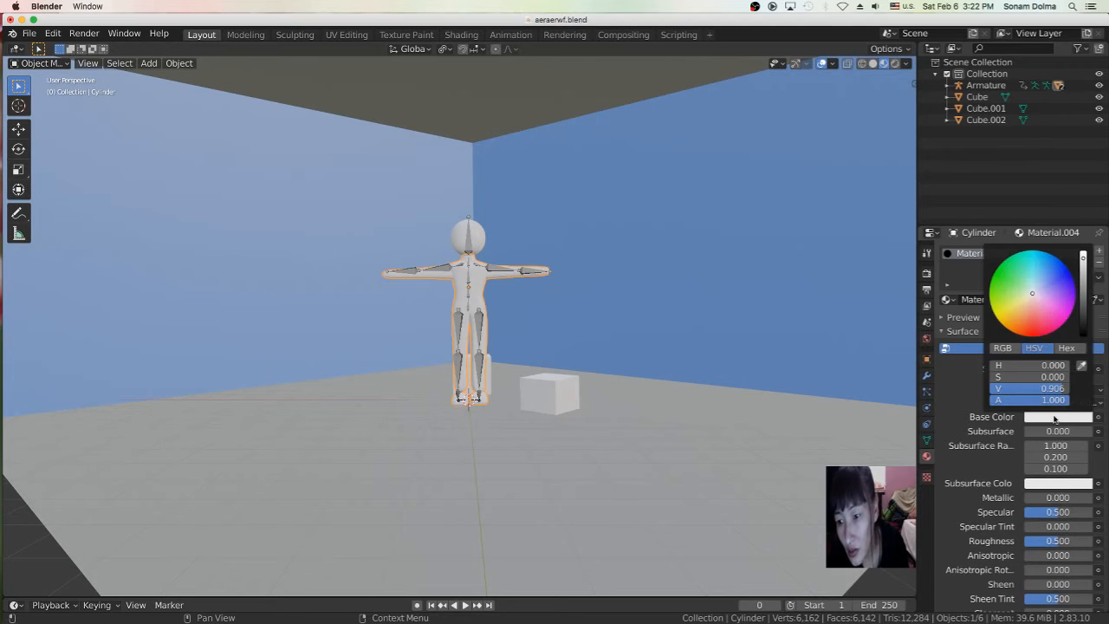
click(1043, 283)
drag(1043, 283, 1008, 289)
click(1084, 277)
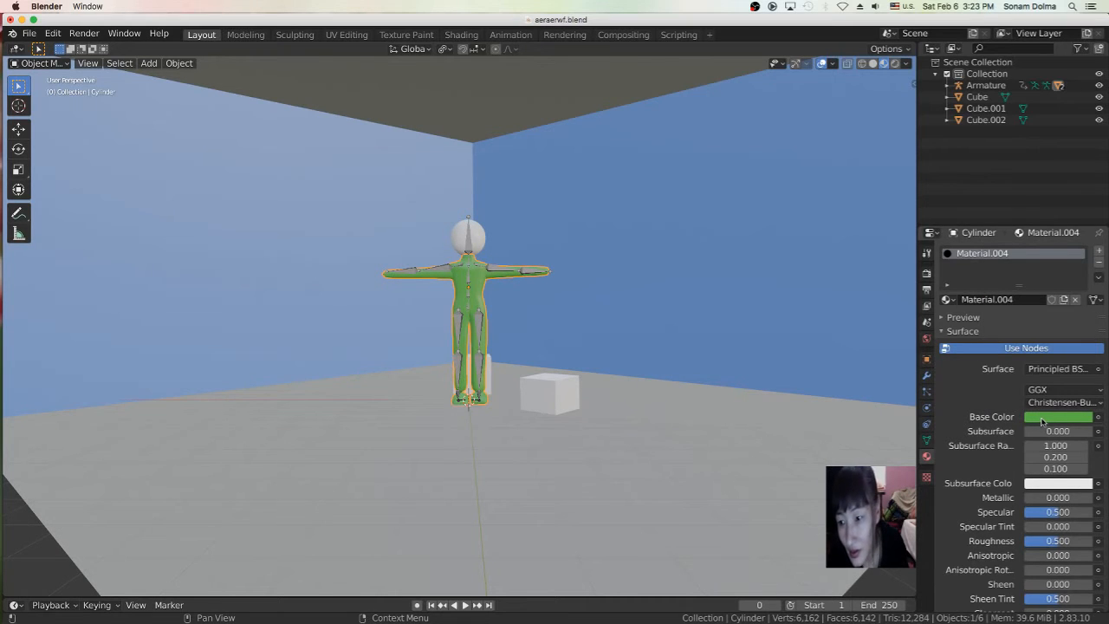
drag(1042, 419, 1026, 517)
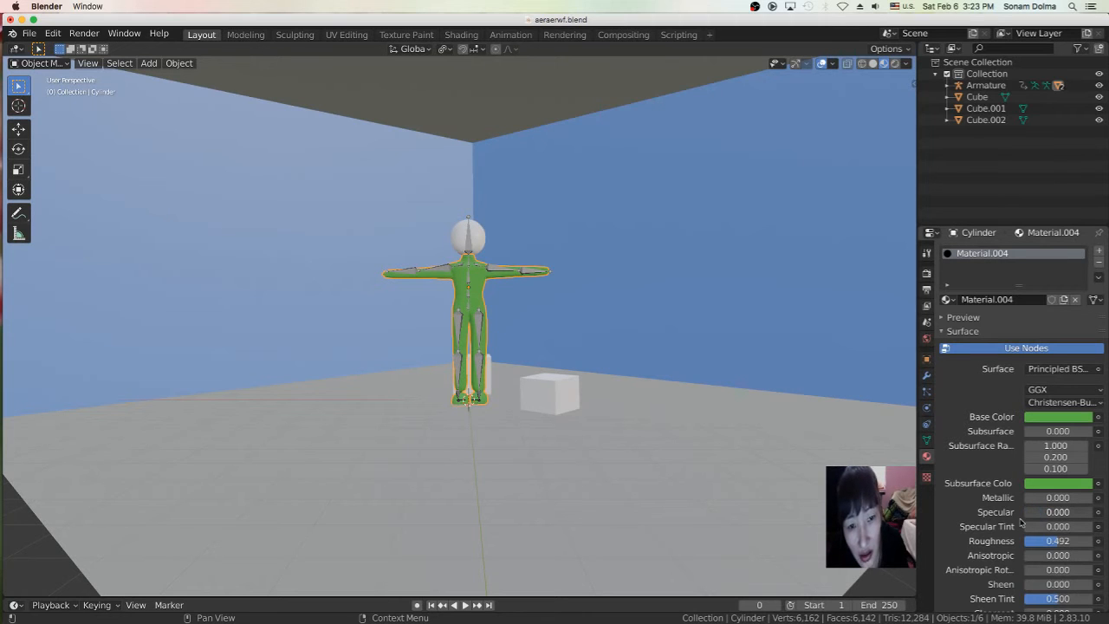
Step: Add a new material to the character's head and give it a brownish-pink skin-tone base colour
scroll(436, 276, up, 6)
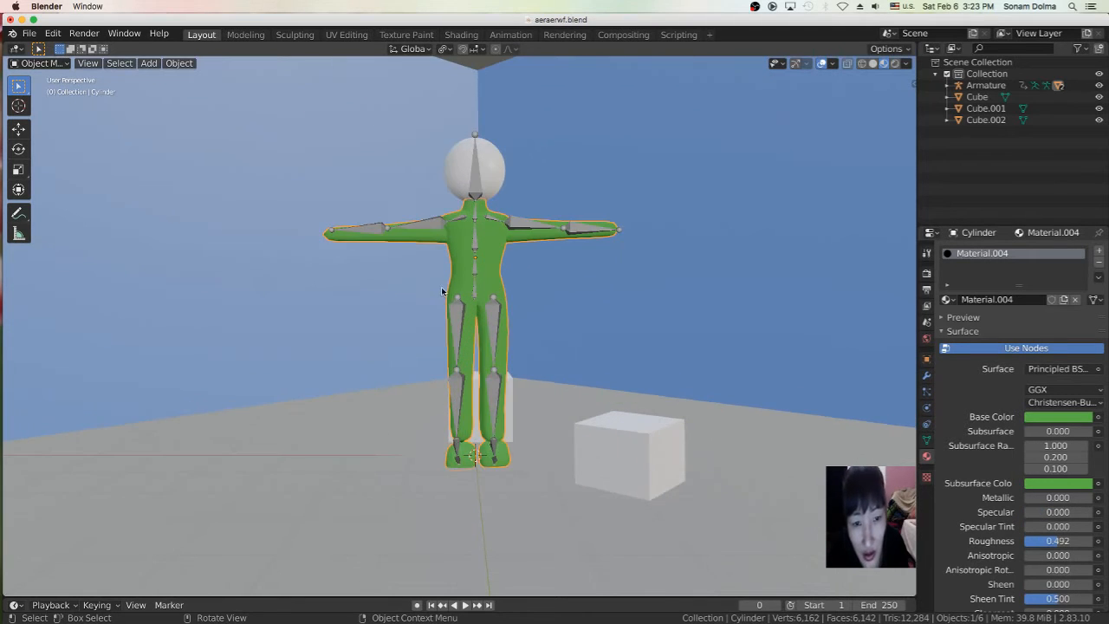
click(514, 319)
scroll(514, 319, down, 2)
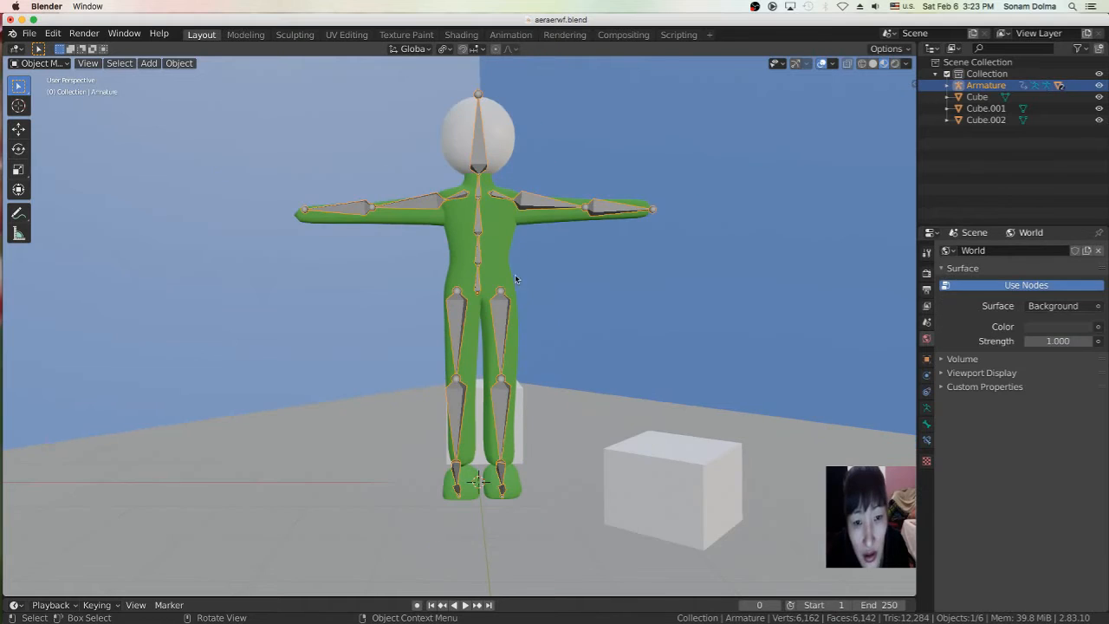
click(502, 136)
click(1030, 305)
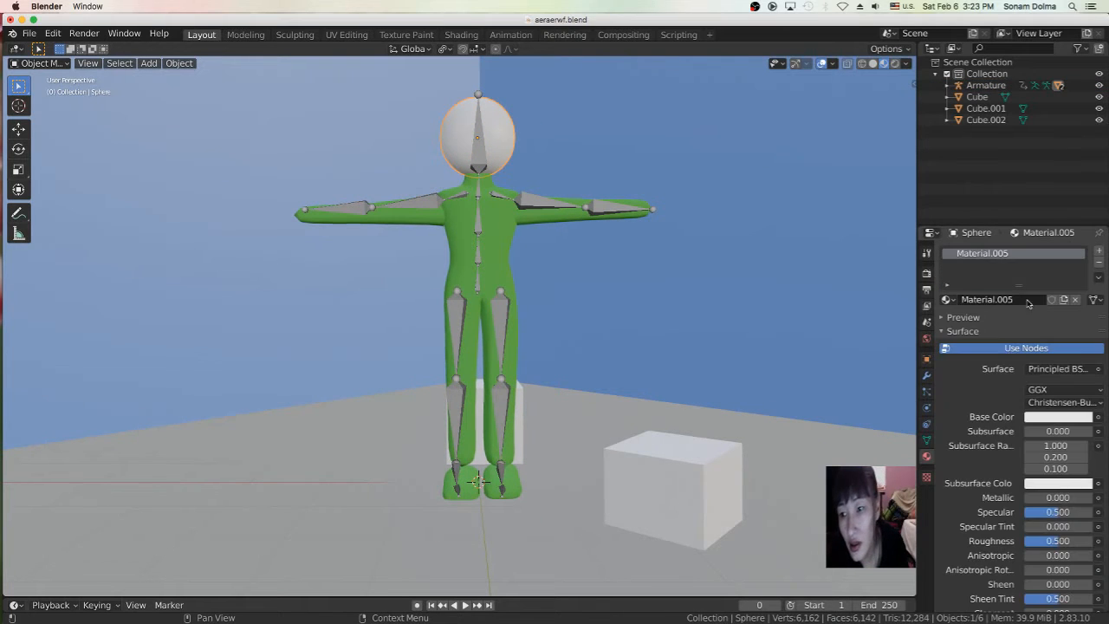
click(1045, 420)
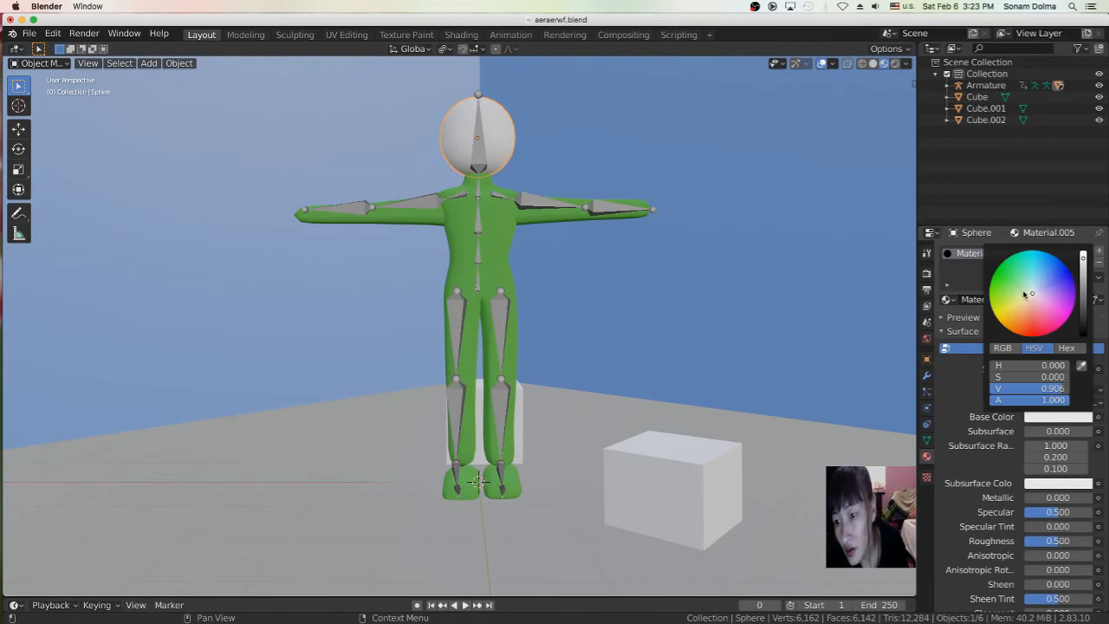
drag(1031, 298, 1028, 310)
drag(1083, 279, 1084, 286)
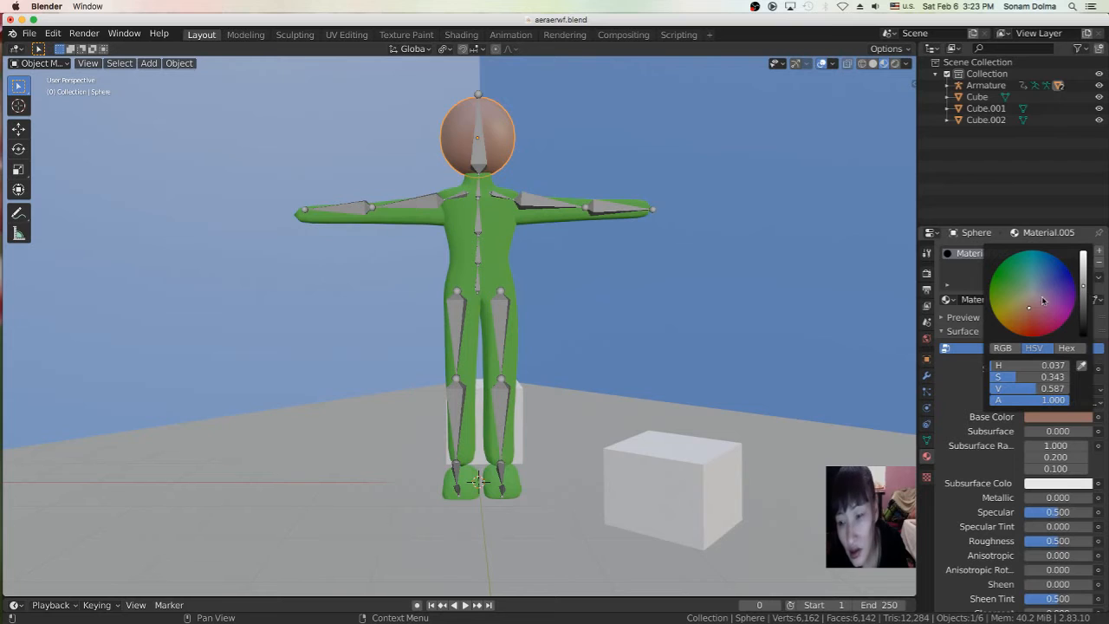
drag(1029, 309, 1083, 277)
drag(1025, 308, 1030, 310)
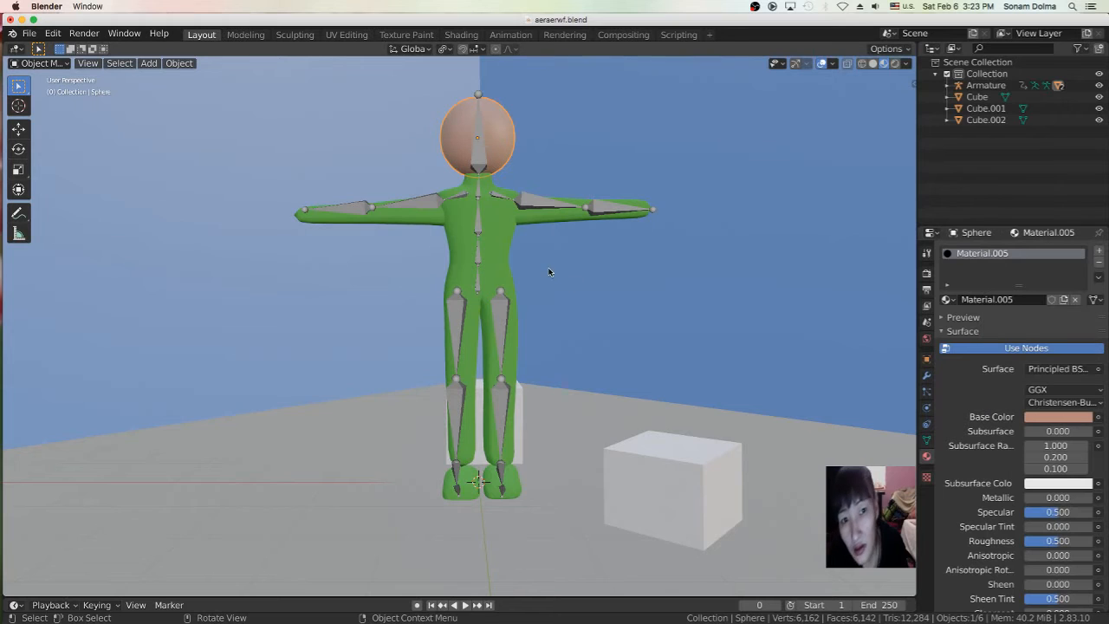
Step: Add a new material to the box behind the character with a dark blue base colour (hue 0.666, saturation 0.556, value about 0.493)
scroll(548, 272, down, 2)
click(511, 390)
click(498, 388)
click(499, 386)
click(500, 383)
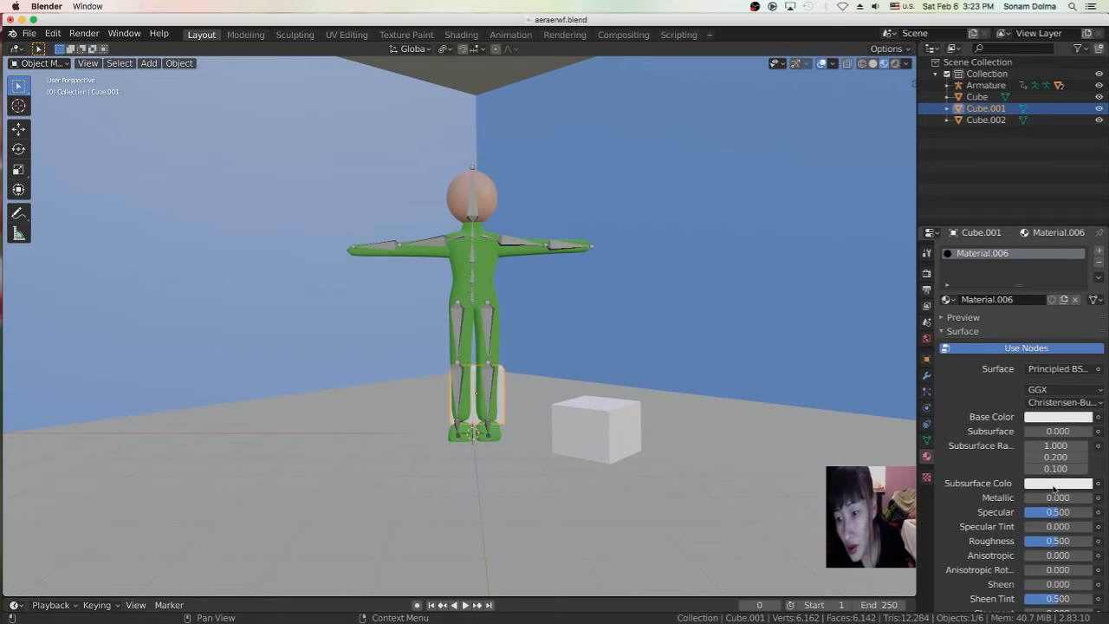
click(1054, 419)
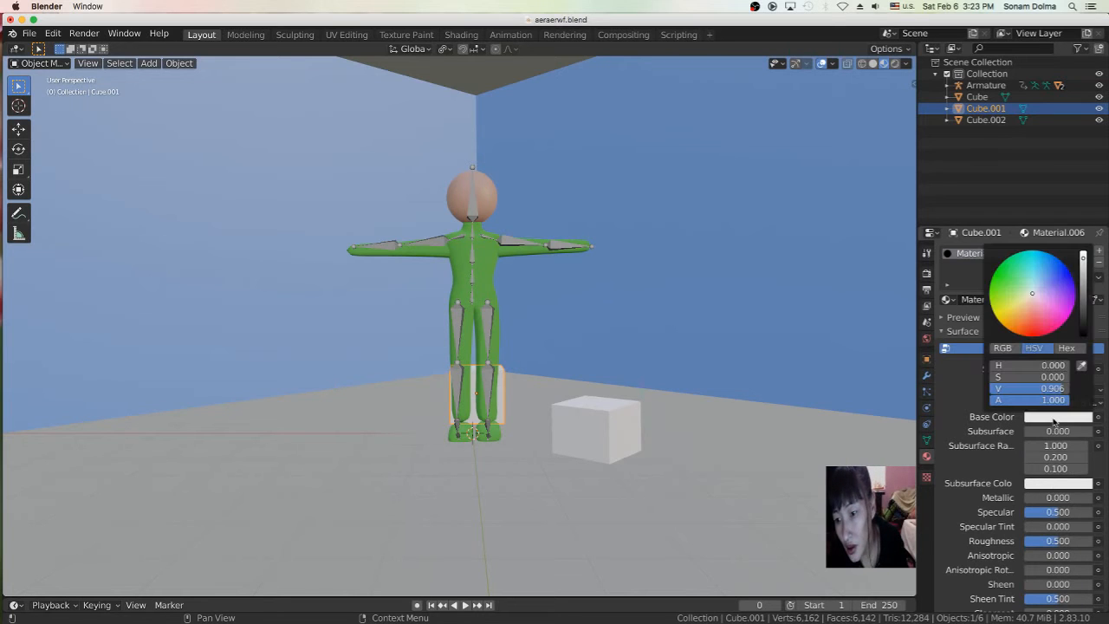
click(1047, 300)
click(1052, 282)
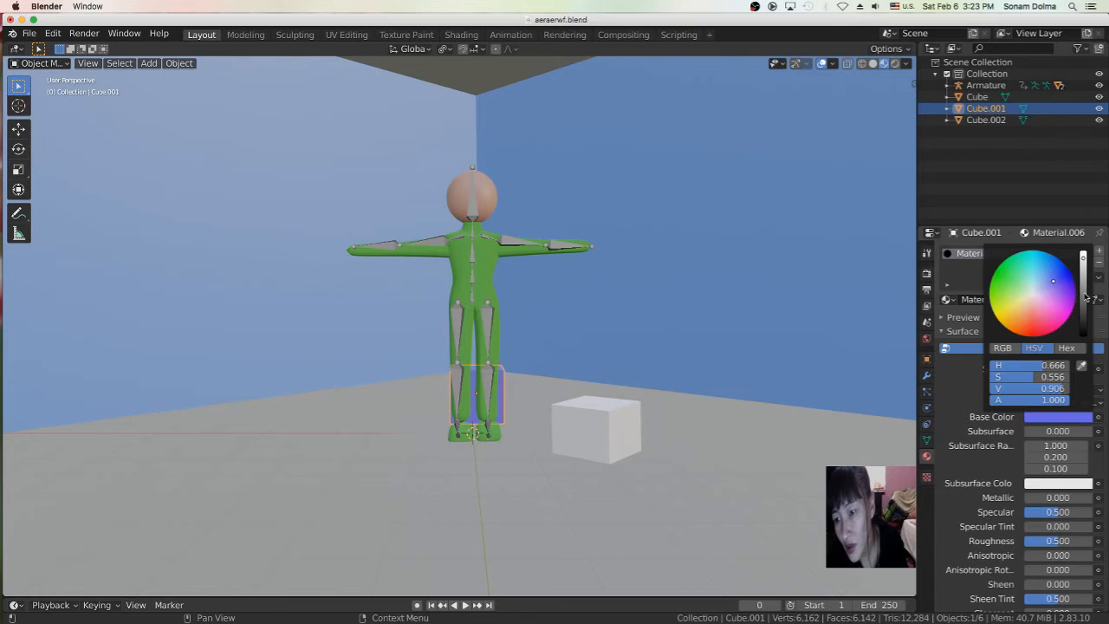
click(1085, 297)
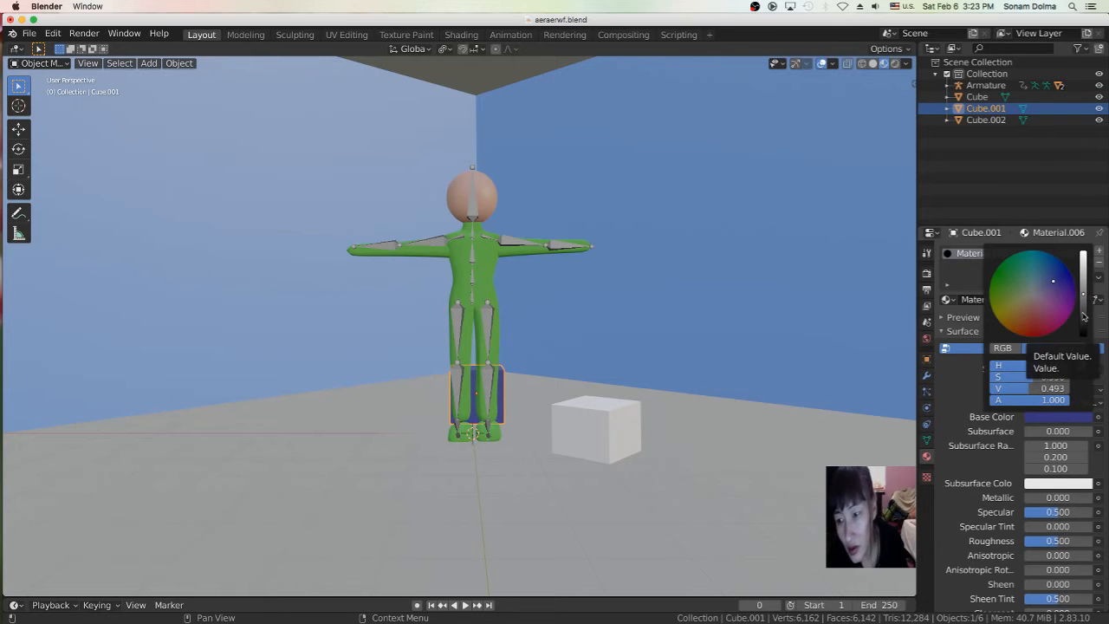
Step: Add a new material to the other box and sample its base colour from the dark blue box
click(597, 423)
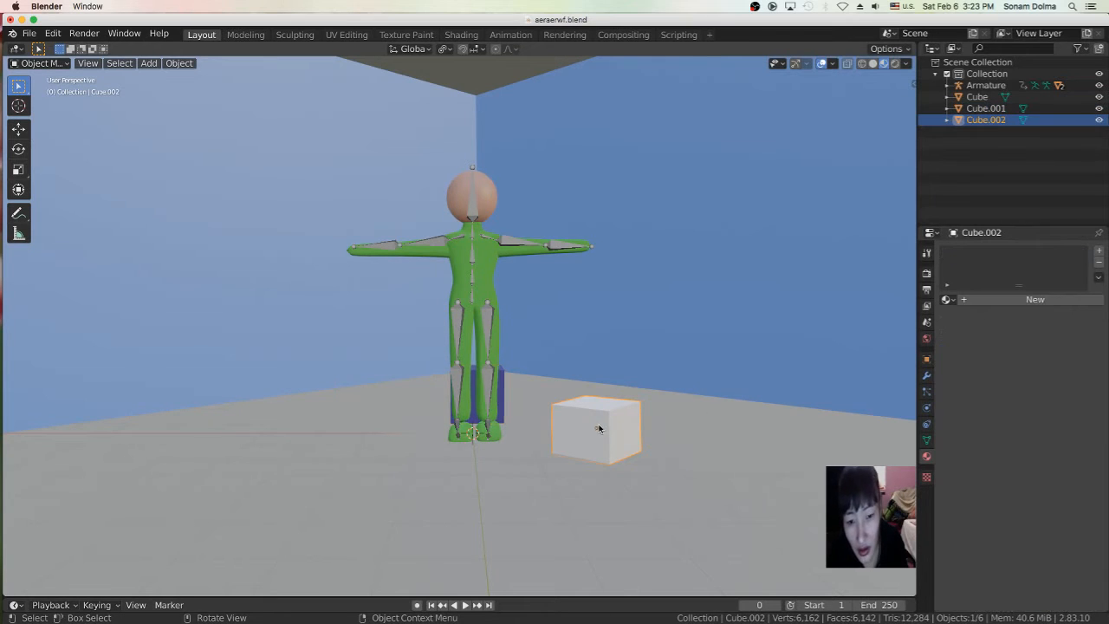
click(983, 300)
click(1039, 417)
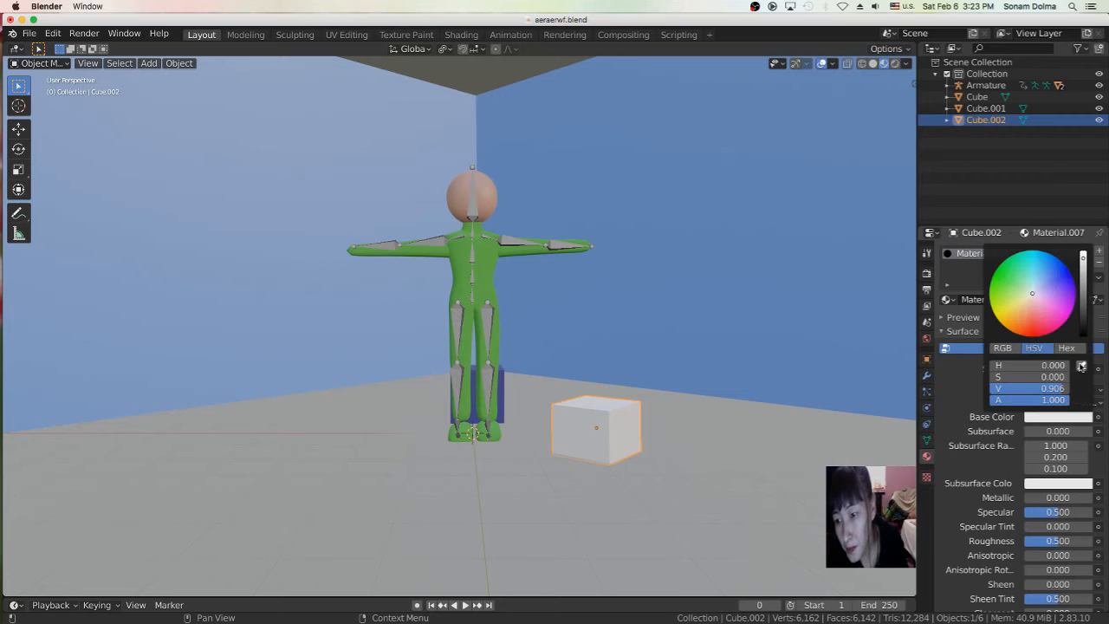
click(1081, 367)
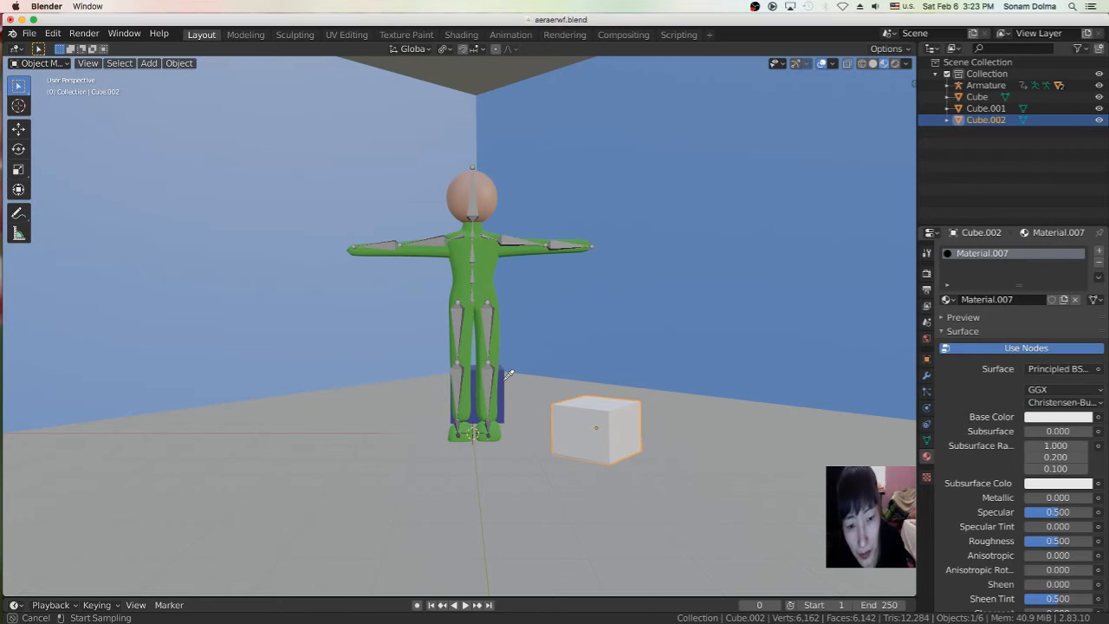
click(509, 374)
Step: Select the room and set its second material's specular to 0.350 and roughness to 0.375
middle_drag(652, 408, 475, 366)
click(437, 326)
middle_drag(431, 329, 550, 350)
scroll(553, 349, down, 10)
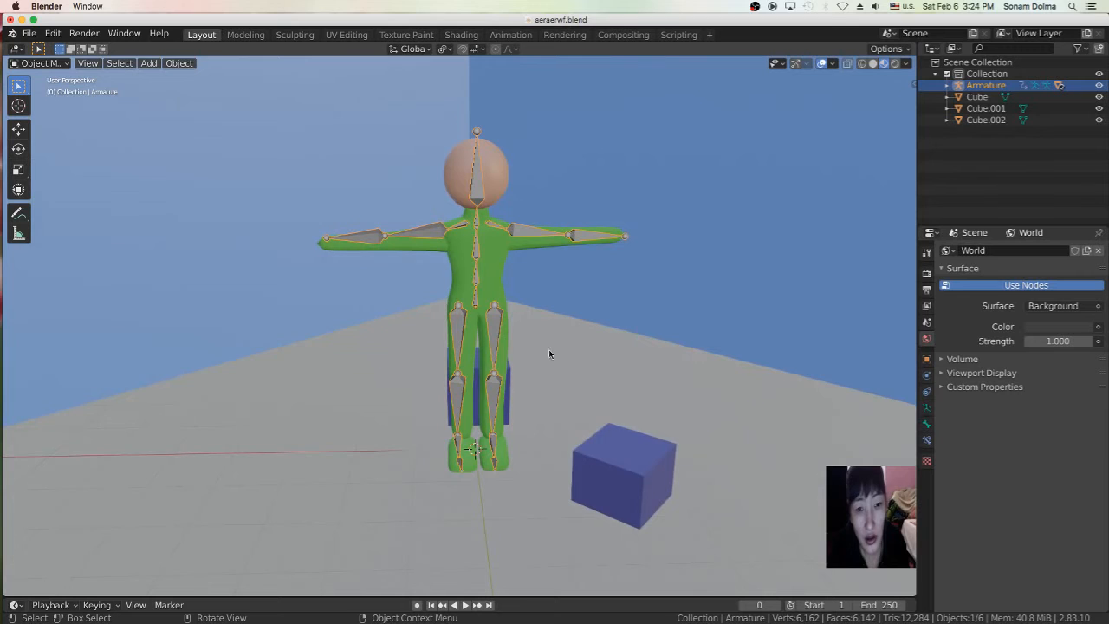
scroll(574, 370, up, 6)
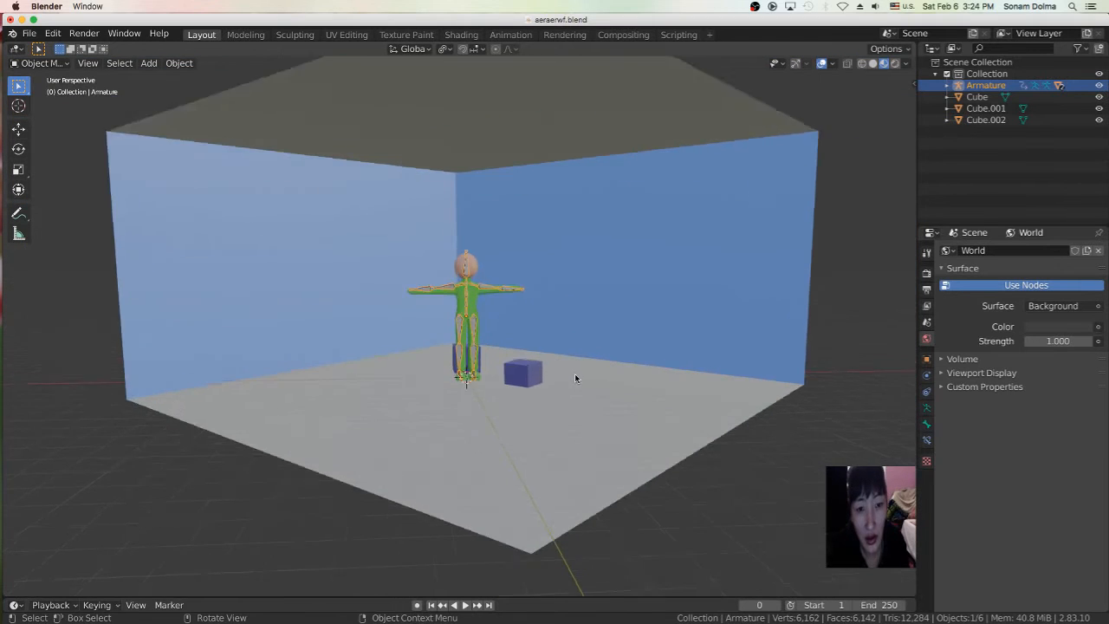
scroll(587, 389, down, 6)
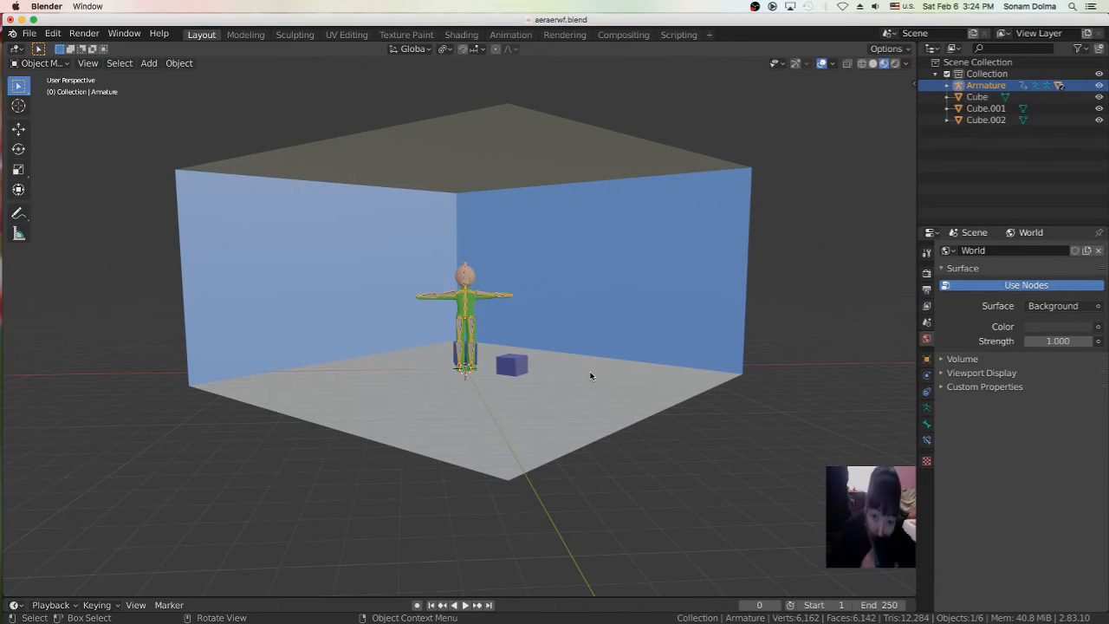
click(537, 154)
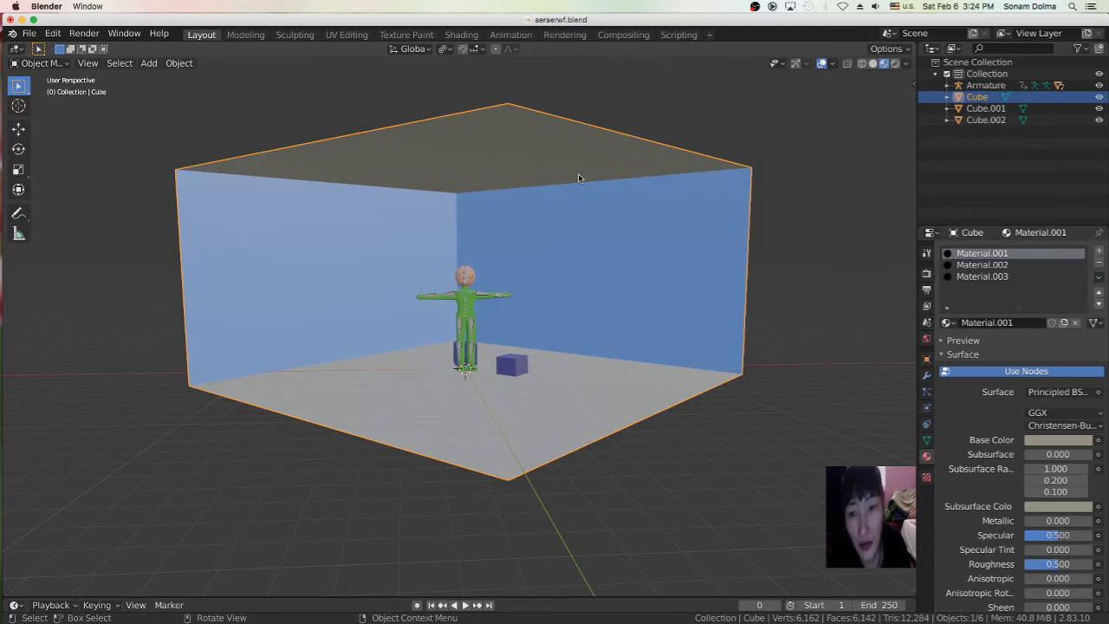
click(978, 264)
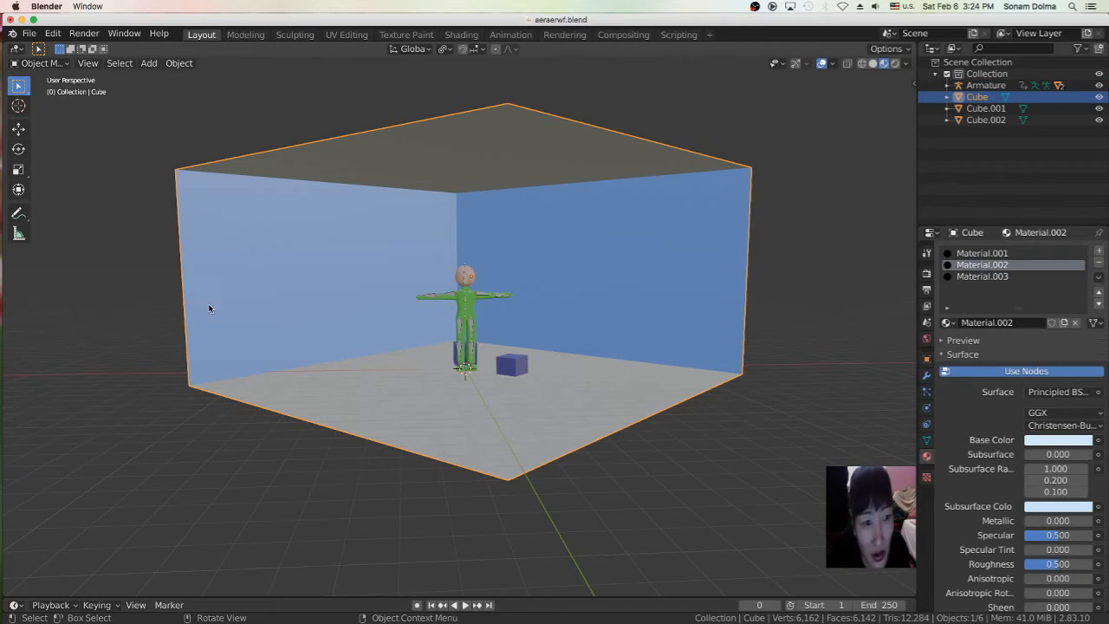
mouse_move(1056, 537)
mouse_down()
mouse_move(1046, 540)
mouse_move(1046, 568)
mouse_move(1011, 577)
mouse_up()
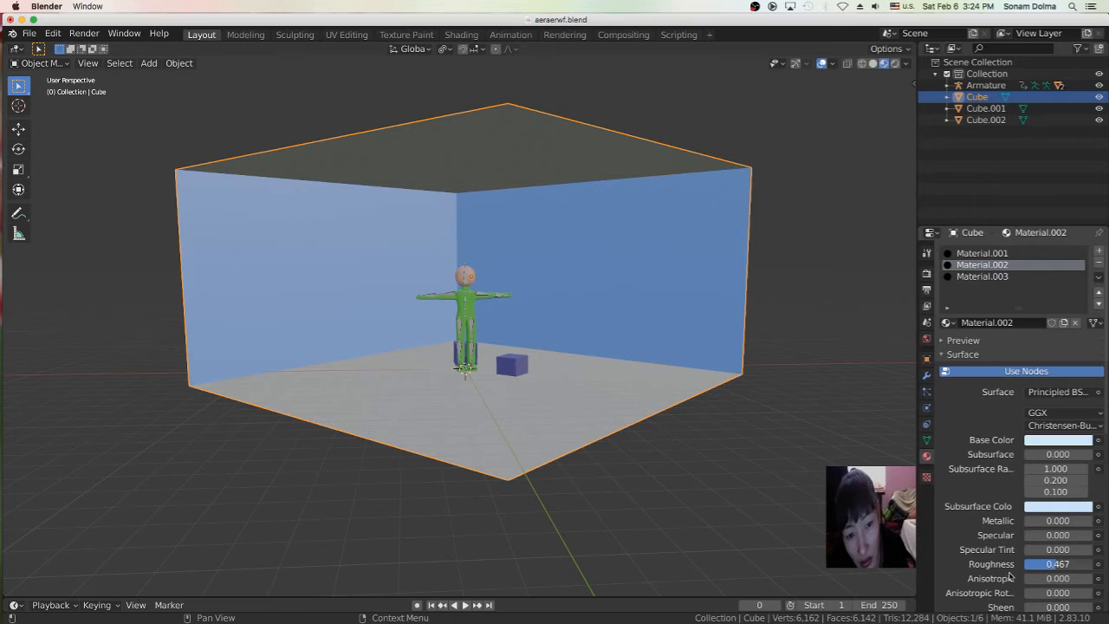
drag(1025, 564, 1048, 568)
drag(1057, 569, 1061, 536)
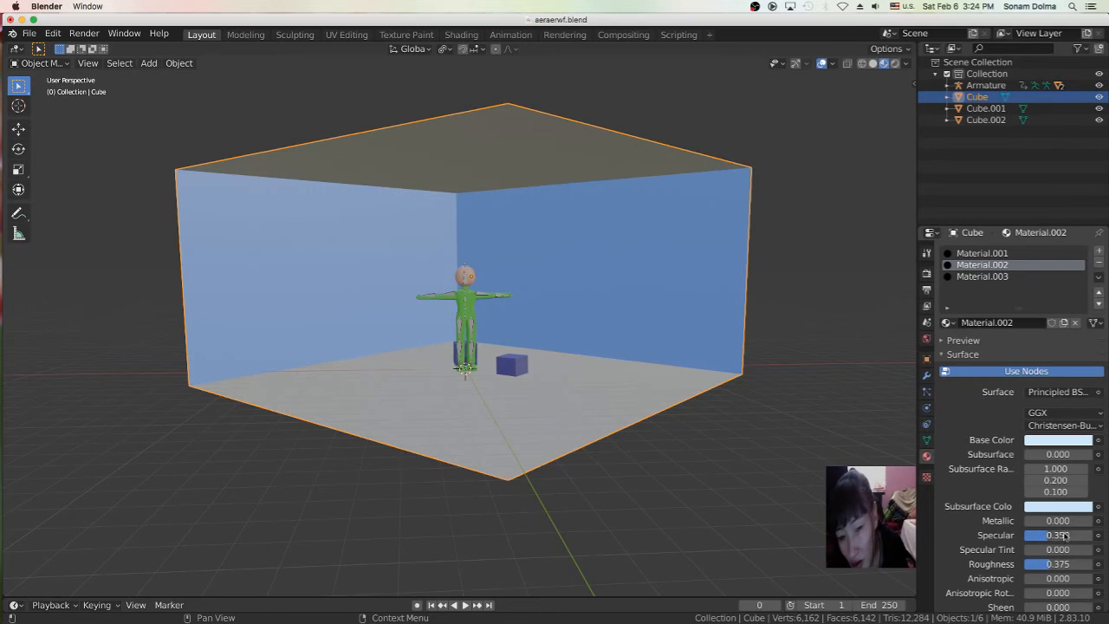
Step: Select the room's ceiling face in Edit Mode, examine the settings of the room's materials, and return to Object Mode
click(44, 63)
click(50, 90)
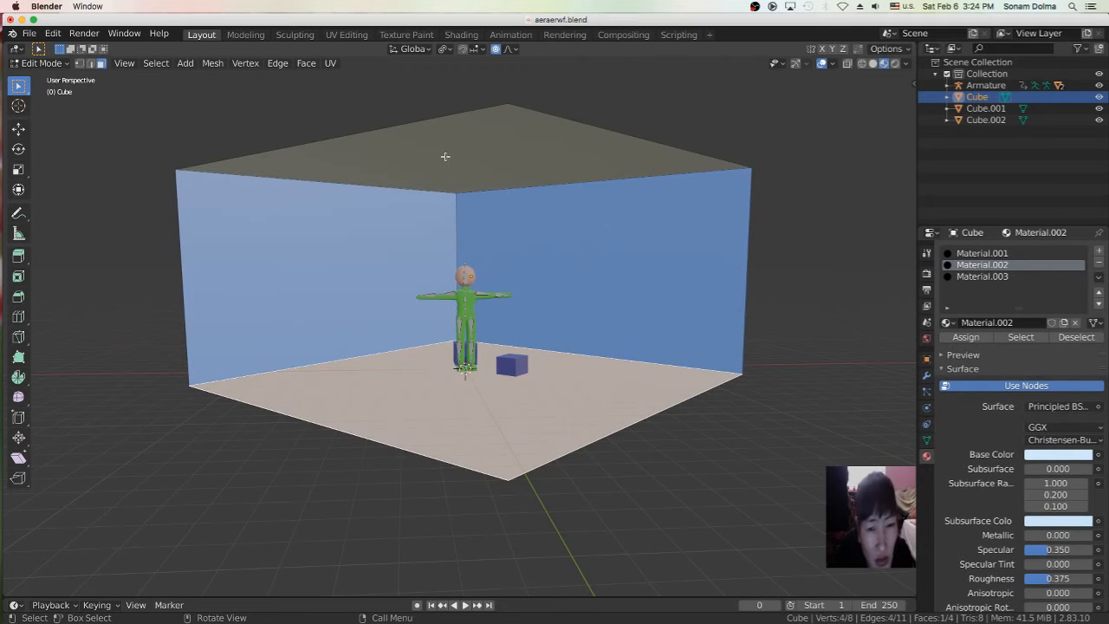
click(445, 156)
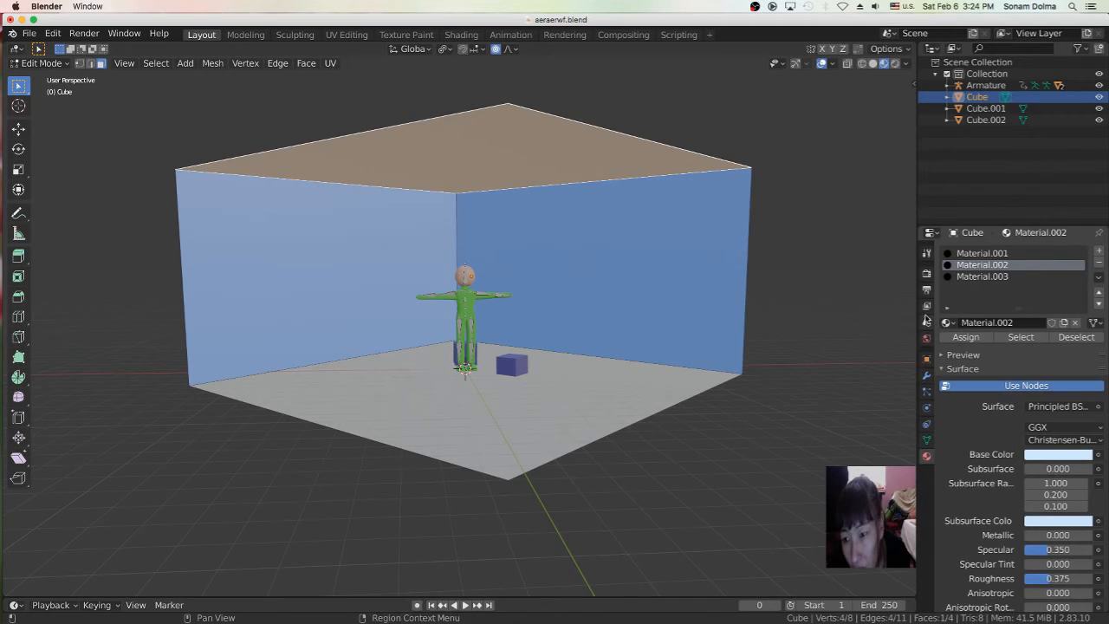
click(975, 276)
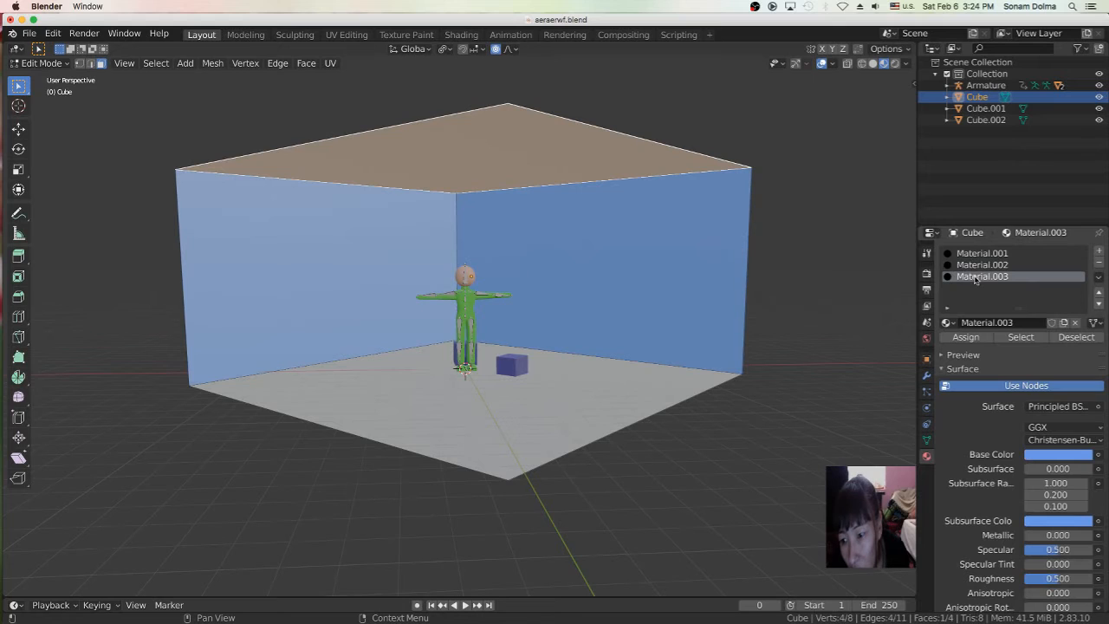
click(971, 254)
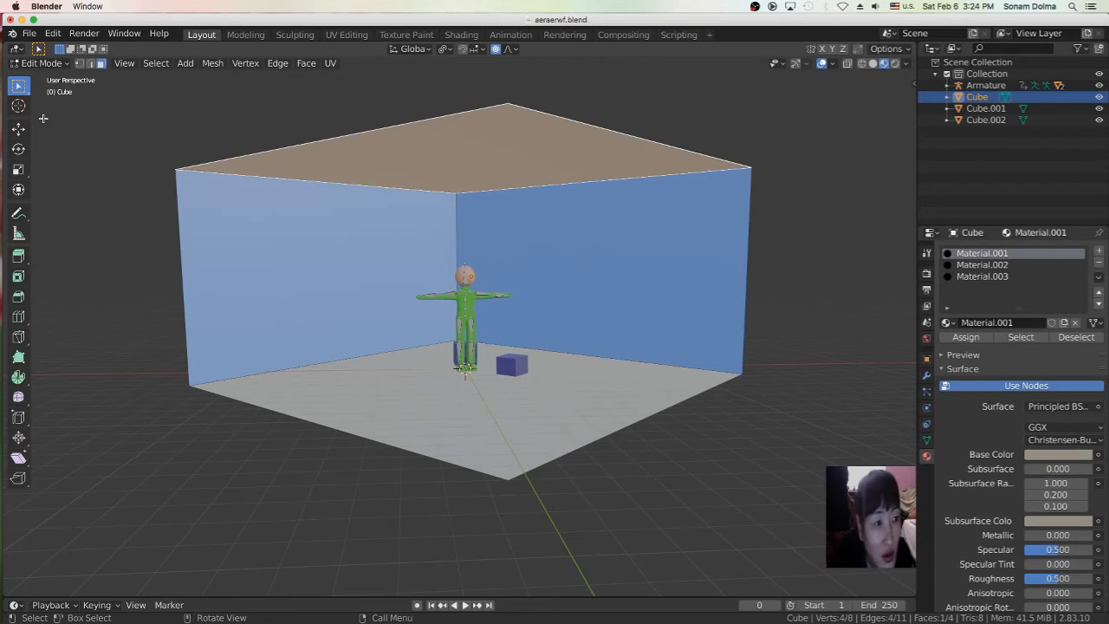
click(37, 63)
click(39, 75)
Step: Set the specular of the room's third material to 0.000 and its roughness to 0.833
middle_drag(539, 229, 548, 253)
scroll(527, 228, up, 3)
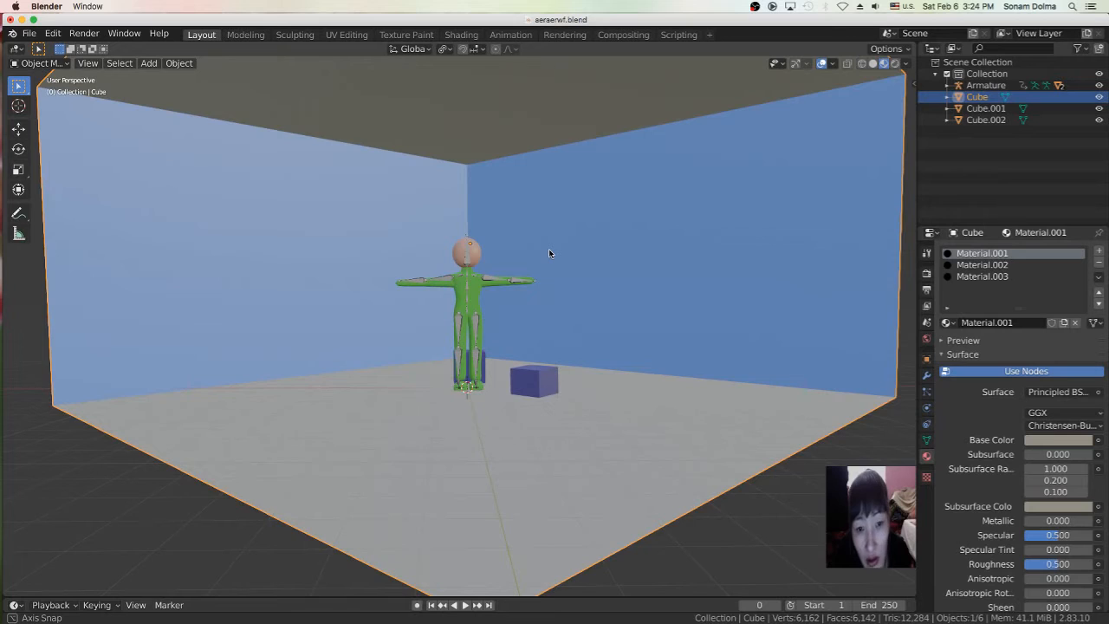
scroll(548, 249, up, 2)
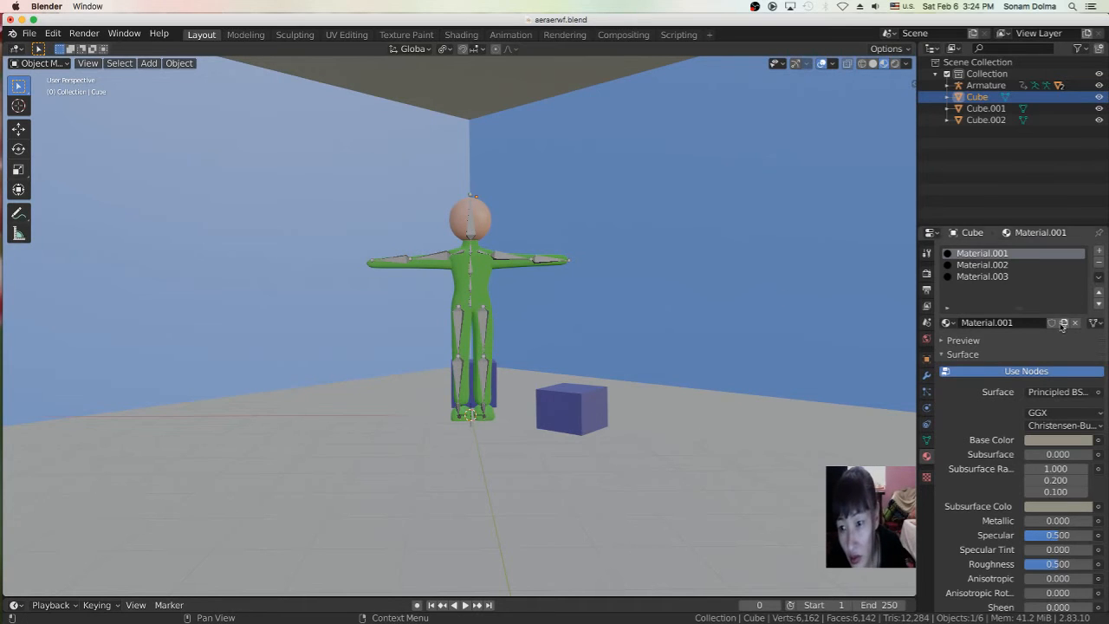
click(998, 278)
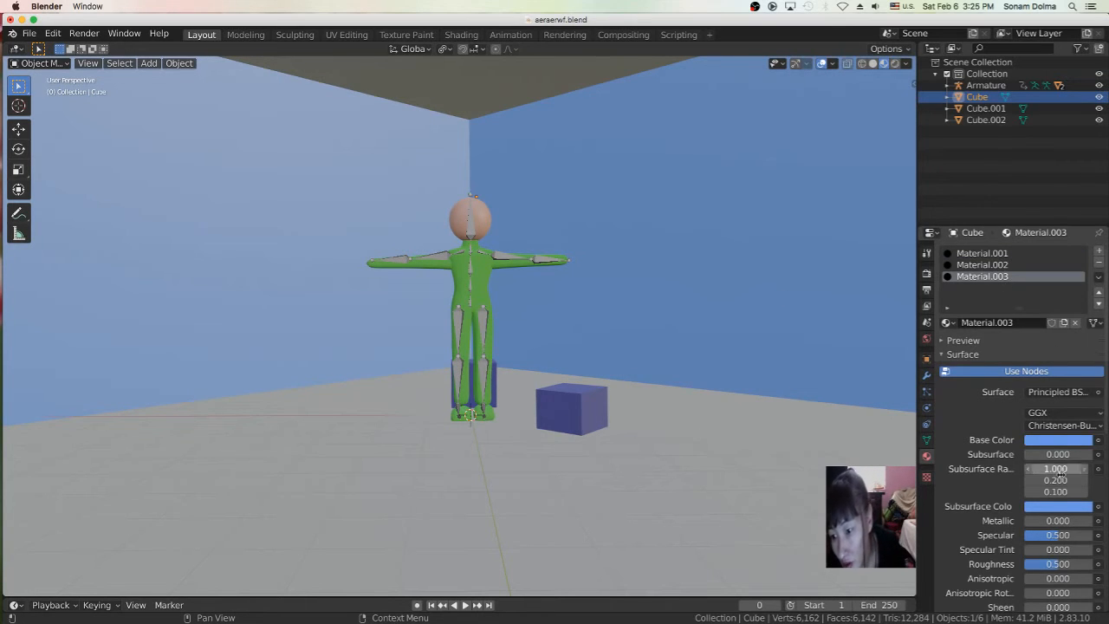
drag(1067, 534, 1020, 544)
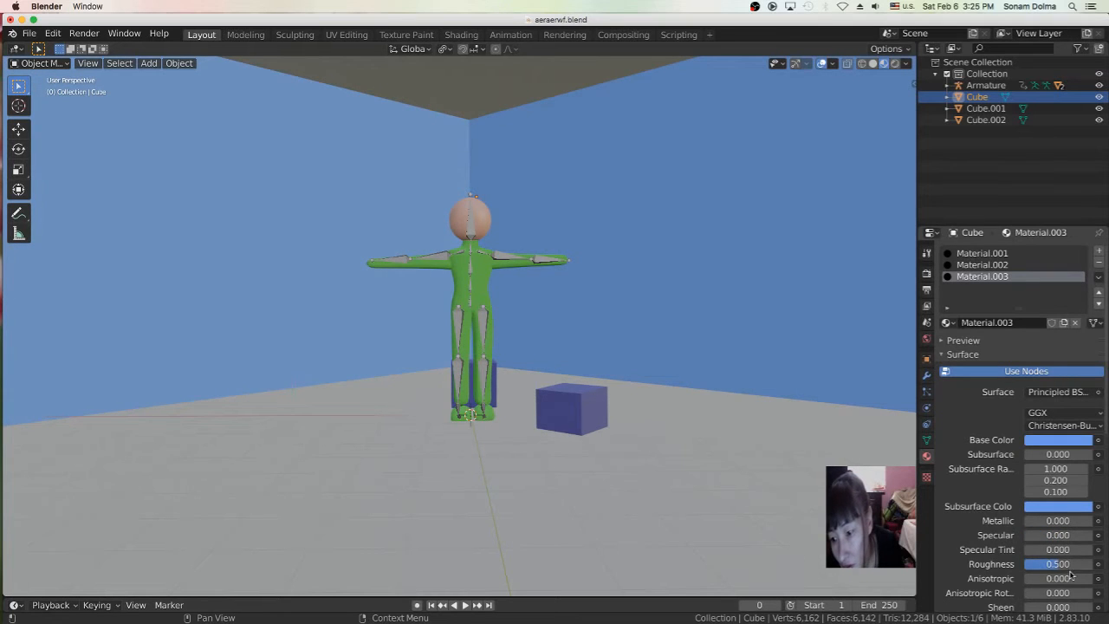
mouse_move(1066, 565)
mouse_down()
mouse_move(1049, 565)
mouse_move(1100, 563)
mouse_move(1082, 564)
mouse_up()
Step: Hide the room and both boxes so that only the character is shown
scroll(1027, 438, down, 2)
middle_drag(781, 319, 710, 346)
scroll(558, 332, down, 5)
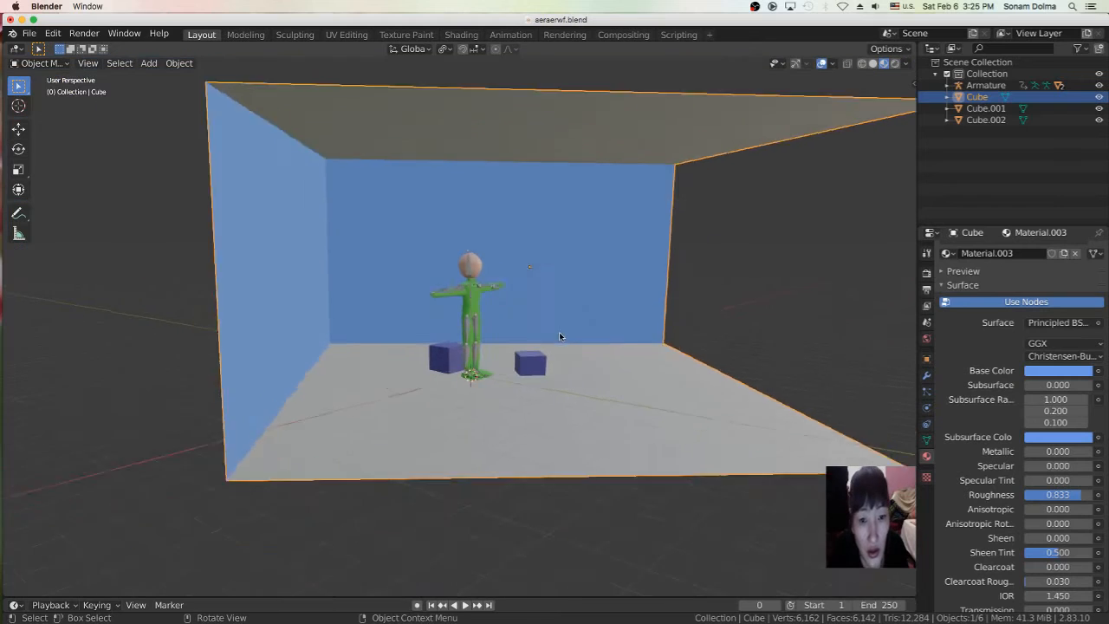
key(h)
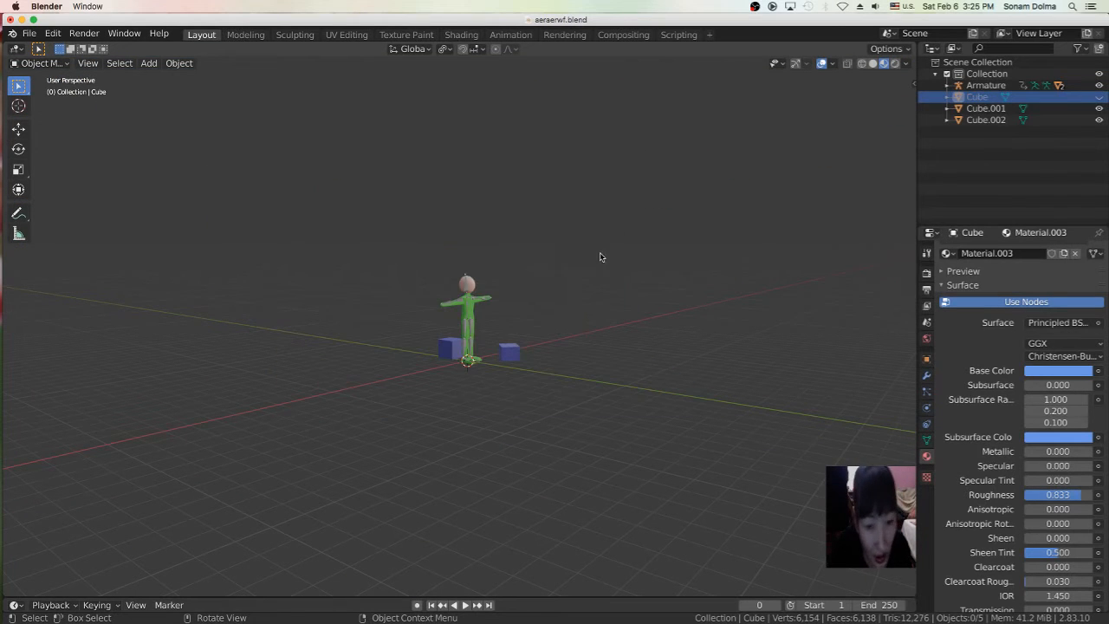
click(520, 353)
key(h)
click(442, 351)
key(h)
scroll(538, 347, up, 5)
middle_drag(538, 353, 580, 361)
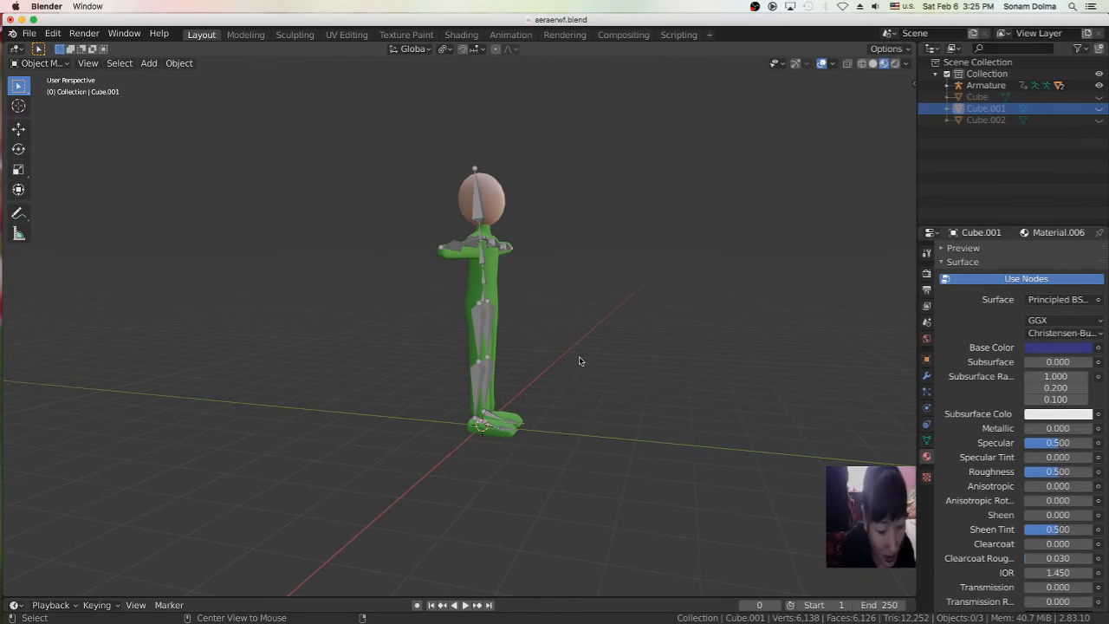
Step: Reveal all hidden objects and hide only the room
key(alt+h)
click(630, 241)
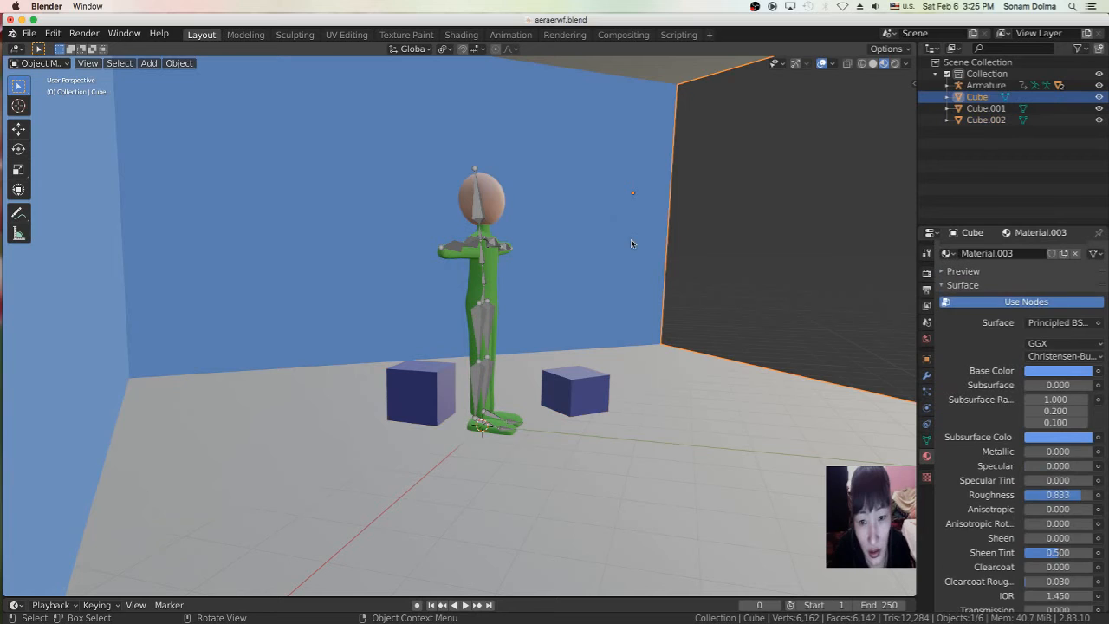
key(h)
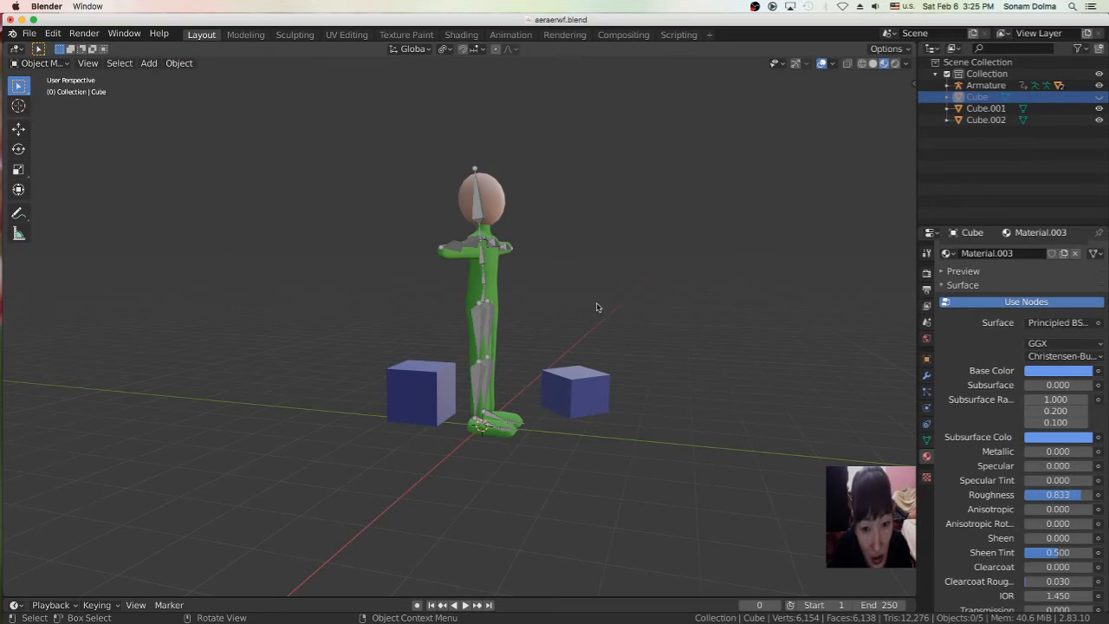
Step: Scale the box in front of the character by about 1.28 along Z, and hide it
click(588, 381)
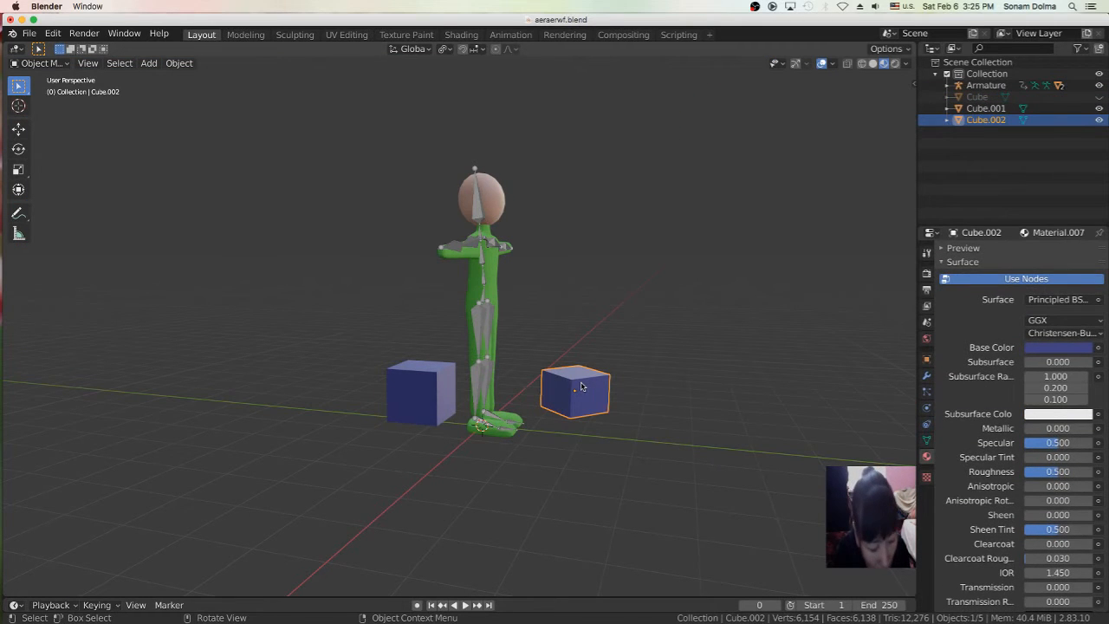
key(s)
key(z)
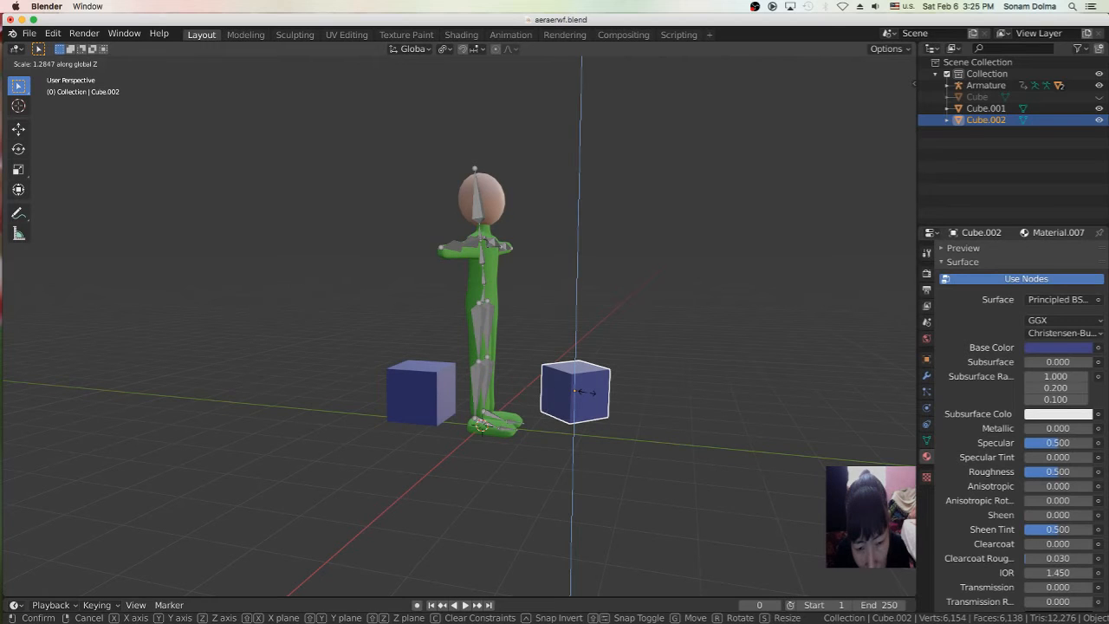
click(587, 394)
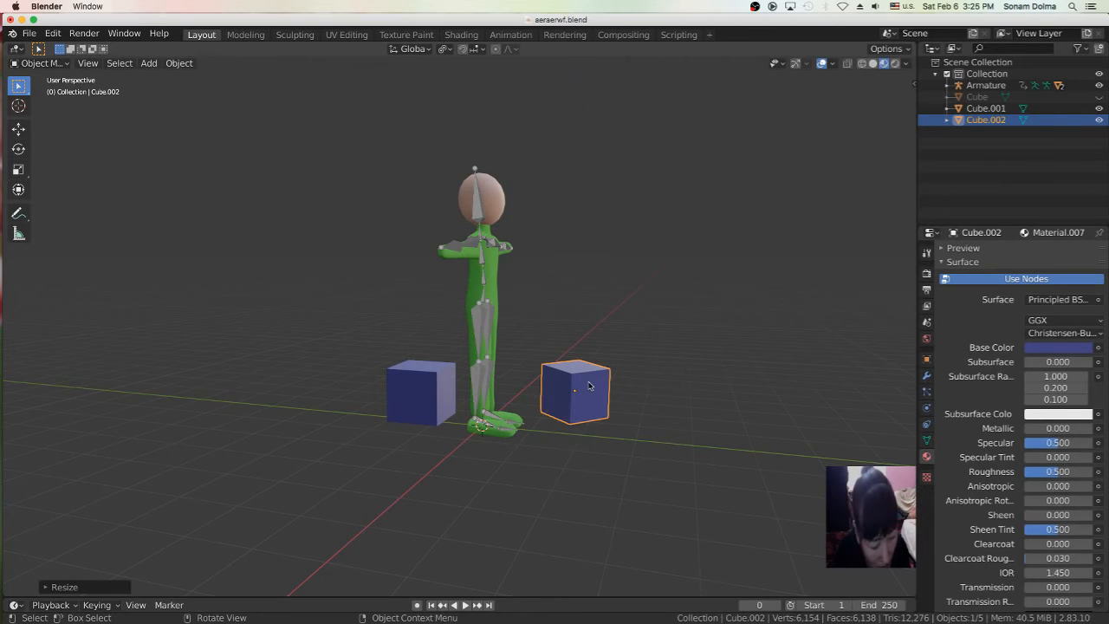
key(Delete)
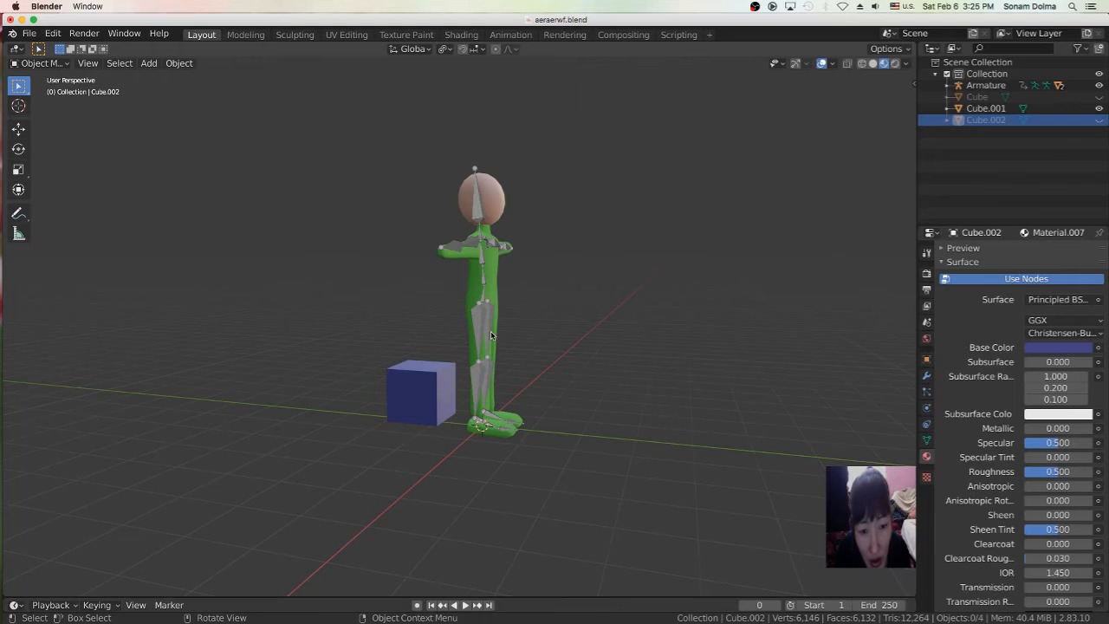
Step: Select the character's armature and switch it to Pose Mode
click(490, 336)
middle_drag(490, 336, 520, 330)
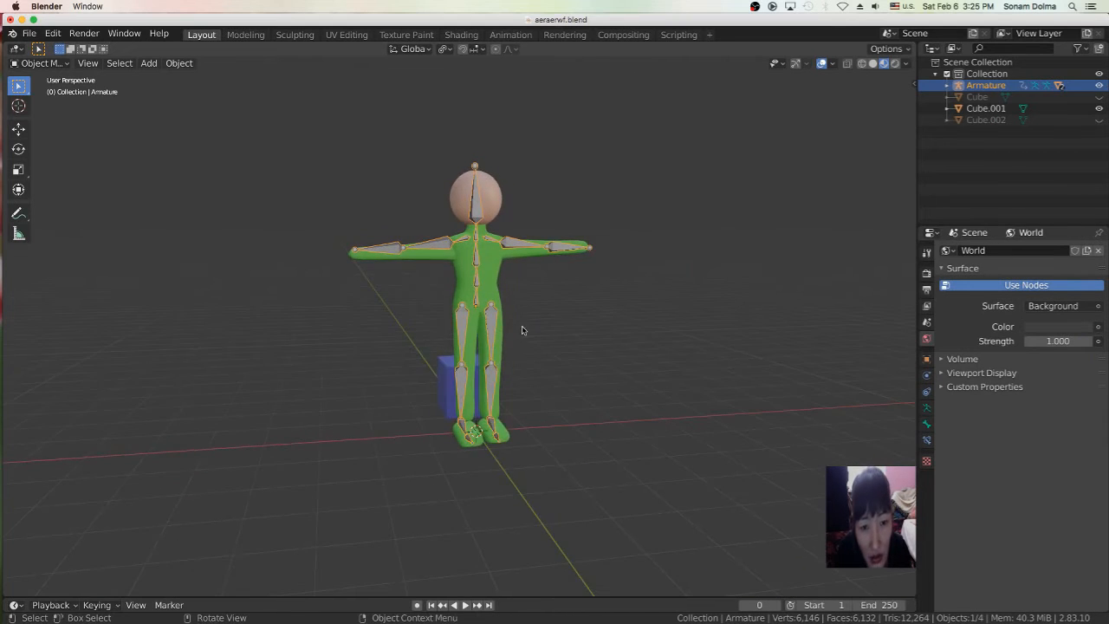
scroll(531, 330, up, 2)
middle_drag(556, 297, 540, 297)
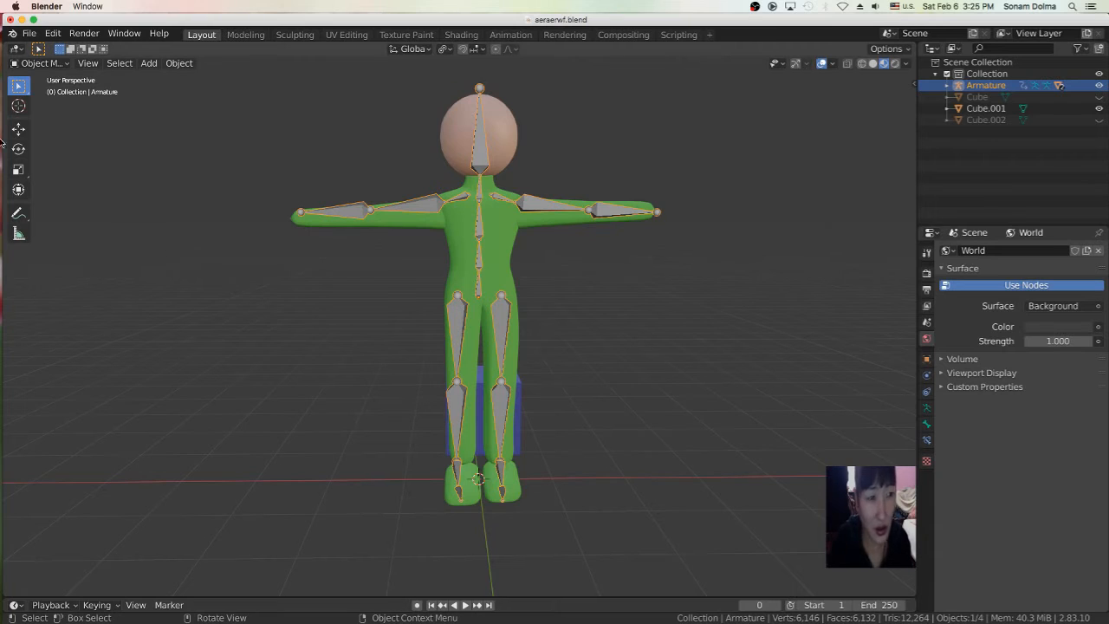
click(33, 64)
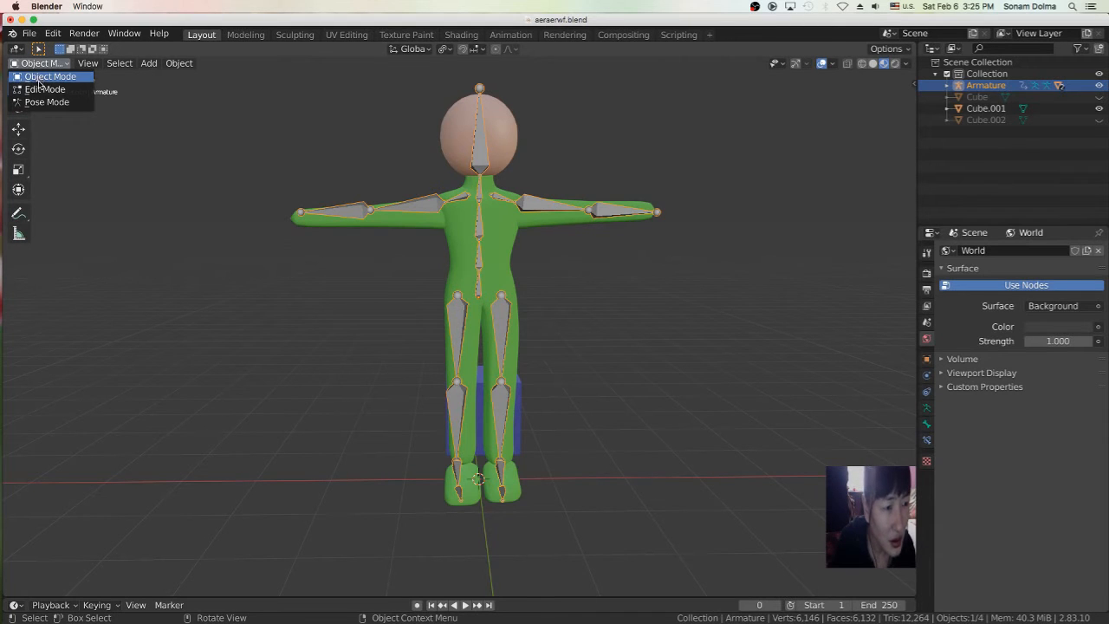
click(43, 102)
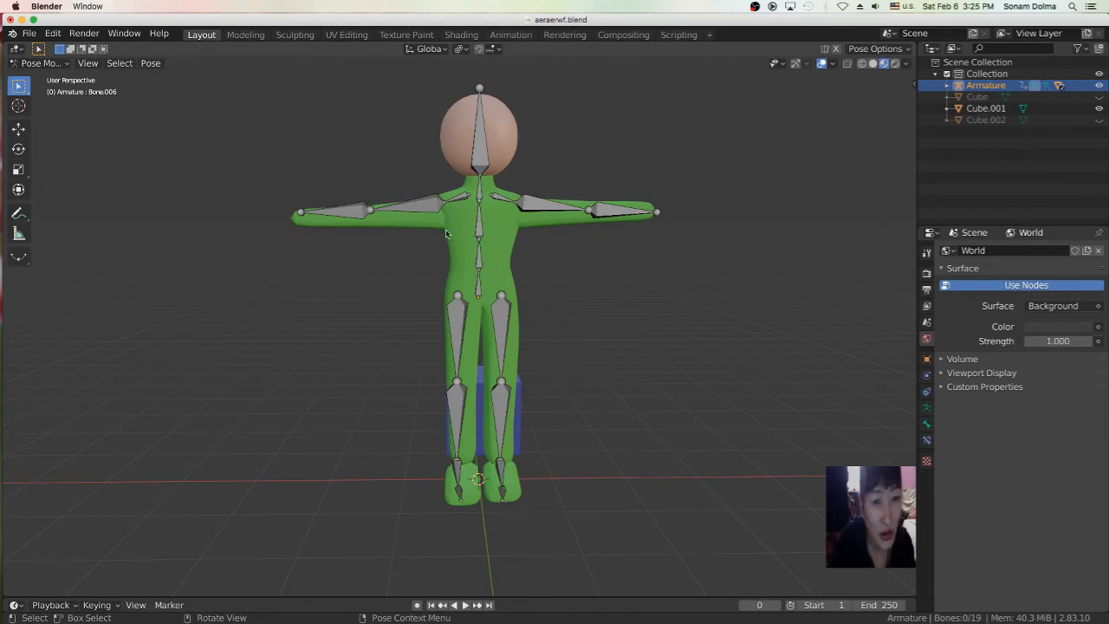
Step: Rotate both upper-arm bones down toward the body by about 60 degrees each
click(529, 208)
key(r)
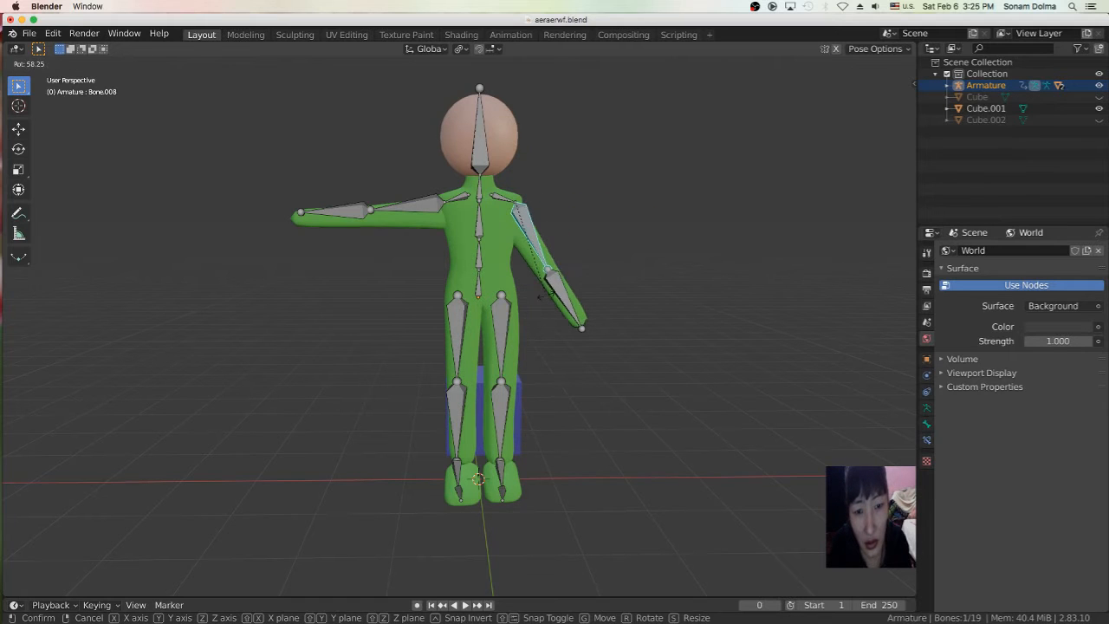
click(485, 261)
click(420, 205)
key(r)
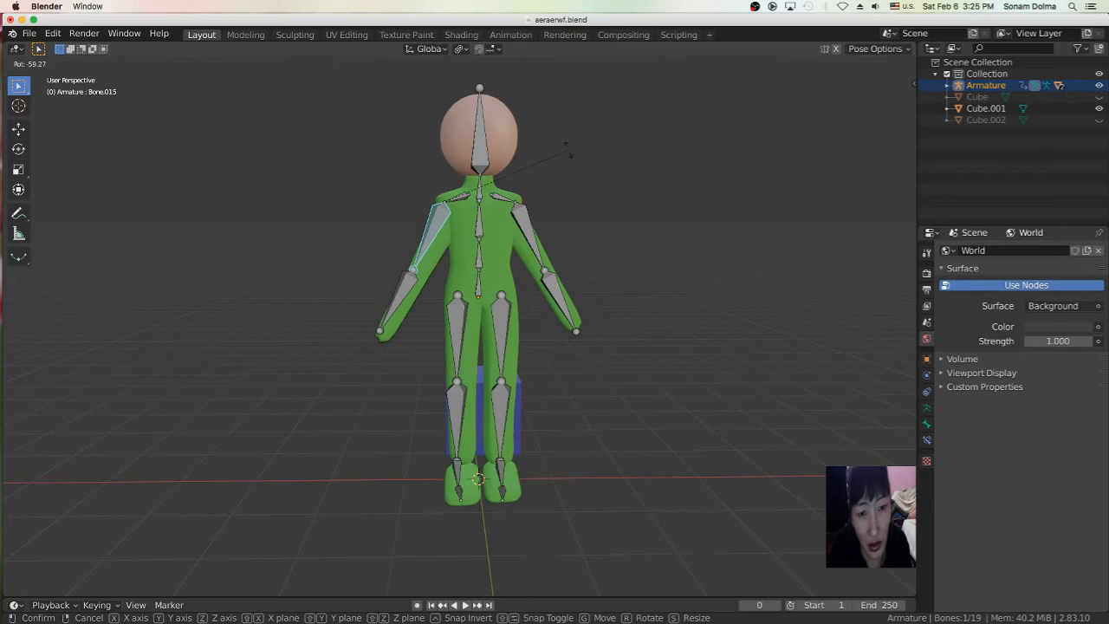
click(533, 168)
Step: Rotate the character's head bone from a view behind the character
click(485, 159)
middle_drag(589, 210, 509, 196)
key(r)
click(508, 195)
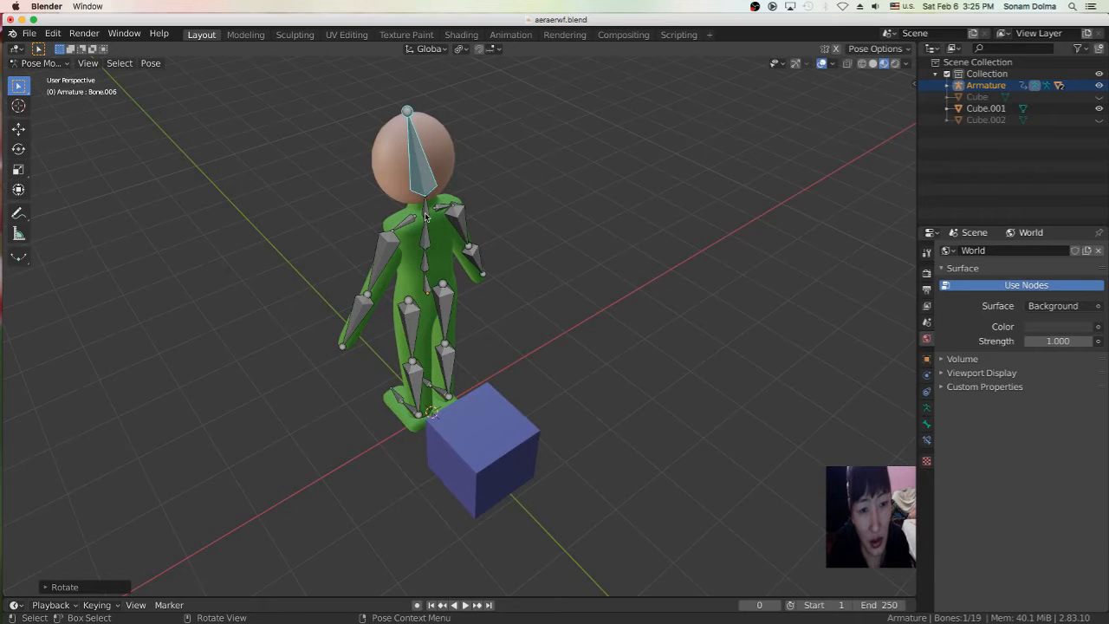
Step: Turn the neck bone from a view above the character, adding a second rotation of about -21 degrees
click(425, 217)
middle_drag(494, 207, 511, 275)
key(r)
click(595, 237)
key(r)
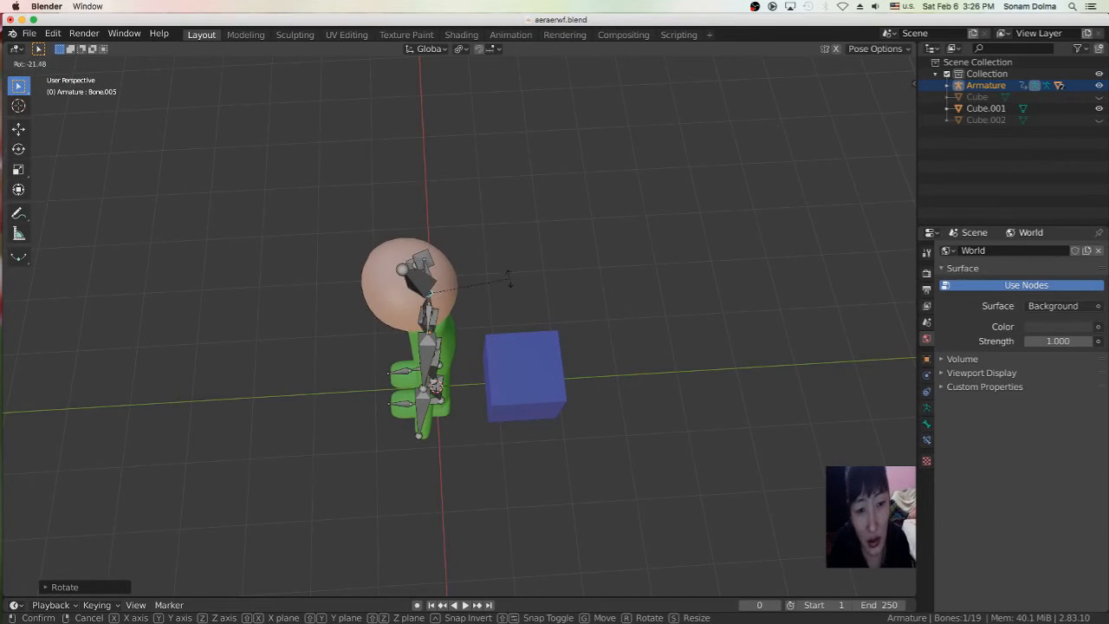
click(509, 277)
Step: Rotate the character's right upper-arm bone slightly and bend its forearm inward by about 47 degrees
middle_drag(440, 306, 554, 234)
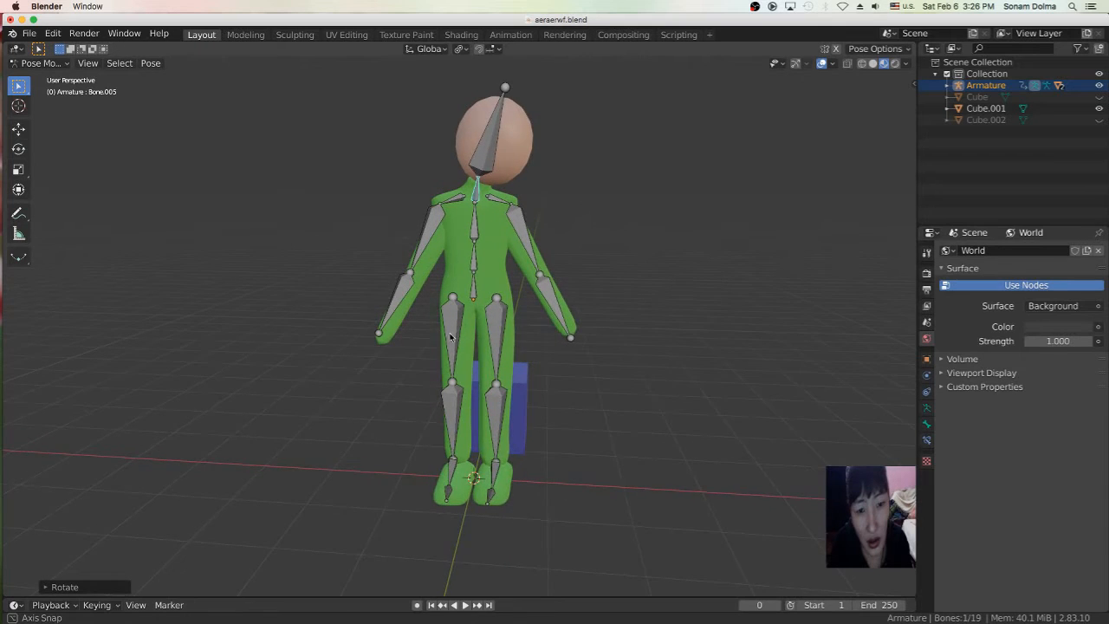
middle_drag(449, 337, 437, 329)
click(444, 253)
key(r)
click(393, 291)
click(393, 291)
key(r)
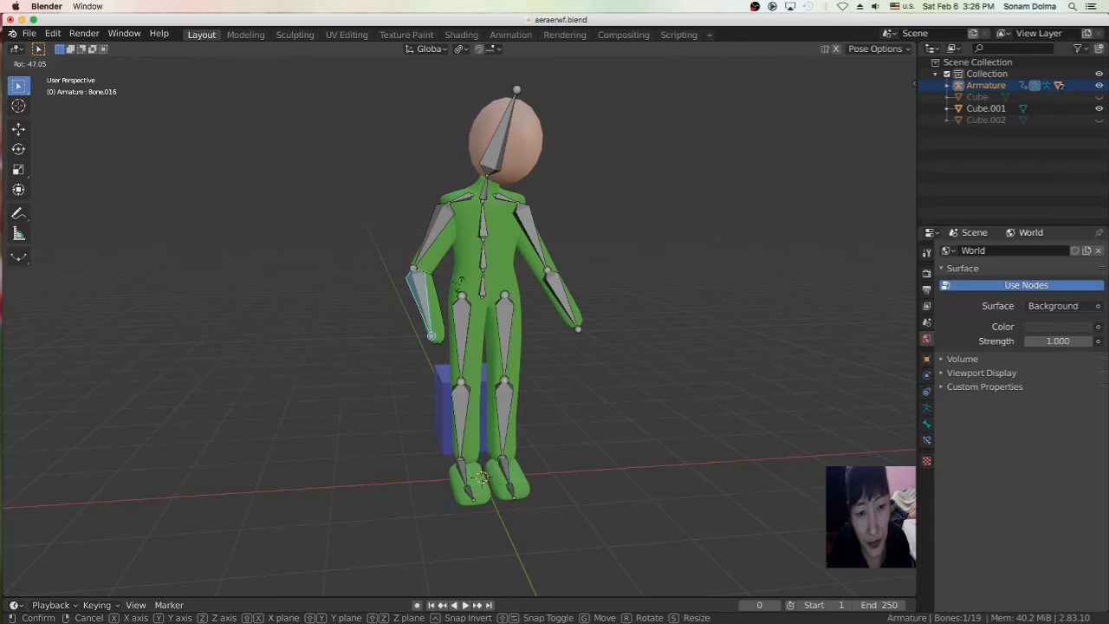
click(450, 286)
Step: Rotate the character's left upper-arm bone and bend its forearm so that it hangs beside the body
click(541, 258)
key(r)
click(588, 285)
click(560, 303)
key(r)
click(563, 317)
middle_drag(594, 339, 551, 328)
key(r)
click(543, 314)
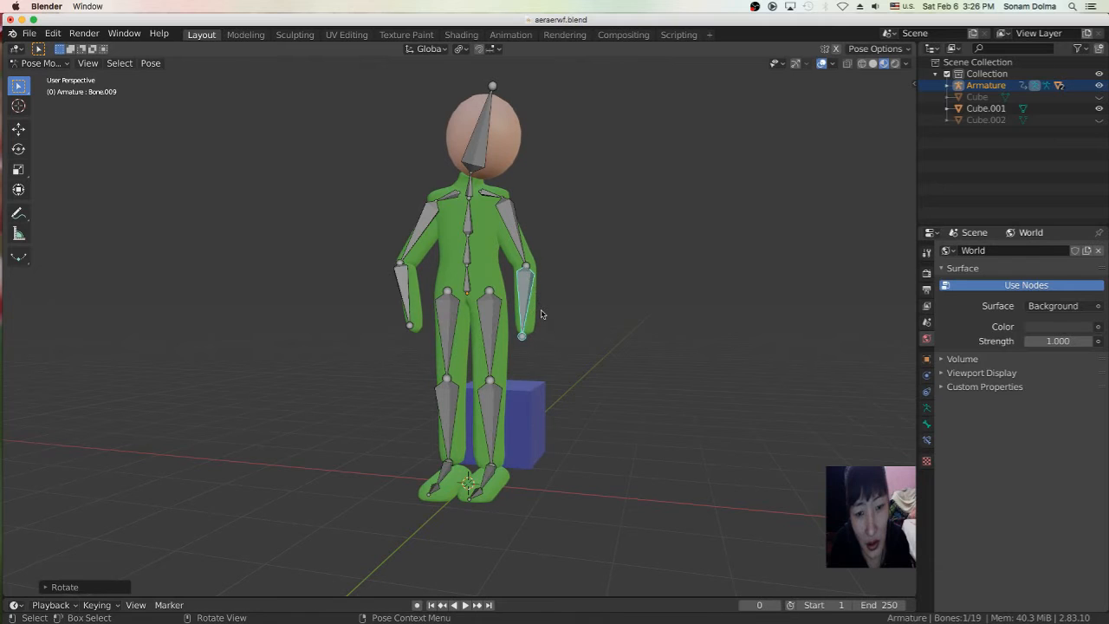
Step: Adjust the neck bone's rotation once more from a raised viewpoint
click(470, 184)
middle_drag(470, 184, 511, 327)
key(r)
click(520, 333)
Step: Select all of the armature's bones and enlarge the timeline to show its keyframes
middle_drag(485, 395, 610, 322)
scroll(537, 338, up, 4)
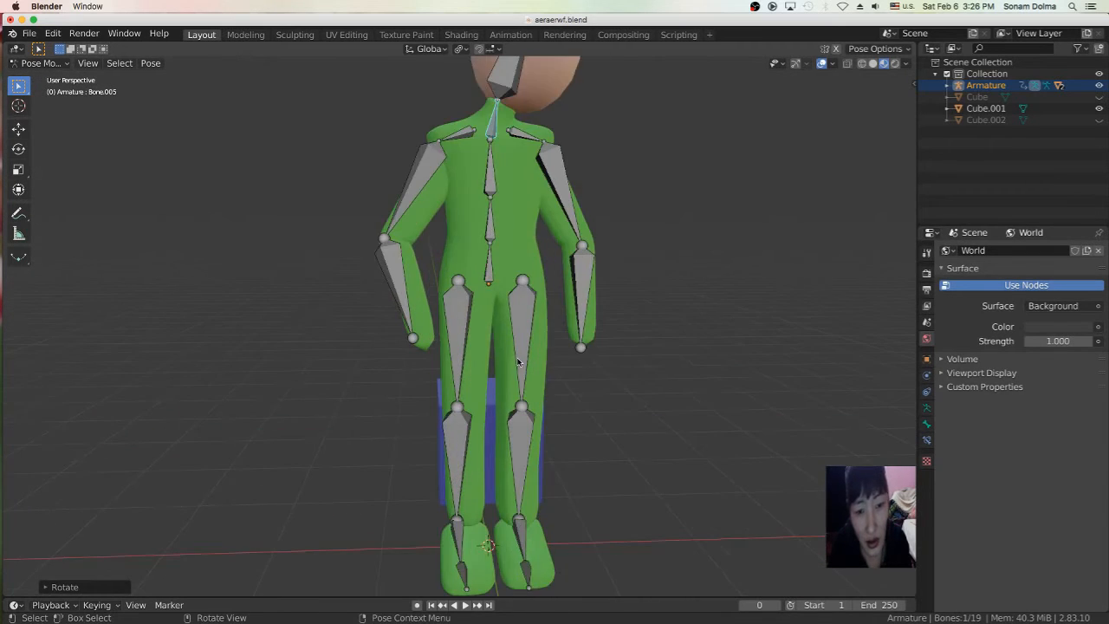
scroll(541, 333, down, 3)
key(a)
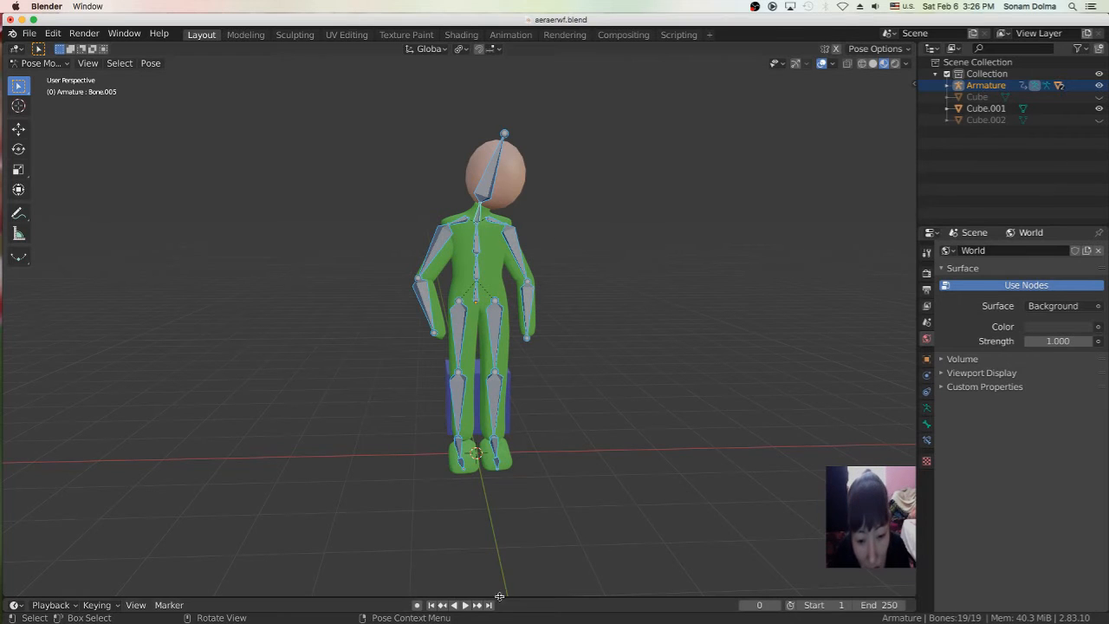
drag(501, 596, 517, 434)
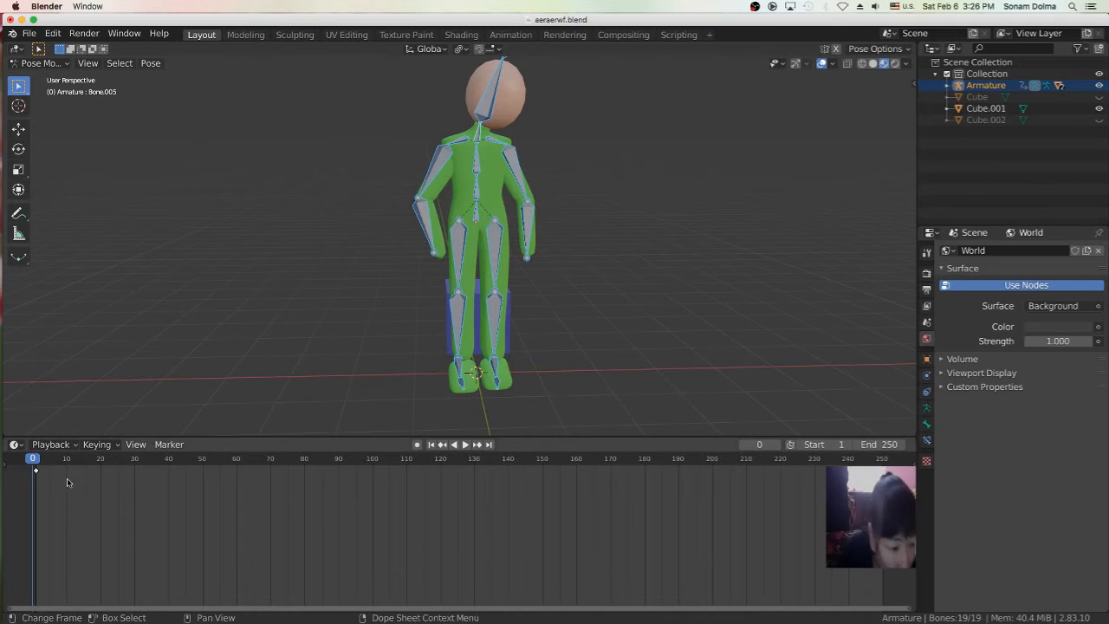
Step: Play and stop the animation, and undo back to the adjusted standing pose
key(space)
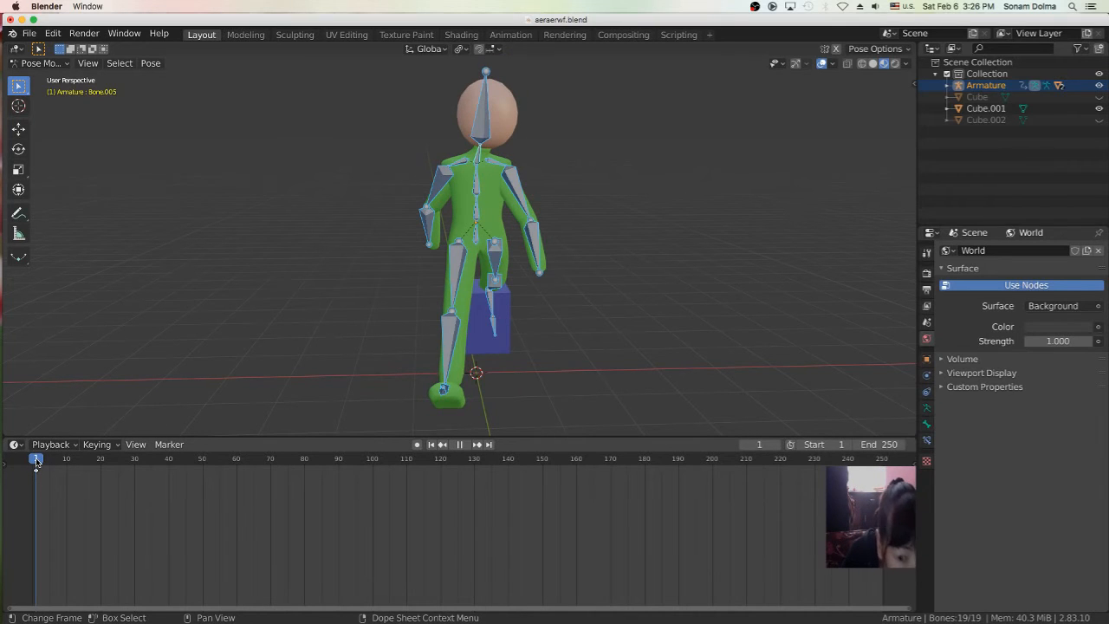
key(Escape)
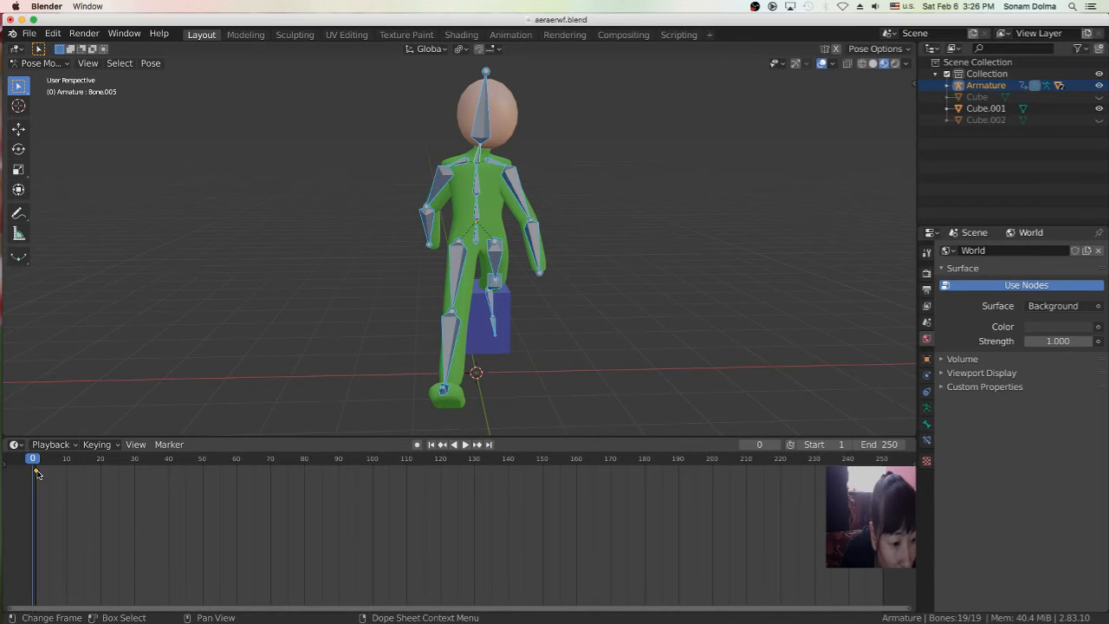
key(ctrl)
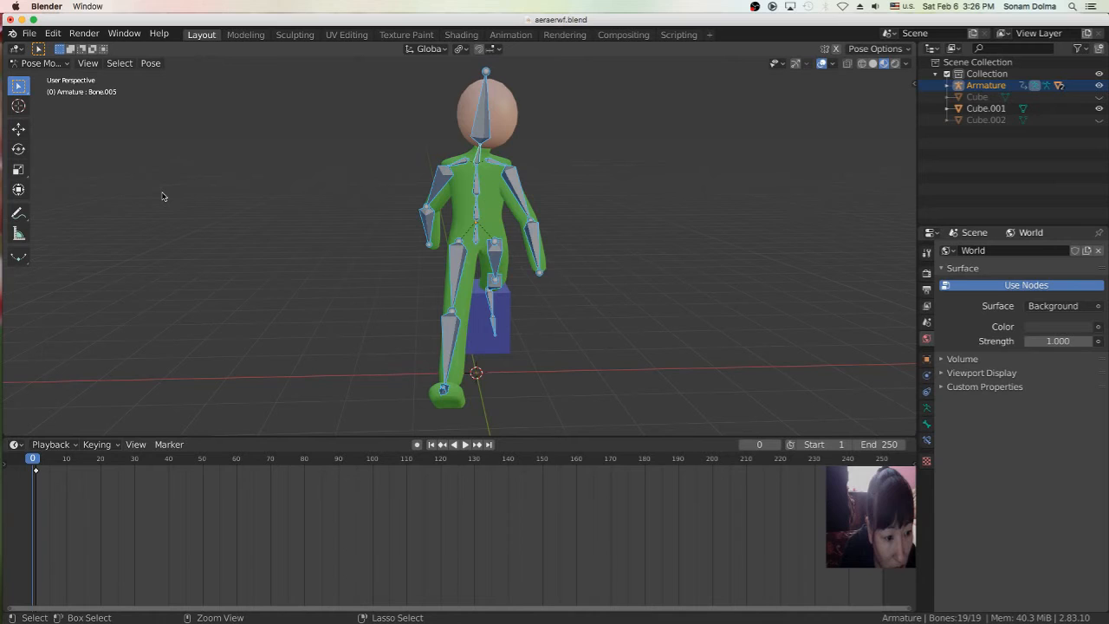
key(ctrl+z)
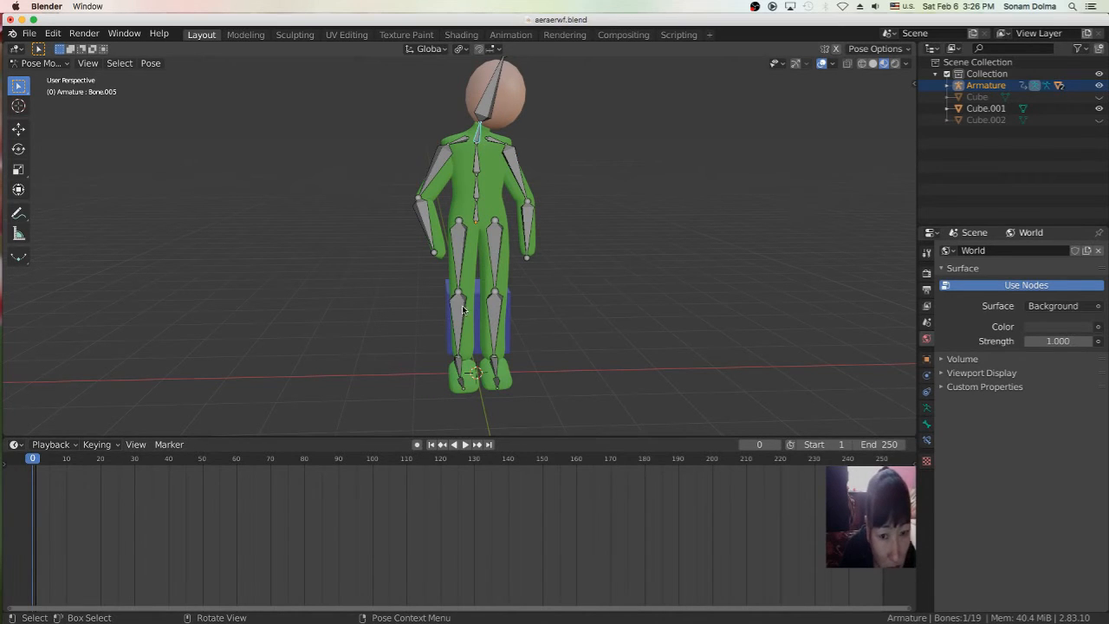
Step: Select all of the armature's bones and delete their existing keyframe at the start of the timeline
key(a)
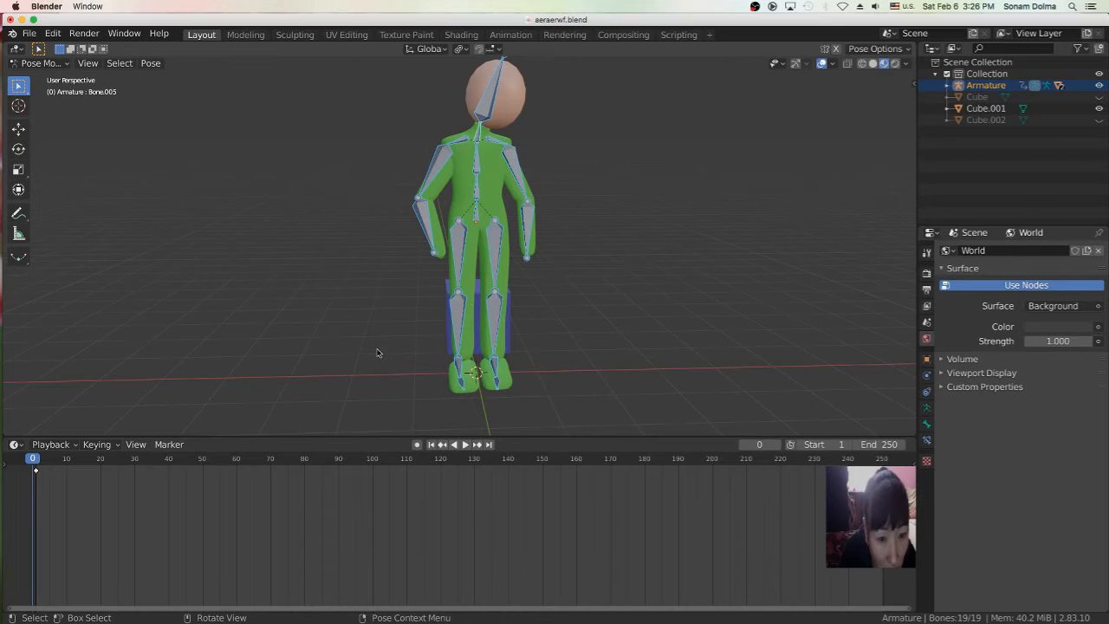
key(x)
click(37, 475)
key(space)
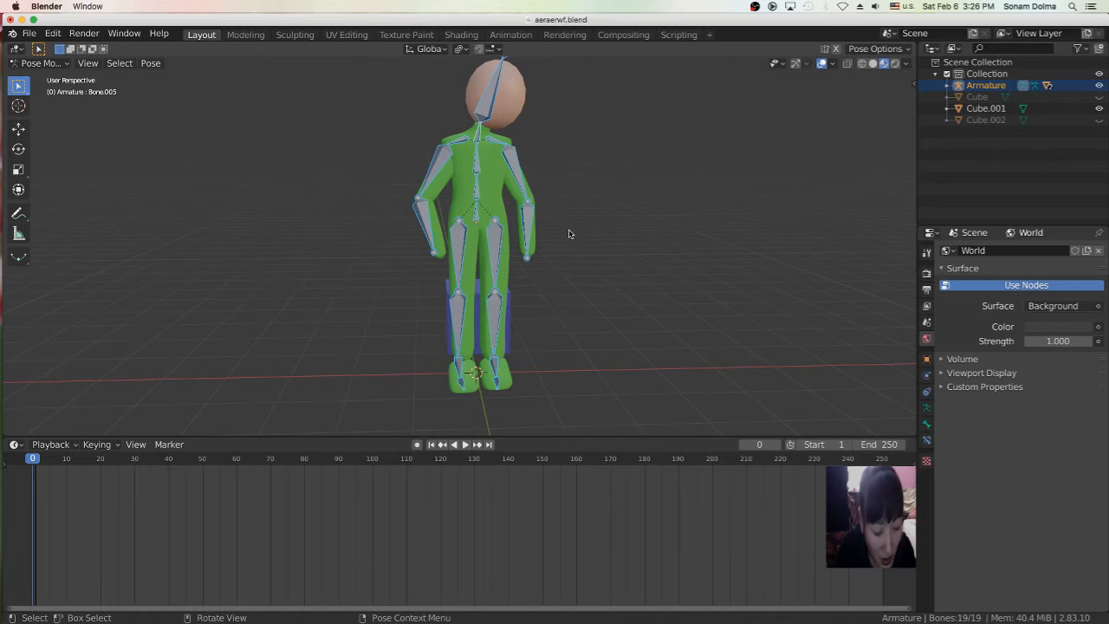
Step: Insert a LocRot keyframe for all bones at frame 0 with auto keying on, and move to frame 5
key(i)
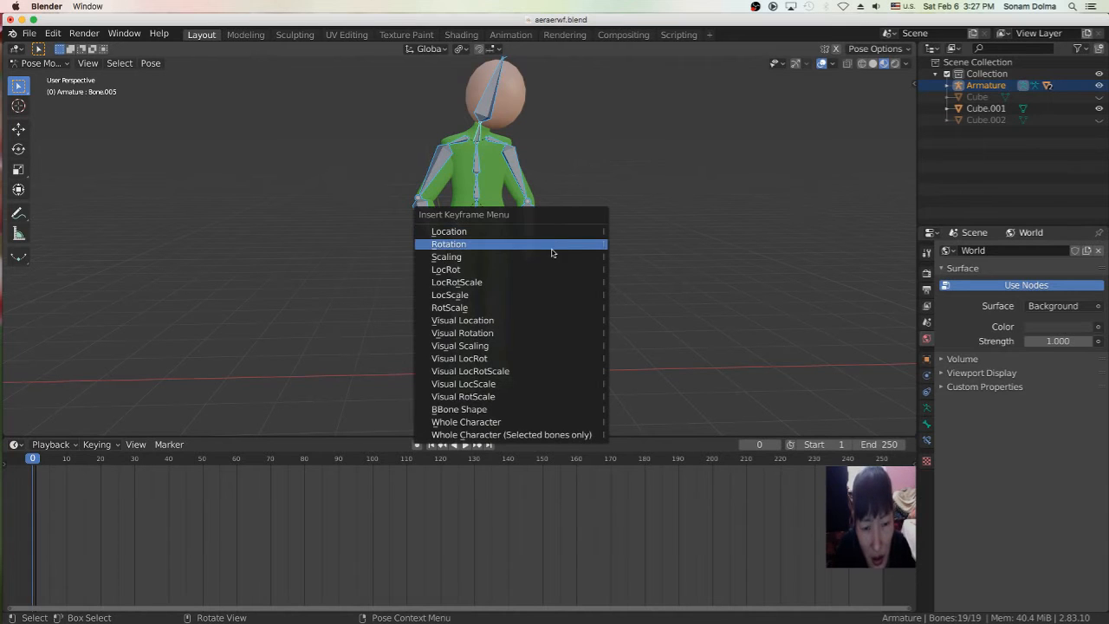
click(484, 270)
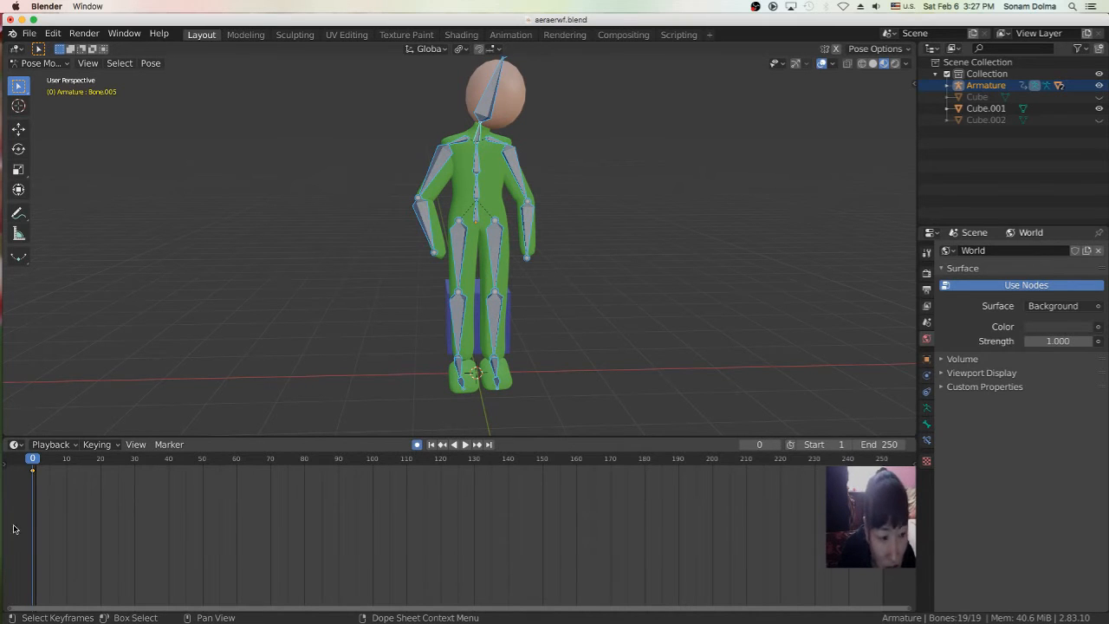
drag(33, 462, 50, 463)
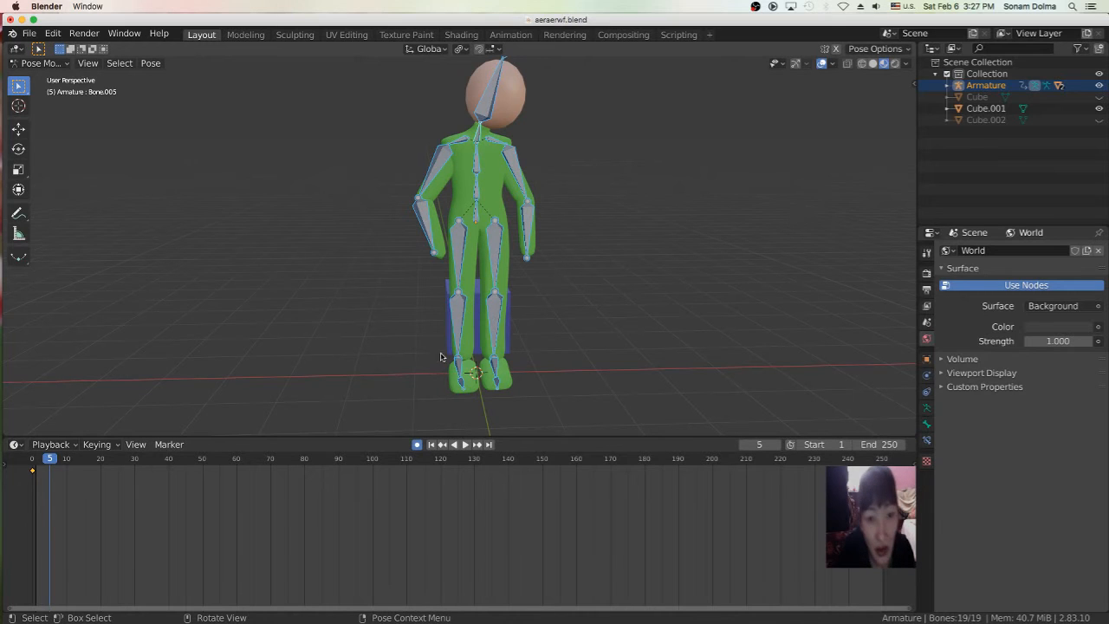
Step: Turn on the Screencast Keys display and hide the viewport's sidebar
click(912, 84)
click(909, 182)
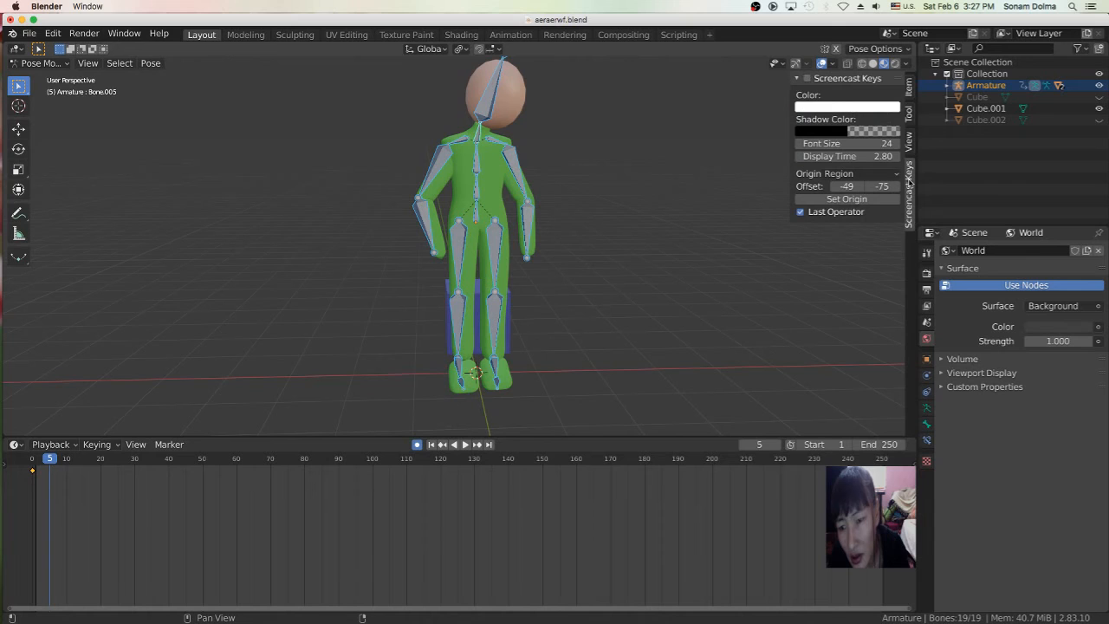
click(742, 173)
key(n)
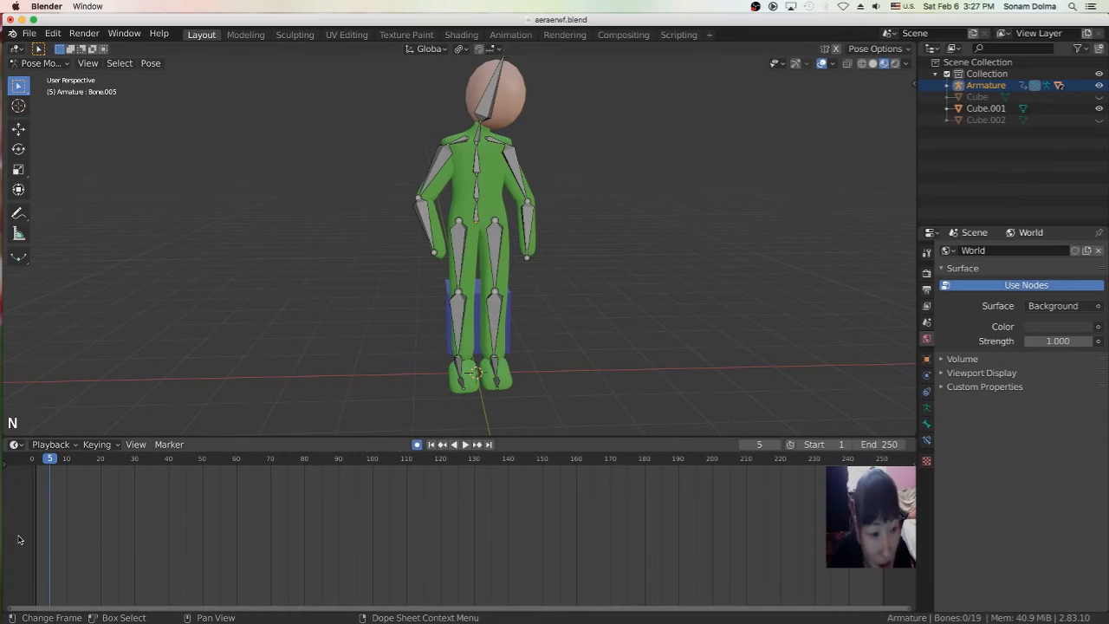
Step: Check the keyframe with all bones selected at frame 1, and return to frame 5
click(36, 465)
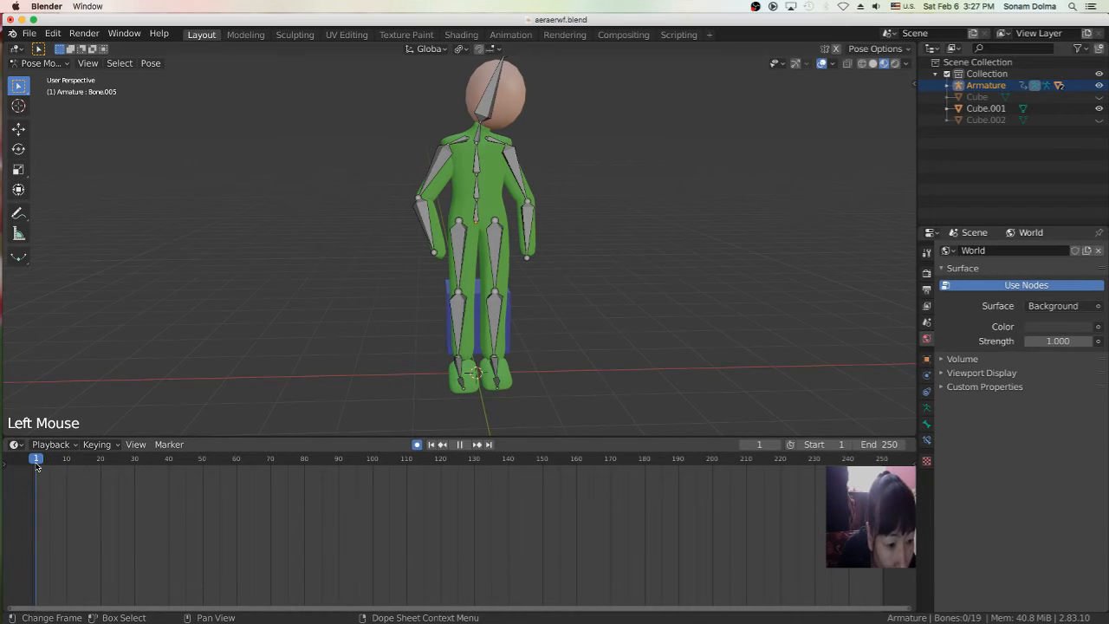
key(a)
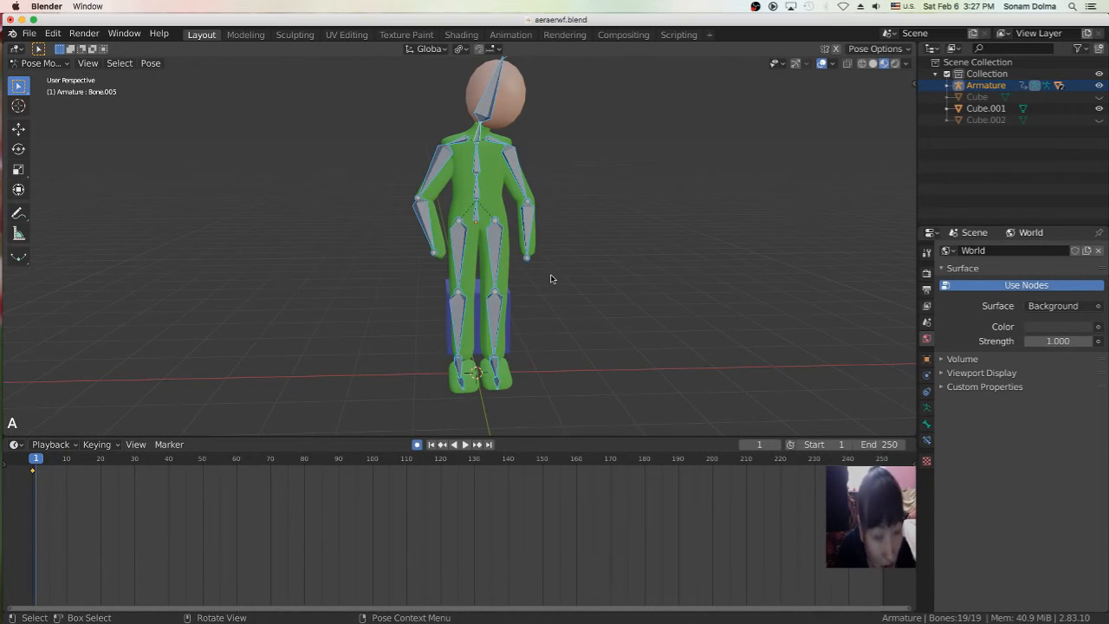
drag(39, 465, 50, 465)
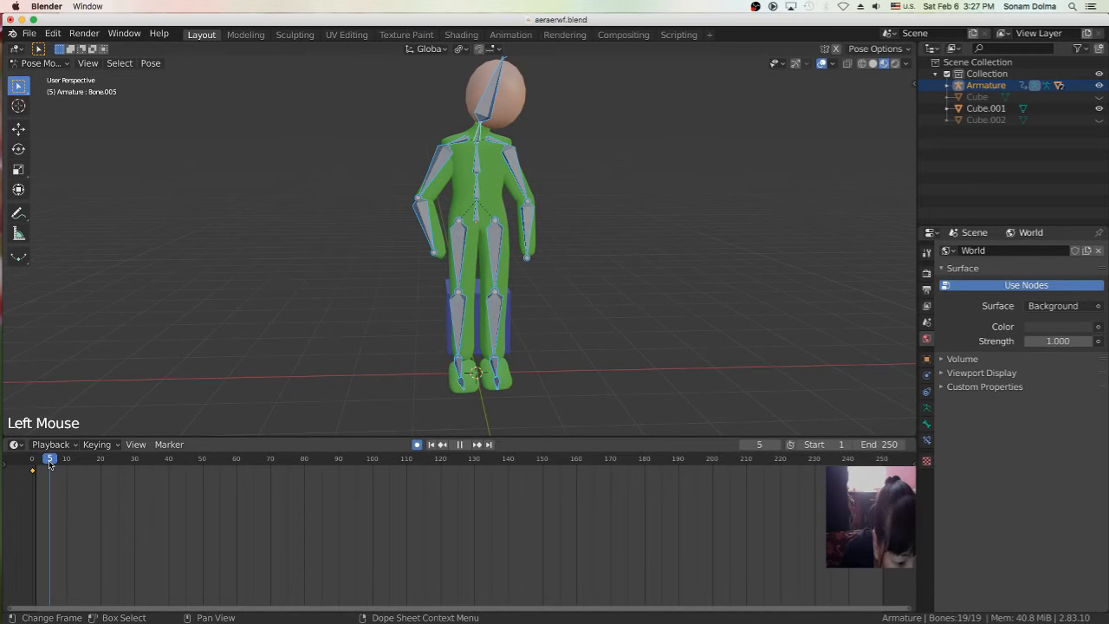
Step: Try to select and move the blue box behind the character from a side view
double_click(494, 267)
middle_drag(673, 309, 540, 306)
click(551, 332)
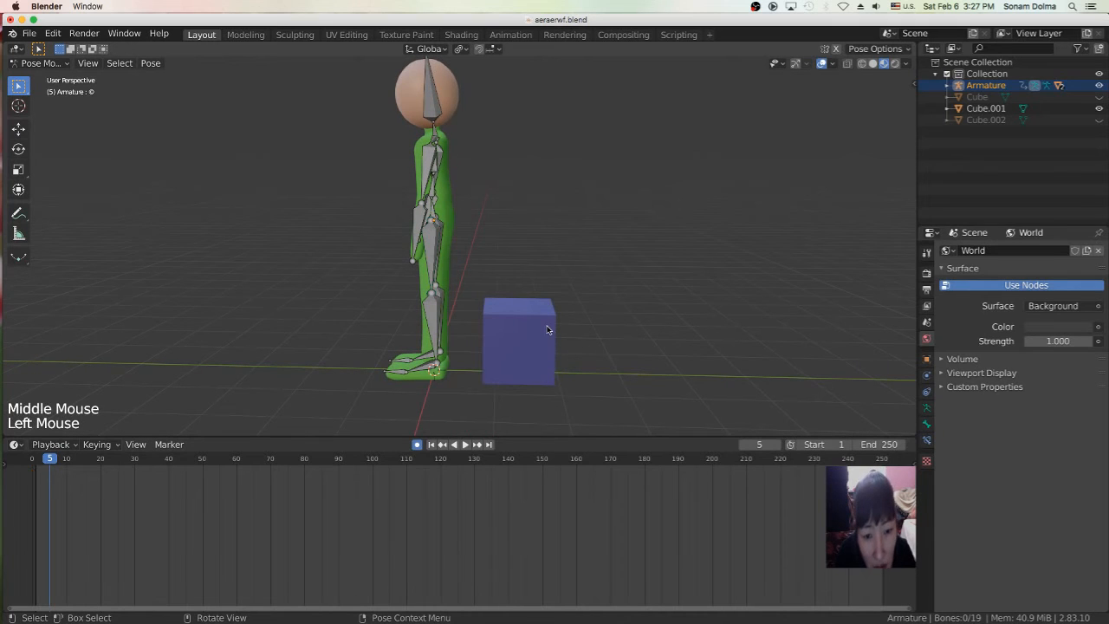
click(540, 329)
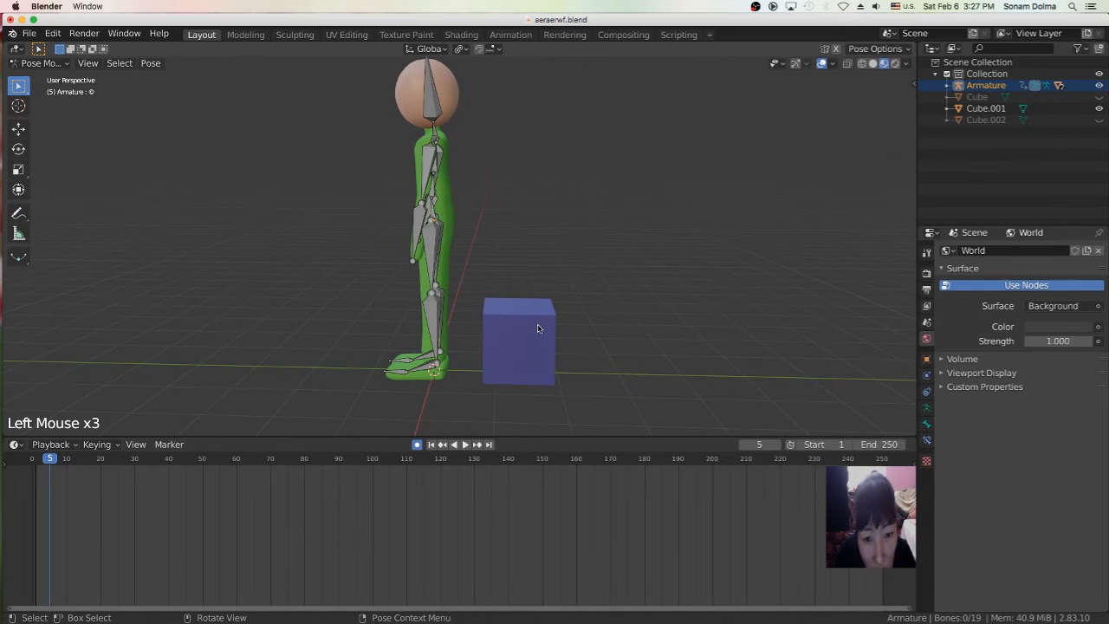
key(g)
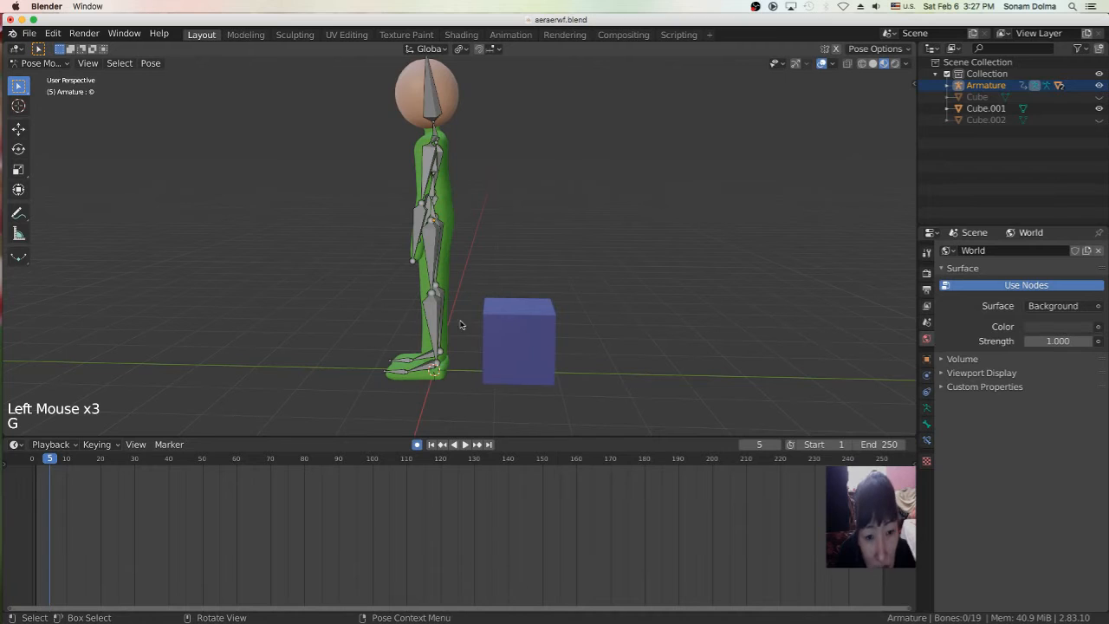
Step: Bend the character's upper spine bone forward at frame 5 and adjust the lower spine bone's rotation
click(438, 210)
click(434, 169)
key(r)
click(483, 197)
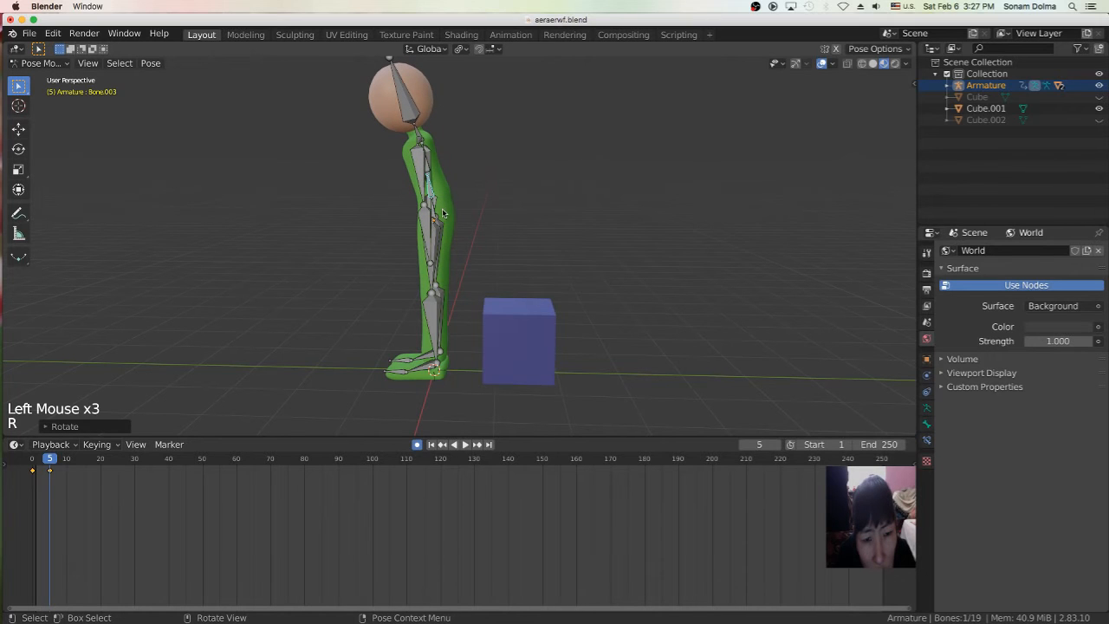
click(444, 213)
key(r)
click(466, 218)
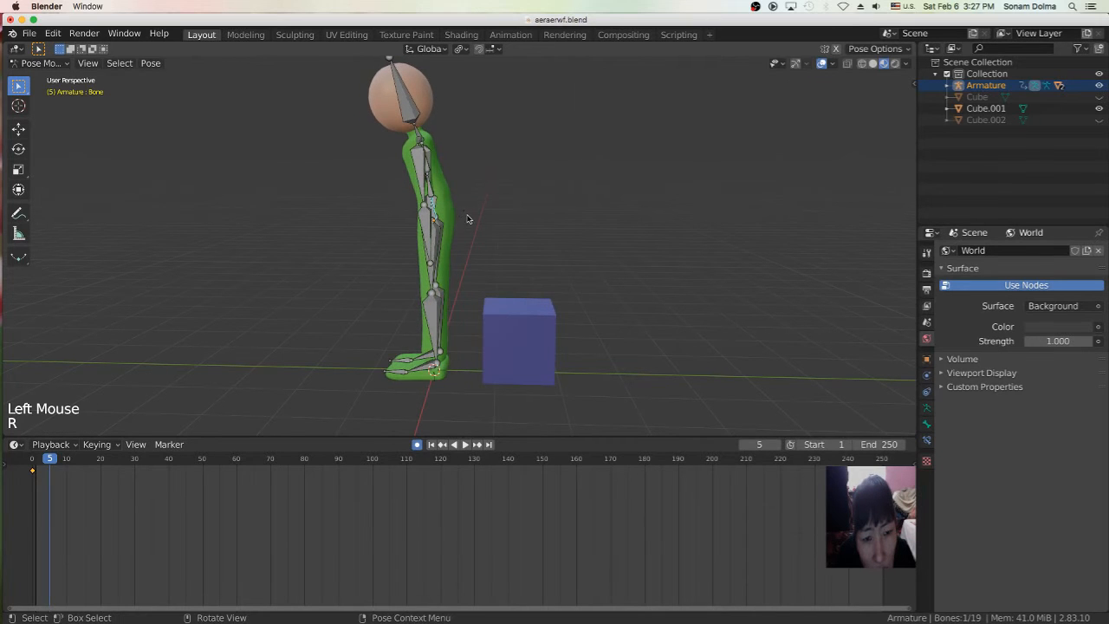
Step: Rotate the upper and lower spine bones further so that the character leans forward more
click(439, 191)
key(r)
click(447, 215)
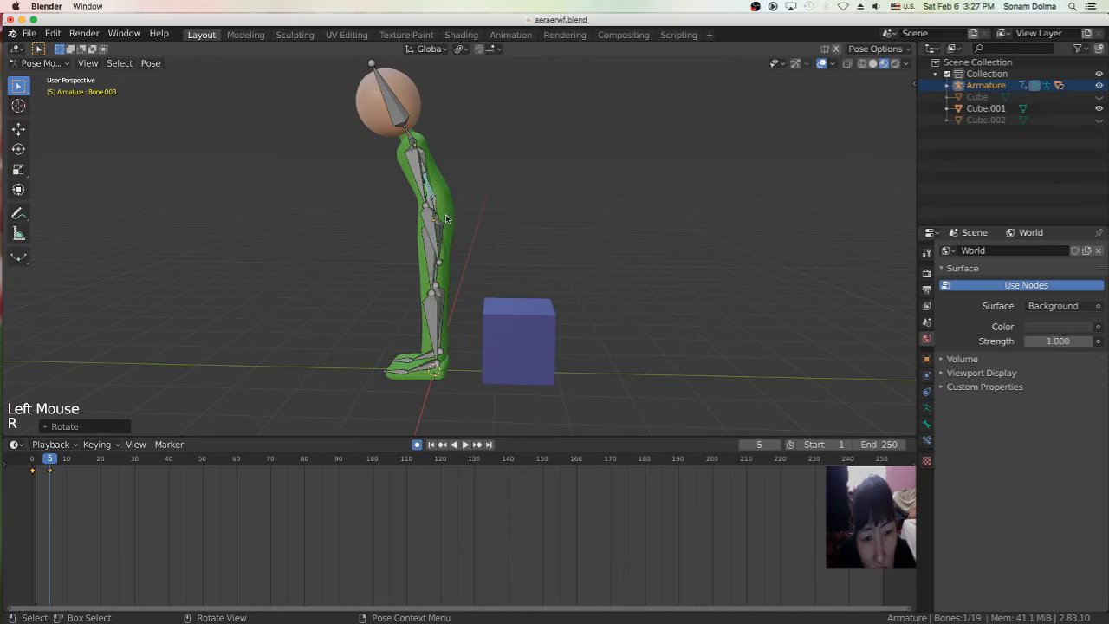
click(435, 210)
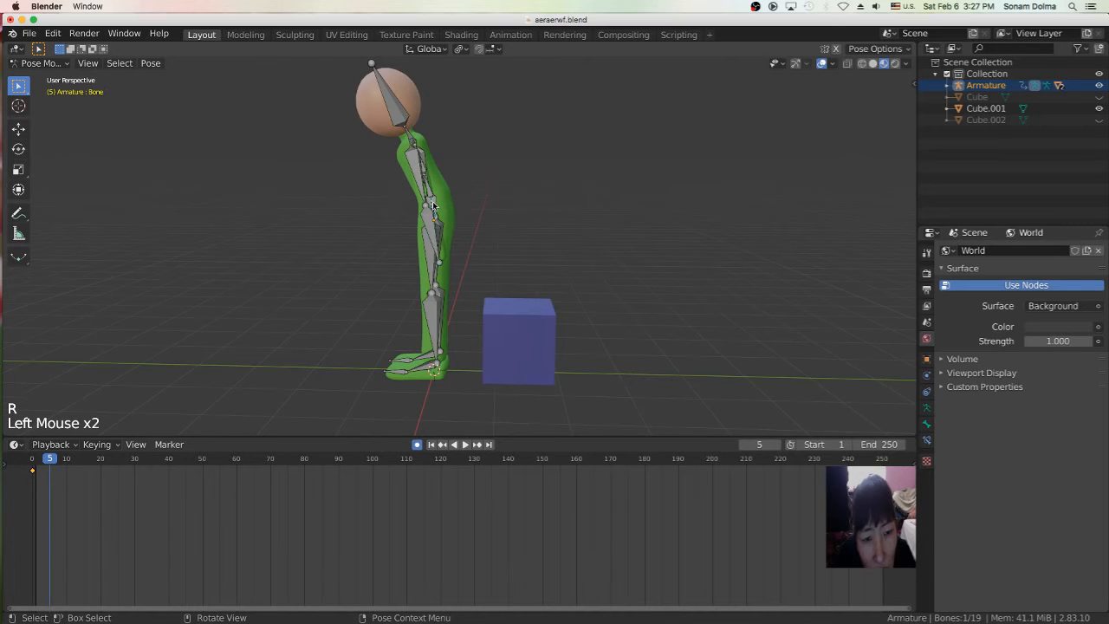
key(r)
click(476, 281)
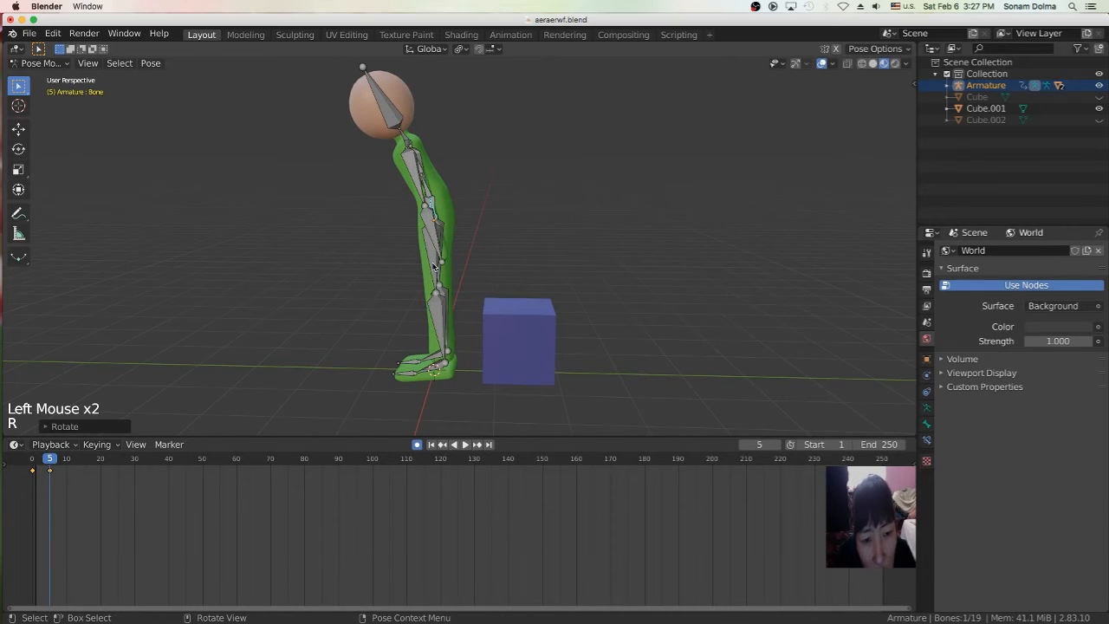
Step: Rotate both thigh bones slightly forward to bring the feet in front of the leaning body
key(r)
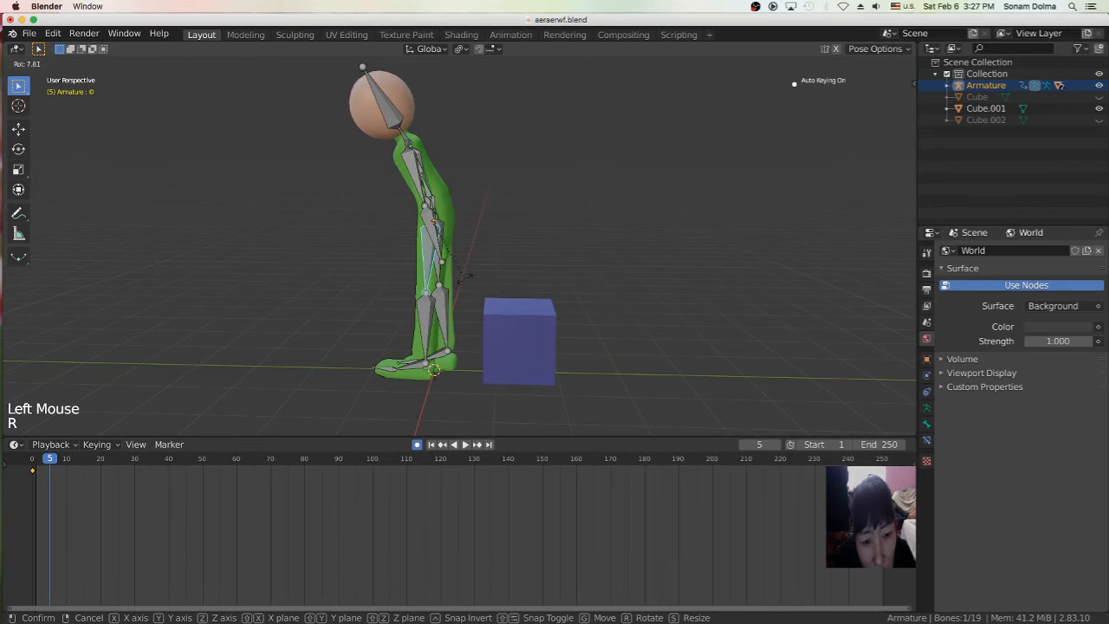
click(466, 277)
key(r)
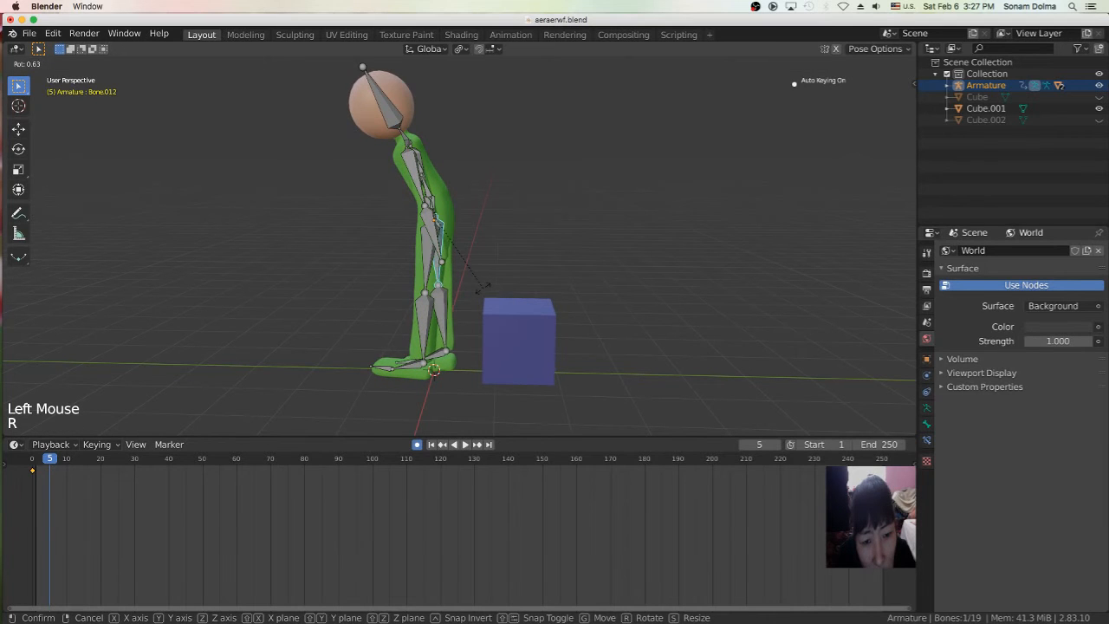
click(470, 292)
Step: Rotate the character's left upper-arm bone slightly outward at frame 5, seen from the front
middle_drag(470, 290, 591, 292)
scroll(590, 293, down, 1)
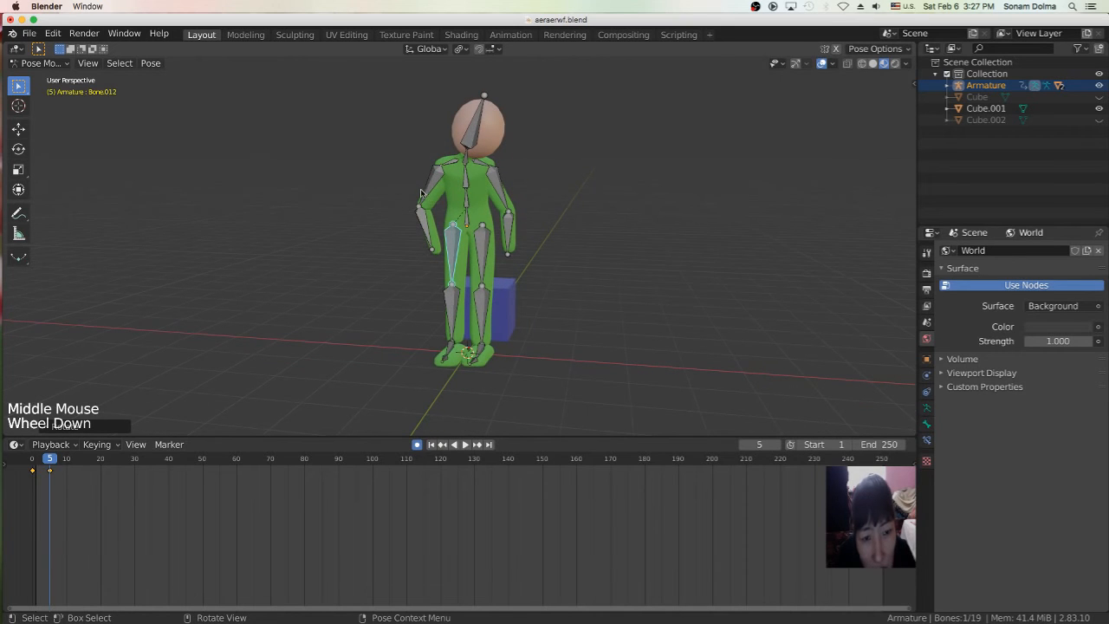
click(506, 197)
key(r)
click(520, 197)
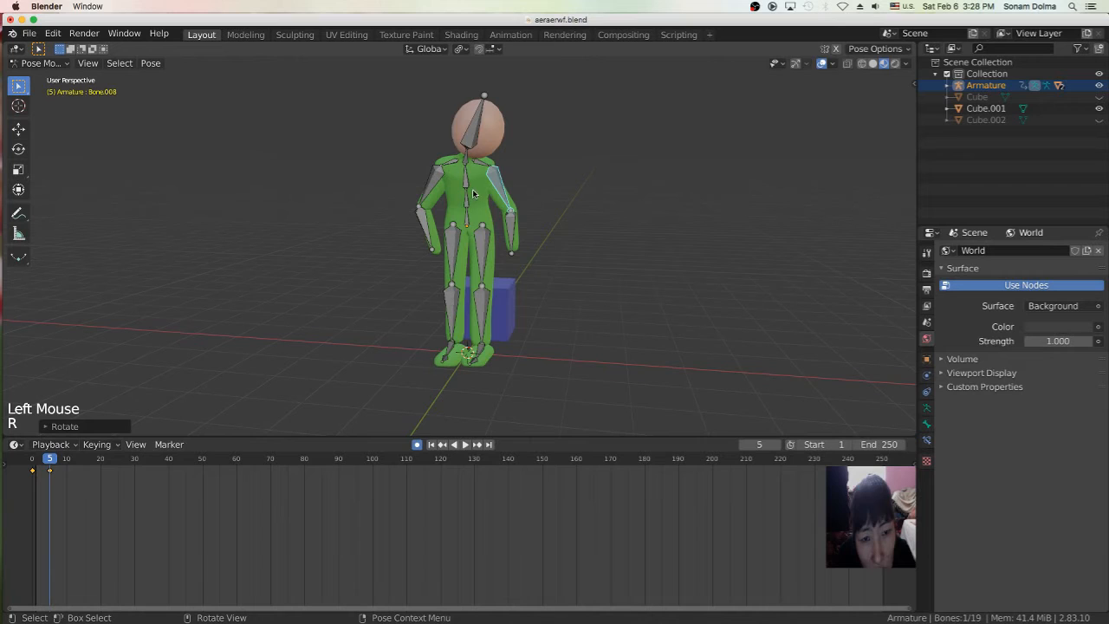
Step: At frame 10, rotate the character's right thigh bone forward and bend its shin bone back
right_click(67, 474)
key(Escape)
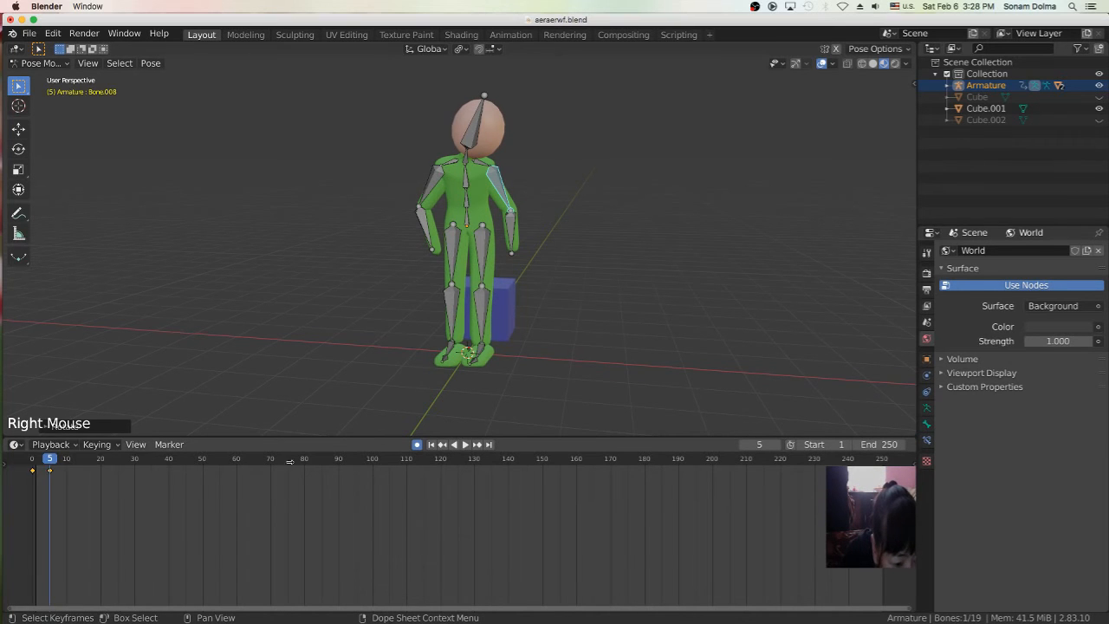
click(51, 460)
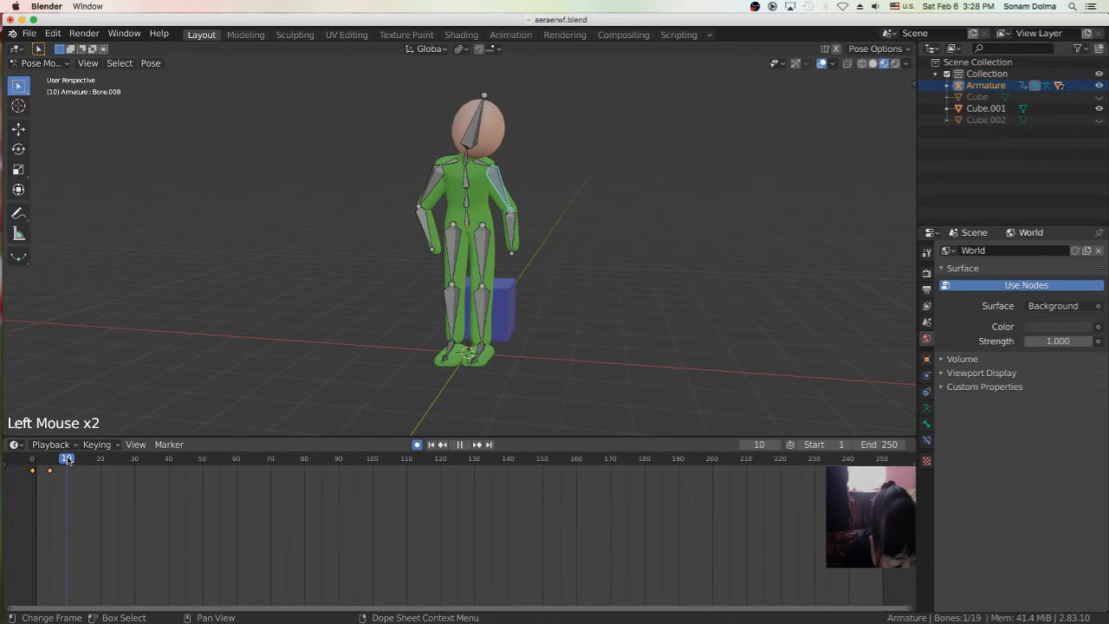
middle_drag(617, 305, 526, 301)
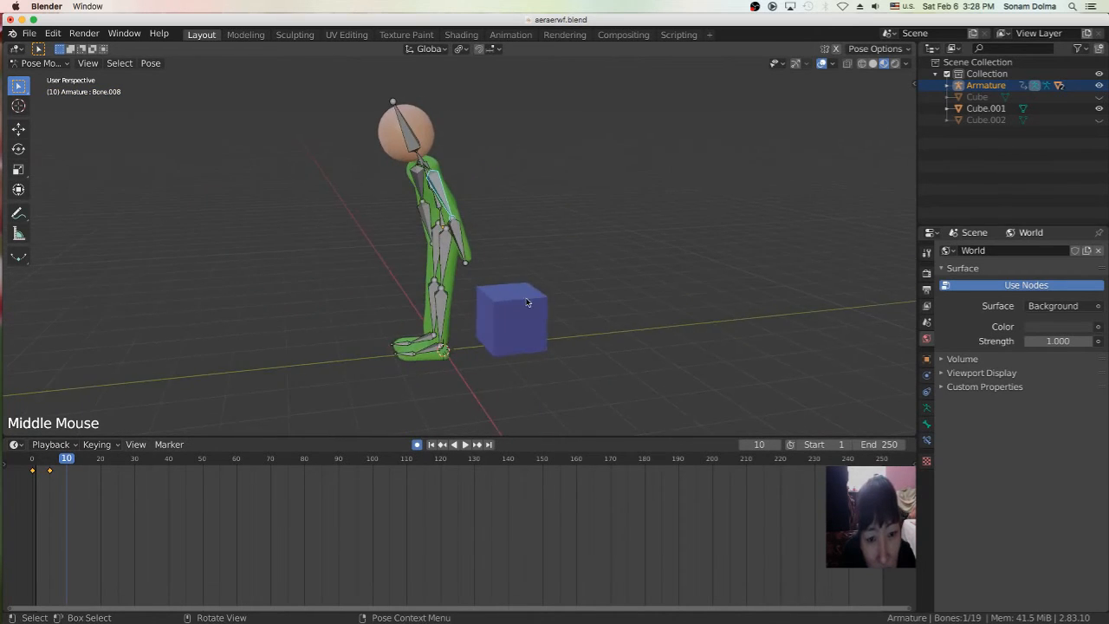
scroll(463, 277, up, 2)
click(428, 260)
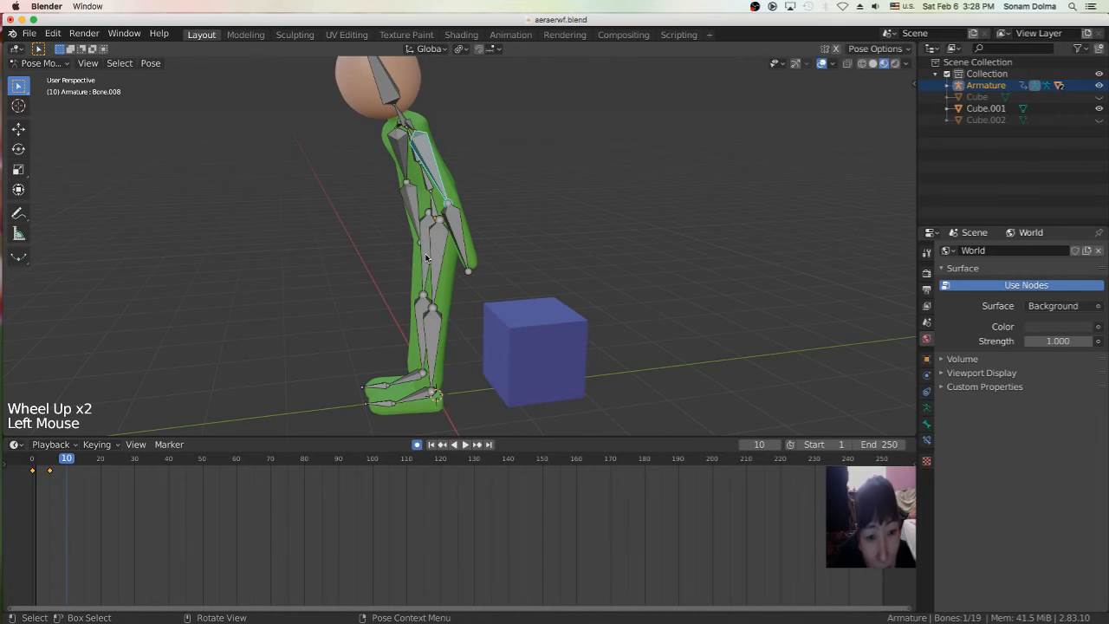
click(424, 333)
key(r)
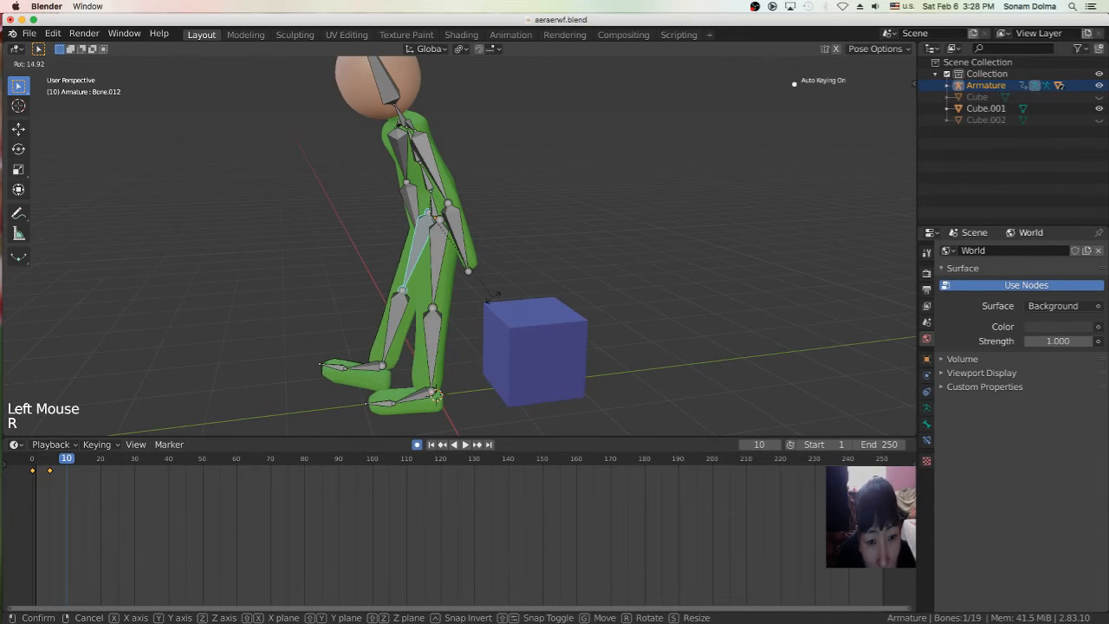
click(397, 320)
key(r)
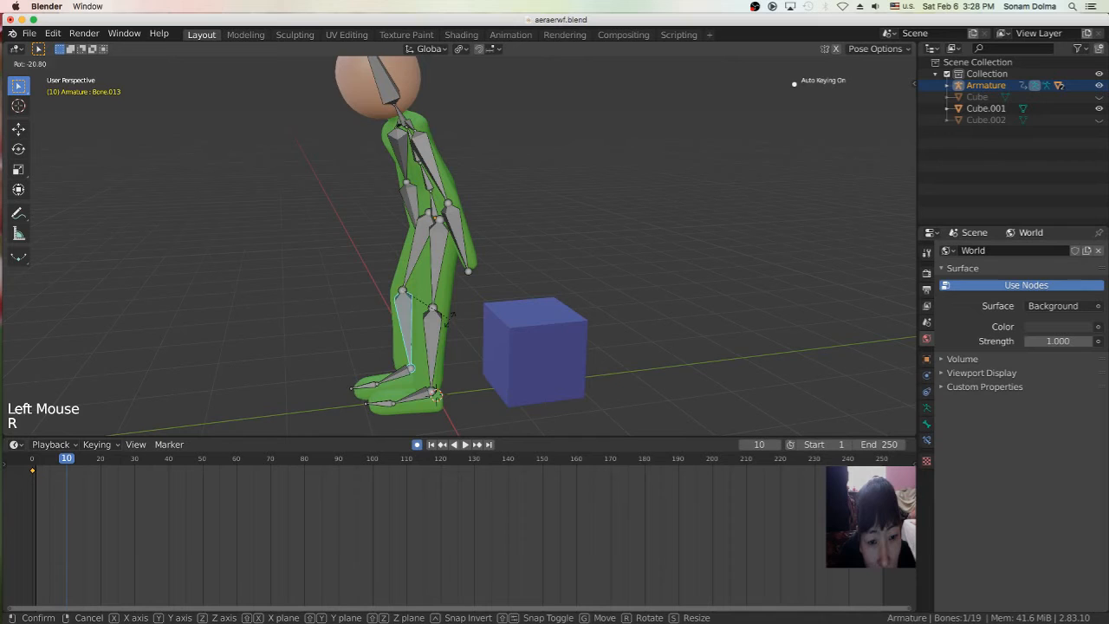
click(453, 315)
Step: Rotate the character's left thigh bone forward and bend its shin bone back to match the right leg
click(449, 280)
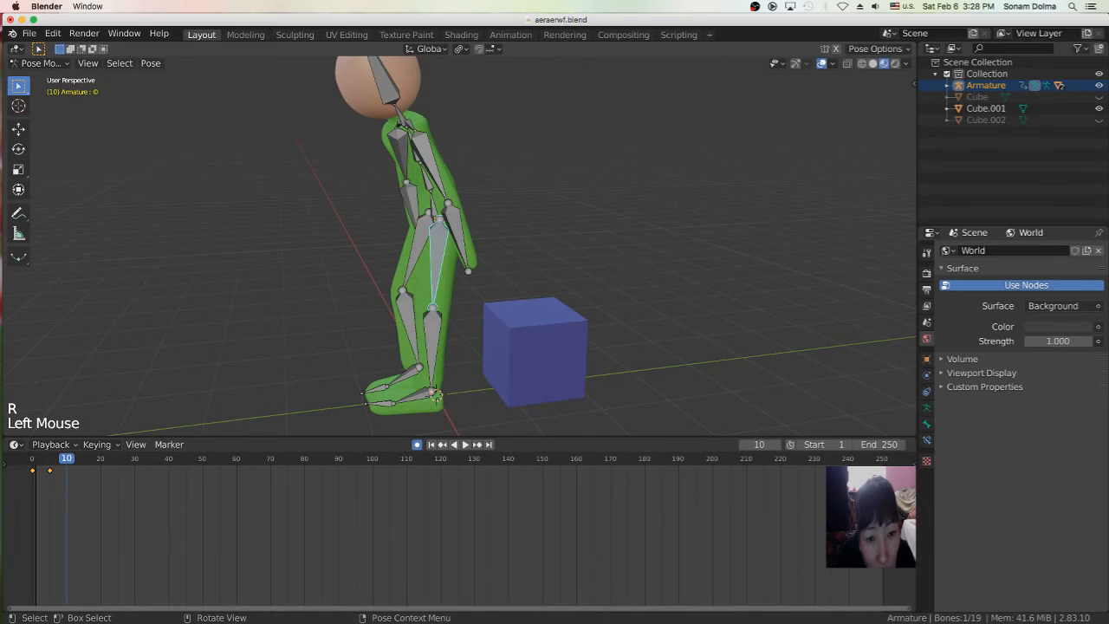
key(r)
click(398, 306)
click(396, 312)
key(r)
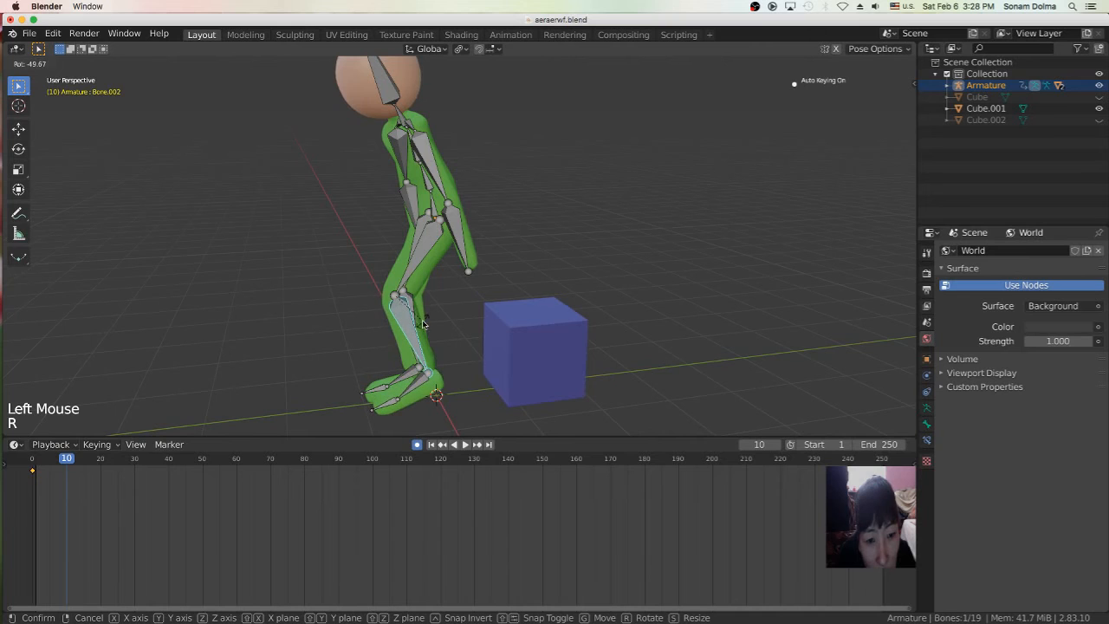
click(417, 406)
Step: Rotate the character's left foot bone so that the foot lies flatter on the ground
click(419, 381)
key(r)
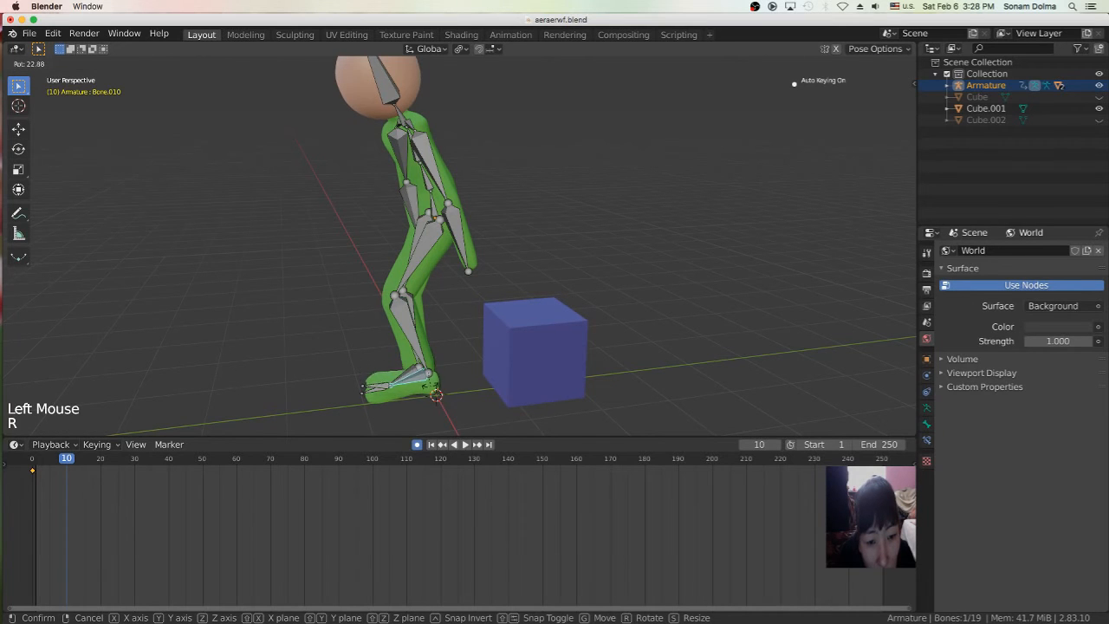
click(434, 387)
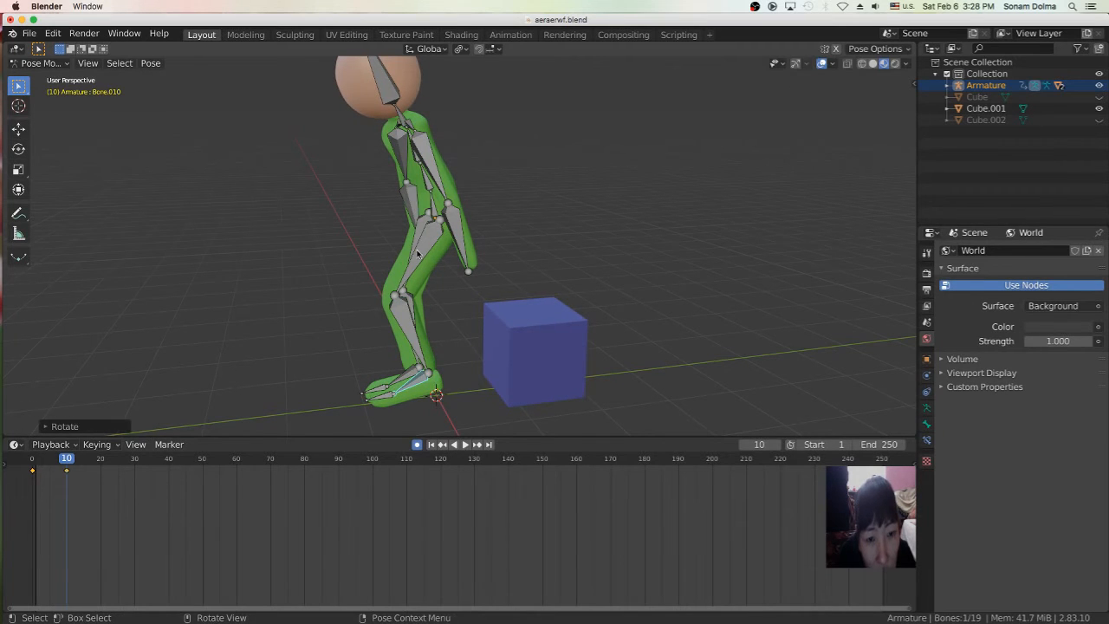
Step: Rotate the character's right thigh bone slightly further forward at frame 10
click(416, 238)
key(r)
click(452, 267)
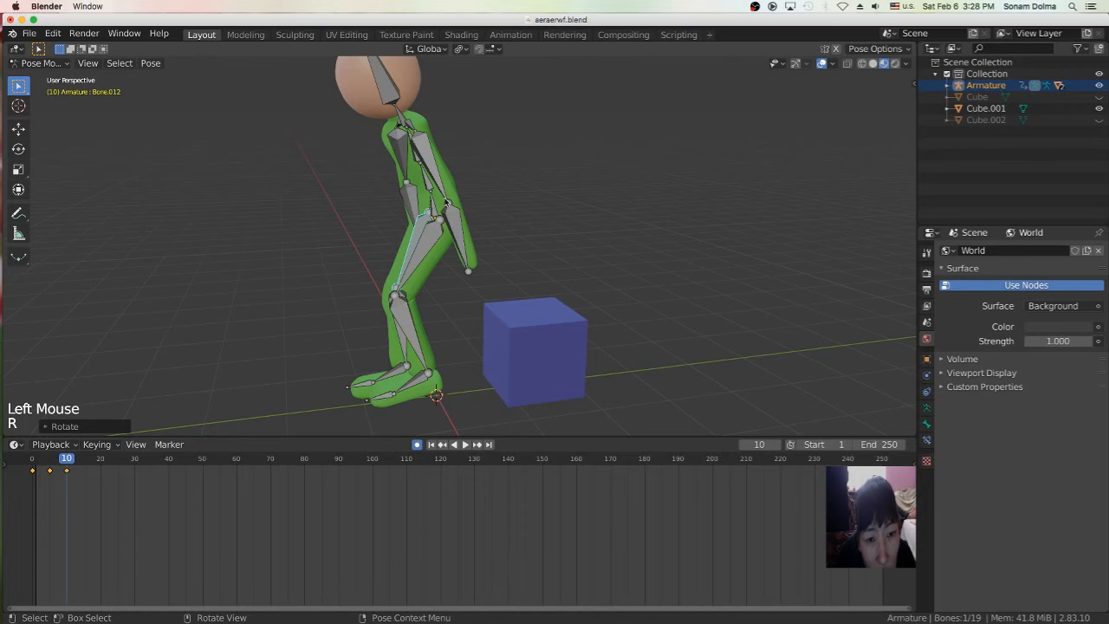
Step: Adjust the lower spine bone's rotation slightly at frame 10 and check the pose from the side
click(437, 204)
key(r)
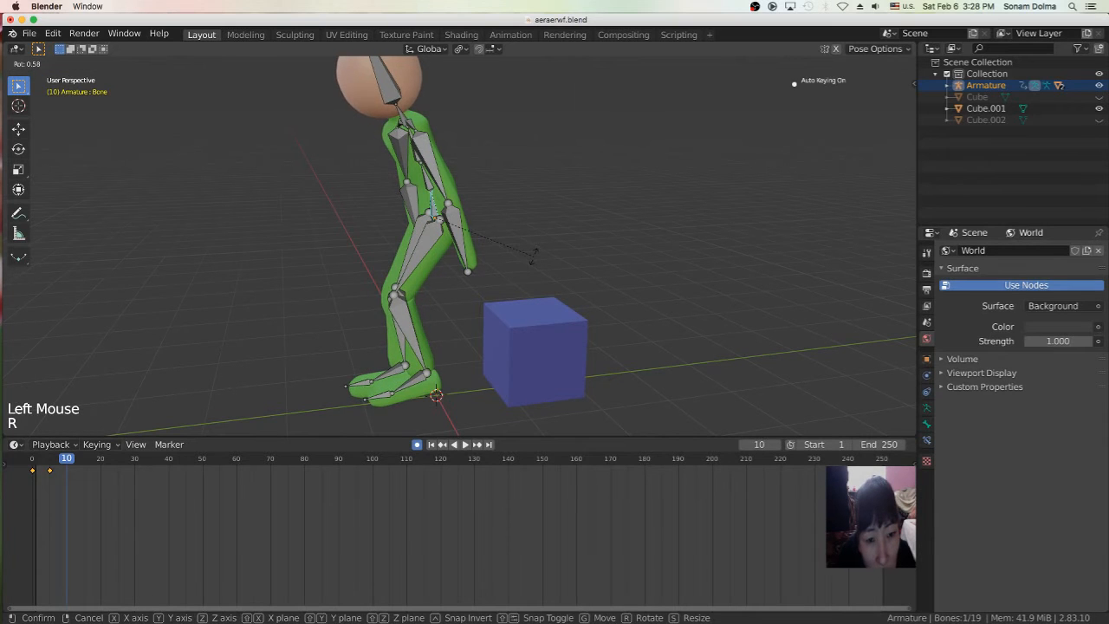
click(531, 256)
scroll(484, 283, down, 2)
middle_drag(484, 283, 519, 305)
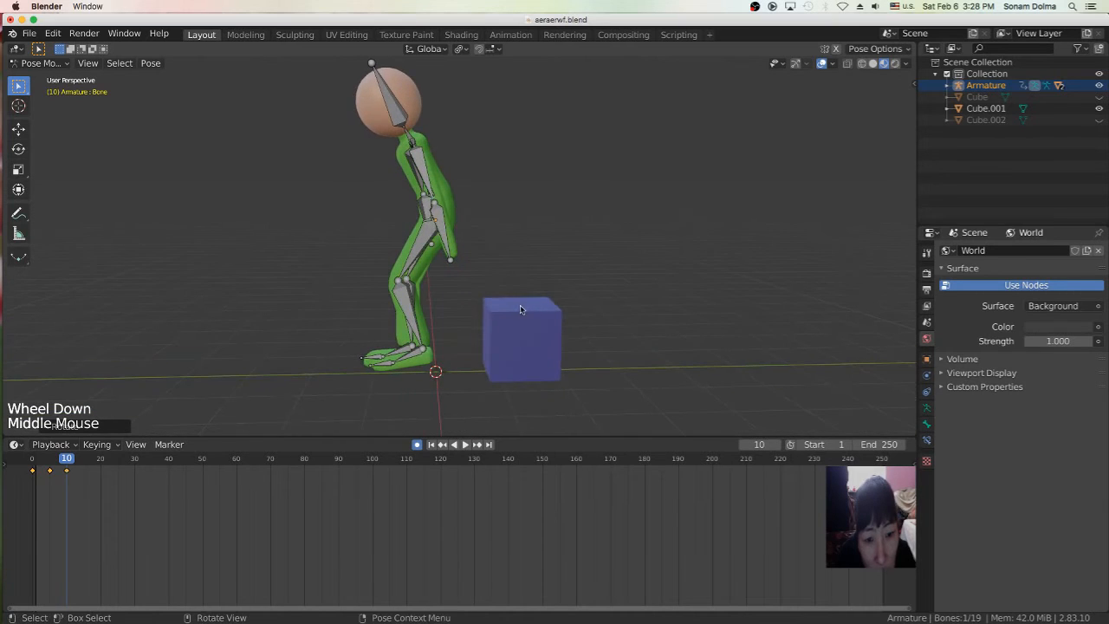
Step: Rotate the character's right shin bone slightly and adjust the angle of its right foot bone at frame 10
click(408, 342)
key(r)
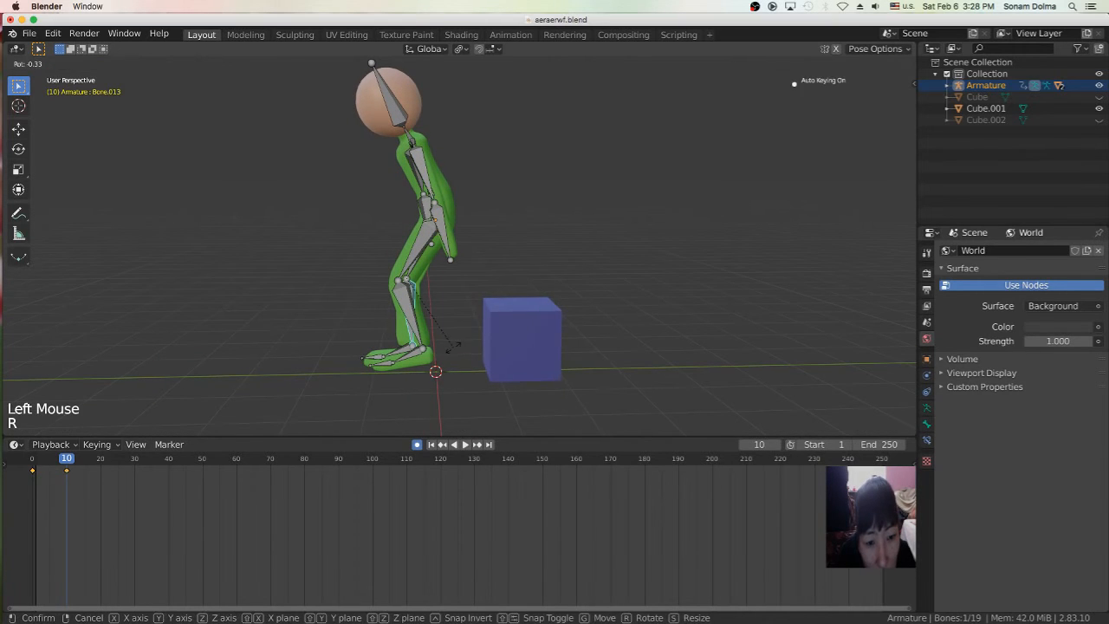
click(425, 346)
middle_drag(439, 236, 379, 374)
click(410, 347)
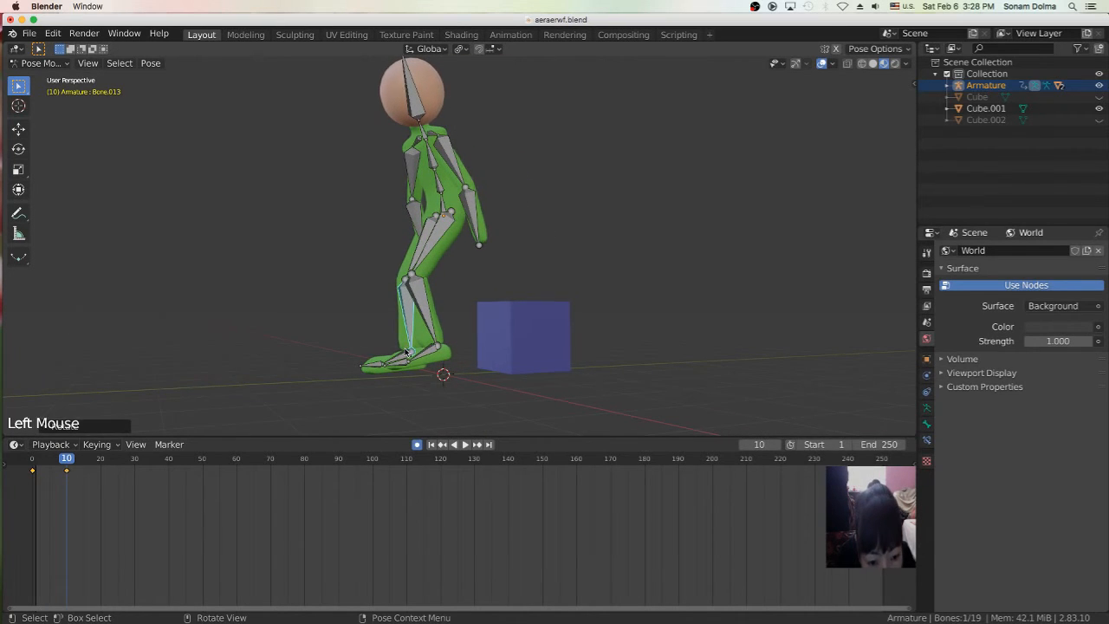
key(r)
click(479, 371)
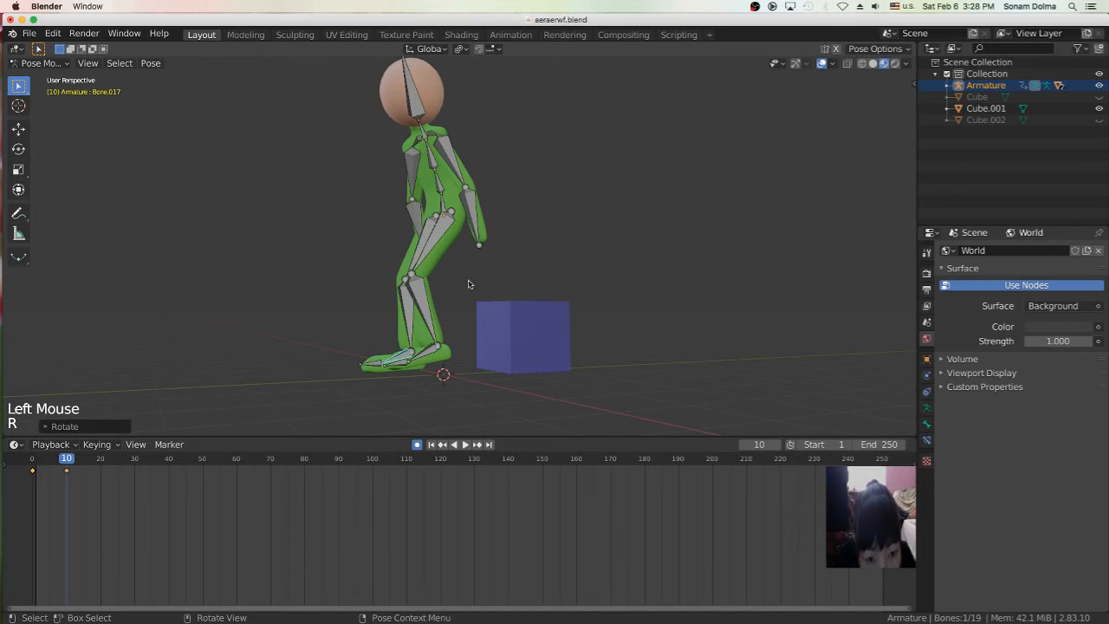
Step: Move all of the armature's bones straight down along Z at frame 10 so that the feet reach the ground
key(s)
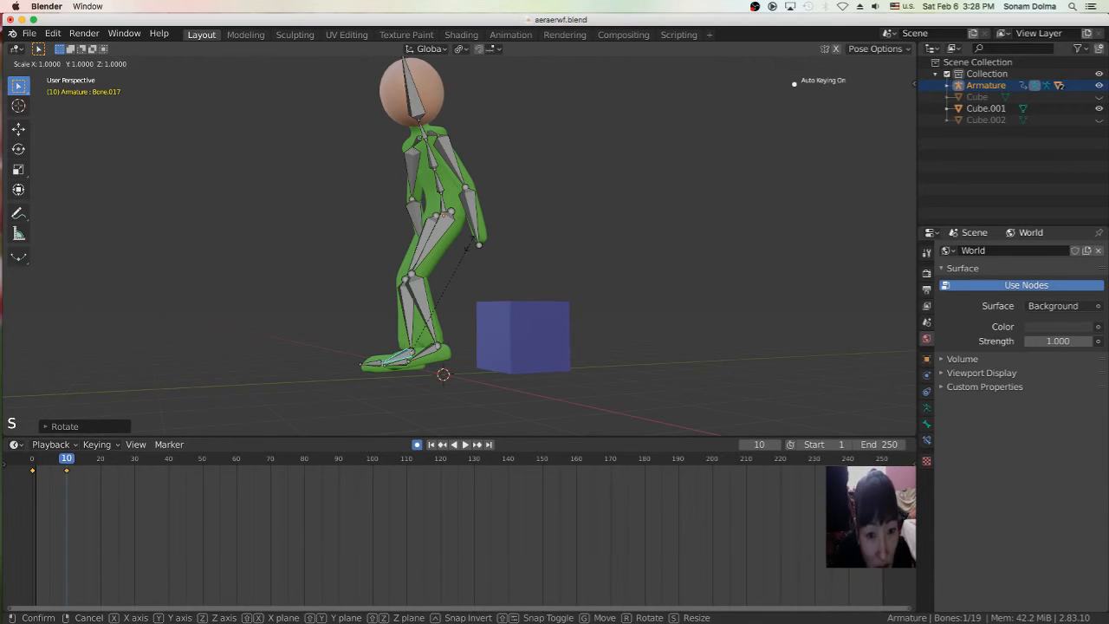
key(Escape)
key(a)
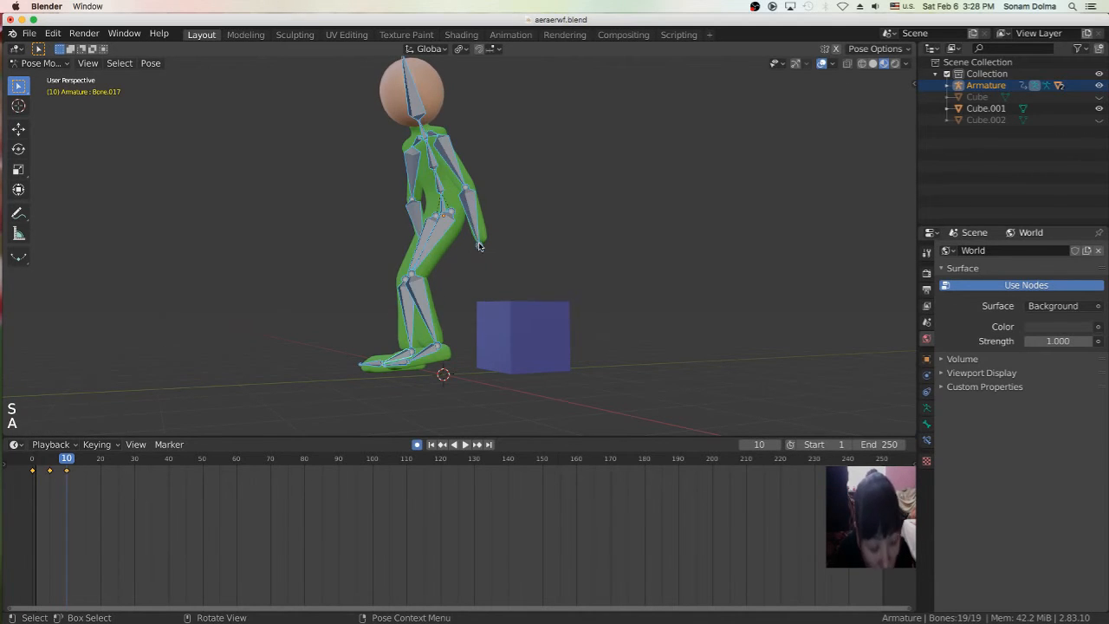
key(g)
key(z)
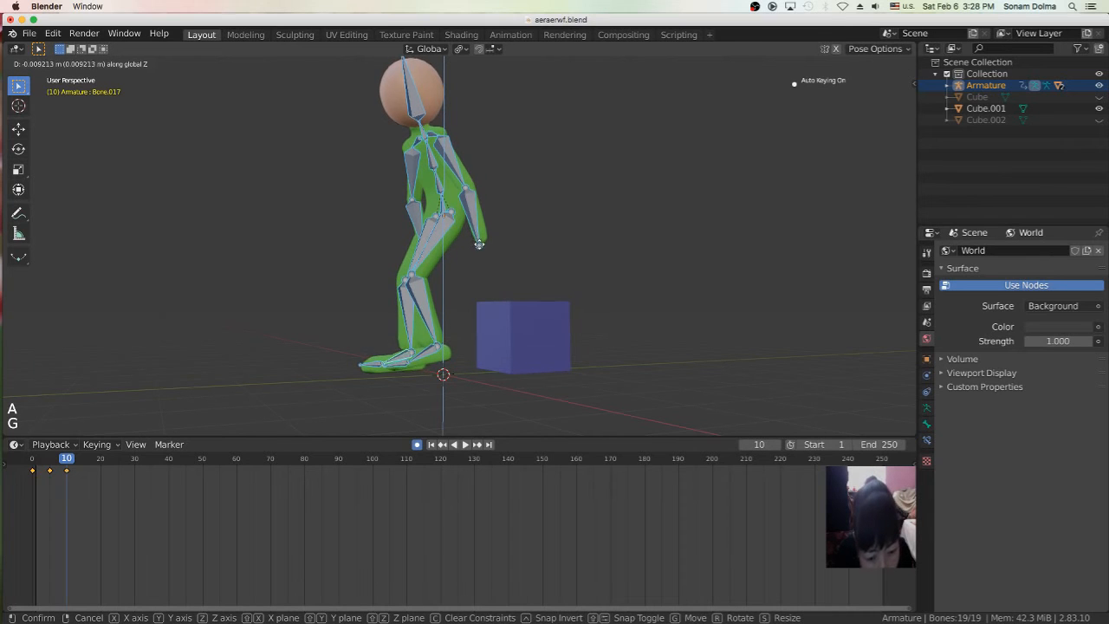
click(483, 254)
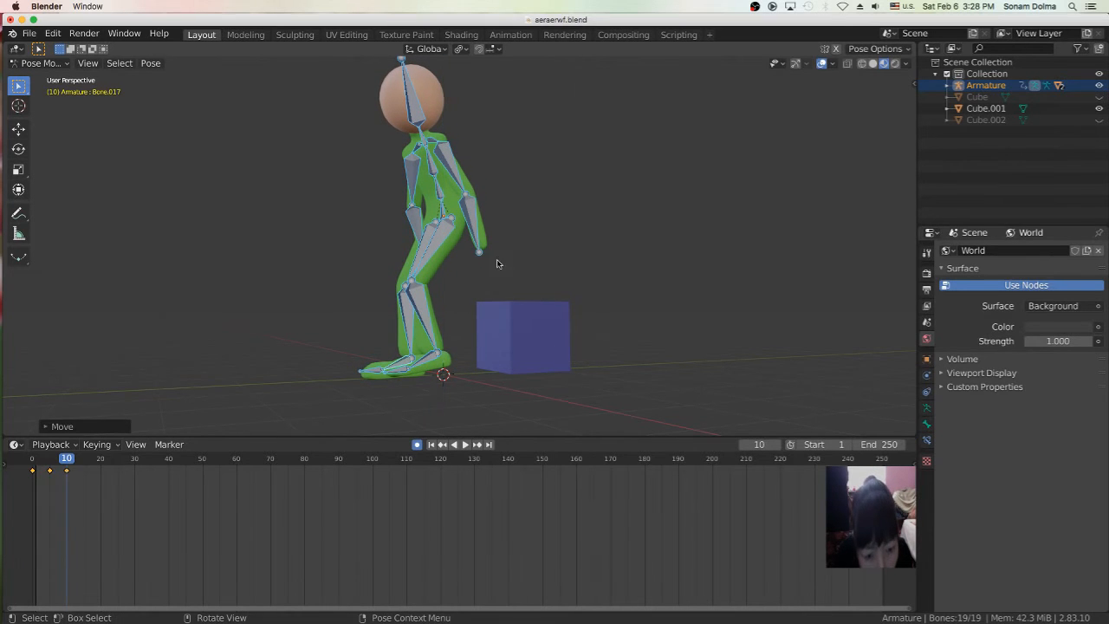
middle_drag(560, 310, 437, 272)
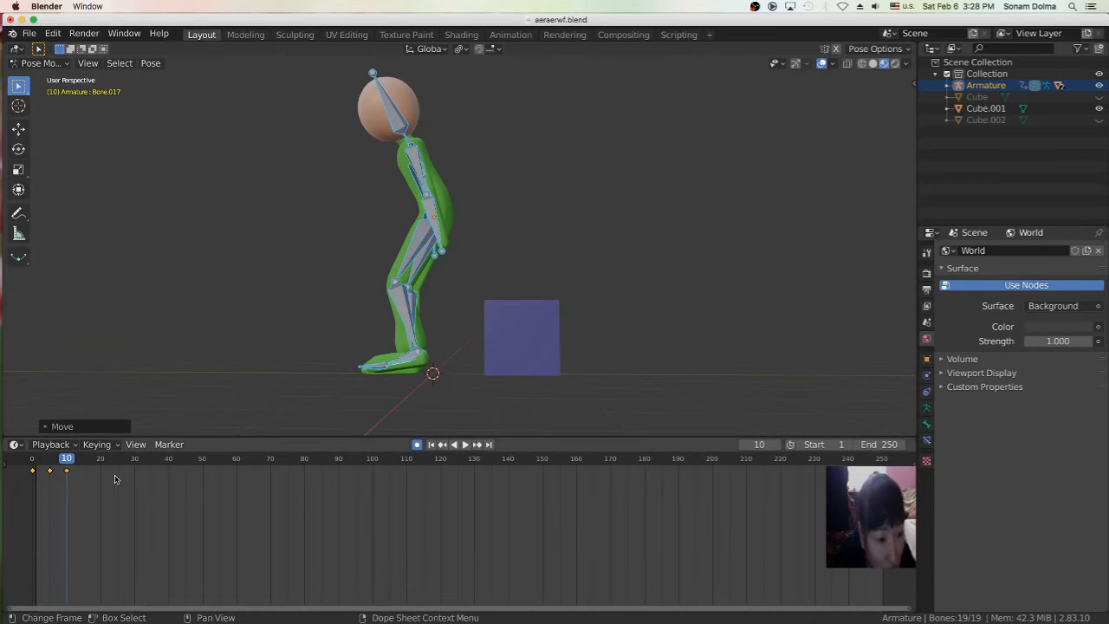
Step: At frame 15, rotate the character's right thigh bone further forward and bend its right shin bone back
drag(90, 459, 87, 459)
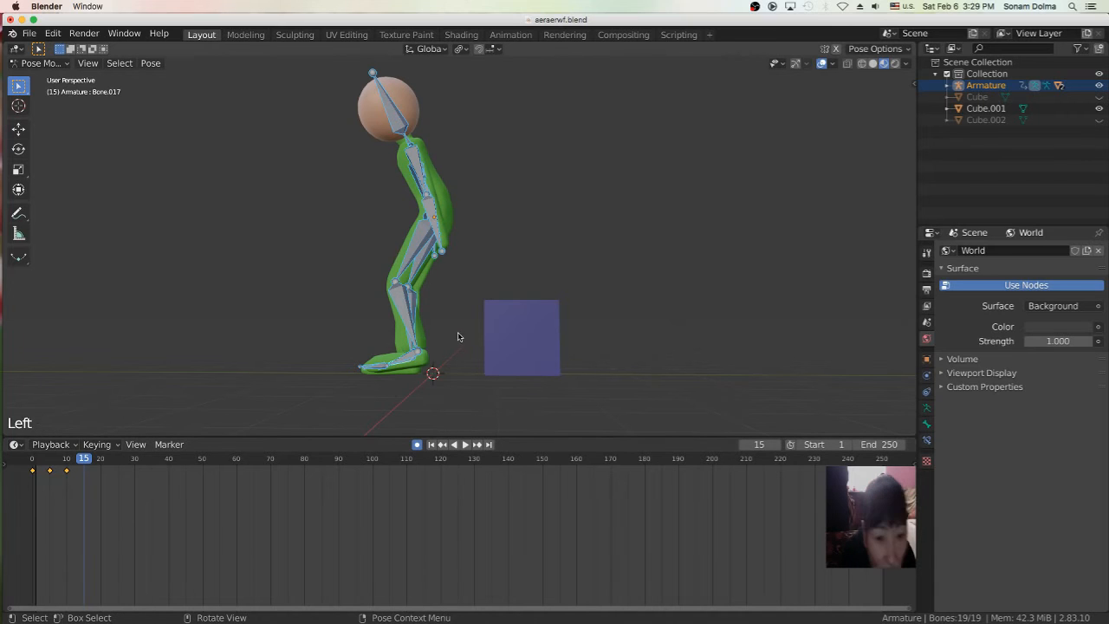
click(422, 270)
key(r)
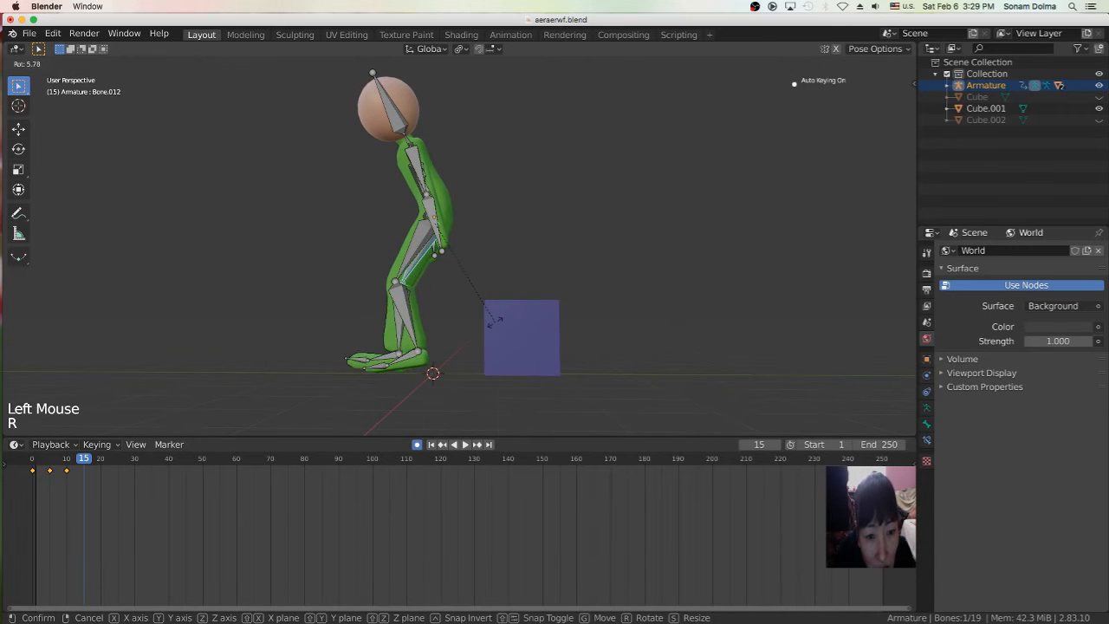
click(480, 323)
click(378, 337)
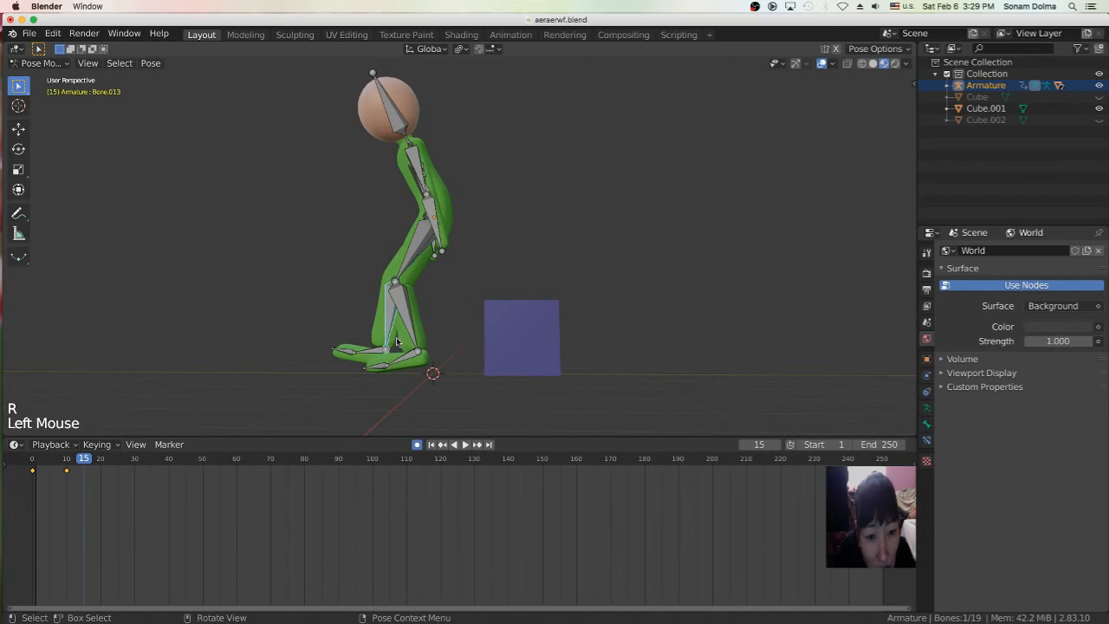
key(r)
click(410, 337)
Step: Rotate the left thigh bone forward and the left shin bone back at frame 15 to match the right leg
click(413, 265)
key(r)
click(461, 315)
click(413, 312)
key(r)
click(414, 295)
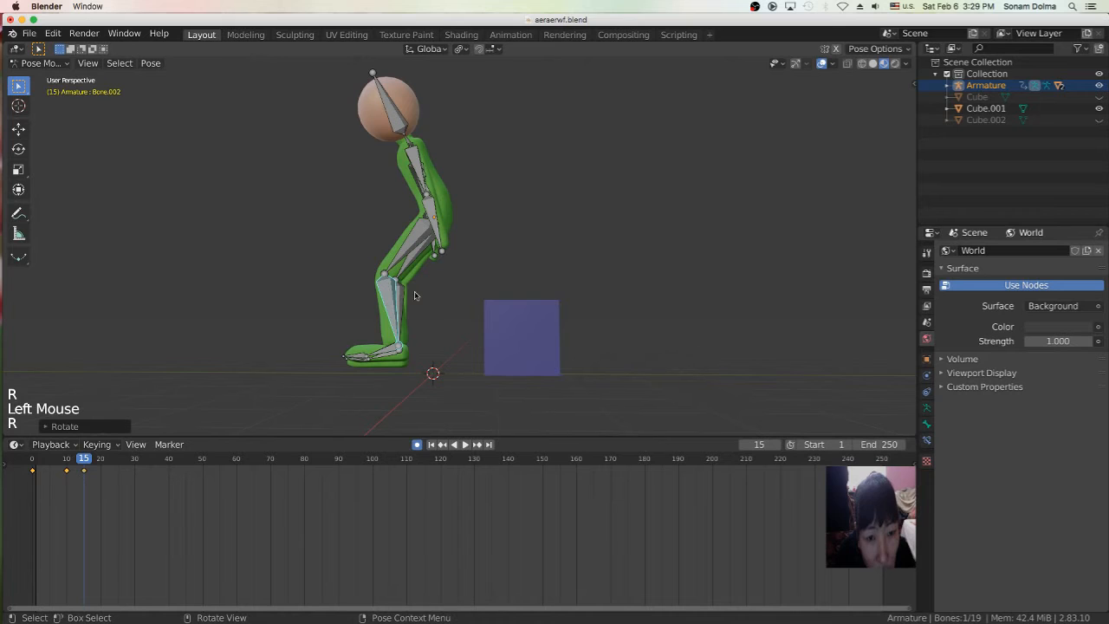
Step: Rotate the upper spine bone at frame 15 so that the chest and head lean further forward
click(432, 186)
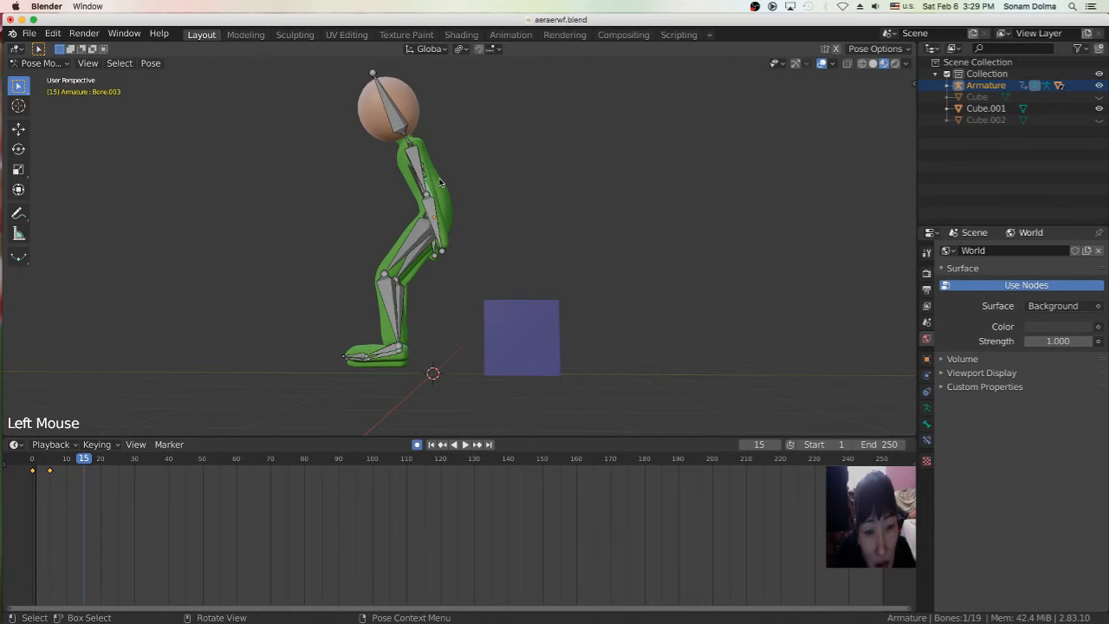
scroll(441, 182, up, 2)
middle_drag(441, 182, 419, 163)
click(420, 162)
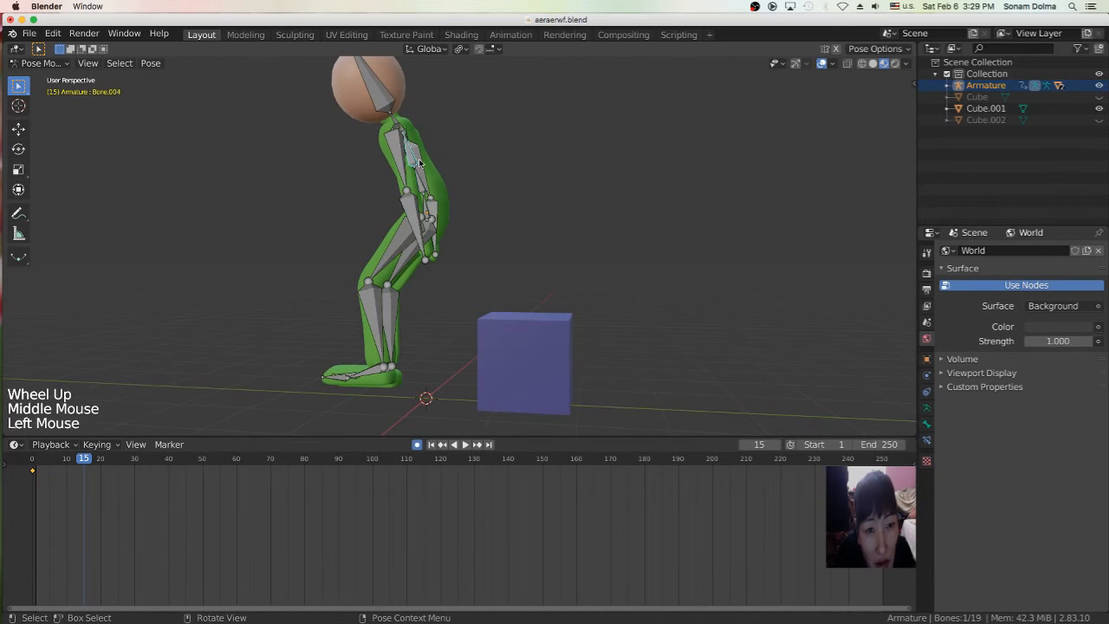
key(r)
click(446, 169)
Step: Rotate the left and right forearm bones forward at frame 15 so that the hands come towards the thighs
click(442, 232)
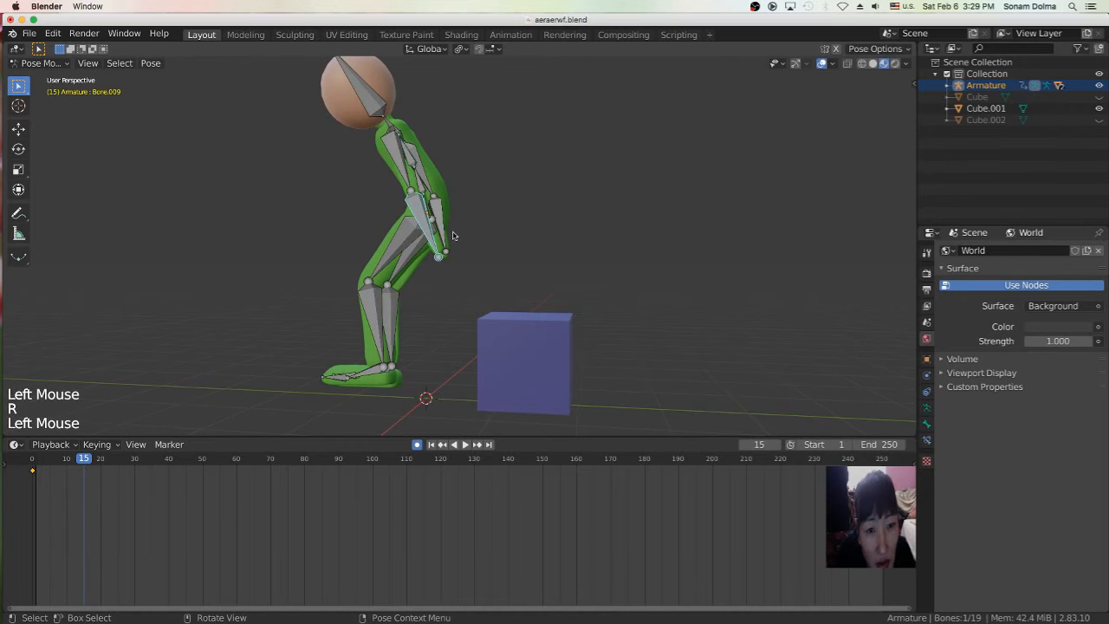
key(r)
click(439, 240)
click(441, 239)
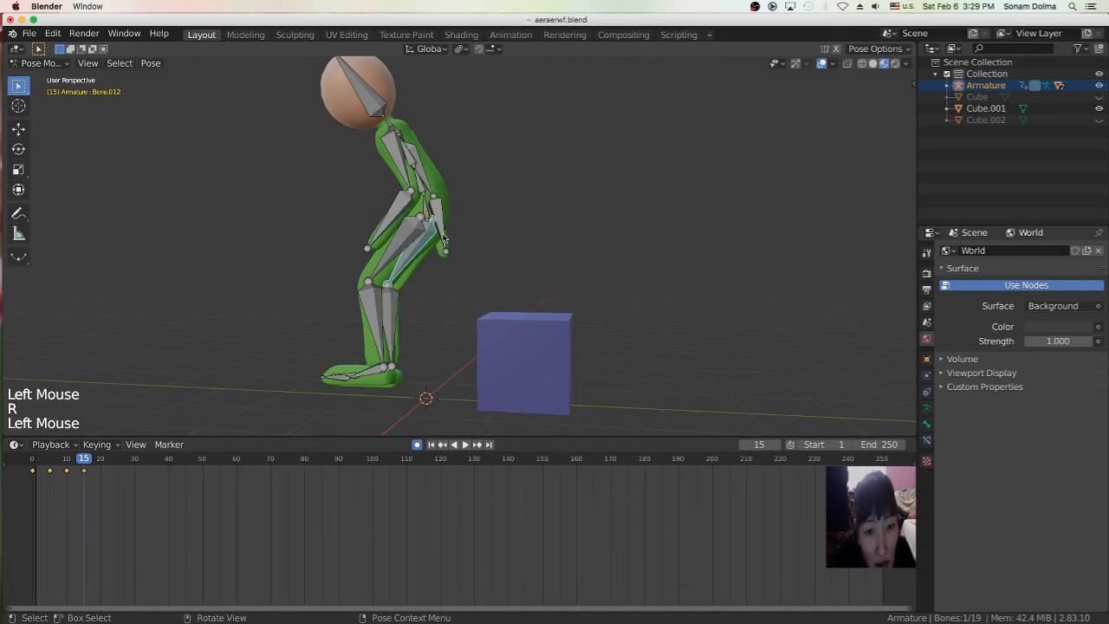
key(r)
click(451, 240)
click(446, 245)
key(r)
click(437, 256)
Step: Rotate the character's left foot bone slightly at frame 15 so that the foot lies flatter
mouse_move(437, 256)
middle_down()
mouse_move(470, 268)
mouse_move(454, 260)
middle_up()
click(373, 378)
key(r)
click(403, 382)
click(391, 364)
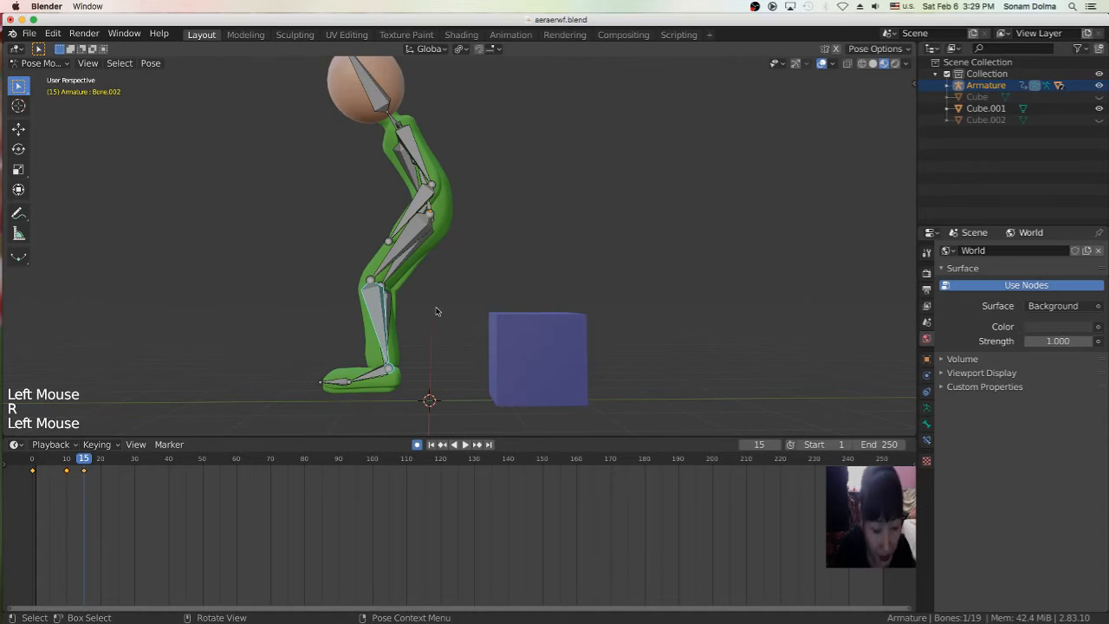
Step: Move all of the bones down along Z by about 0.11 m at frame 15 to bring the feet to ground level
key(a)
key(g)
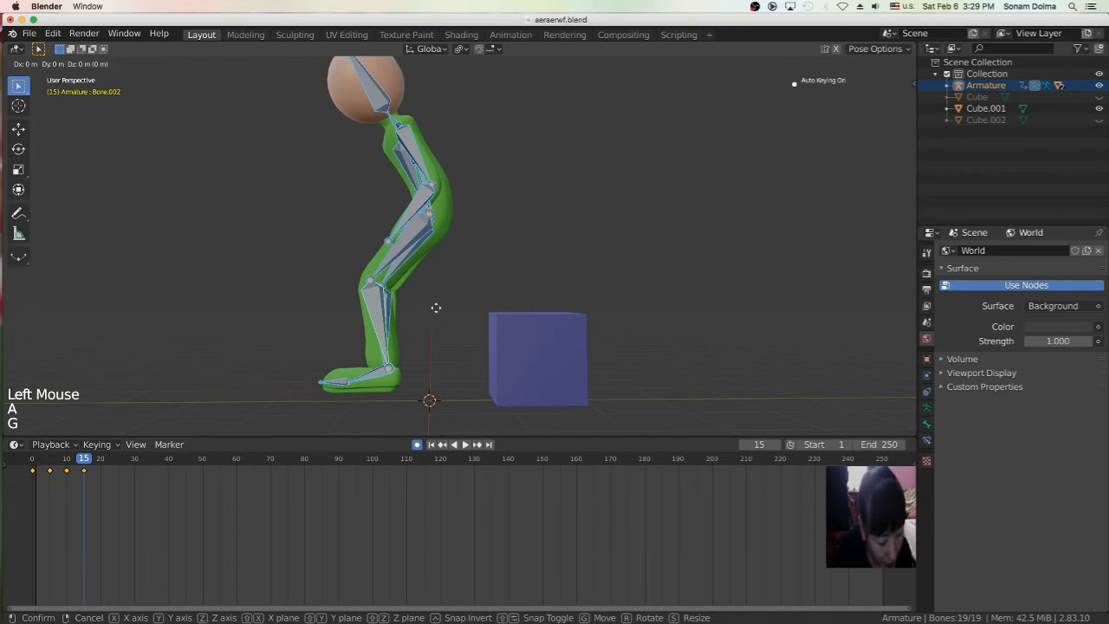
key(z)
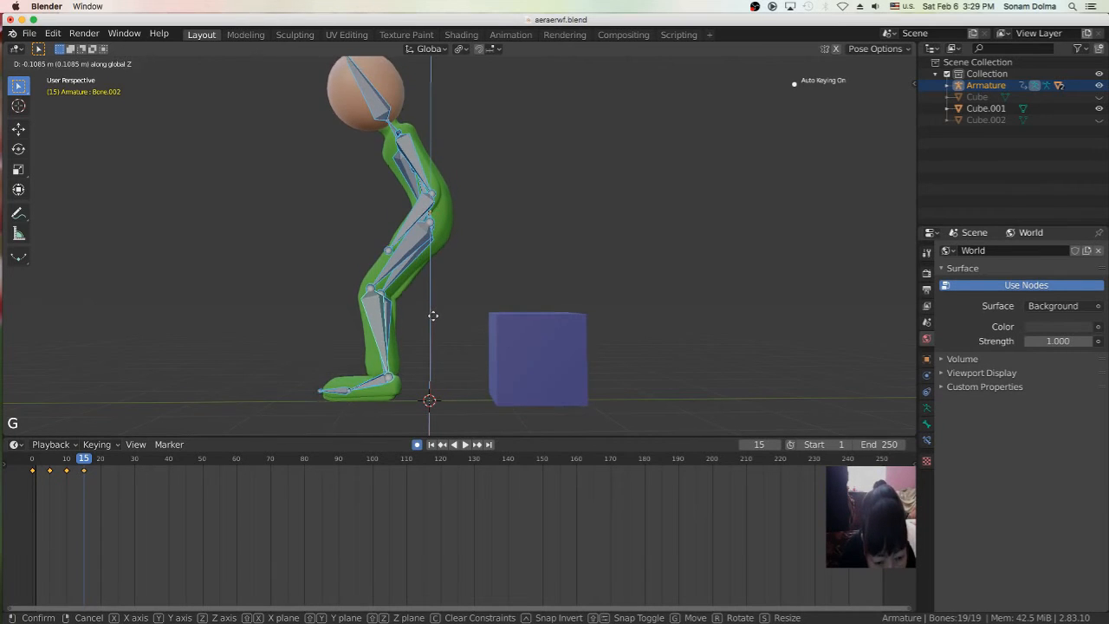
click(433, 319)
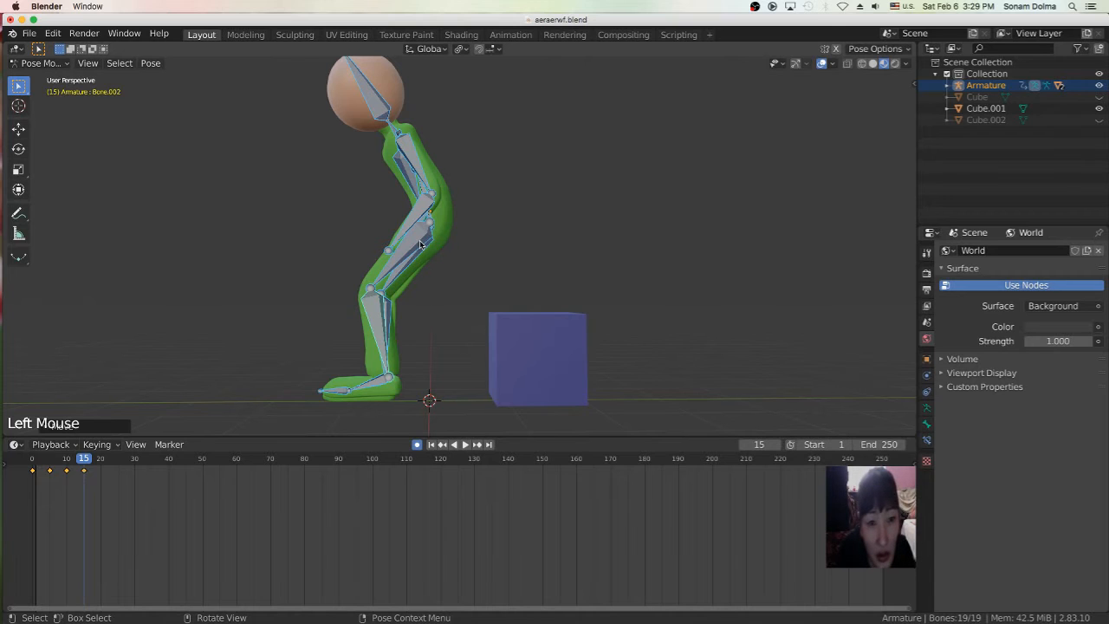
Step: At frame 20, rotate the right thigh bone further up and forward and bend the right shin bone back underneath
click(420, 245)
drag(85, 459, 88, 459)
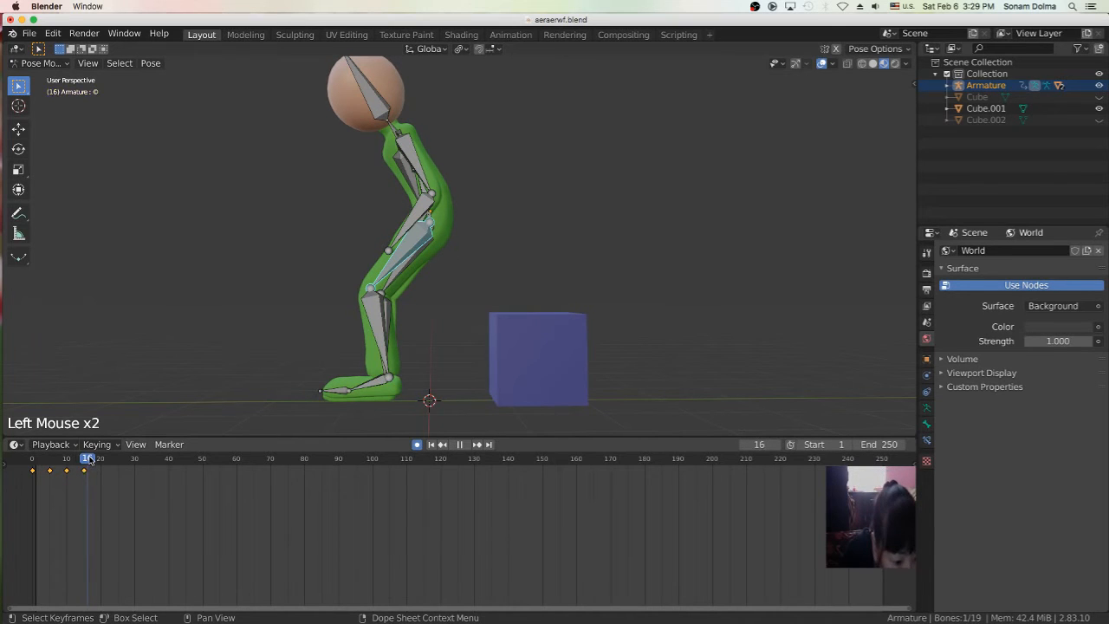
click(411, 264)
key(r)
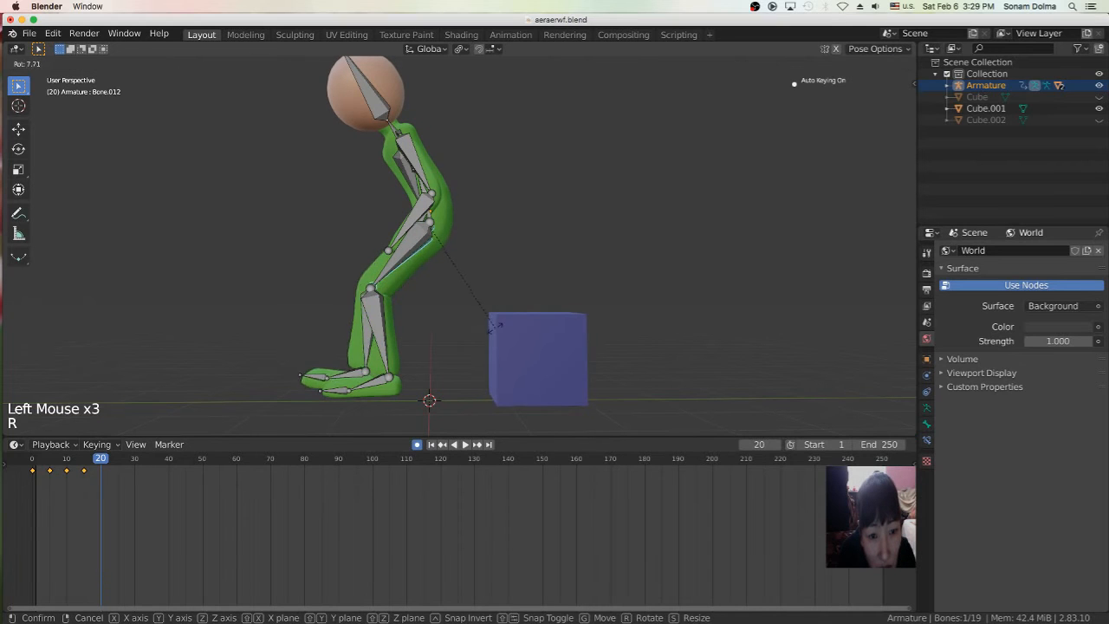
click(400, 330)
click(351, 324)
key(r)
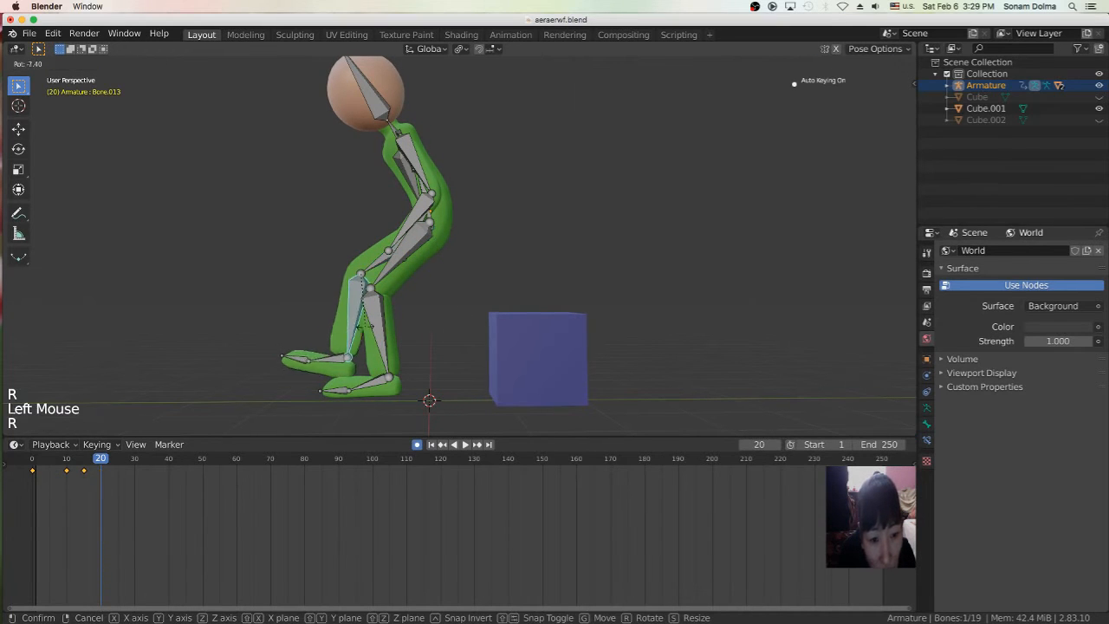
click(387, 323)
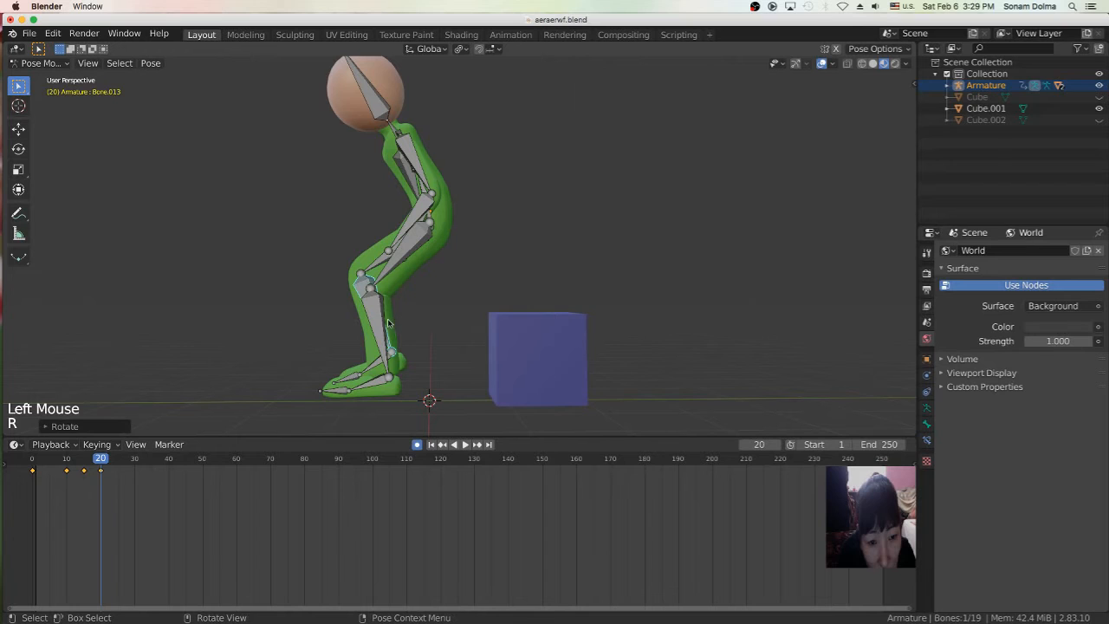
Step: Rotate the left thigh bone up and forward at frame 20 and bend the left shin bone back to match the right leg
click(395, 270)
key(r)
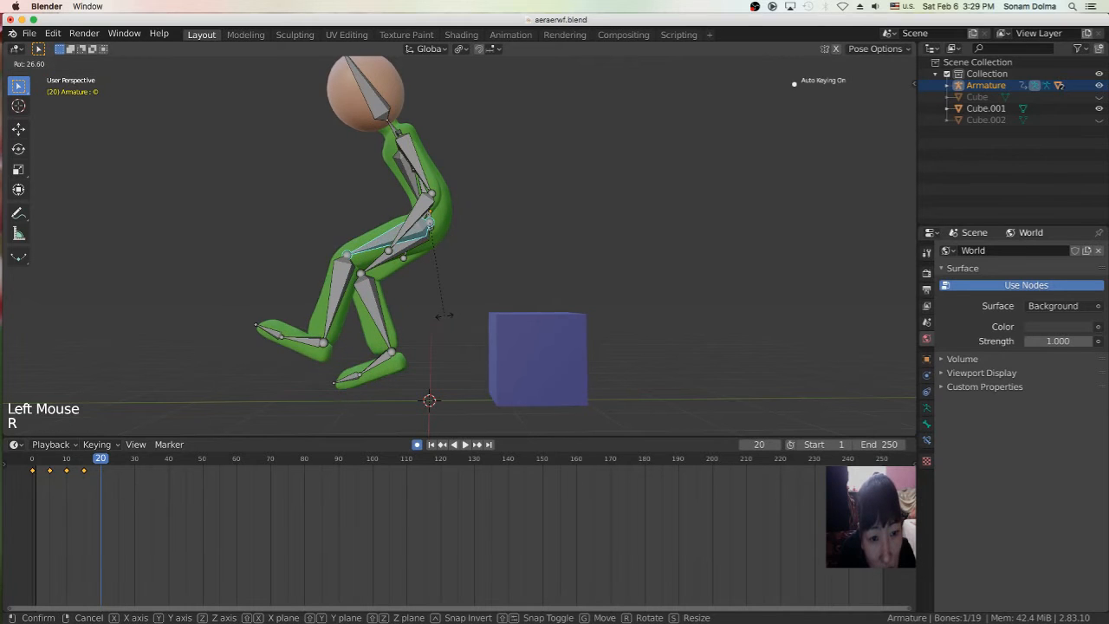
click(446, 318)
click(338, 314)
key(r)
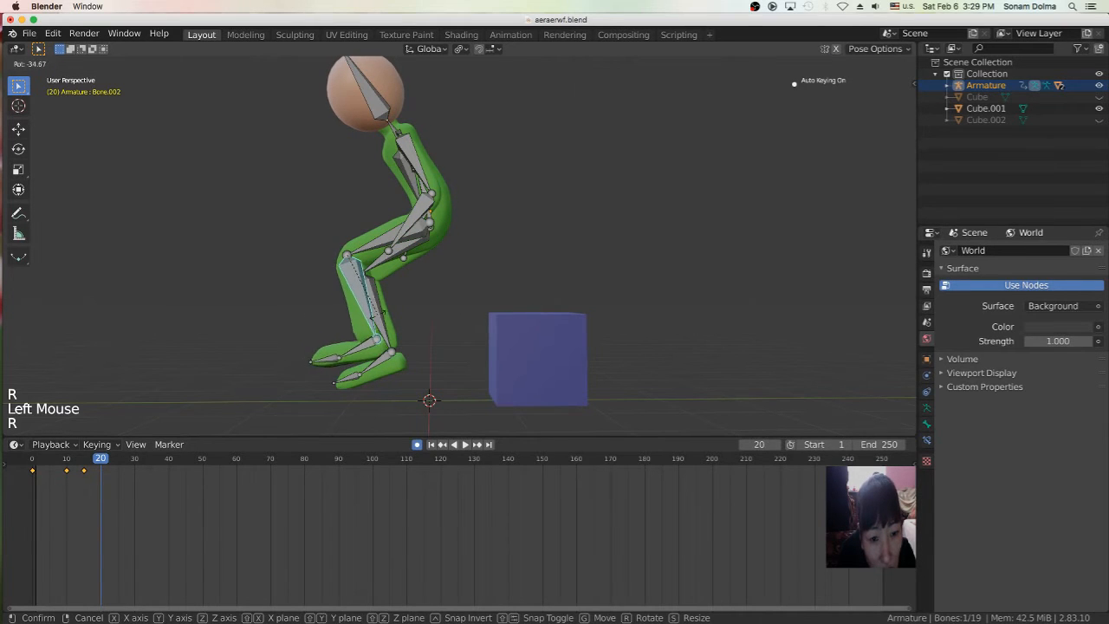
click(385, 313)
Step: Lower the body along Z with the lowest spine bone at frame 20, and rotate that bone to tilt the torso back
click(435, 222)
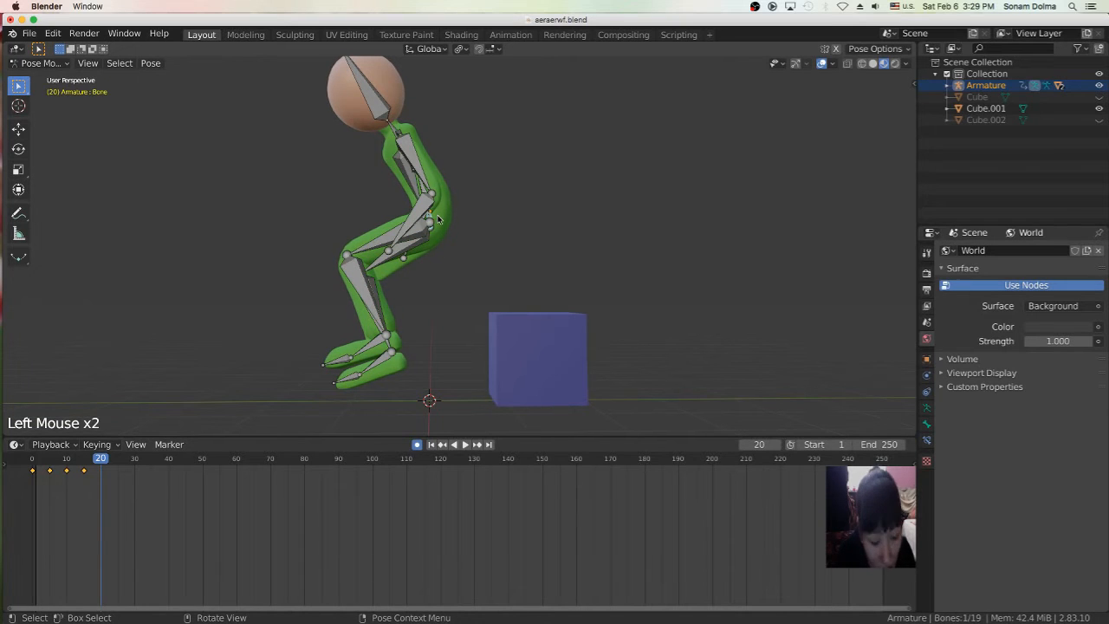
key(g)
key(z)
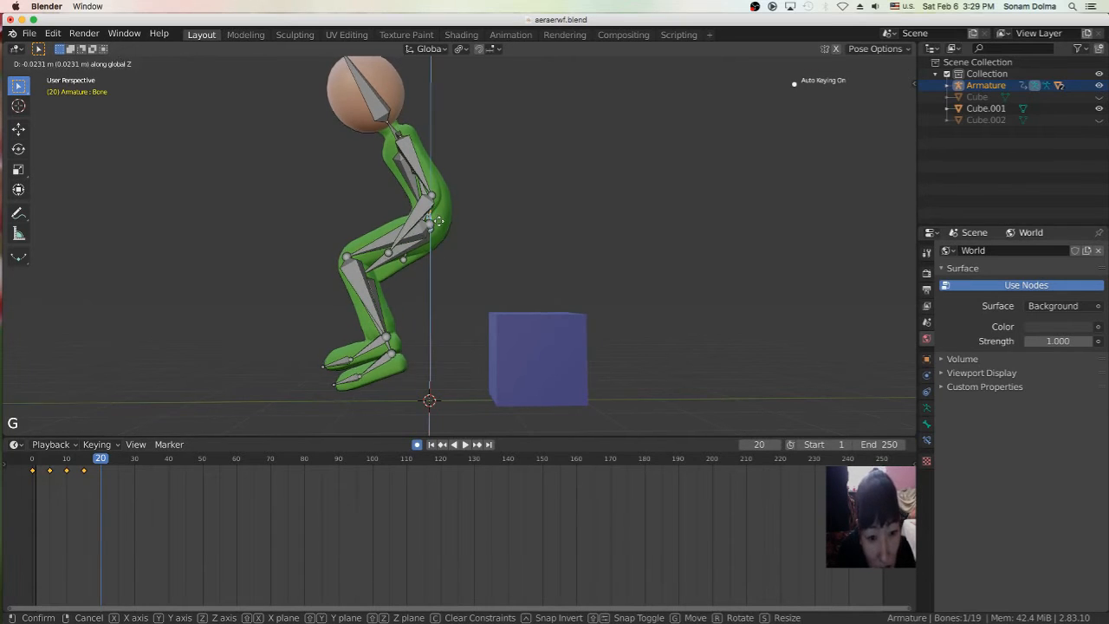
click(437, 227)
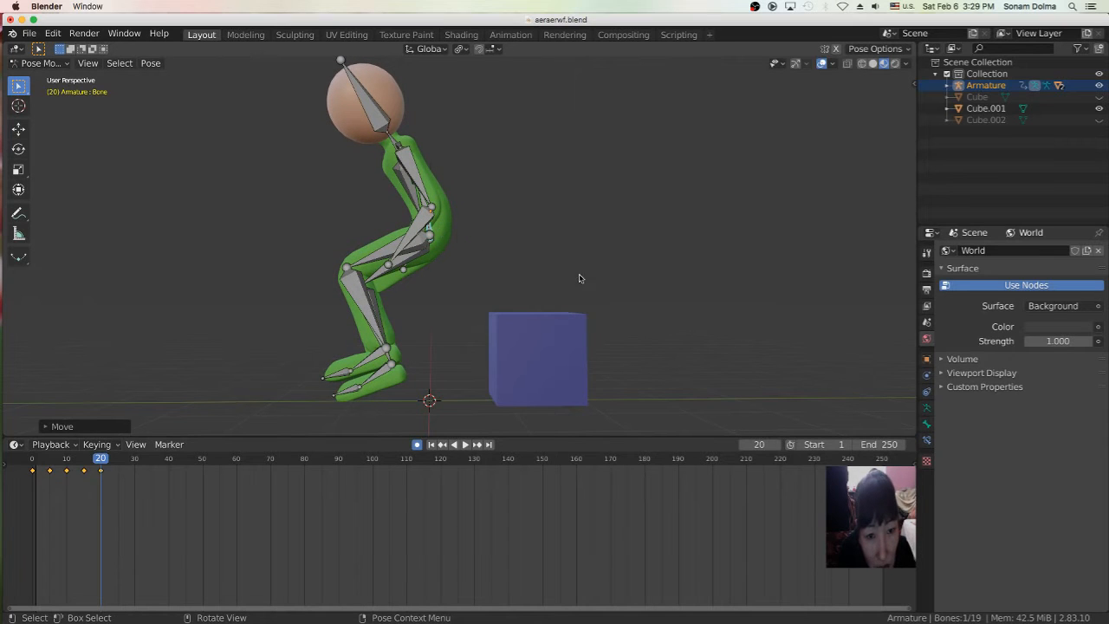
key(r)
key(r)
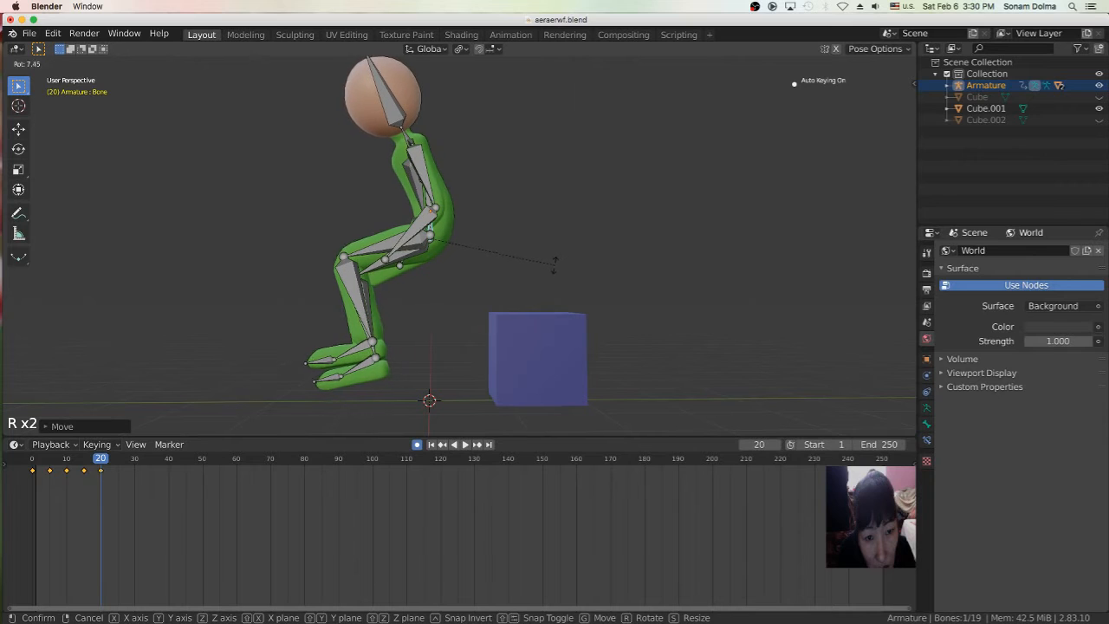
click(360, 251)
Step: Readjust the rotation of the left and right thigh bones at frame 20, checking the pose from the opposite side
click(360, 247)
key(r)
click(475, 278)
middle_drag(314, 312, 560, 321)
click(551, 275)
key(r)
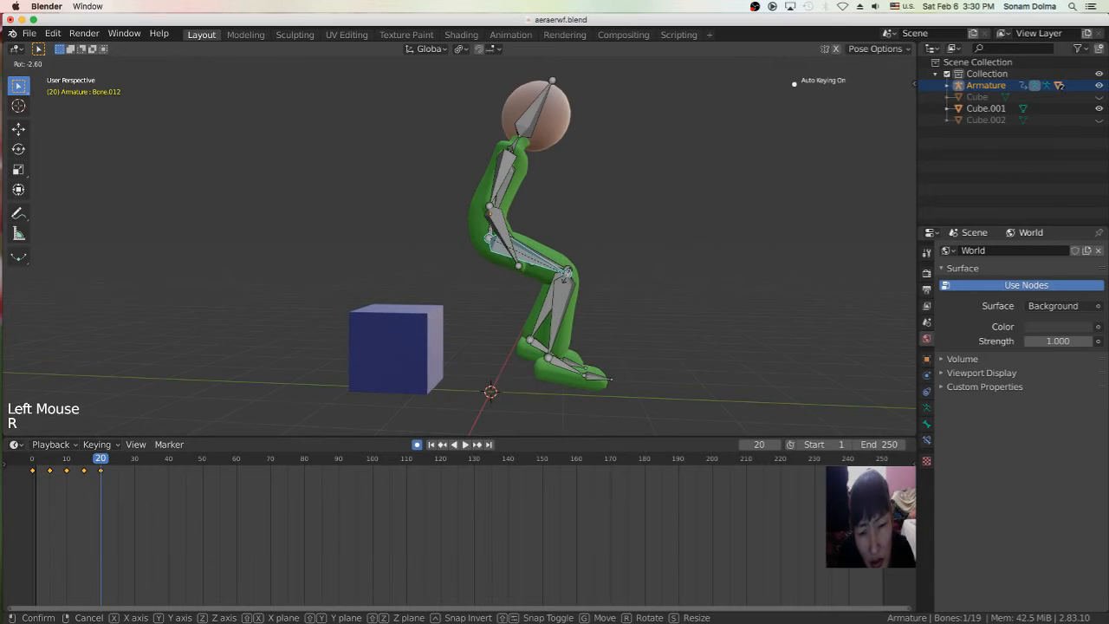
click(552, 255)
Step: Rotate the lowest spine bone again at frame 20 so that the torso leans further back and upright
click(490, 235)
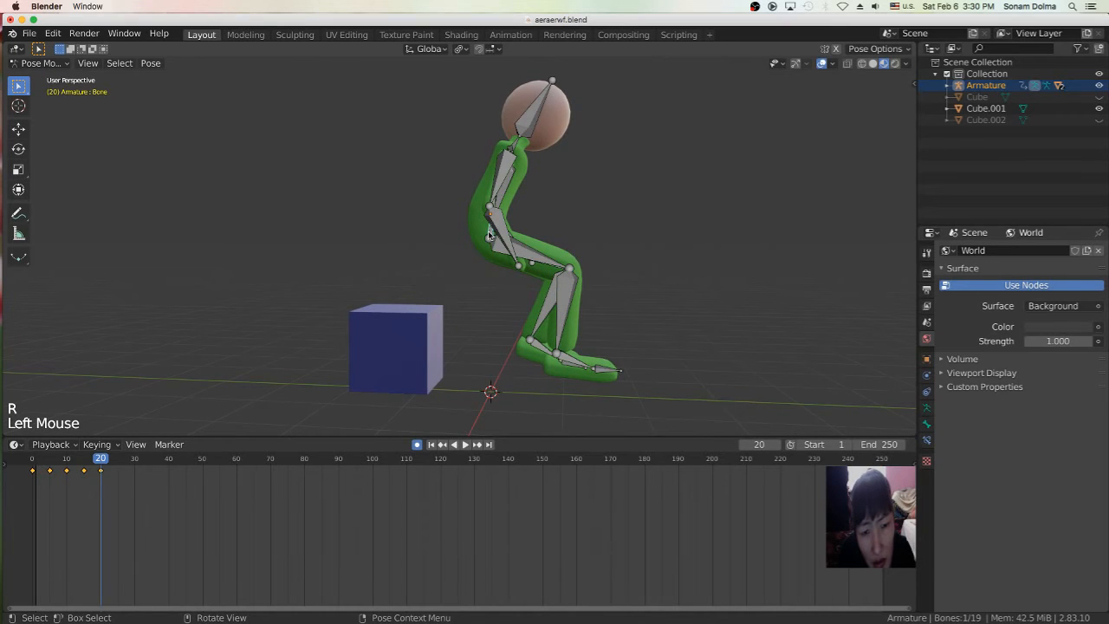
key(r)
click(595, 282)
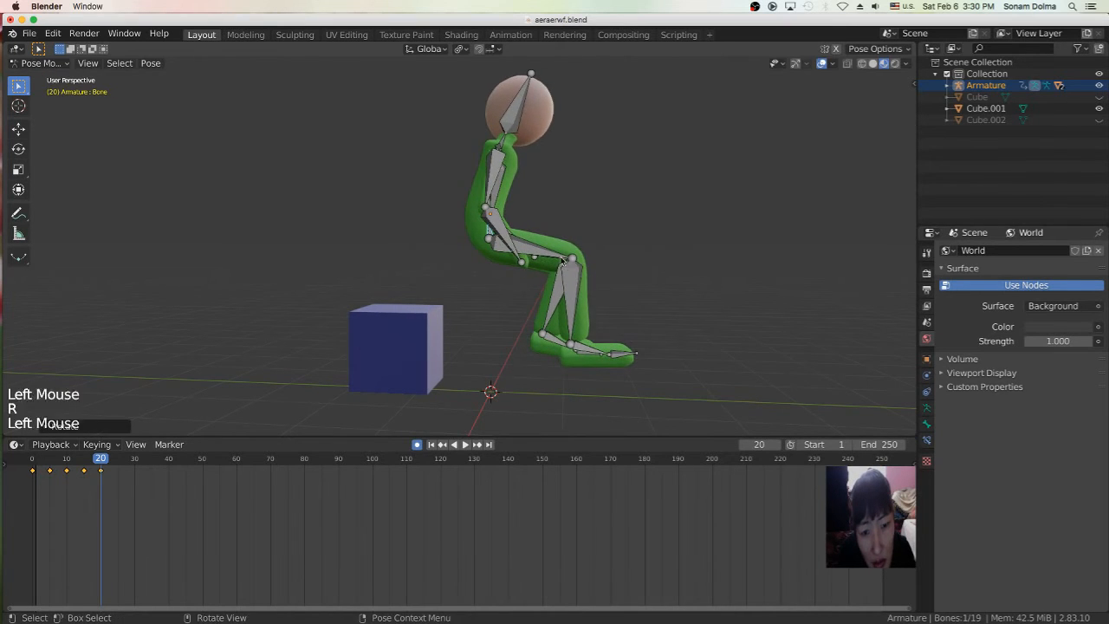
Step: Rotate both thigh bones a little further up towards horizontal at frame 20 to form a seated leg pose
click(562, 260)
key(r)
click(568, 260)
click(559, 266)
key(r)
click(558, 262)
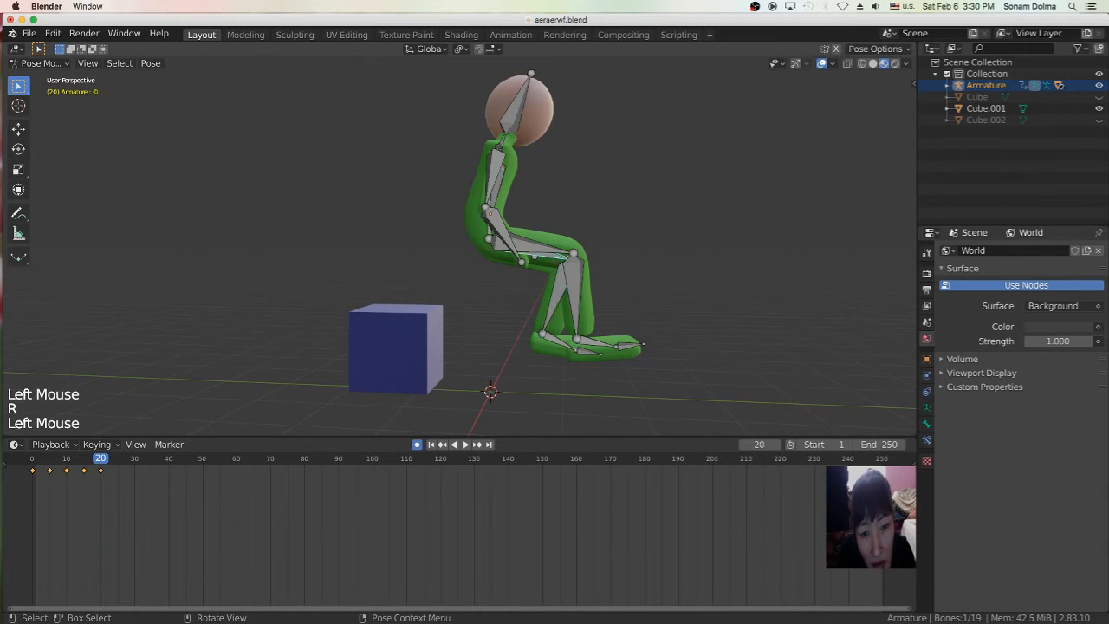
key(r)
click(549, 244)
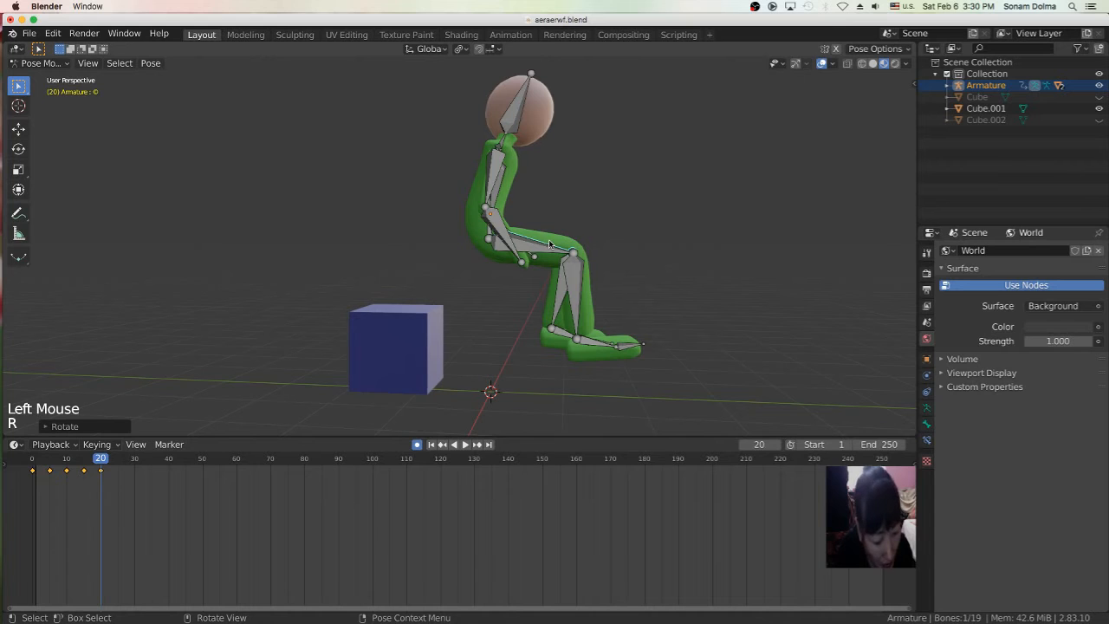
Step: Select all bones at frame 20 and lower the whole character along the Z axis towards the floor
key(a)
key(g)
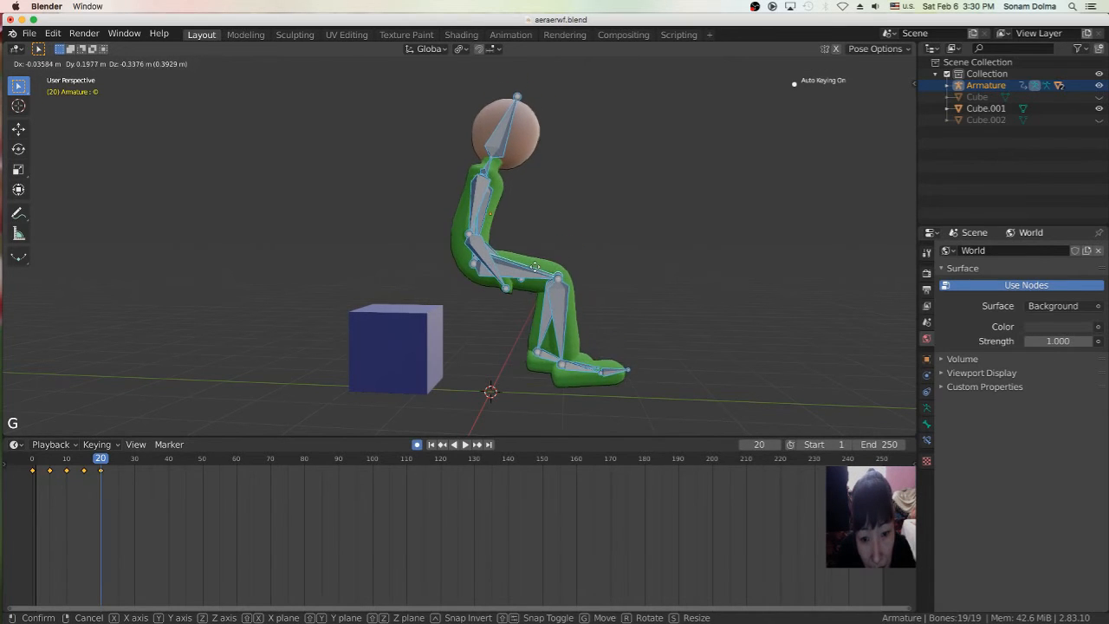
right_click(537, 272)
right_click(538, 268)
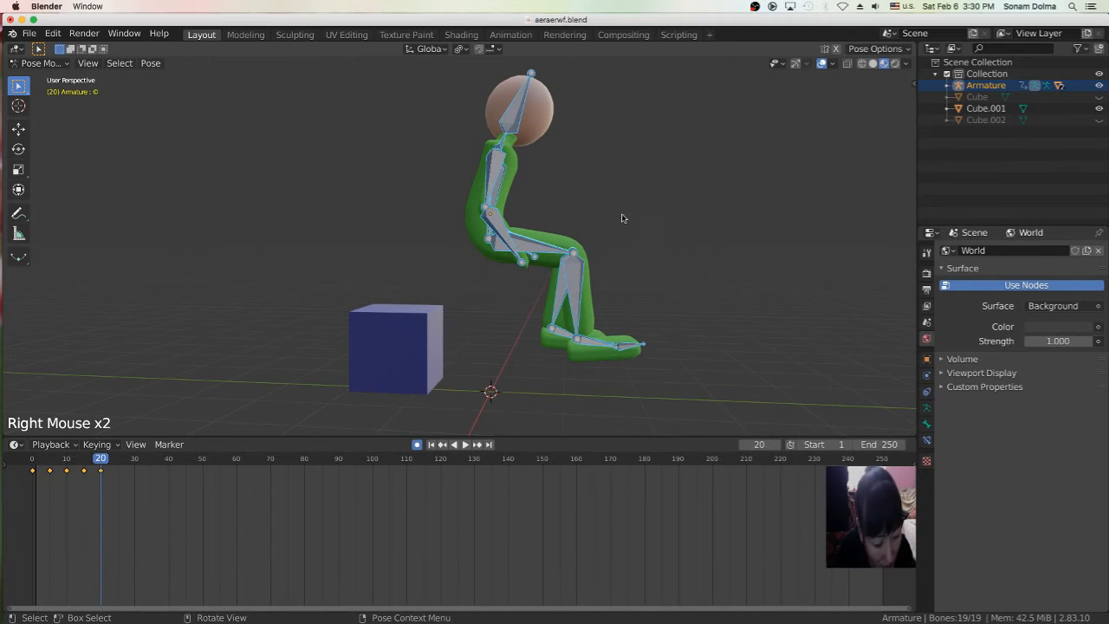
key(g)
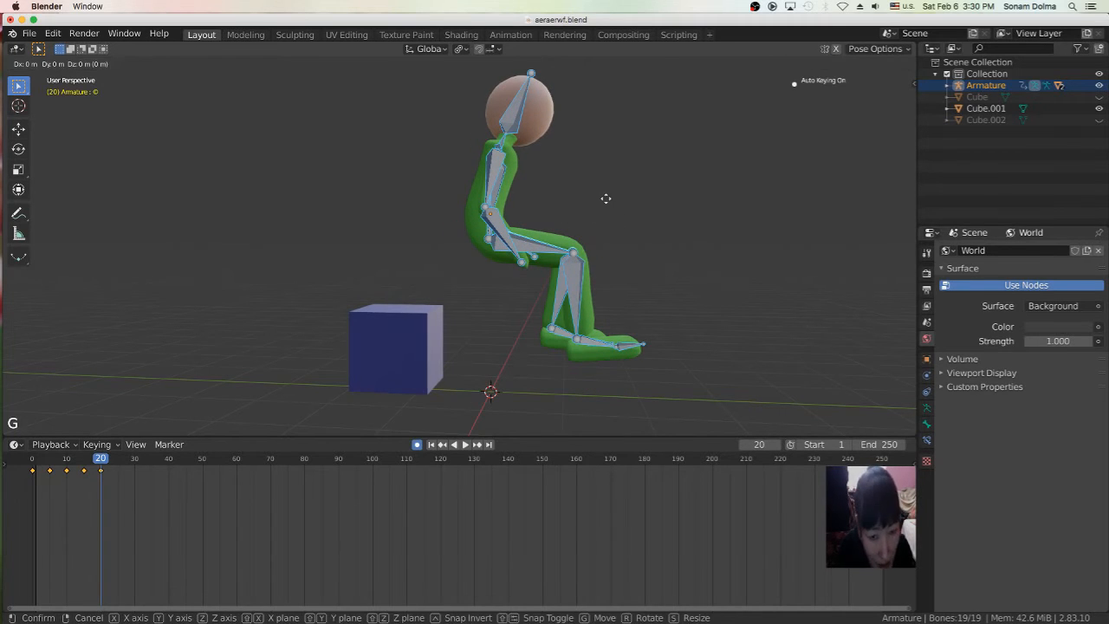
click(605, 198)
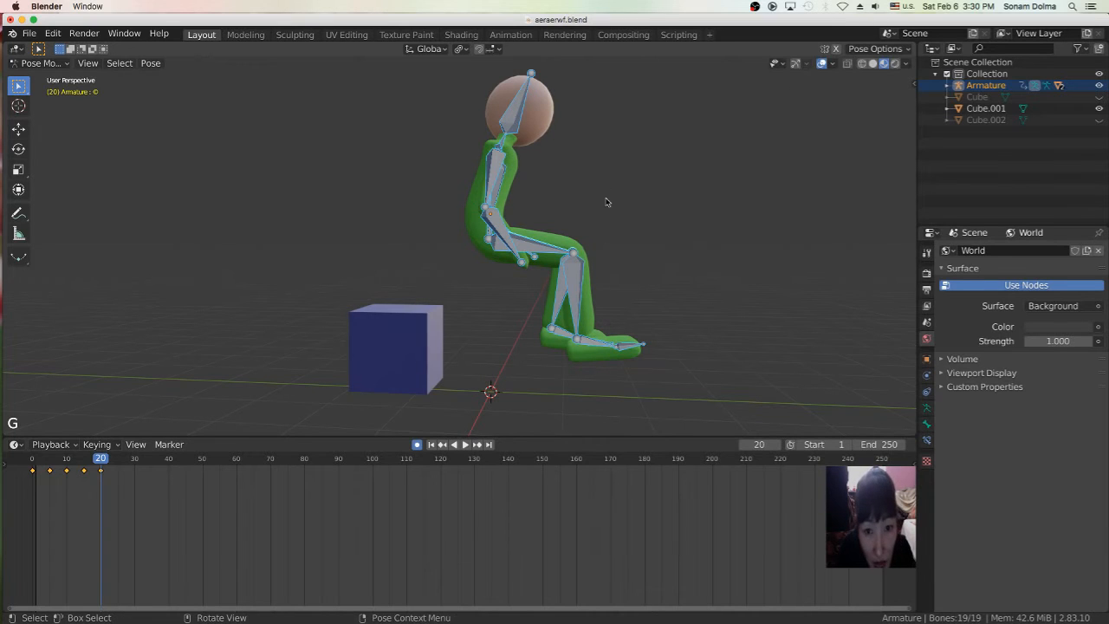
key(z)
click(605, 199)
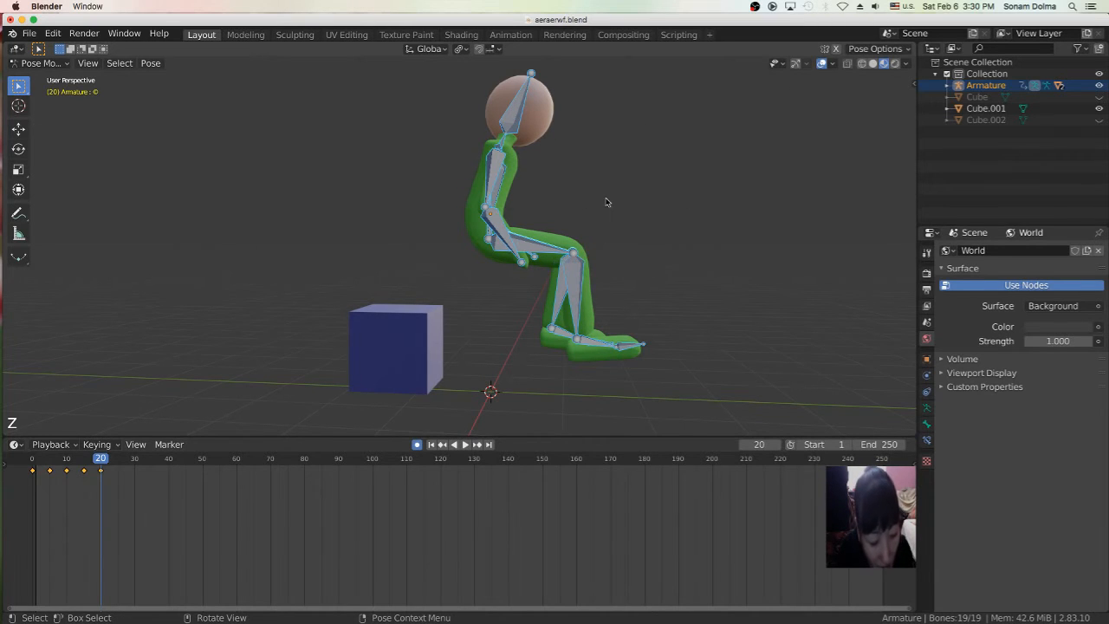
key(g)
key(z)
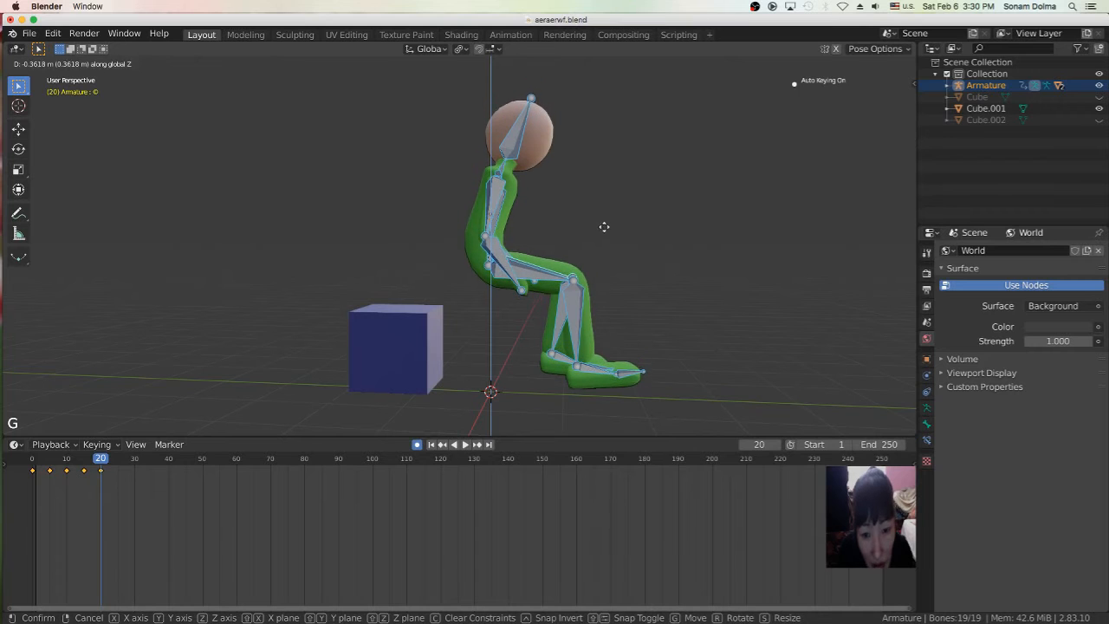
click(617, 242)
Step: From the opposite side, lower all bones slightly further along Z at frame 20 so the feet meet the floor
middle_drag(629, 250, 440, 274)
key(g)
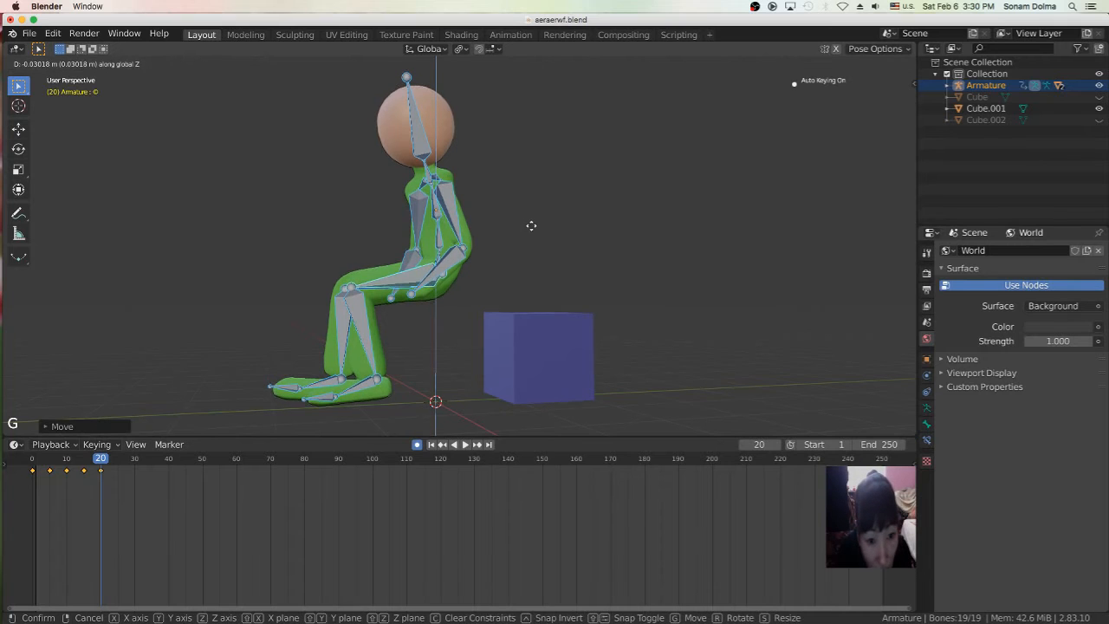
click(518, 245)
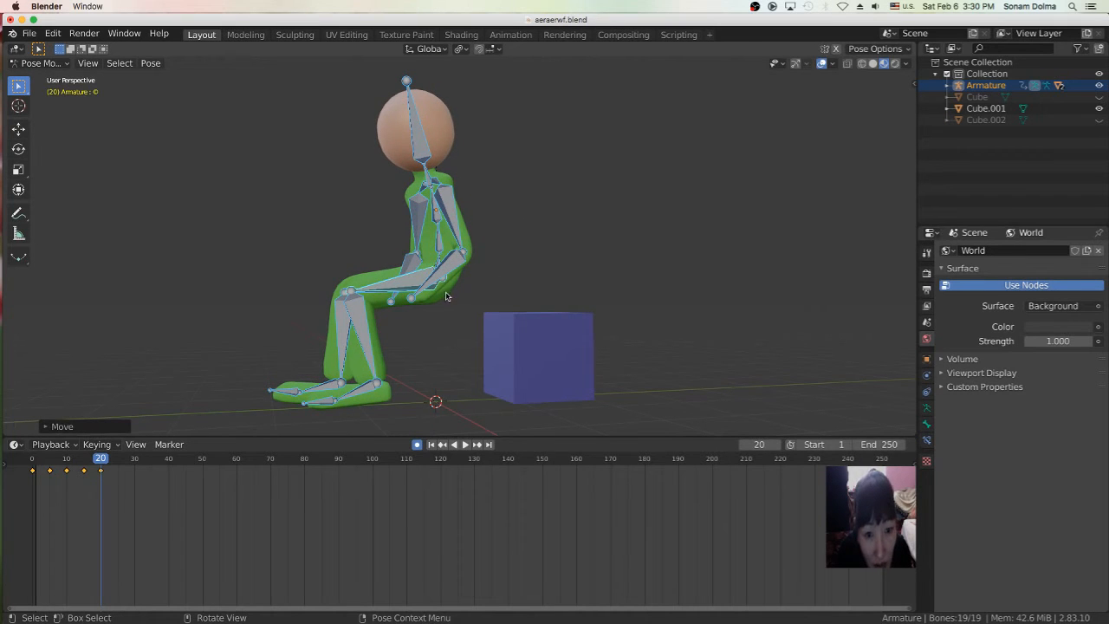
Step: At frame 25, rotate both thigh bones further up towards horizontal and adjust a foot bone's rotation
mouse_move(485, 317)
middle_down()
mouse_move(594, 330)
mouse_move(465, 309)
middle_up()
drag(101, 461, 118, 460)
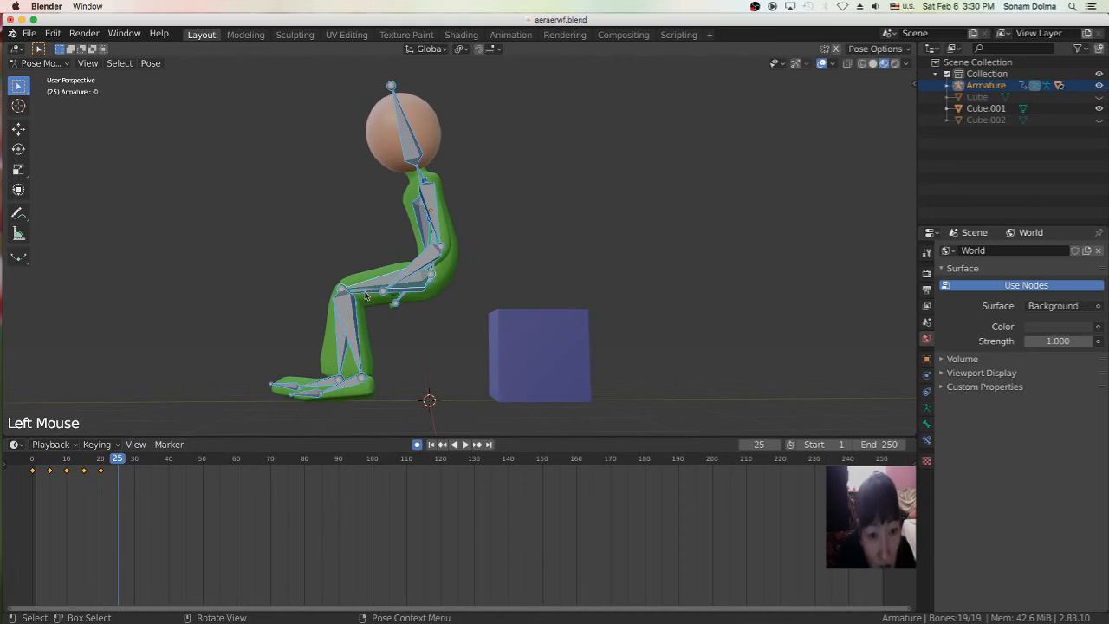
double_click(364, 289)
key(r)
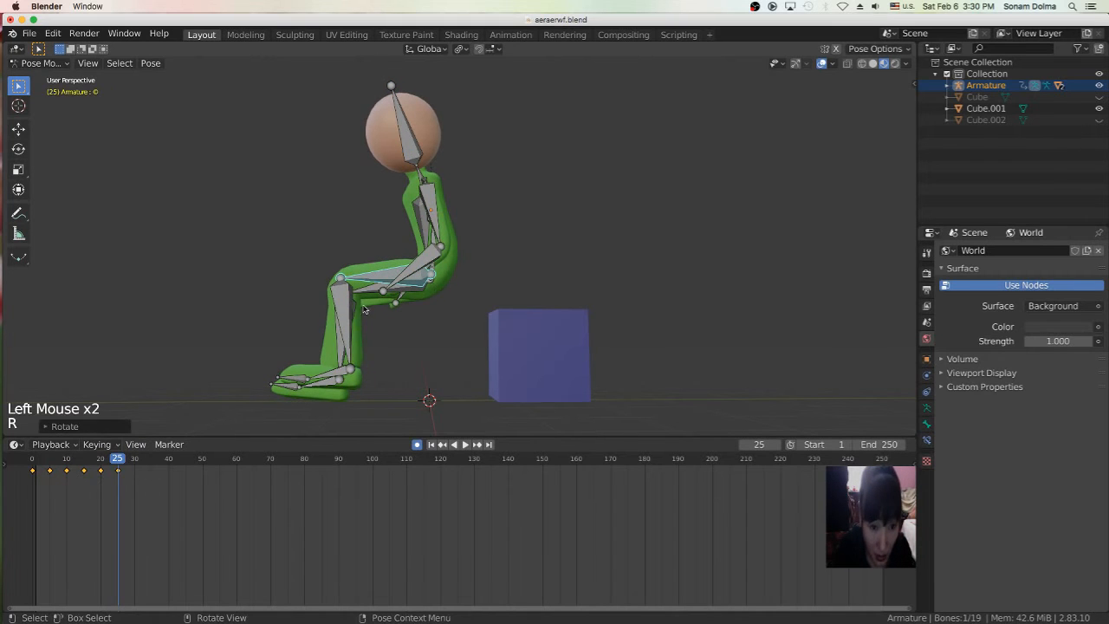
click(364, 299)
key(r)
click(400, 325)
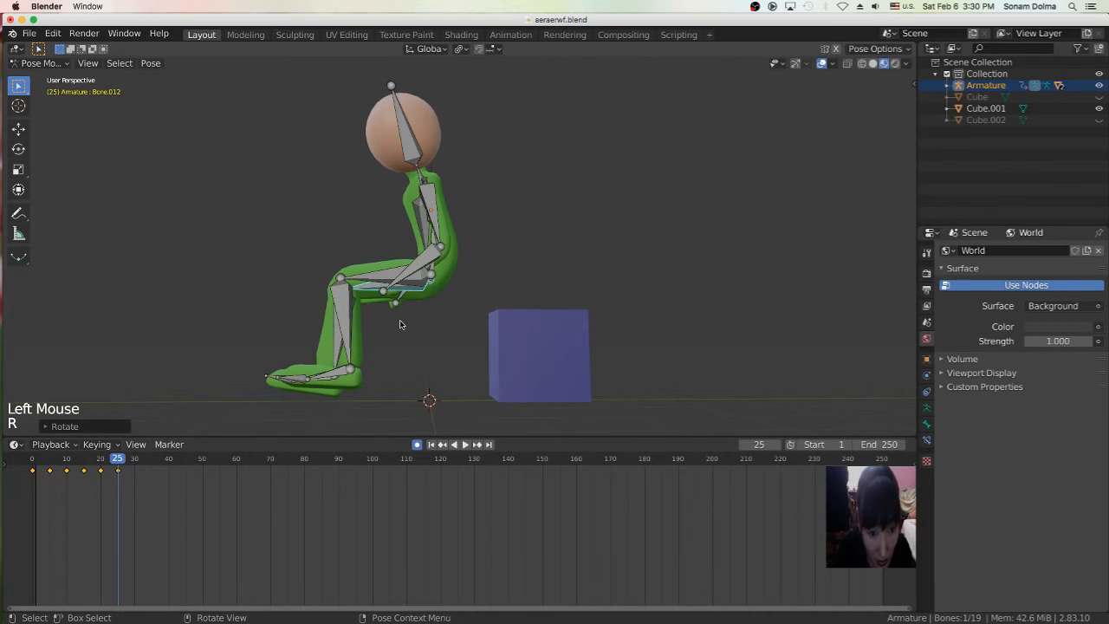
click(348, 369)
key(r)
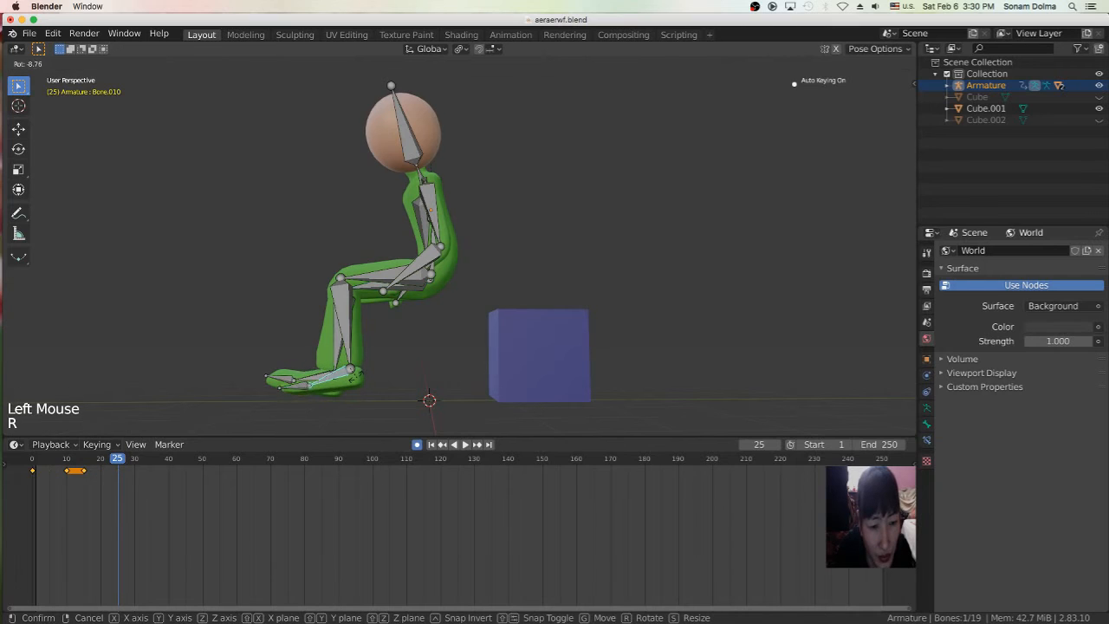
click(330, 389)
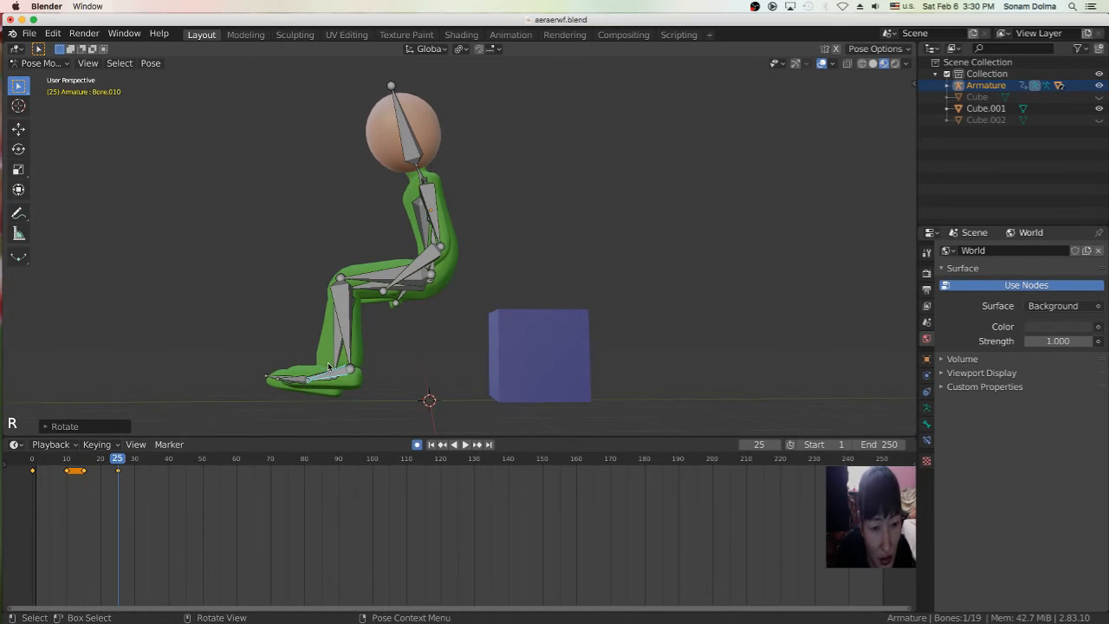
Step: Rotate the left and right forearm bones at frame 25 to bend the elbows of the seated pose
click(423, 263)
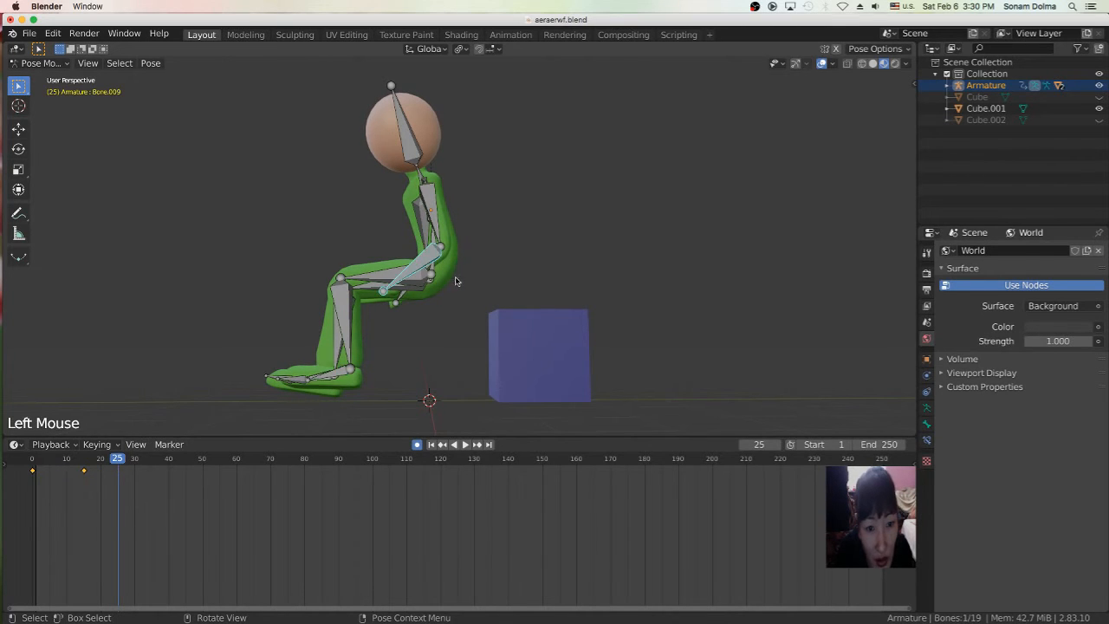
key(r)
click(401, 303)
click(397, 305)
key(r)
click(419, 324)
Step: Rotate the left upper-arm bone at frame 25, adjusting it from the side and from the front
key(r)
click(452, 253)
middle_drag(452, 253, 567, 278)
key(r)
click(568, 261)
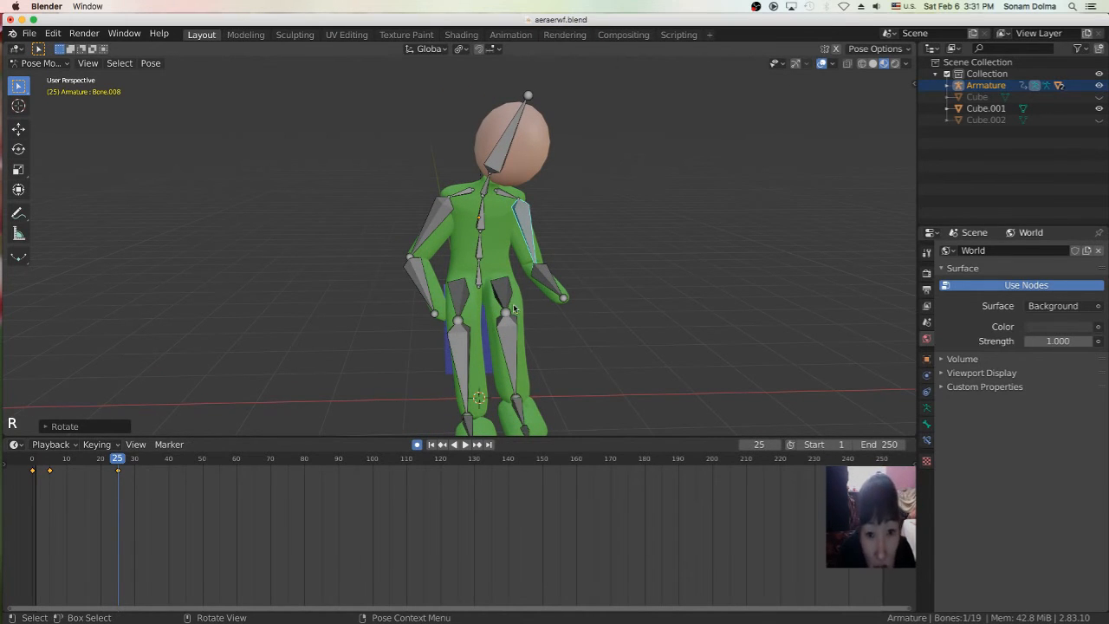
Step: Select all bones and lower the whole character slightly along the Z axis at frame 25
middle_drag(503, 326, 447, 318)
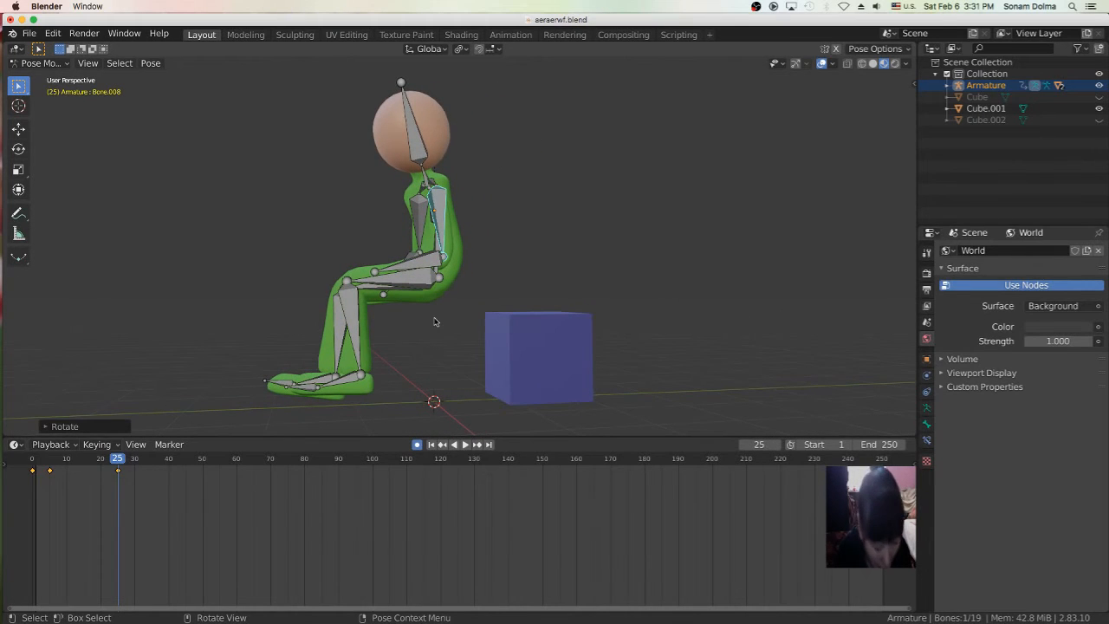
key(a)
key(g)
key(z)
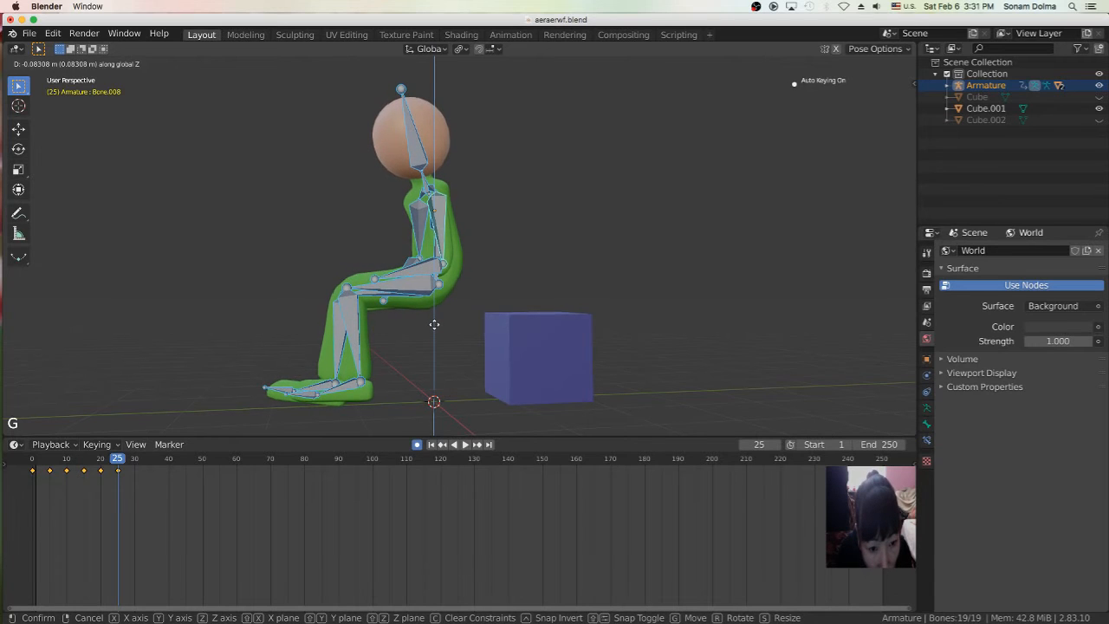
click(434, 323)
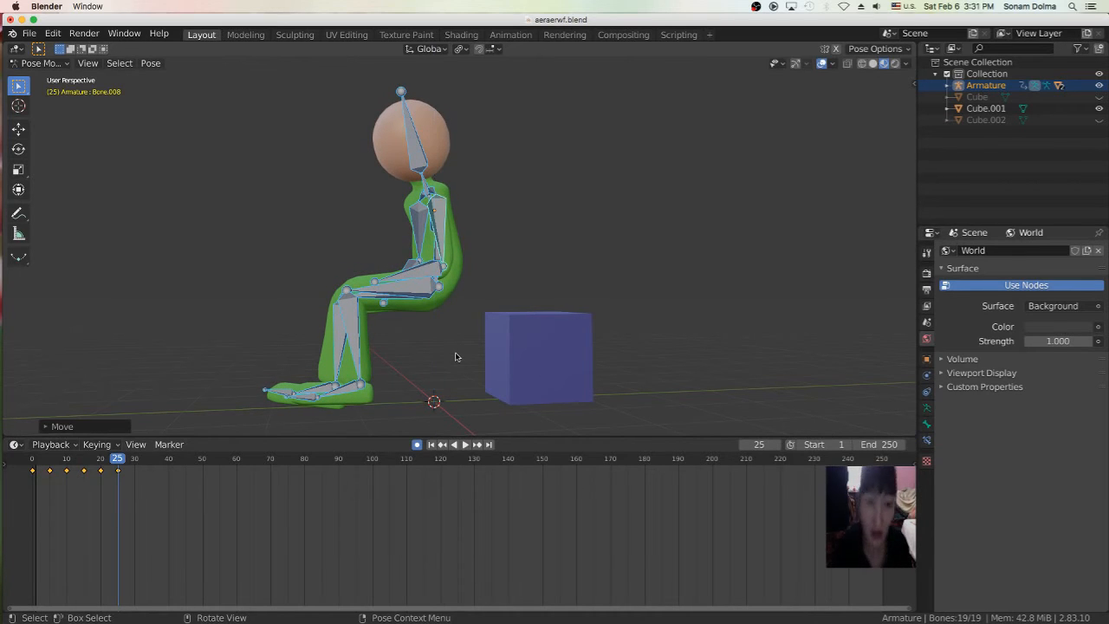
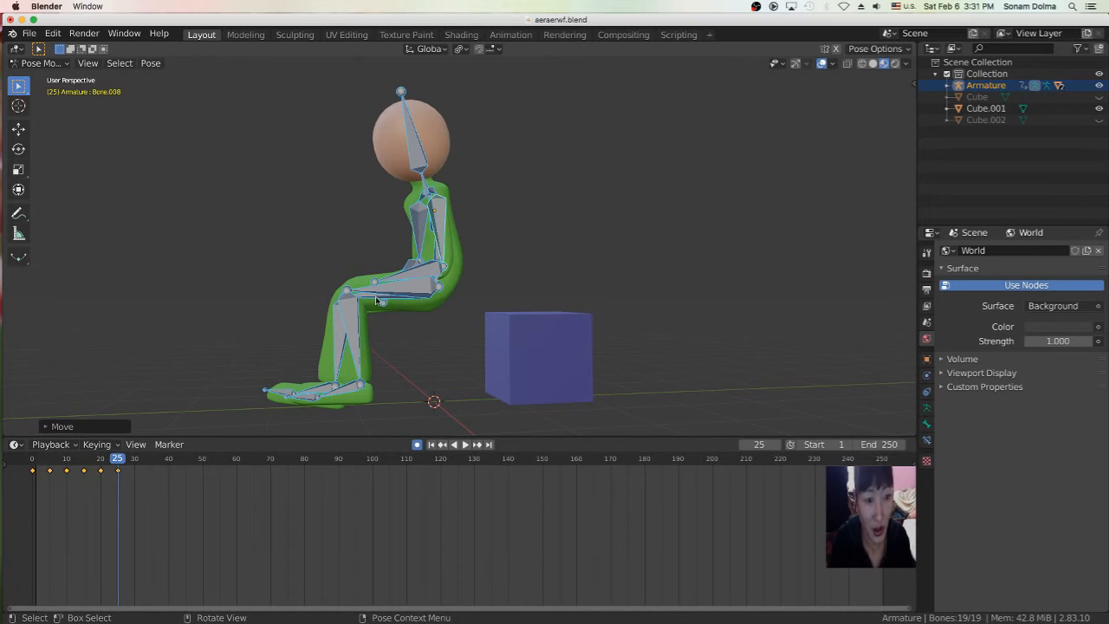
Step: Move to frame 30 and rotate the neck bone from a front view
drag(120, 462, 136, 459)
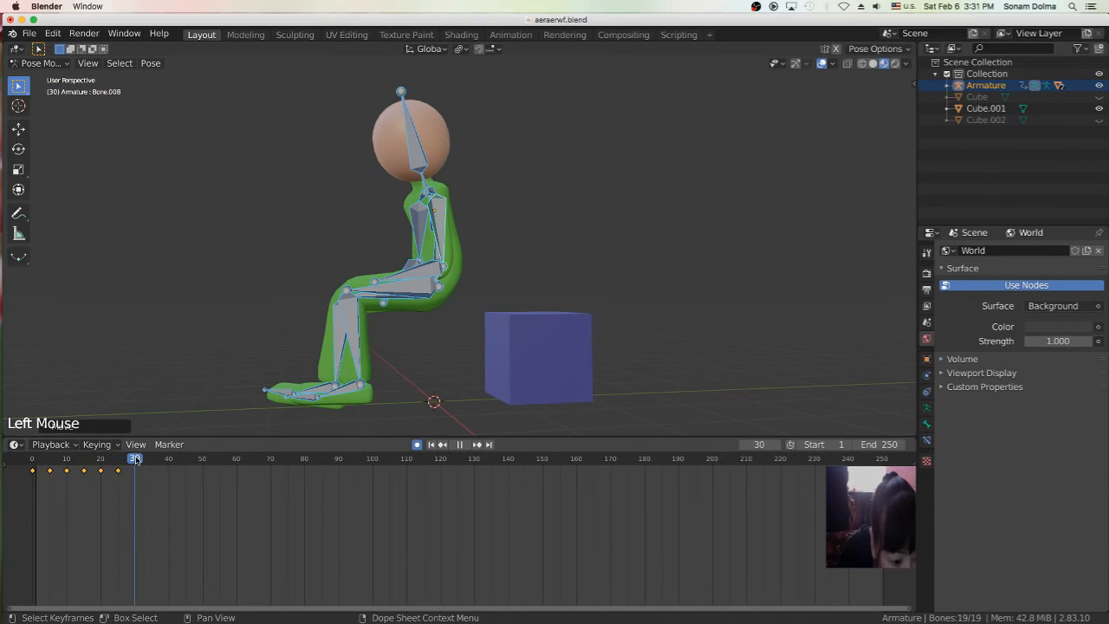
middle_drag(228, 324, 465, 290)
click(481, 225)
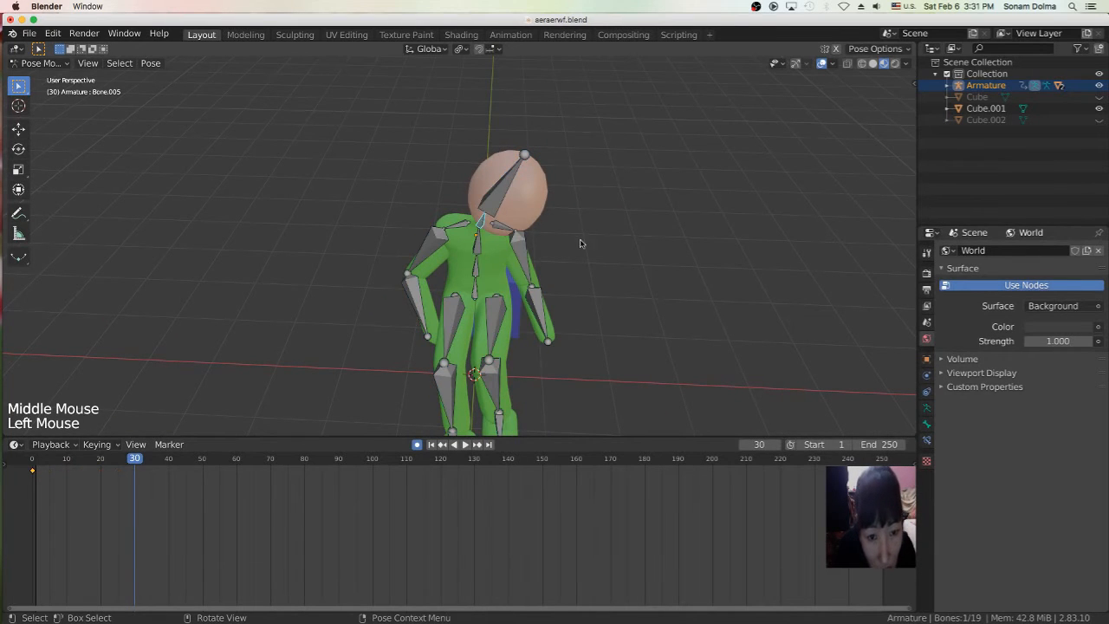
key(r)
click(612, 262)
Step: Rotate the head bone at frame 30 while looking down on the character from above
middle_drag(612, 262, 545, 309)
key(r)
click(459, 295)
click(459, 295)
key(r)
click(473, 310)
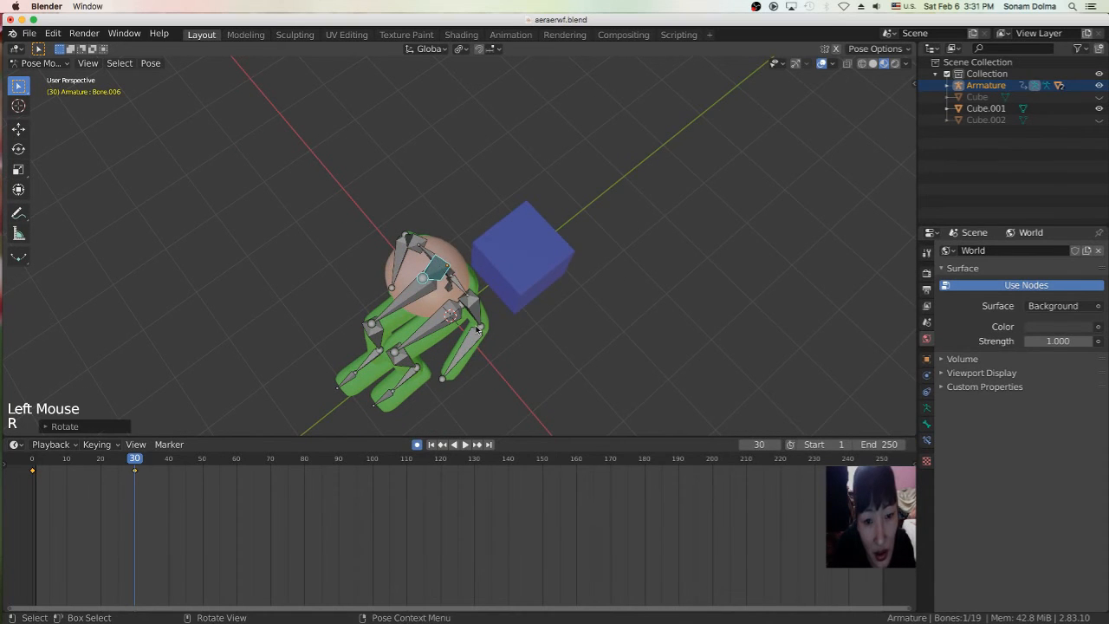
click(473, 347)
Step: Readjust the rotation of the neck and head bones at frame 30 so that the head sits more upright
middle_drag(503, 349, 563, 267)
click(477, 198)
key(r)
click(482, 167)
click(485, 102)
middle_drag(631, 210, 597, 234)
key(r)
click(579, 298)
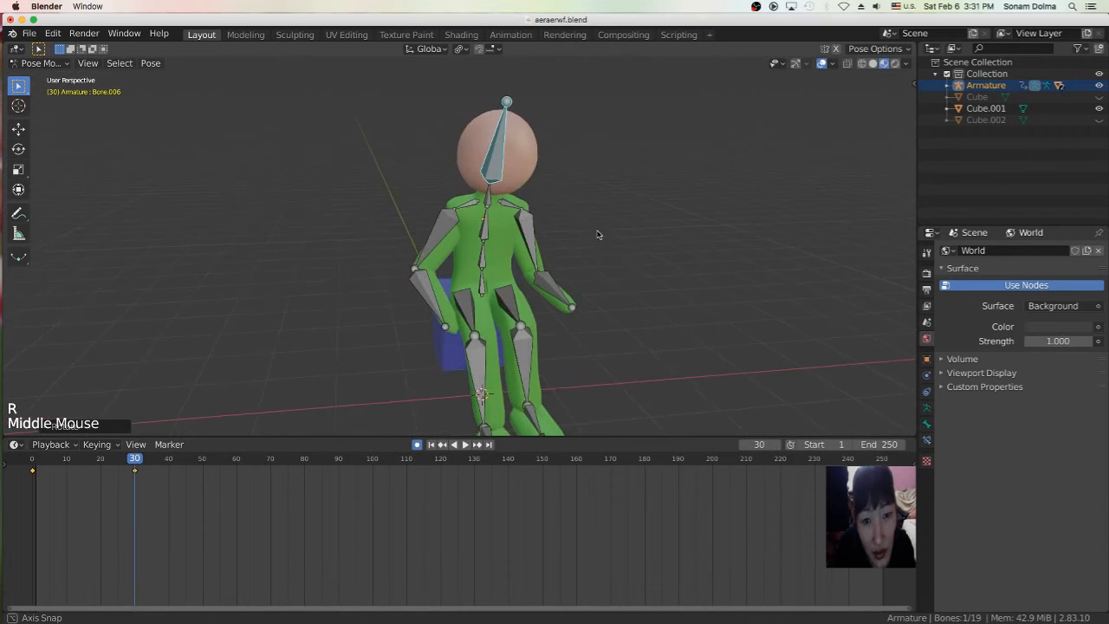
Step: Rotate the left upper-arm and forearm bones at frame 30 to raise the forearm in front of the body
click(546, 279)
click(534, 258)
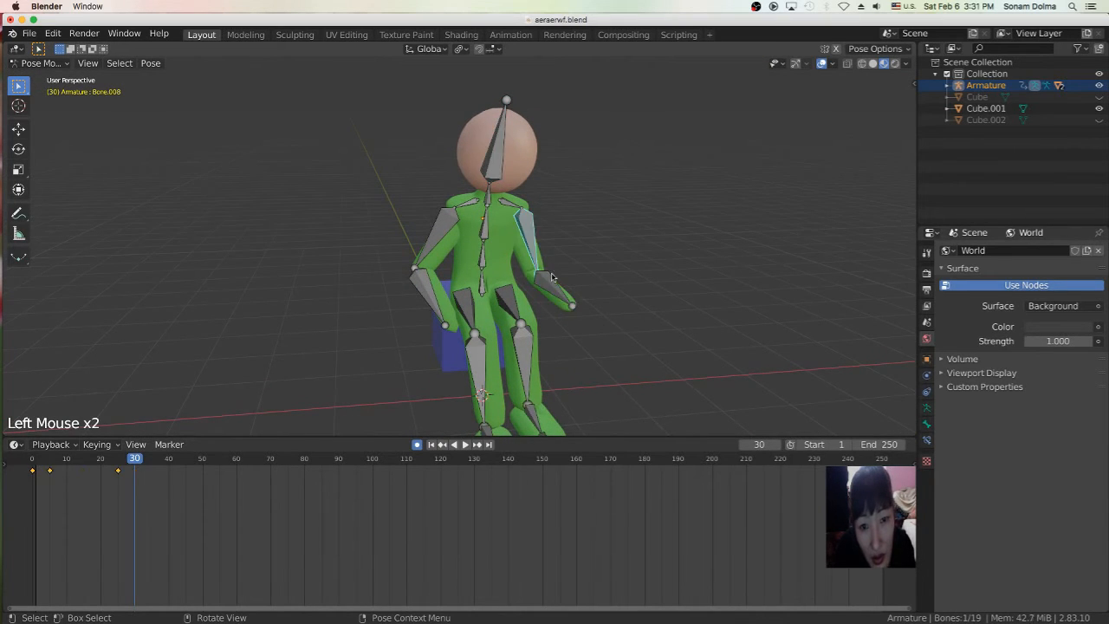
middle_drag(533, 257, 597, 267)
key(r)
click(624, 260)
key(r)
click(547, 238)
key(r)
click(523, 256)
Step: Rotate the right forearm and upper-arm bones at frame 30 to bring the forearm in towards the hip
middle_drag(523, 256, 556, 263)
click(491, 274)
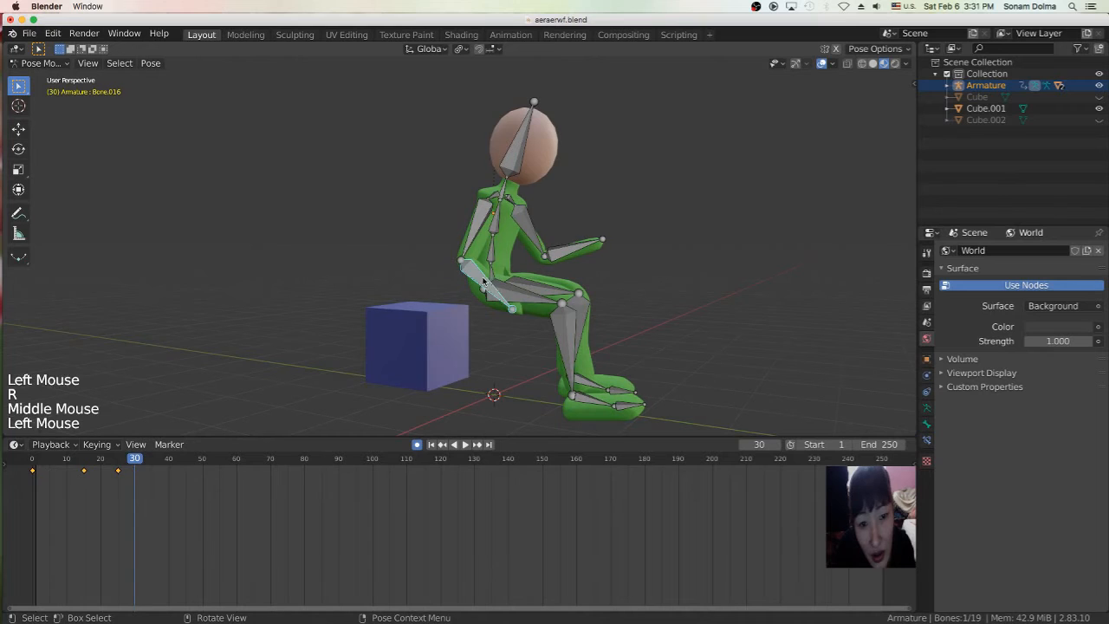
key(r)
click(518, 264)
click(469, 241)
middle_drag(568, 275, 433, 420)
key(r)
click(458, 235)
click(398, 264)
key(r)
click(460, 300)
Step: Play the animation from frame 1 to check the sitting motion, and return to the first frame
scroll(460, 301, down, 1)
scroll(557, 317, down, 1)
click(430, 445)
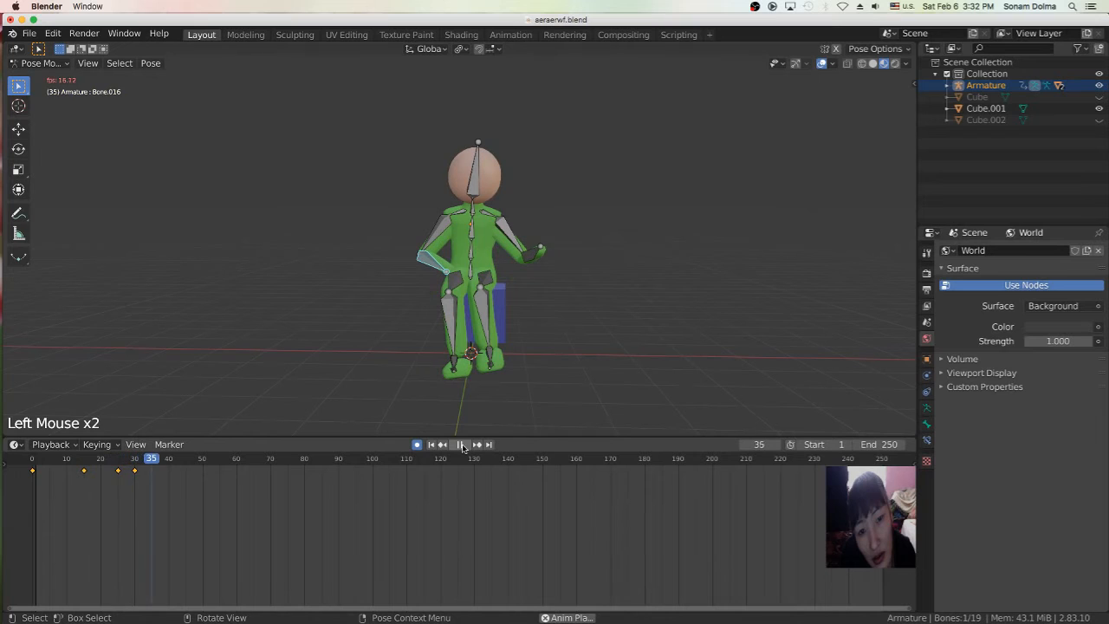
click(457, 446)
click(432, 445)
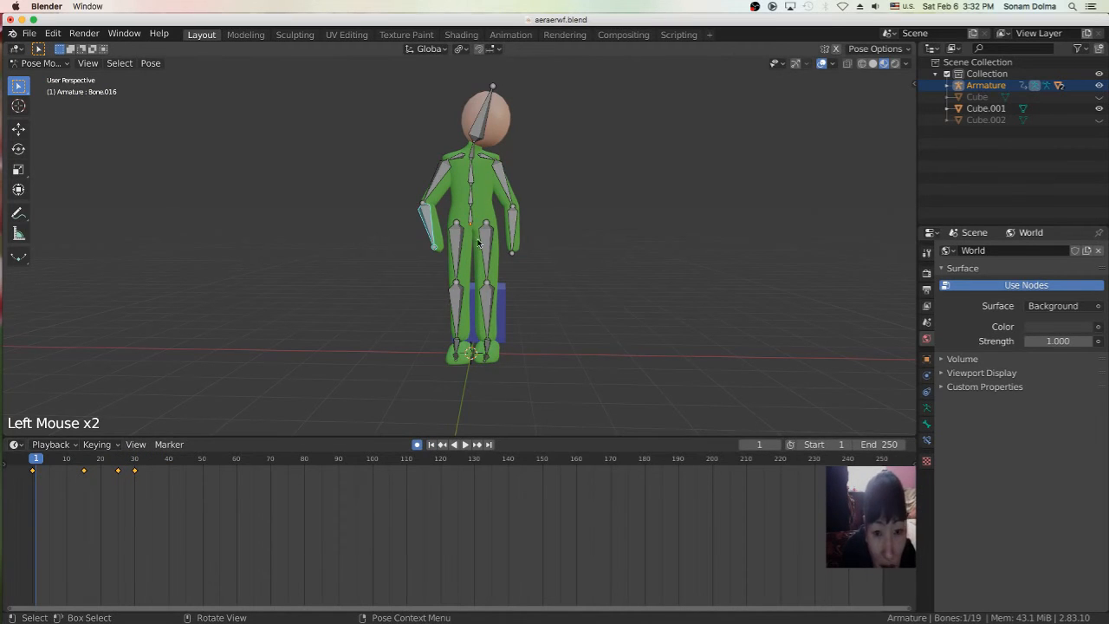
Step: Go to frame 25, select the left forearm bone and view the character from above to adjust its pose
drag(38, 459, 119, 489)
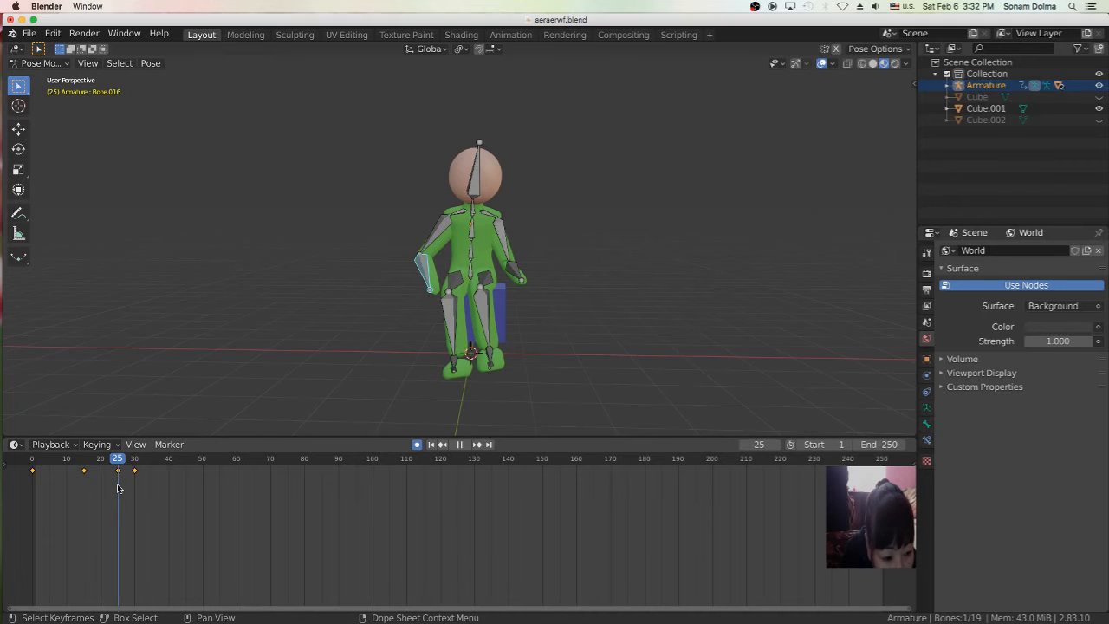
drag(117, 489, 118, 488)
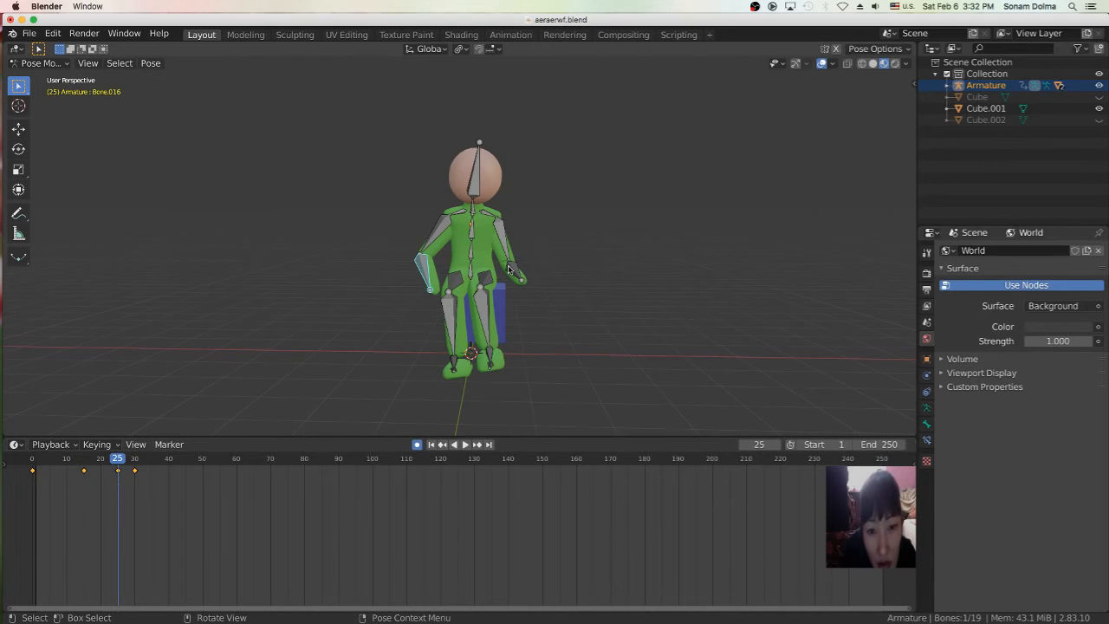
click(511, 272)
middle_drag(594, 309, 554, 342)
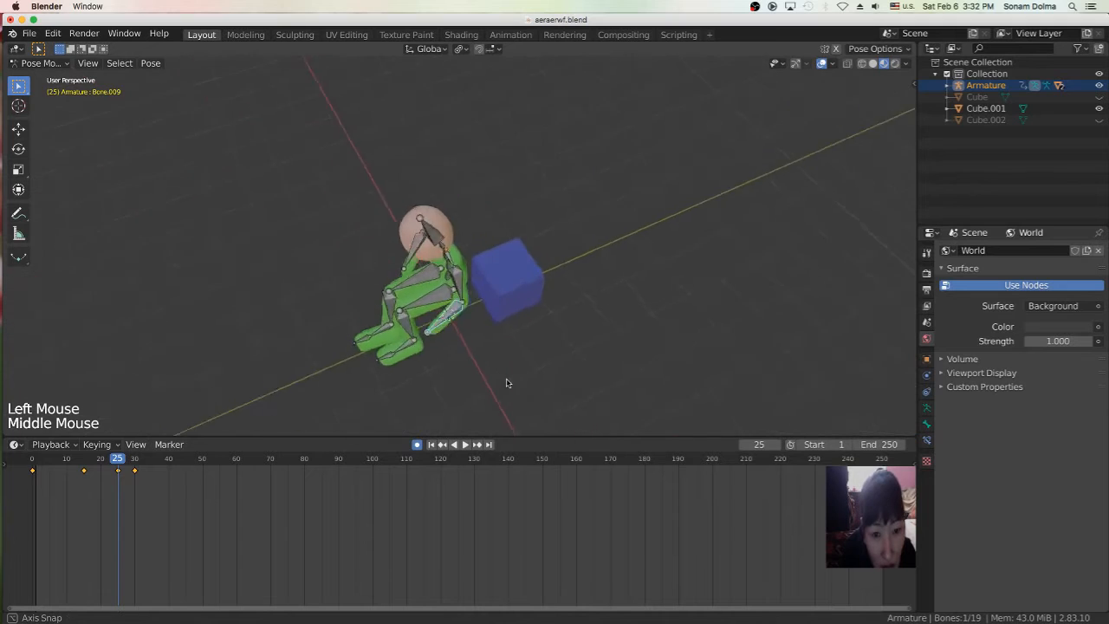
Step: Rotate the figure's left forearm at frame 25 so the hand points inward over the lap
scroll(546, 350, down, 2)
key(r)
click(497, 374)
click(461, 291)
middle_drag(563, 299, 596, 252)
key(r)
click(588, 272)
middle_drag(607, 313, 421, 250)
click(421, 251)
key(r)
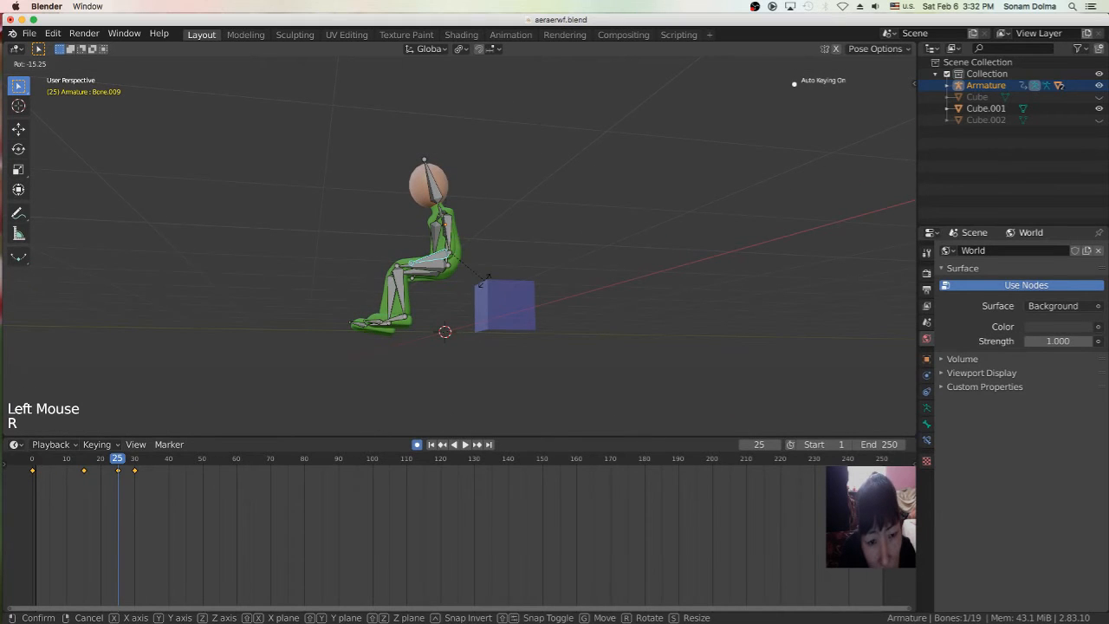
click(487, 280)
middle_drag(460, 309, 572, 299)
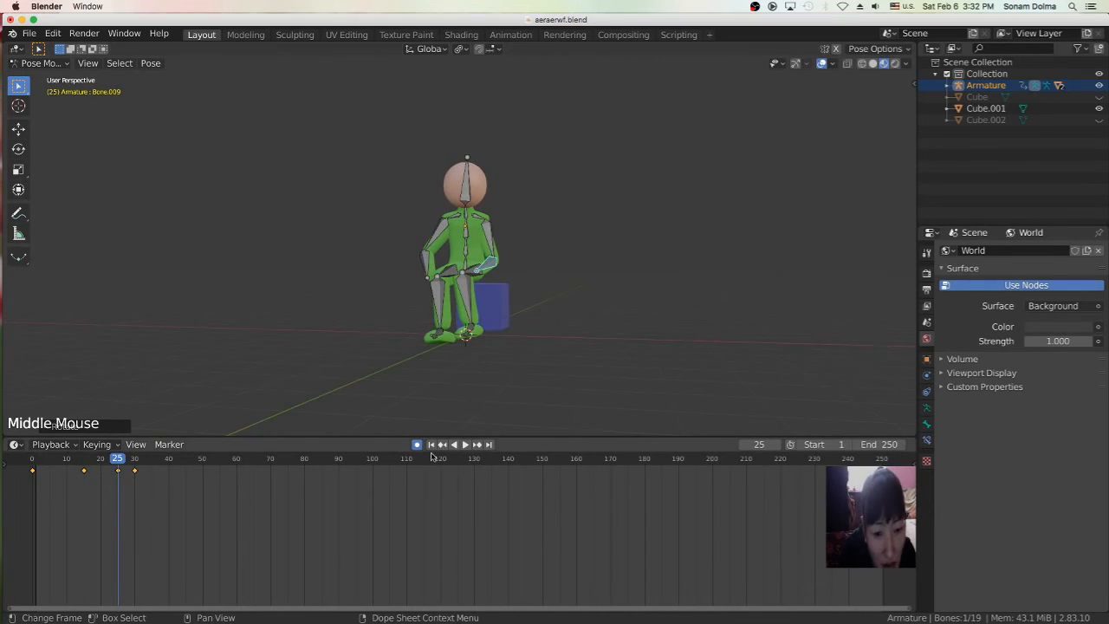
Step: Play the animation from the first frame to check the arm motion while the figure sits down
click(431, 444)
click(465, 444)
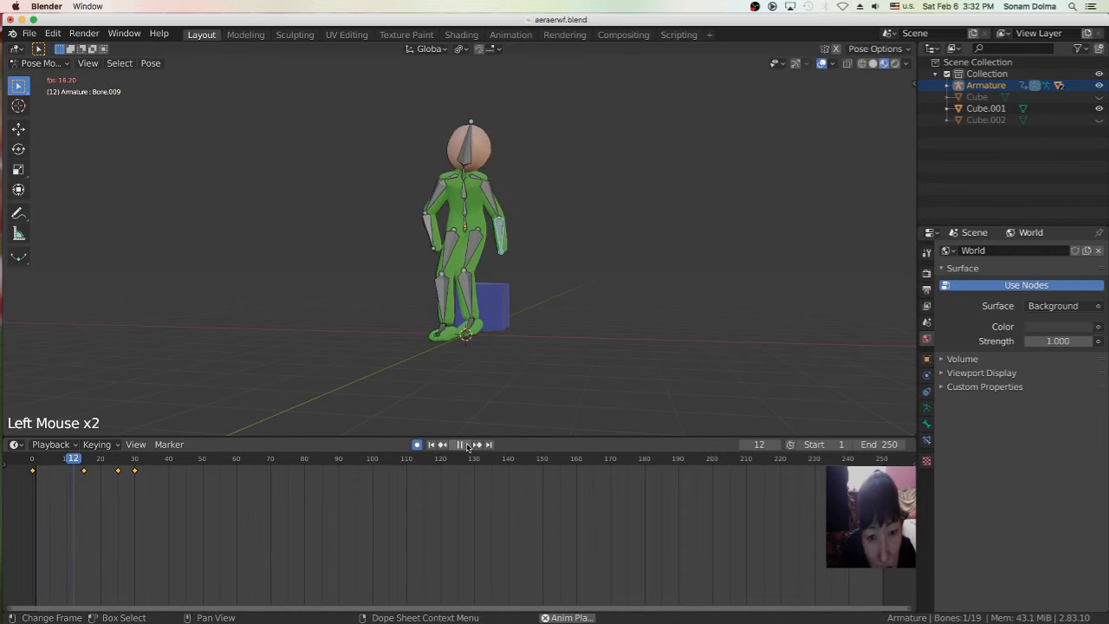
click(466, 445)
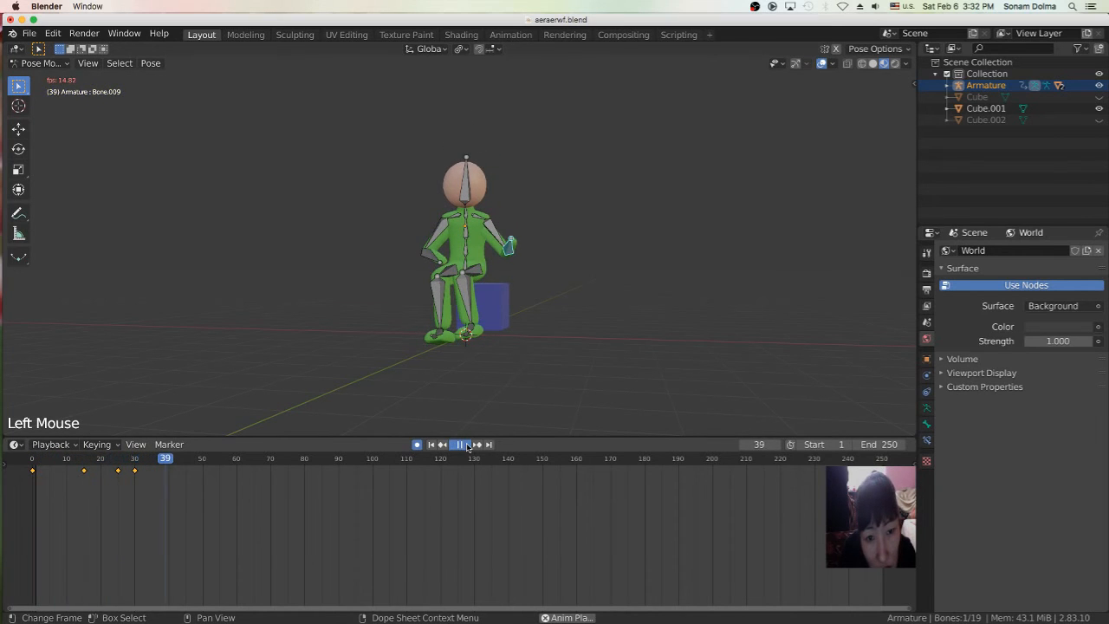
Step: Adjust the rotation of the figure's head bone at frame 35
drag(164, 464, 152, 470)
middle_drag(566, 309, 651, 310)
click(493, 208)
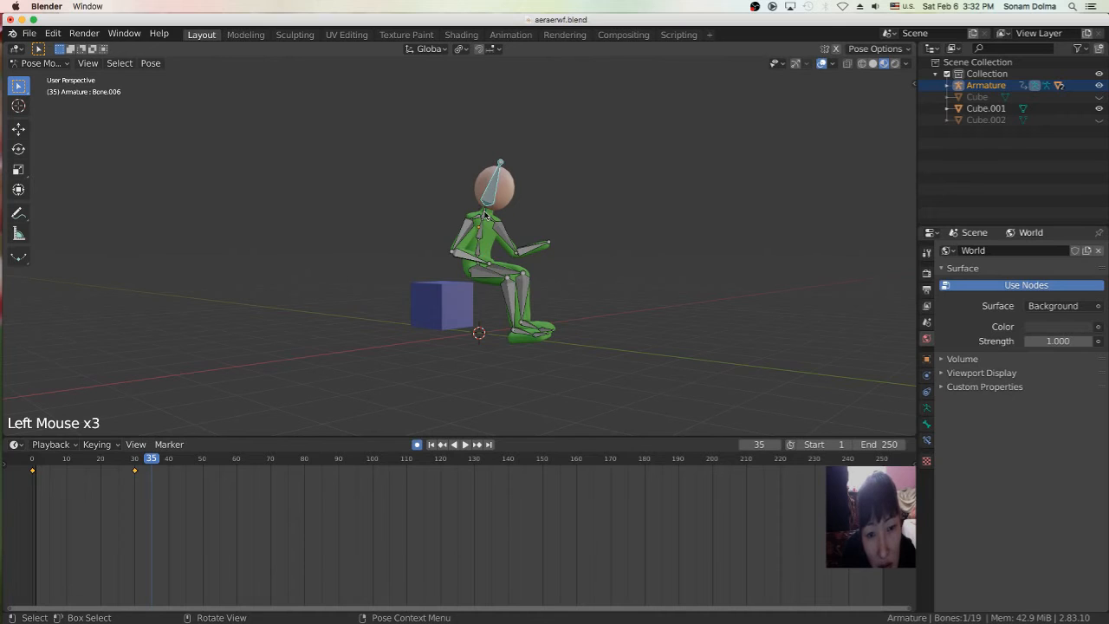
key(r)
click(549, 241)
key(r)
click(552, 242)
Step: Rotate the figure's right upper arm and right forearm at frame 35
click(454, 241)
key(r)
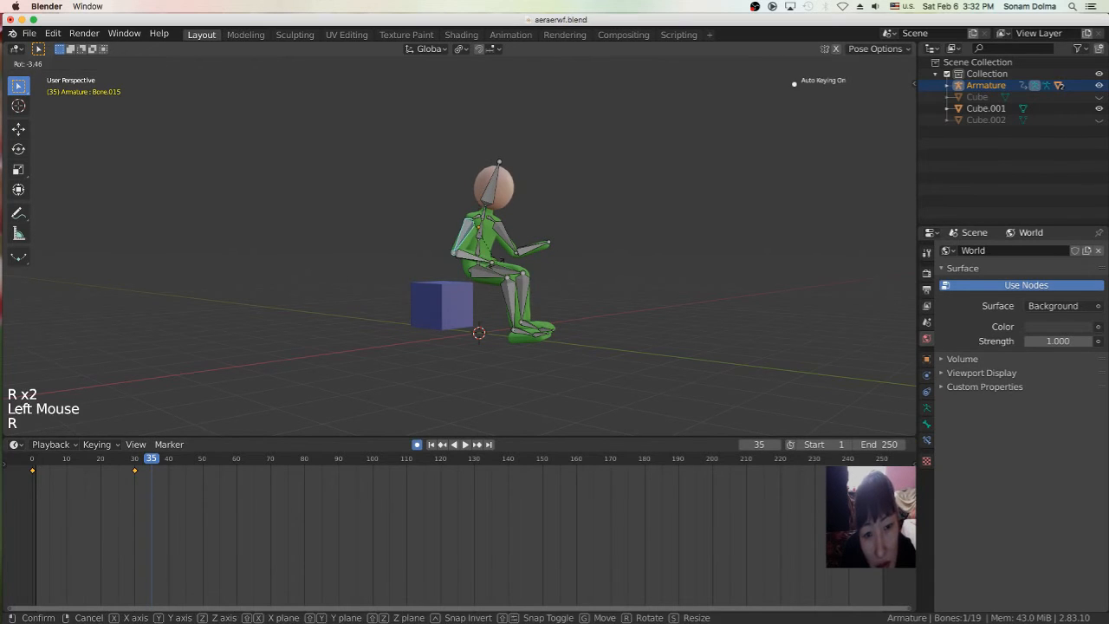
click(501, 261)
click(484, 260)
key(r)
click(593, 306)
Step: Rotate the seated figure's foot bones slightly at frame 35
middle_drag(592, 306, 390, 326)
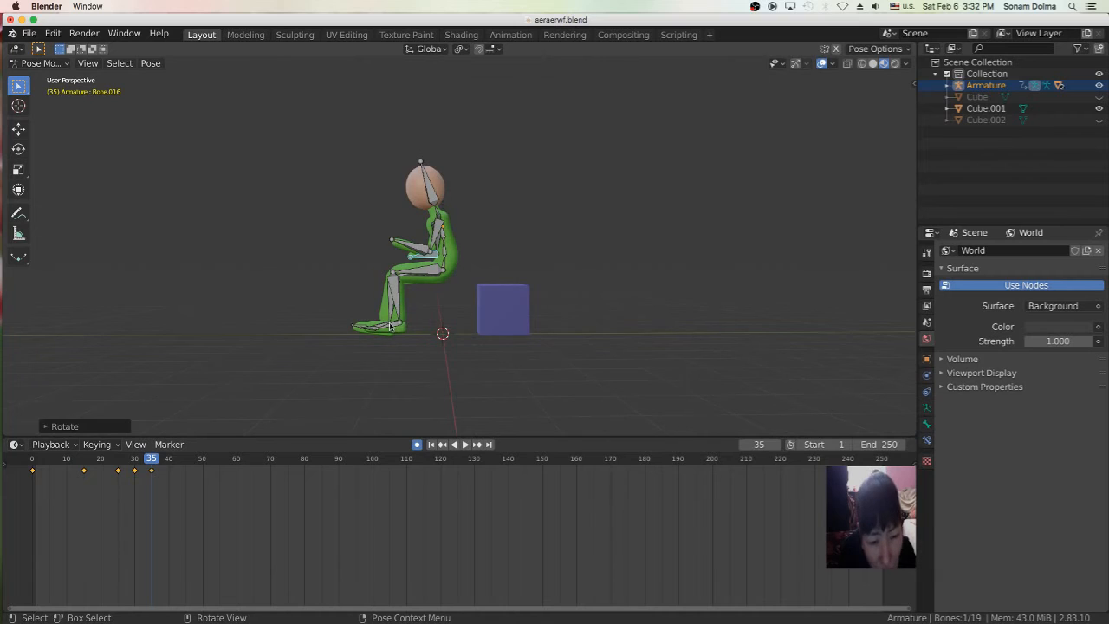
click(390, 326)
key(r)
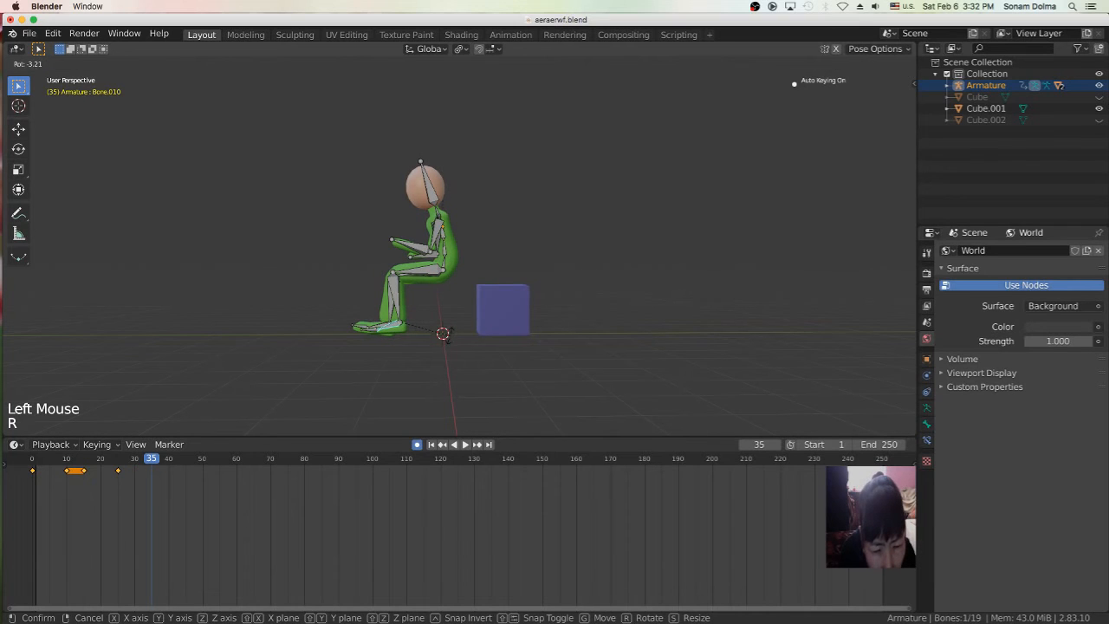
click(451, 336)
click(374, 322)
key(r)
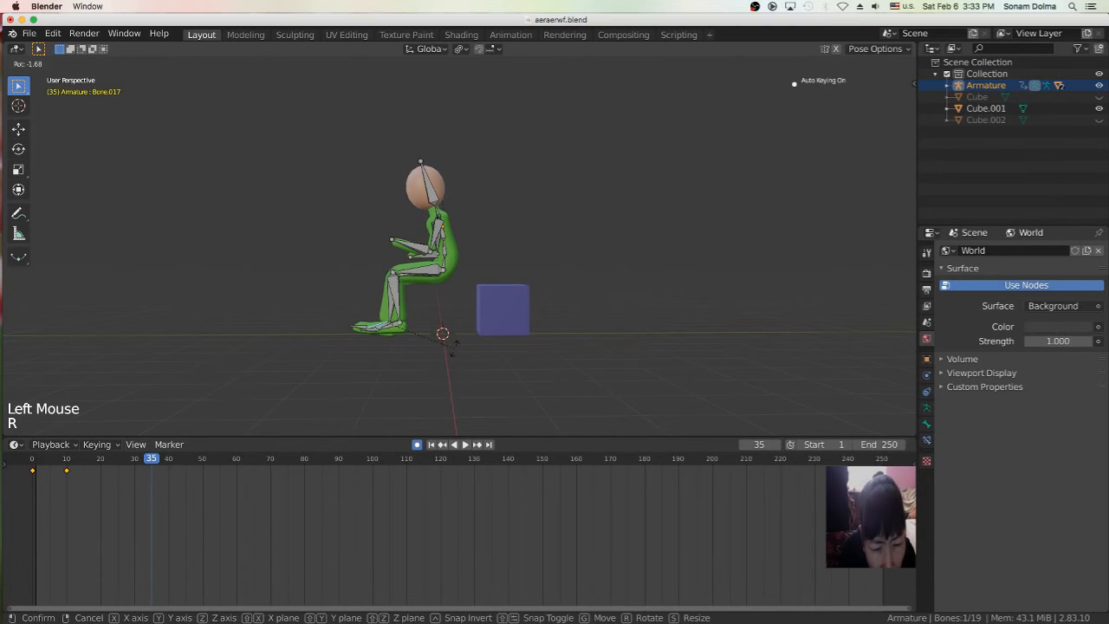
click(456, 345)
Step: Rotate the seated figure's left thigh bone at frame 35
click(415, 271)
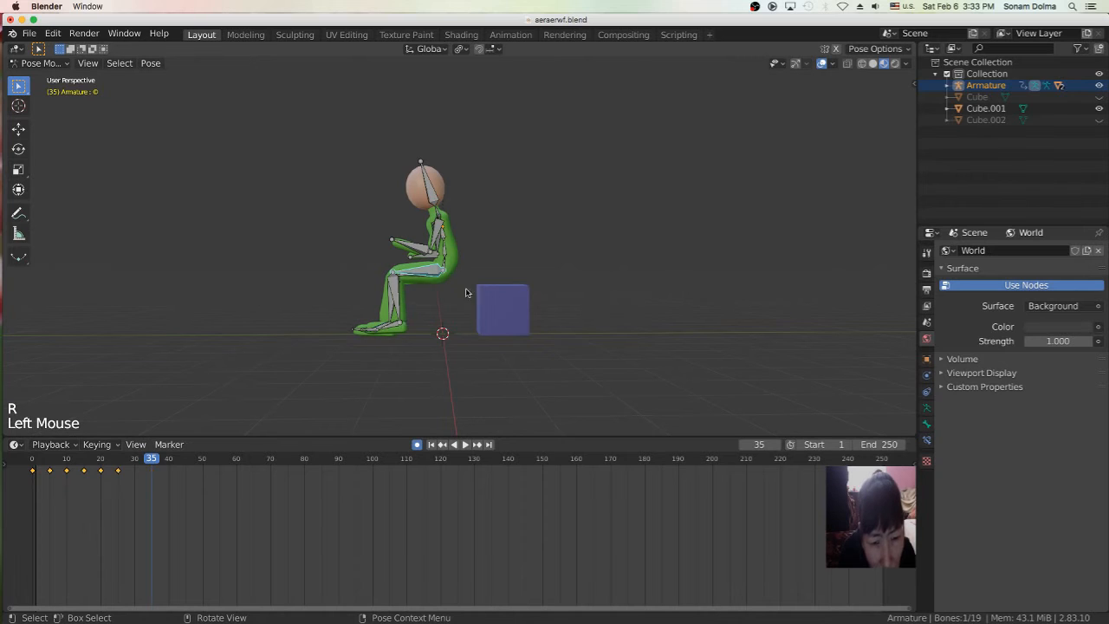
key(r)
click(485, 291)
Step: Play the animation from the first frame to review the full sitting motion
middle_drag(485, 292, 554, 340)
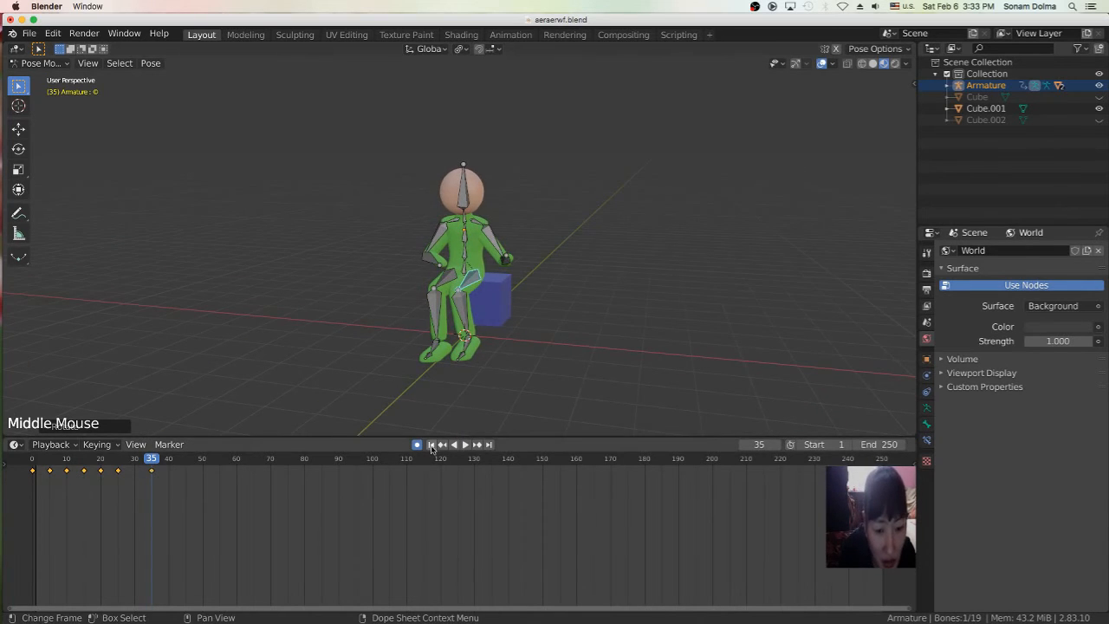
click(431, 444)
click(465, 445)
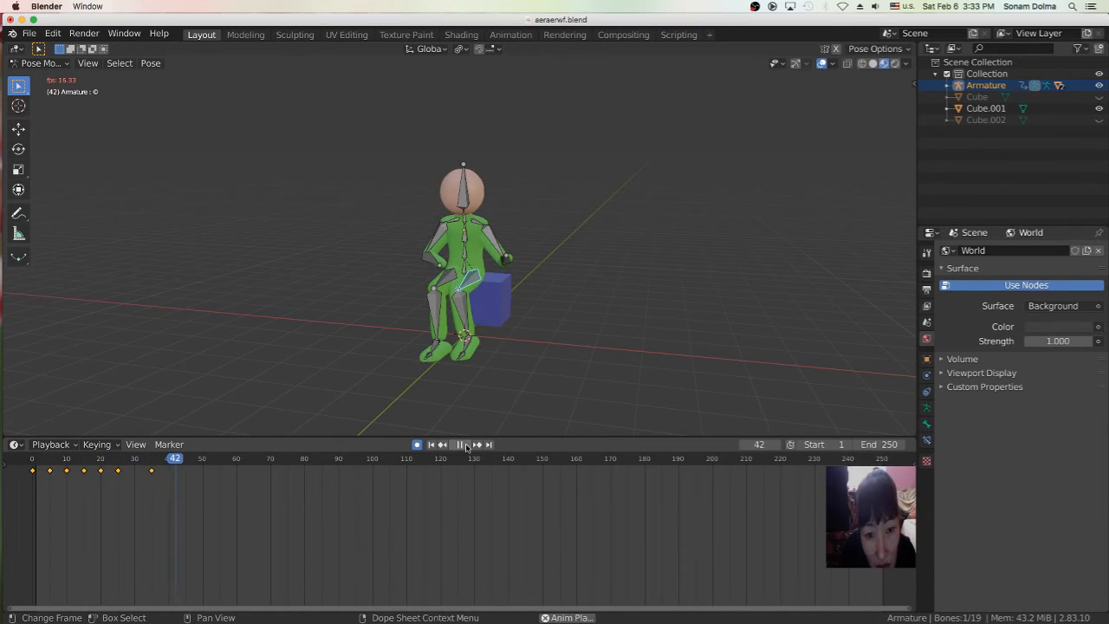
click(462, 444)
Step: At frame 1, switch to Object Mode and move the blue cube about 0.46 m closer to the figure's heels
click(432, 444)
middle_drag(528, 354, 613, 351)
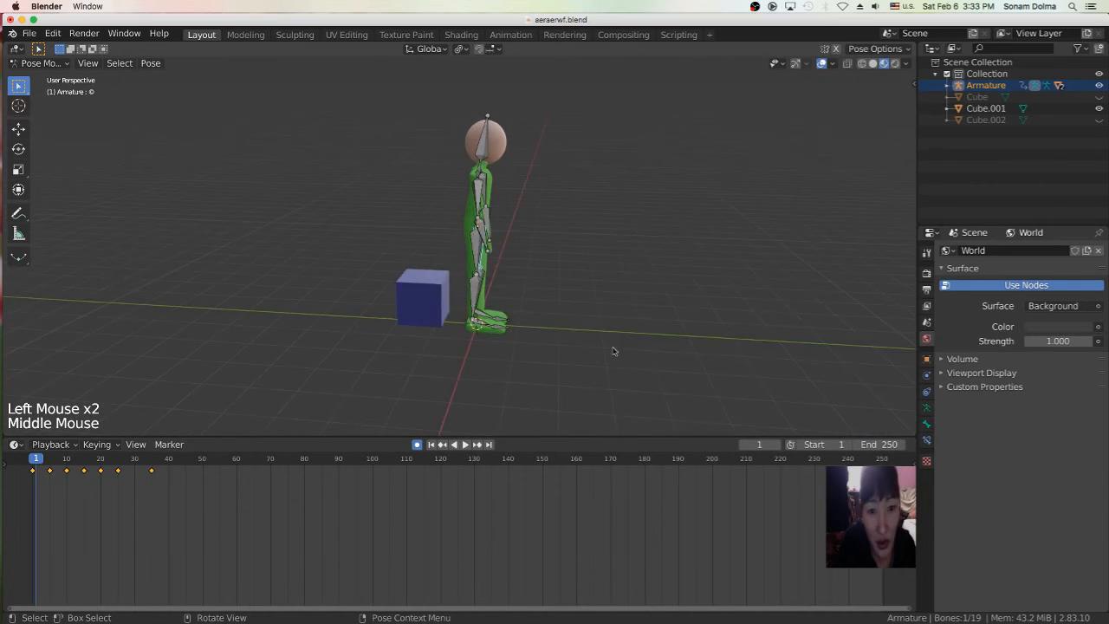
click(435, 296)
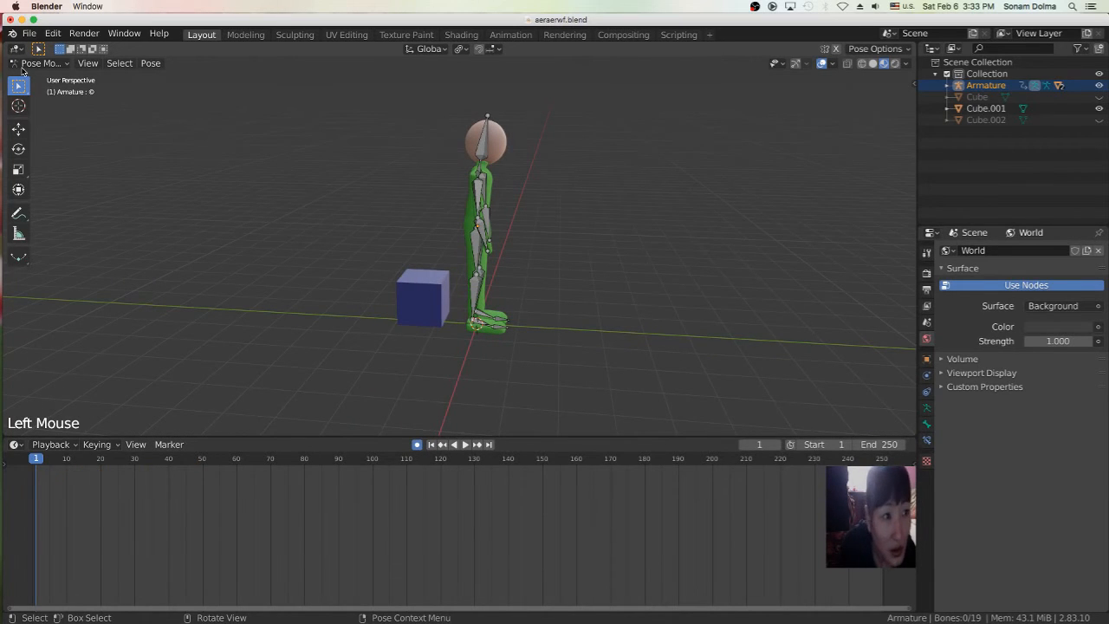
drag(23, 69, 40, 77)
middle_drag(169, 199, 500, 312)
click(500, 312)
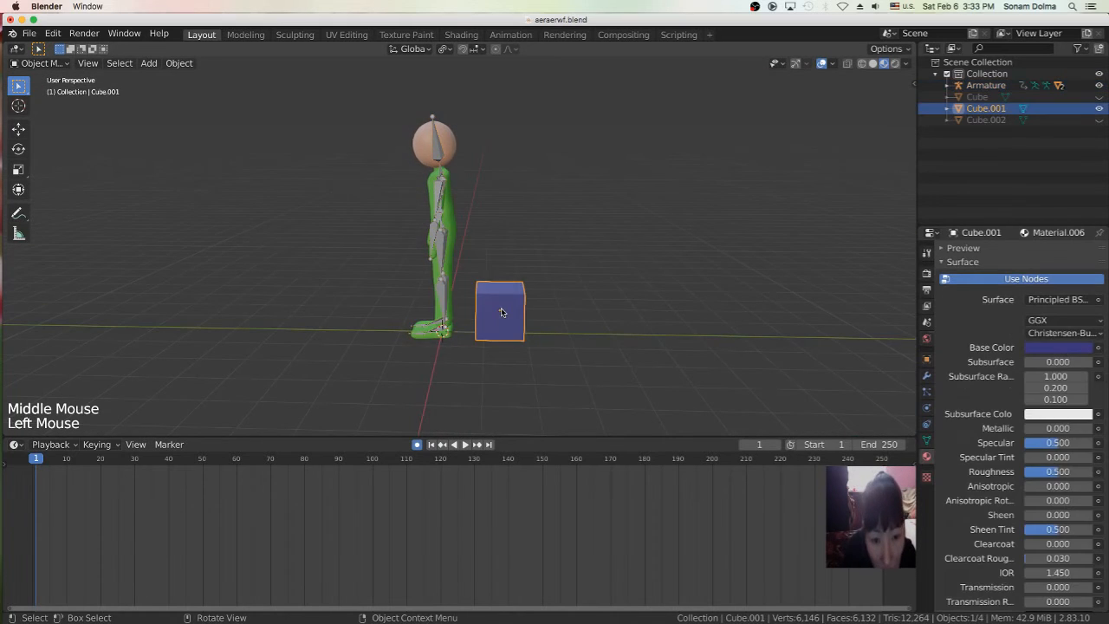
key(g)
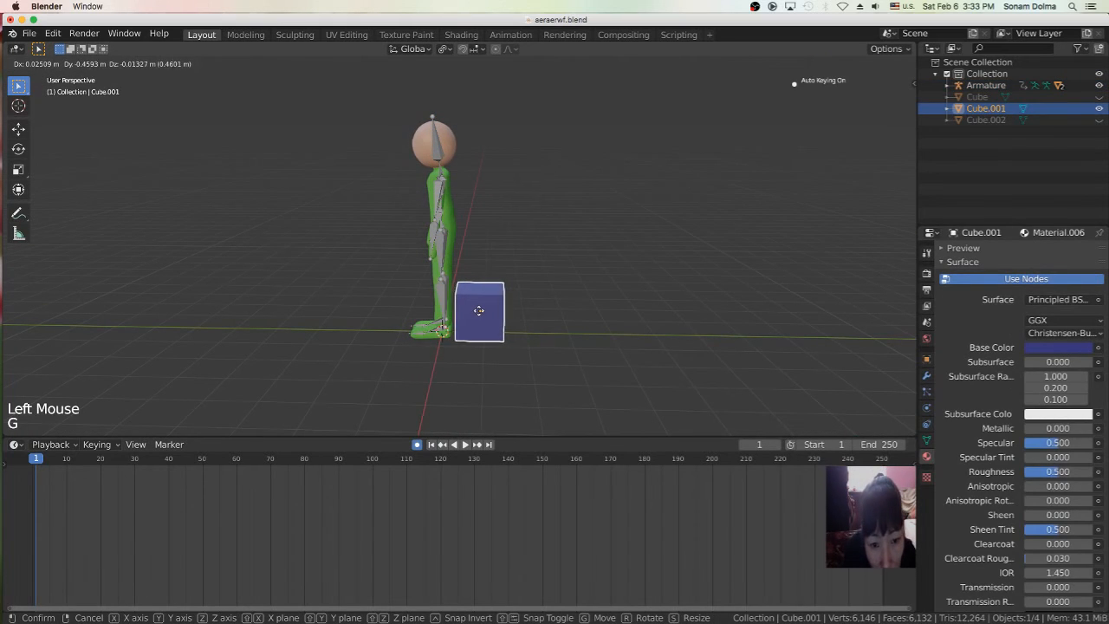
click(478, 310)
Step: Play the animation to frame 25 and move the cube about 0.94 m so it sits under the seated figure
middle_drag(474, 314, 471, 346)
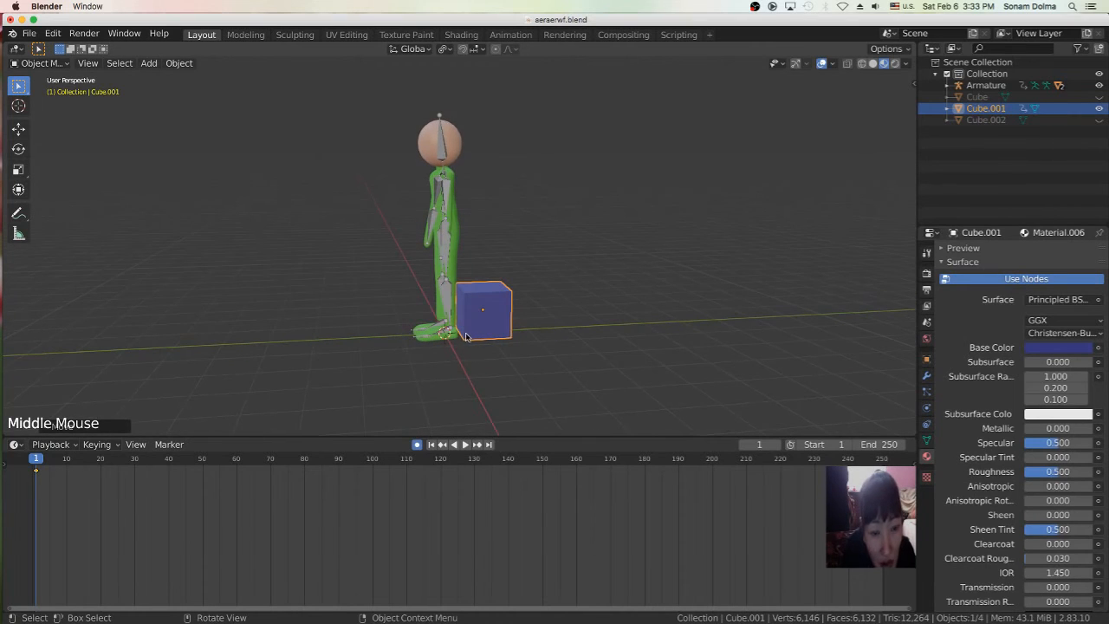
click(464, 444)
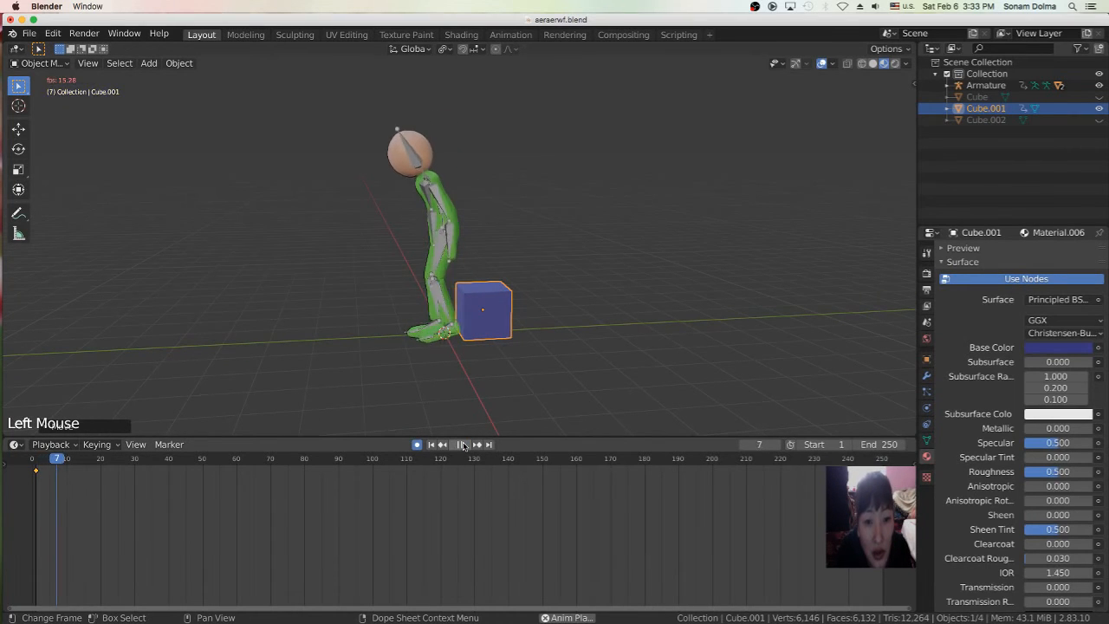
click(464, 445)
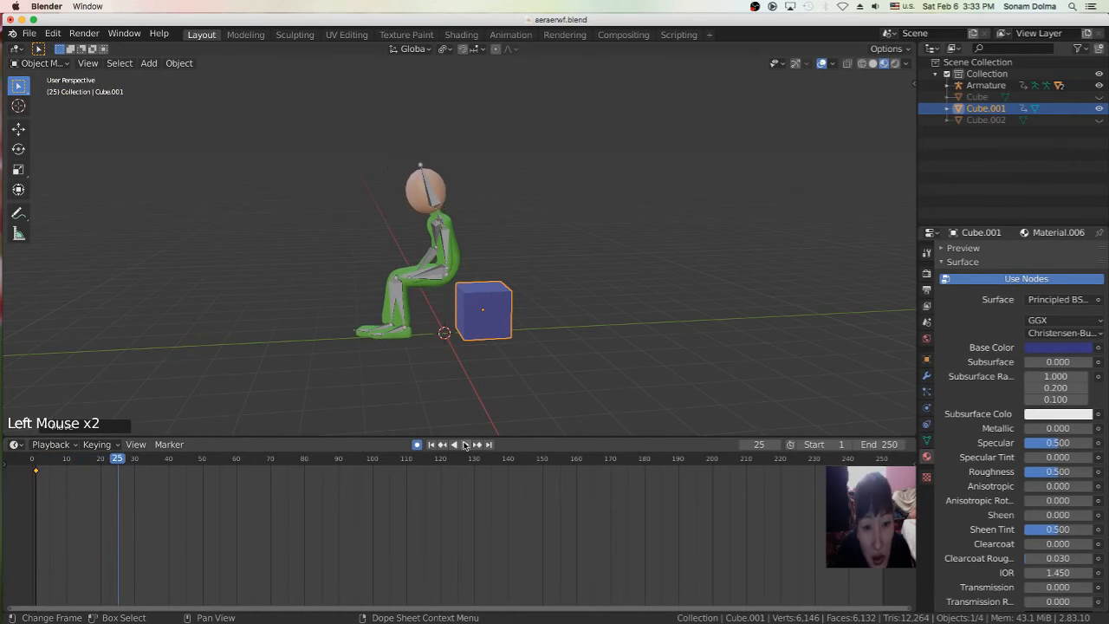
click(502, 317)
key(g)
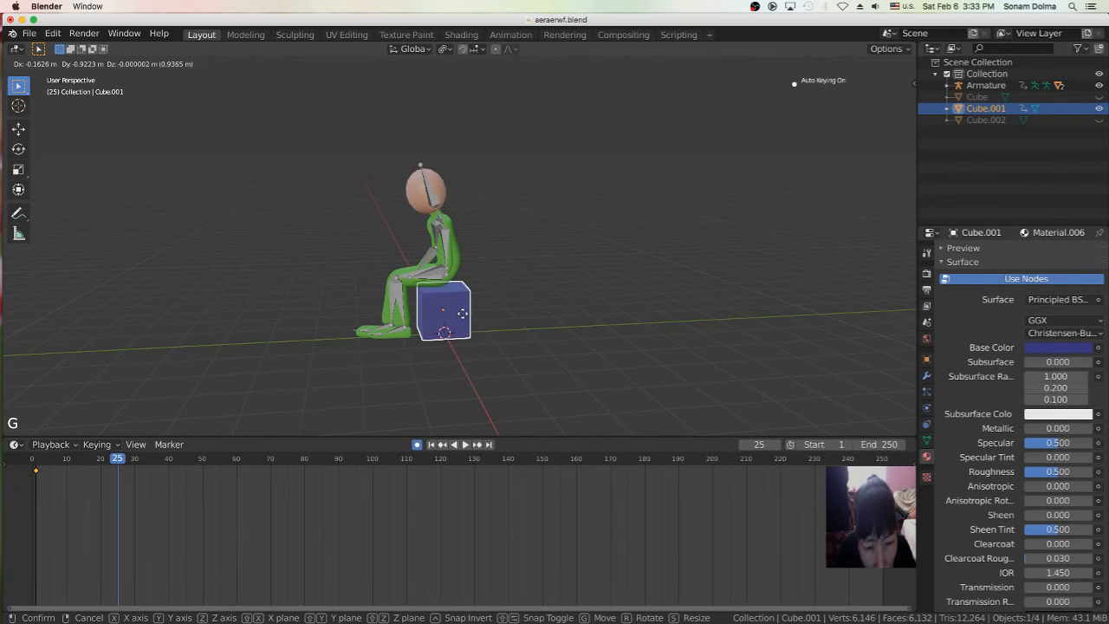
click(463, 317)
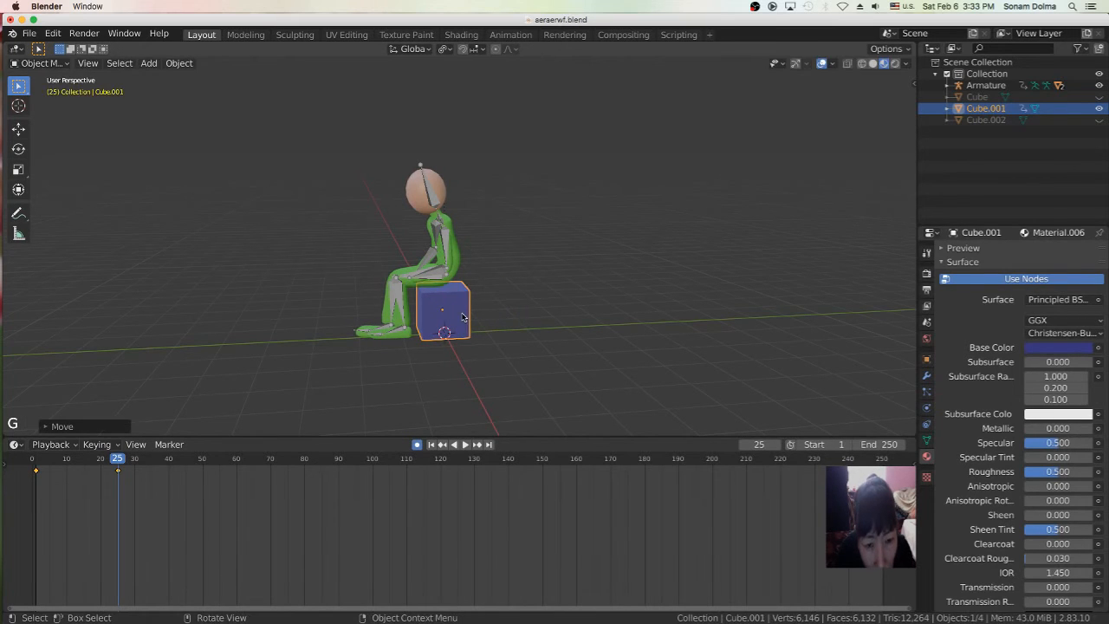
Step: Play the animation from the first frame to check how the cube moves under the figure
click(431, 444)
click(463, 444)
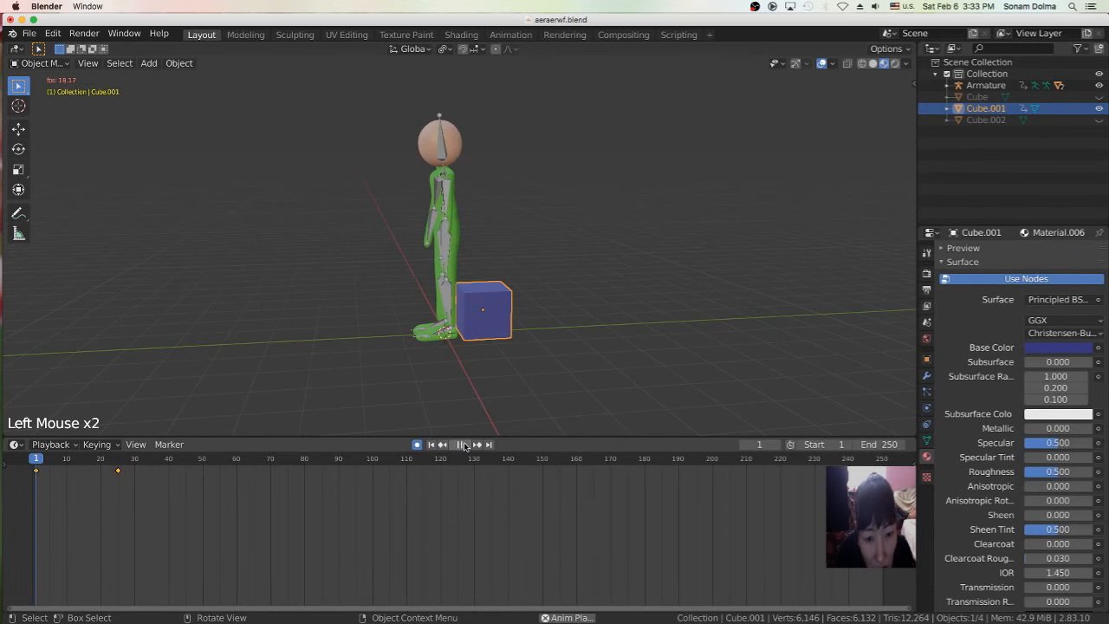
click(461, 444)
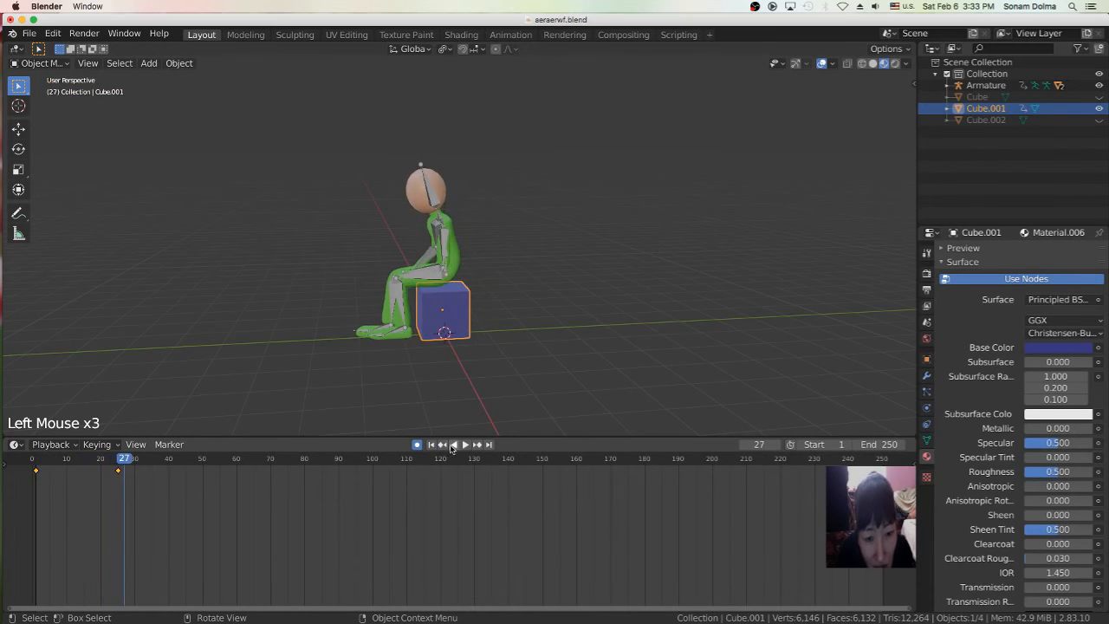
Step: Return to frame 1 and delete the cube's keyframes, keeping the cube selected
click(431, 444)
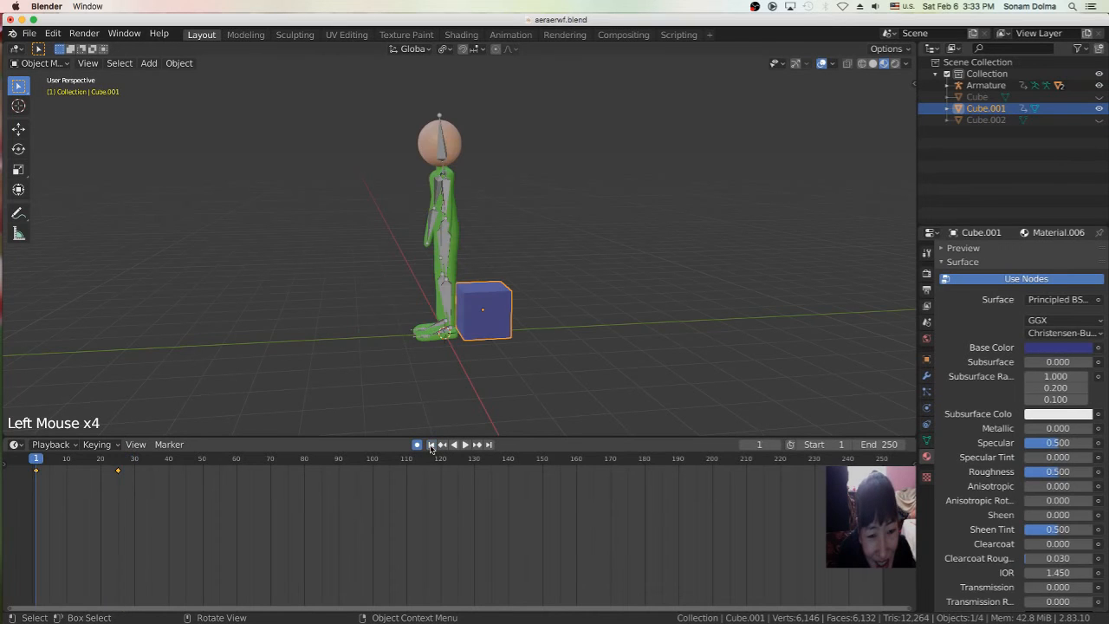
key(x)
click(119, 475)
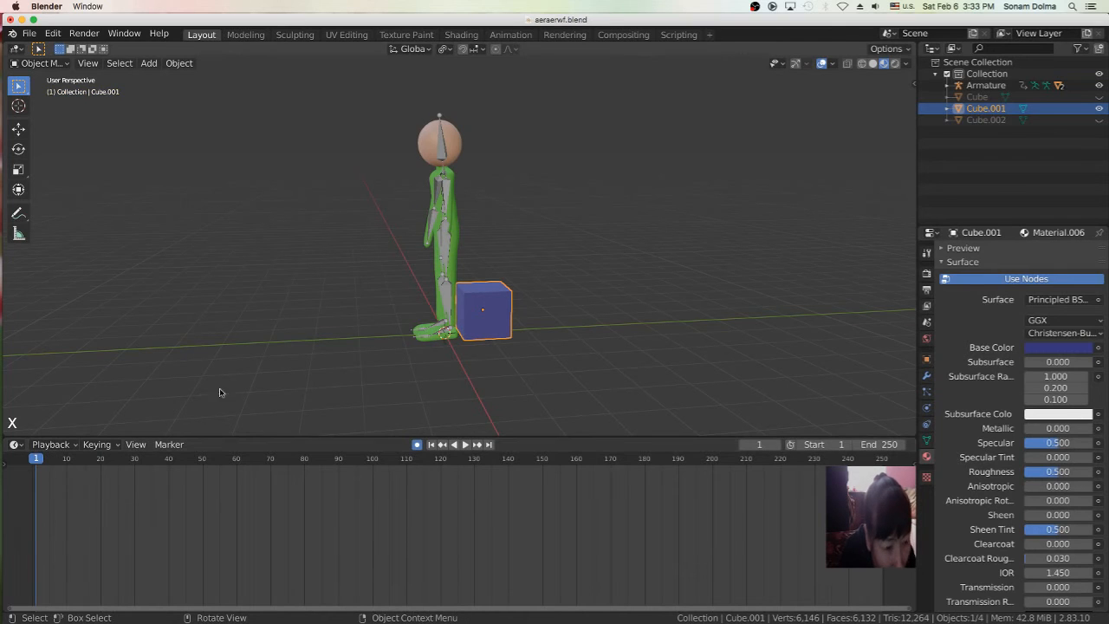
click(478, 317)
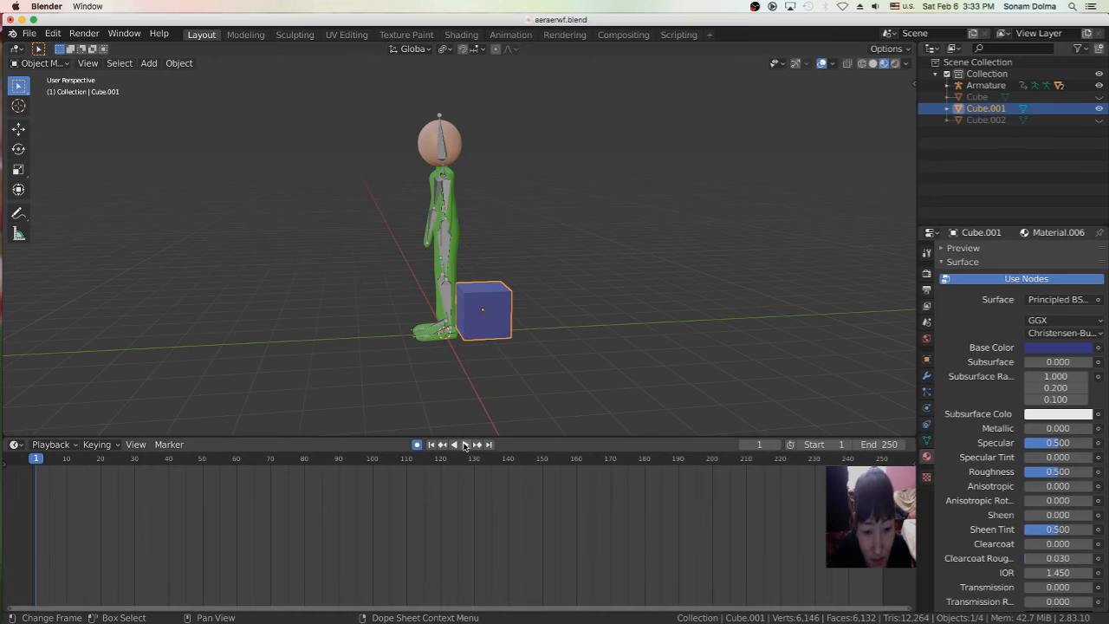
Step: Replay the sitting animation from frame 1 to compare the figure's seated position with the stationary cube
click(464, 444)
click(464, 444)
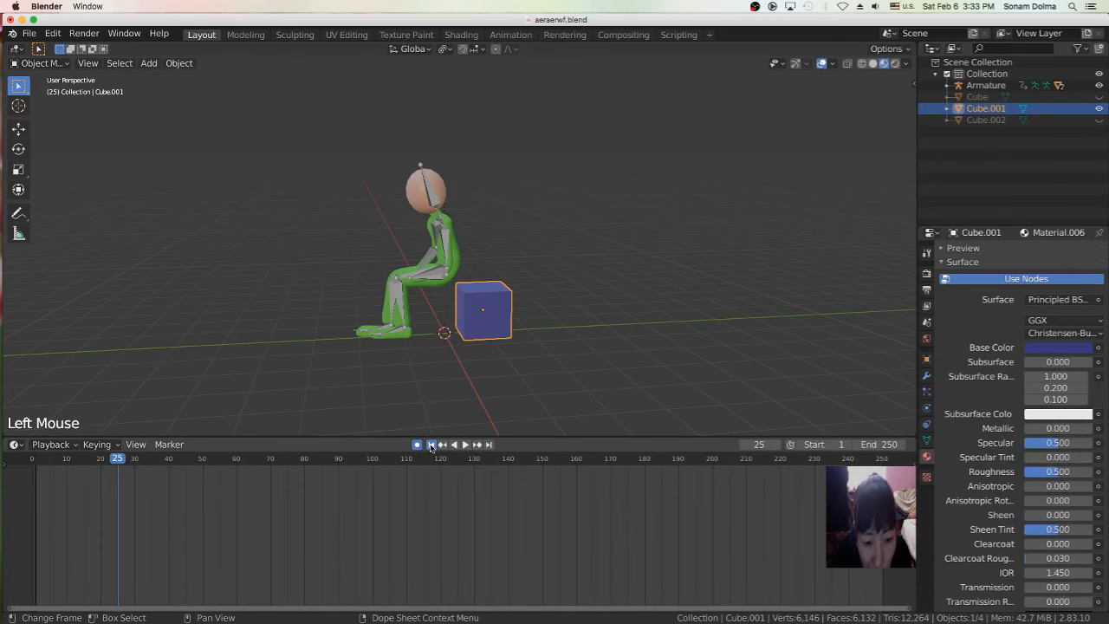
click(430, 444)
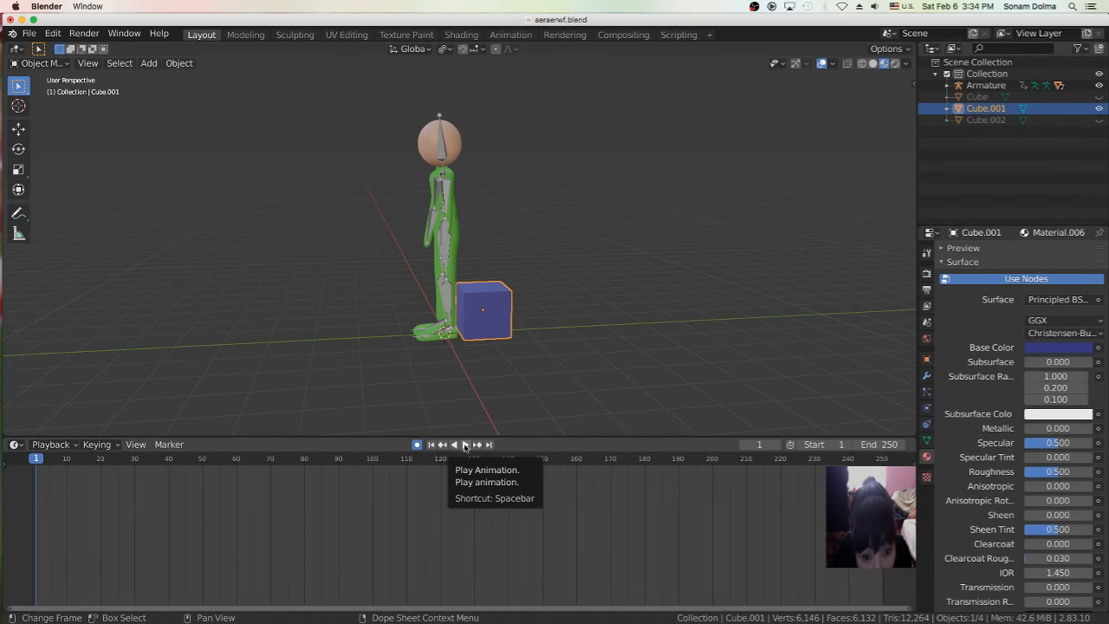
click(464, 444)
click(465, 444)
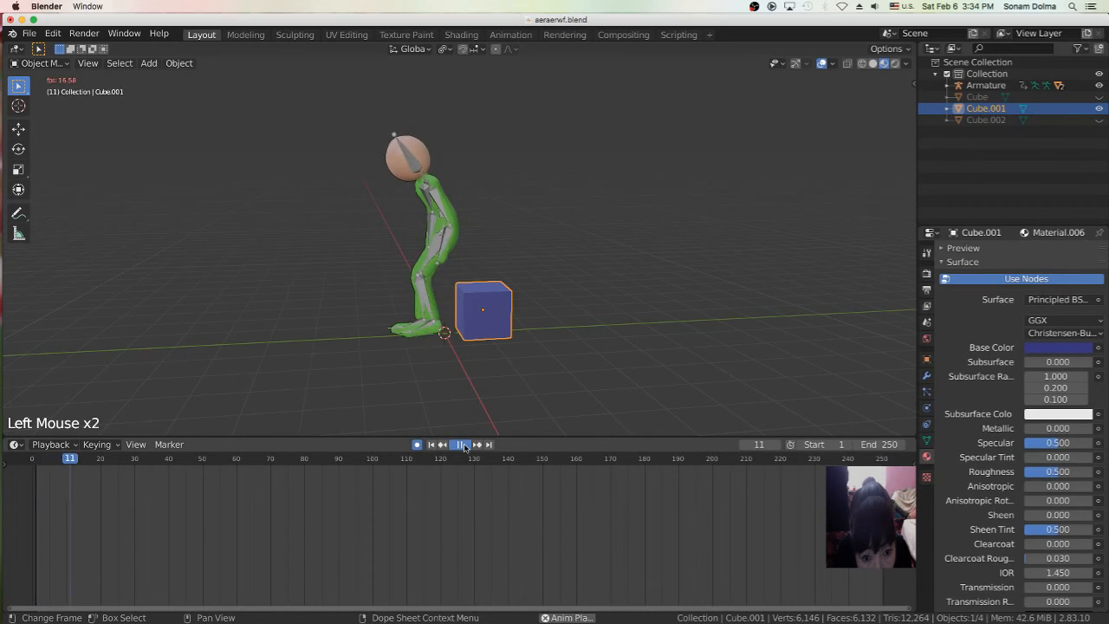
click(464, 445)
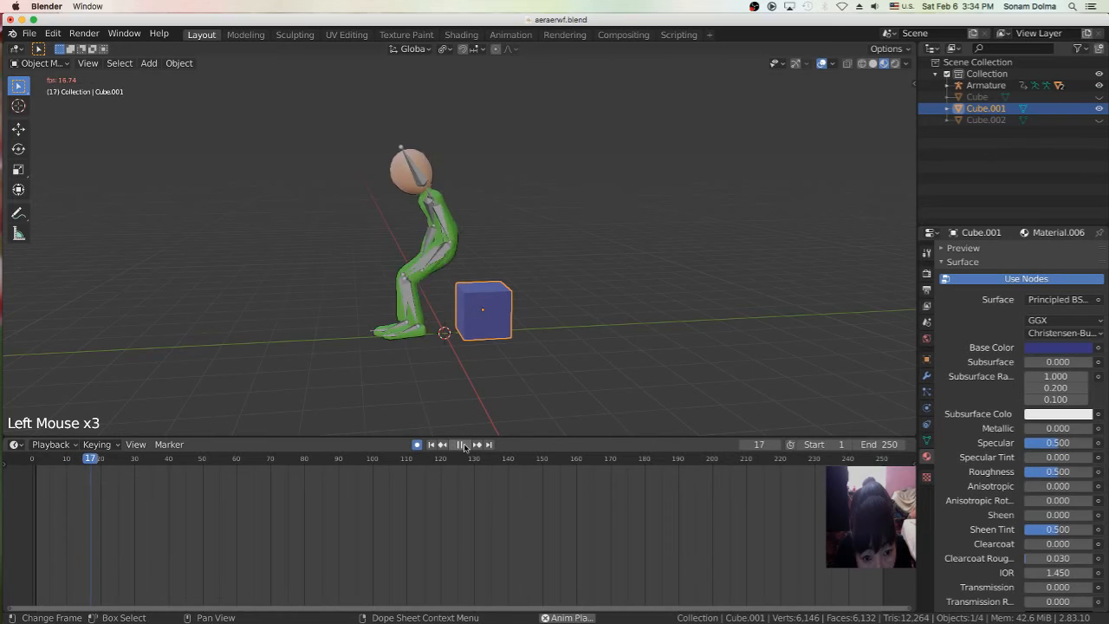
click(464, 445)
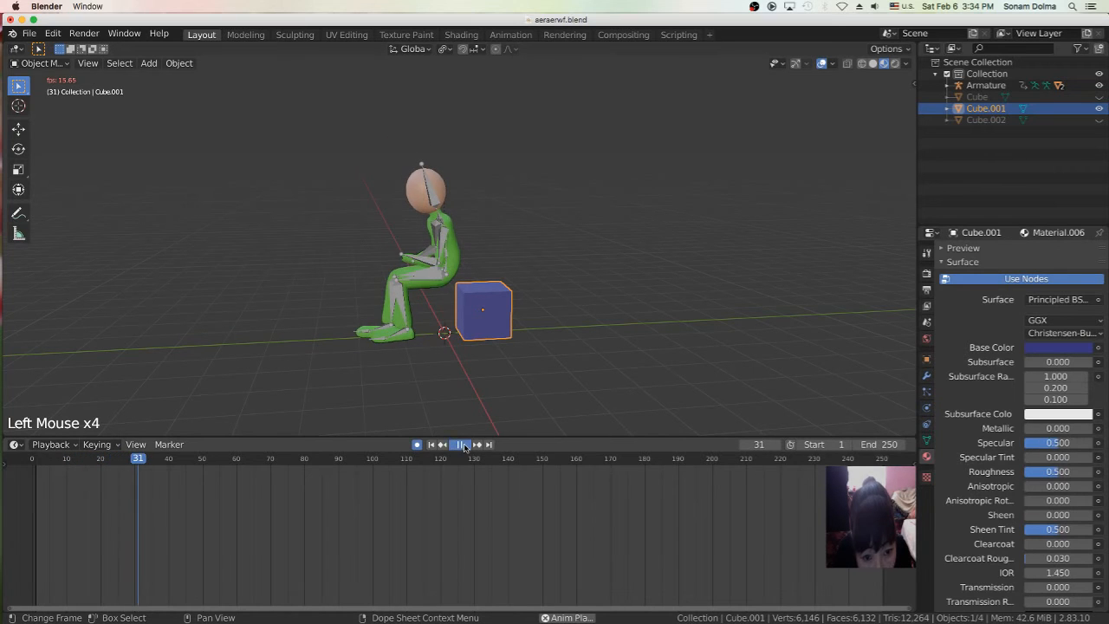
Step: Switch the armature to Pose Mode, go back to frame 1 and select all of its bones
click(409, 282)
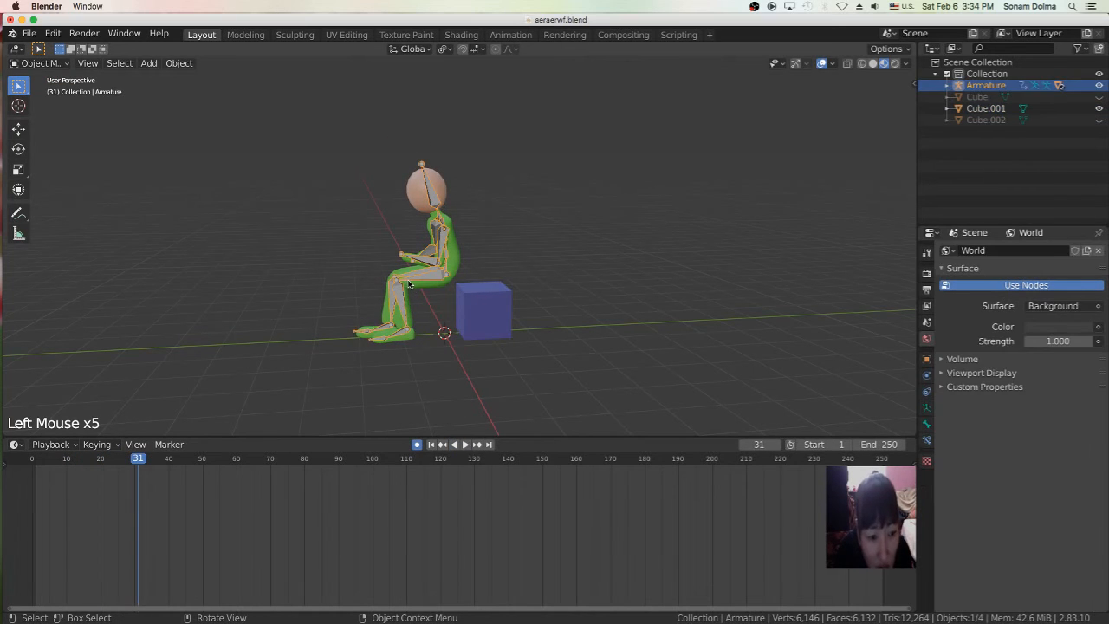
click(39, 64)
click(55, 104)
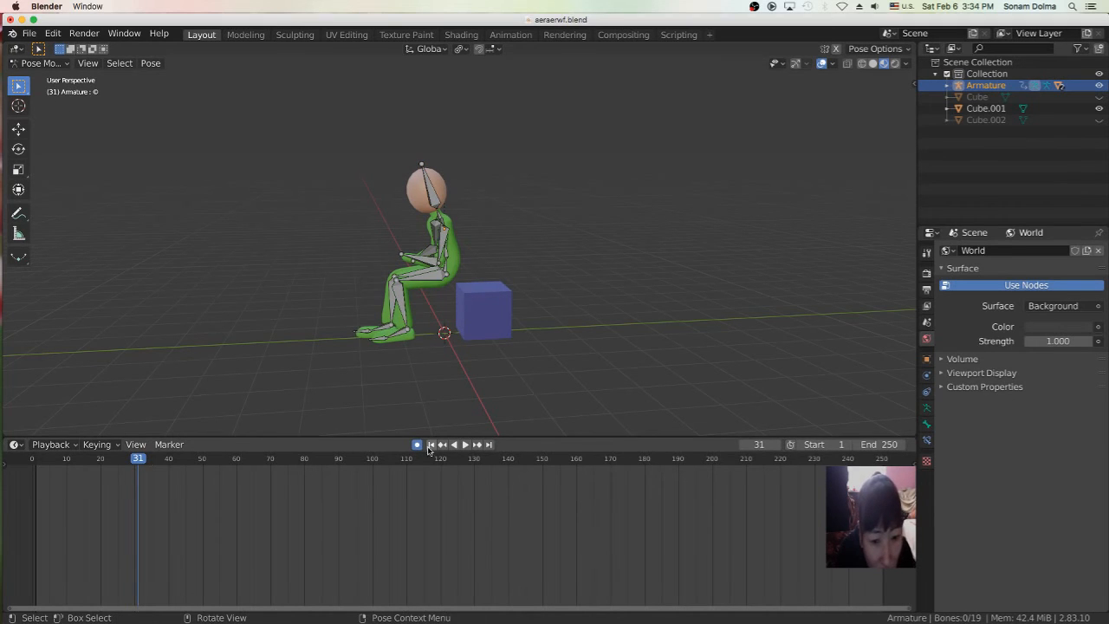
click(430, 444)
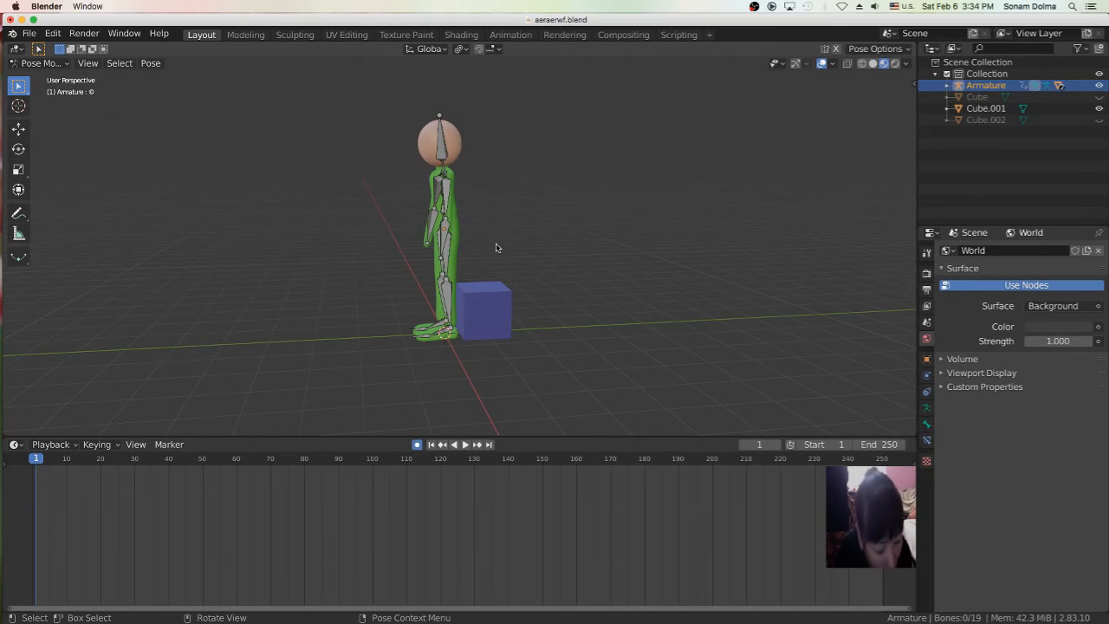
key(a)
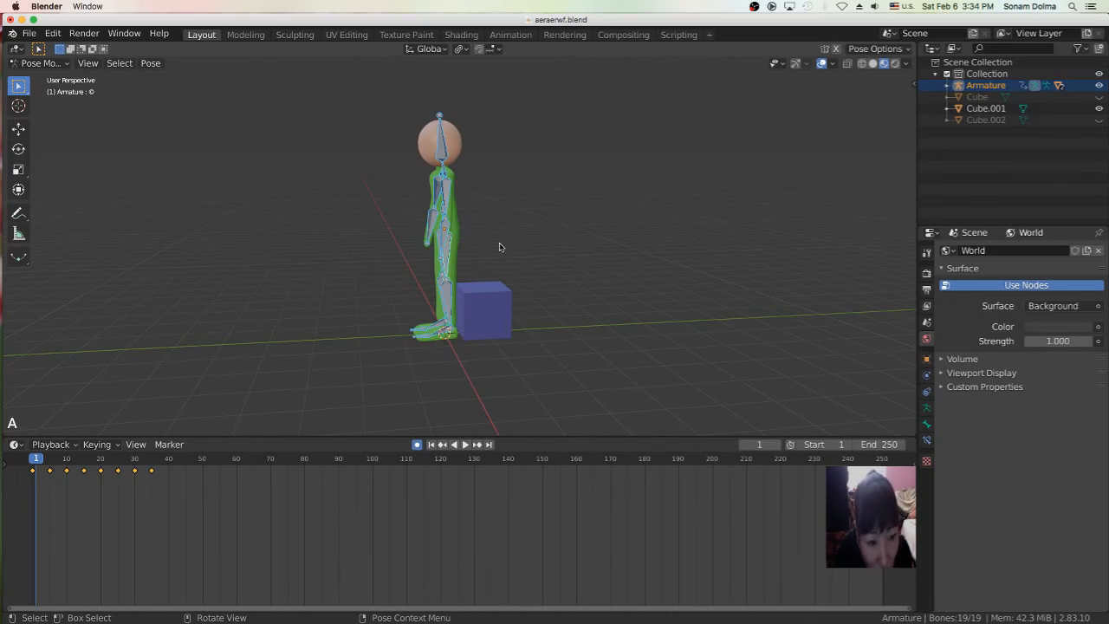
Step: At frame 10, move all the bones along global Y to bring the crouching figure's feet back toward the cube
right_click(51, 473)
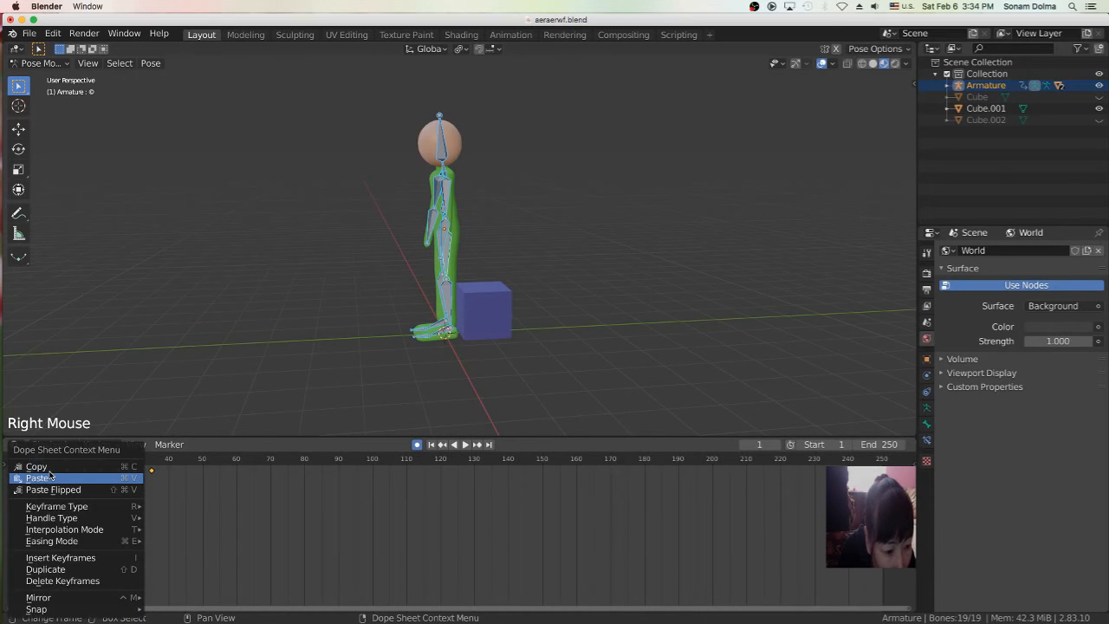
click(50, 472)
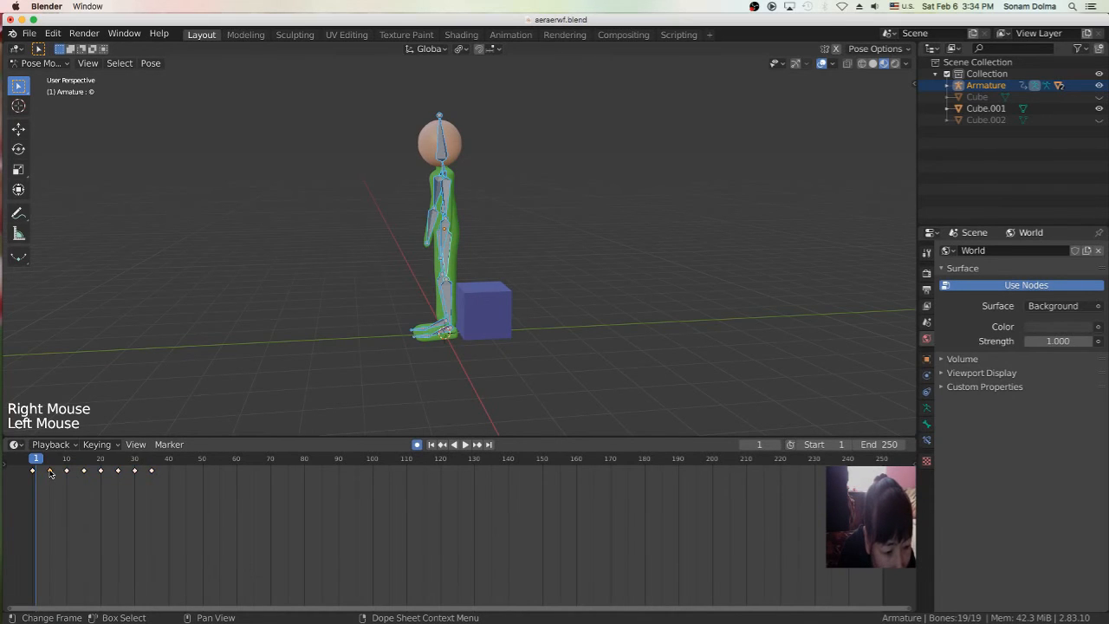
drag(38, 459, 66, 459)
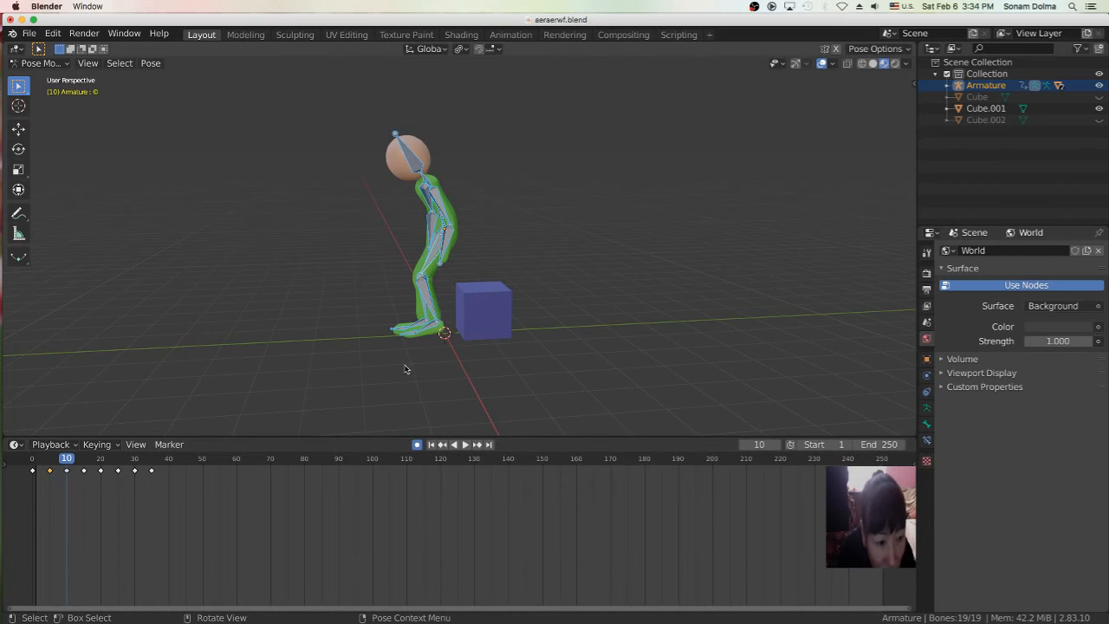
click(68, 459)
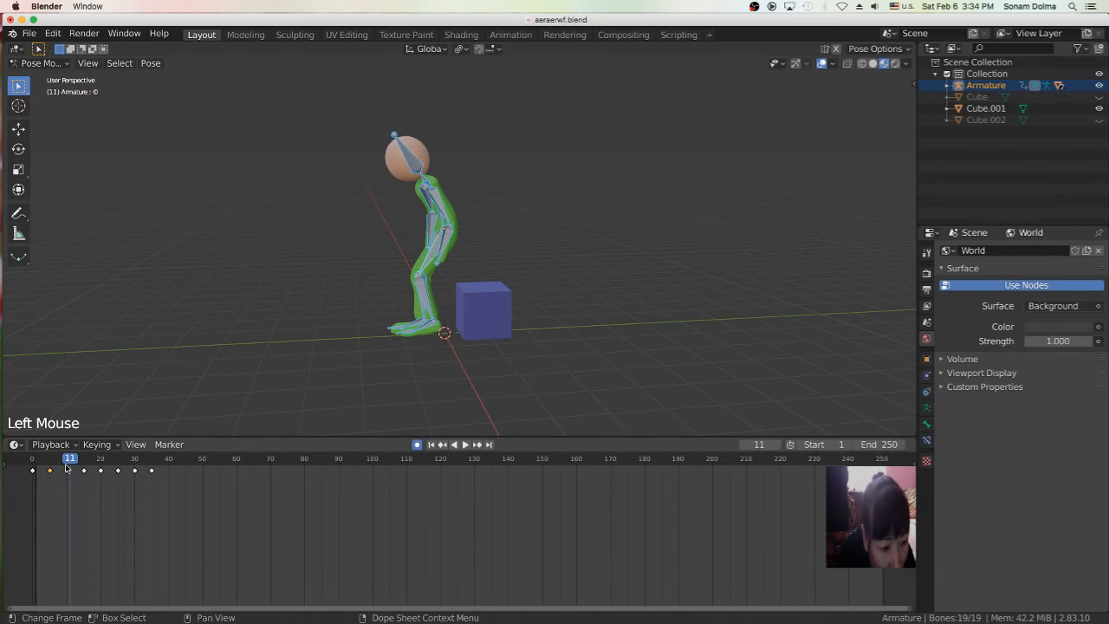
drag(70, 459, 67, 460)
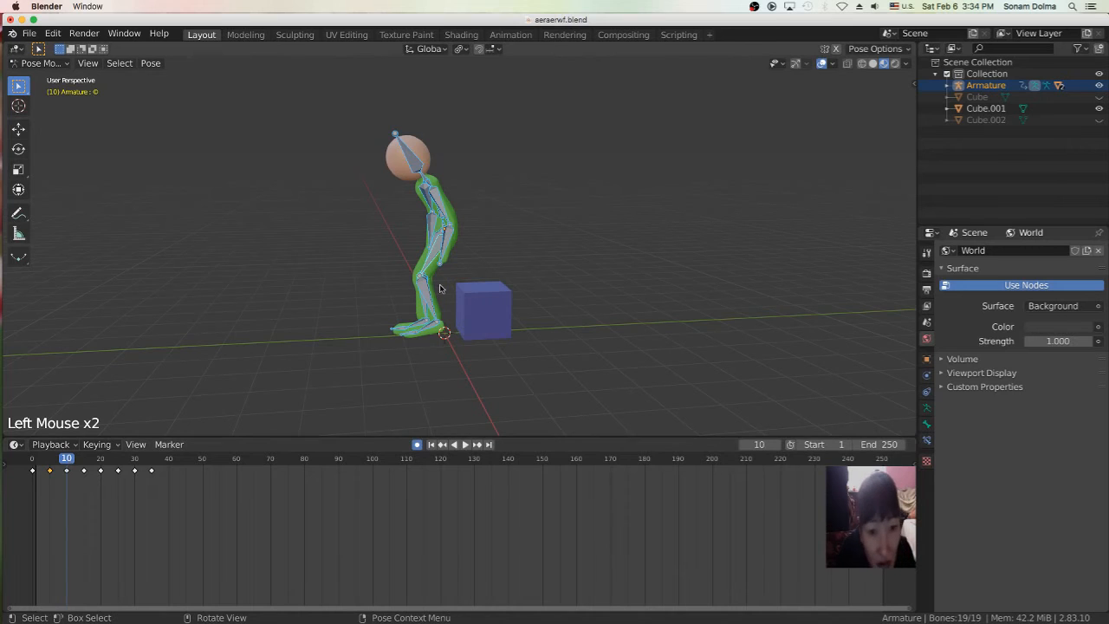
key(g)
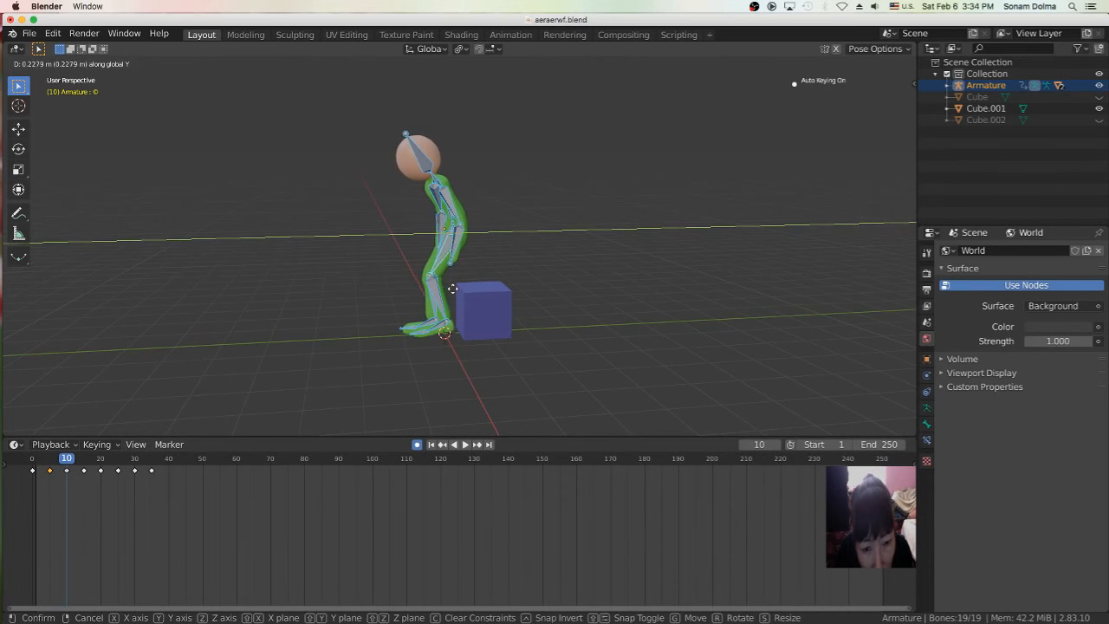
click(452, 292)
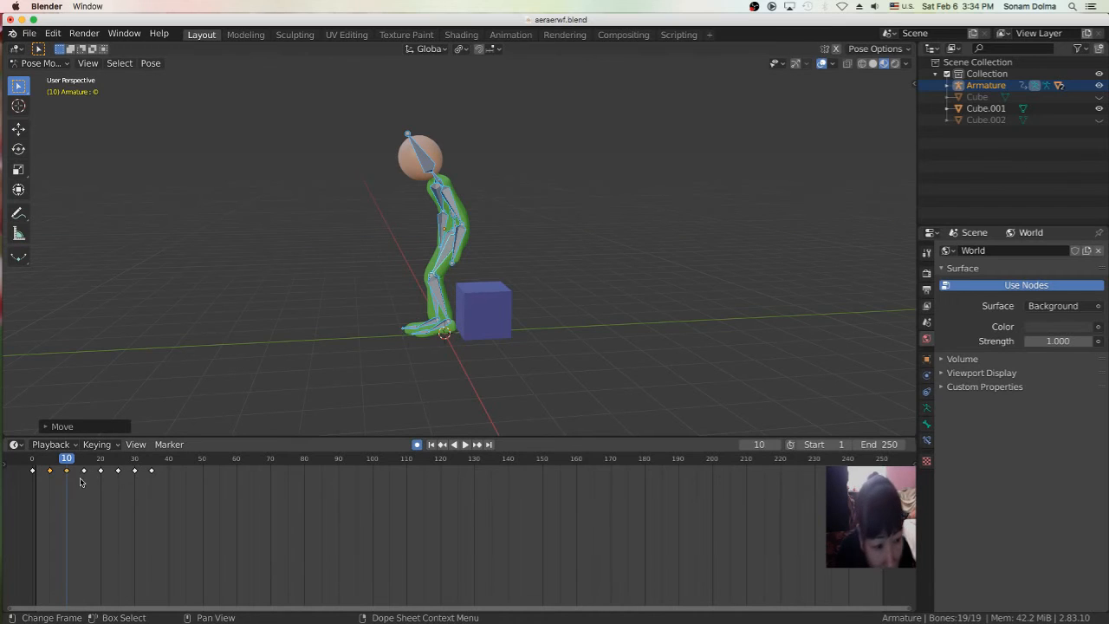
Step: At frame 15, move all the bones along global Y until the figure's heels sit just in front of the cube
drag(71, 463, 84, 460)
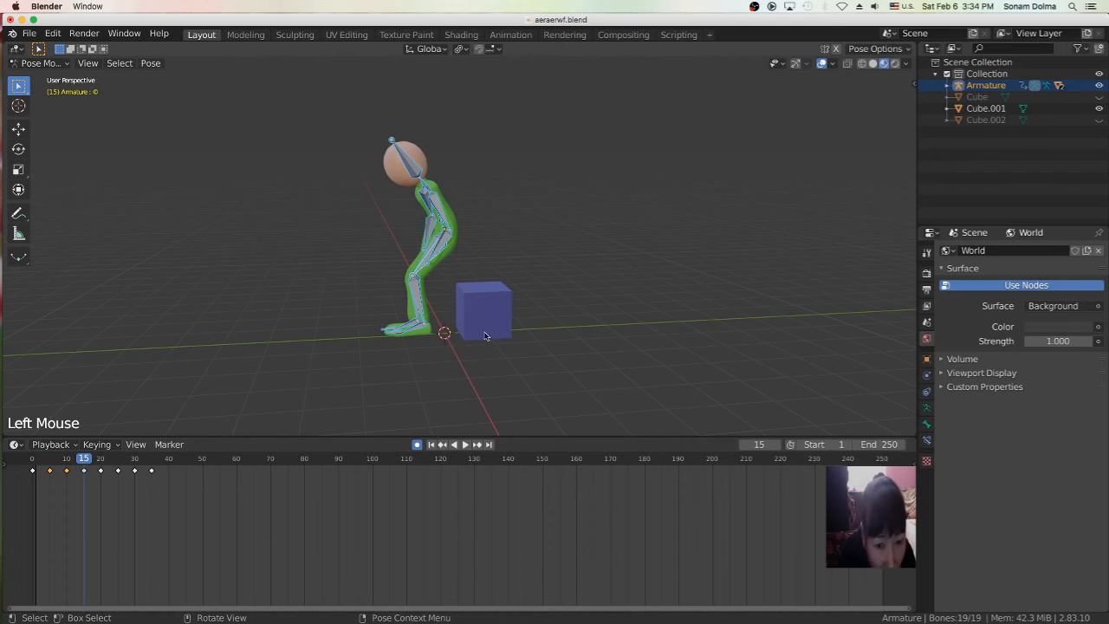
key(g)
key(y)
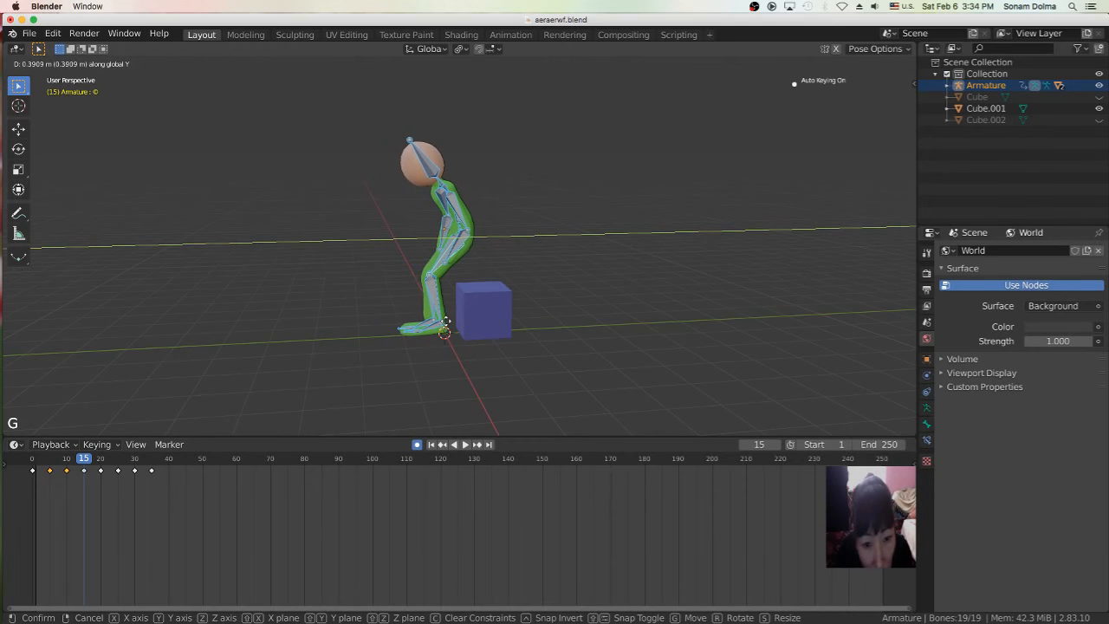
click(449, 322)
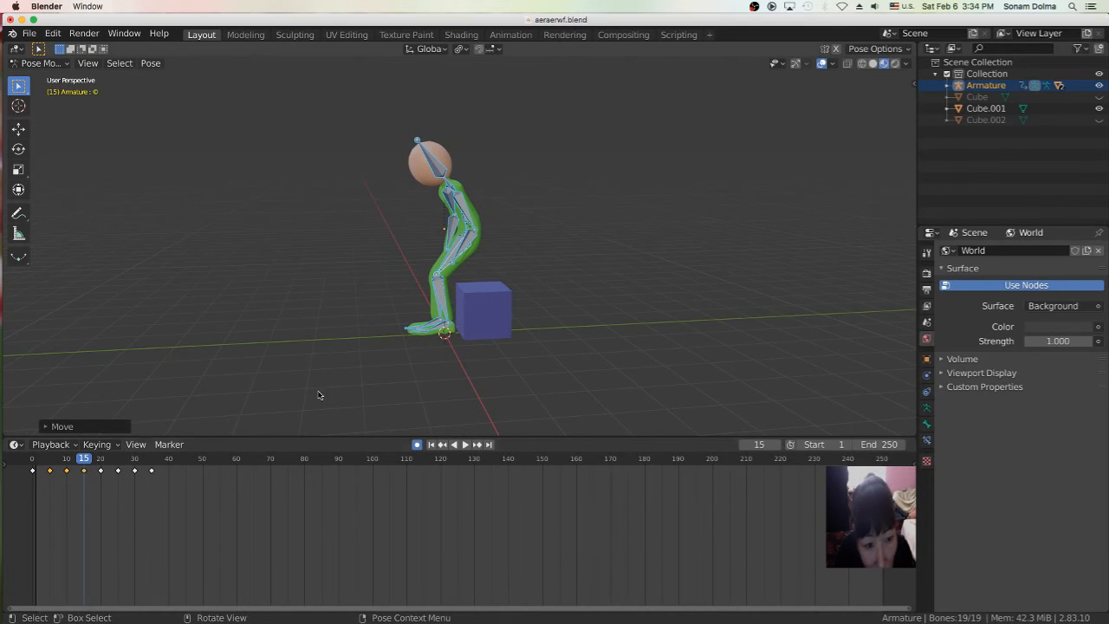
Step: At frame 20, move all the bones about 0.8 m along global Y so the figure lowers over the cube
click(102, 471)
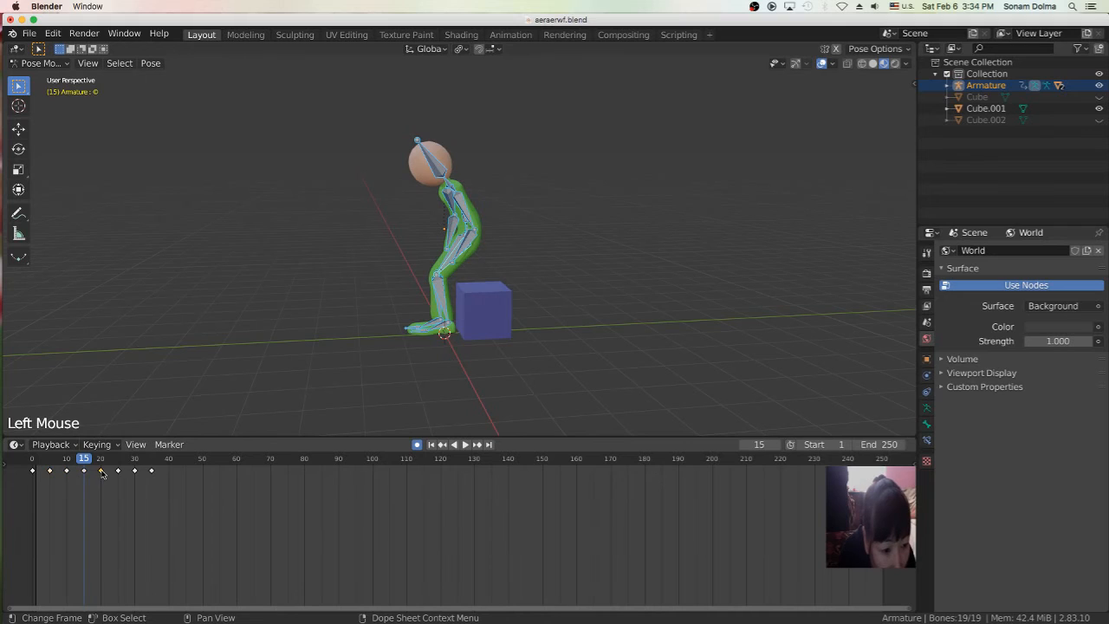
drag(84, 460, 101, 459)
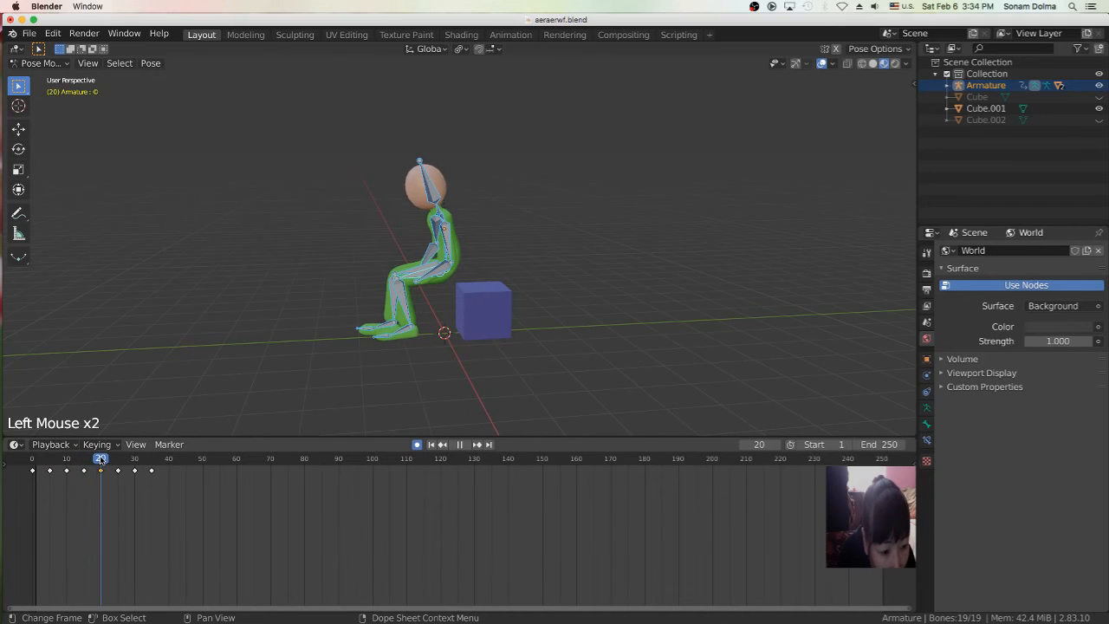
key(g)
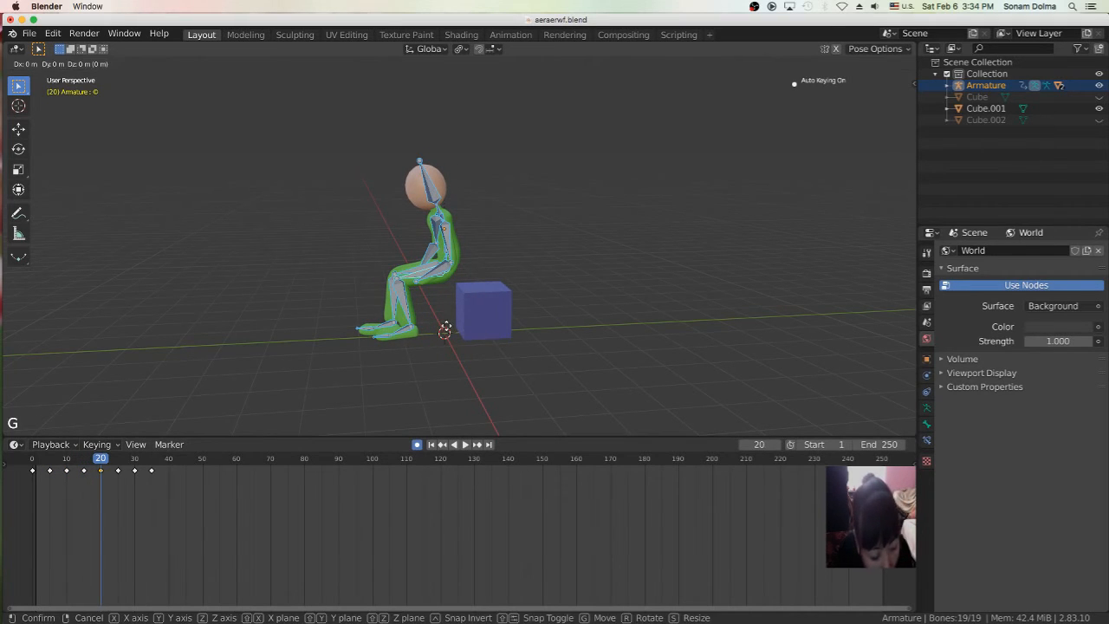
key(y)
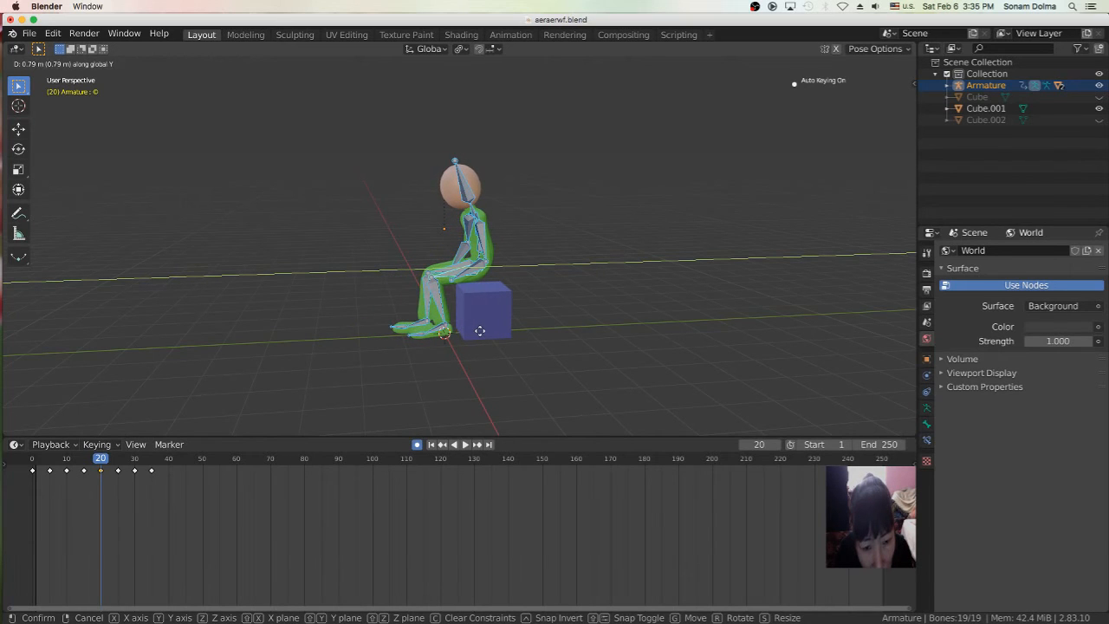
click(478, 330)
Step: At frame 25, move all the bones about 0.94 m along global Y to seat the figure on the cube
drag(110, 465, 117, 459)
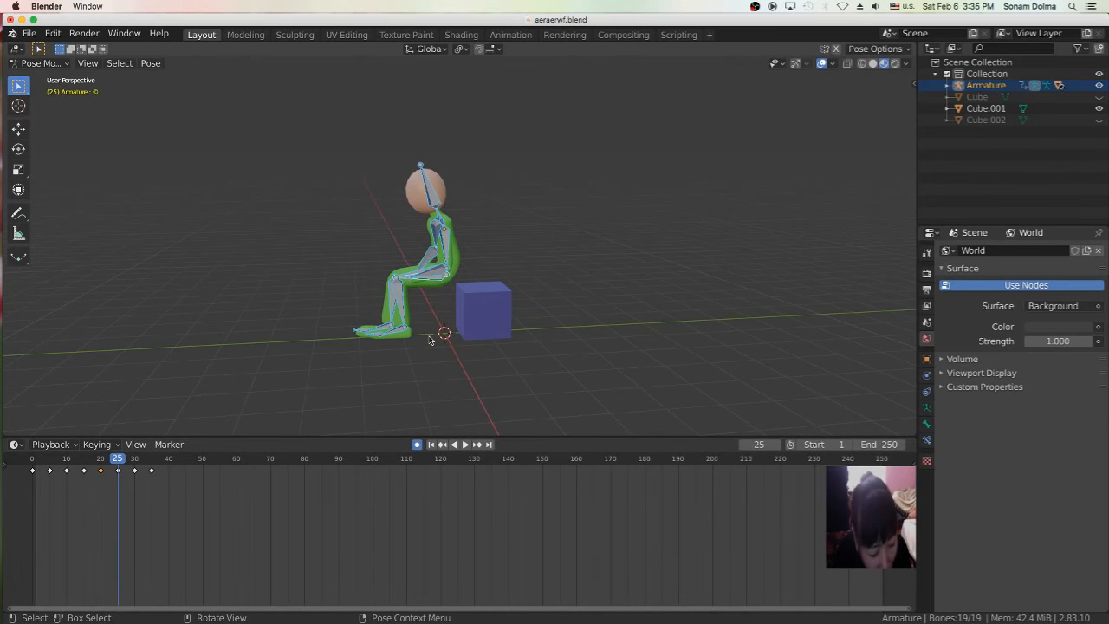
key(g)
key(y)
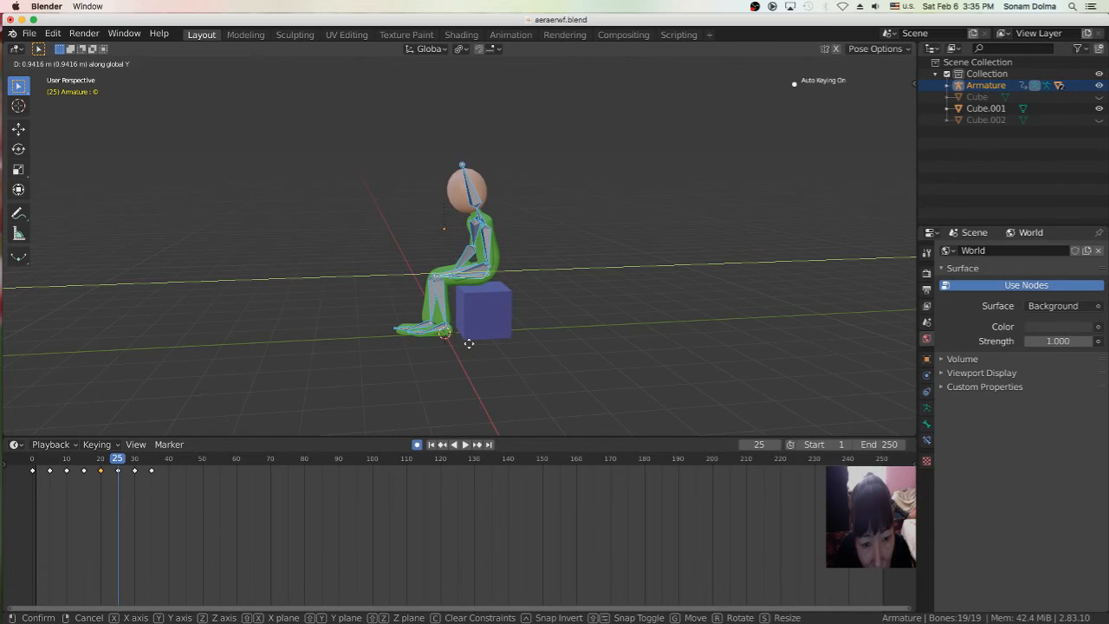
click(468, 343)
Step: Check the seated pose at frames 30 and 35, and replay the animation from the start to inspect it from the front
drag(119, 461, 135, 467)
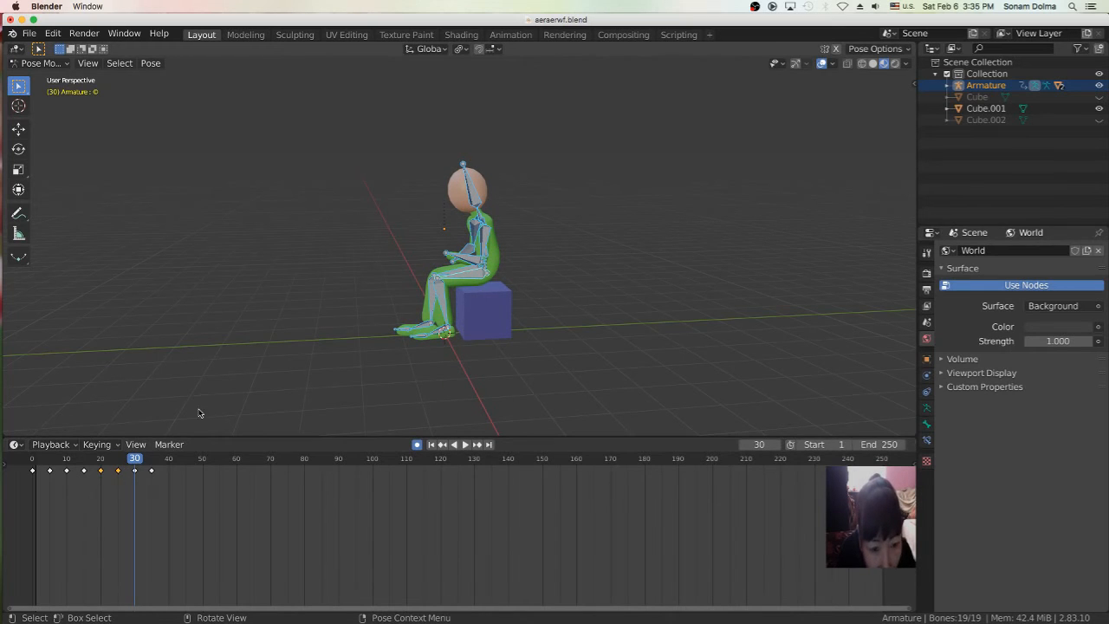
click(138, 461)
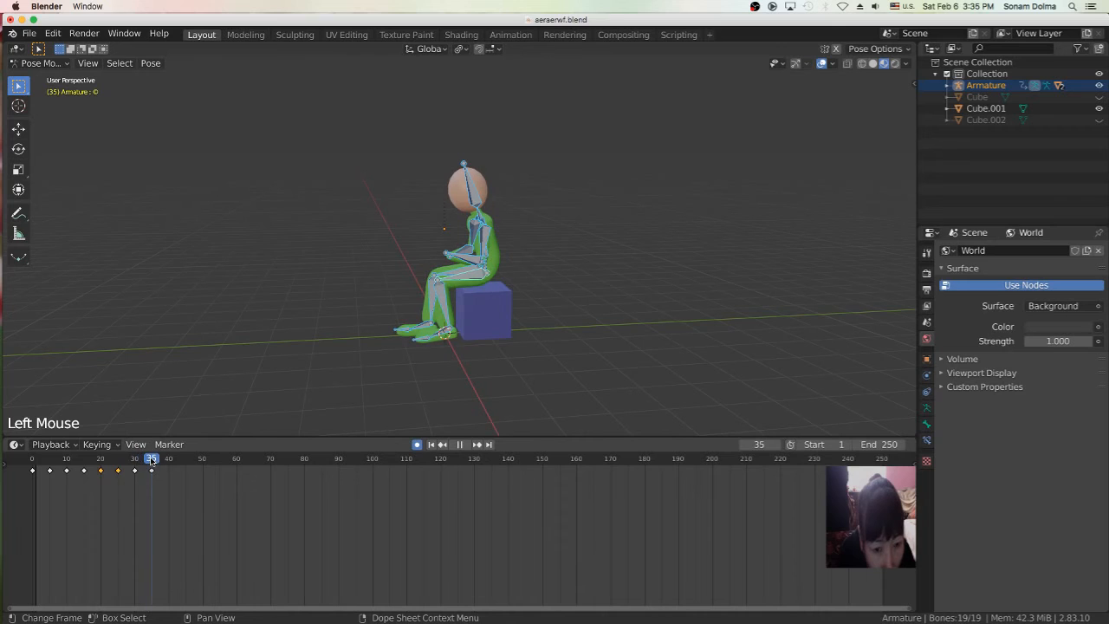
drag(154, 460, 27, 476)
click(464, 443)
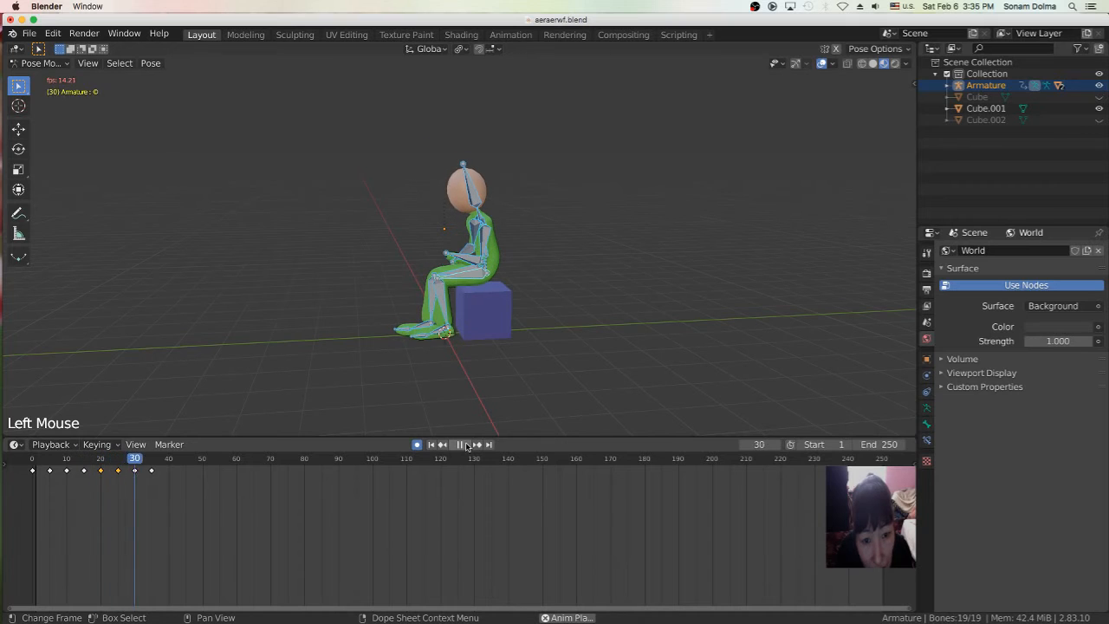
scroll(467, 348, down, 1)
middle_drag(467, 348, 549, 349)
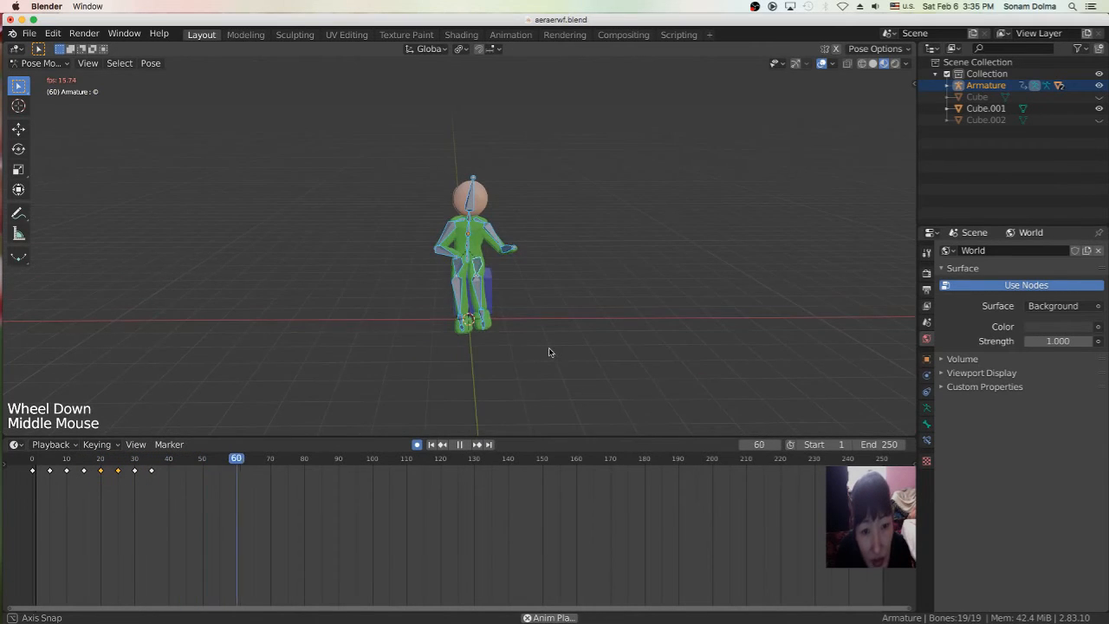
scroll(549, 349, up, 3)
click(461, 444)
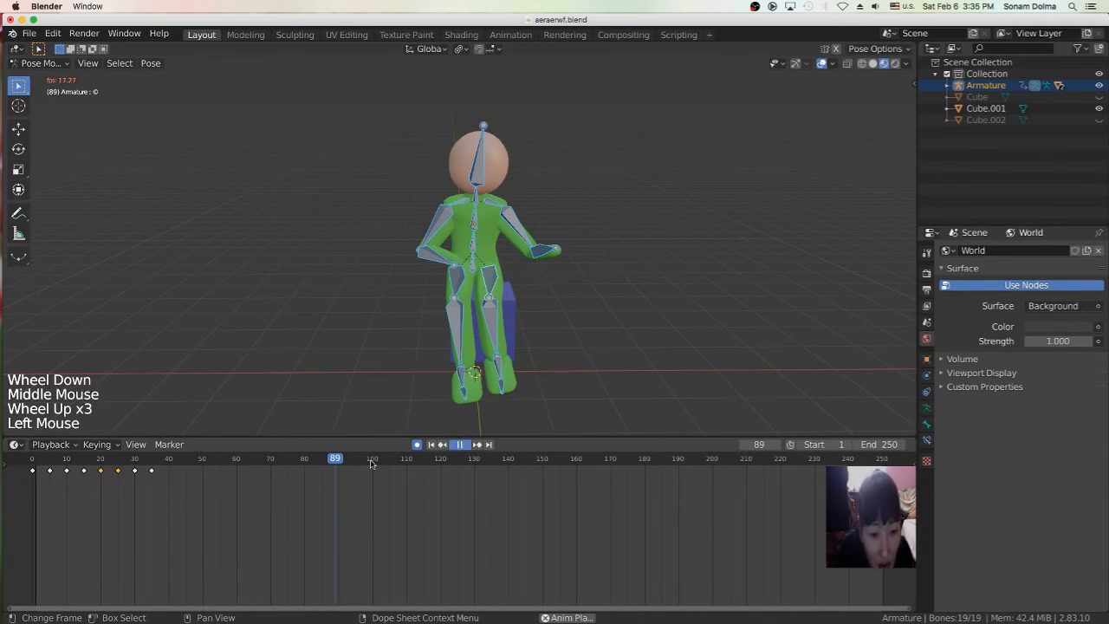
Step: Go to frame 40 and rotate the upper arm bone of the outstretched arm
drag(336, 463, 204, 490)
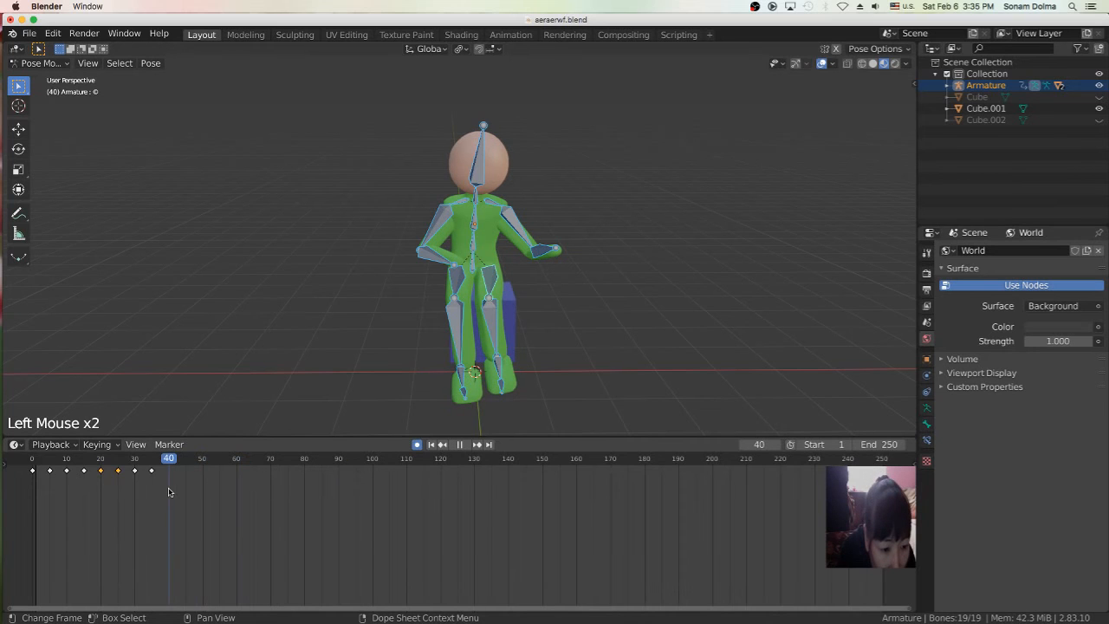
key(space)
click(526, 247)
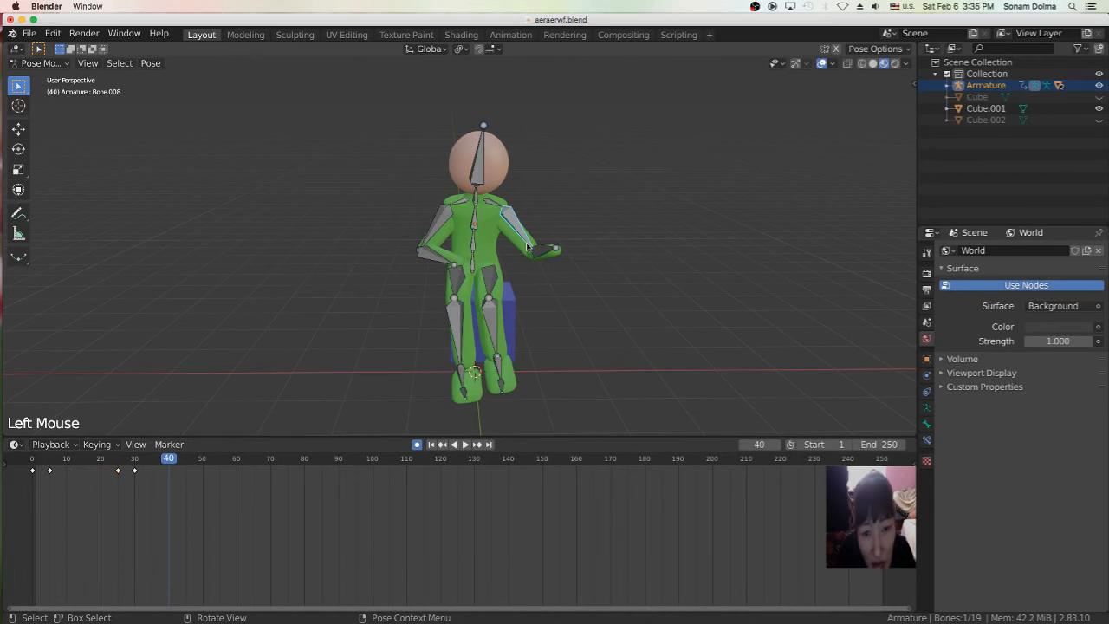
key(r)
click(582, 274)
Step: Rotate the forearm bone of the outstretched arm at frame 40, working from a side view
click(535, 258)
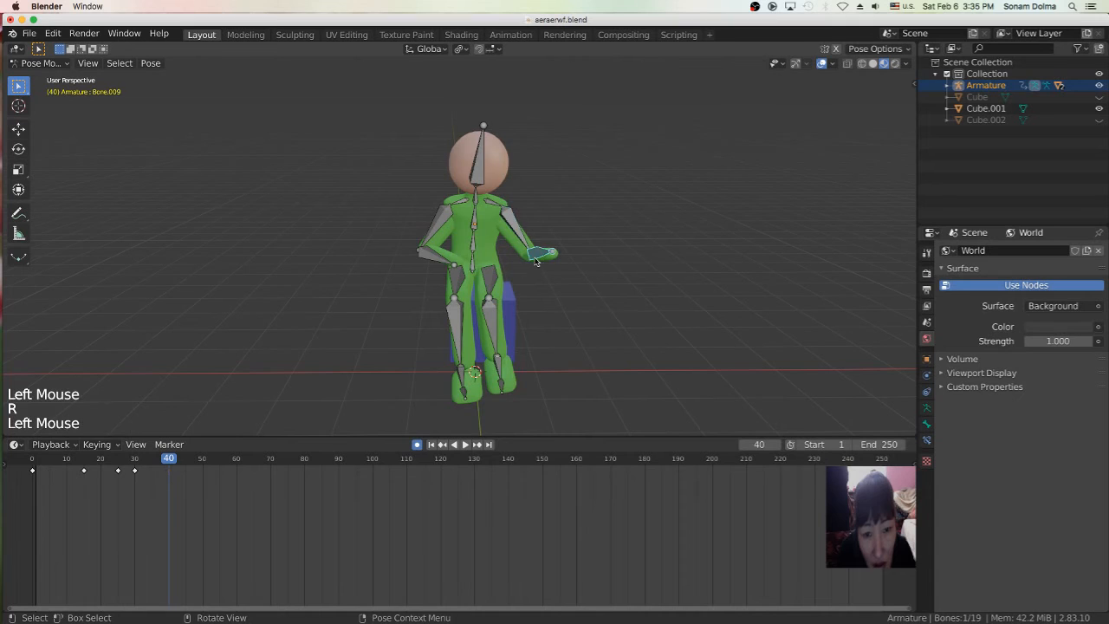
middle_drag(582, 304, 485, 286)
key(r)
click(468, 282)
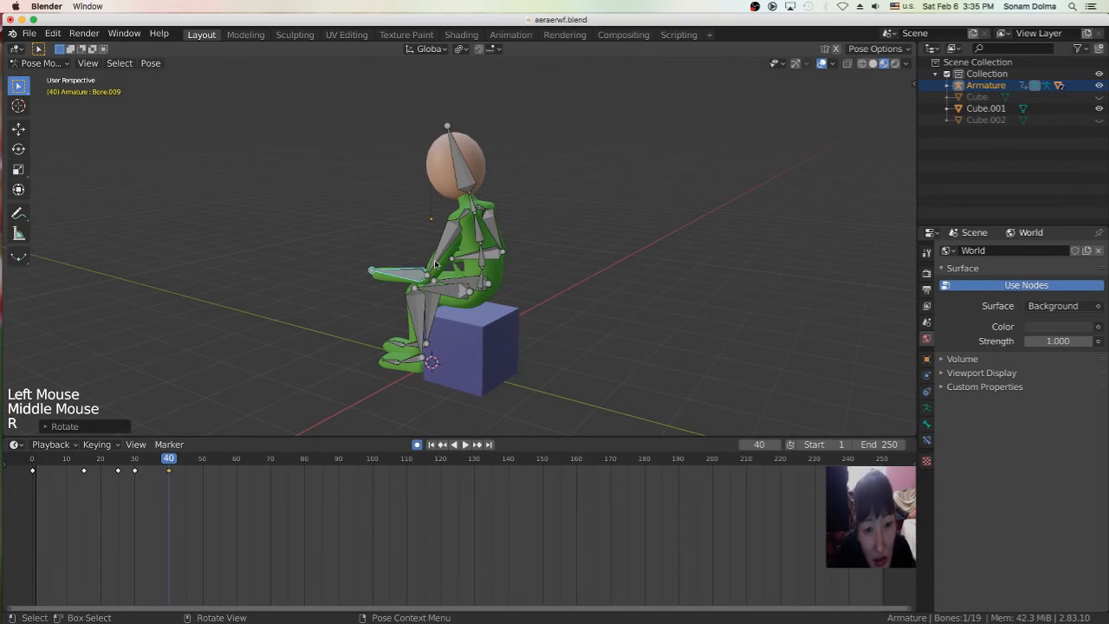
key(r)
click(482, 199)
Step: Rotate the head bone slightly at frame 40
click(474, 208)
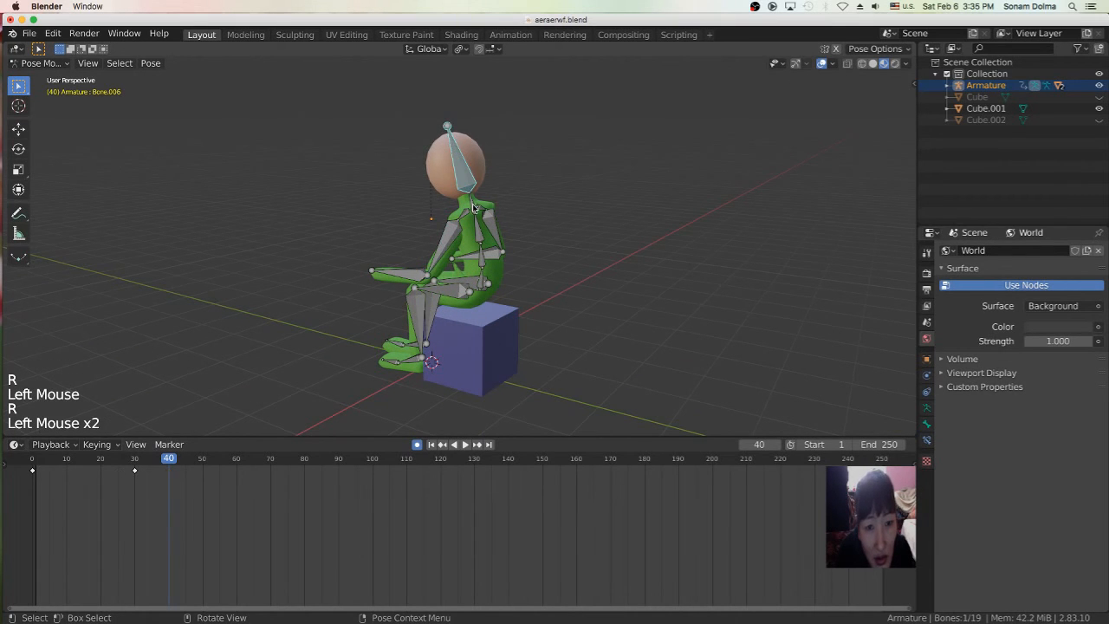
key(r)
middle_drag(559, 218, 611, 251)
middle_drag(635, 293, 497, 317)
scroll(606, 286, down, 1)
key(r)
click(547, 280)
Step: Rotate the neck bone at frame 40, checking the pose from the side and the front
click(446, 211)
key(r)
click(542, 242)
middle_drag(586, 246, 448, 232)
key(r)
click(448, 232)
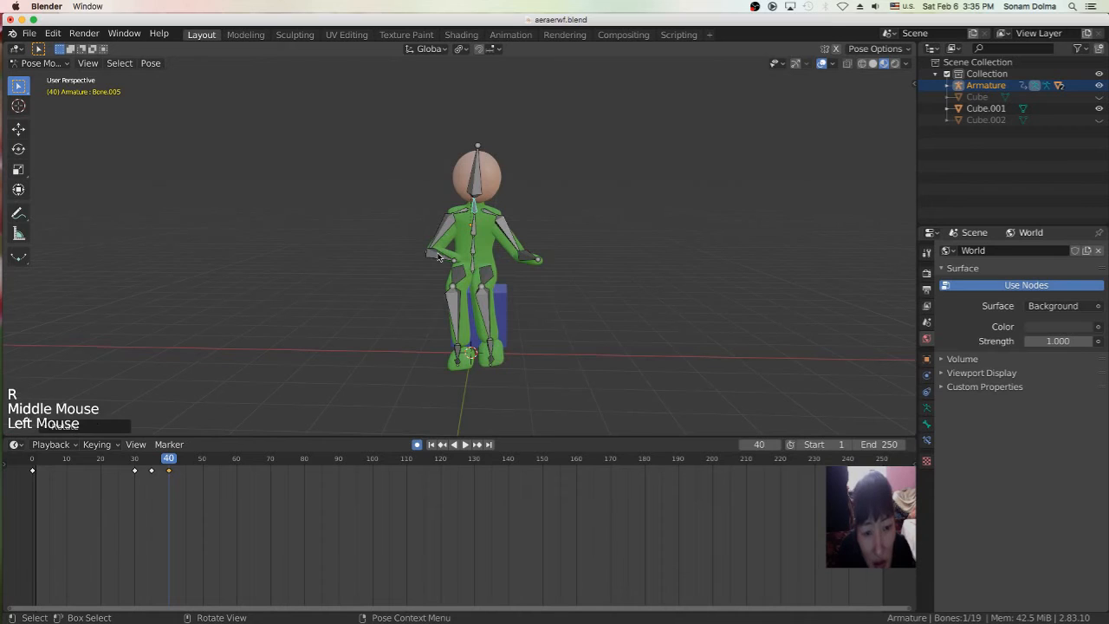
Step: Rotate the forearm and upper arm bones of the bent arm slightly at frame 40
key(r)
click(450, 232)
click(450, 232)
key(r)
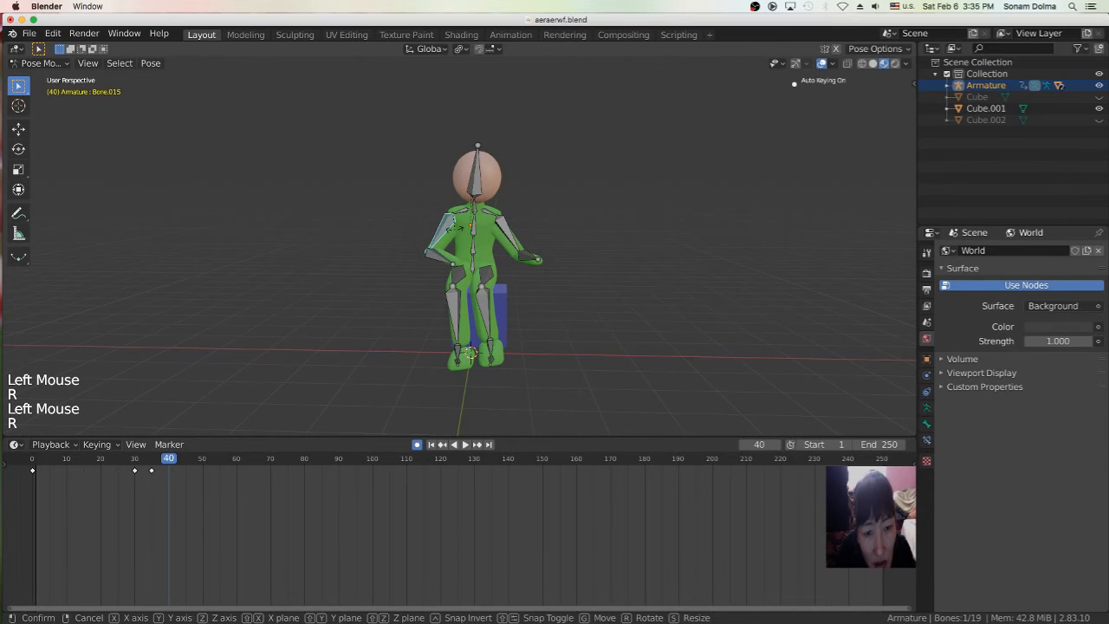
click(452, 233)
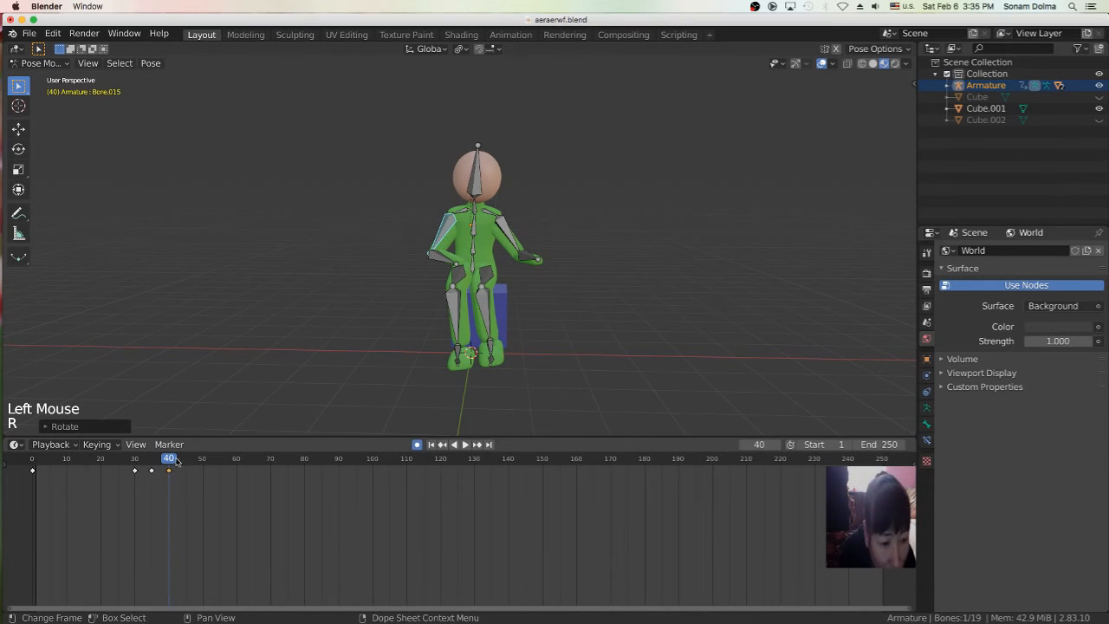
Step: Go to frame 45 and rotate the upper arm and forearm bones of the outstretched arm to lower the hand slightly
drag(176, 462, 187, 463)
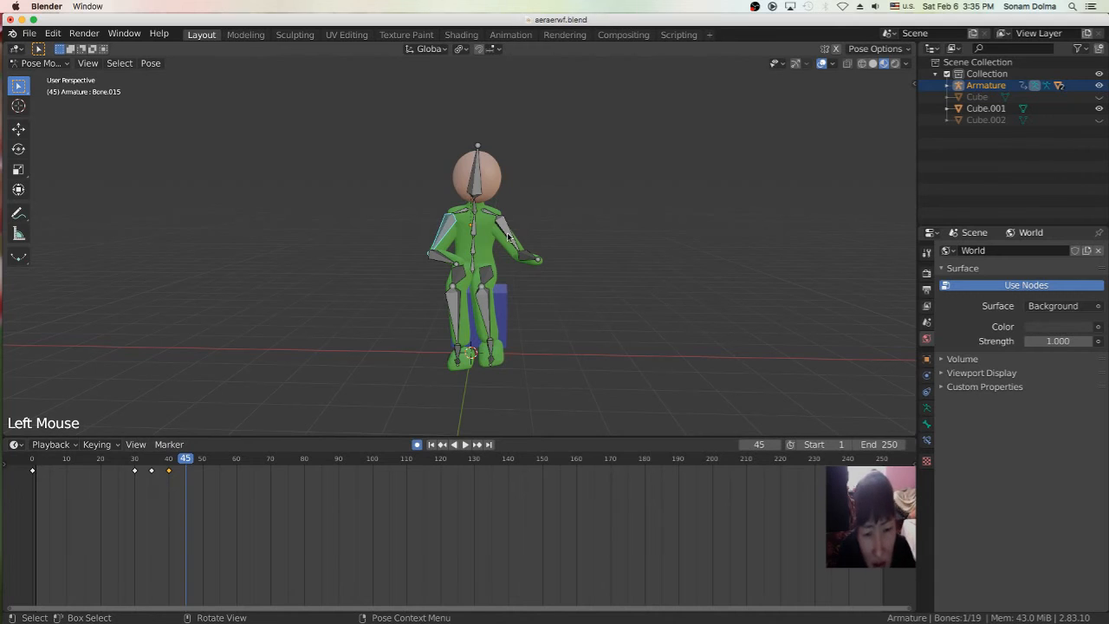
key(r)
click(528, 263)
click(524, 261)
key(r)
click(528, 257)
middle_drag(528, 256, 438, 265)
click(439, 264)
key(r)
click(414, 251)
key(r)
click(417, 262)
Step: Rotate the forearm bone of the bent arm at frame 45, with the figure viewed from its other side
middle_drag(417, 263, 537, 331)
click(449, 268)
key(r)
click(469, 283)
key(r)
click(539, 322)
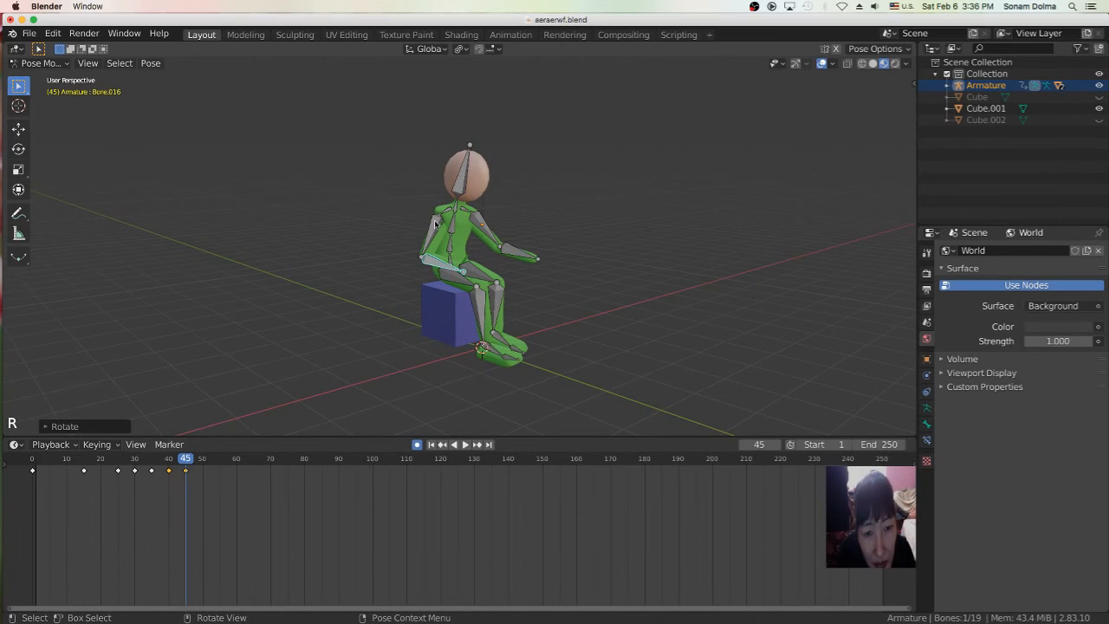
Step: Rotate the neck bone slightly at frame 45 from the front view
middle_drag(448, 218, 476, 211)
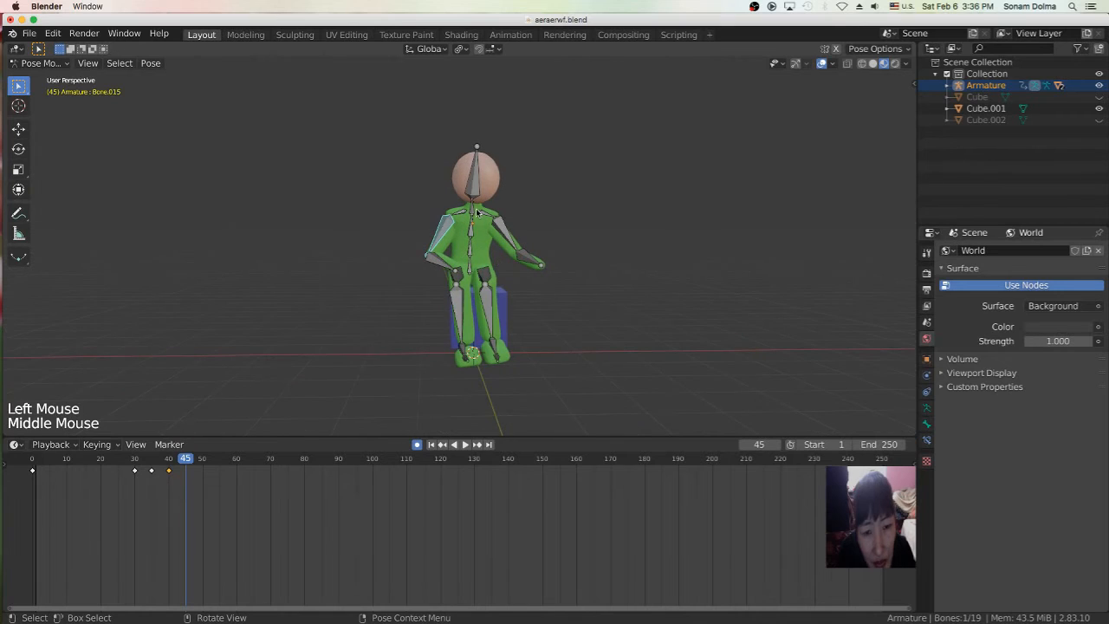
click(476, 211)
key(r)
click(552, 230)
key(r)
click(562, 233)
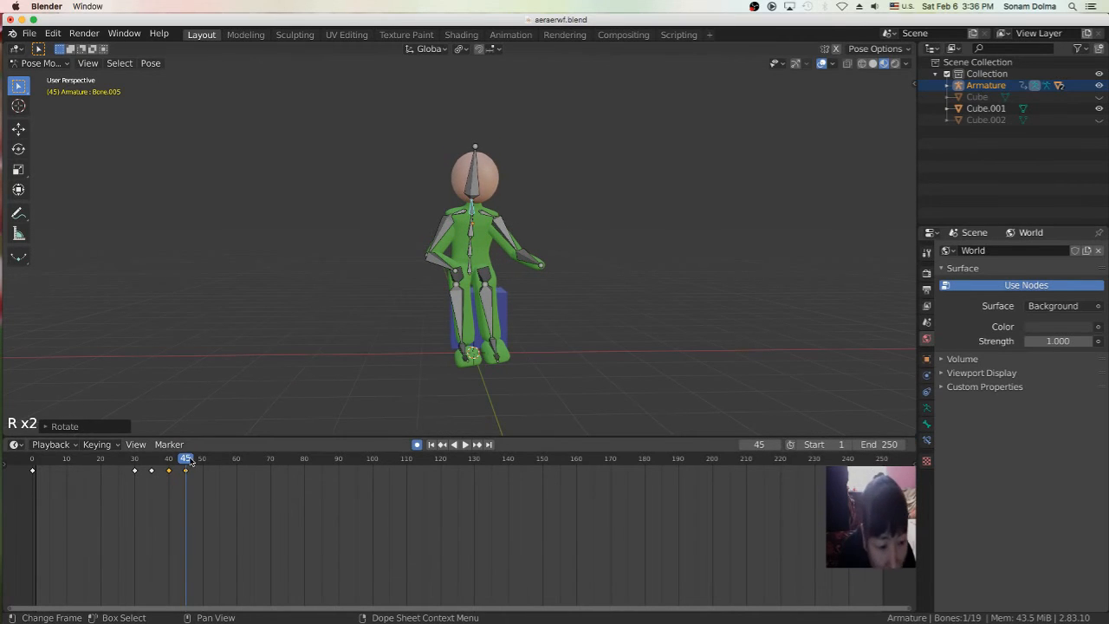
Step: Go to frame 50 and rotate the head bone so the head sits nearly upright
drag(193, 459, 201, 461)
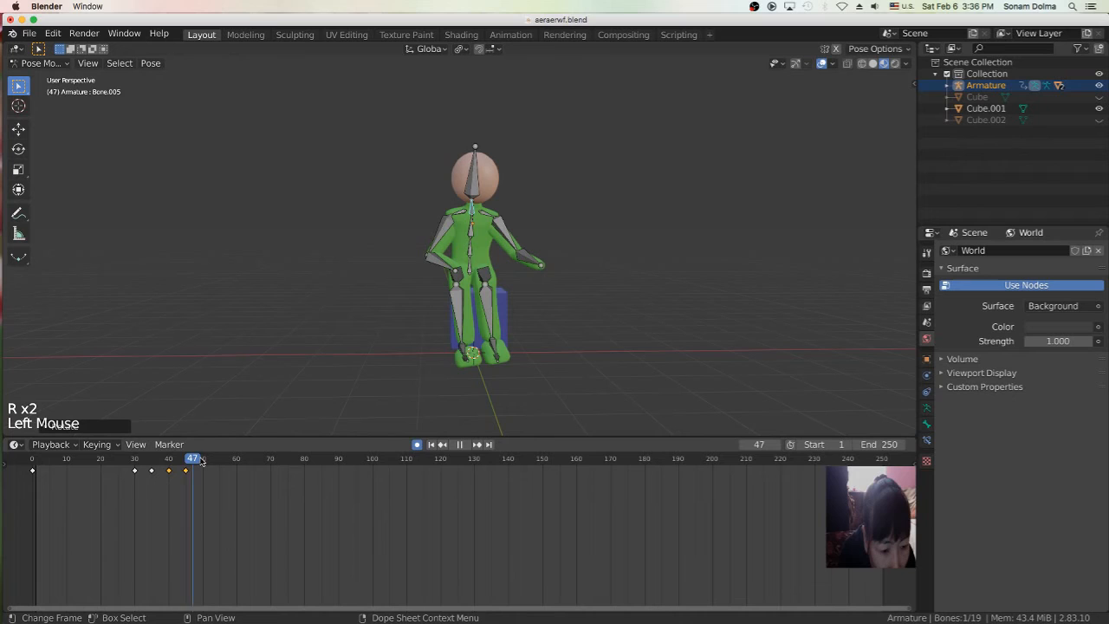
key(r)
click(547, 222)
key(r)
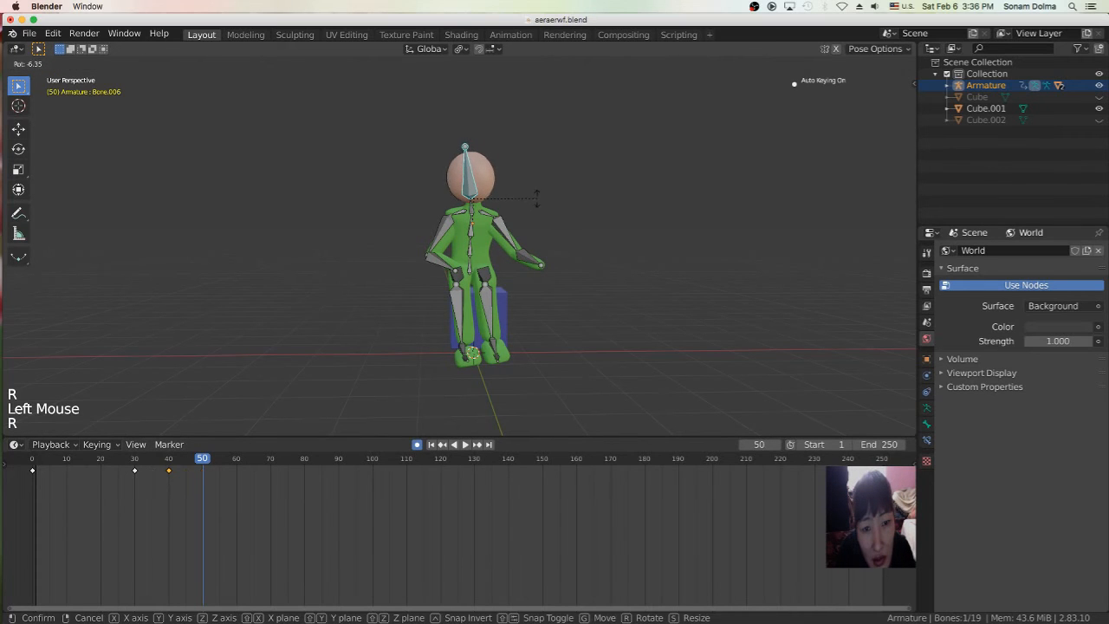
click(535, 200)
key(r)
click(520, 223)
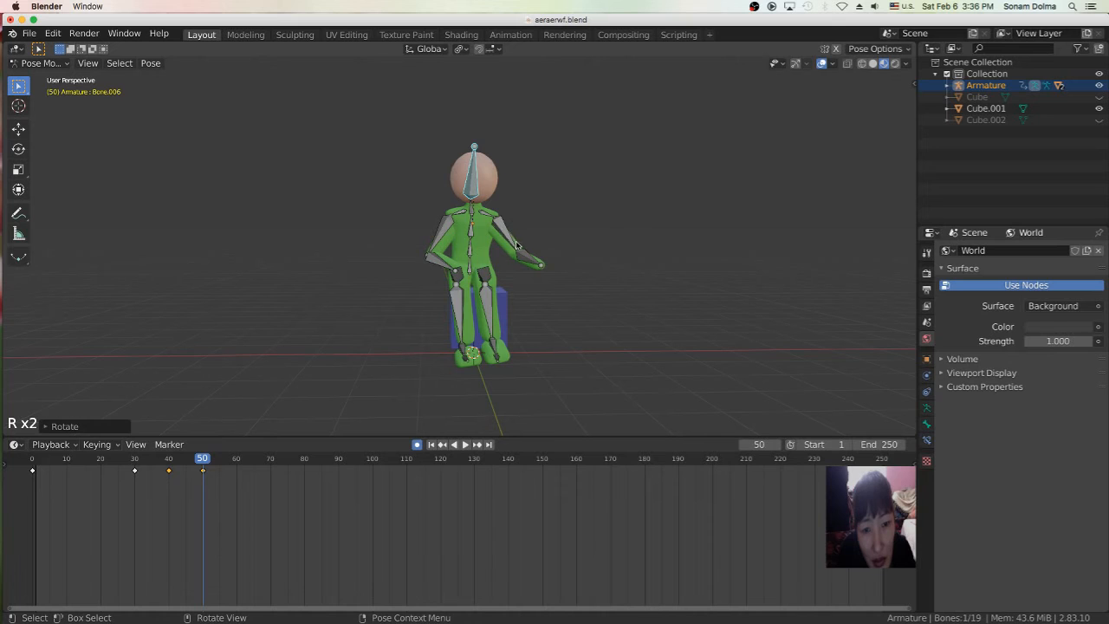
Step: Rotate the upper arm and forearm bones of the outstretched arm at frame 50 to bring the hand in toward the lap
click(516, 246)
key(r)
click(512, 278)
middle_drag(512, 278, 543, 381)
key(r)
click(505, 321)
middle_drag(511, 321, 594, 213)
right_click(568, 258)
click(552, 272)
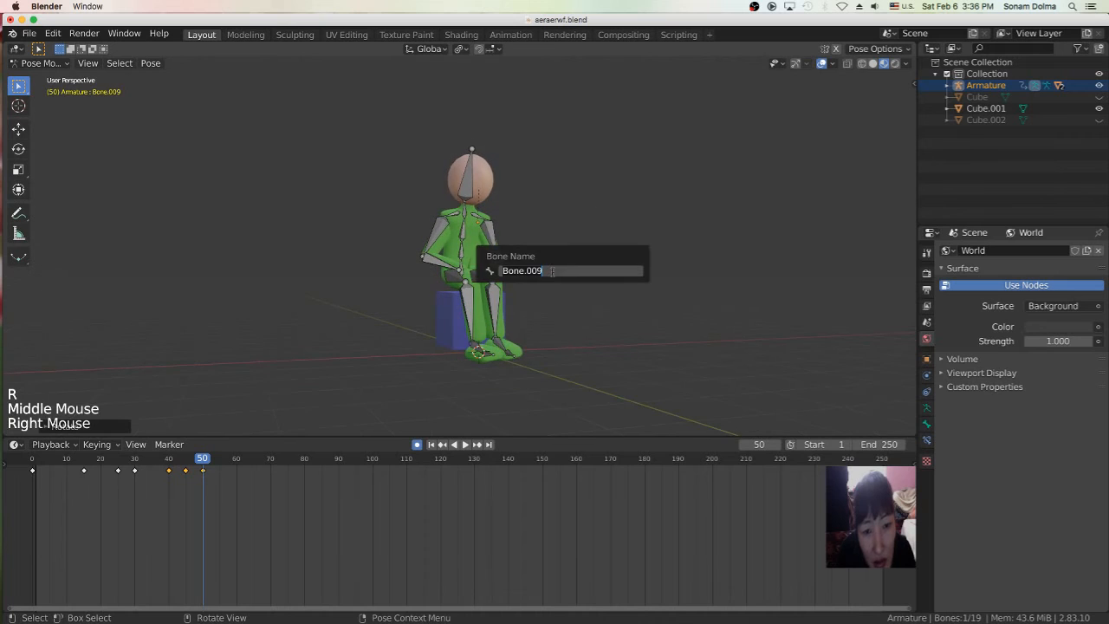
click(601, 170)
Step: Rotate the forearm bone of the formerly outstretched arm slightly at frame 50 to fine-tune the hand above the thigh
key(r)
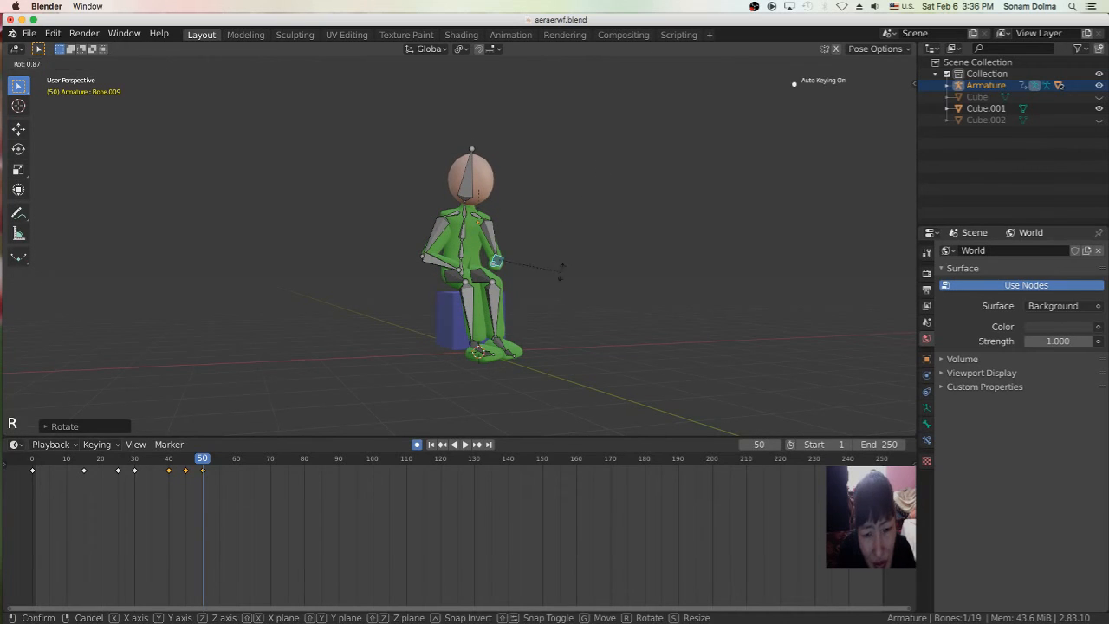
click(555, 268)
key(r)
click(589, 241)
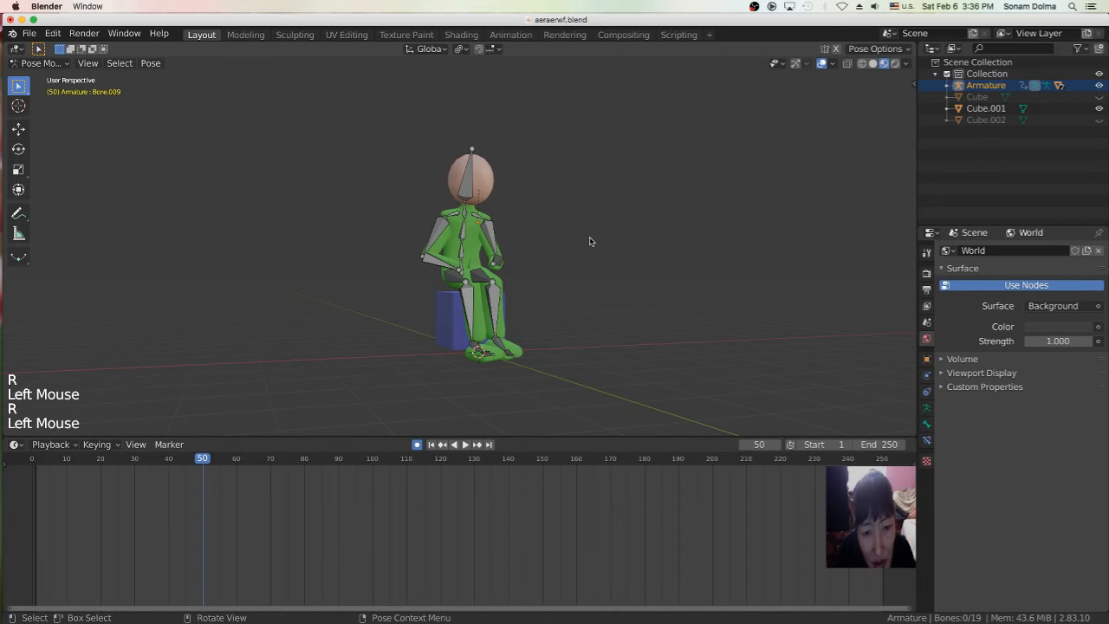
key(r)
click(553, 274)
Step: Rotate the forearm bone of the bent arm slightly at frame 50
click(439, 262)
key(r)
click(554, 298)
middle_drag(554, 298, 544, 319)
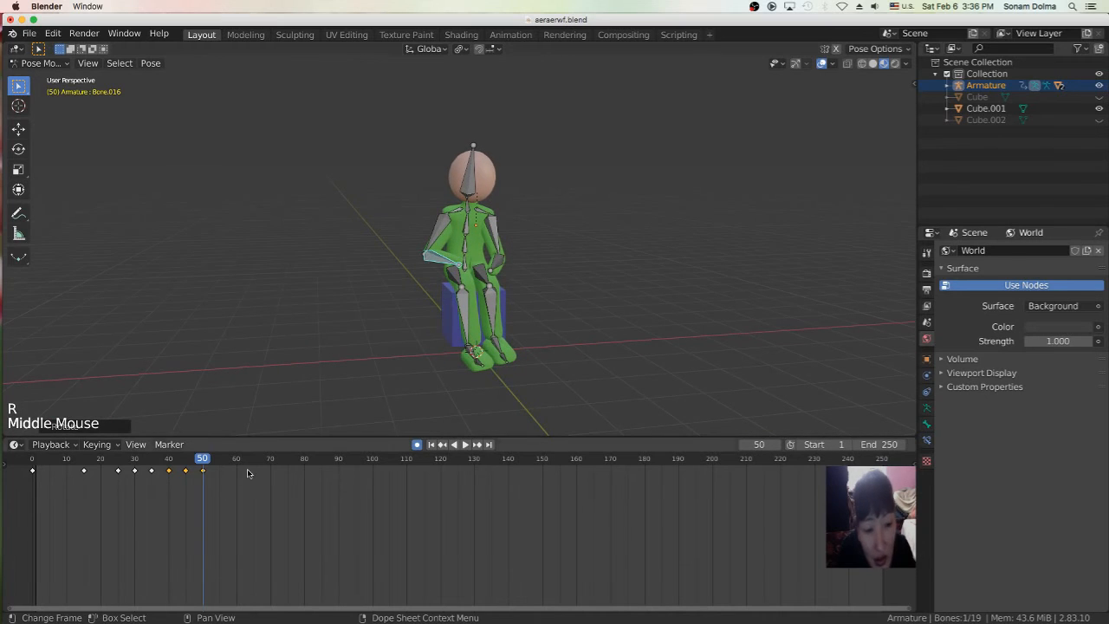
Step: Play the animation from the first frame to review the sitting and arm movements
click(432, 445)
click(464, 444)
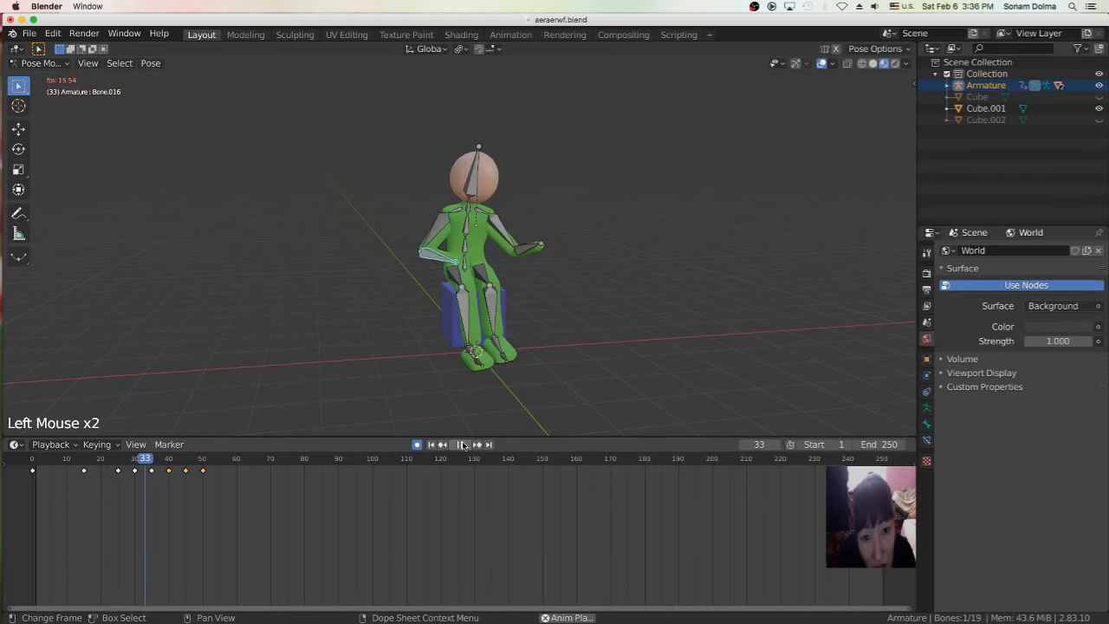
click(464, 445)
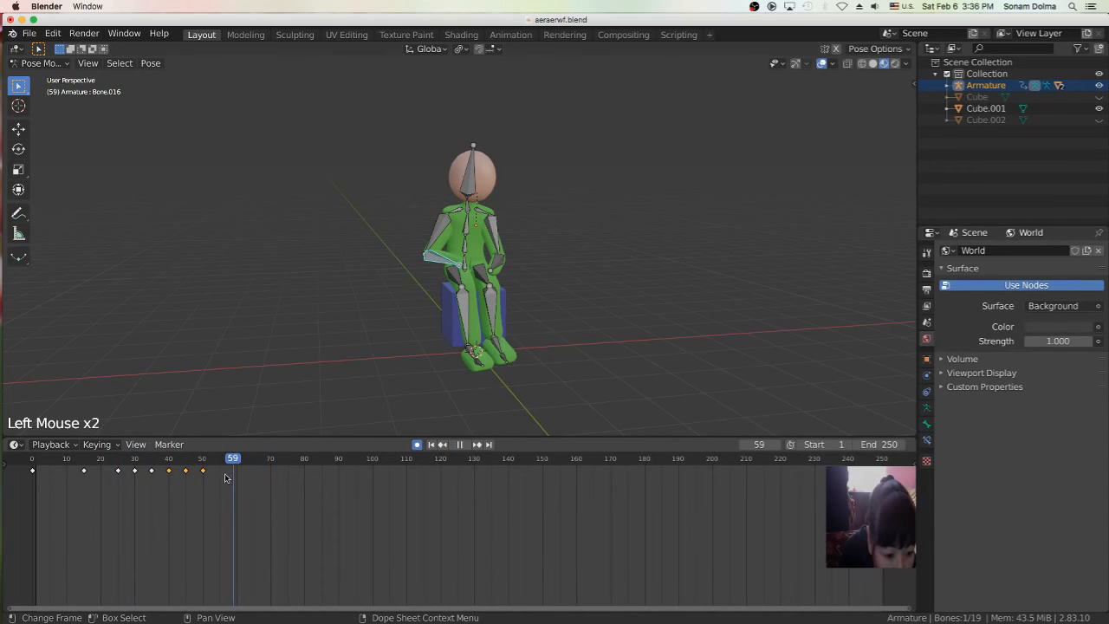
Step: Go to frame 55 and rotate the forearm bone of the bent arm from the side view
middle_drag(505, 273, 643, 309)
key(r)
click(443, 261)
click(443, 261)
key(r)
click(560, 318)
Step: Rotate the shin bone of the leg on the bent-arm side slightly at frame 55
scroll(521, 332, down, 1)
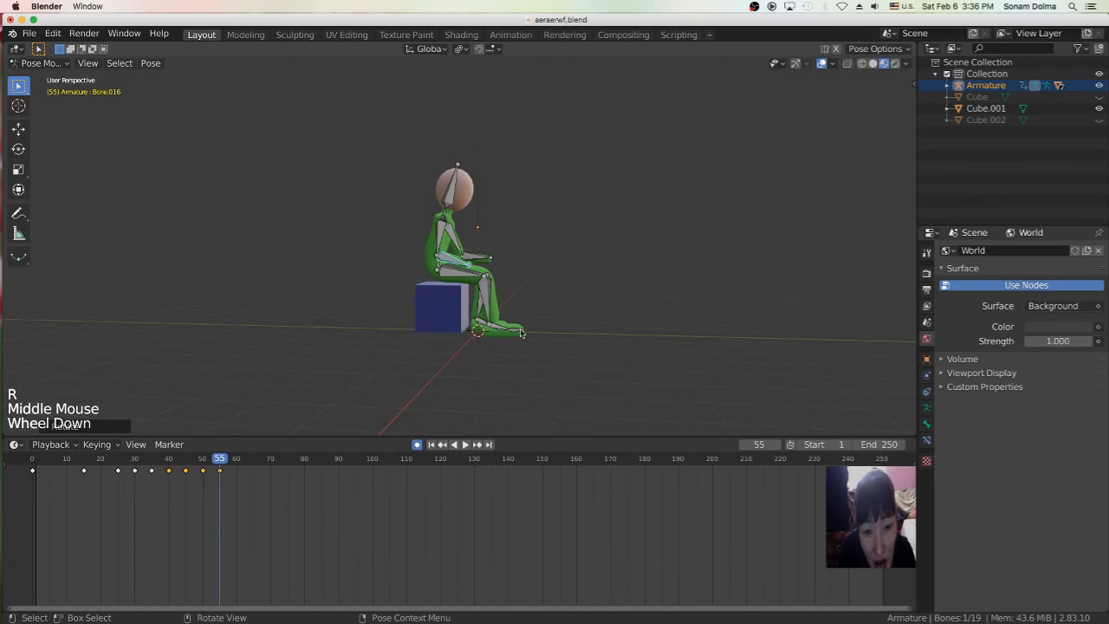
click(490, 300)
key(r)
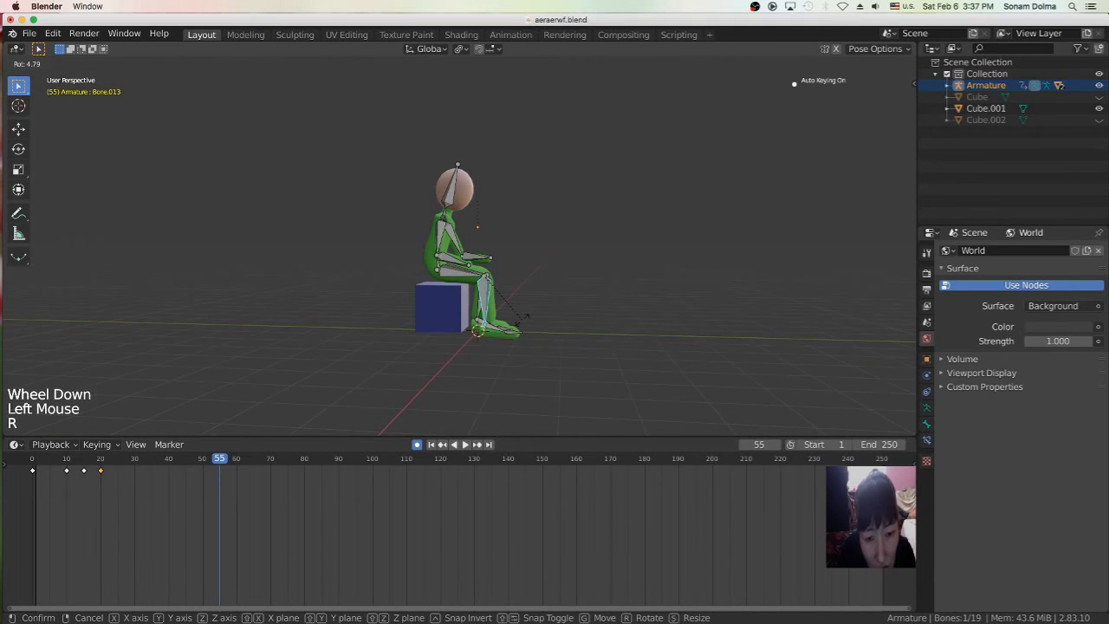
click(522, 315)
middle_drag(522, 314, 470, 336)
key(r)
click(482, 319)
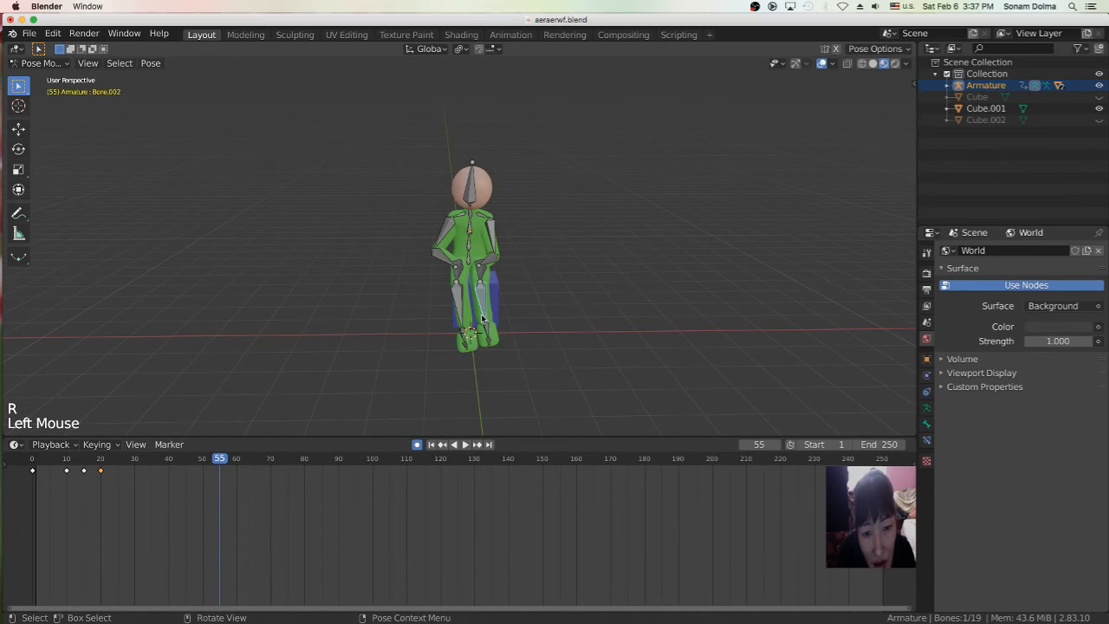
Step: Rotate the thigh and foot bones of the leg on the bent-arm side at frame 55 from the side view
mouse_move(464, 294)
middle_down()
mouse_move(584, 282)
mouse_move(475, 283)
middle_up()
click(476, 277)
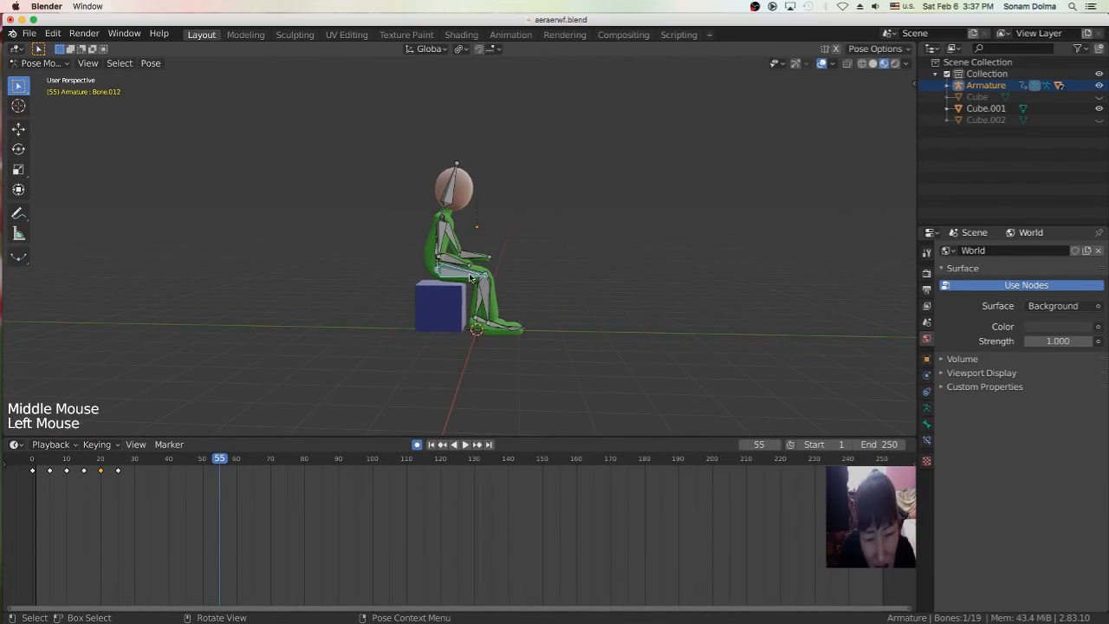
key(r)
click(492, 309)
click(495, 320)
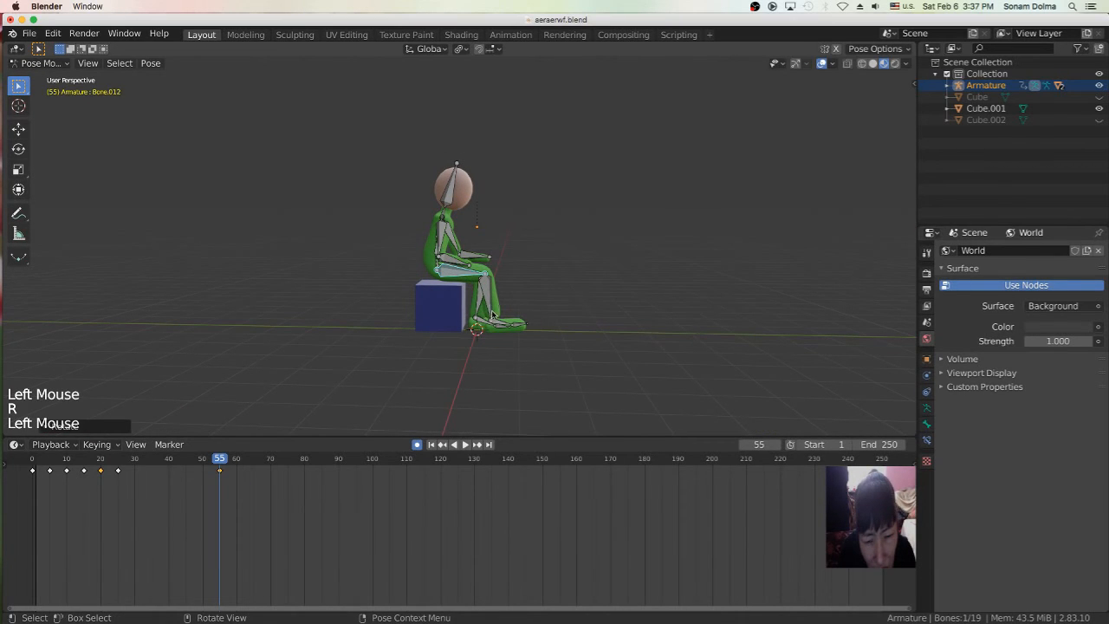
key(r)
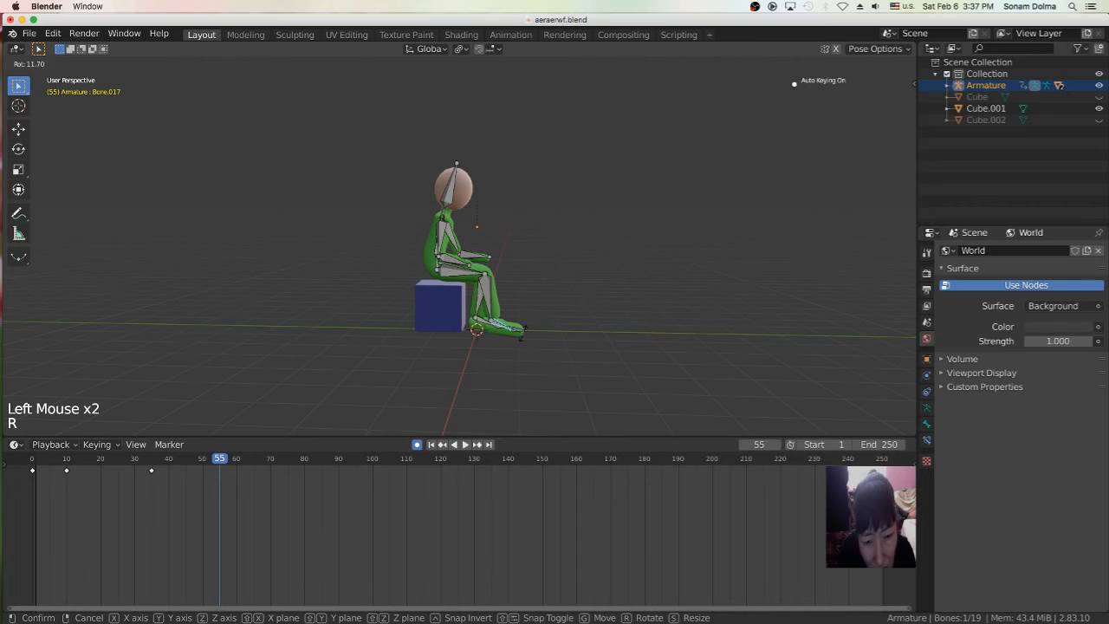
click(527, 329)
Step: Rotate the thigh and foot bones of the opposite leg slightly at frame 55, with the figure viewed from above
middle_drag(569, 342, 486, 268)
click(483, 299)
click(481, 254)
key(r)
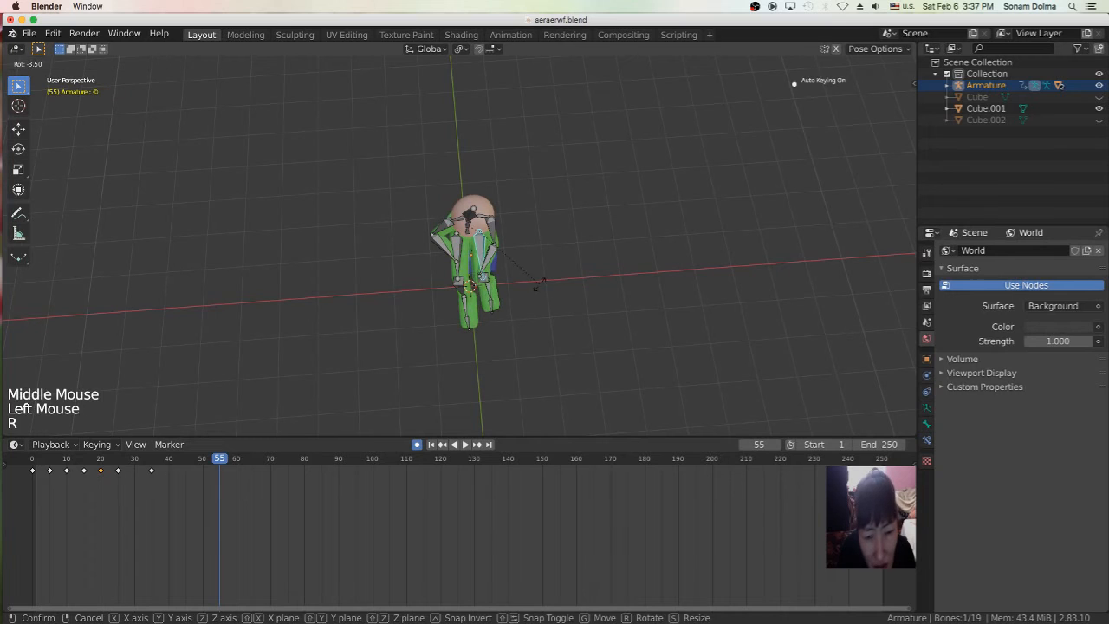
click(492, 291)
key(r)
click(515, 301)
Step: Rotate the foot bone on the bent-arm side at frame 55 to tilt the foot toward the ground
middle_drag(515, 301, 609, 279)
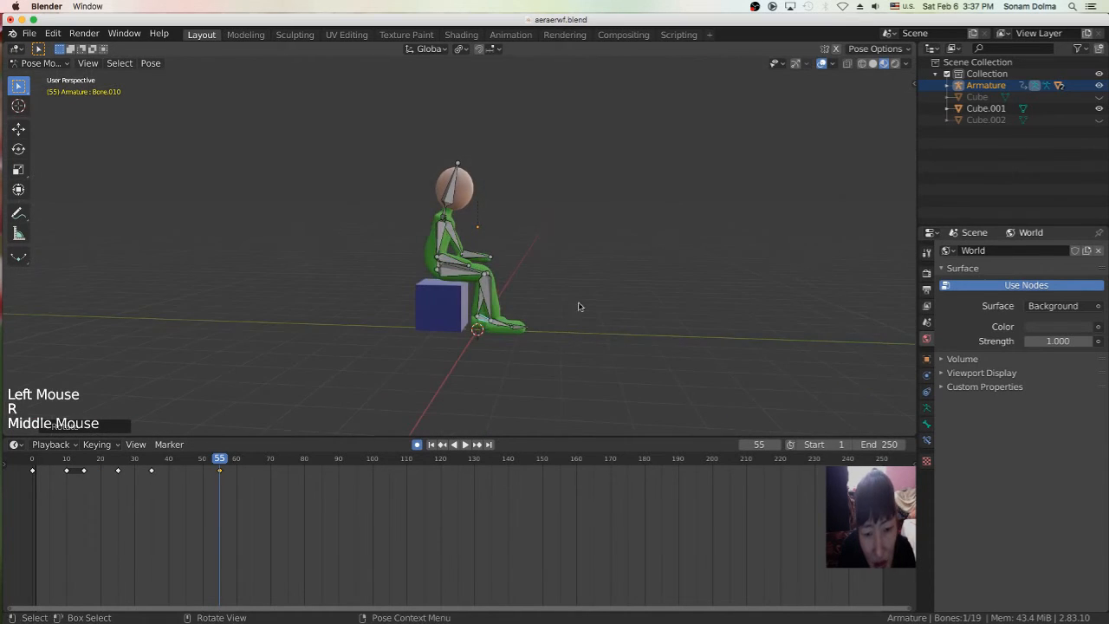
click(511, 325)
key(r)
click(534, 338)
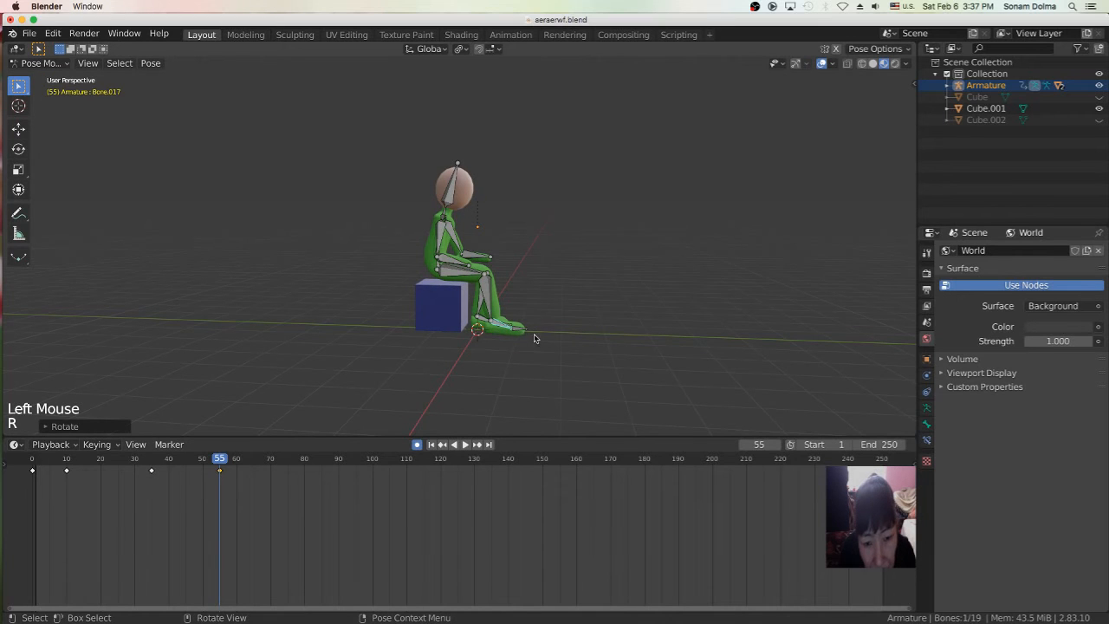
Step: Rotate the forearm bone of the farther arm at frame 55 to lower its hand slightly toward the thigh
scroll(580, 310, up, 3)
click(511, 269)
key(r)
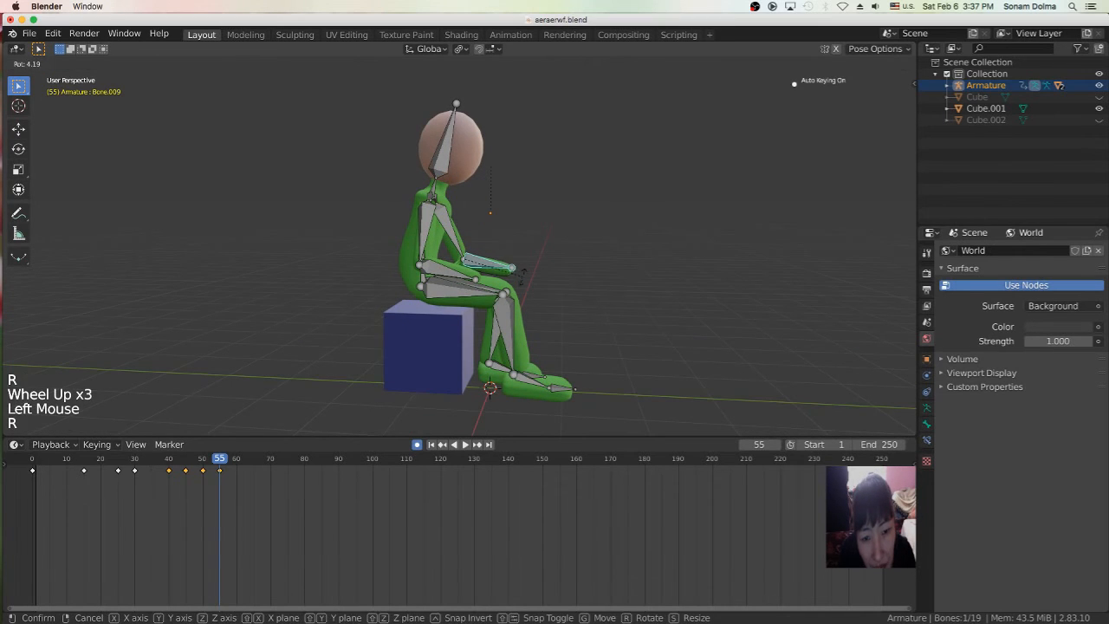
click(522, 281)
Step: Play the whole animation from the side and front to check the motion, and return to frame 1
click(432, 444)
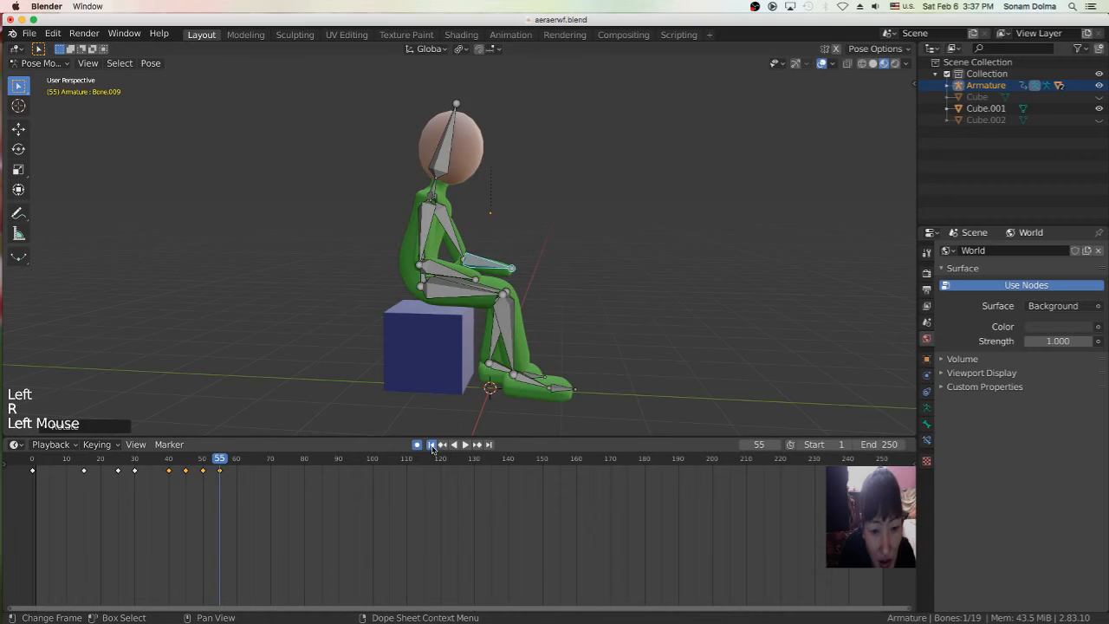
click(465, 445)
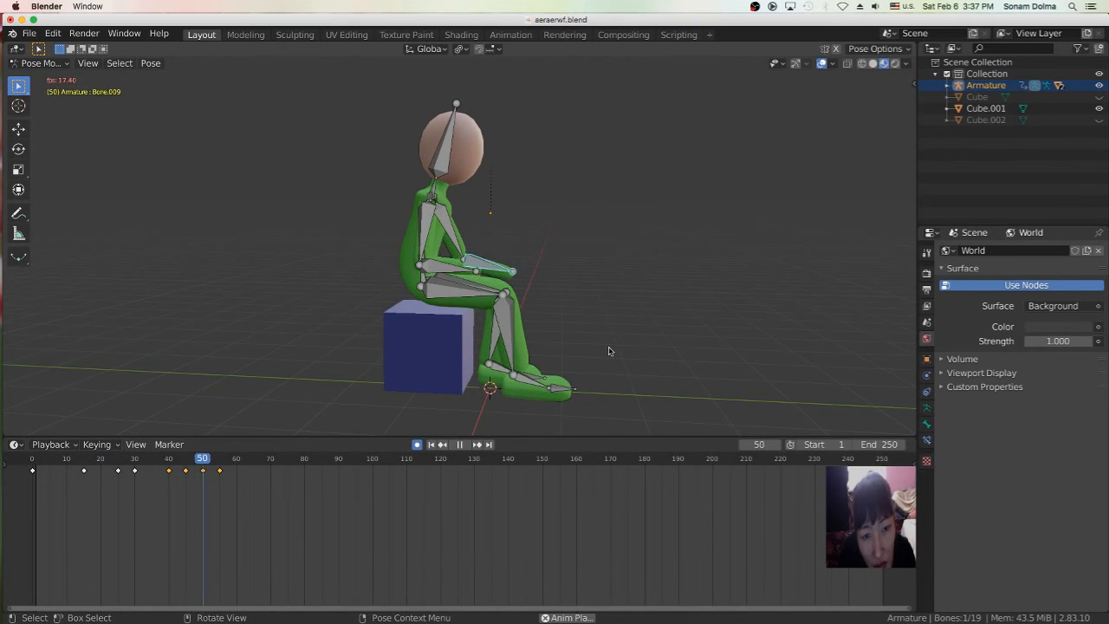
middle_drag(592, 349, 491, 353)
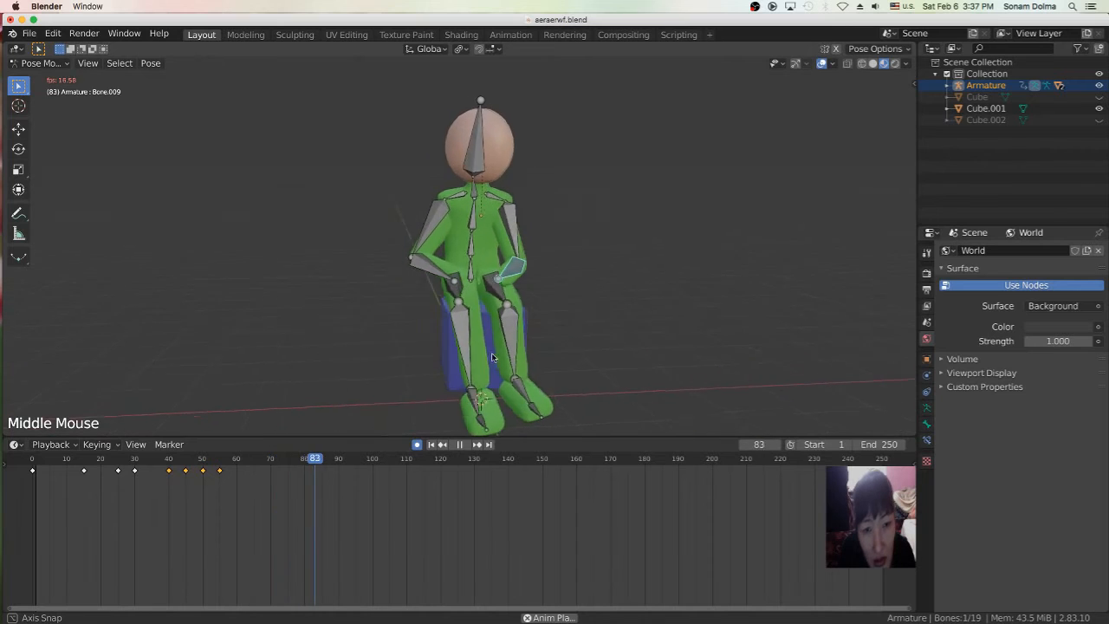
click(460, 445)
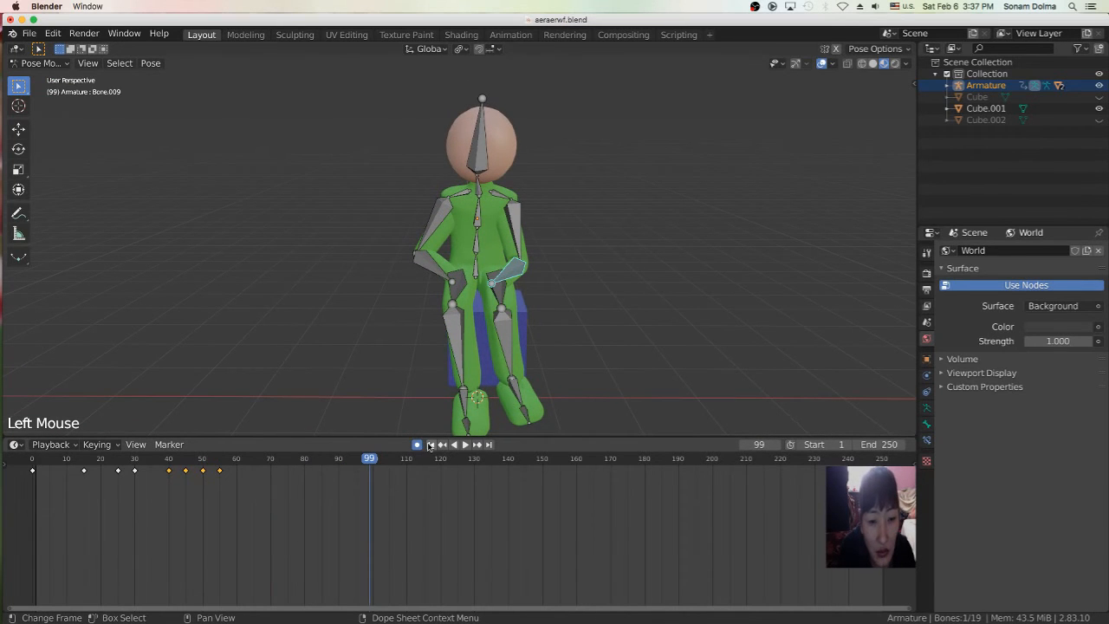
click(430, 444)
Step: Try to reveal the hidden room and second cube while still in Pose Mode, viewed from above
scroll(515, 358, down, 3)
middle_drag(561, 319, 474, 405)
scroll(479, 381, down, 4)
mouse_move(485, 337)
middle_down()
mouse_move(505, 326)
mouse_move(481, 343)
middle_up()
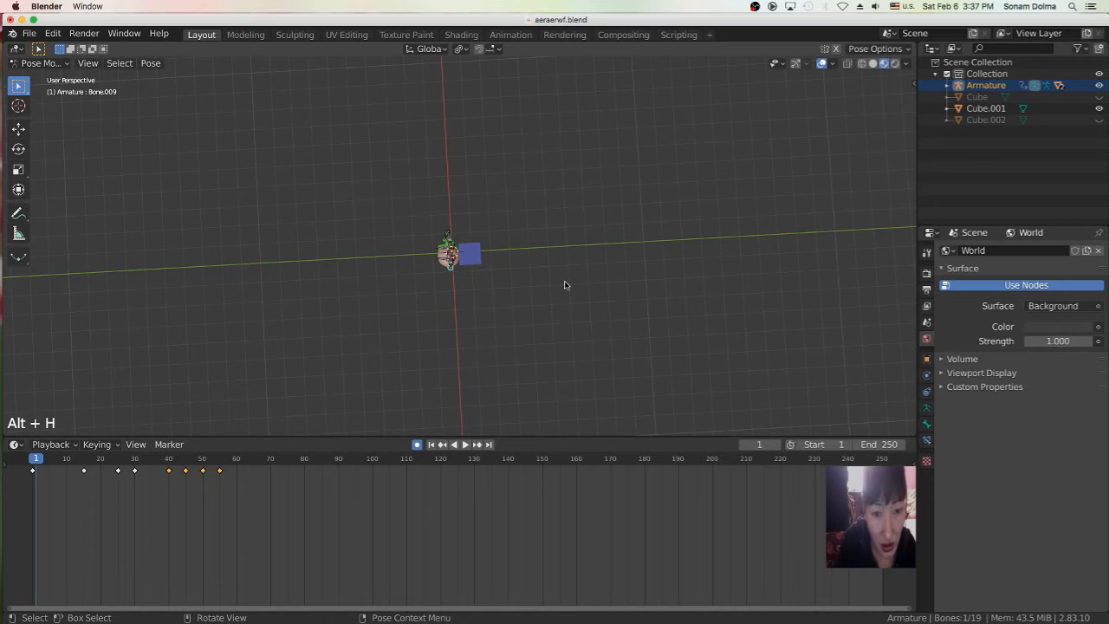
key(alt)
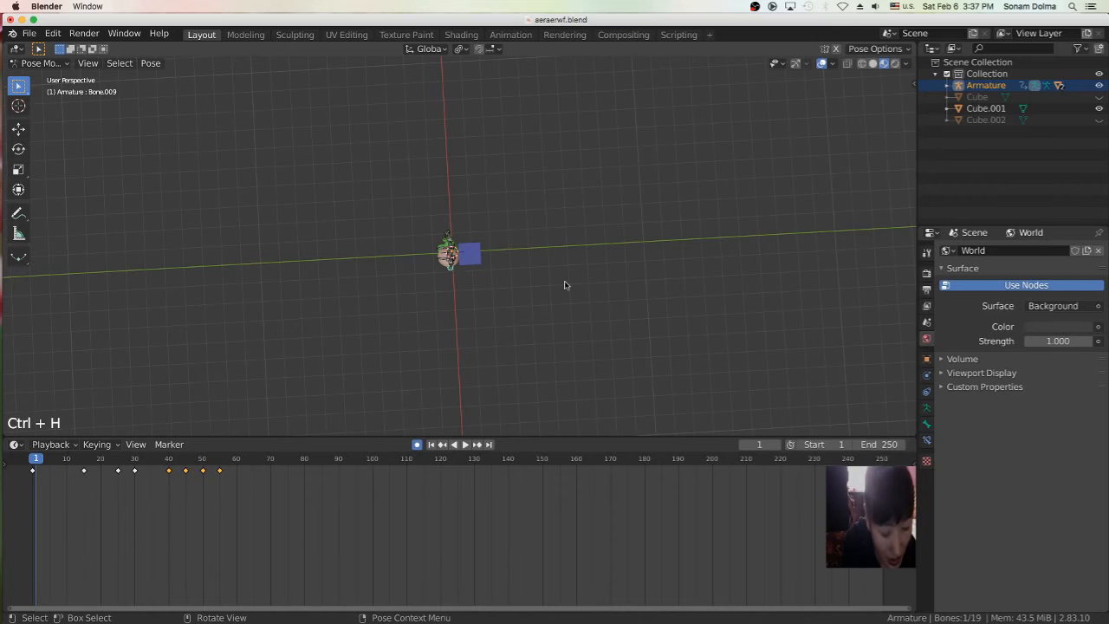
key(ctrl+h)
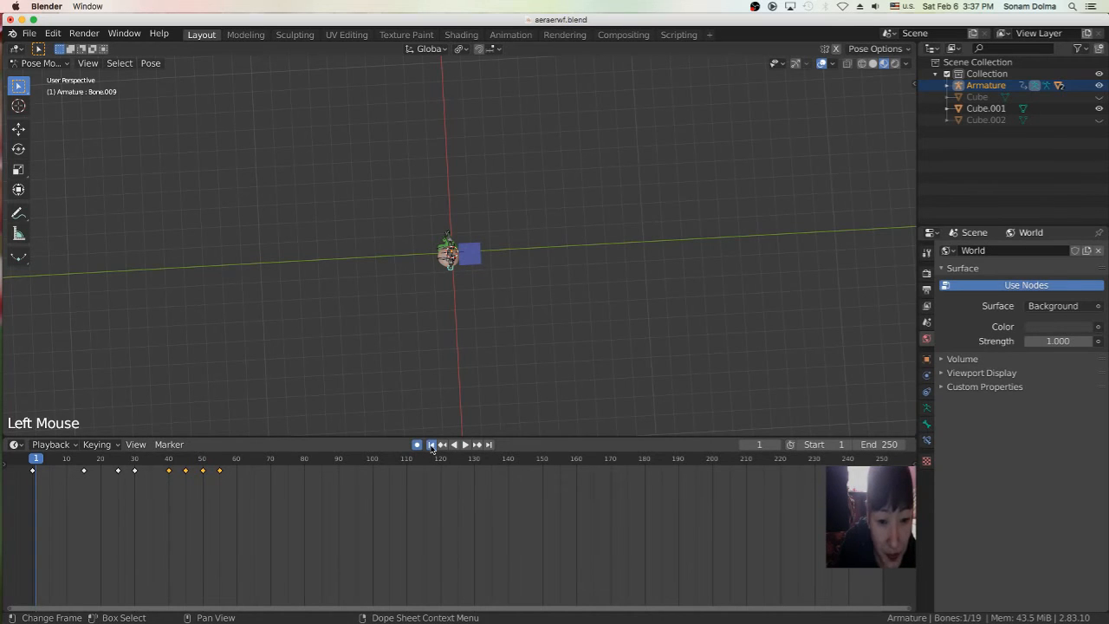
Step: Switch to Object Mode and unhide all hidden objects, including the room and the second cube
click(33, 64)
click(48, 76)
key(alt+h)
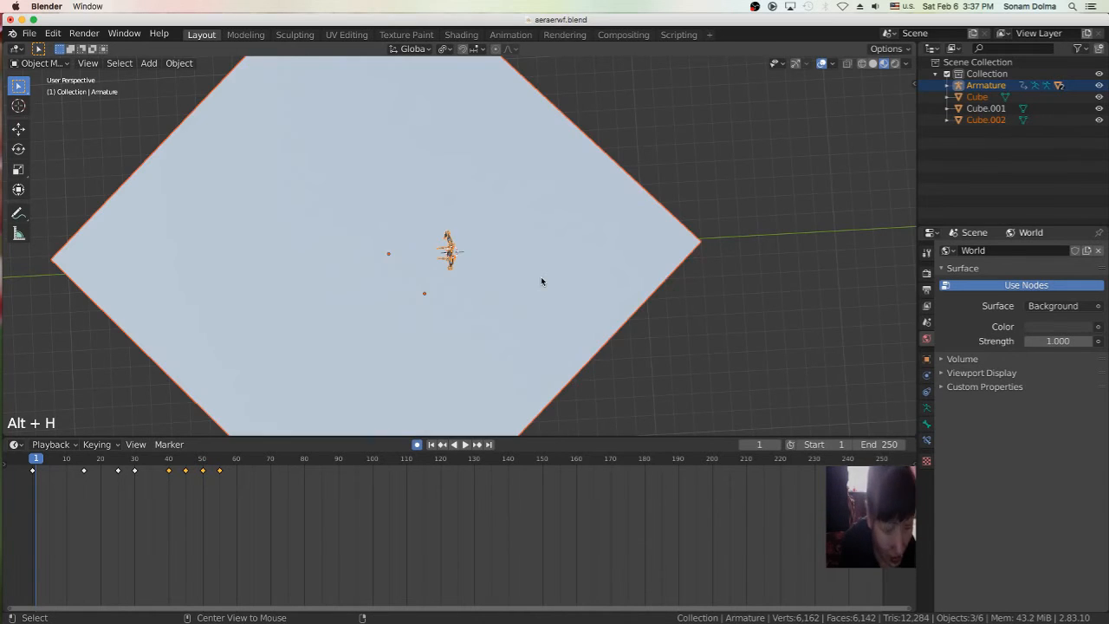
scroll(468, 312, up, 10)
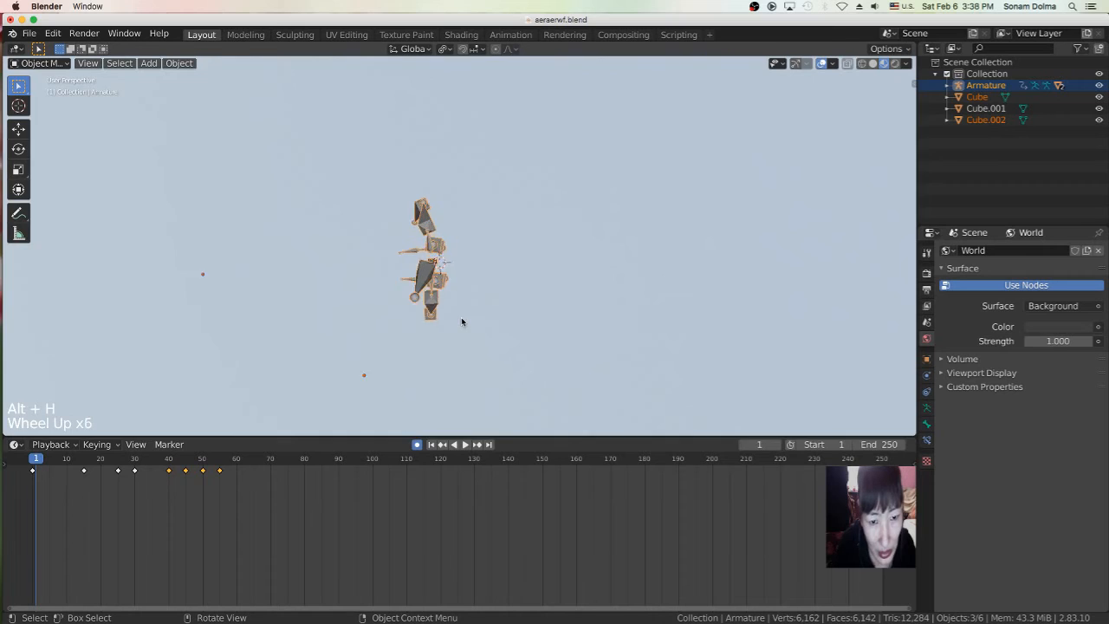
scroll(435, 335, down, 2)
middle_drag(435, 335, 519, 227)
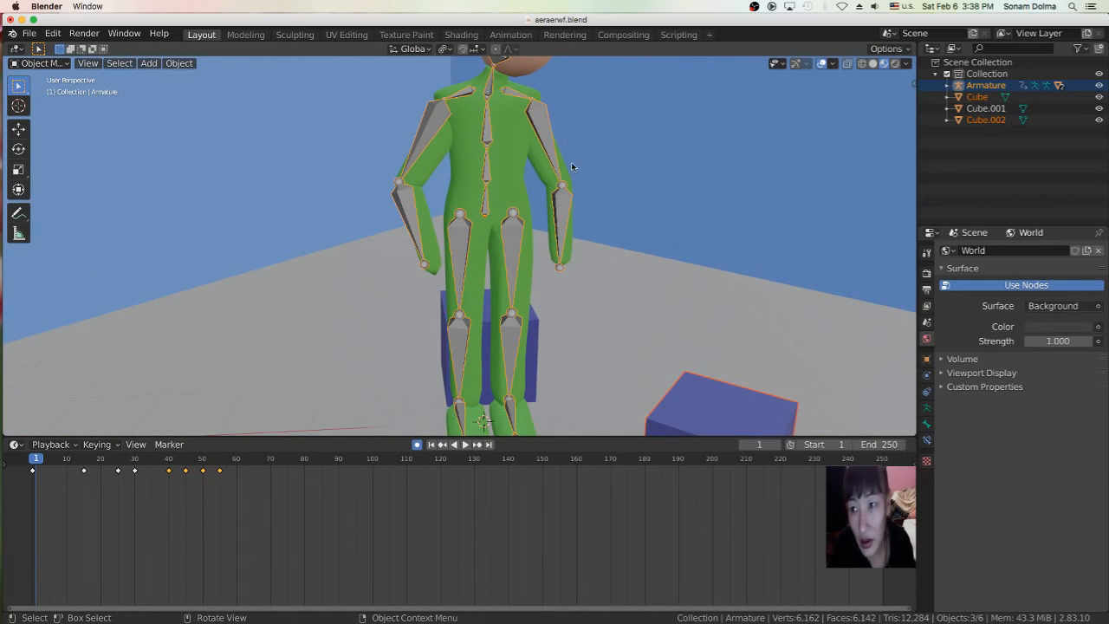
Step: Select the large room object named Cube and hide it, leaving the character and both small blue cubes visible
click(482, 165)
scroll(527, 195, down, 3)
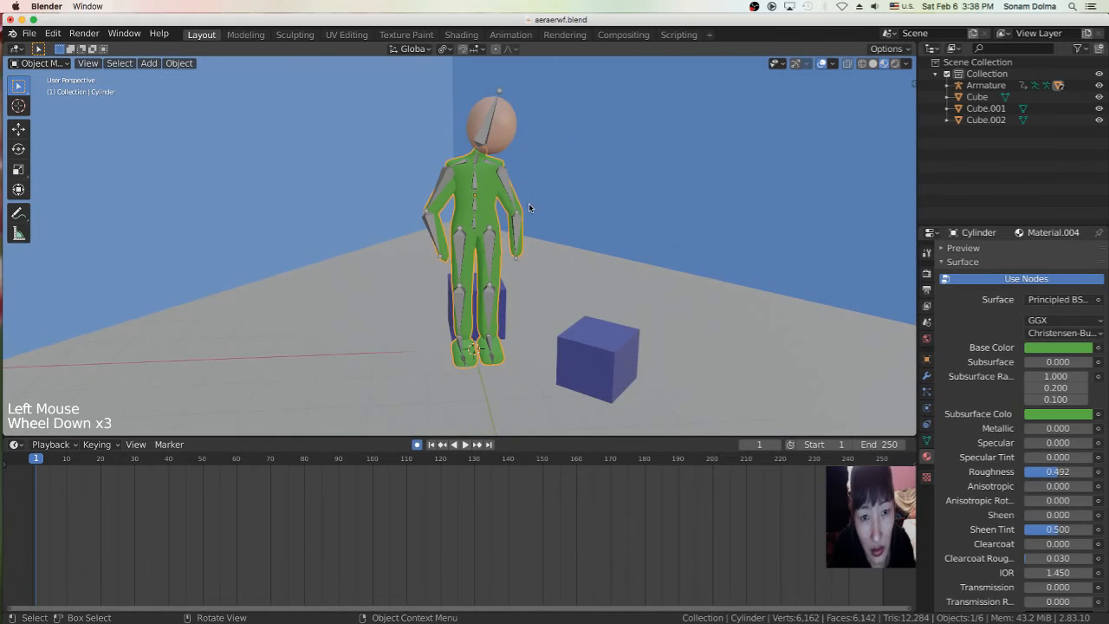
middle_drag(530, 208, 539, 188)
click(624, 186)
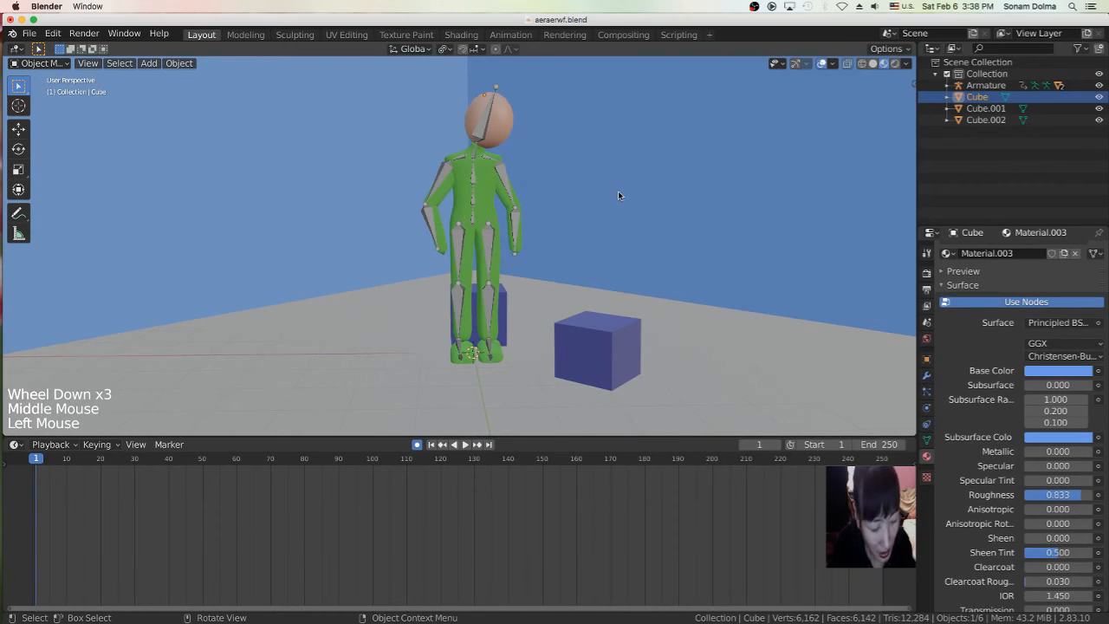
key(h)
Step: Box-select the whole character, including the armature, body and head
click(516, 246)
click(490, 243)
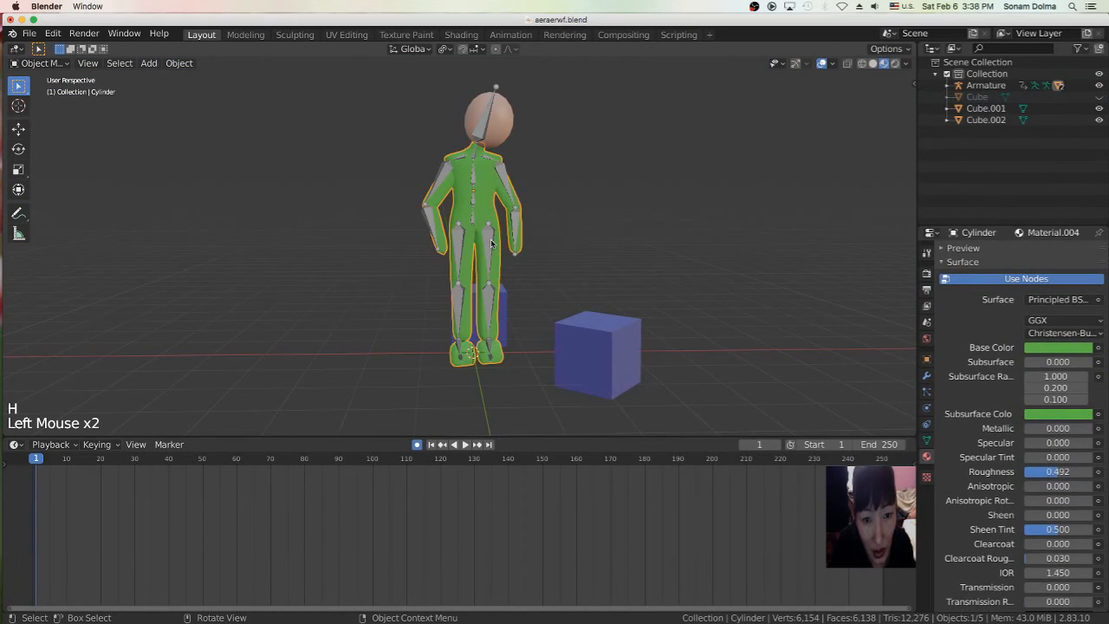
scroll(499, 236, down, 2)
key(b)
drag(408, 123, 561, 254)
Step: Duplicate the whole selected character from above and place the copy beside the original, near the second blue cube
scroll(563, 253, down, 3)
middle_drag(572, 252, 488, 360)
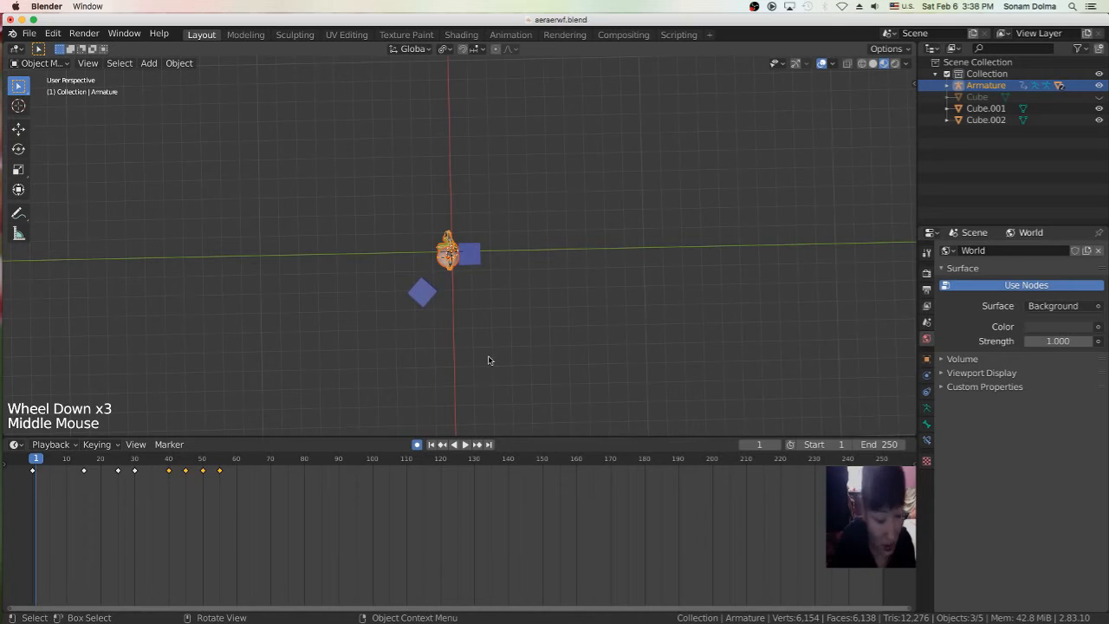
key(shift)
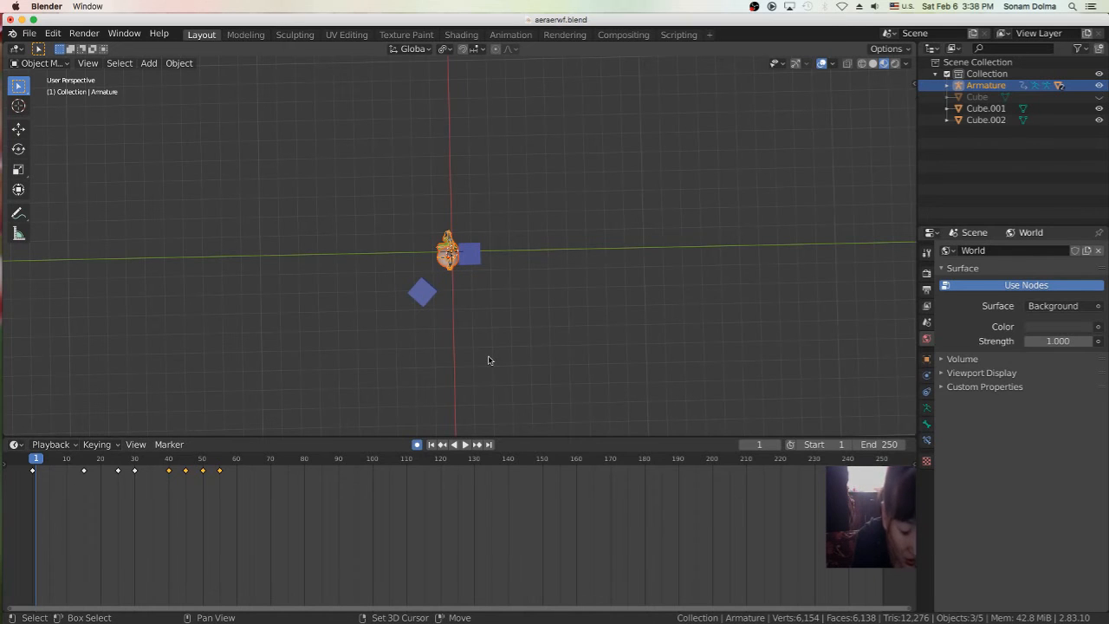
key(shift+d)
click(456, 369)
key(r)
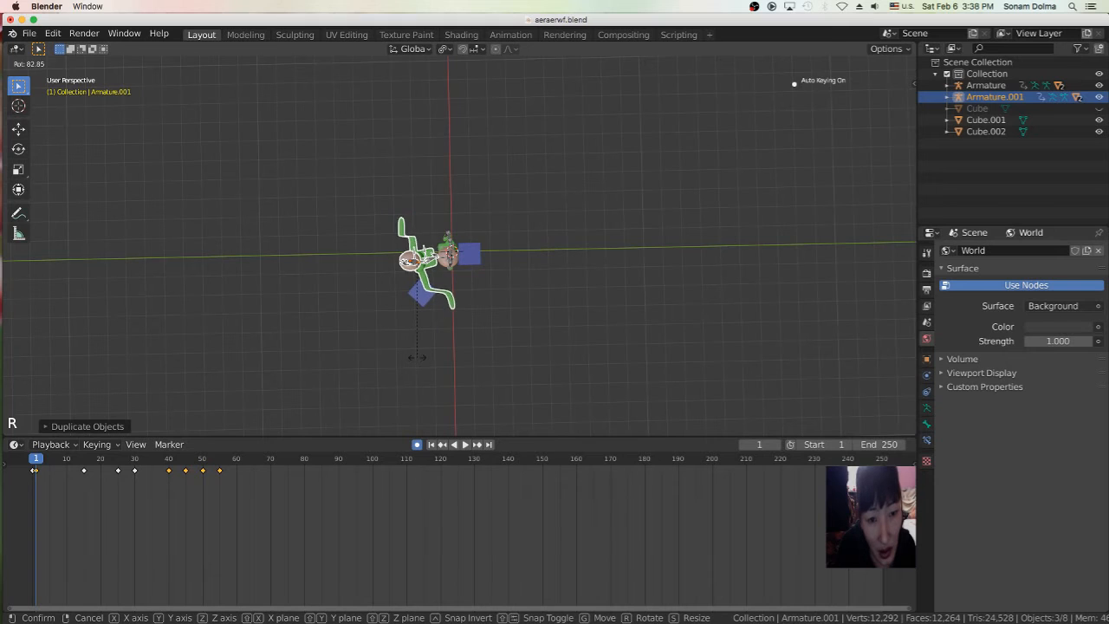
right_click(458, 343)
middle_drag(484, 329, 495, 233)
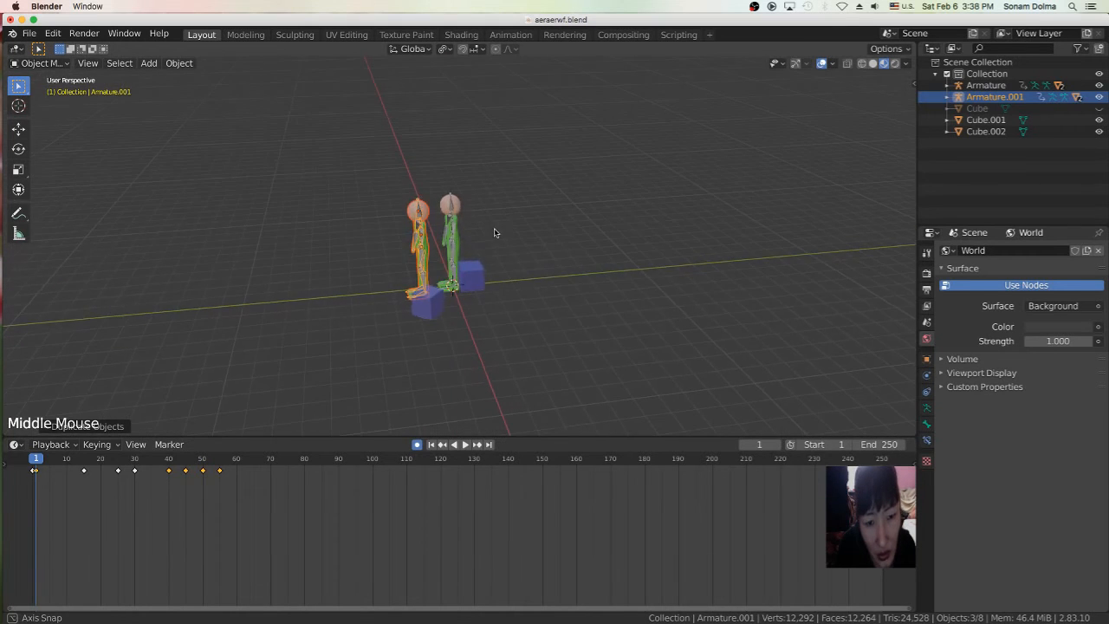
scroll(495, 237, up, 5)
key(g)
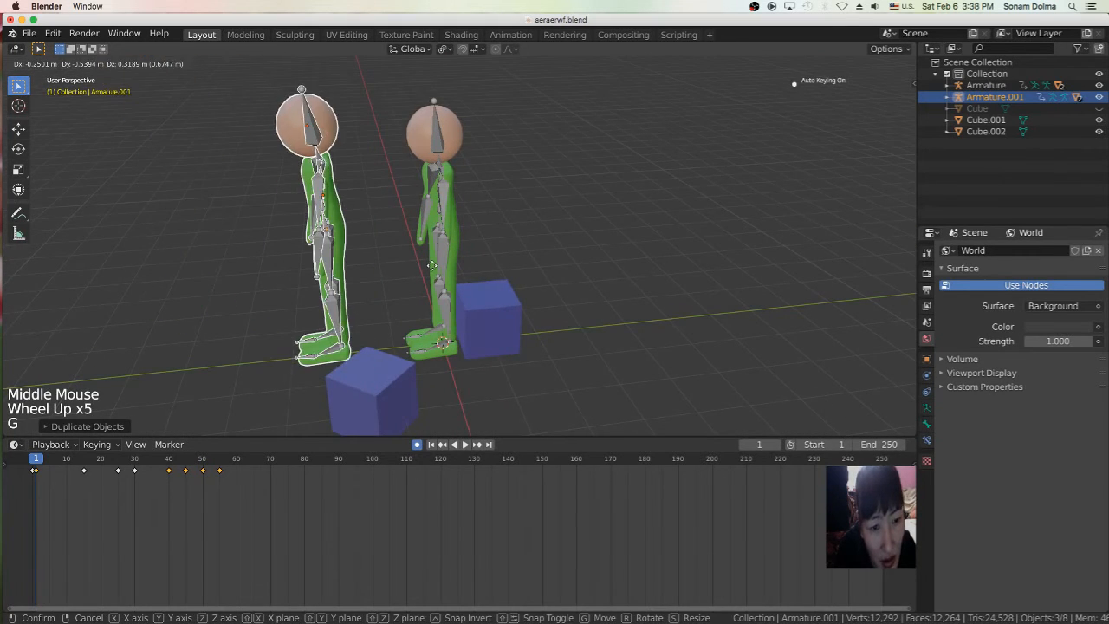
right_click(518, 323)
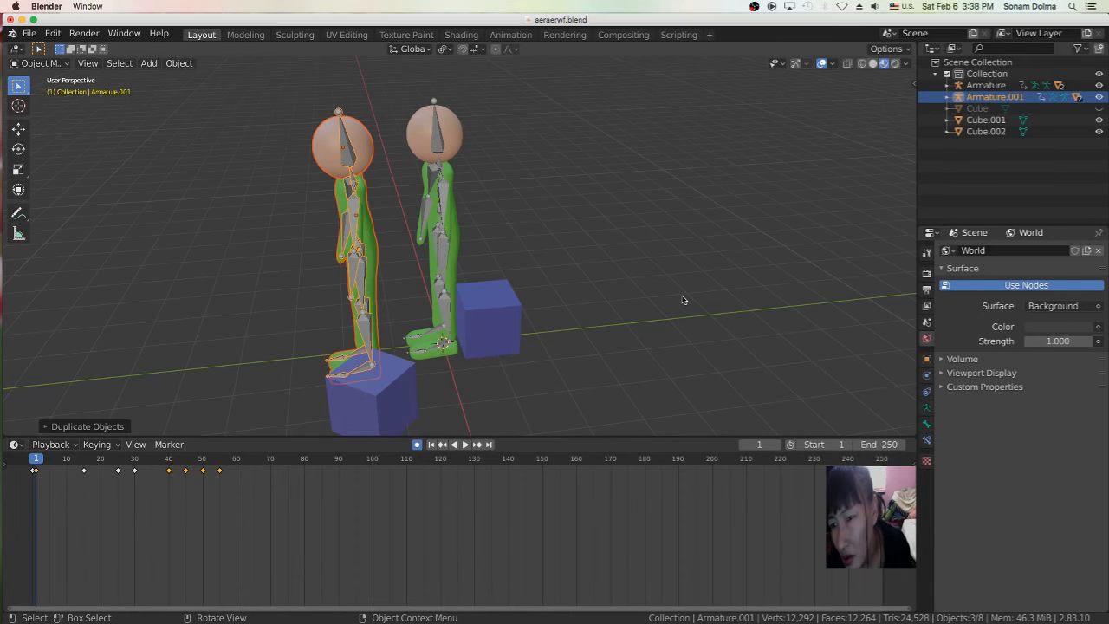
scroll(681, 300, down, 2)
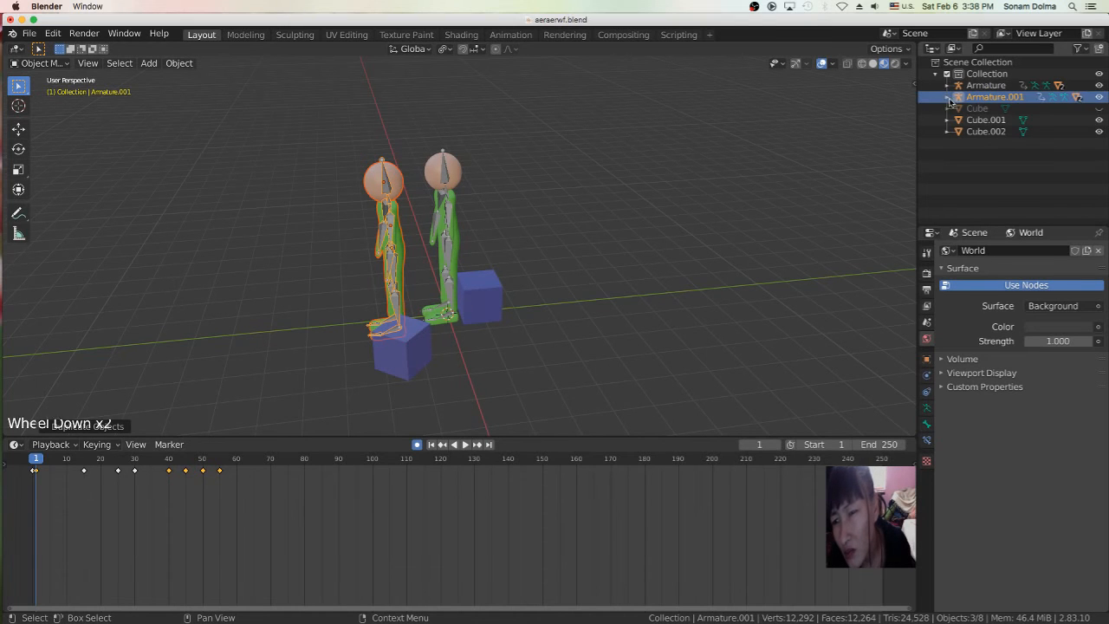
Step: Rotate the duplicated character in a view from above and move it well away from the original, past the second cube
middle_drag(519, 225, 597, 286)
key(r)
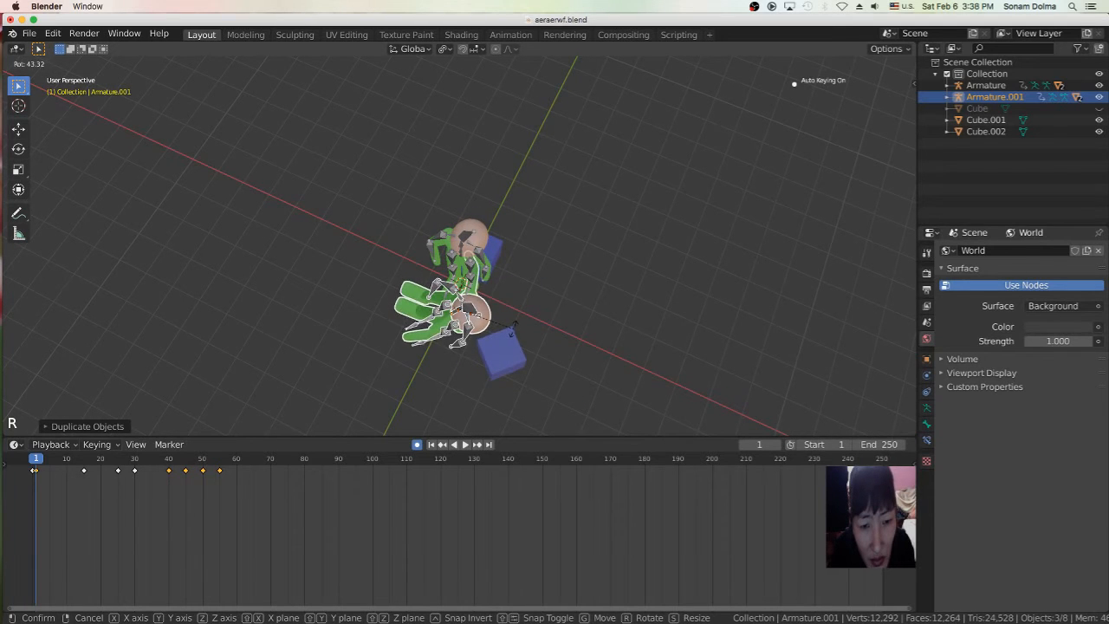
click(513, 331)
middle_drag(516, 322, 559, 250)
key(g)
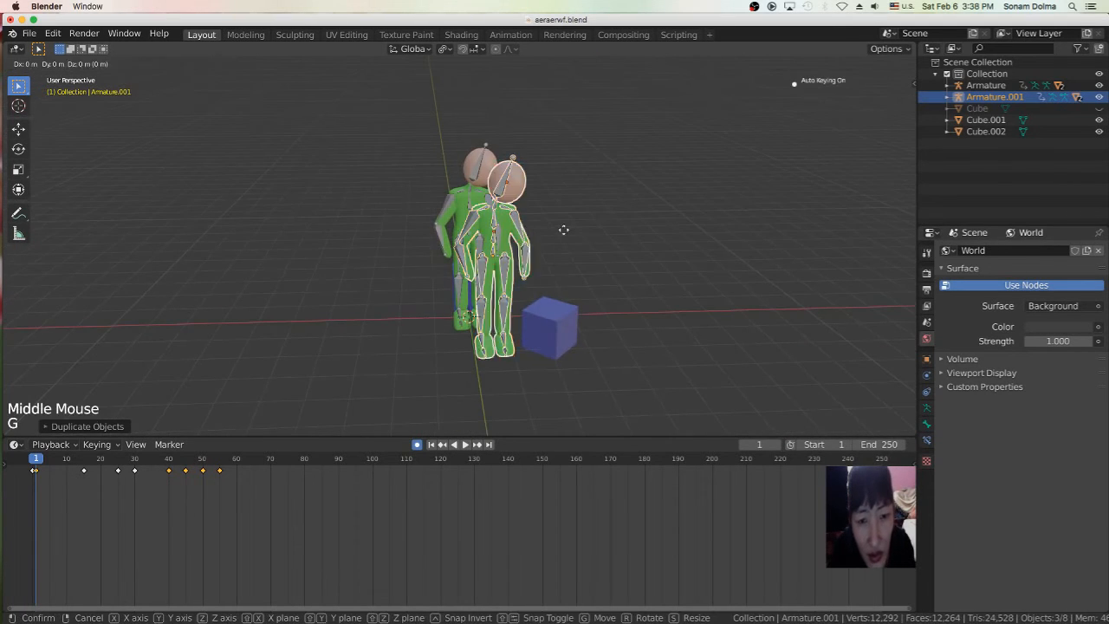
click(716, 238)
scroll(716, 238, down, 2)
middle_drag(725, 240, 708, 222)
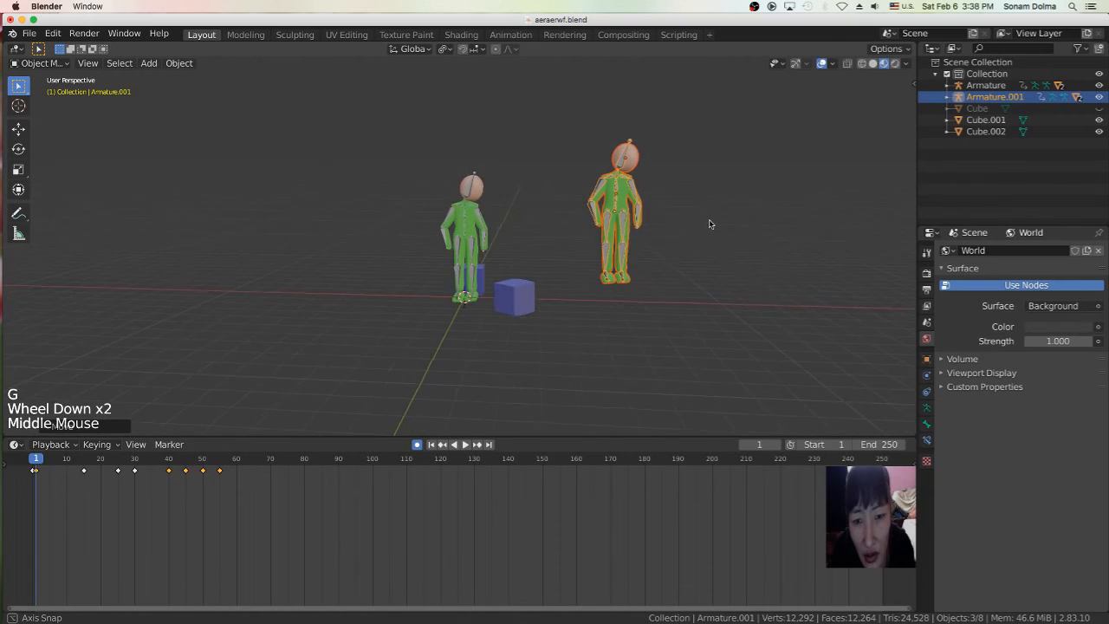
Step: Select only the duplicate's armature and try to rotate it in a view from above
click(623, 227)
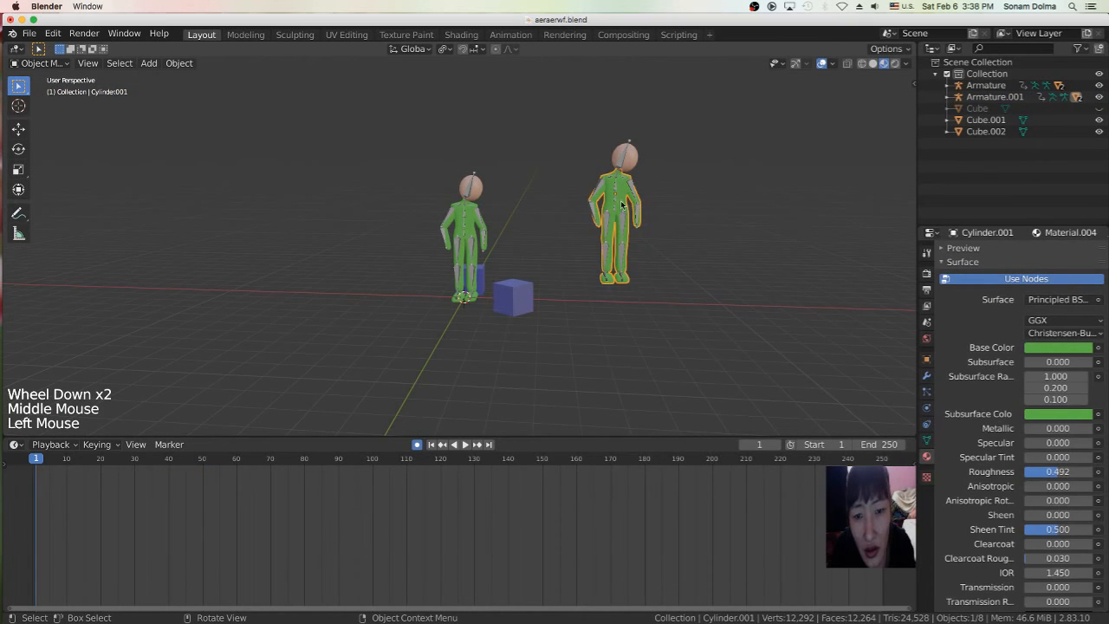
double_click(614, 200)
scroll(671, 227, down, 2)
middle_drag(663, 240, 539, 320)
key(r)
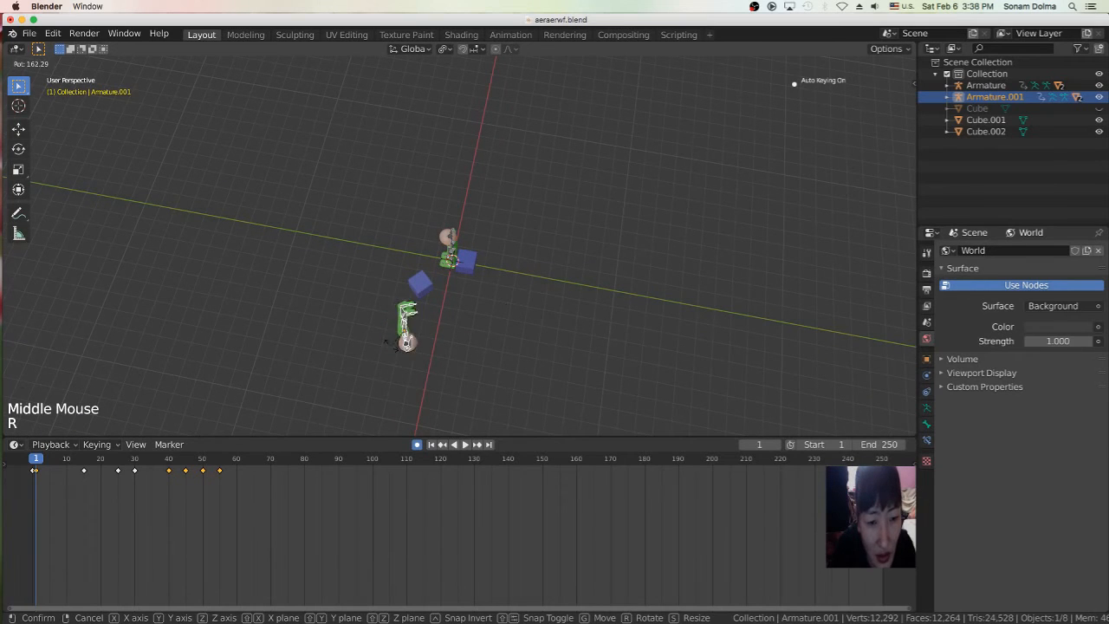
right_click(398, 345)
middle_drag(499, 341, 508, 330)
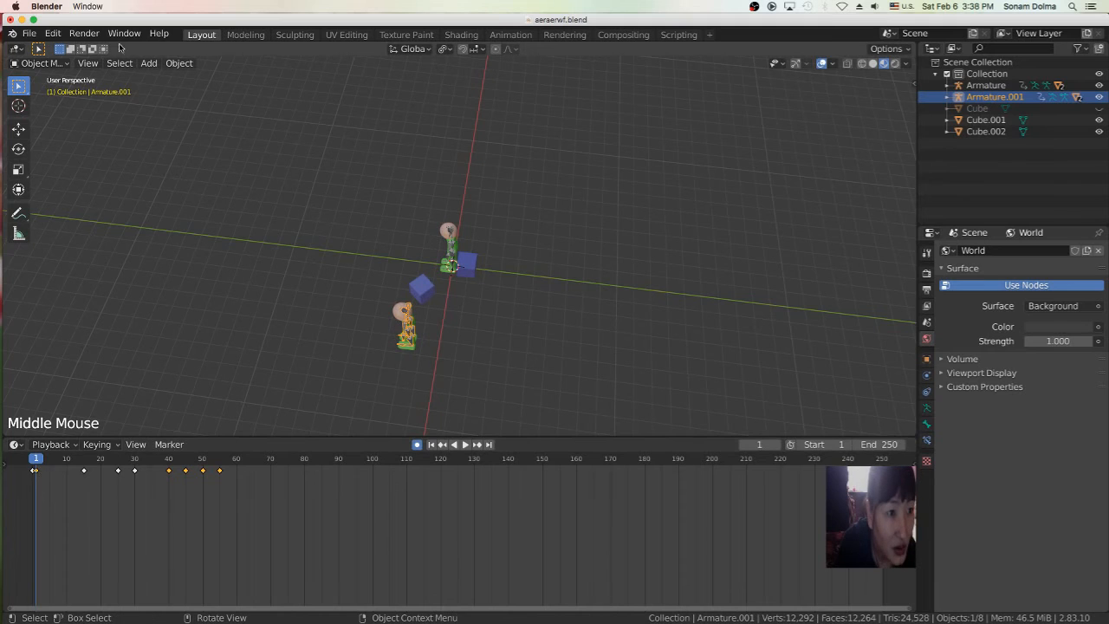
Step: Undo the duplicate's selection, move and rotation changes and the duplication itself, back to the single selected character
click(53, 33)
click(56, 46)
click(52, 33)
click(55, 46)
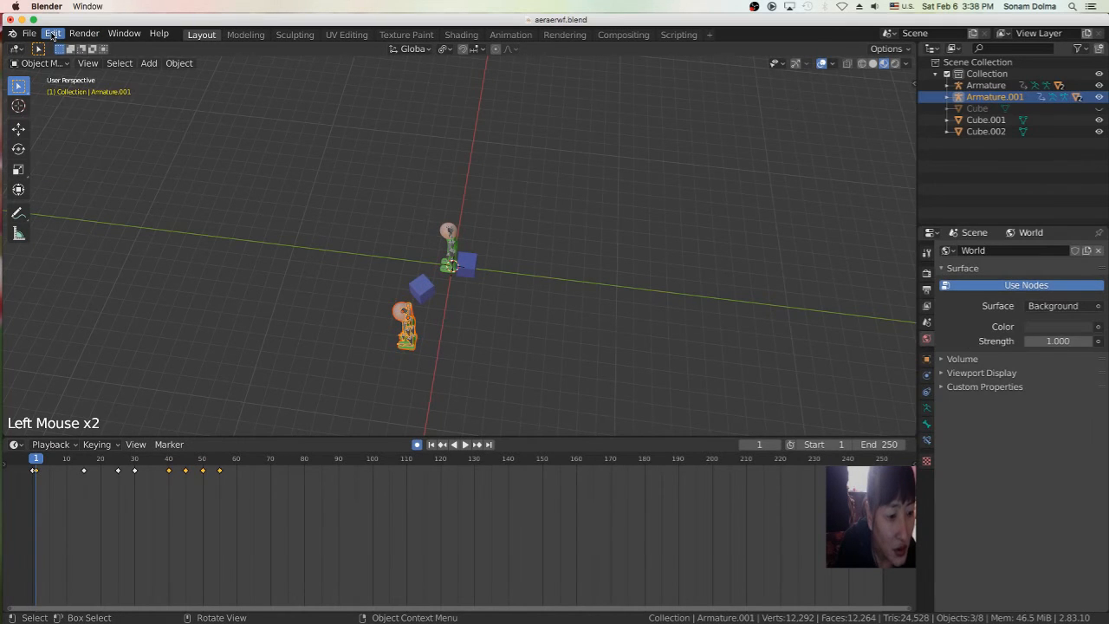
click(52, 33)
click(59, 46)
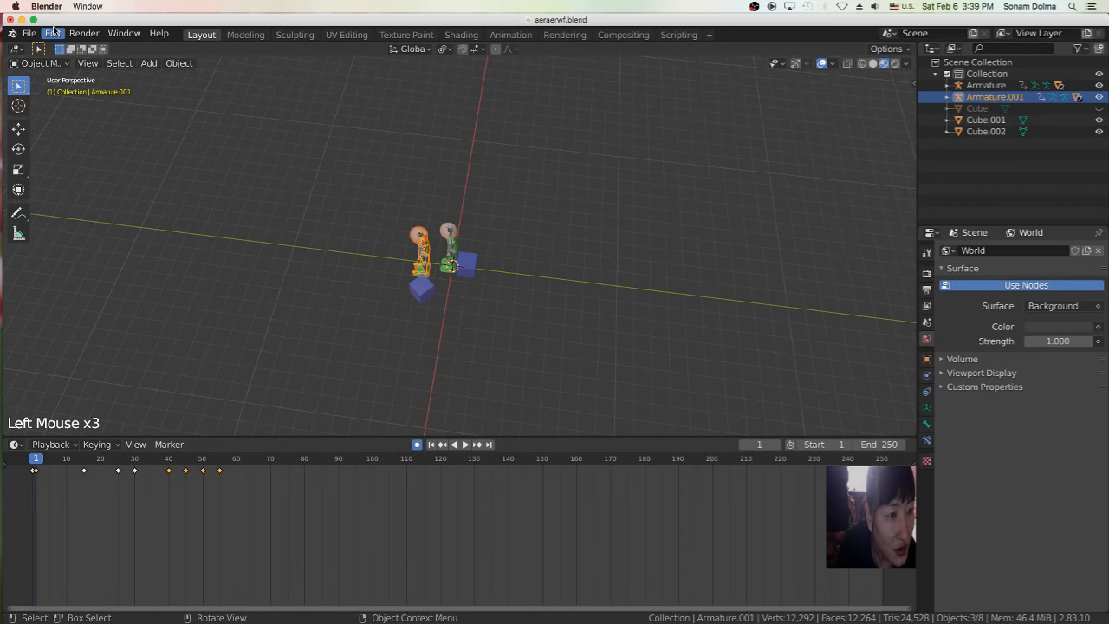
click(50, 36)
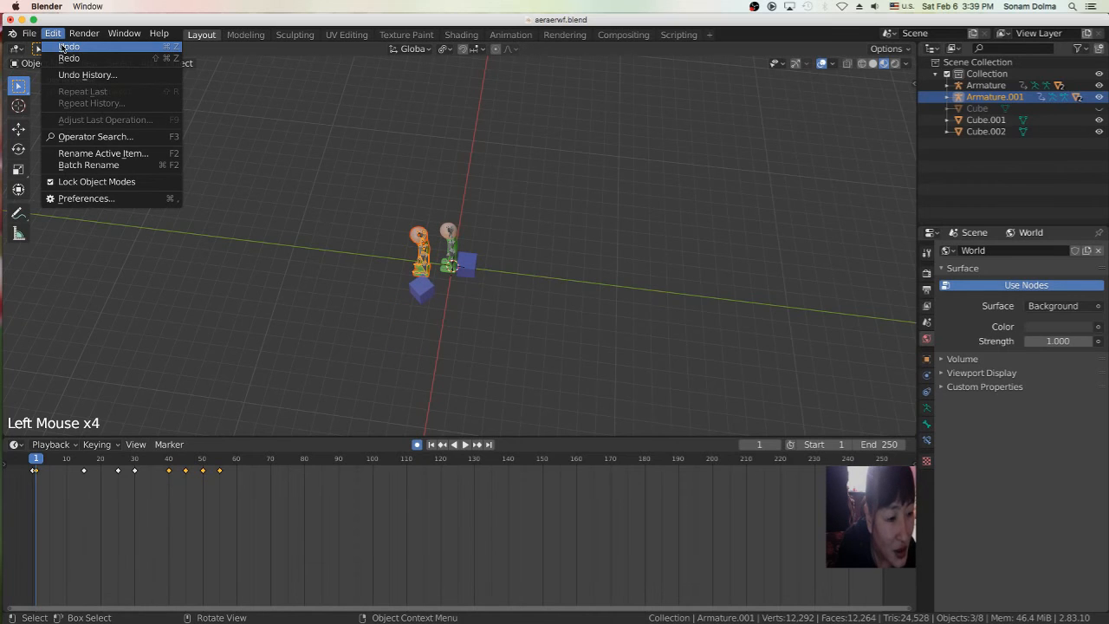
click(62, 46)
scroll(404, 248, up, 2)
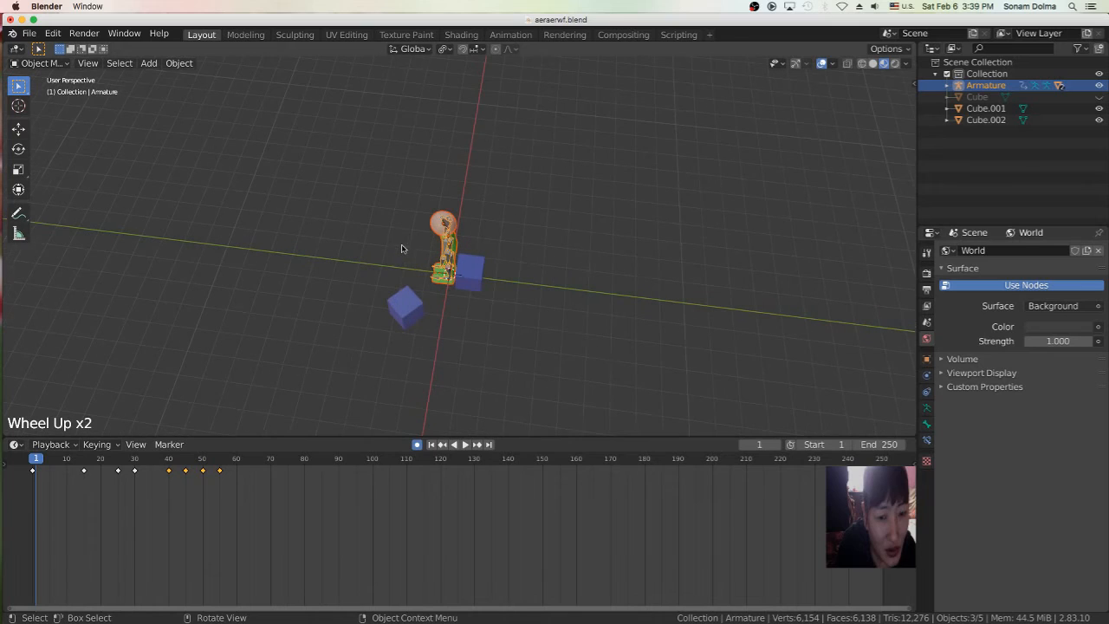
Step: Set the current frame of the timeline to 0
click(432, 446)
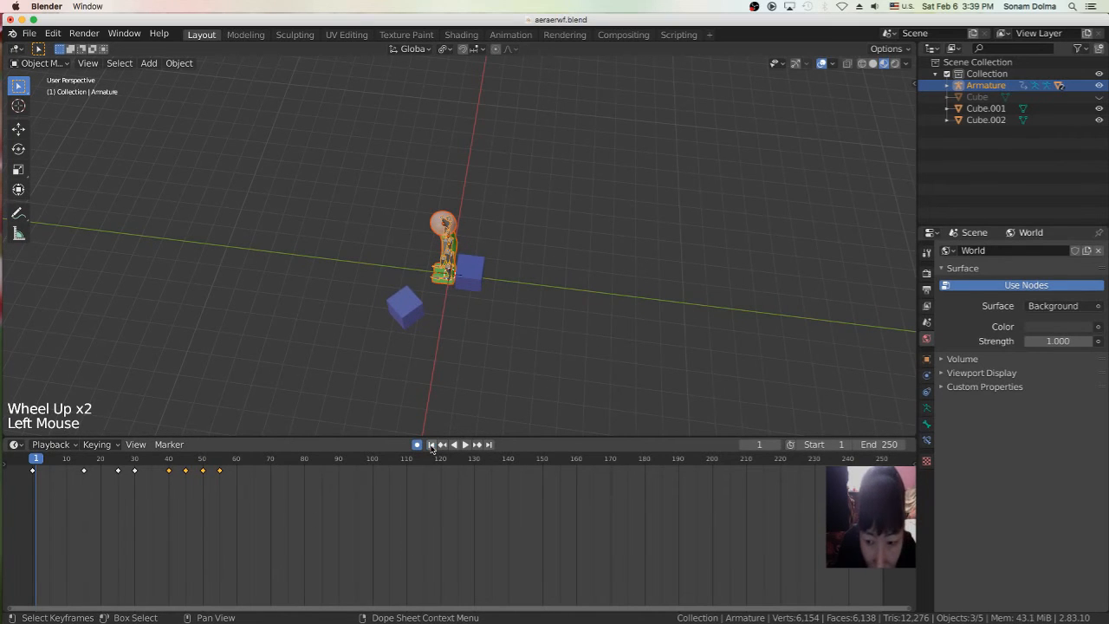
click(742, 446)
scroll(461, 337, up, 5)
middle_drag(463, 324, 589, 278)
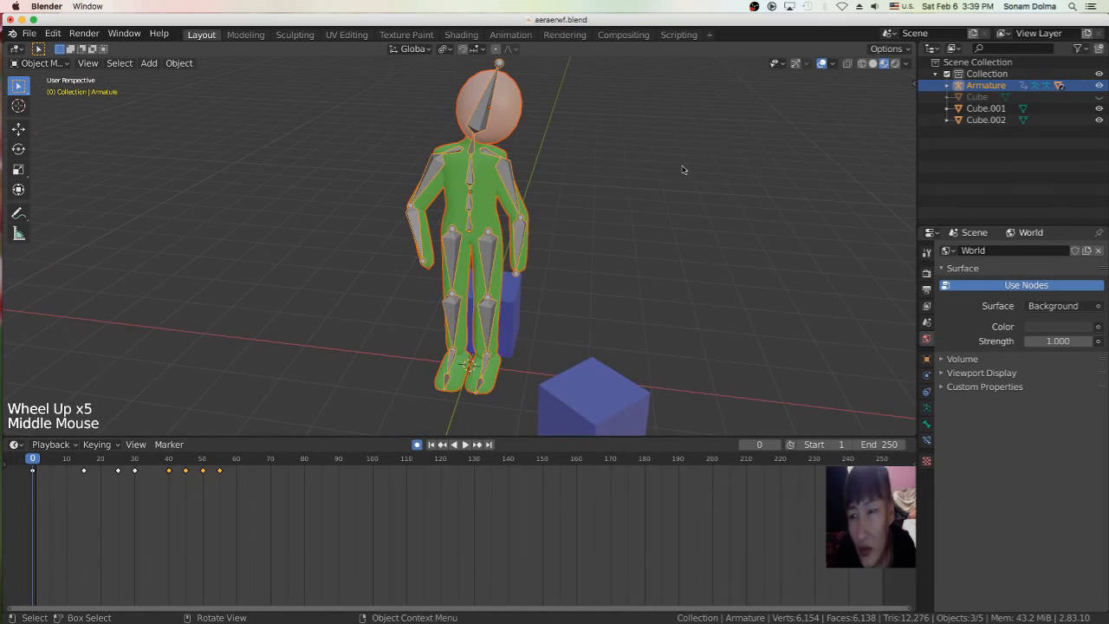
Step: Duplicate the whole selected character at frame 0 and place the copy just in front of the original
scroll(596, 184, down, 3)
middle_drag(584, 230, 597, 226)
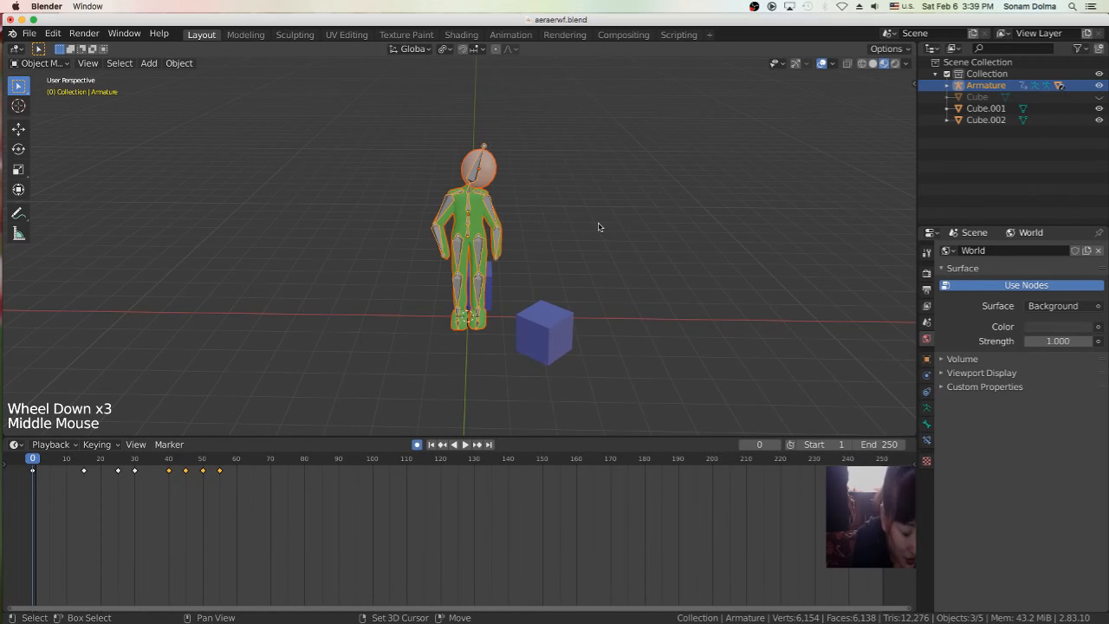
key(shift+d)
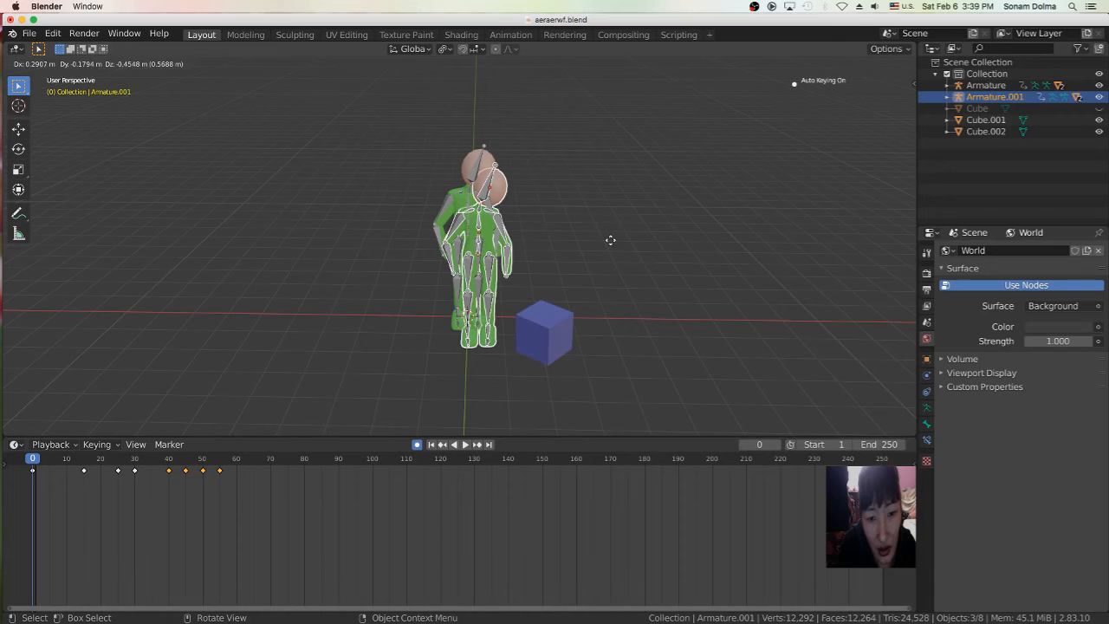
click(622, 243)
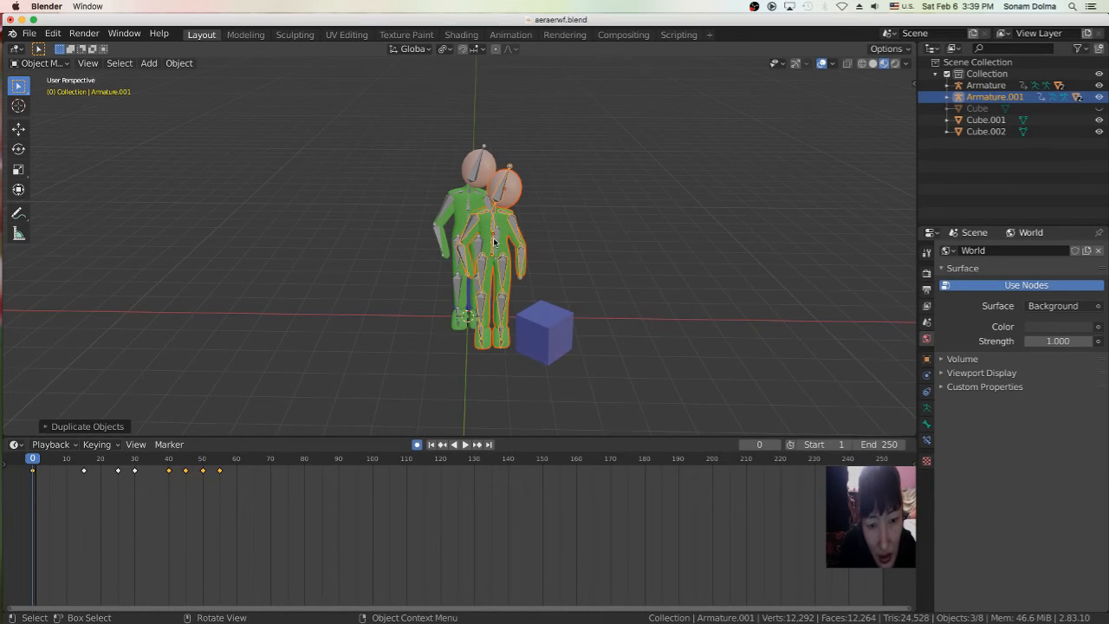
Step: Select only the duplicate's armature, rotate it from above to turn its back to the second blue cube, and move it beside that cube
click(493, 227)
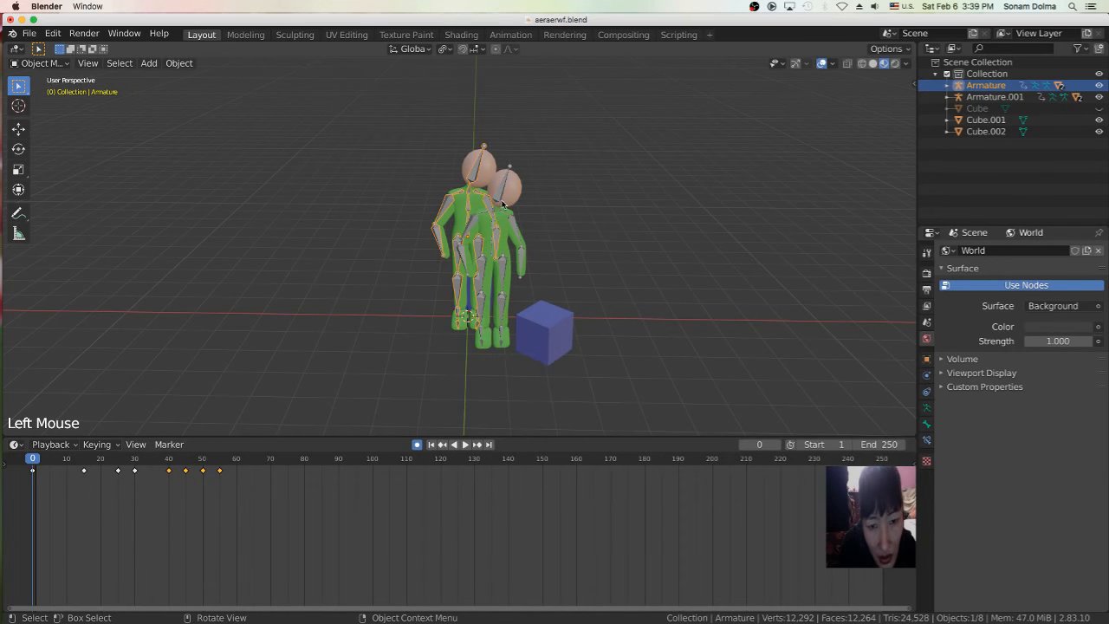
click(502, 192)
middle_drag(583, 216, 460, 311)
key(r)
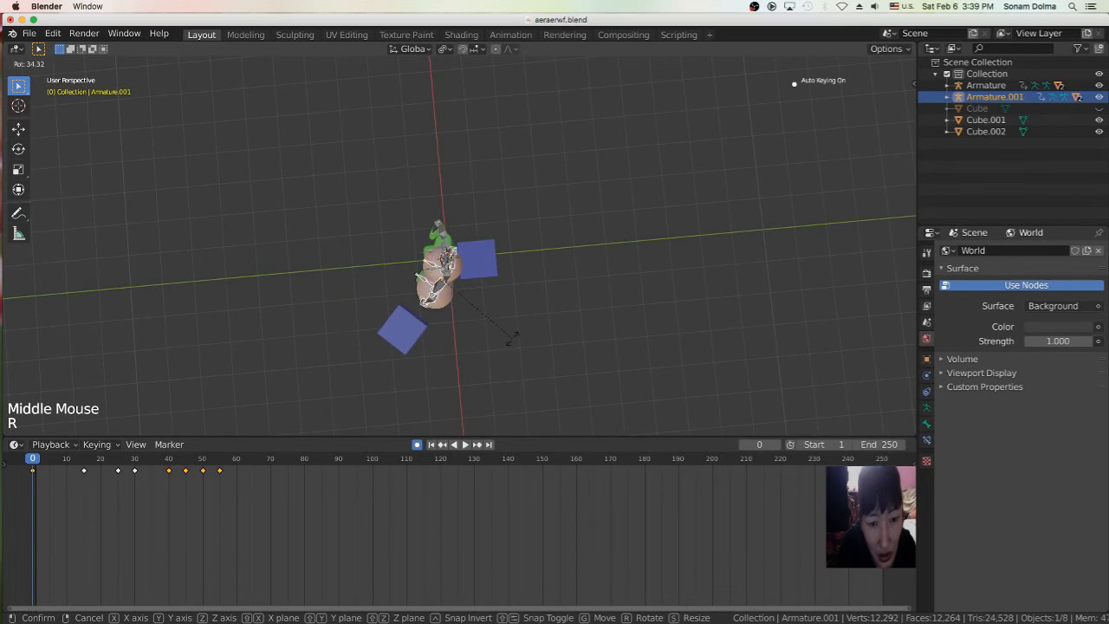
click(486, 289)
key(g)
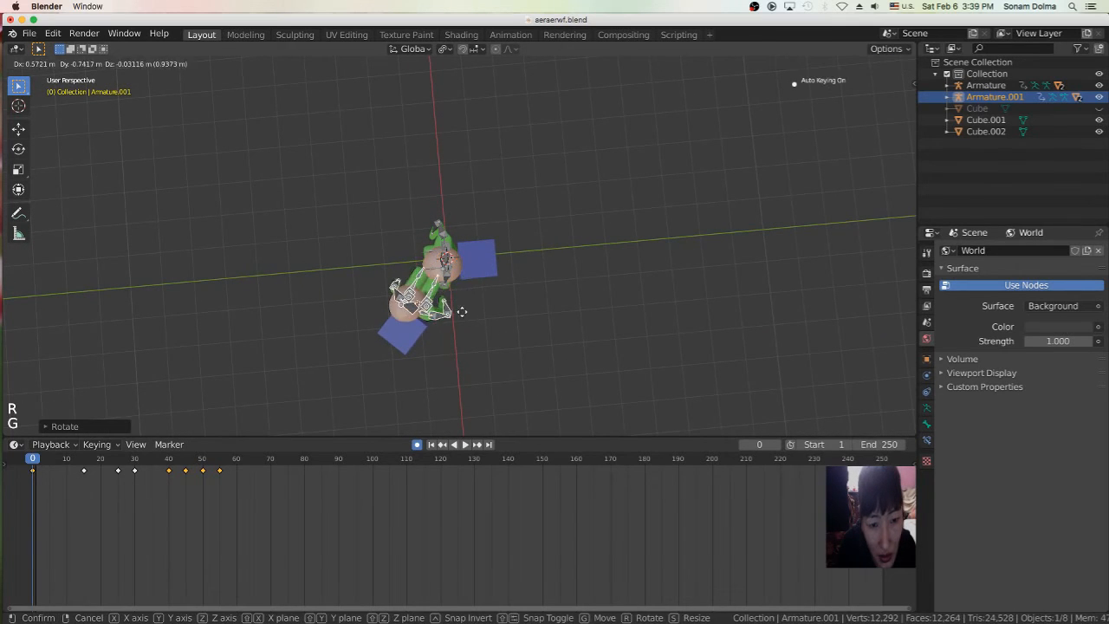
click(459, 334)
Step: Try to reposition the second blue cube behind the duplicated character
middle_drag(350, 327, 638, 292)
scroll(603, 286, up, 3)
click(642, 310)
scroll(639, 293, down, 2)
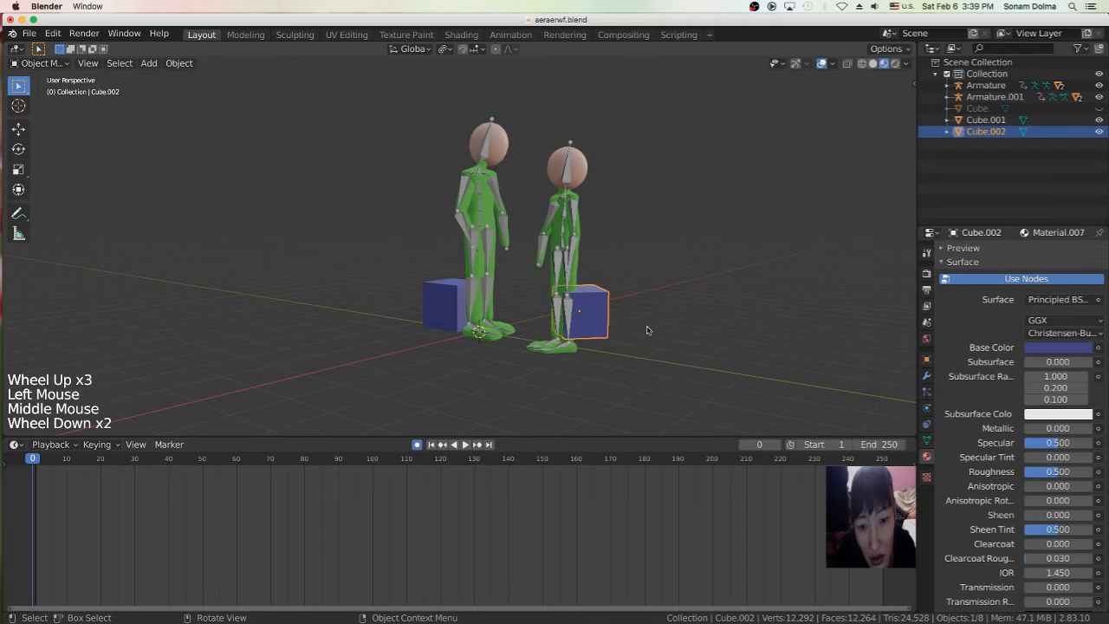
key(g)
click(627, 332)
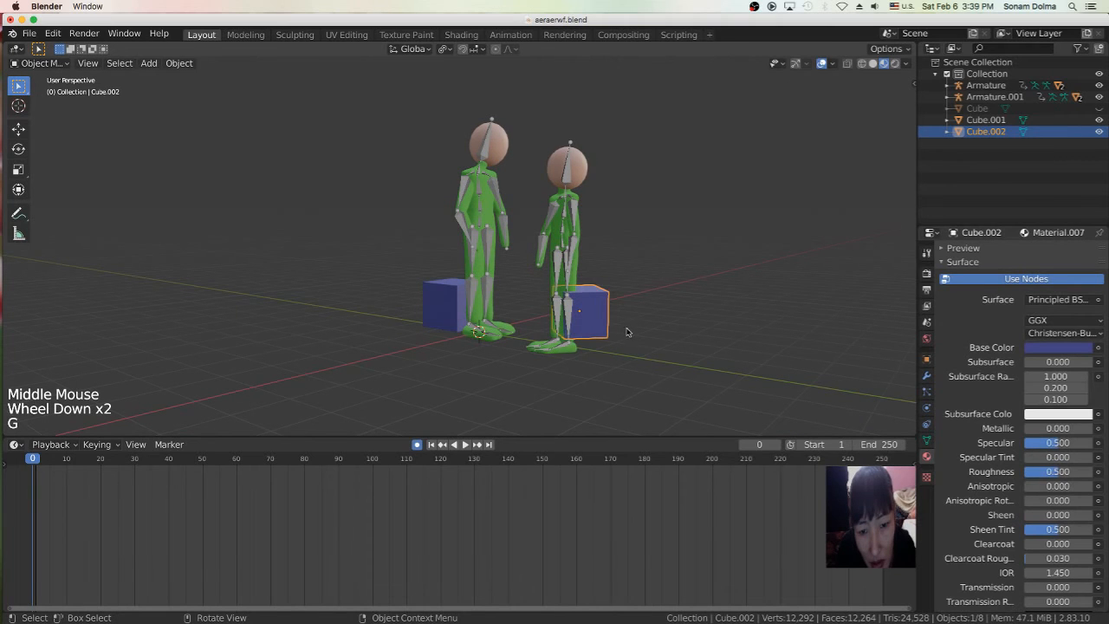
Step: Move the duplicate's armature slightly forward and up so the character stands directly in front of the second cube
click(568, 247)
key(g)
click(551, 246)
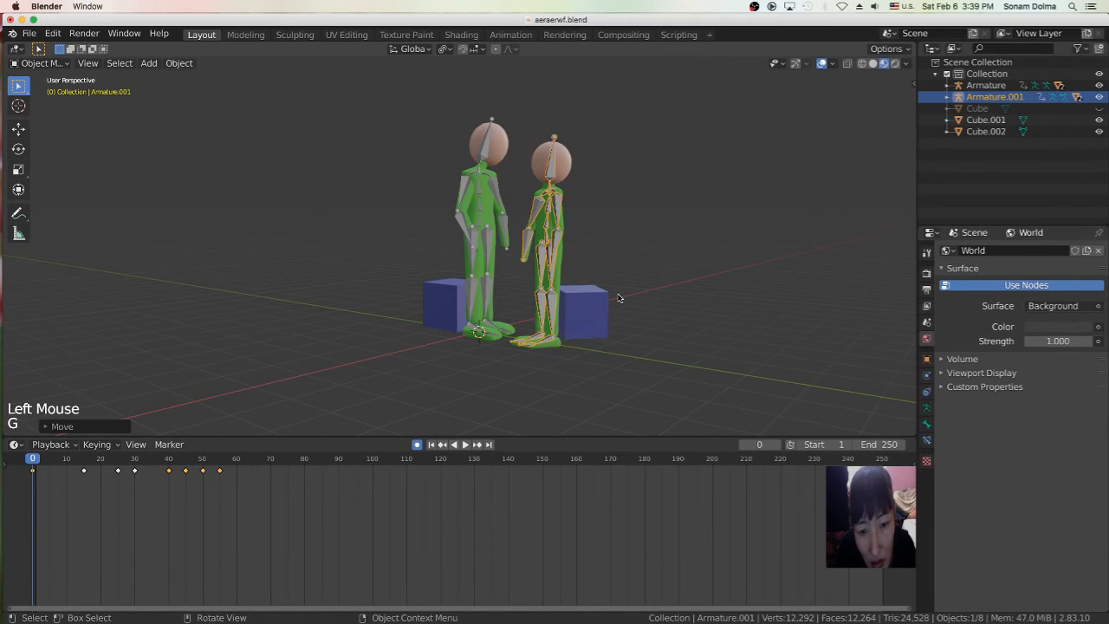
scroll(616, 302, up, 1)
scroll(611, 314, down, 1)
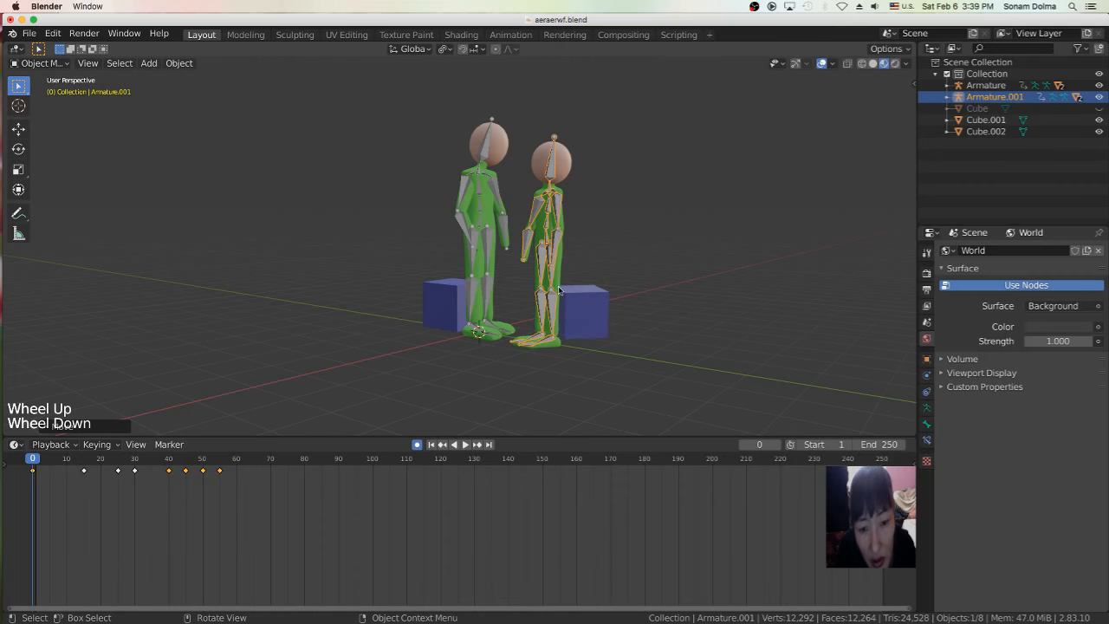
key(g)
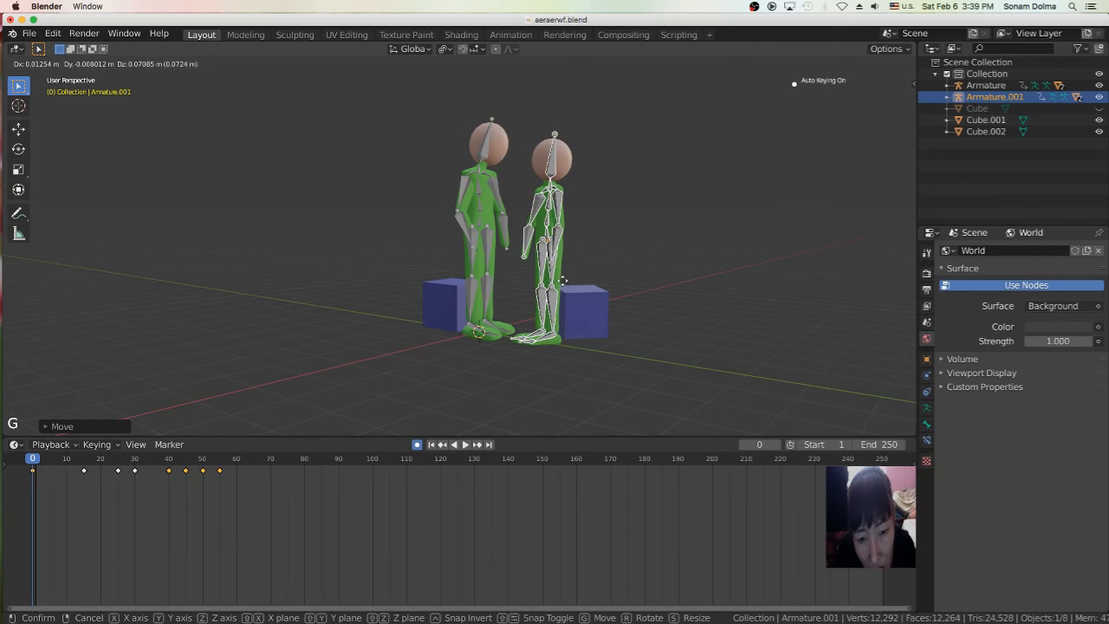
click(584, 304)
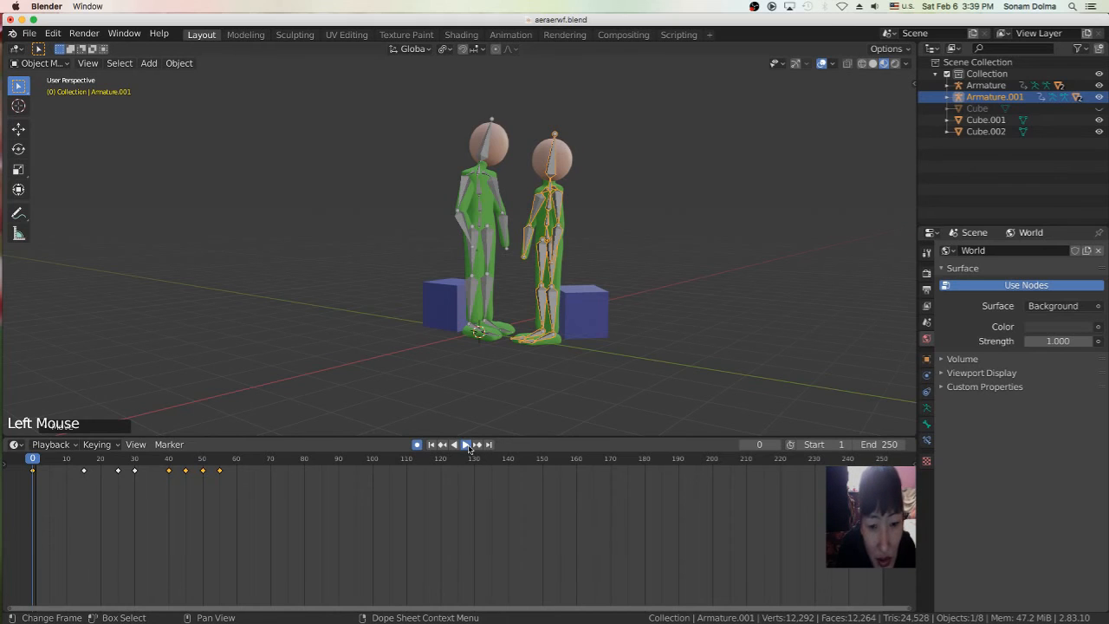
Step: Play the animation to check both characters sitting down on their cubes, and return to the start frame
click(467, 444)
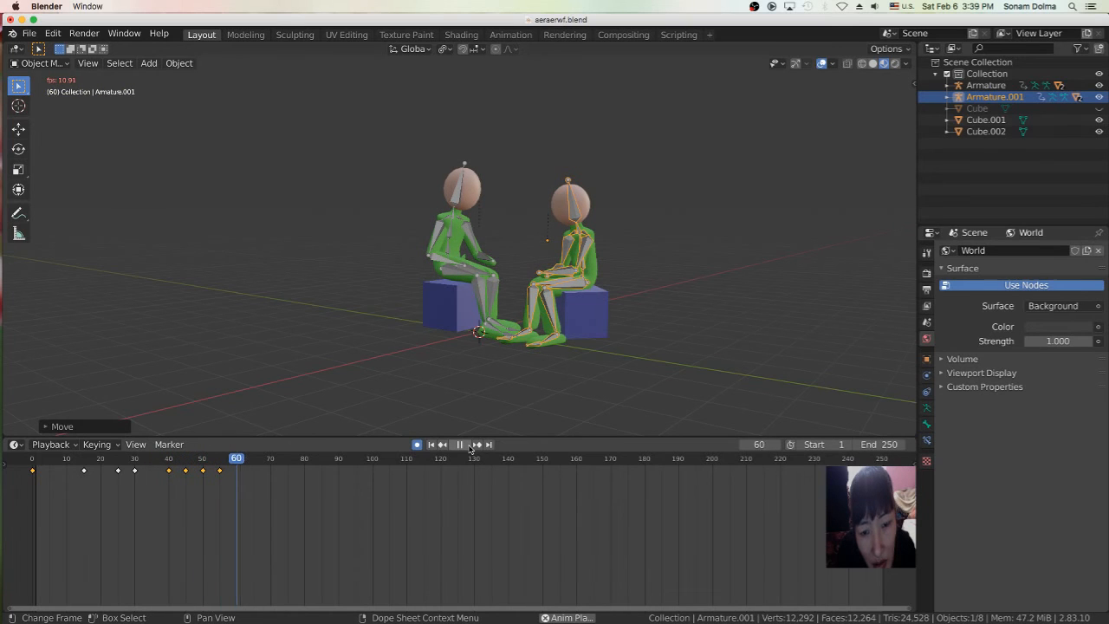
click(460, 445)
click(431, 445)
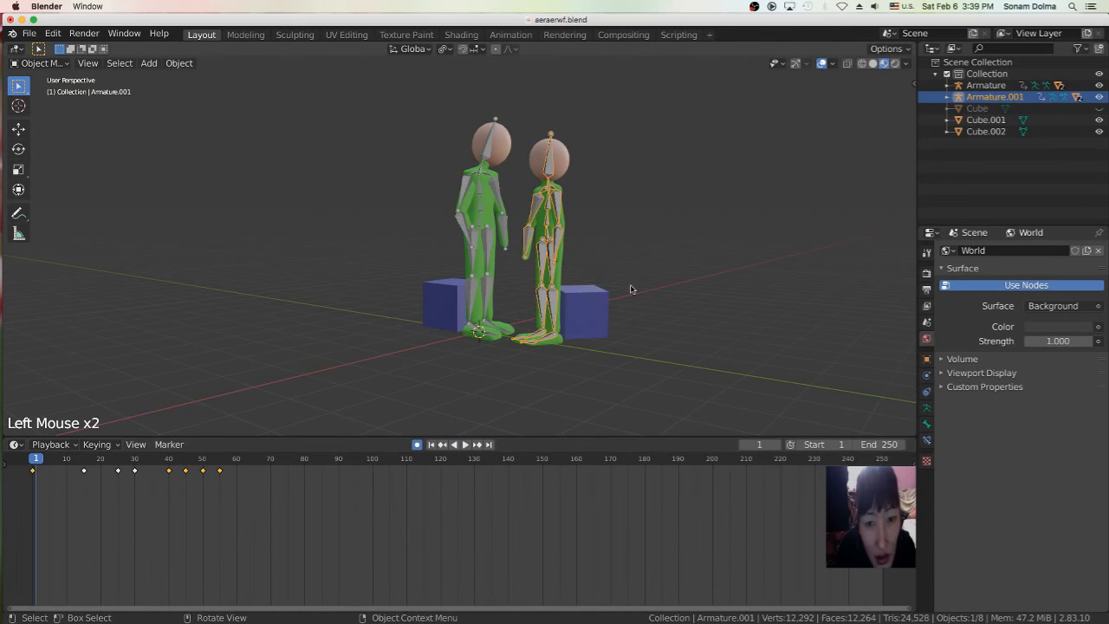
Step: Select the second character's armature from above and switch it to Pose Mode
scroll(631, 303, down, 2)
middle_drag(632, 302, 510, 309)
click(505, 306)
scroll(548, 317, up, 4)
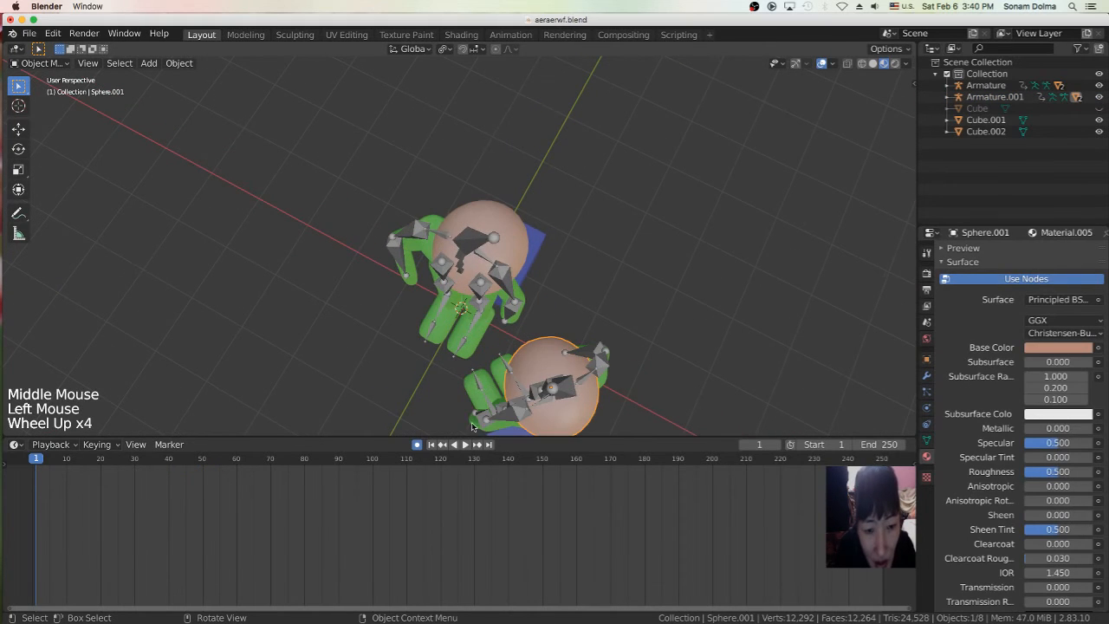
click(552, 389)
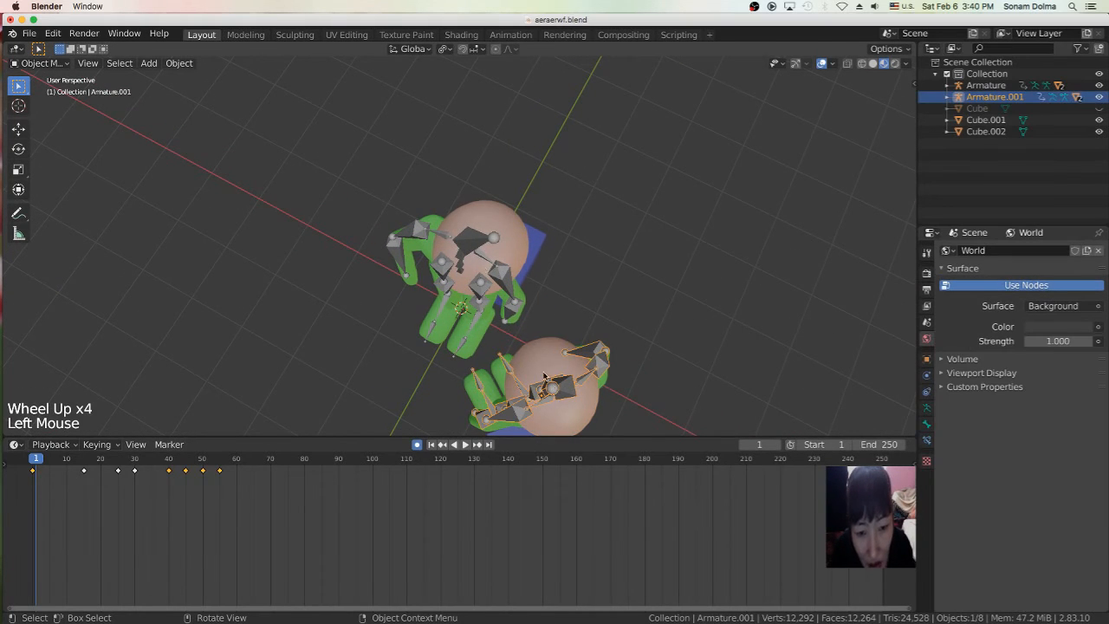
click(39, 63)
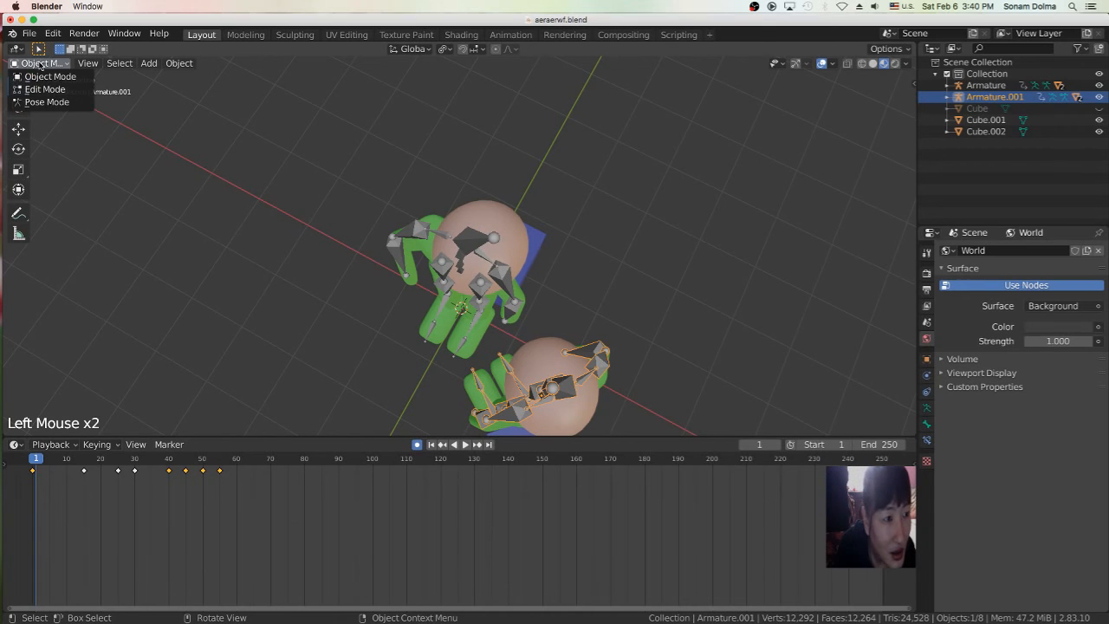
click(39, 102)
Step: Rotate the second character's head bone at frame 1
click(563, 400)
scroll(571, 381, down, 2)
key(r)
click(572, 379)
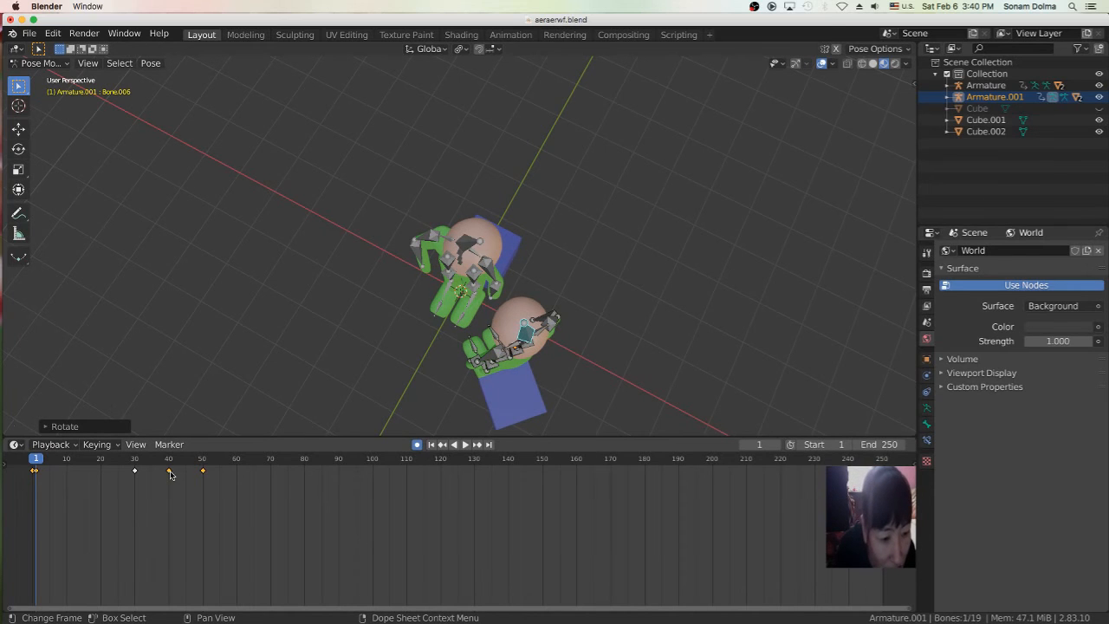
Step: Go to frame 30 and rotate both thigh bones of the second character as seen from above
drag(38, 462, 32, 467)
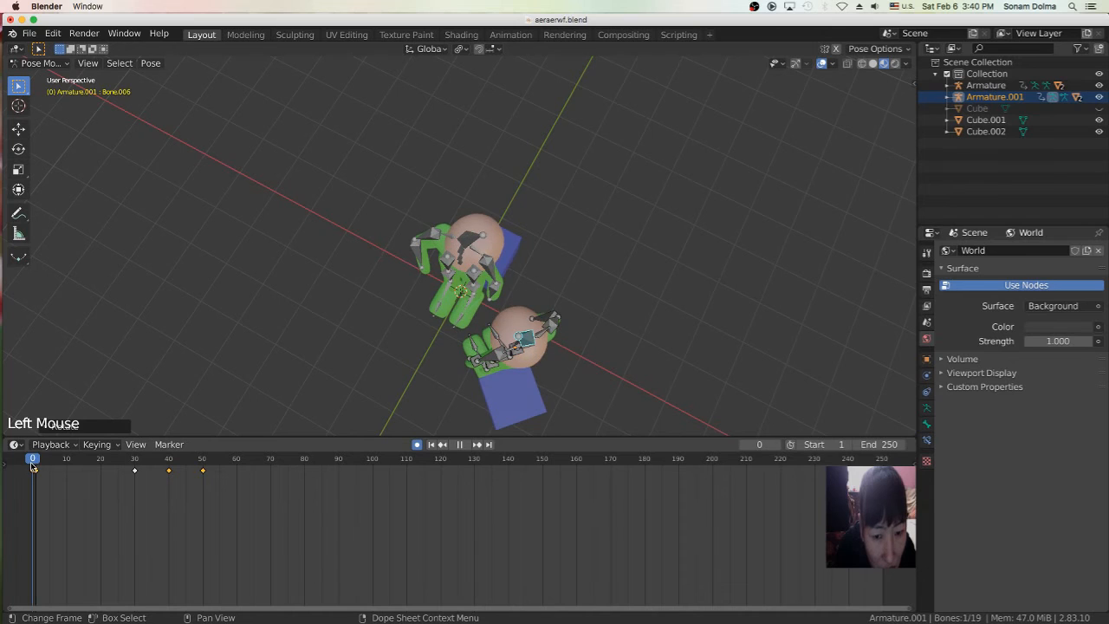
key(space)
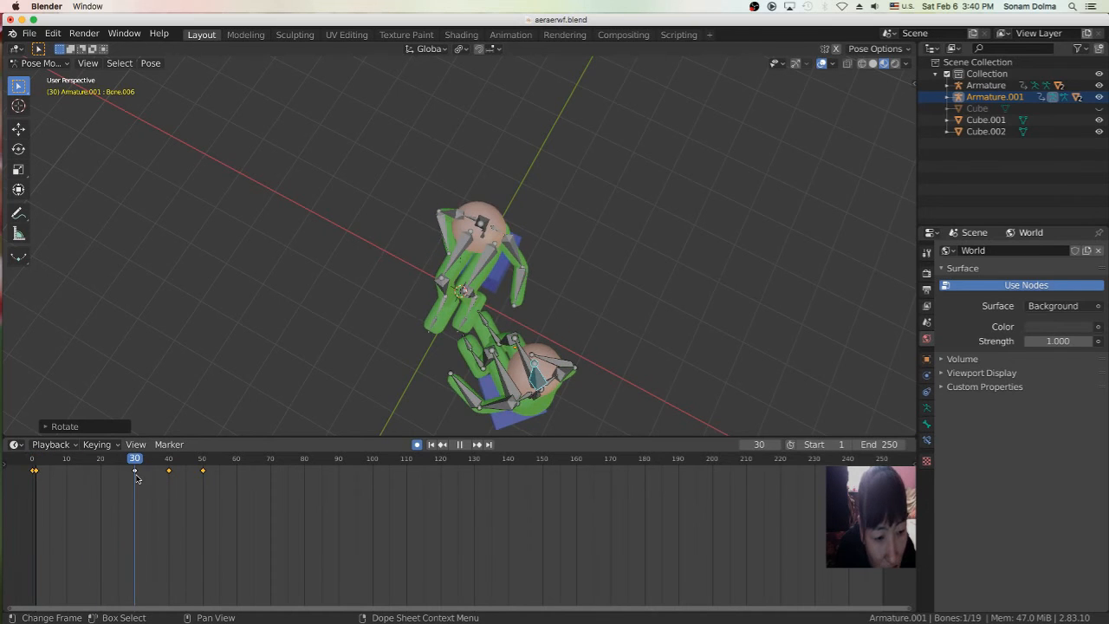
click(546, 379)
key(r)
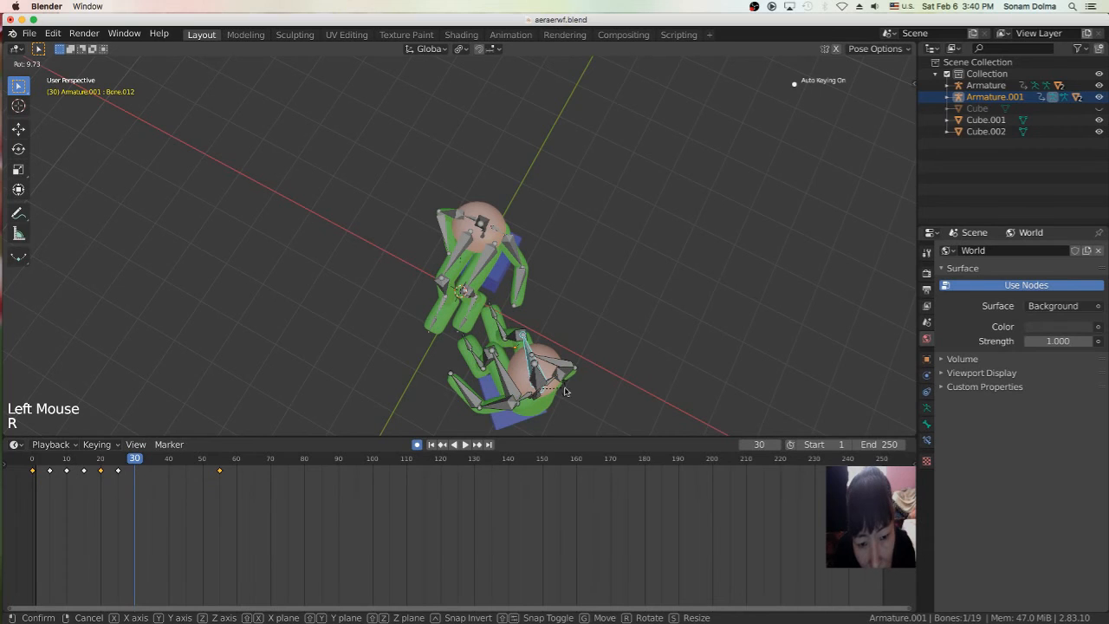
click(567, 391)
click(509, 374)
key(r)
click(542, 387)
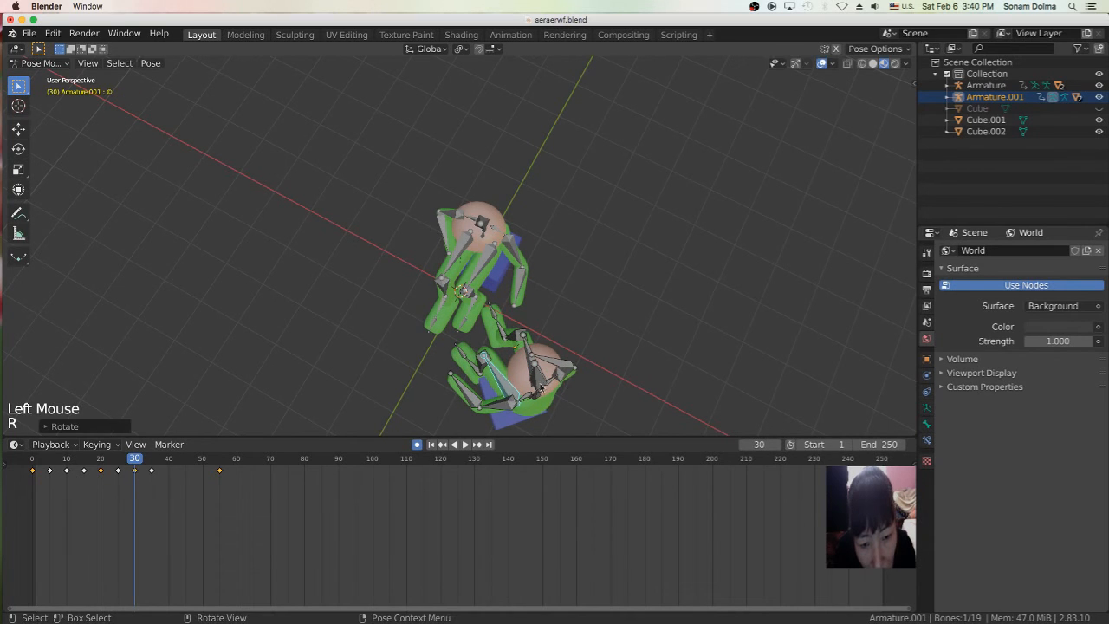
Step: Rotate the second character's forearm bone at frame 30
click(475, 400)
key(r)
click(530, 414)
key(r)
Step: Adjust the rotation of the second character's neck bone at frame 30 from several viewing angles
scroll(567, 384, down, 2)
middle_drag(567, 383, 457, 259)
click(457, 258)
key(r)
click(517, 275)
middle_drag(517, 274, 529, 251)
key(r)
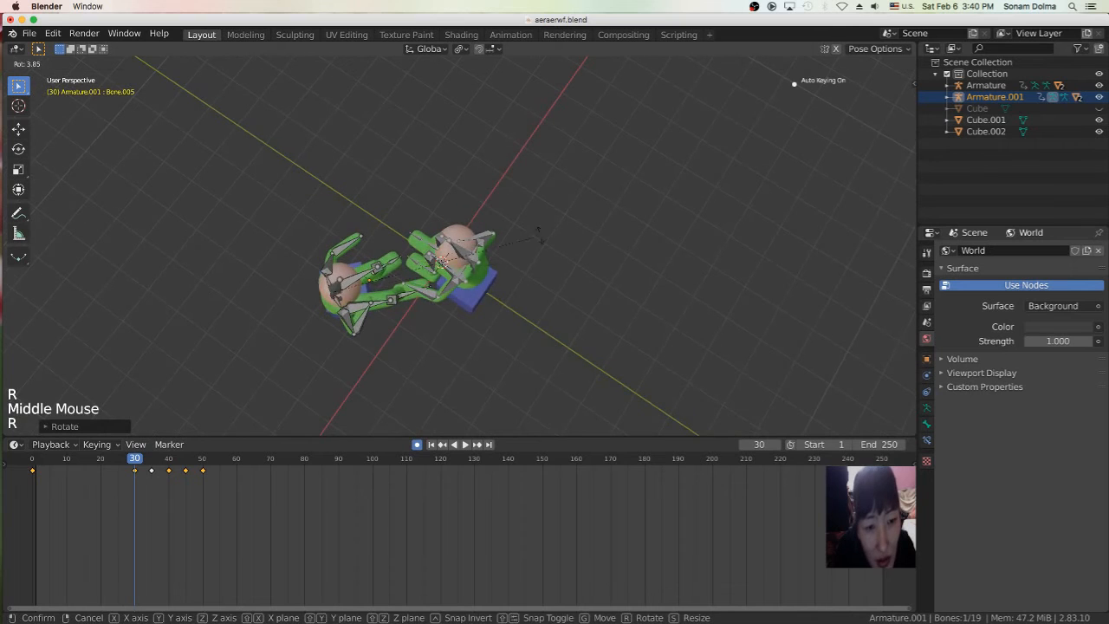
click(527, 290)
middle_drag(506, 302, 671, 226)
key(r)
click(463, 232)
Step: Rotate the upper arm and forearm of the second character's arm nearest its cube's outer side at frame 30
click(607, 270)
key(r)
click(579, 251)
middle_drag(585, 248, 611, 259)
key(r)
click(621, 264)
click(574, 276)
middle_drag(574, 275, 686, 304)
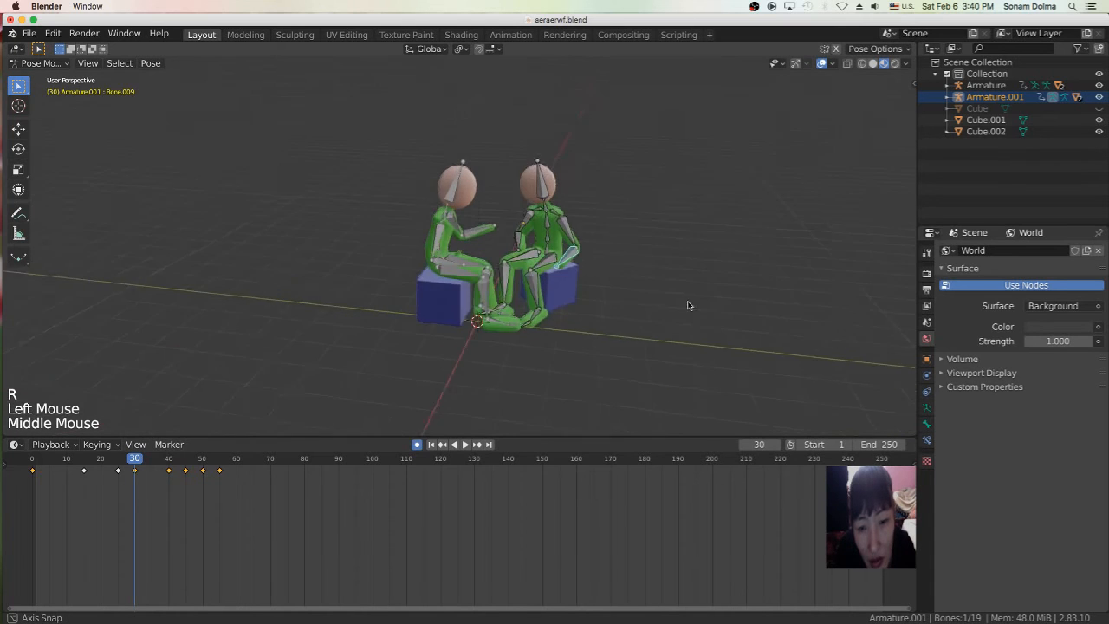
scroll(643, 303, down, 2)
key(r)
click(594, 281)
Step: Refine the spread of the second character's two thigh bones from above at frame 30
middle_drag(594, 284, 685, 367)
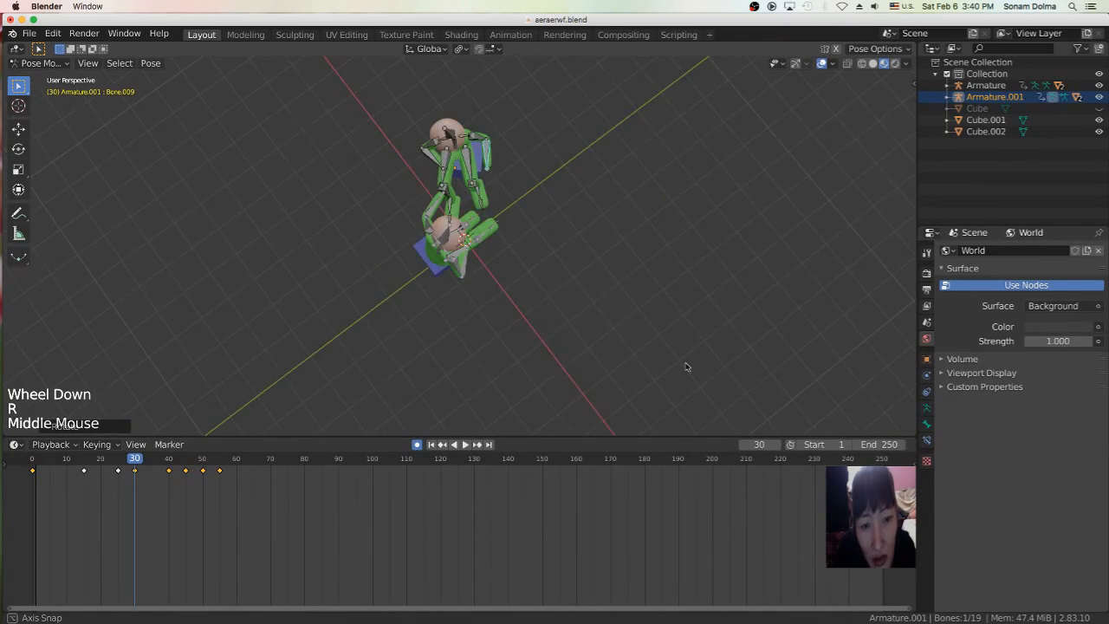
click(444, 179)
click(443, 177)
key(r)
click(459, 189)
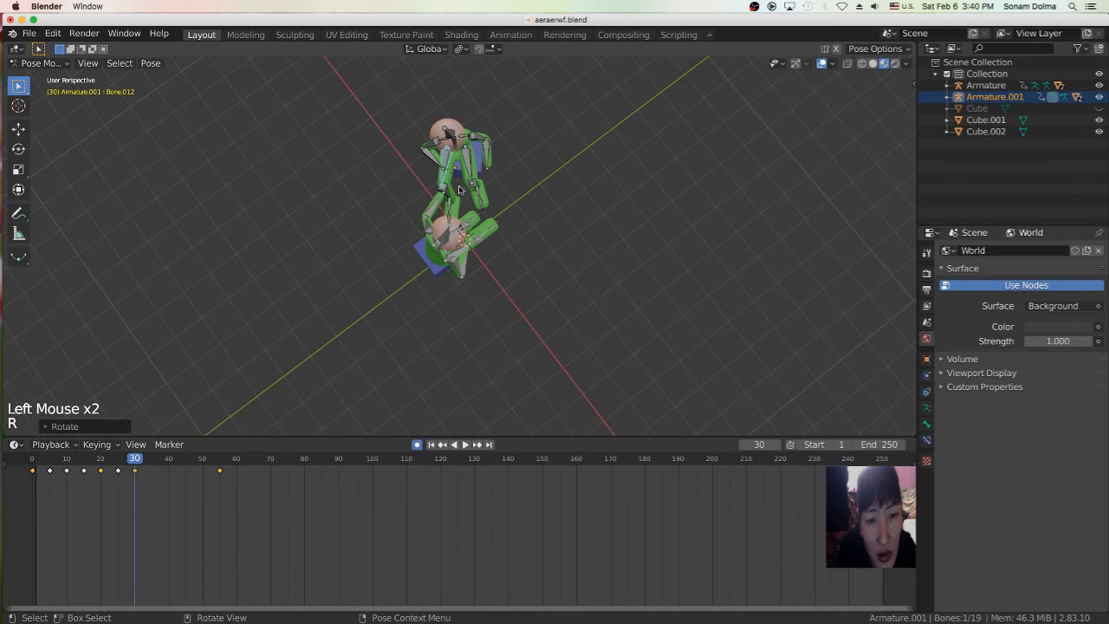
click(467, 172)
key(r)
click(488, 197)
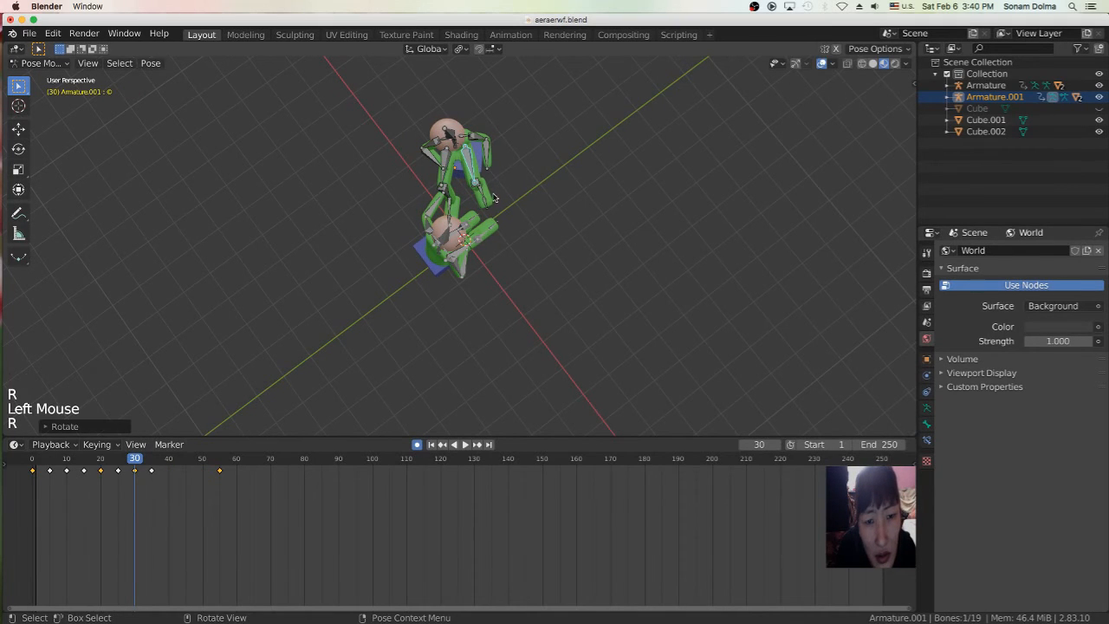
Step: Rotate the second character's far foot bone at frame 30 from a side view
middle_drag(549, 198, 537, 342)
click(523, 325)
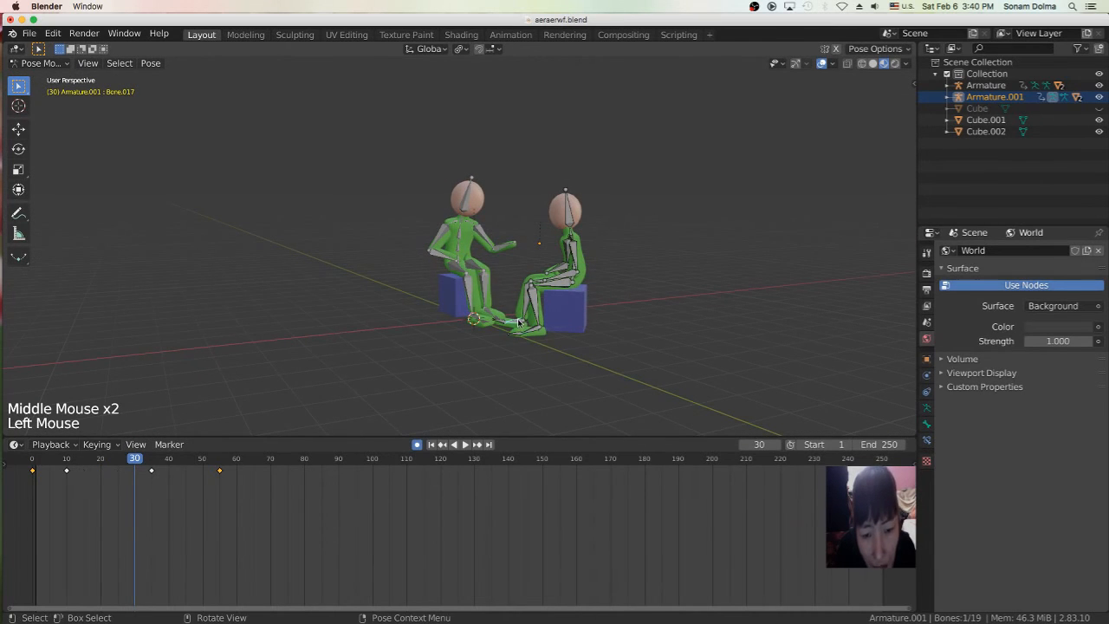
key(r)
click(572, 318)
Step: Zoom in on the second character and rotate its neck bone slightly at frame 30
scroll(637, 303, up, 3)
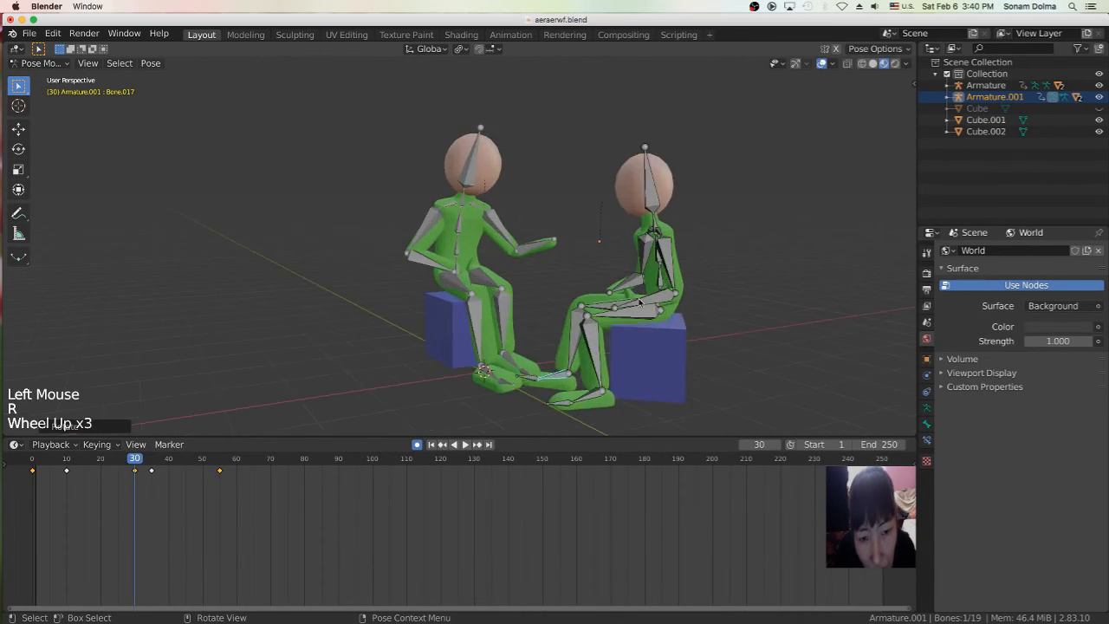
click(654, 227)
key(r)
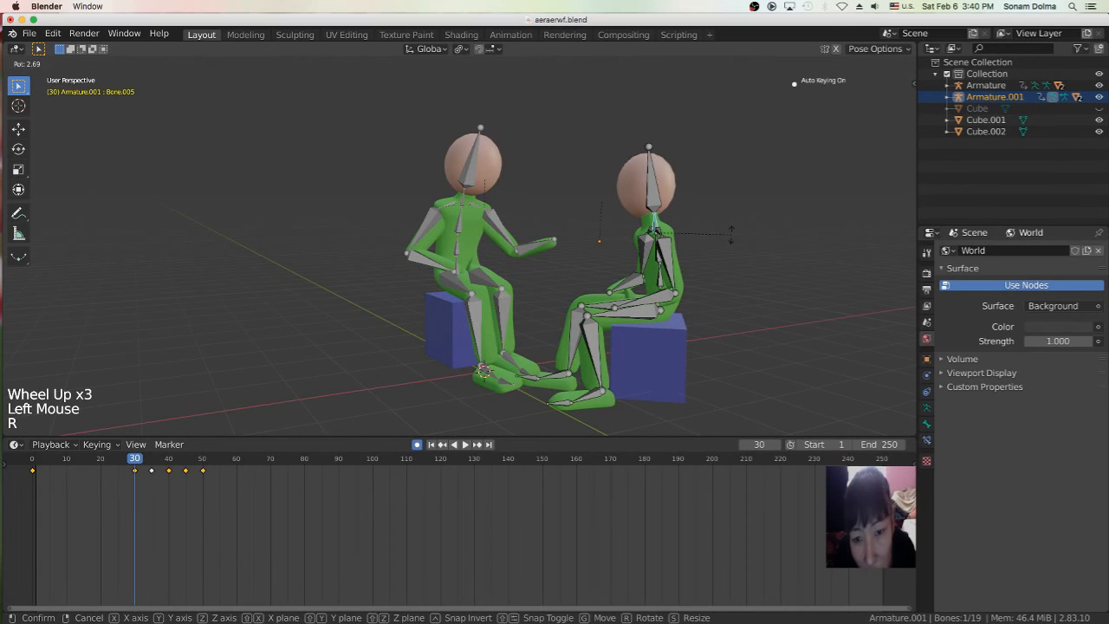
click(727, 236)
Step: Rotate the second character's upper arm bones and near forearm so the arms settle differently at frame 30
click(657, 258)
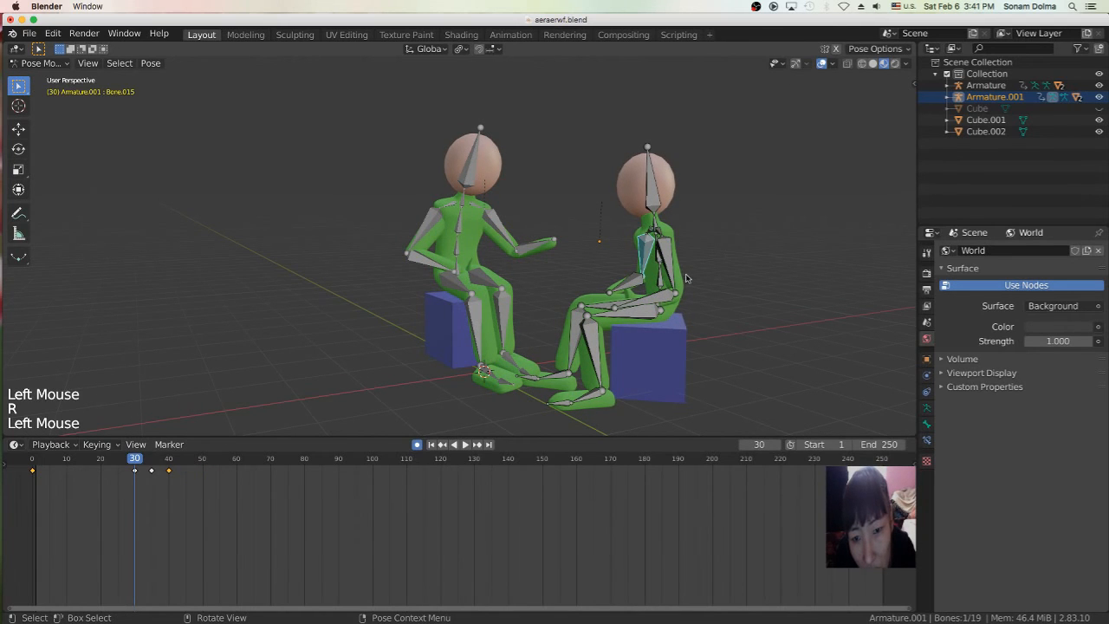
key(r)
click(684, 281)
key(r)
click(680, 290)
click(667, 303)
key(r)
click(674, 307)
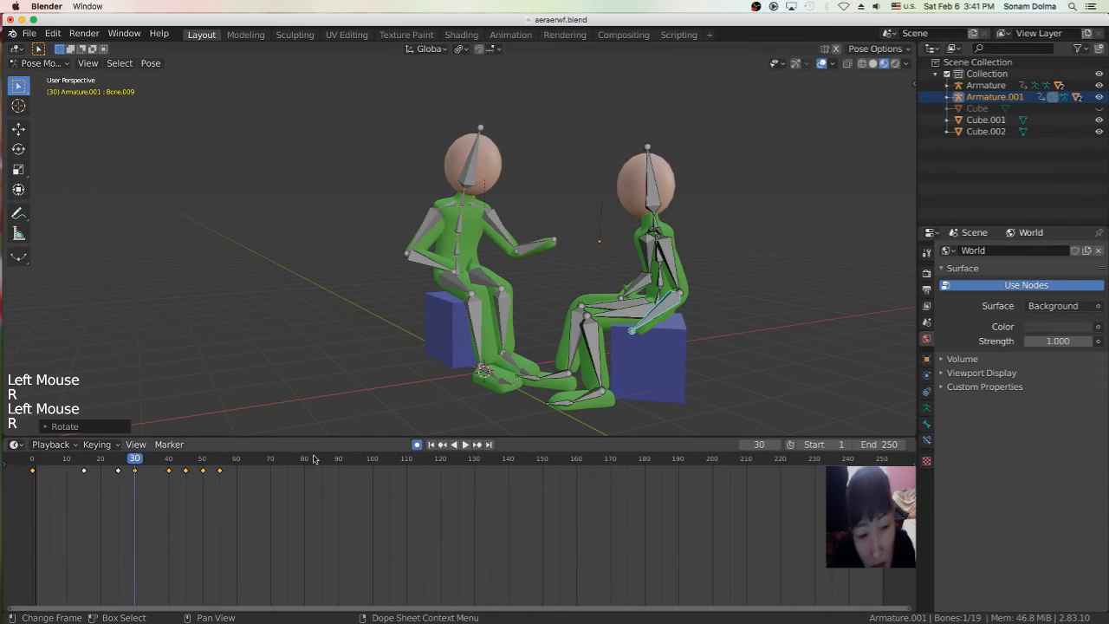
Step: Go to frame 35 and rotate the second character's far forearm
drag(139, 462, 151, 462)
click(630, 278)
key(r)
click(643, 228)
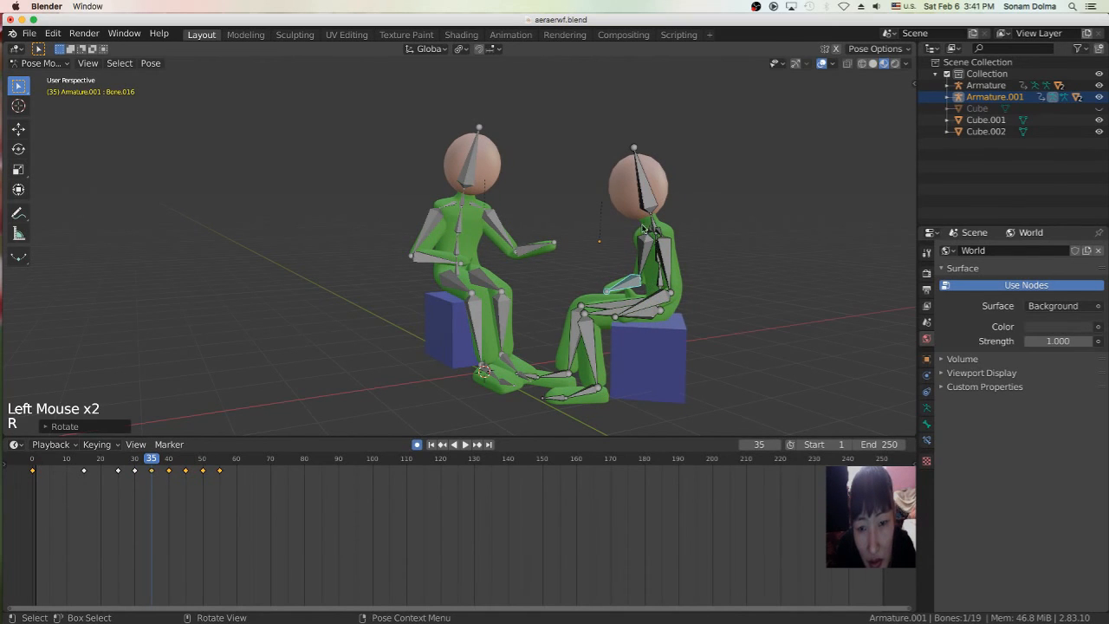
Step: Bend the second character's neck forward and tilt its head bone at frame 35 to form a nod
click(655, 221)
key(r)
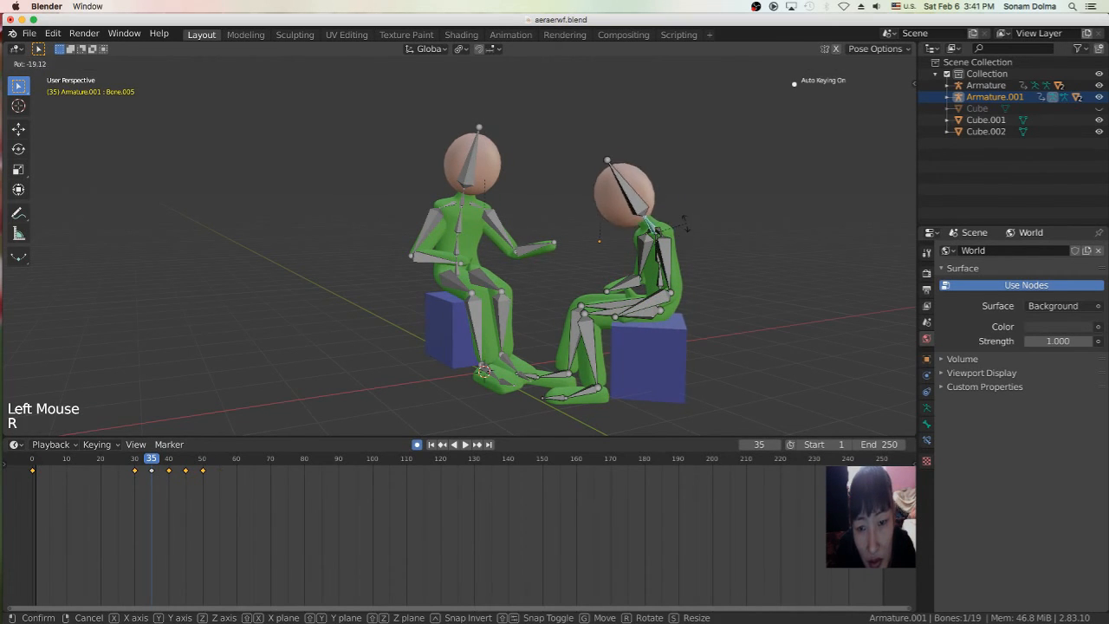
click(686, 224)
click(640, 206)
key(r)
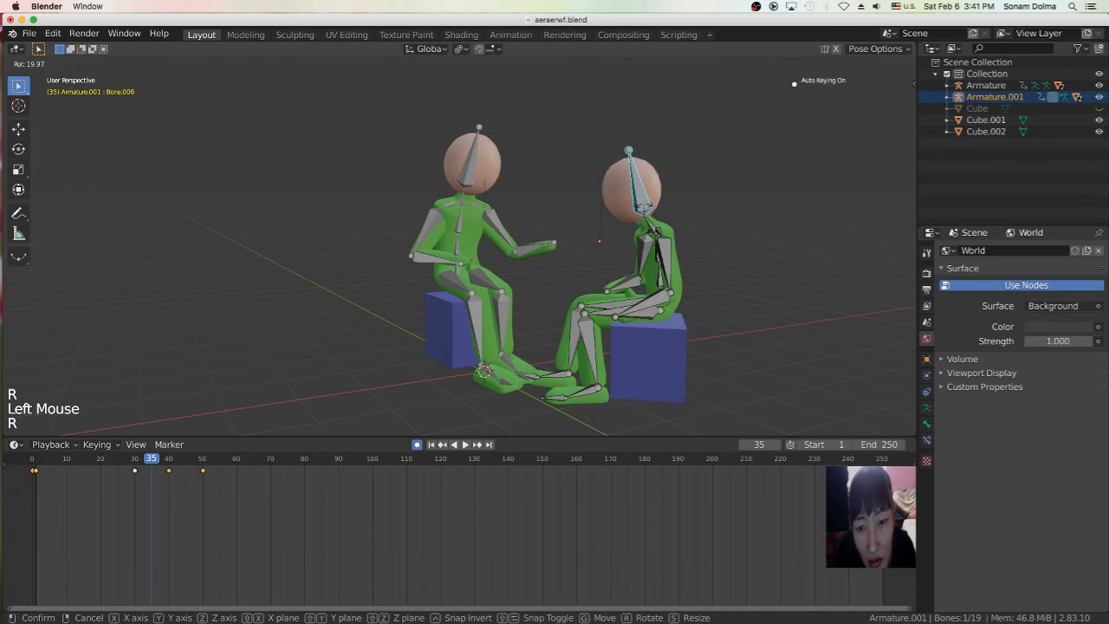
click(750, 247)
key(r)
click(750, 246)
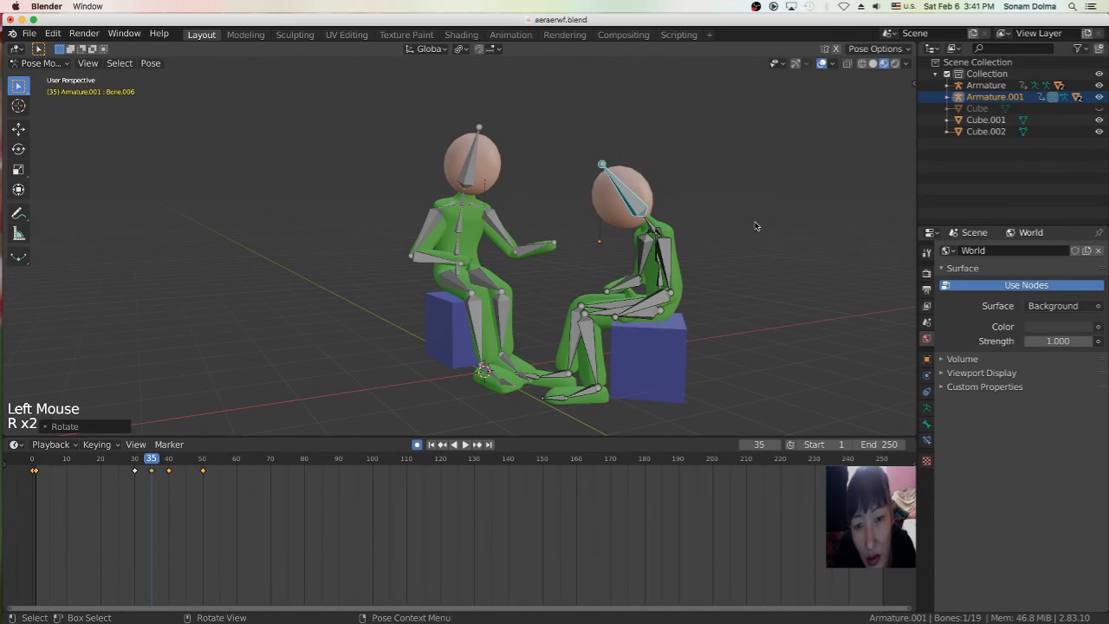
Step: Go to frame 40 and rotate the second character's neck bone from the side and from above
drag(152, 458, 169, 459)
click(661, 223)
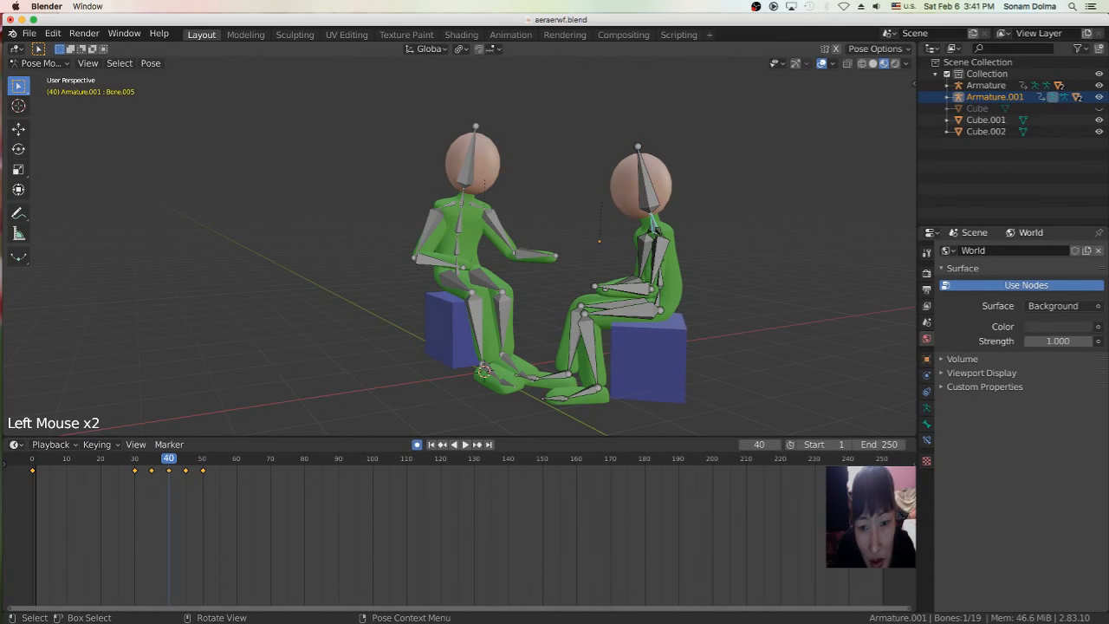
key(r)
middle_drag(733, 248, 649, 288)
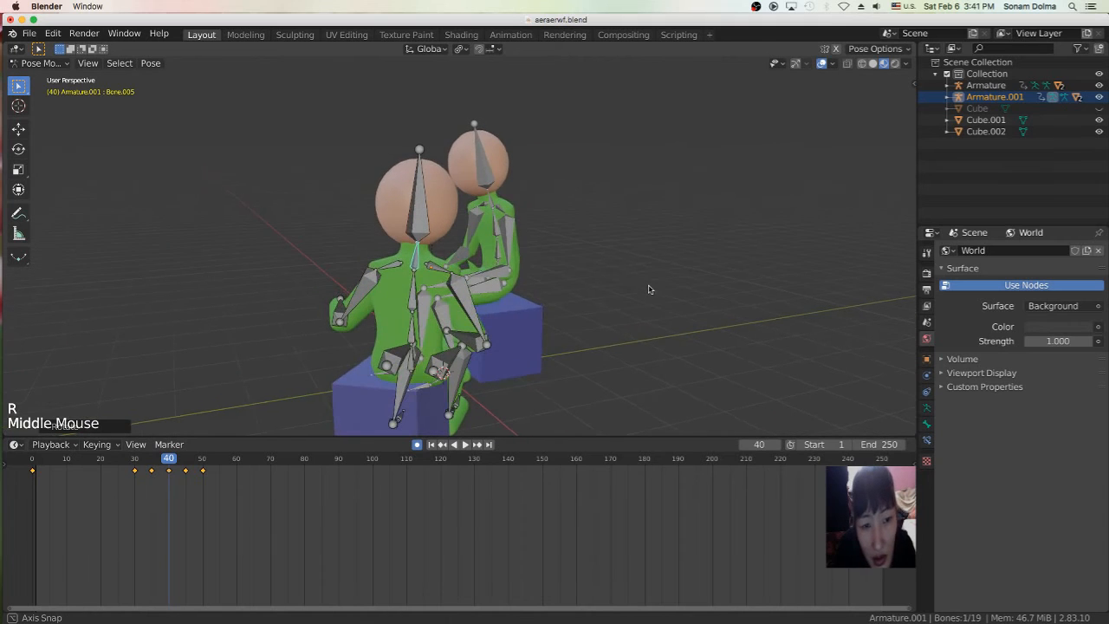
middle_drag(730, 231, 641, 303)
key(r)
click(595, 317)
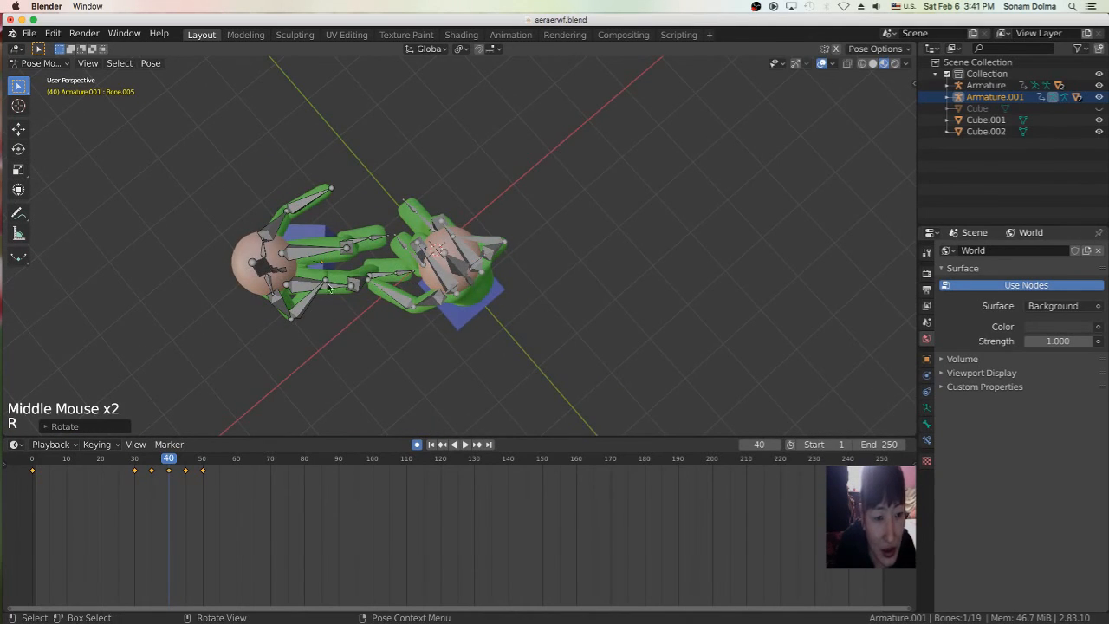
Step: Rotate the second character's head bone at frame 40, from above and then from behind
click(247, 272)
key(r)
click(434, 318)
middle_drag(434, 318, 618, 256)
key(r)
click(616, 237)
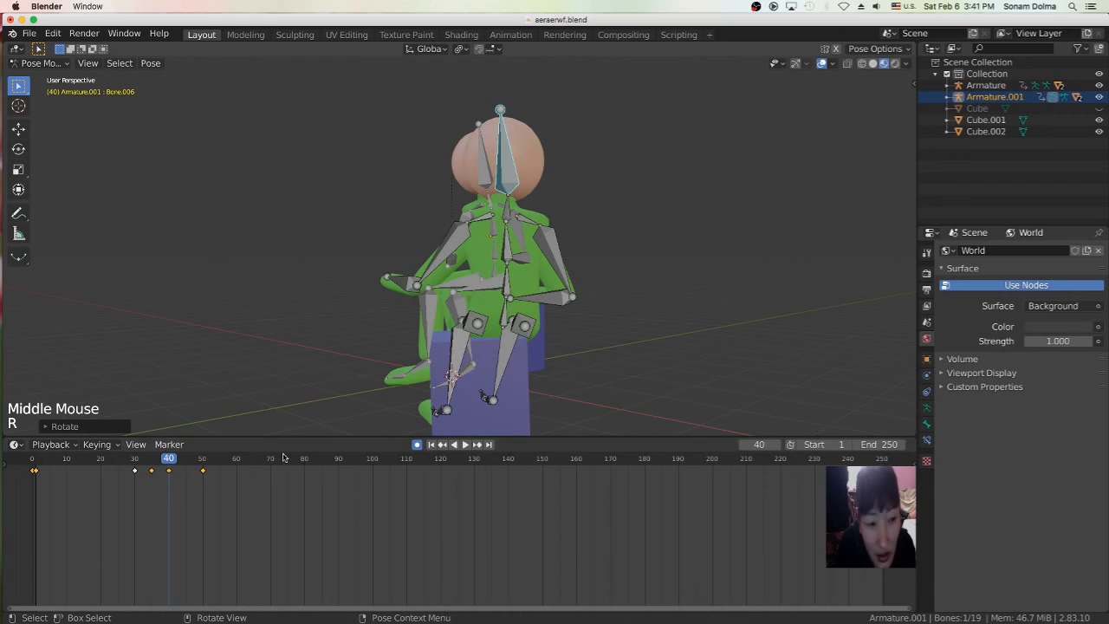
Step: Go to frame 45 and rotate the second character's head bone
click(178, 459)
drag(177, 460, 184, 459)
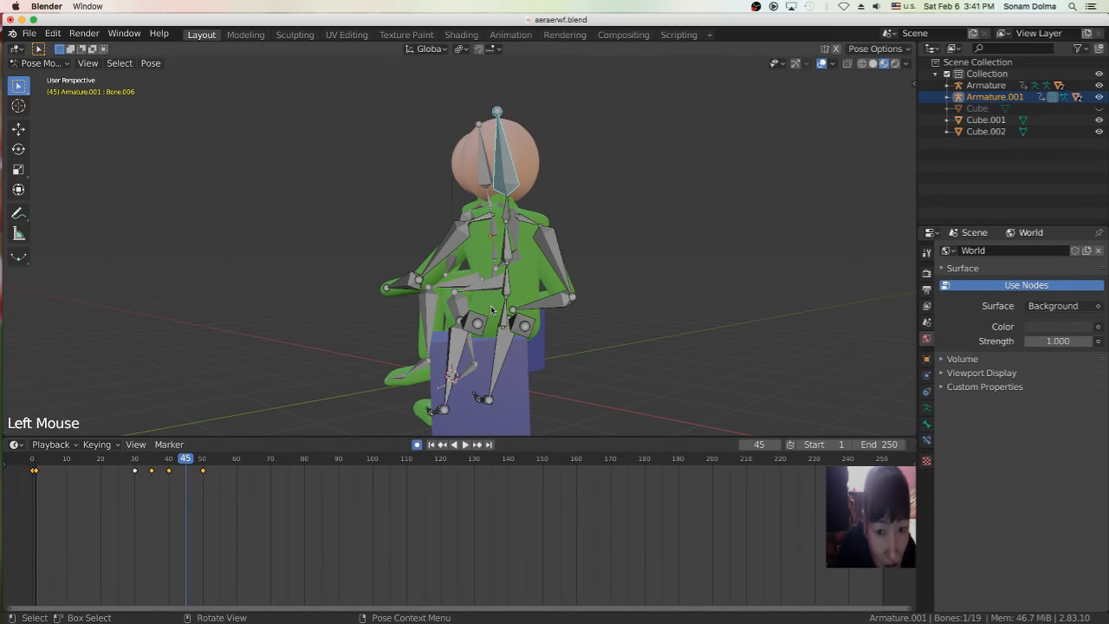
key(r)
click(614, 217)
Step: Go to frame 50 and rotate the second character's head bone upright, refining it from the side
drag(186, 459, 202, 459)
key(r)
click(624, 304)
scroll(526, 342, down, 3)
middle_drag(526, 341, 540, 336)
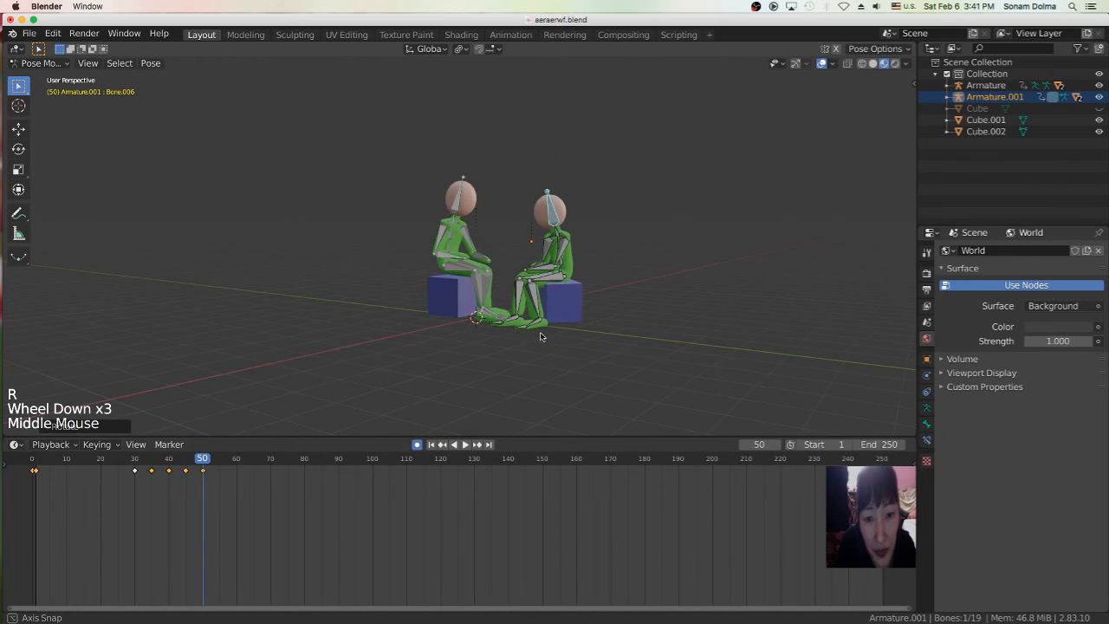
key(r)
click(558, 236)
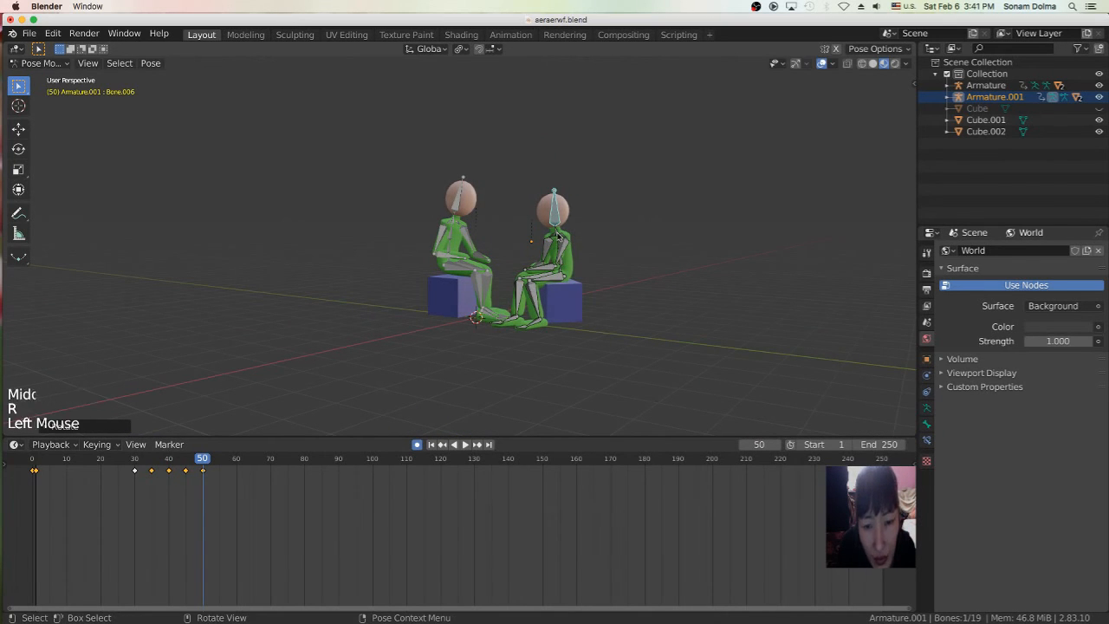
Step: Rotate the second character's shoulder bone and far forearm at frame 50
click(585, 233)
key(r)
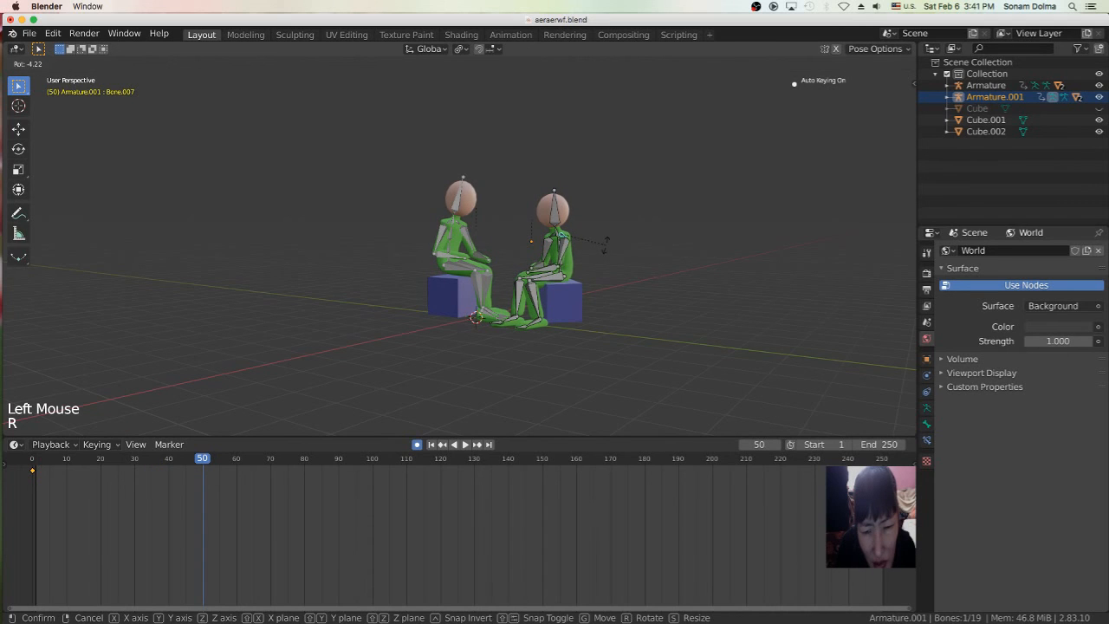
click(607, 245)
scroll(598, 277, up, 3)
click(587, 277)
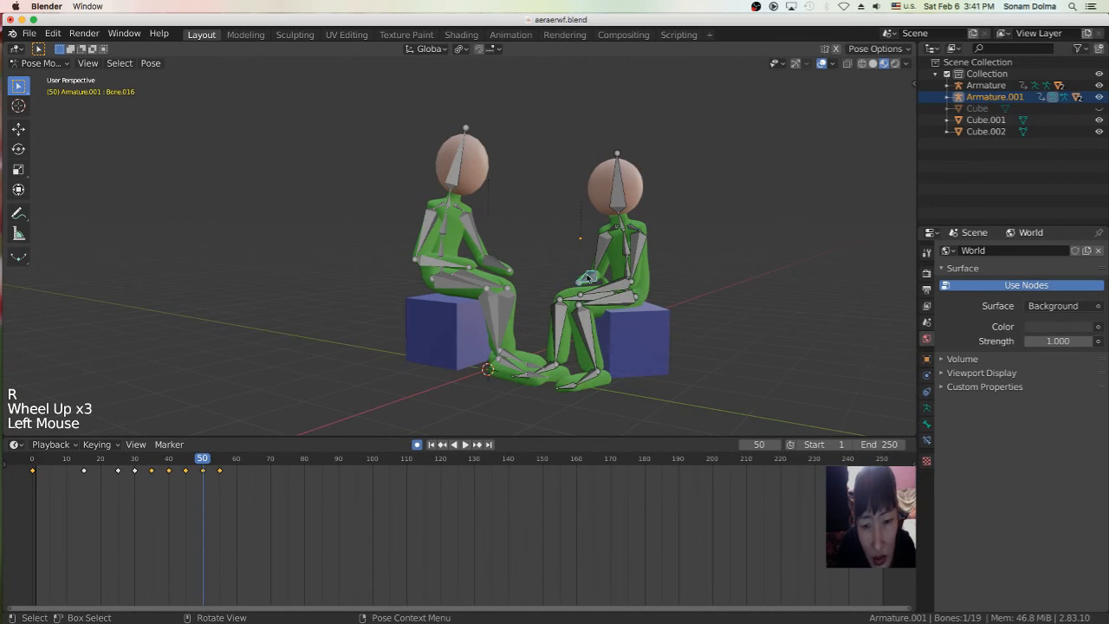
key(r)
click(636, 284)
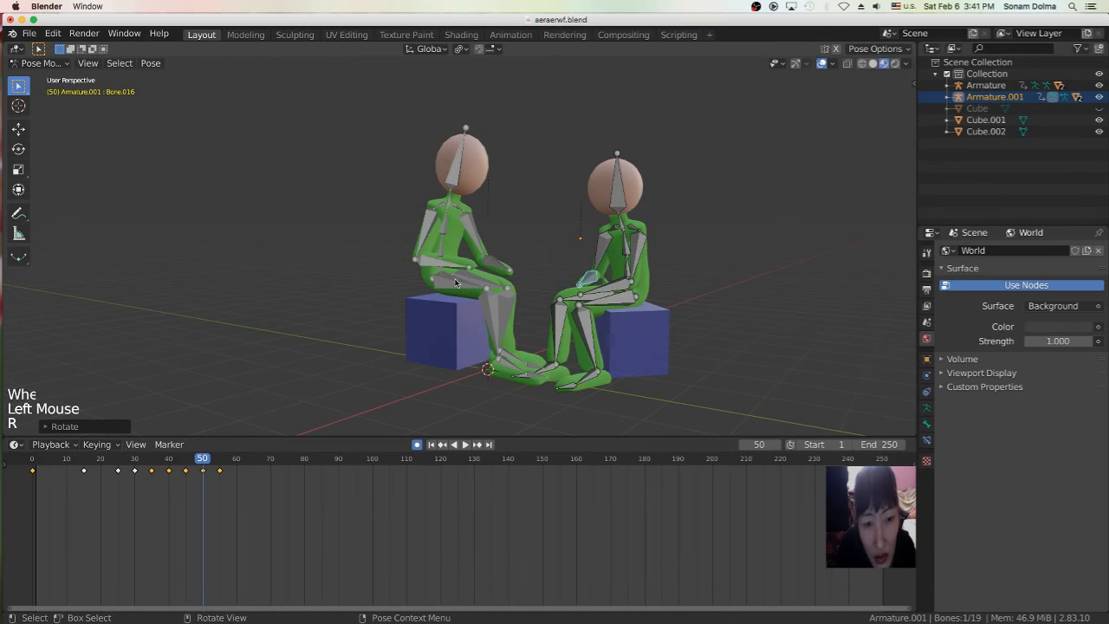
Step: Play the animation from the start frame to check both characters, and replay it from the beginning
scroll(452, 275, down, 2)
click(431, 444)
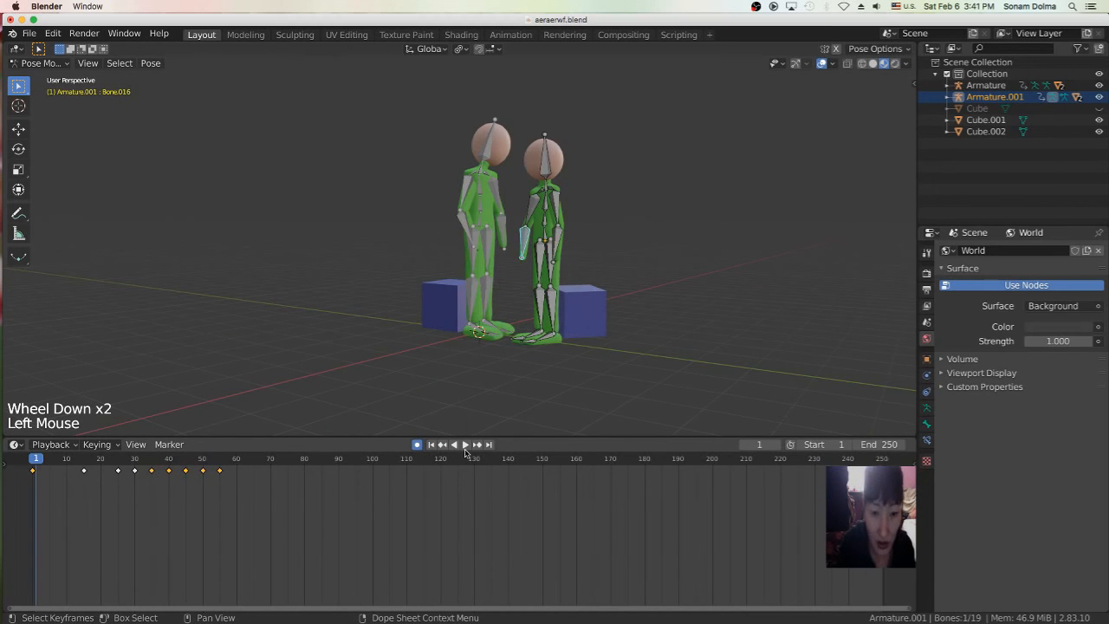
click(465, 445)
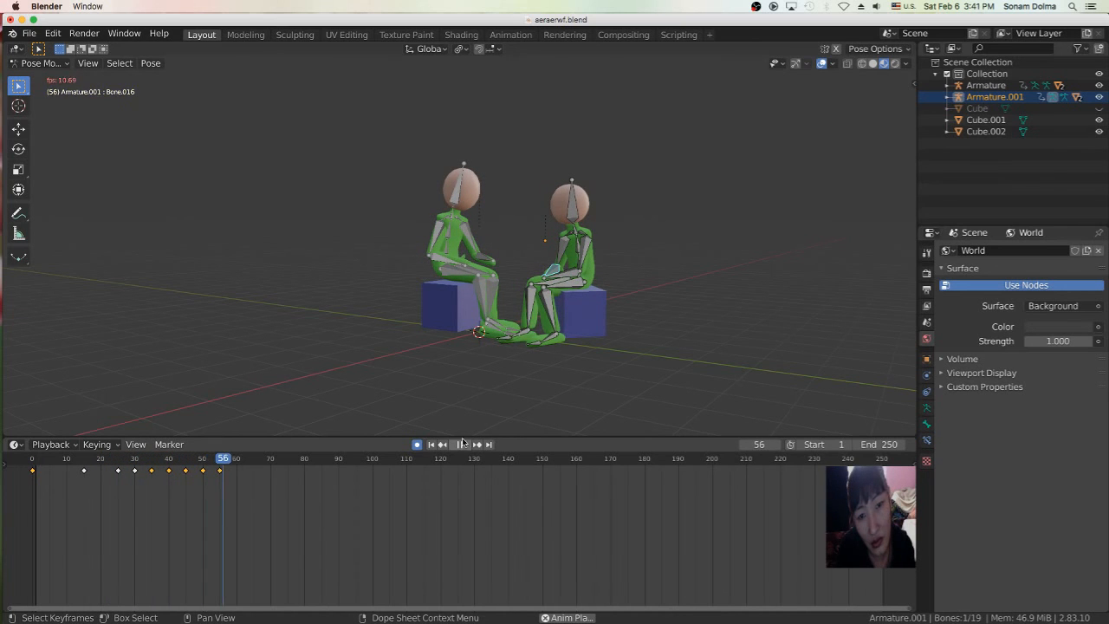
click(431, 444)
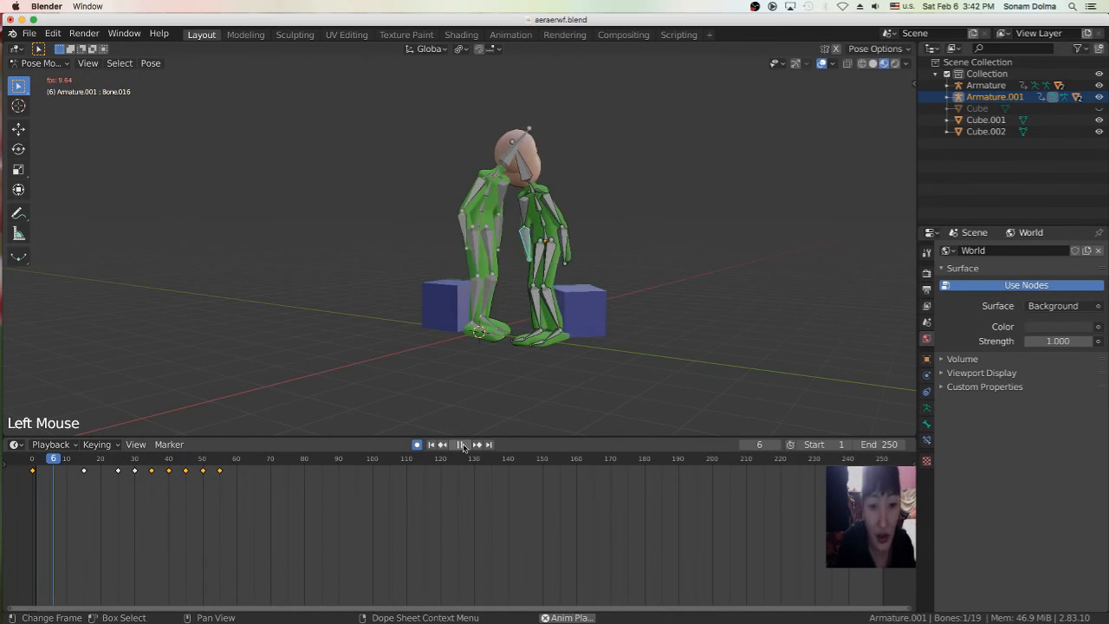
Step: Stop the playback, return to frame 1 and switch the second armature from Pose Mode to Object Mode
click(463, 444)
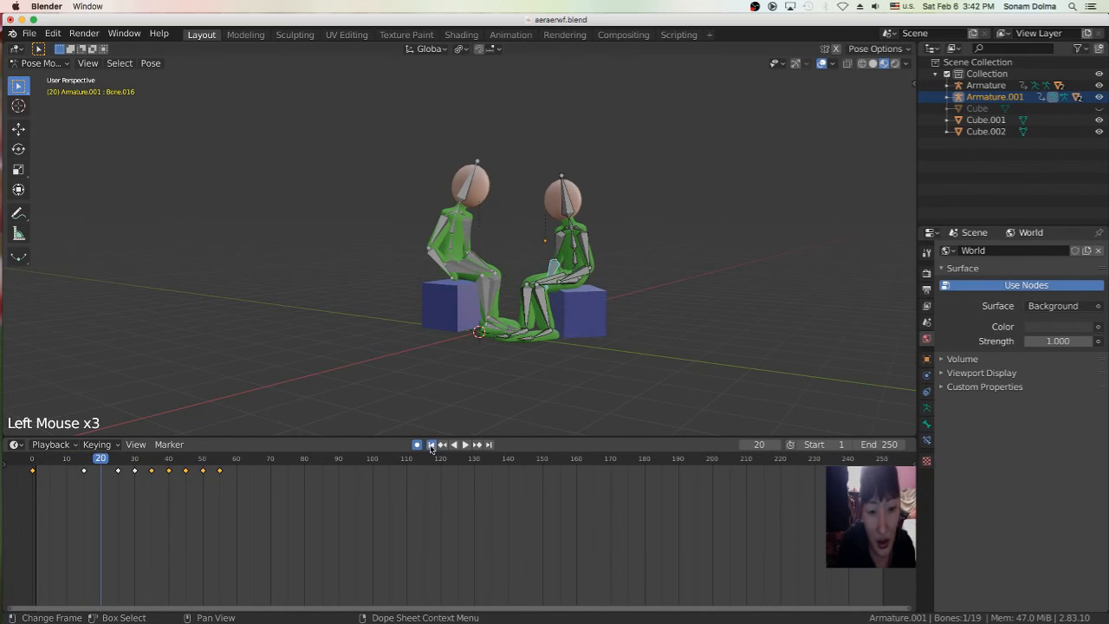
click(432, 445)
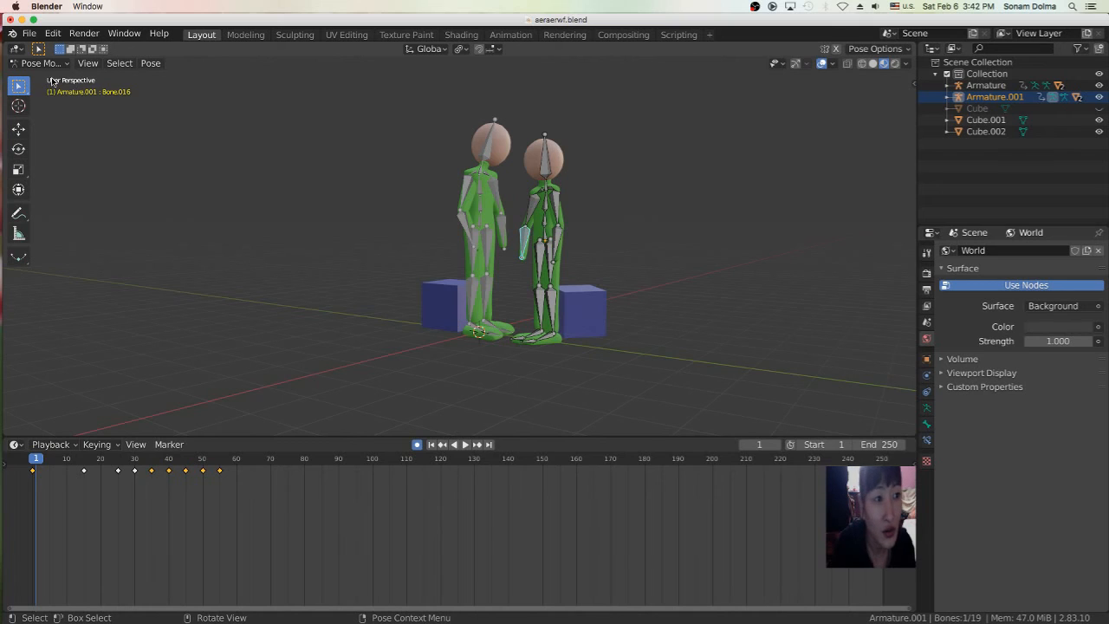
click(21, 66)
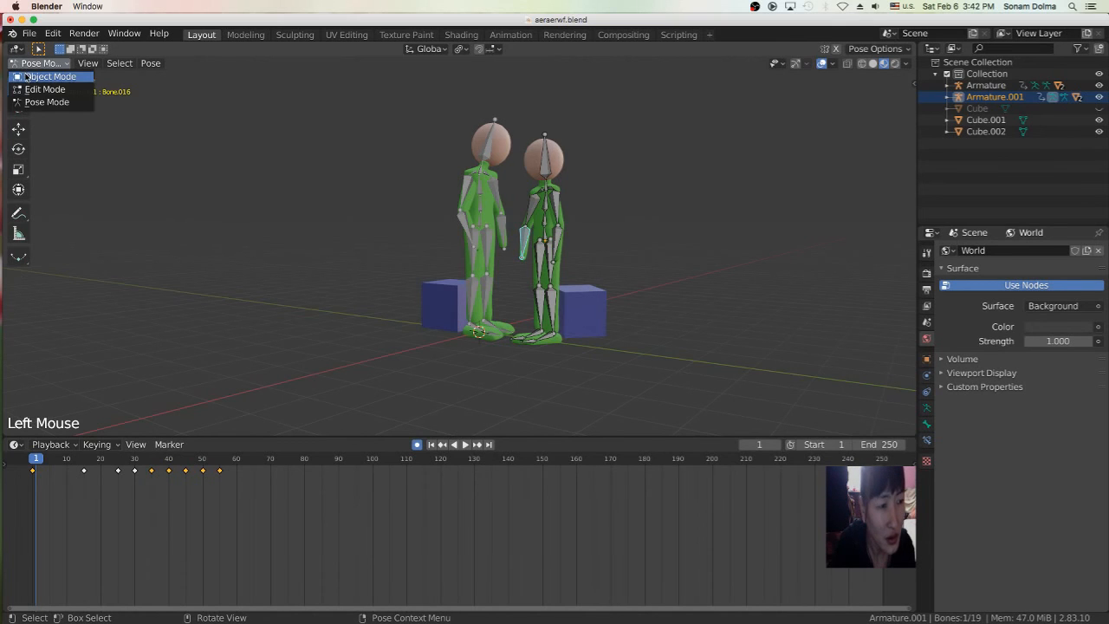
click(26, 75)
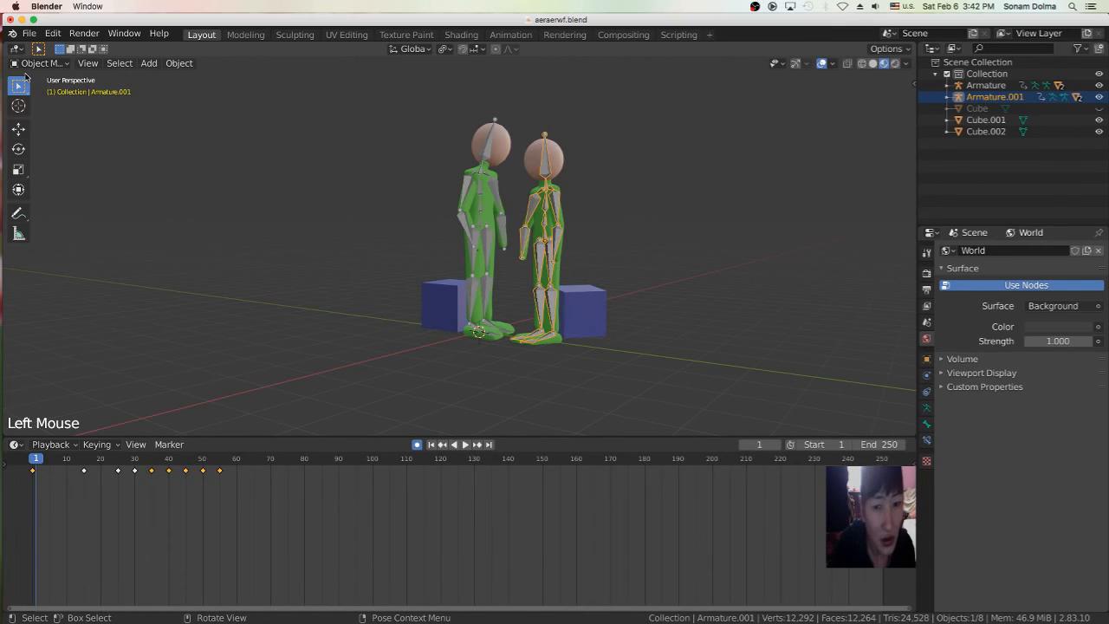
Step: Preview the scene in rendered shading, return to material preview and unhide the room around the characters
click(895, 63)
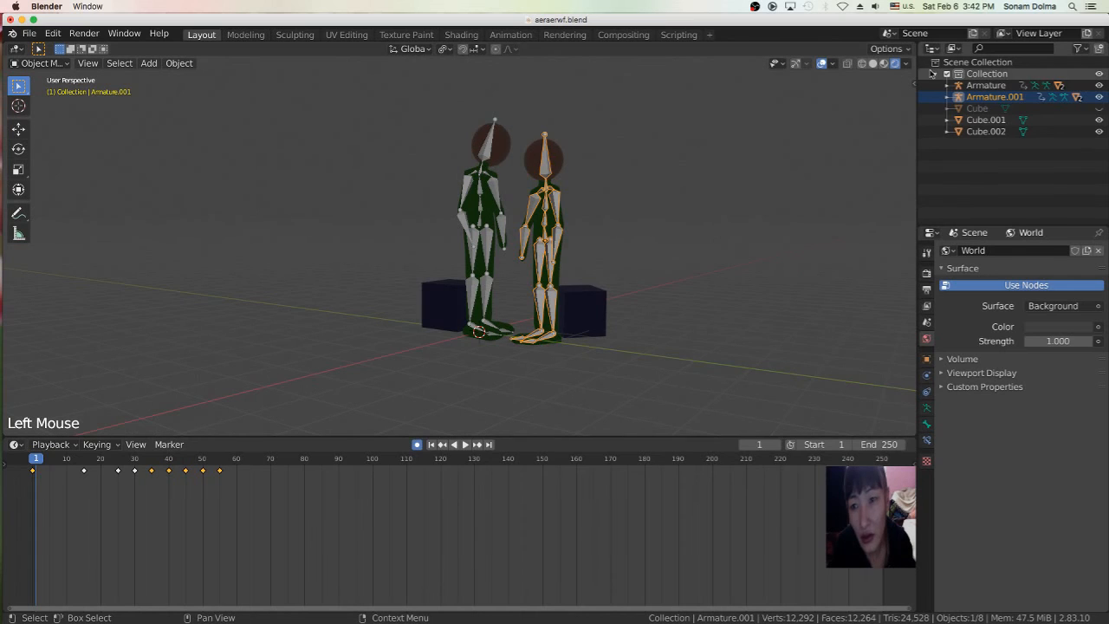
click(883, 63)
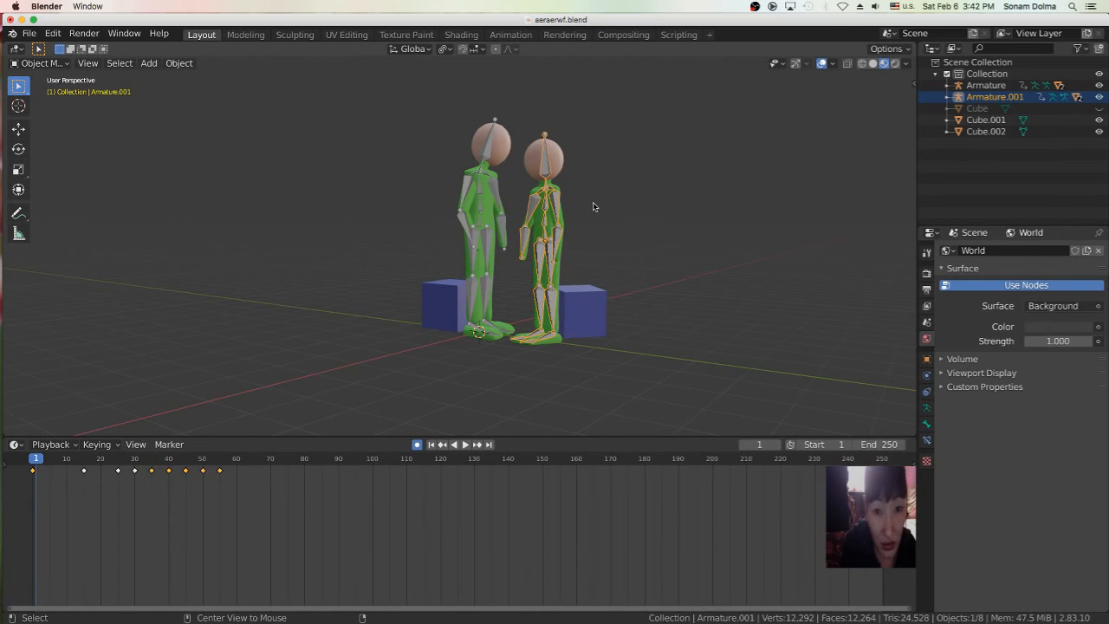
key(alt+h)
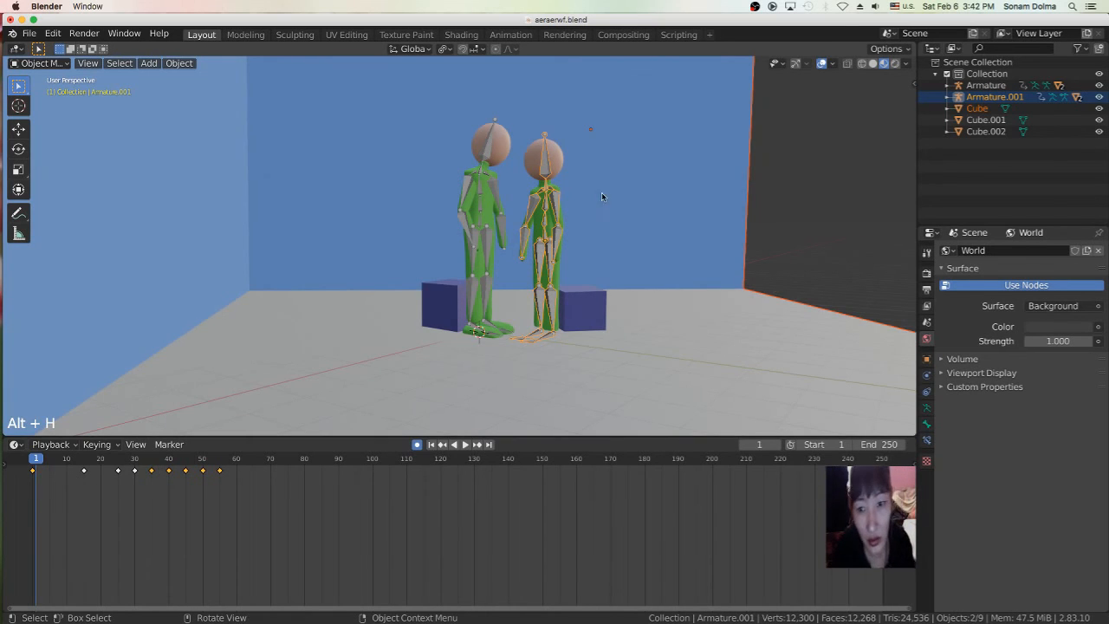
middle_drag(704, 232, 669, 348)
scroll(616, 229, up, 2)
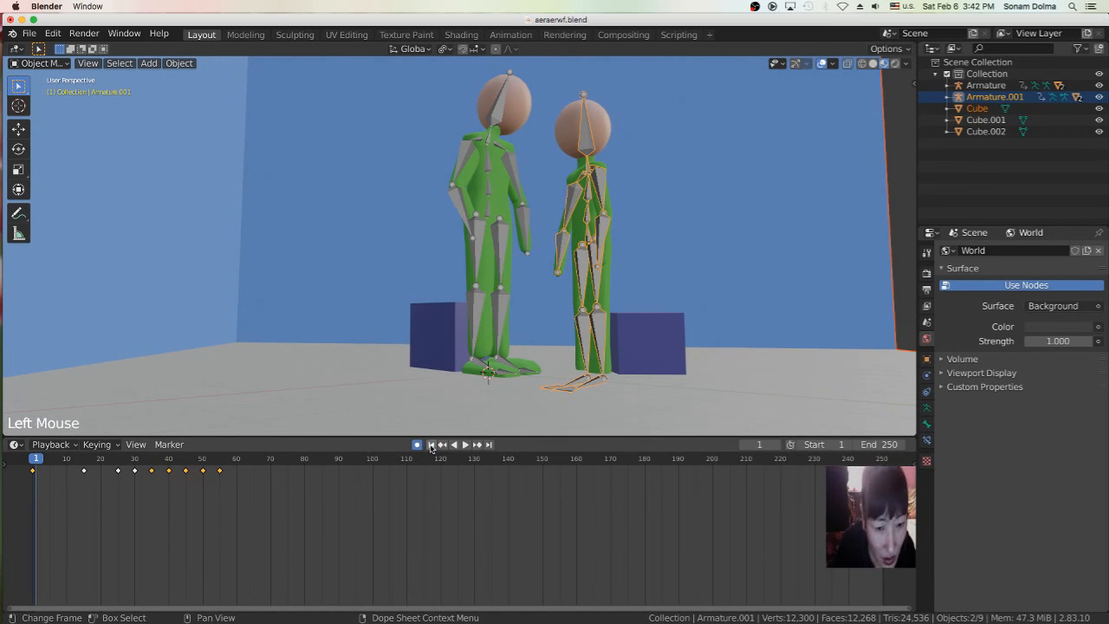
Step: At frame 0, select only the second character's armature and raise it along Z so its feet rest on the floor
click(744, 444)
key(g)
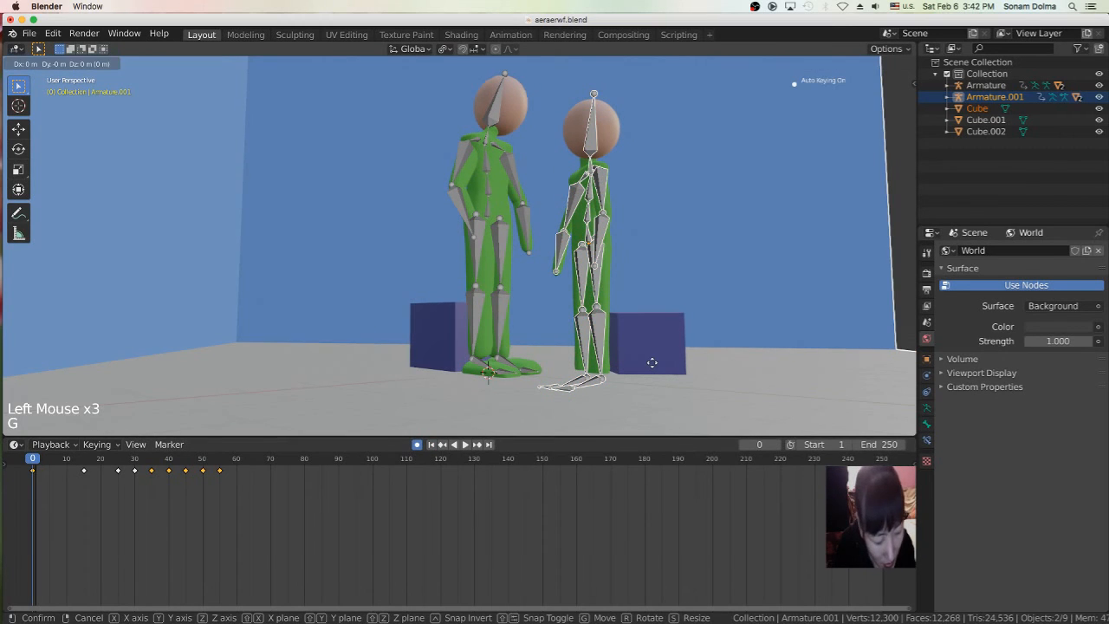
right_click(653, 359)
right_click(653, 360)
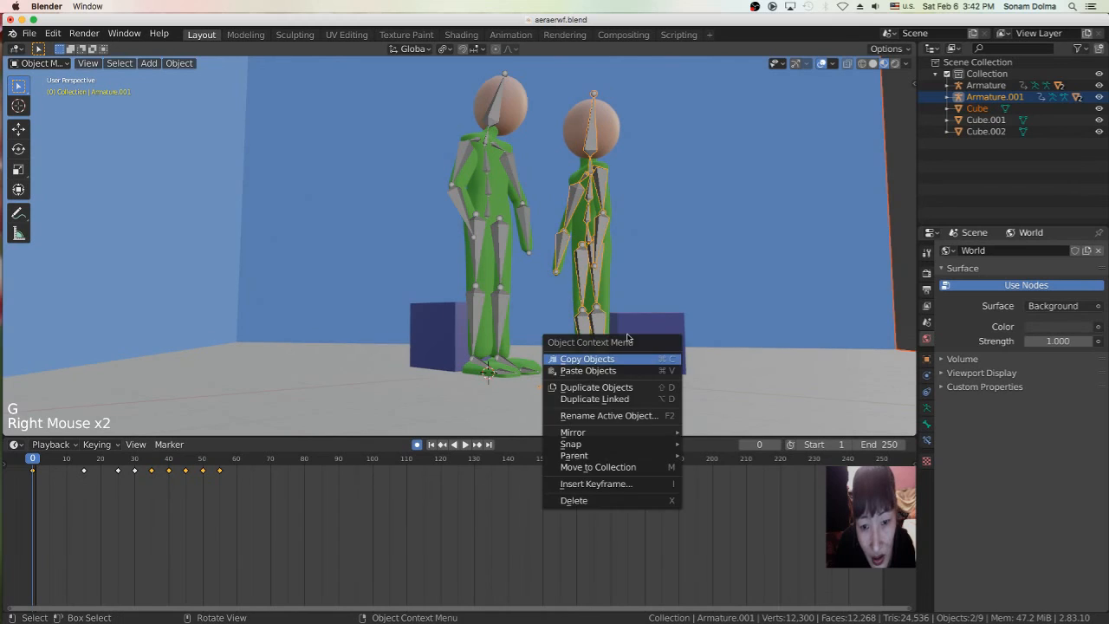
click(594, 303)
click(594, 299)
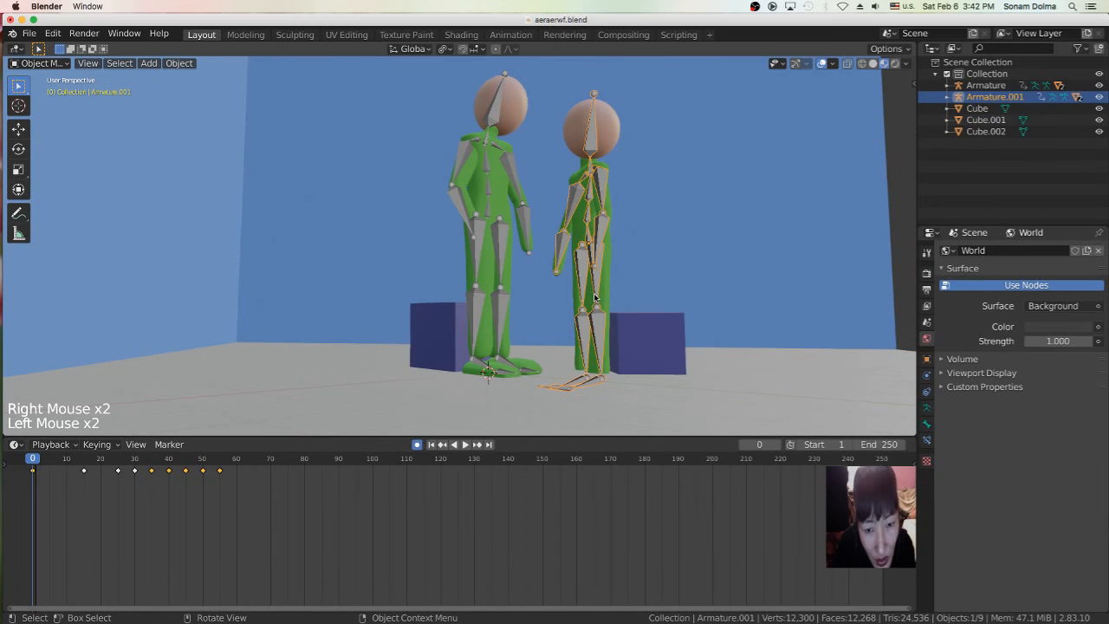
key(g)
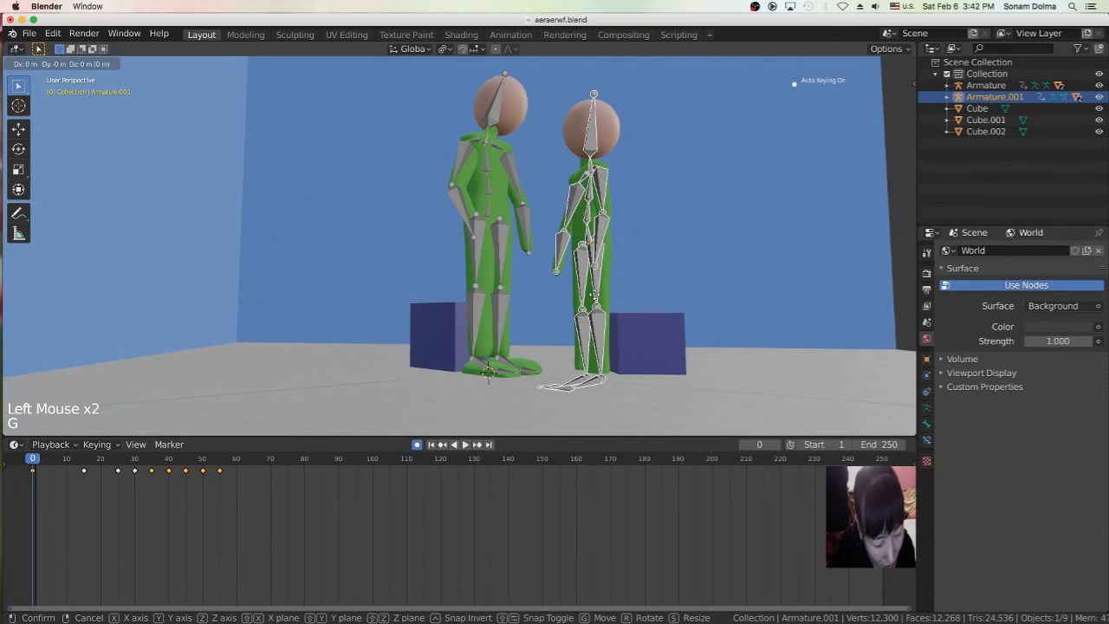
key(z)
click(597, 282)
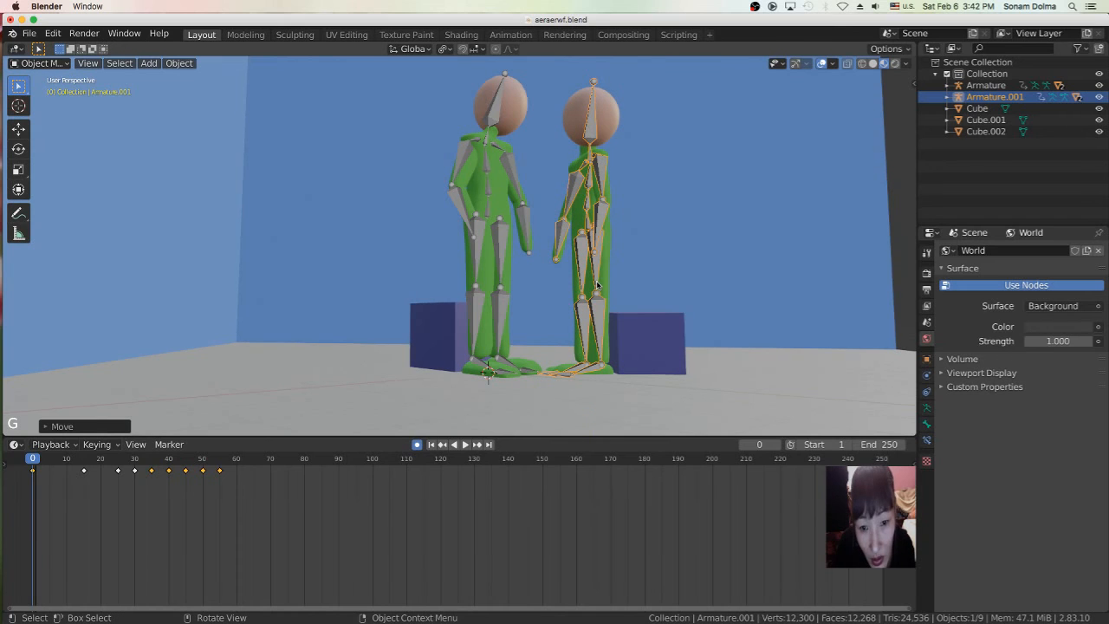
Step: Play the animation to check both characters inside the room and stop it at frame 58
click(465, 445)
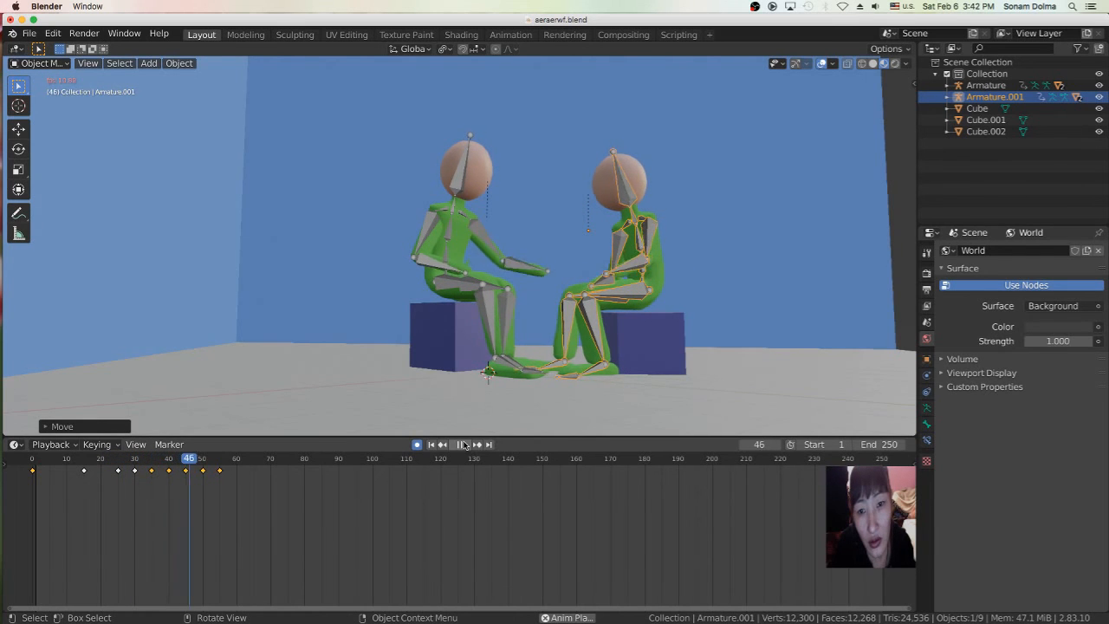
click(463, 444)
middle_drag(601, 377, 574, 365)
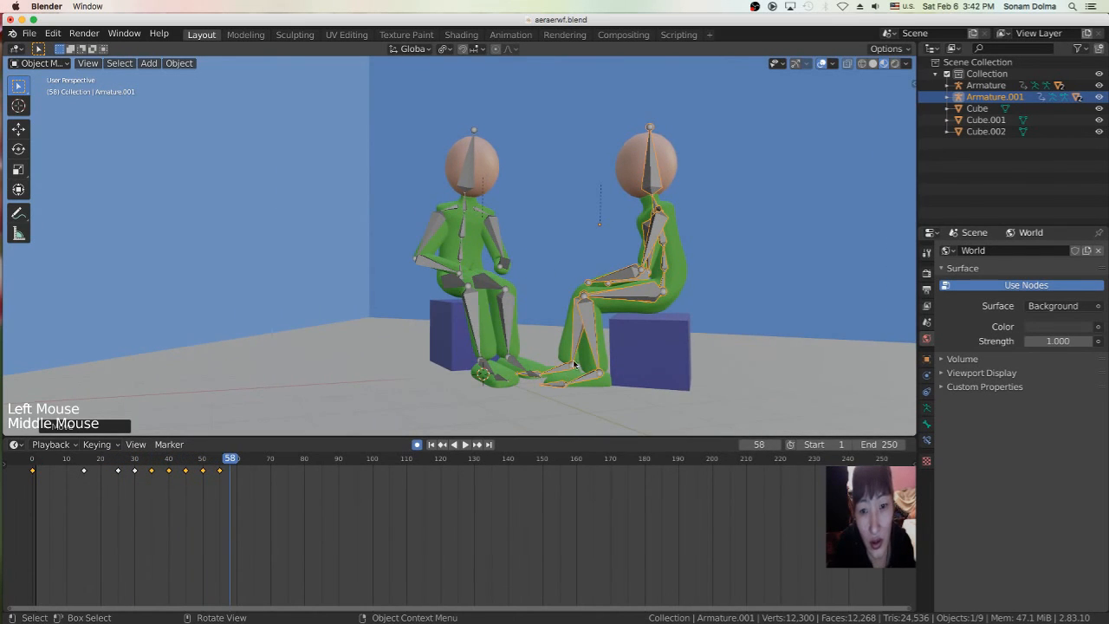
Step: Rotate the first character's whole armature slightly at frame 58, cancelling a second rotation
click(461, 209)
key(r)
click(516, 218)
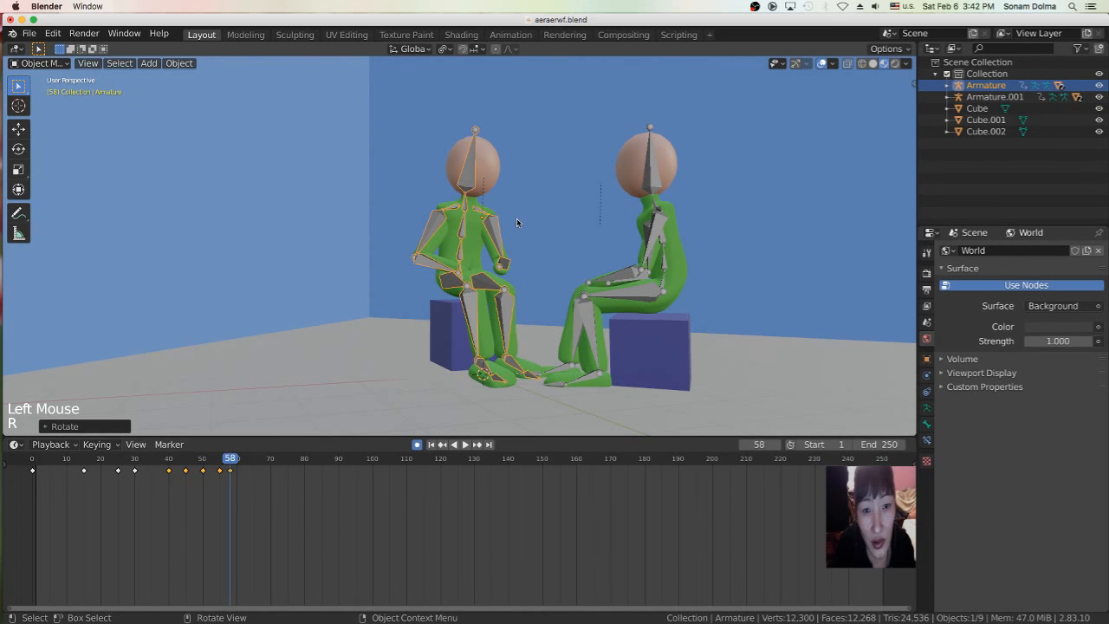
key(r)
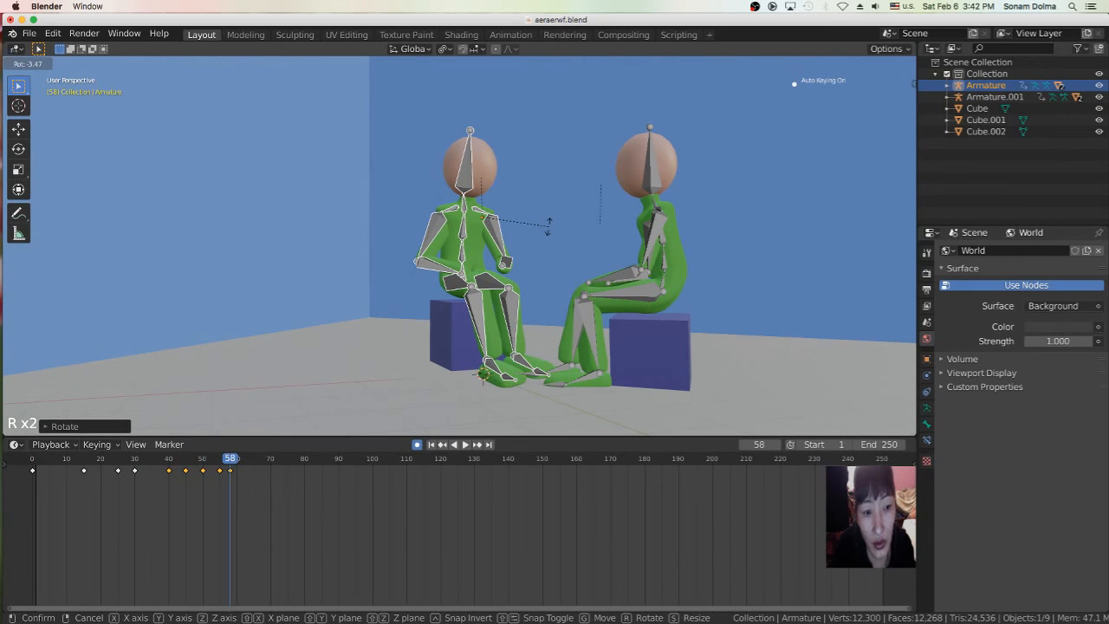
key(Escape)
Step: Examine the two seated characters and the room from several angles and distances
scroll(526, 319, down, 3)
middle_drag(497, 350, 586, 346)
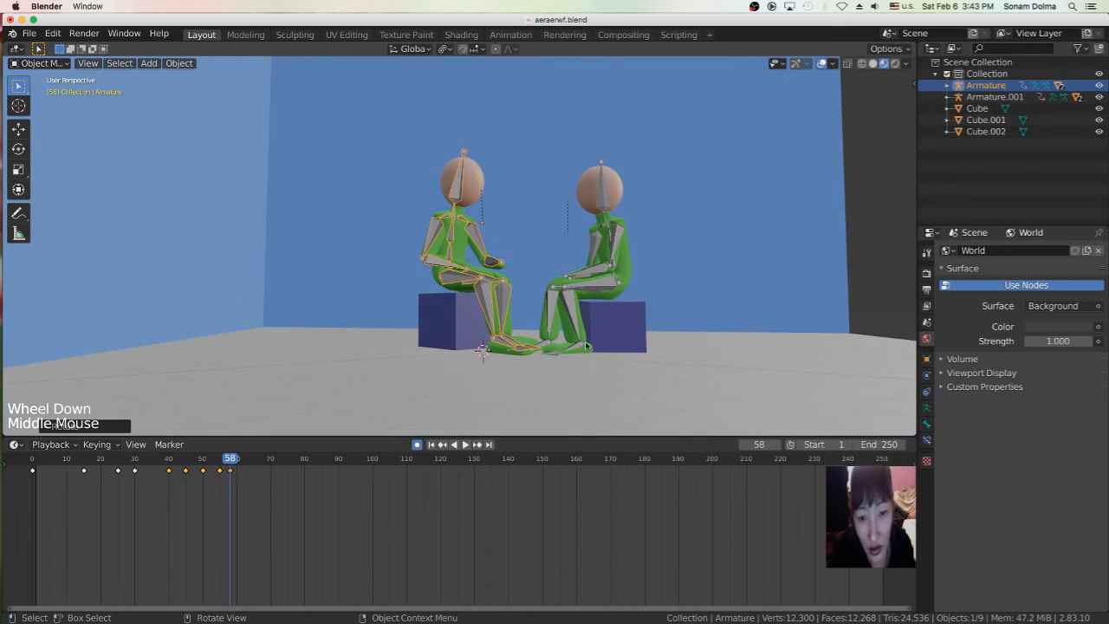
click(736, 177)
middle_drag(737, 177, 692, 219)
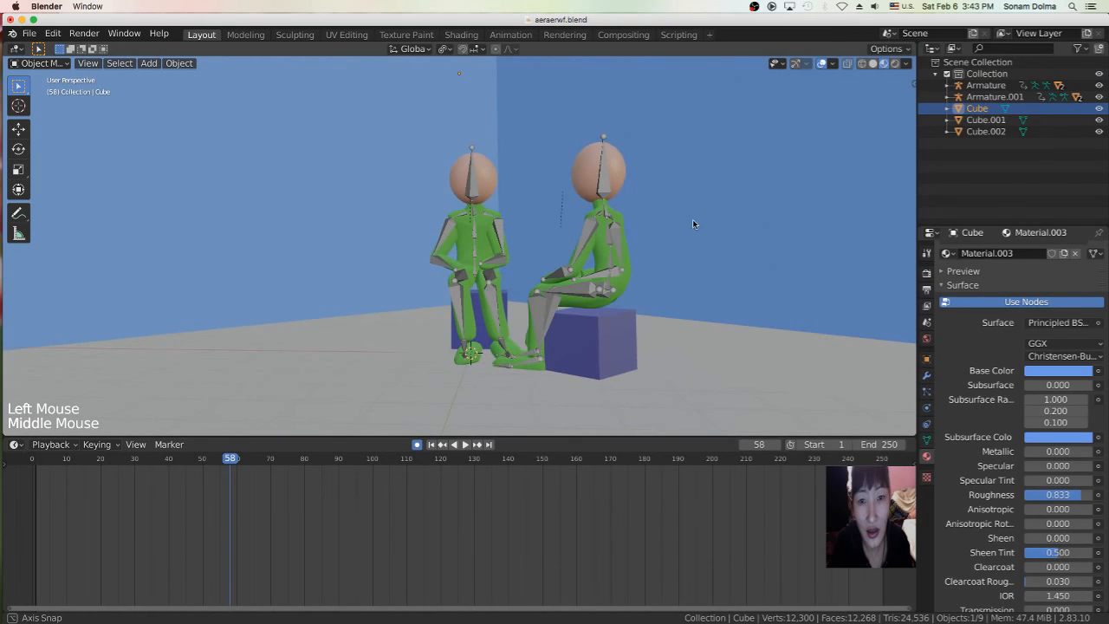
scroll(676, 229, down, 1)
scroll(678, 229, up, 2)
scroll(702, 271, down, 2)
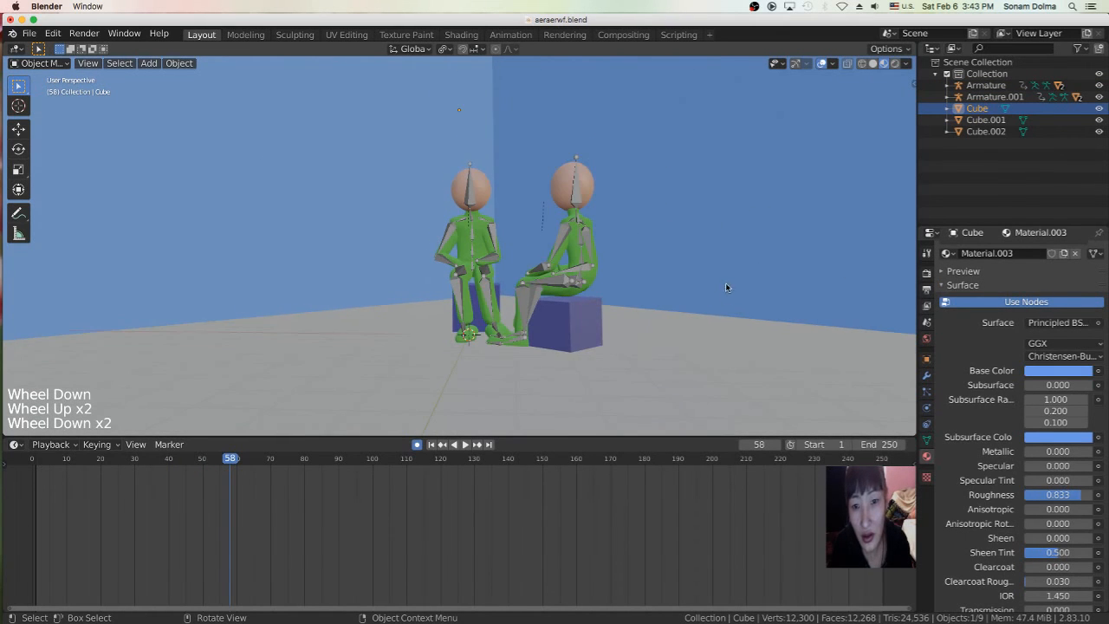
middle_drag(703, 320, 712, 313)
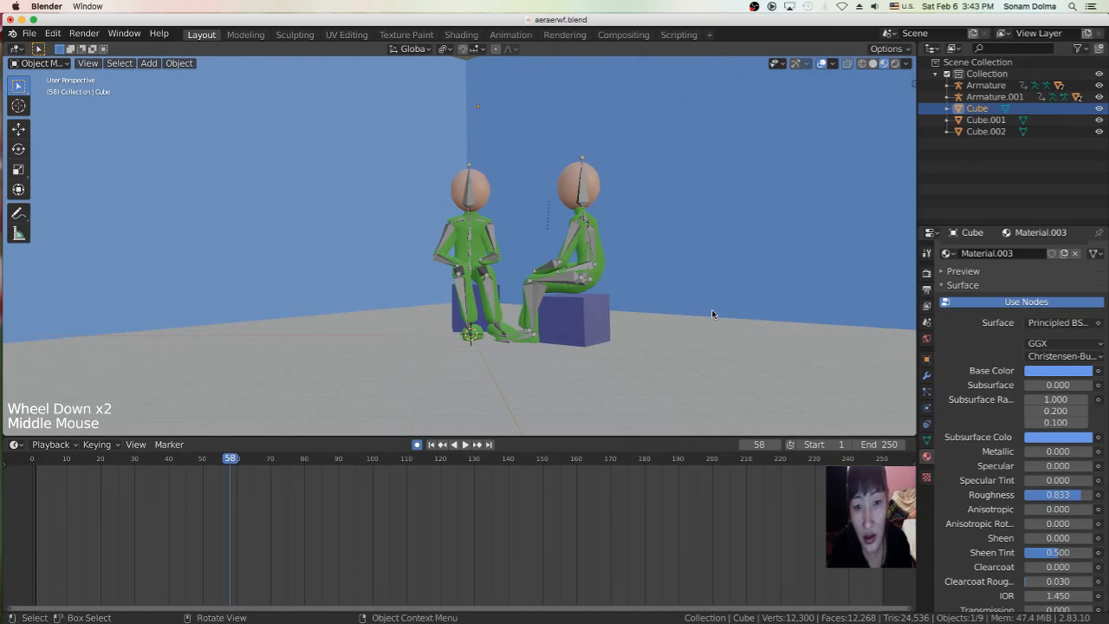
Step: Enlarge both blue seat cubes slightly at frame 58 and turn off auto keying
click(601, 295)
key(s)
click(713, 341)
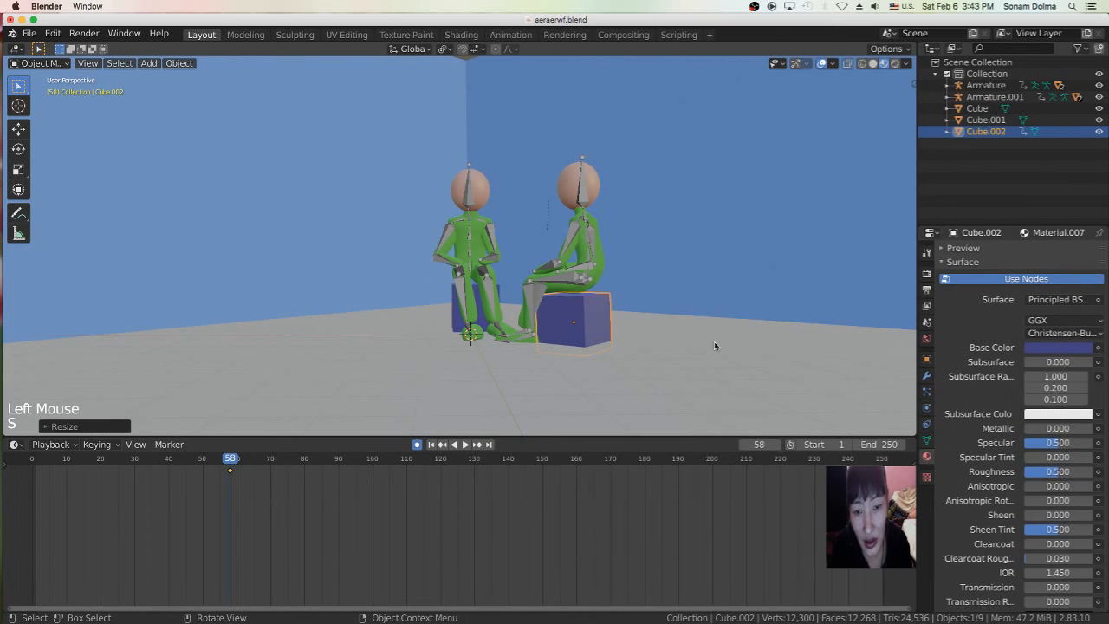
click(481, 310)
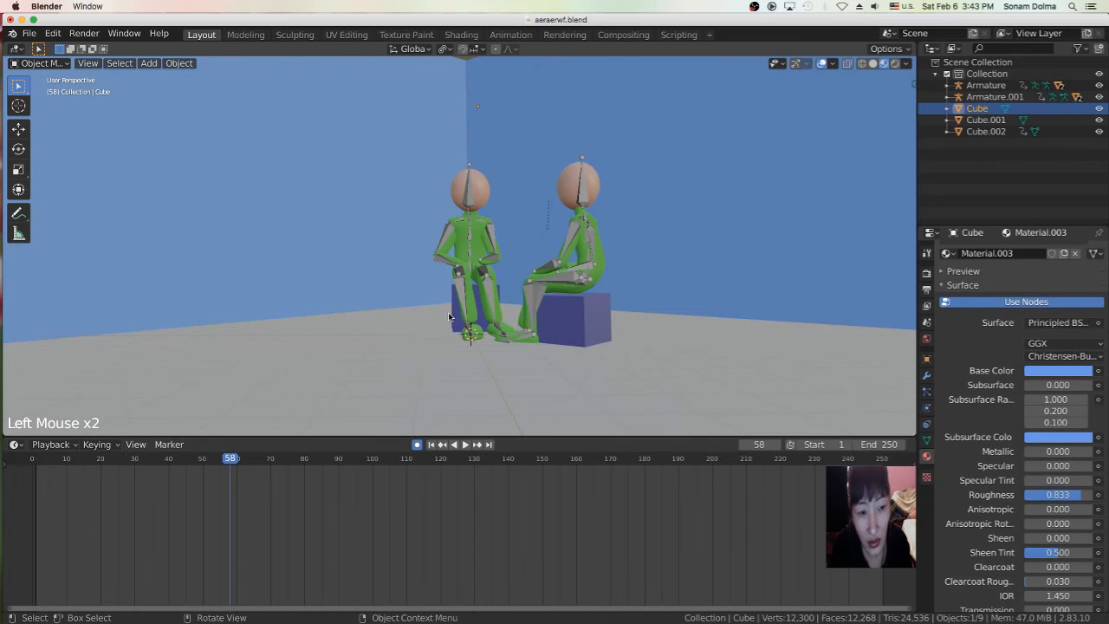
click(449, 317)
key(s)
click(611, 362)
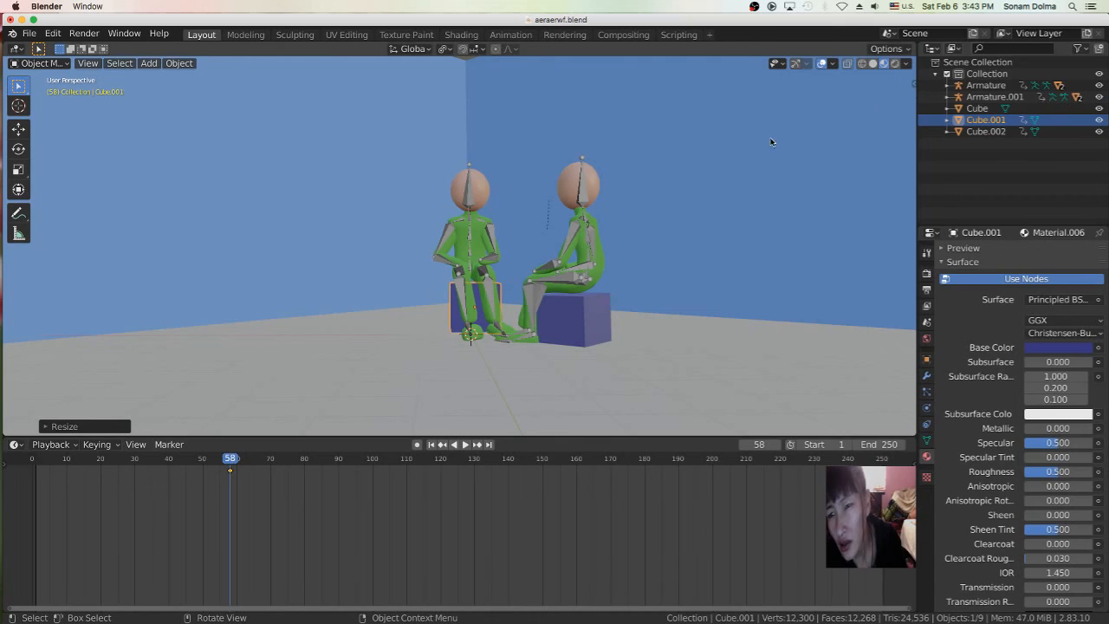
Step: Add a point light to the room and move it up above the two characters
scroll(735, 164, down, 3)
right_click(499, 116)
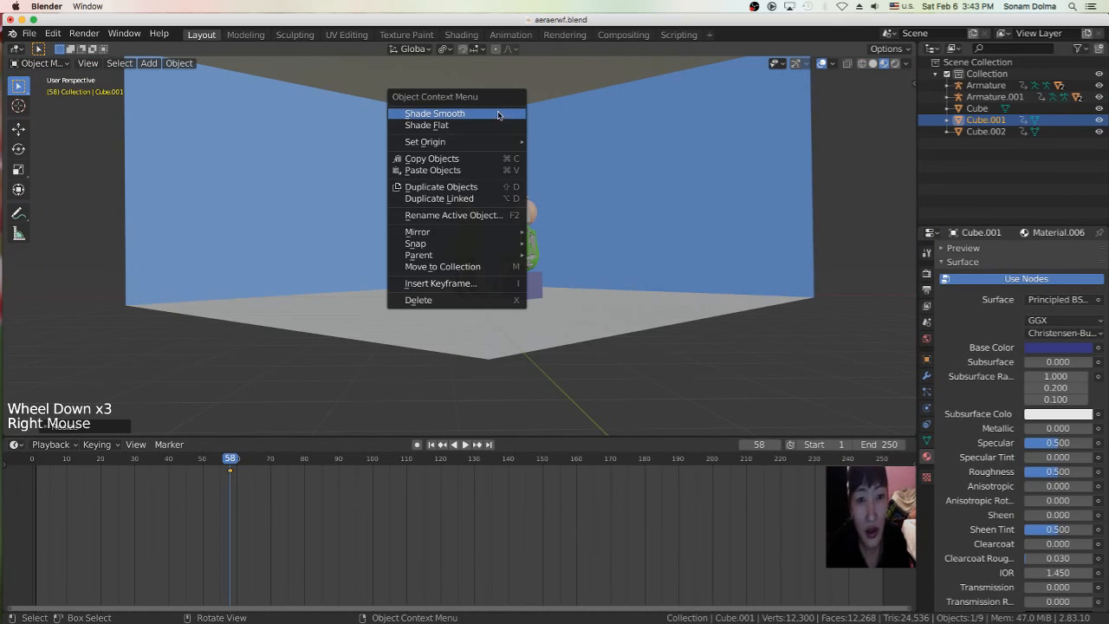
key(shift+a)
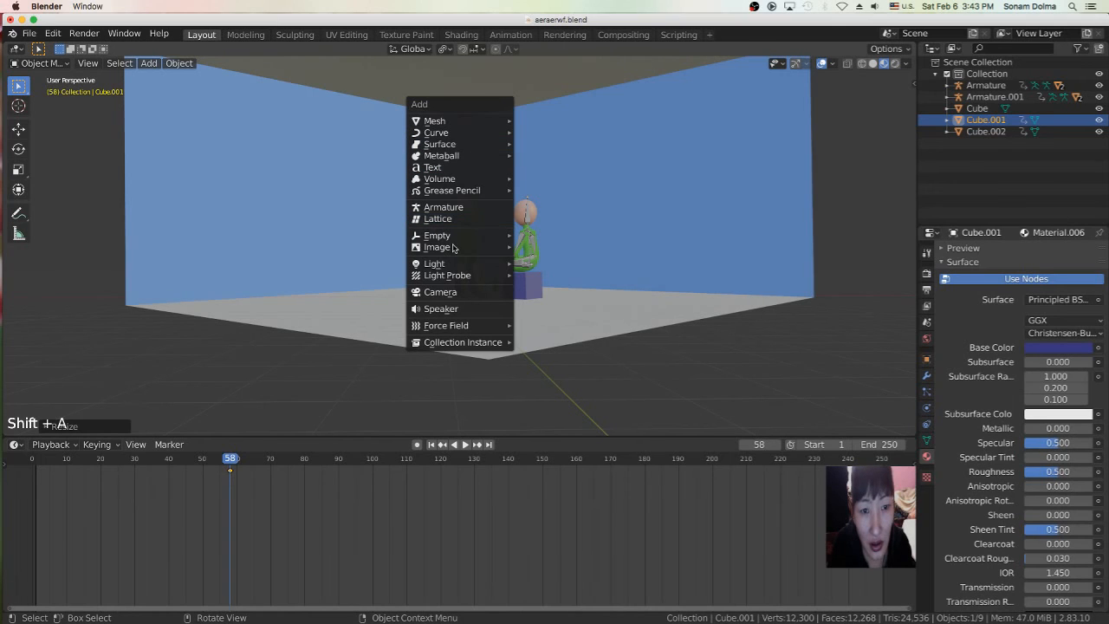
mouse_move(452, 265)
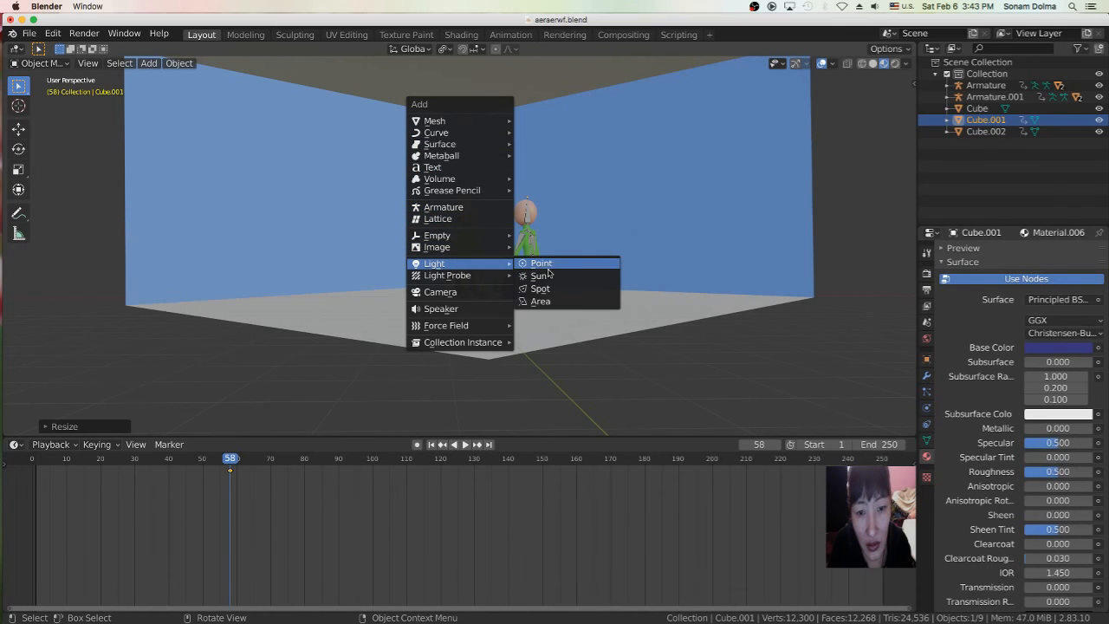
click(556, 267)
key(g)
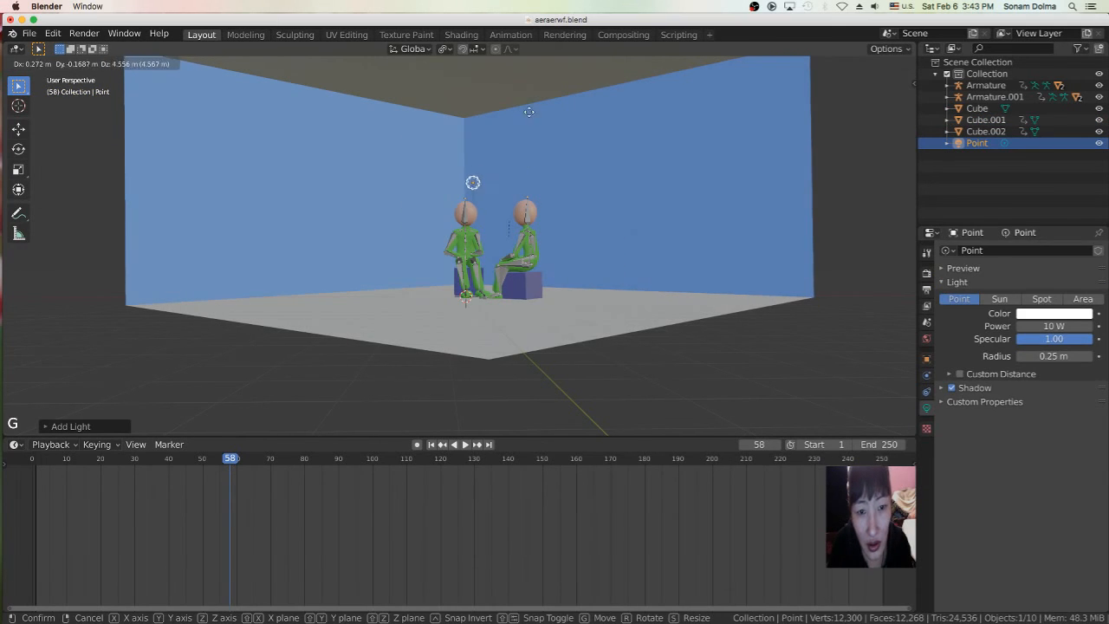
click(538, 78)
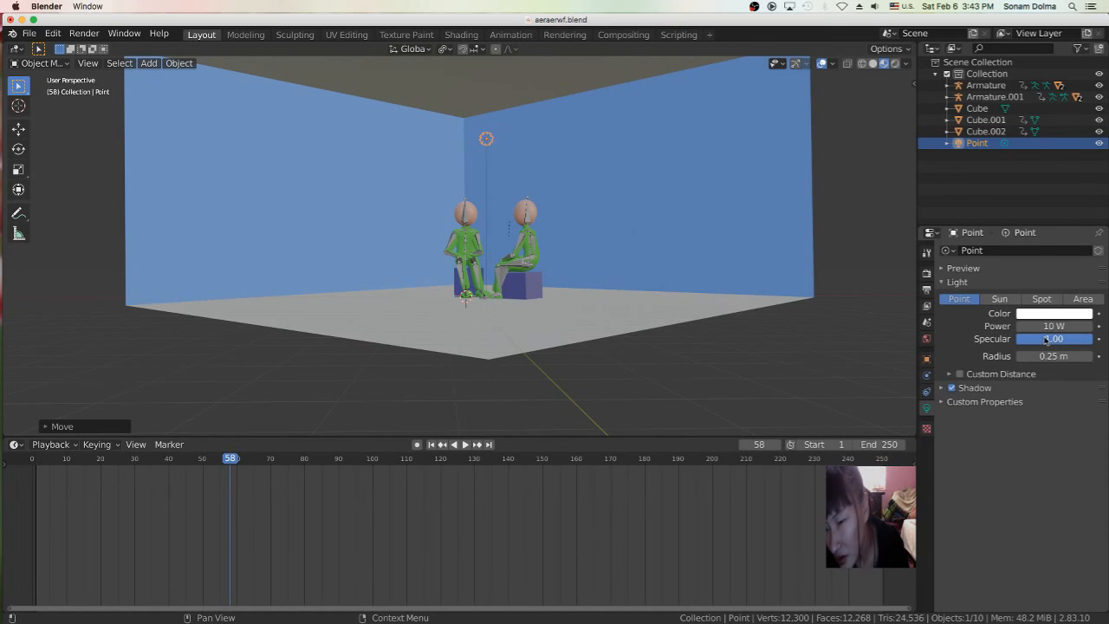
Step: Set the point light's power to 16.784 W and raise it closer to the ceiling
drag(1048, 325, 1067, 325)
key(g)
click(508, 132)
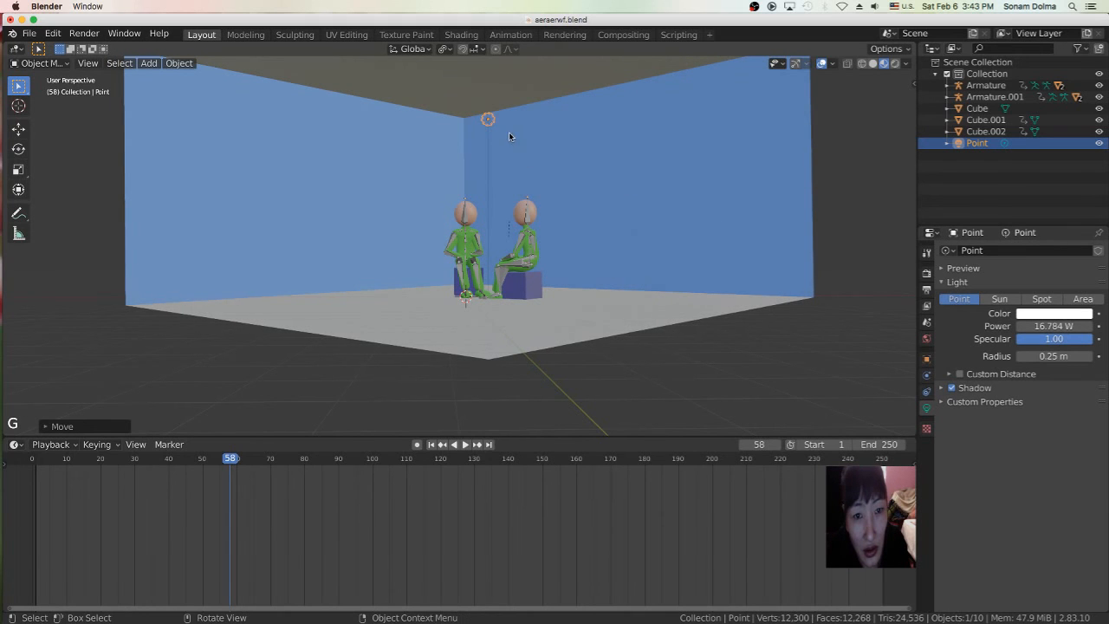
Step: Reposition the point light above the seated characters while viewing them from closer up
middle_drag(509, 131, 549, 233)
scroll(555, 232, up, 4)
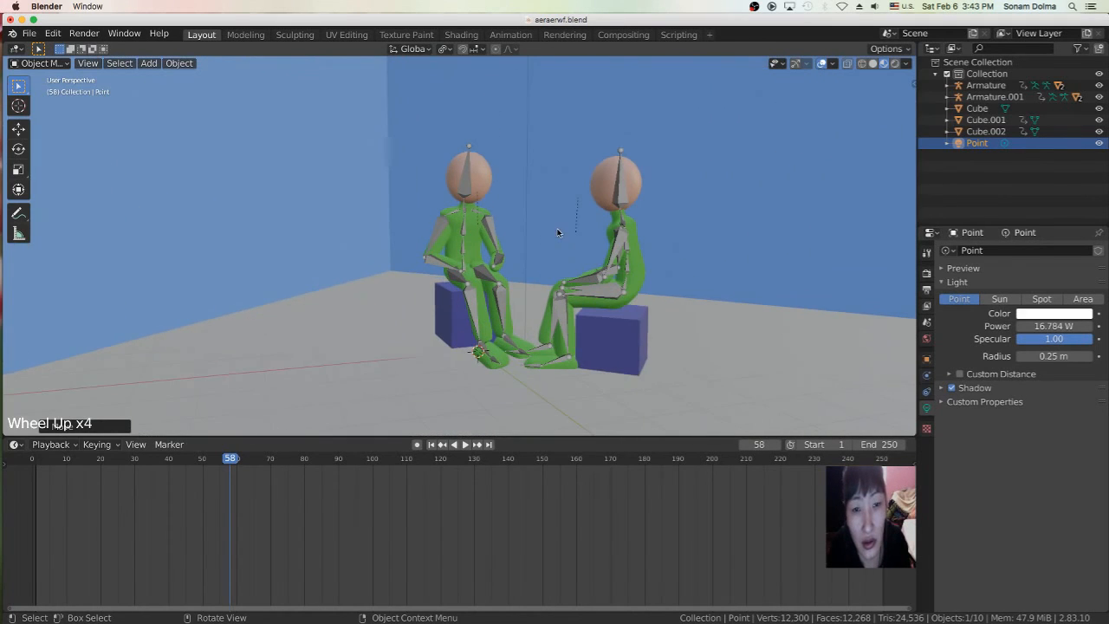
scroll(597, 206, down, 1)
key(g)
click(575, 195)
scroll(750, 170, down, 1)
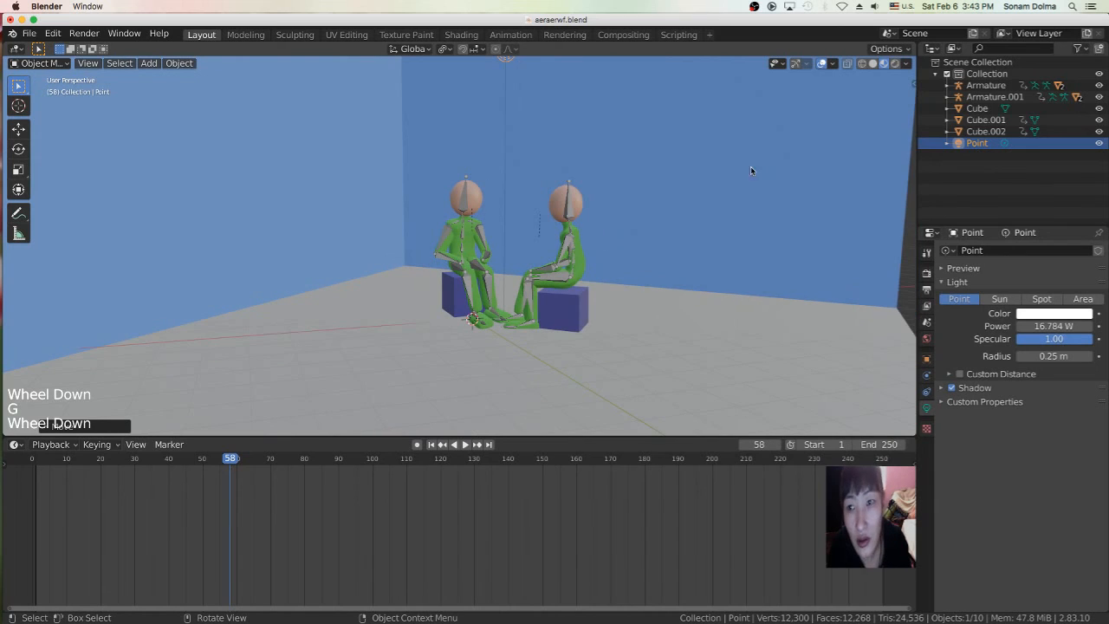
Step: Switch the viewport to rendered shading and hide the overlays to inspect the lighting on the characters
click(894, 65)
middle_drag(598, 191, 592, 176)
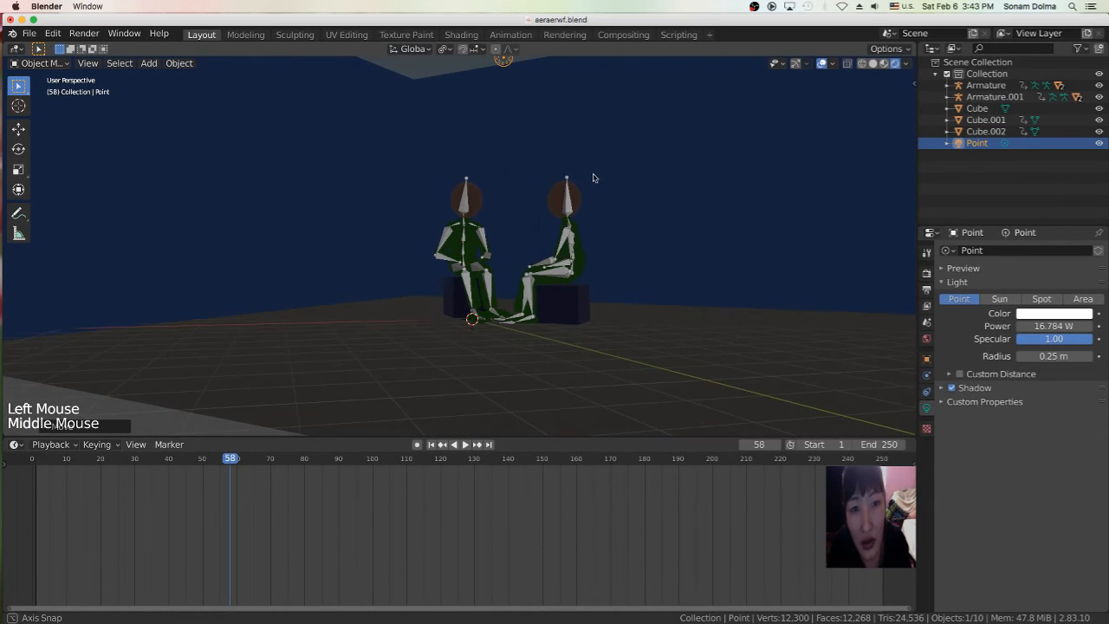
click(504, 67)
click(506, 76)
scroll(657, 248, up, 2)
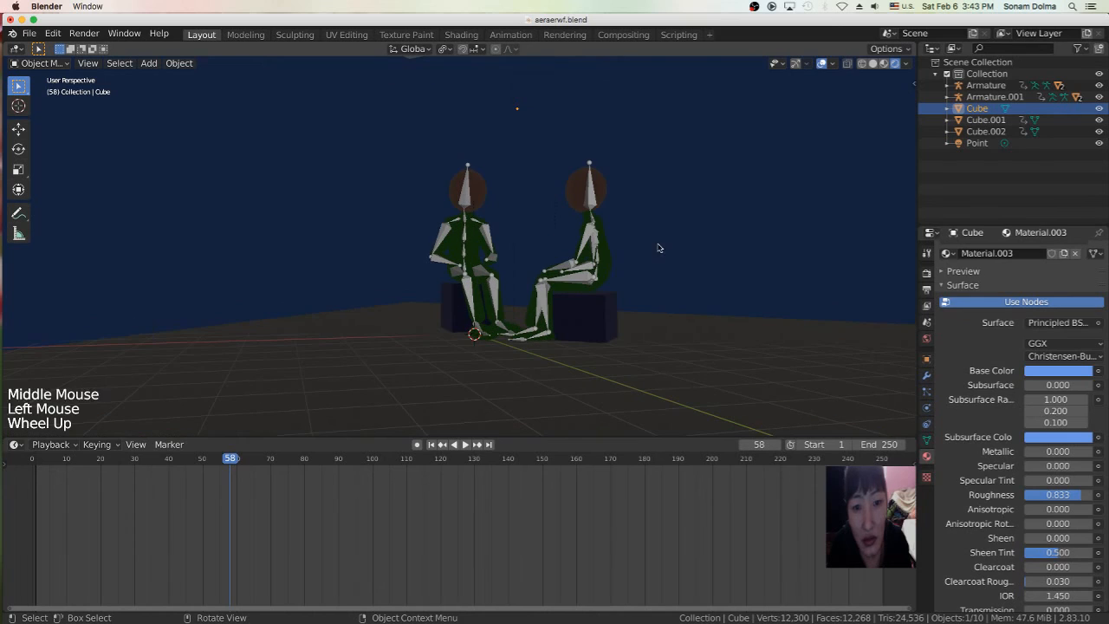
click(821, 63)
scroll(635, 186, up, 2)
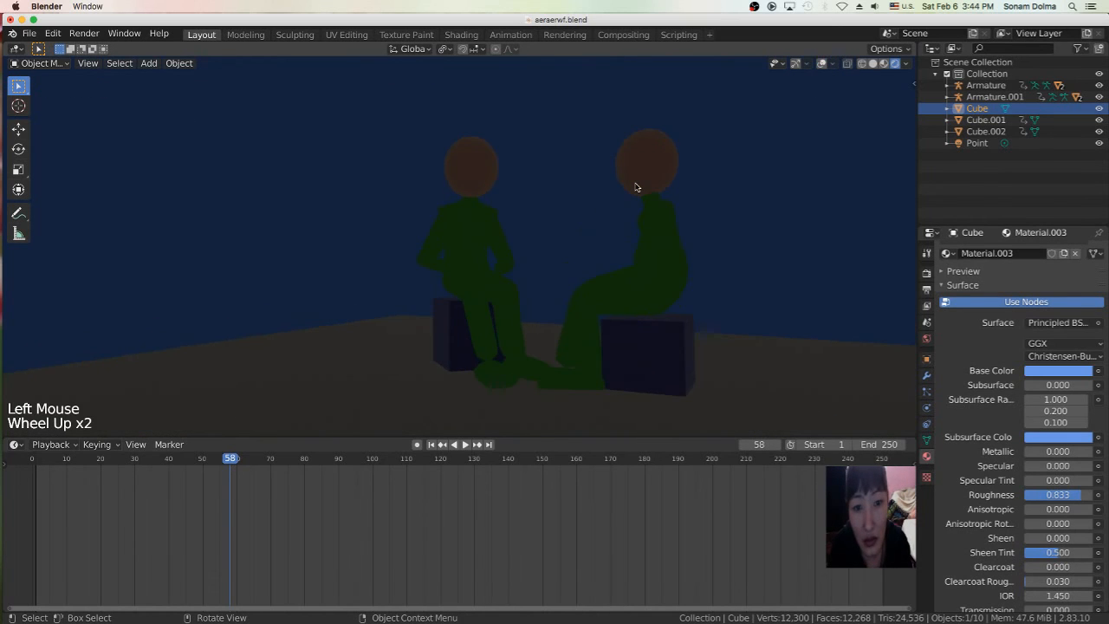
Step: Play the sitting animation in the rendered view to check the lighting, then stop it and return to the first frame
scroll(631, 188, down, 2)
middle_drag(632, 194, 633, 203)
scroll(634, 204, down, 2)
scroll(568, 203, up, 2)
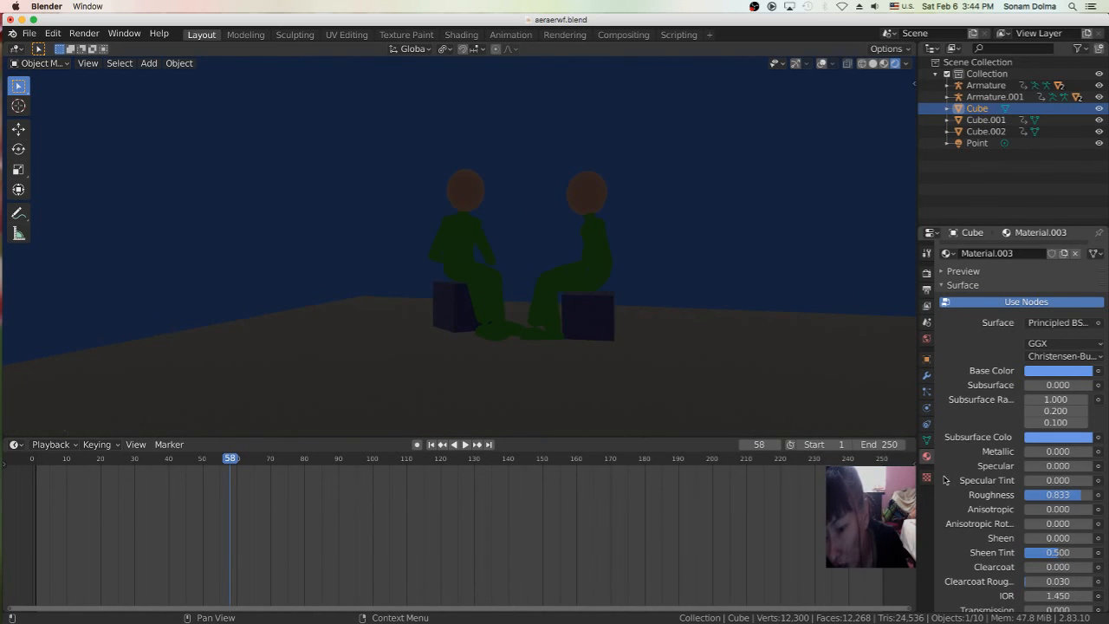
scroll(728, 306, down, 1)
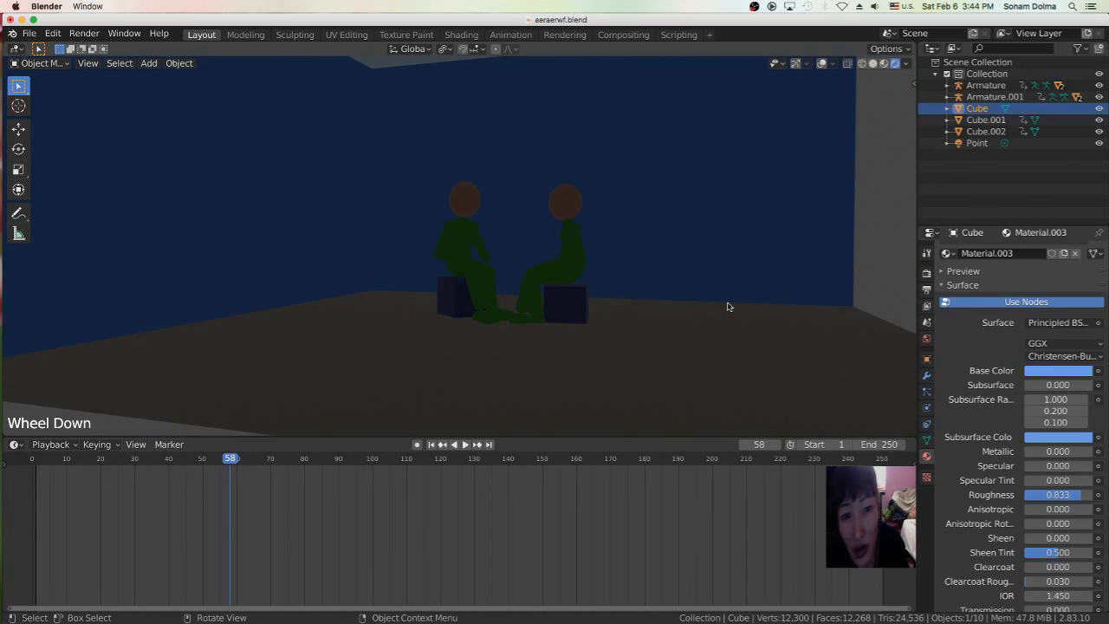
click(429, 445)
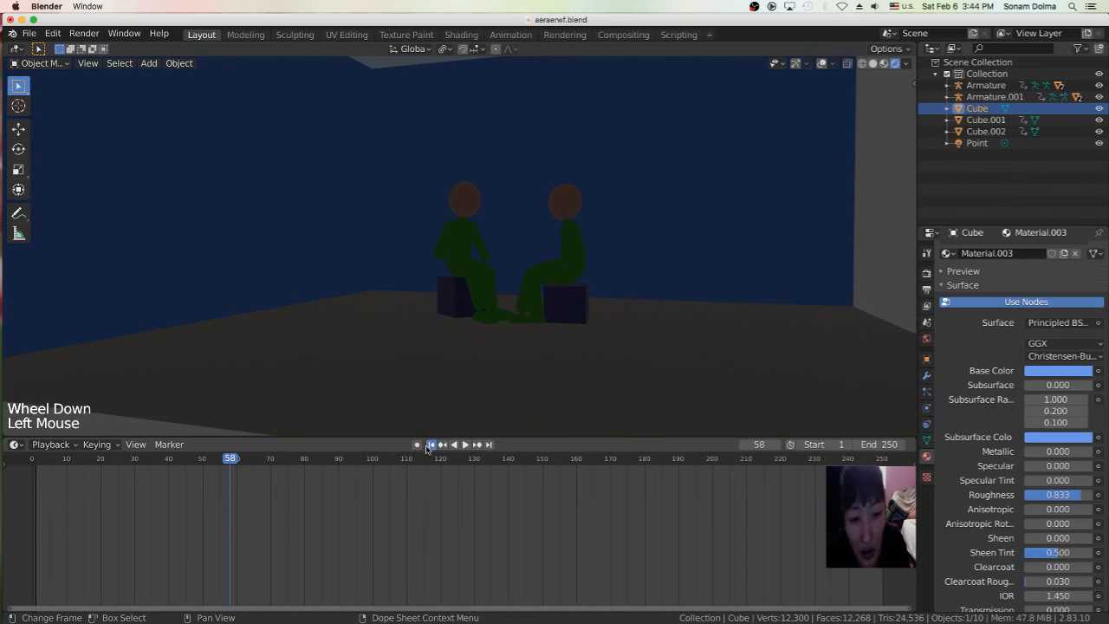
click(464, 445)
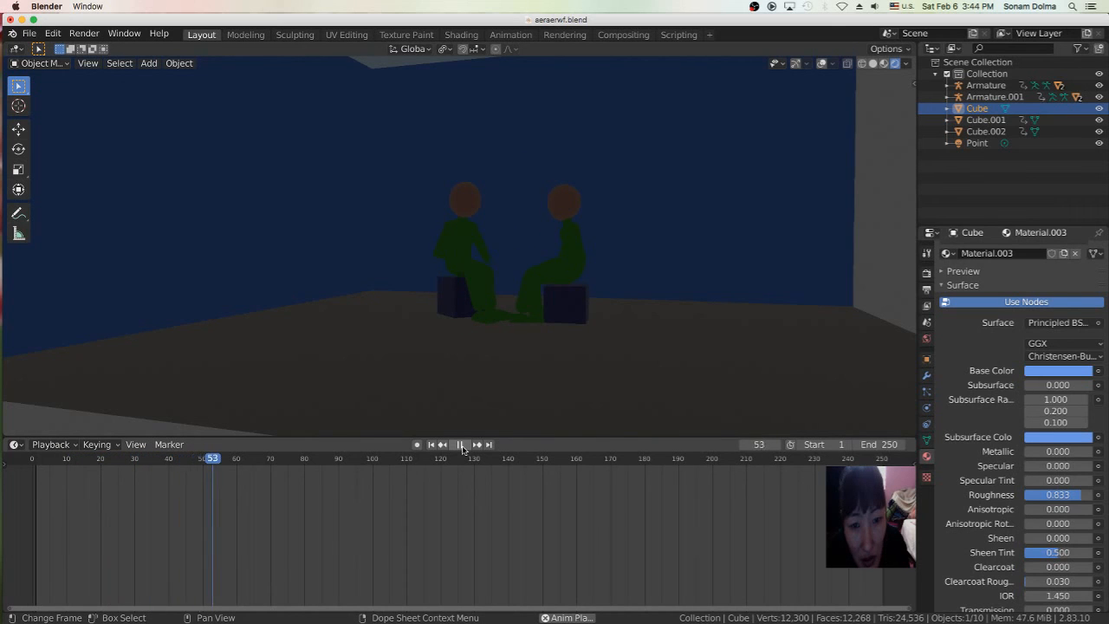
click(459, 445)
click(432, 445)
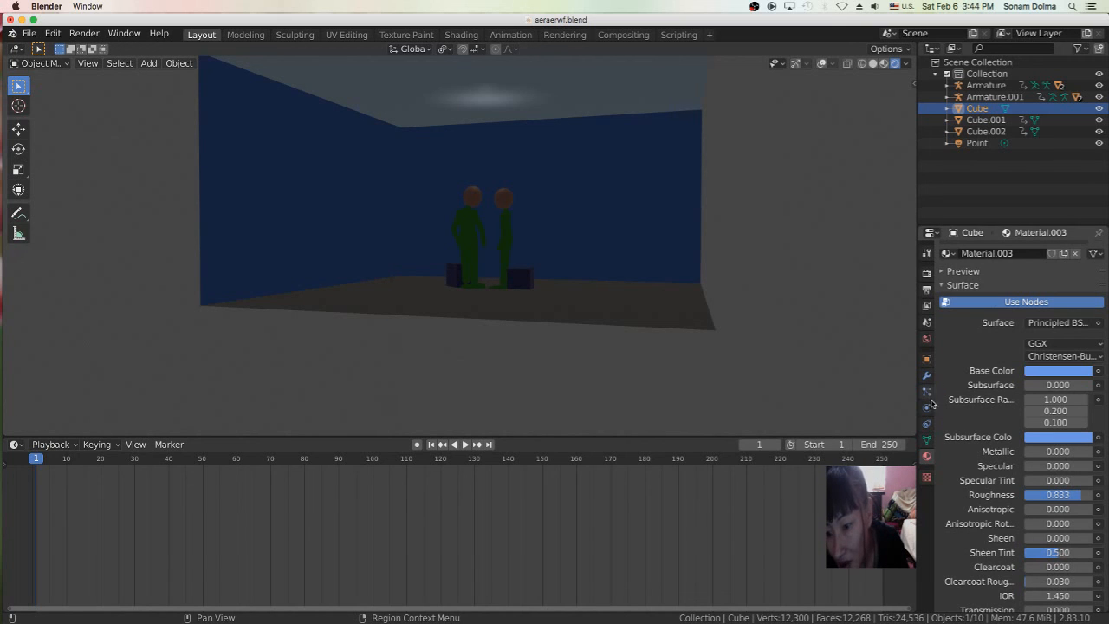
Step: Enable Custom Distance on the point light after trying the Sun light type and restoring Point
click(977, 144)
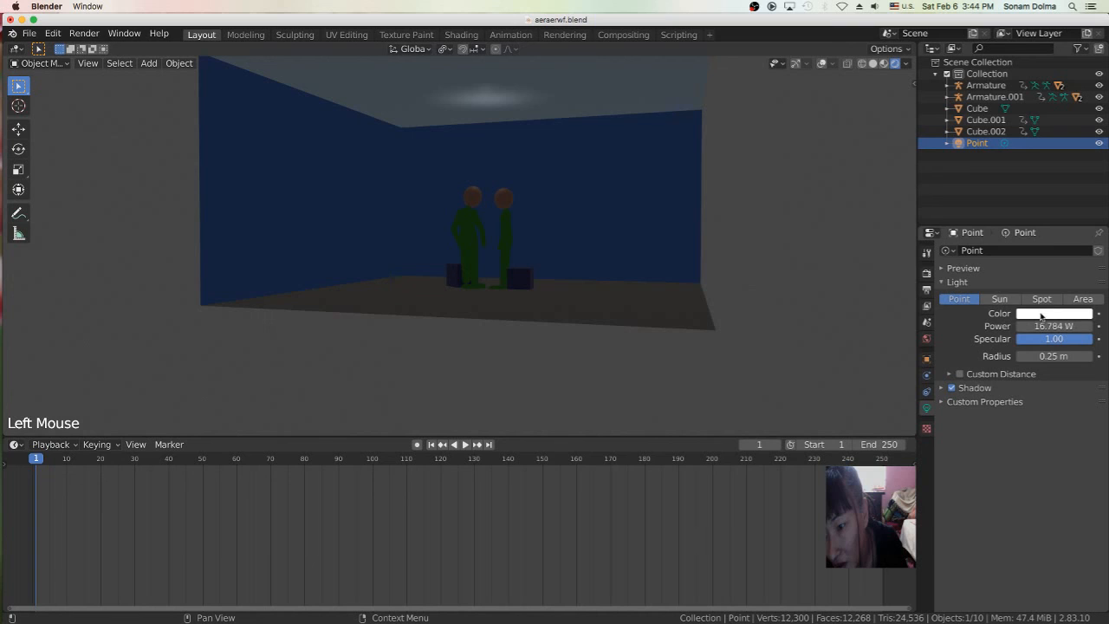
click(1001, 299)
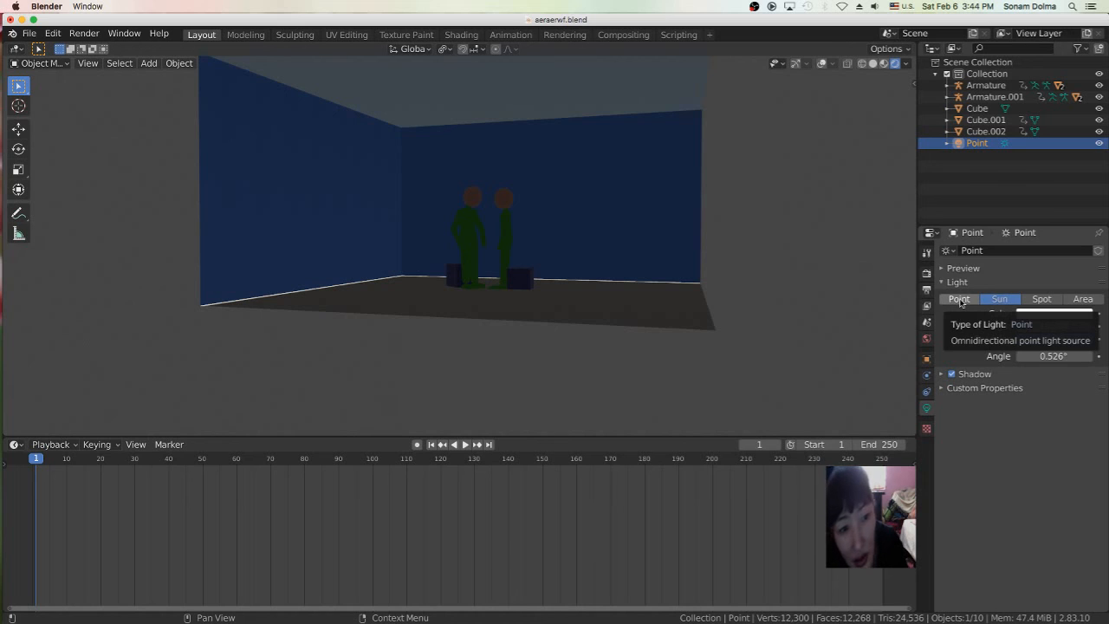
click(958, 300)
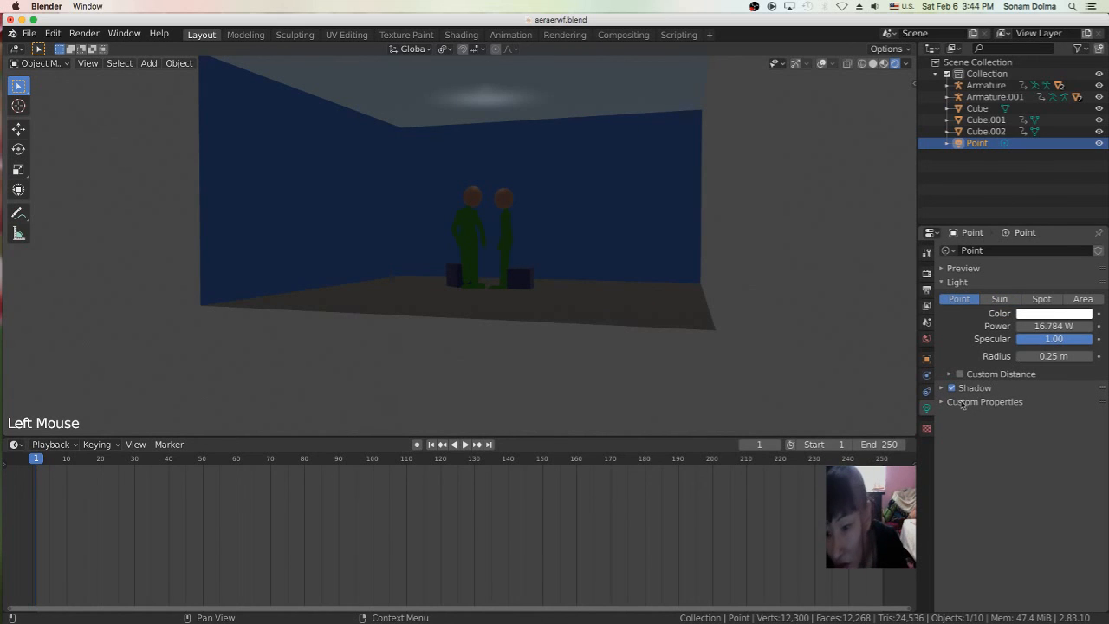
click(951, 388)
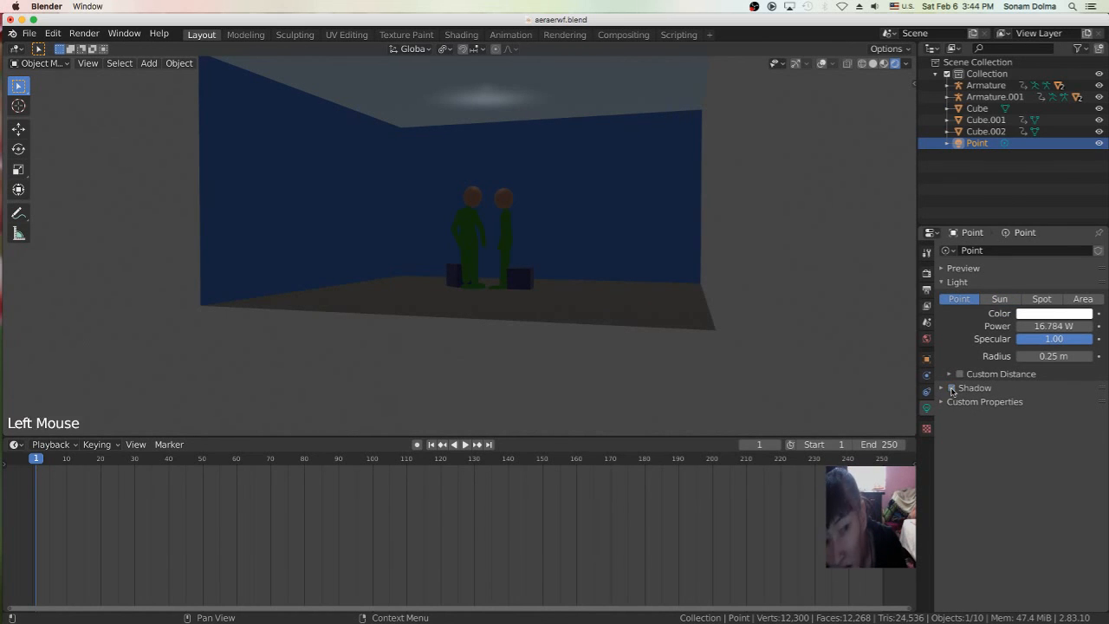
click(961, 376)
click(961, 376)
click(962, 376)
click(962, 375)
click(962, 376)
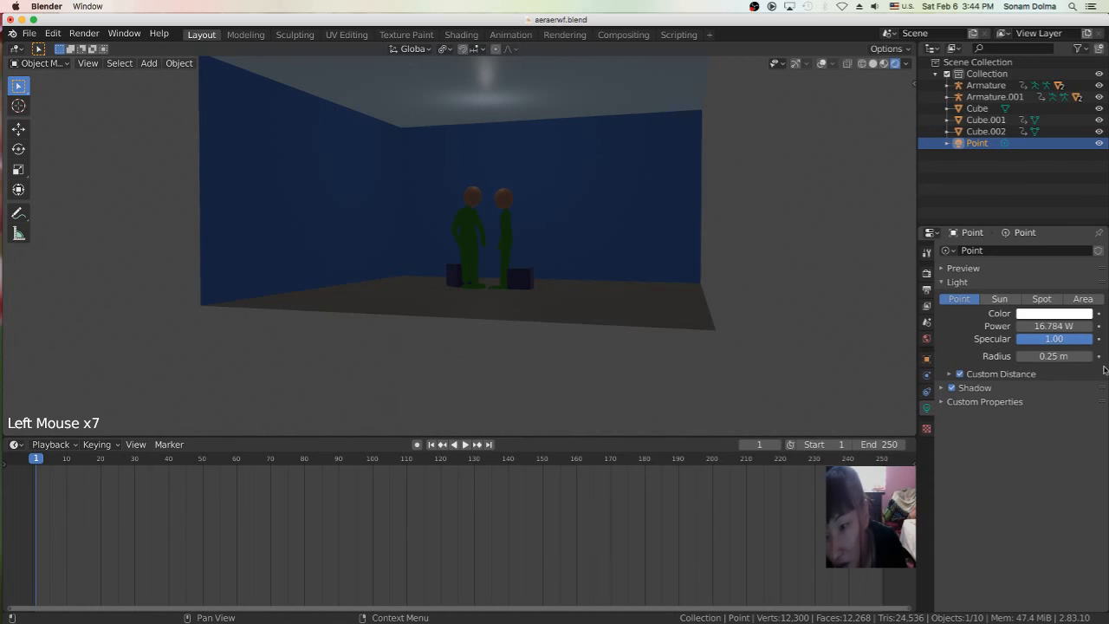
Step: Increase the point light's power to 110.94 W and its radius to 5.46 m
click(1038, 325)
drag(1038, 326, 1106, 366)
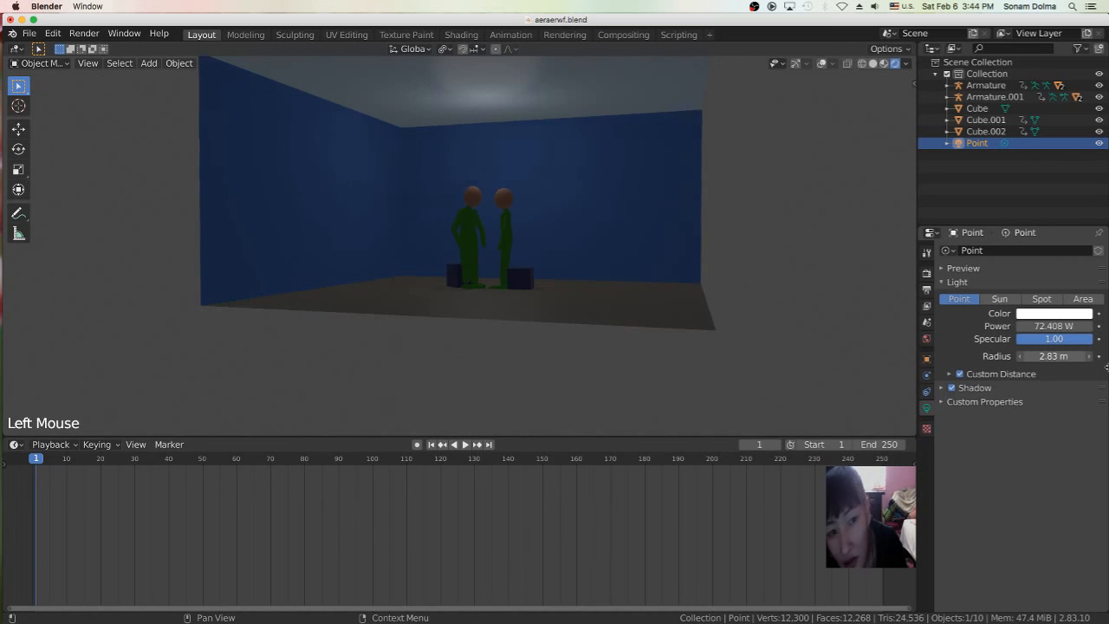
drag(1045, 356, 1106, 366)
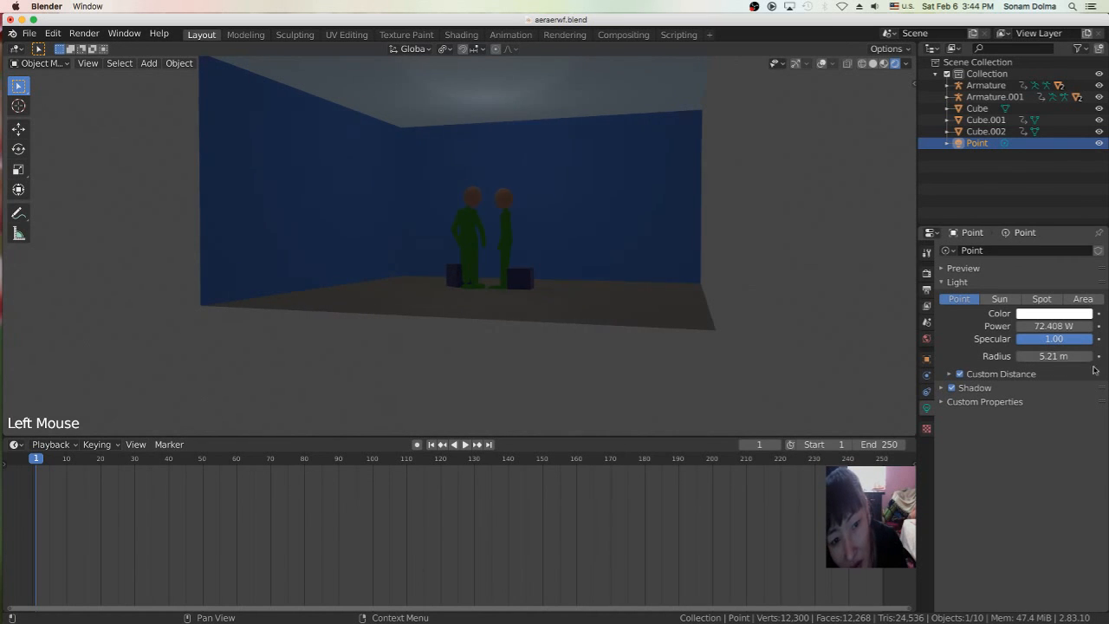
drag(1038, 324, 1065, 332)
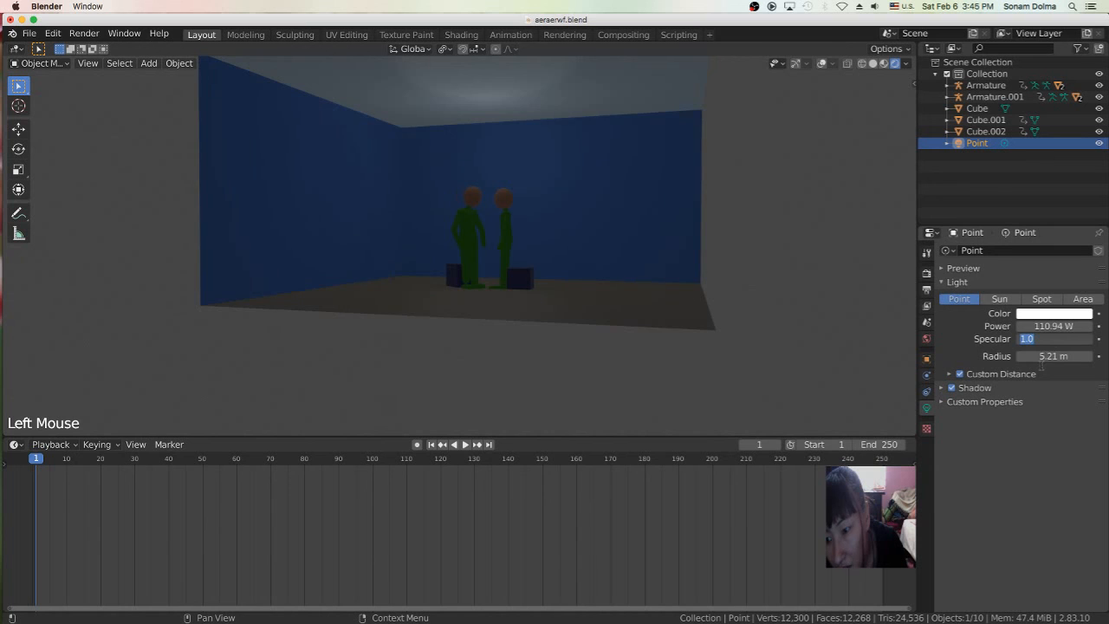
click(951, 402)
click(951, 402)
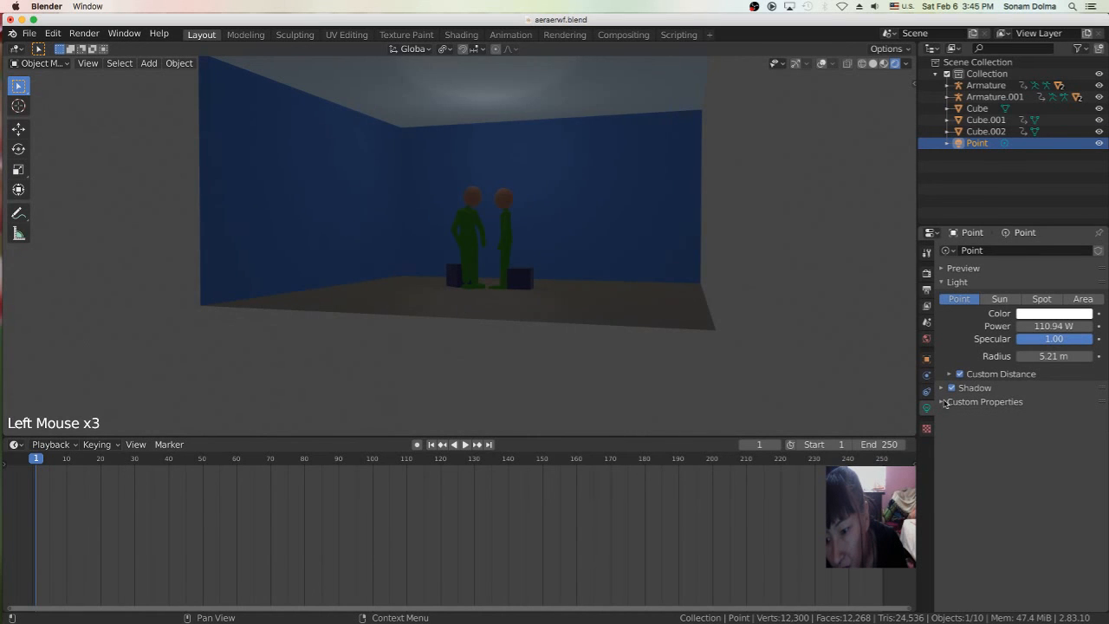
click(1049, 356)
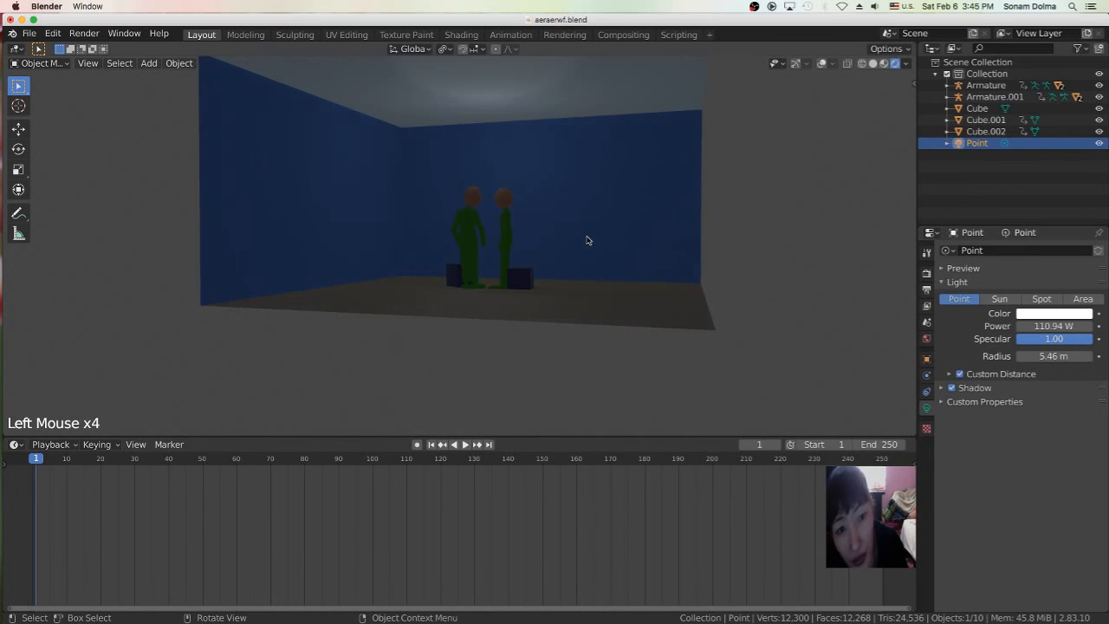
Step: Reduce the point light's radius to 0 m to sharpen the characters' shadows
scroll(586, 242, up, 5)
middle_drag(623, 263, 634, 258)
scroll(664, 267, down, 2)
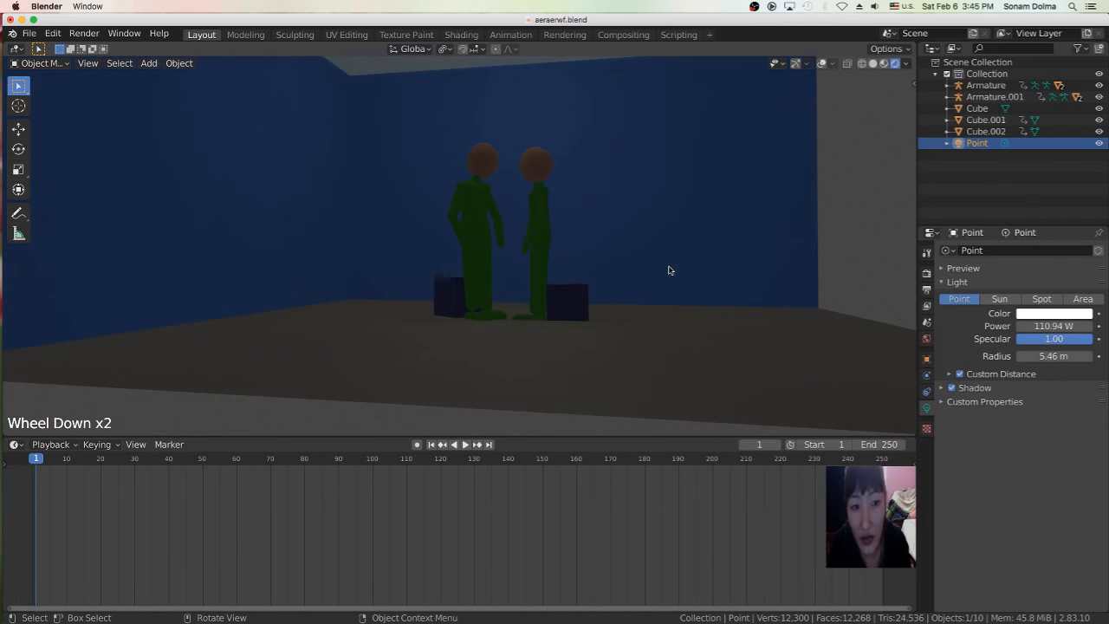
scroll(670, 270, up, 2)
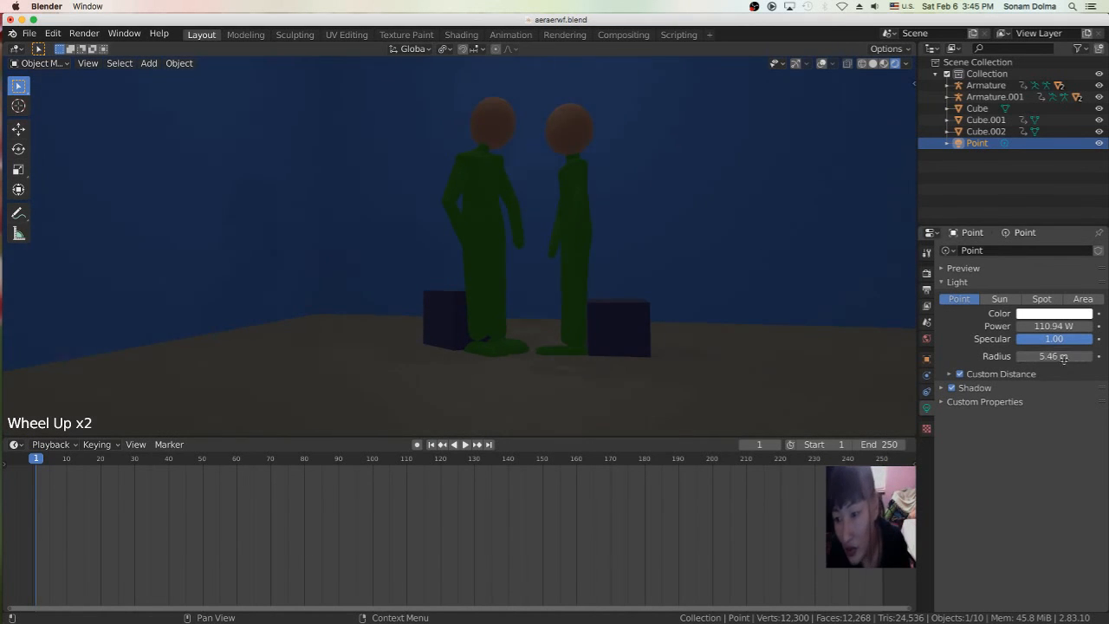
drag(1045, 357, 916, 357)
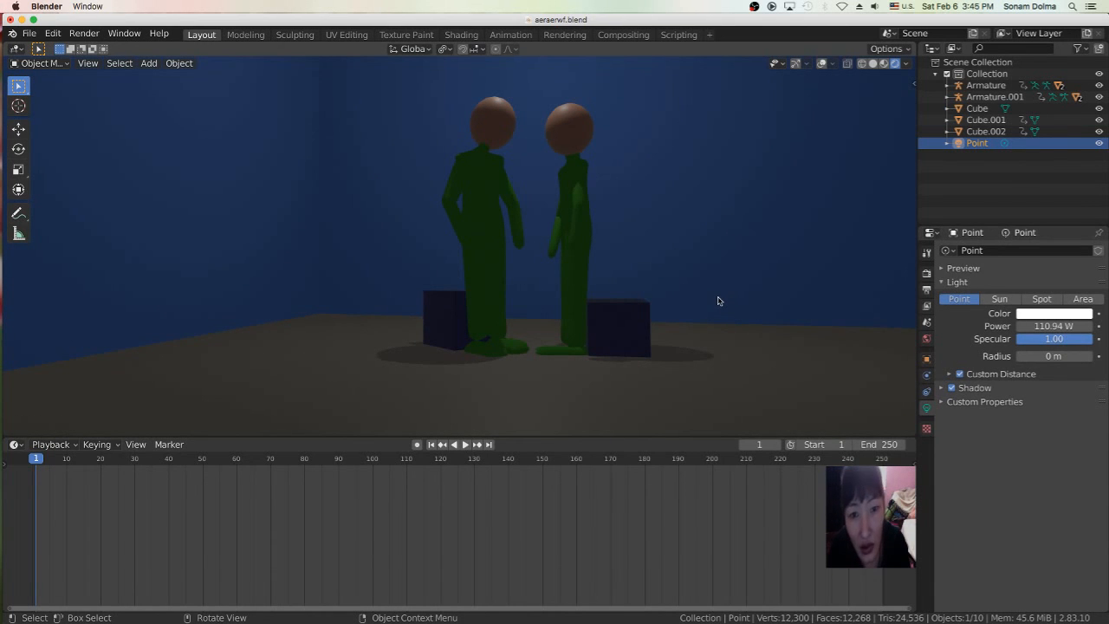
Step: Add an area light to the room scene
scroll(683, 267, down, 5)
mouse_move(618, 268)
middle_down()
mouse_move(687, 289)
mouse_move(611, 286)
middle_up()
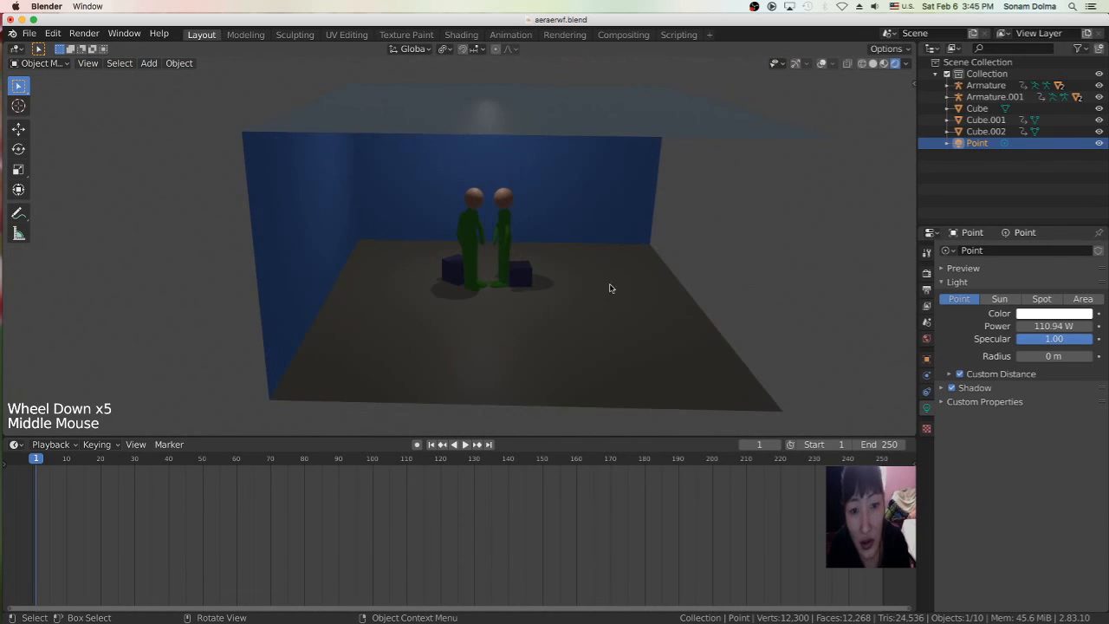
scroll(589, 291, down, 3)
key(shift+a)
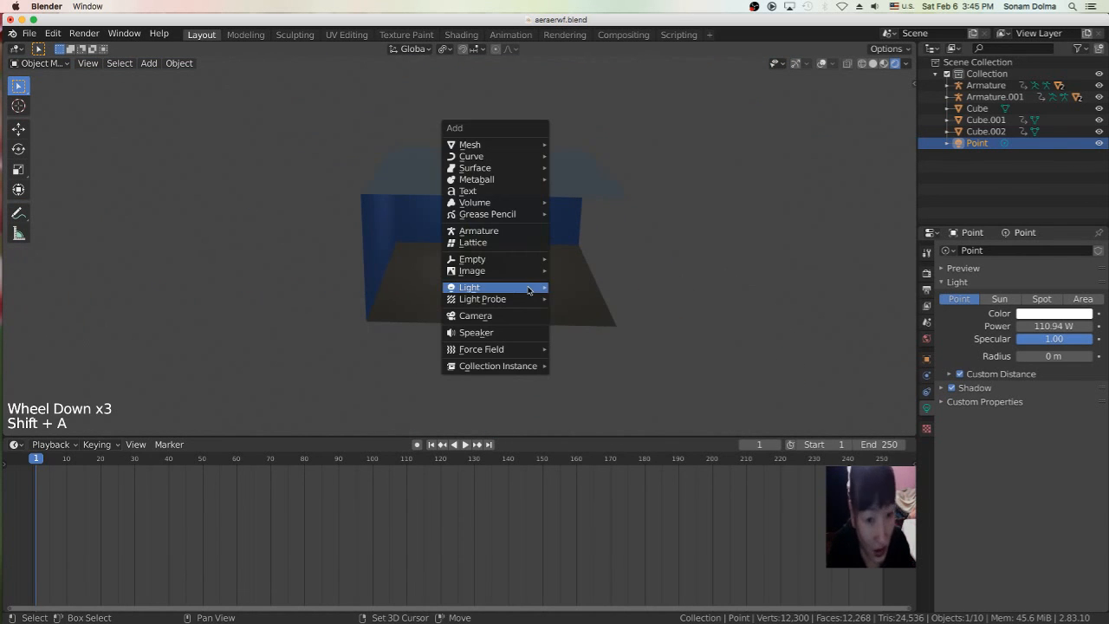
mouse_move(520, 287)
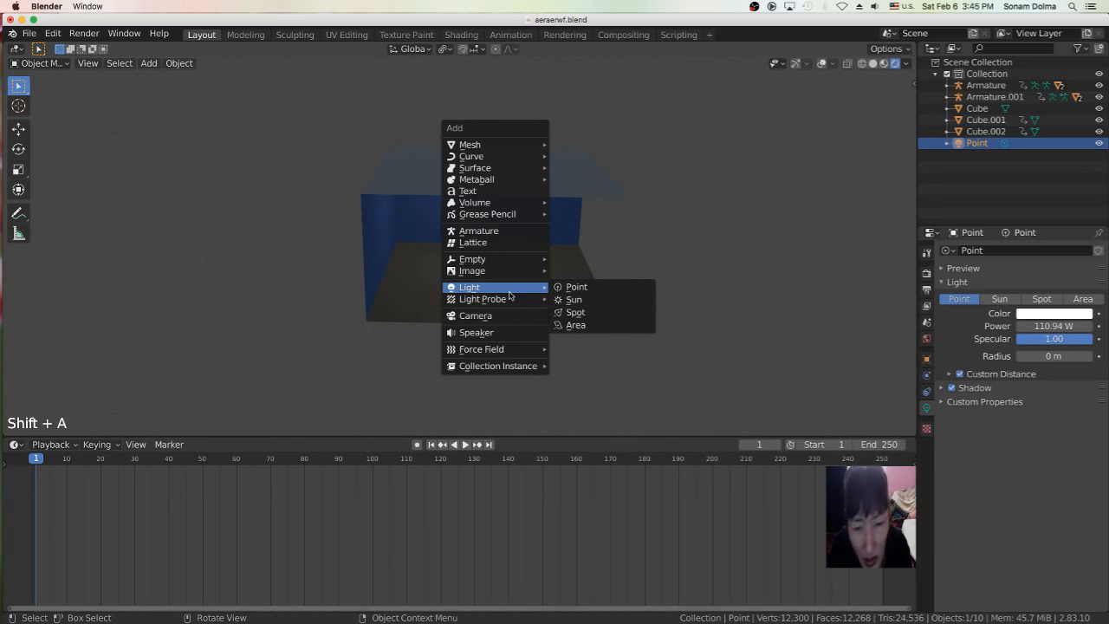
click(575, 325)
scroll(522, 292, up, 3)
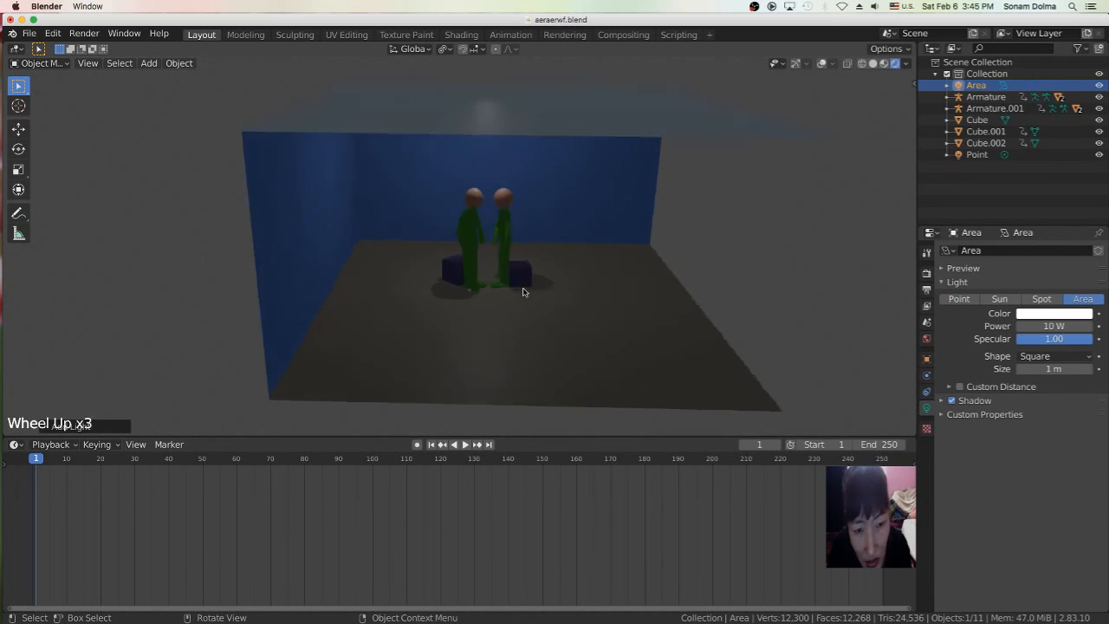
Step: Move the area light up from the floor to above the two standing characters
scroll(522, 292, up, 1)
scroll(566, 294, down, 2)
key(g)
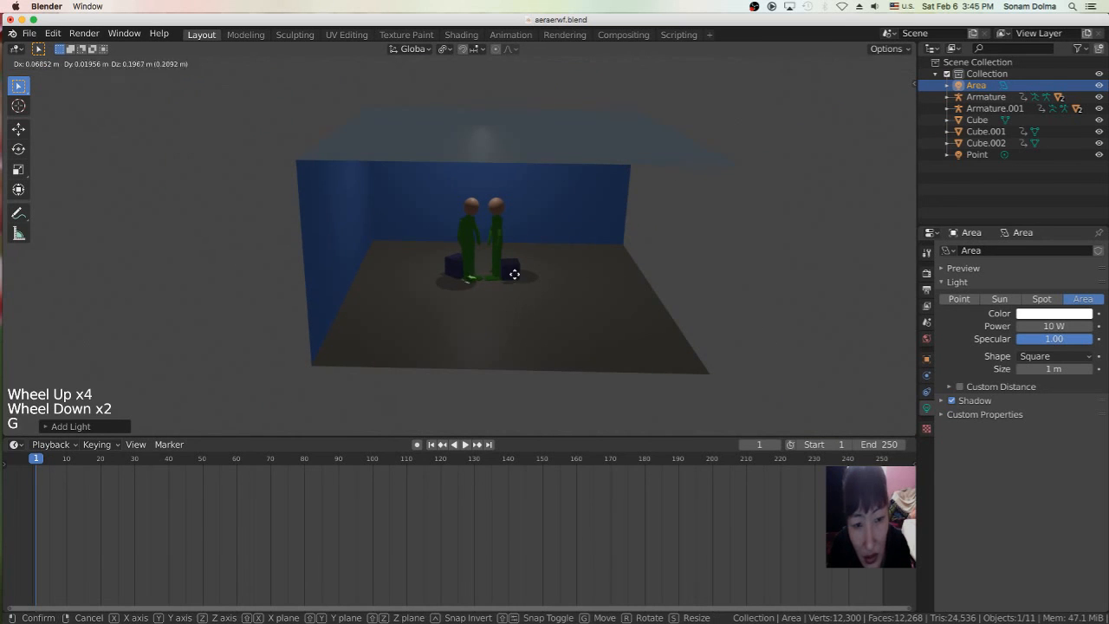
click(525, 201)
middle_drag(525, 202, 459, 195)
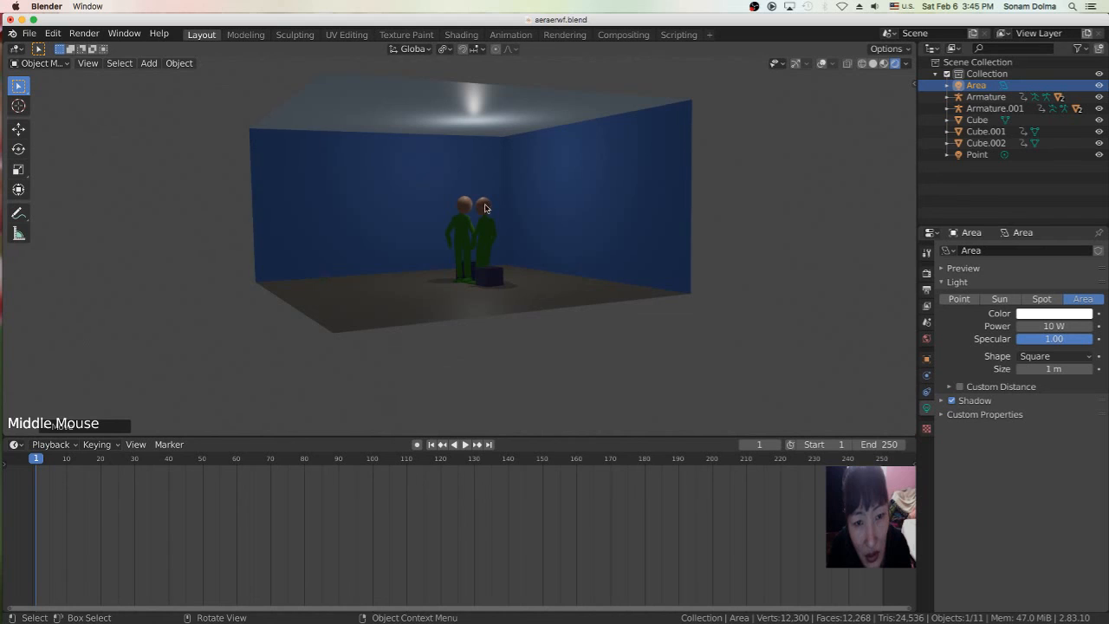
key(g)
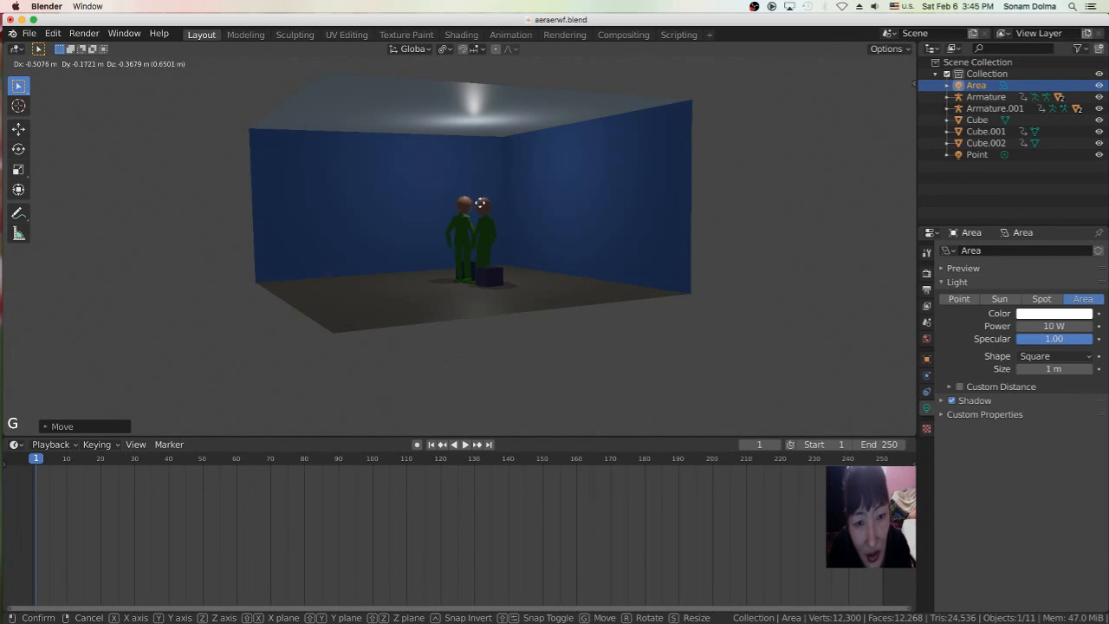
click(511, 165)
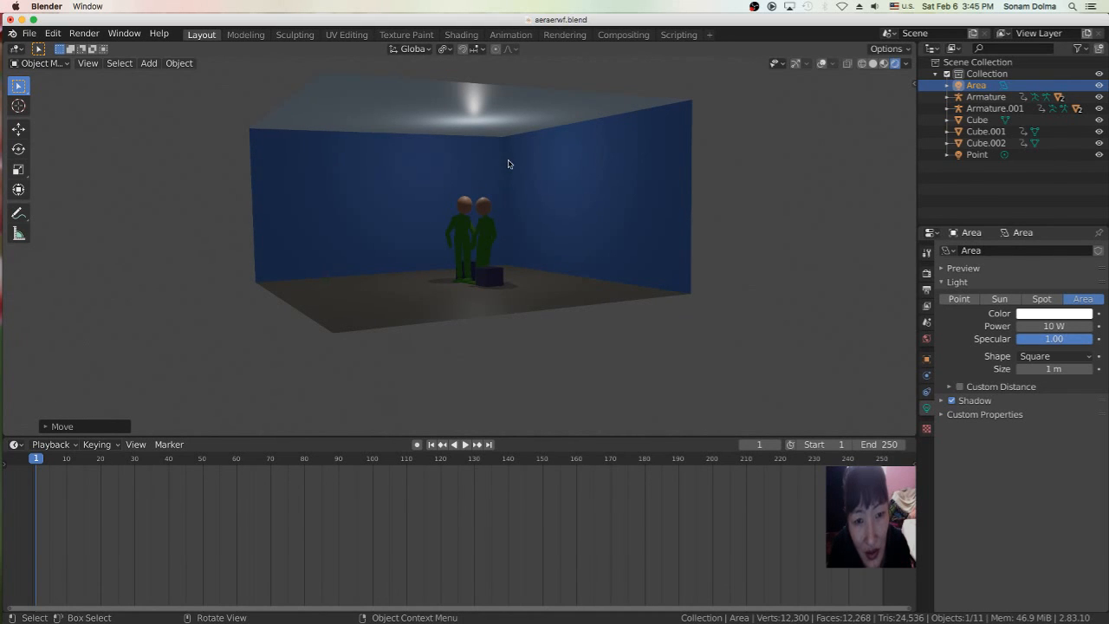
Step: Switch the viewport to Material Preview shading, reposition the area light, and show the overlays
click(872, 65)
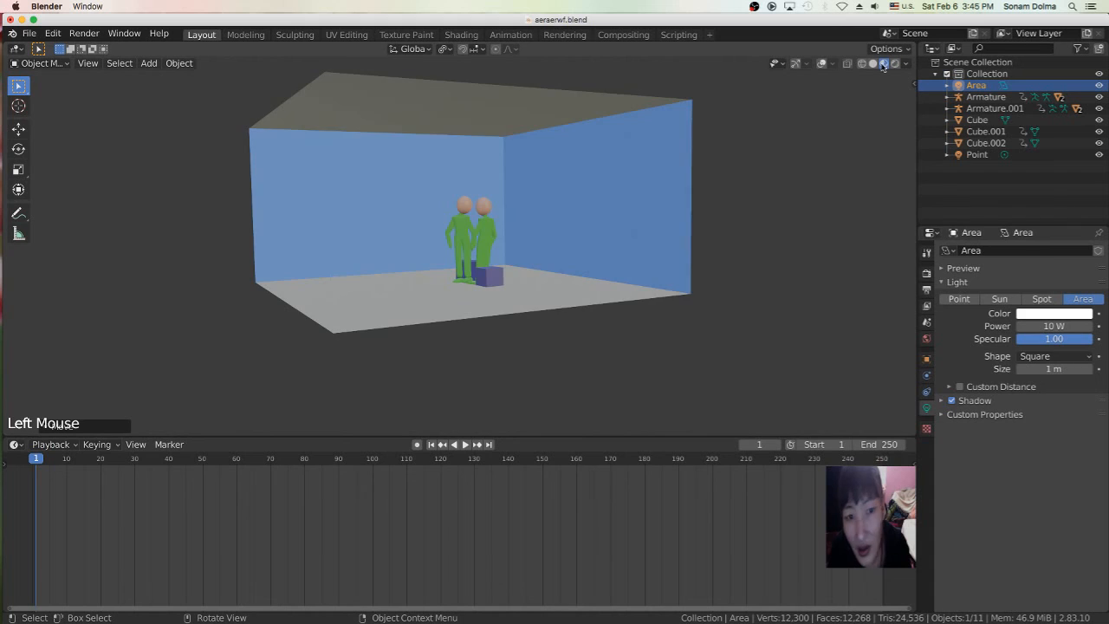
scroll(516, 210, up, 2)
key(g)
click(522, 205)
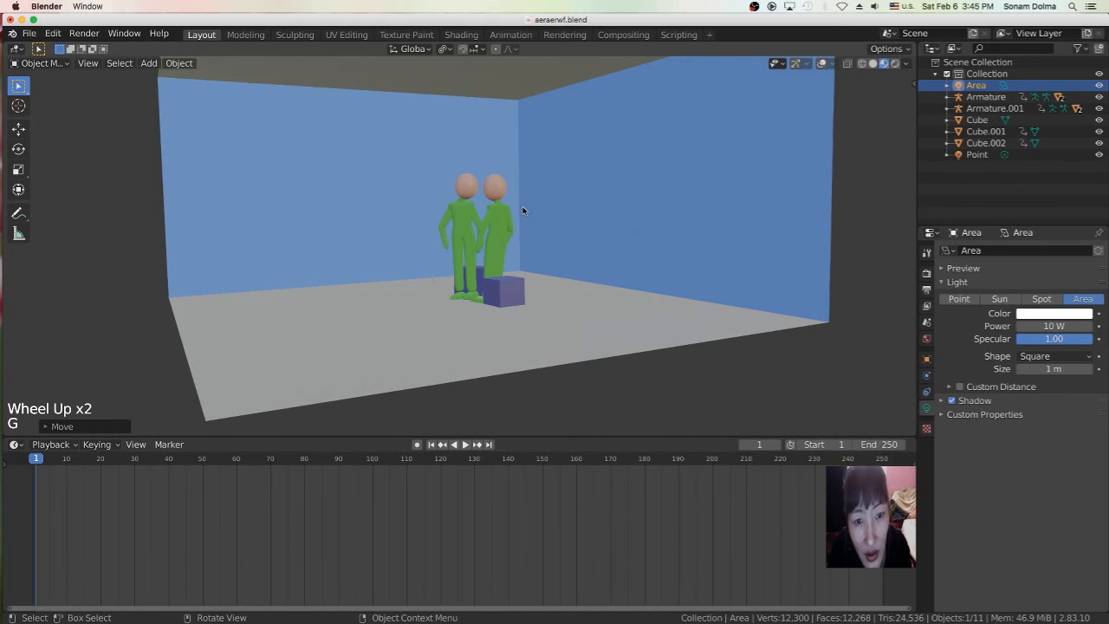
click(821, 63)
double_click(541, 158)
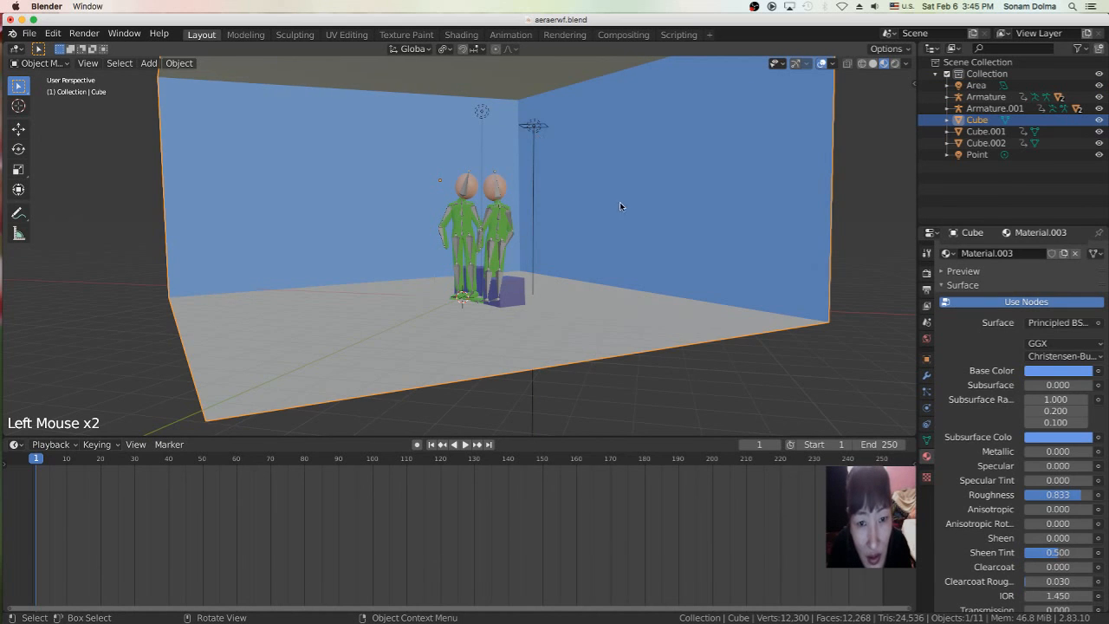
key(r)
key(Escape)
Step: Tilt the area light and move it down to one side of the two characters
click(541, 128)
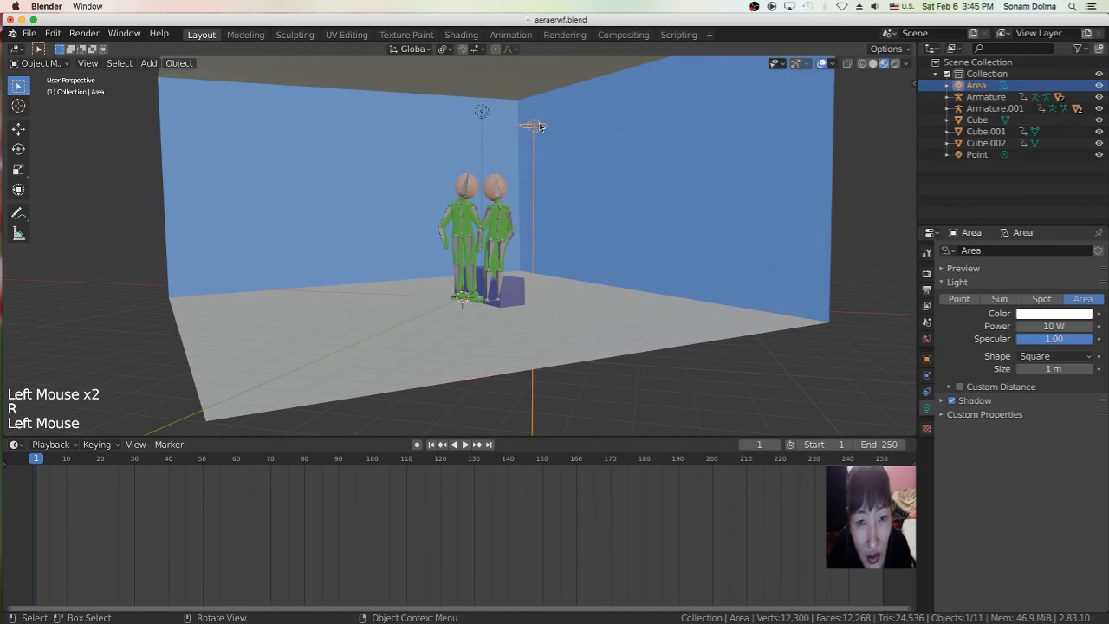
key(r)
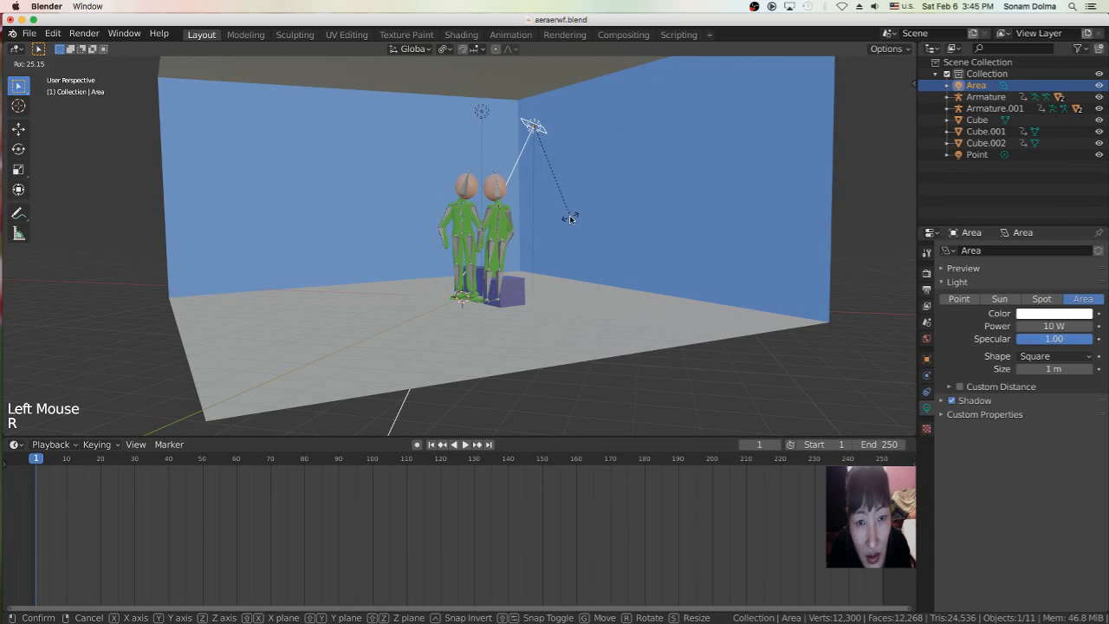
click(578, 210)
key(g)
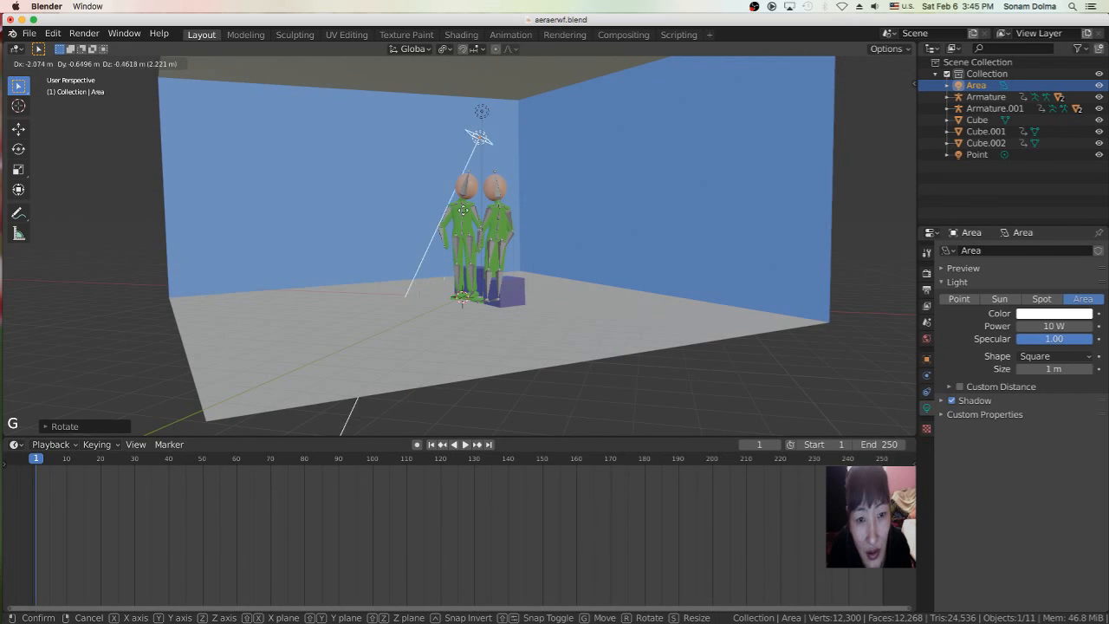
click(424, 260)
Step: Rotate the area light to aim at the two characters and move it farther out to their side
mouse_move(424, 261)
middle_down()
mouse_move(587, 265)
mouse_move(435, 272)
middle_up()
key(r)
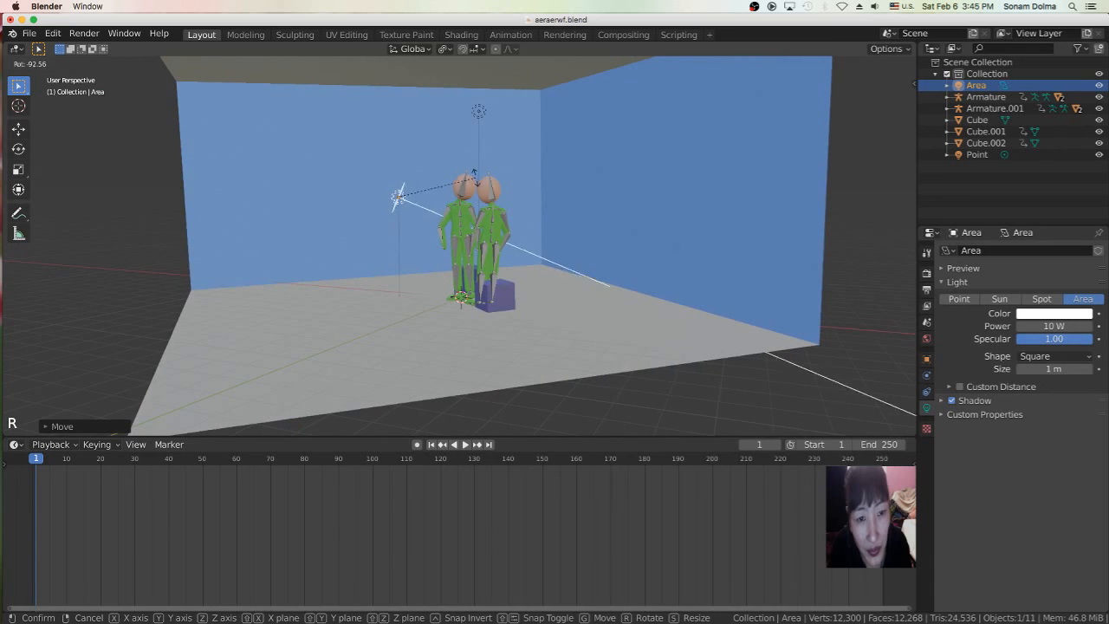
key(r)
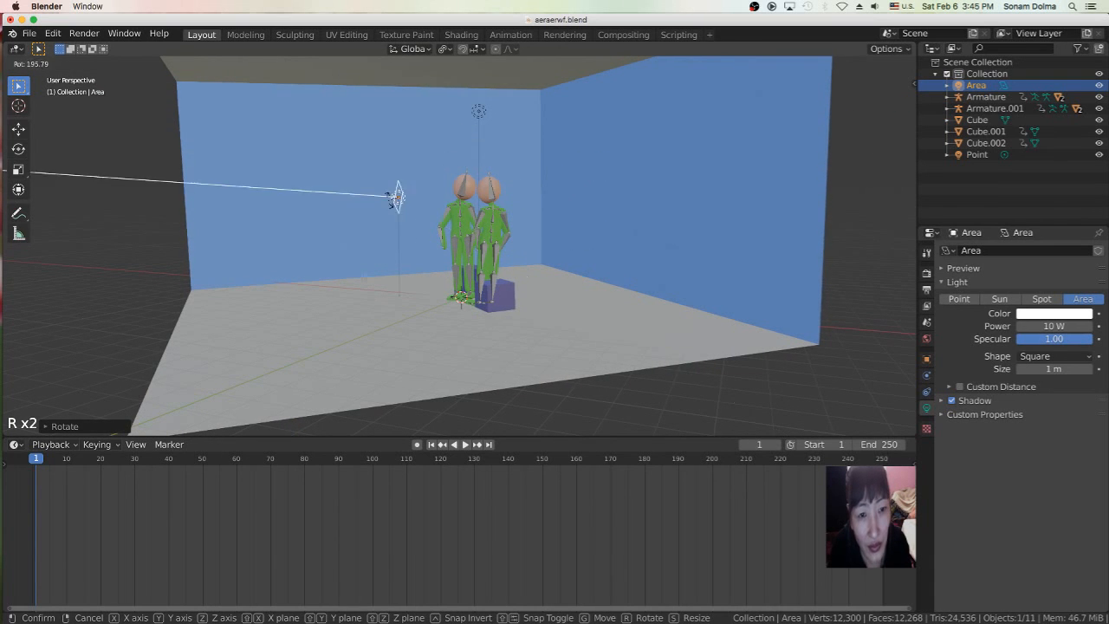
click(469, 142)
key(g)
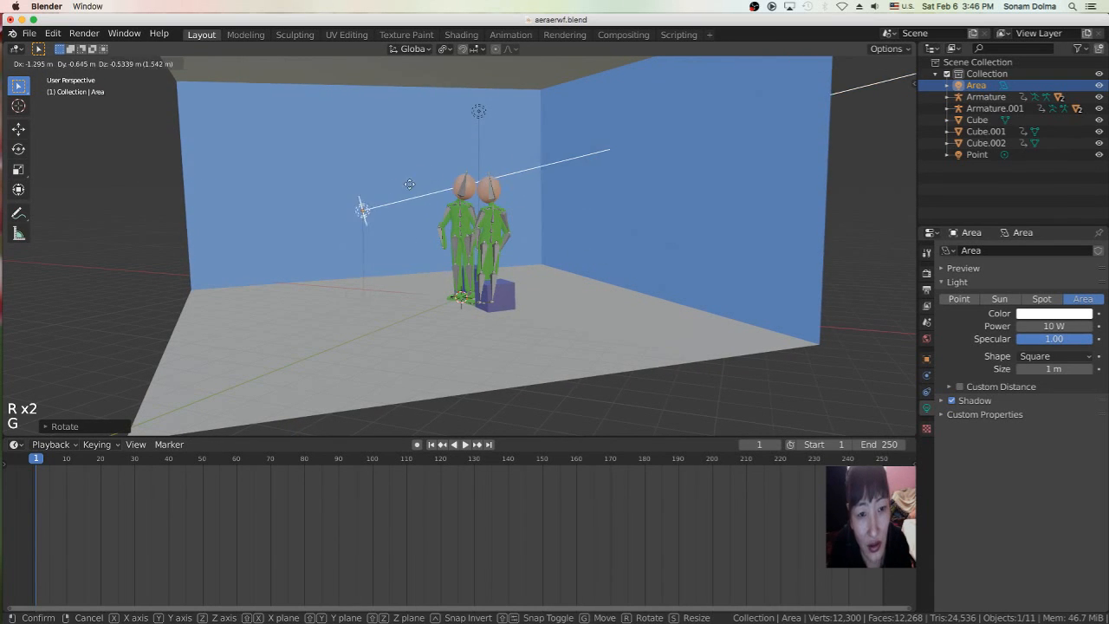
click(402, 247)
Step: Switch the viewport to Wireframe shading and rotate the area light towards the characters as seen from above
middle_drag(402, 247, 289, 343)
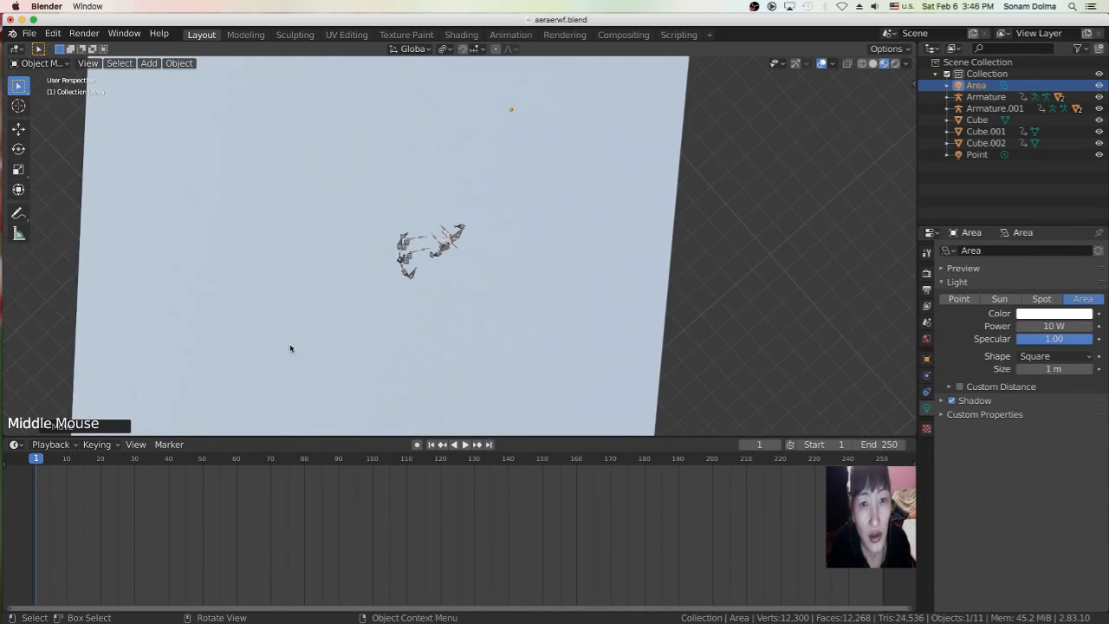
click(848, 64)
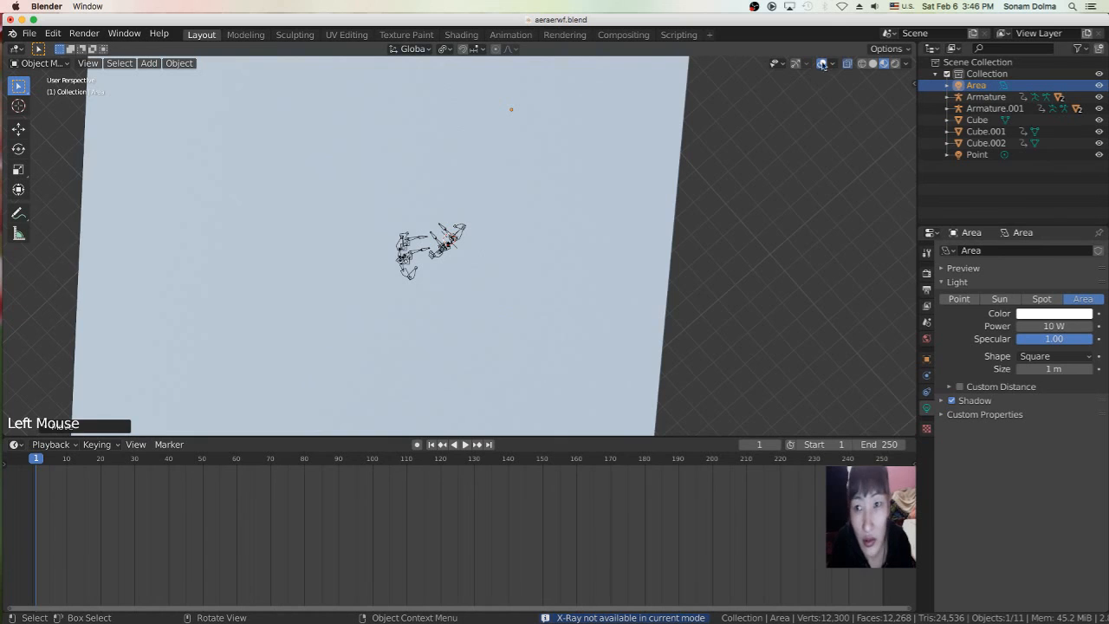
click(862, 64)
key(r)
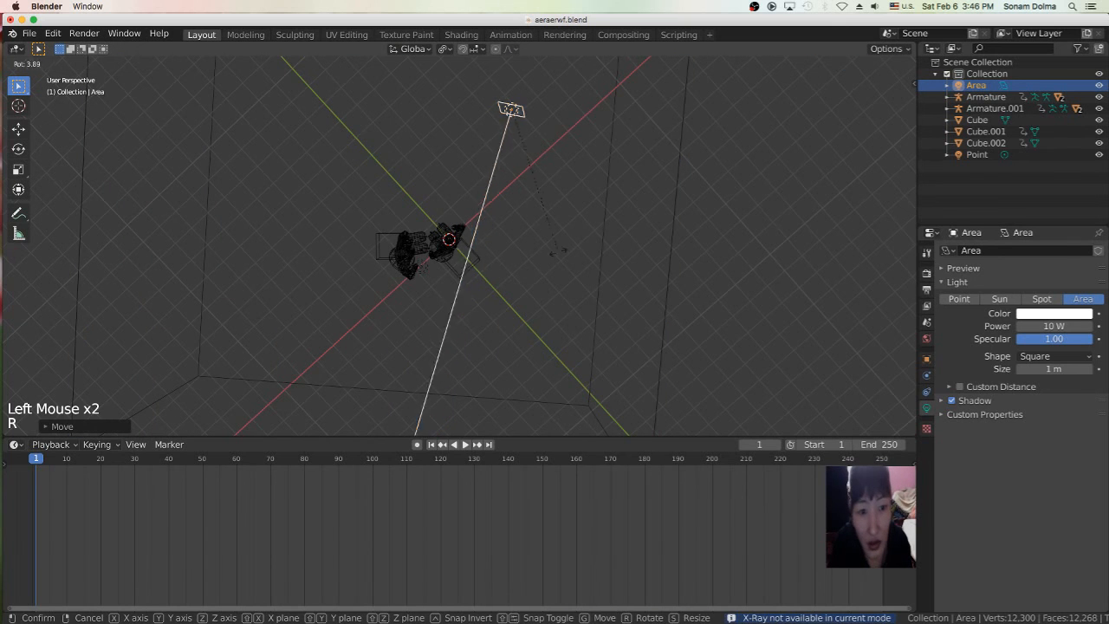
click(527, 235)
Step: Move the area light closer in front of the two characters and rotate it to face them
key(g)
click(466, 148)
key(r)
click(490, 171)
key(g)
click(452, 157)
key(r)
click(469, 213)
middle_drag(377, 250, 537, 117)
key(r)
click(617, 206)
middle_drag(671, 216, 545, 228)
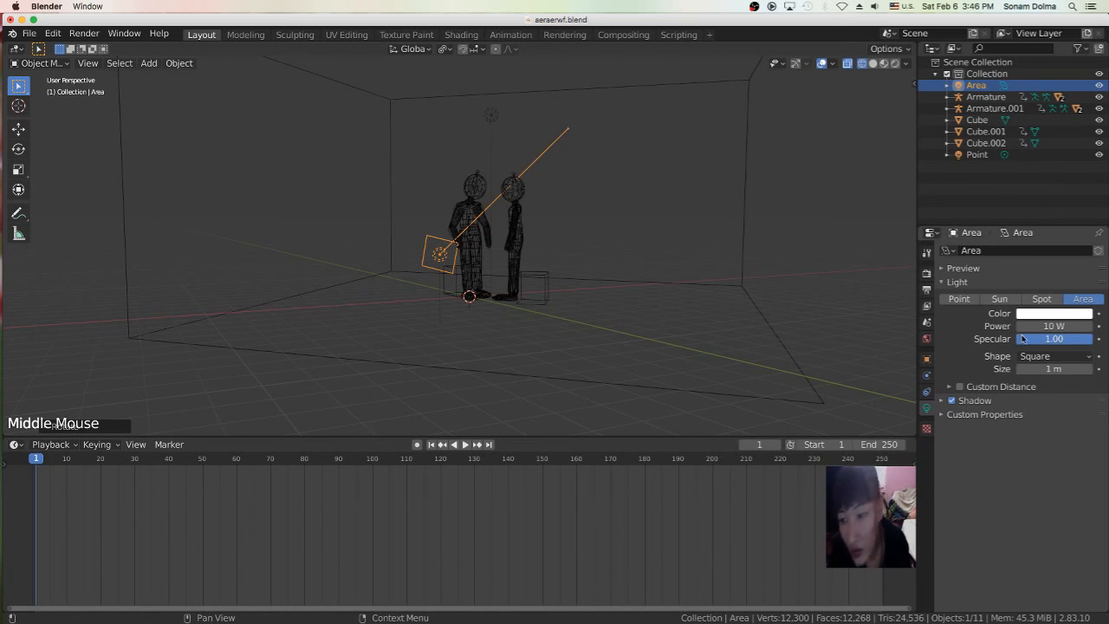
Step: Set the area light's power to 21.944 W and its size to 1.87 m
drag(1044, 326, 1077, 325)
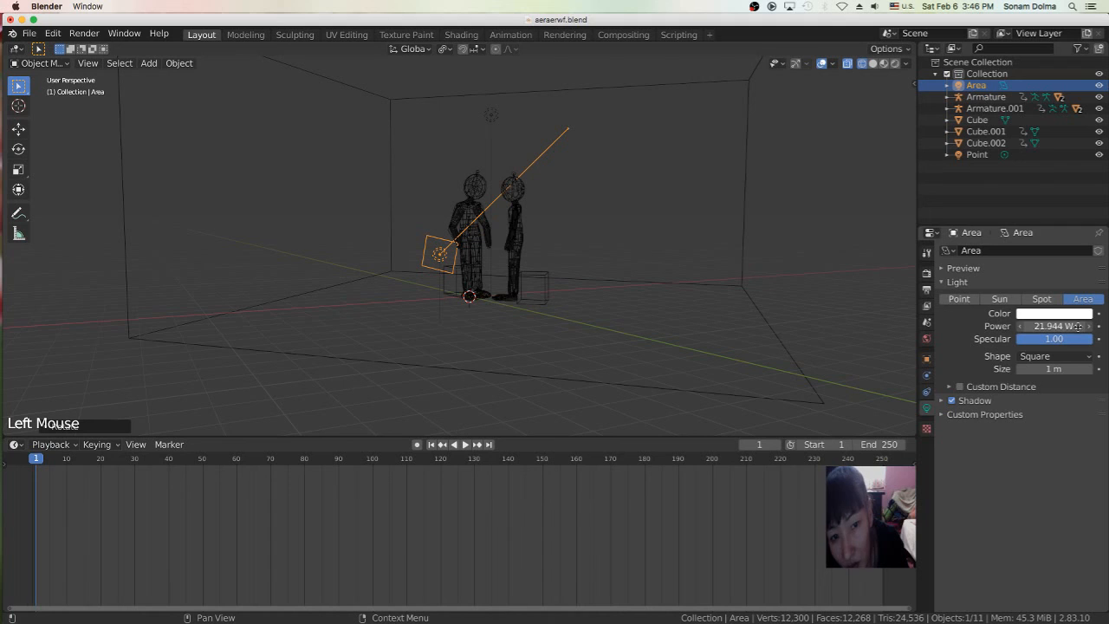
mouse_move(1050, 370)
mouse_down()
mouse_move(1081, 370)
mouse_move(1067, 369)
mouse_up()
Step: Rotate the area light as seen from the side and shift its position in front of the characters
middle_drag(549, 255, 485, 254)
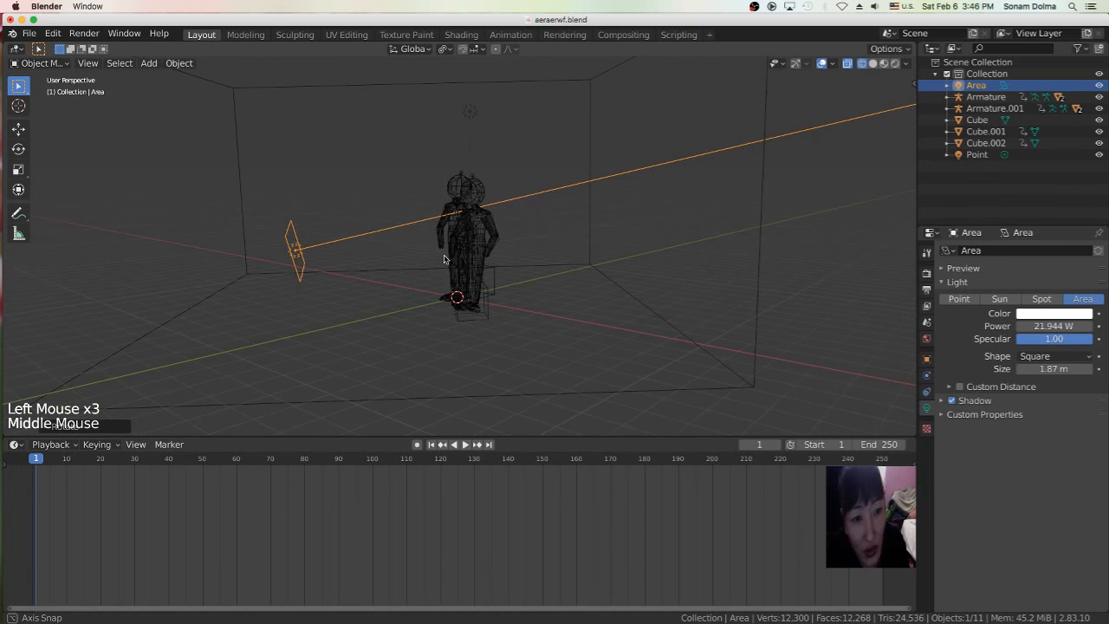
key(r)
click(515, 251)
key(g)
click(503, 252)
Step: Straighten the area light's tilted panel and aim its beam between the two characters
middle_drag(502, 253, 607, 262)
scroll(606, 261, up, 2)
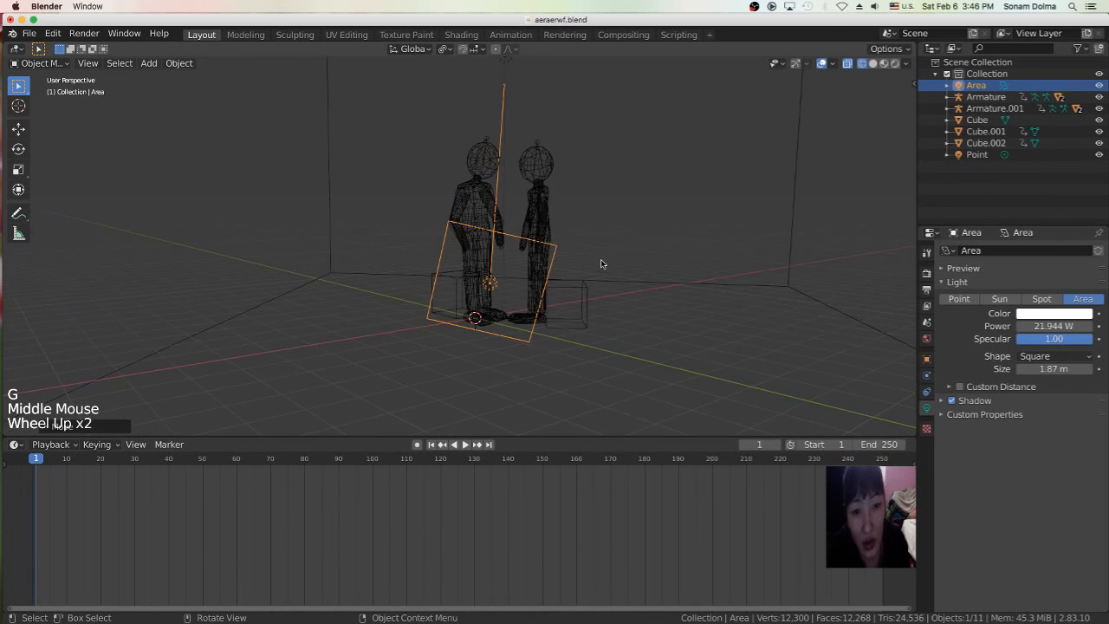
key(r)
click(595, 253)
middle_drag(672, 249, 545, 241)
key(r)
click(663, 201)
Step: Set the area light's size to 1.69 m and its power to 12.8 W
scroll(573, 237, up, 2)
scroll(574, 238, down, 6)
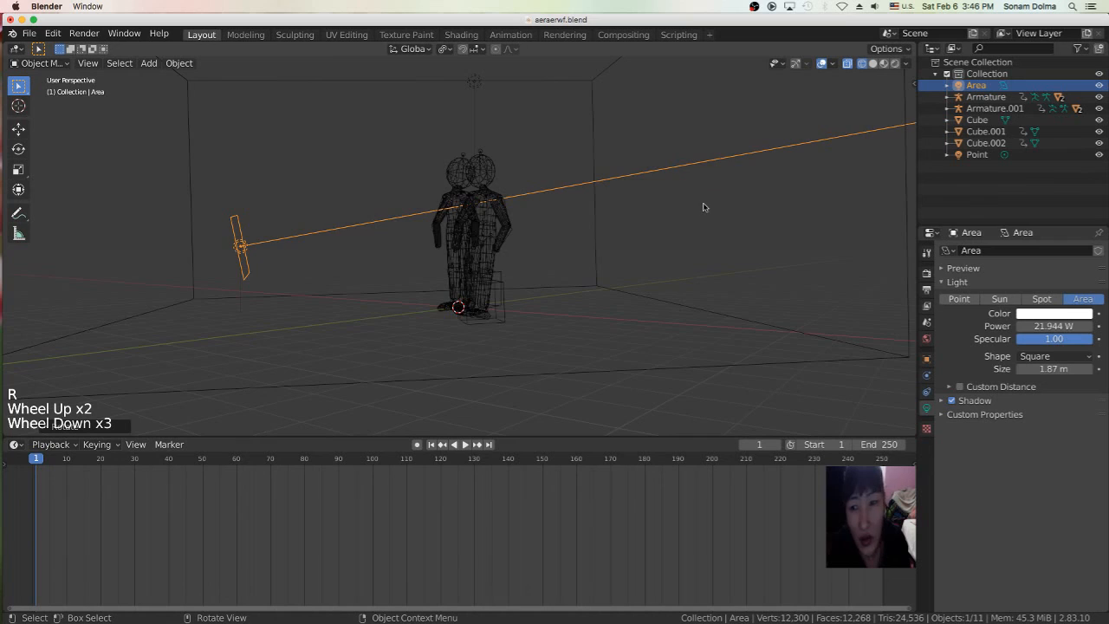
click(1062, 371)
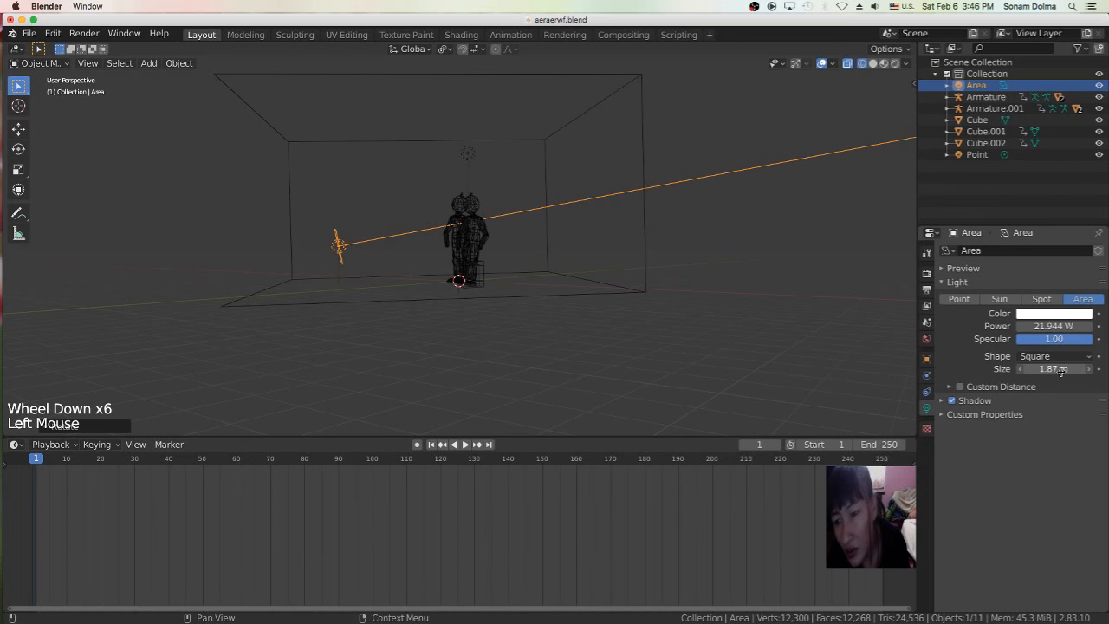
drag(1026, 368, 1064, 369)
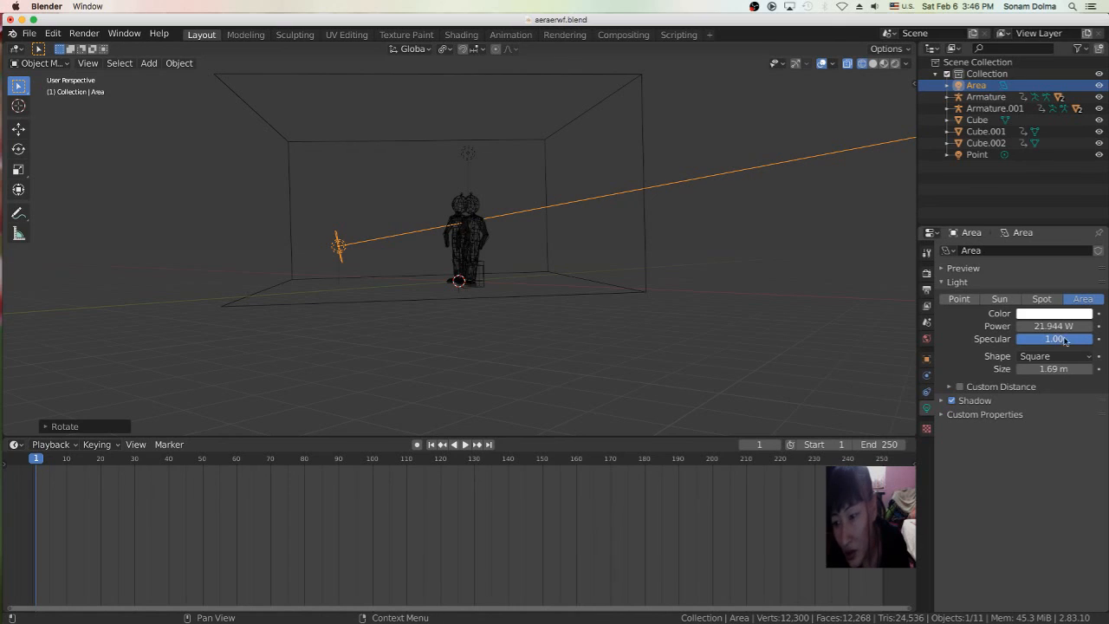
drag(1064, 326, 1045, 326)
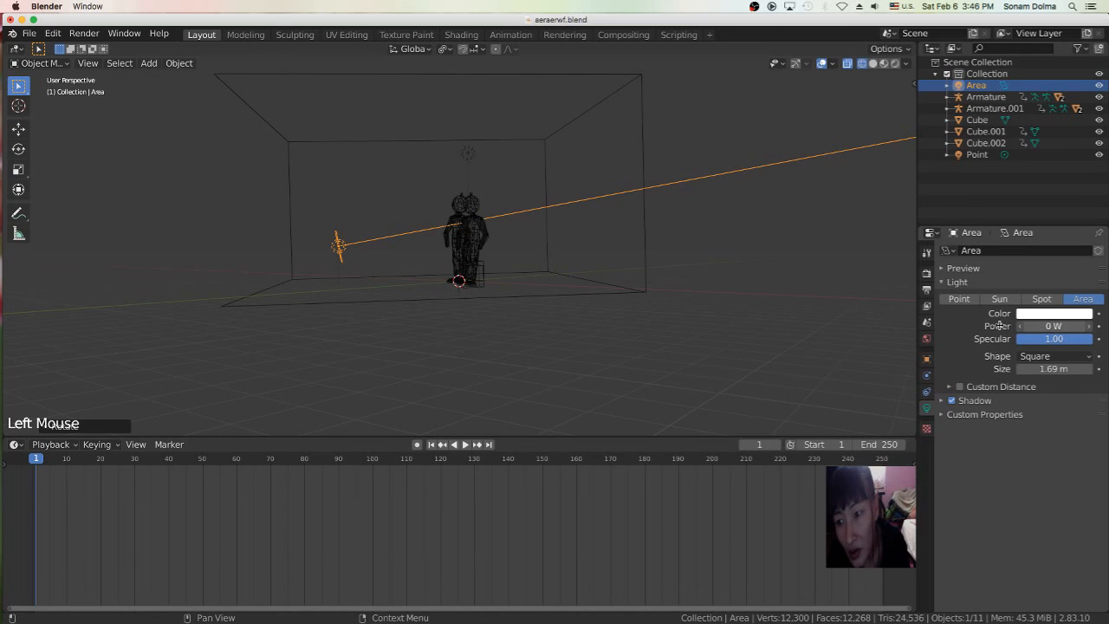
click(1038, 343)
click(1045, 344)
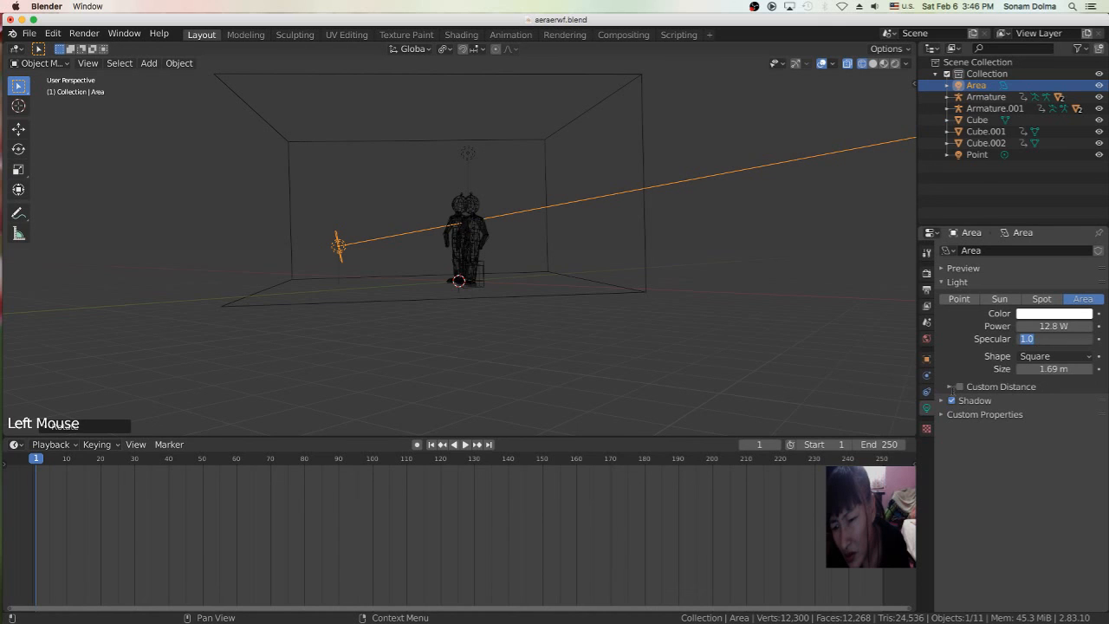
click(952, 400)
scroll(730, 243, down, 2)
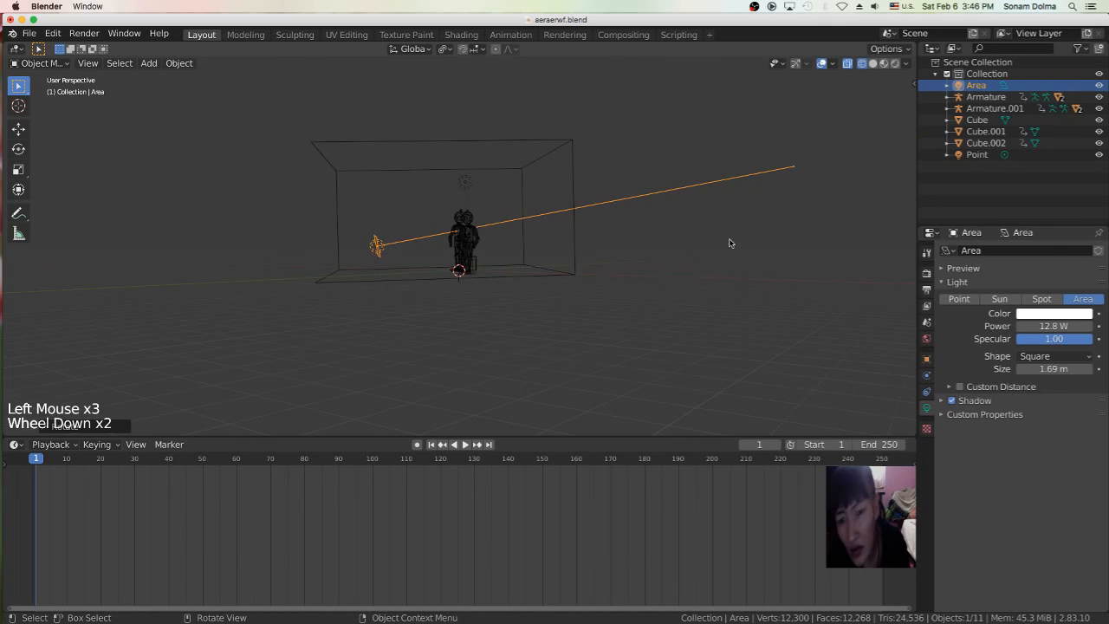
Step: Turn off X-ray for the wireframe view and switch the viewport to Material Preview shading
scroll(518, 263, up, 4)
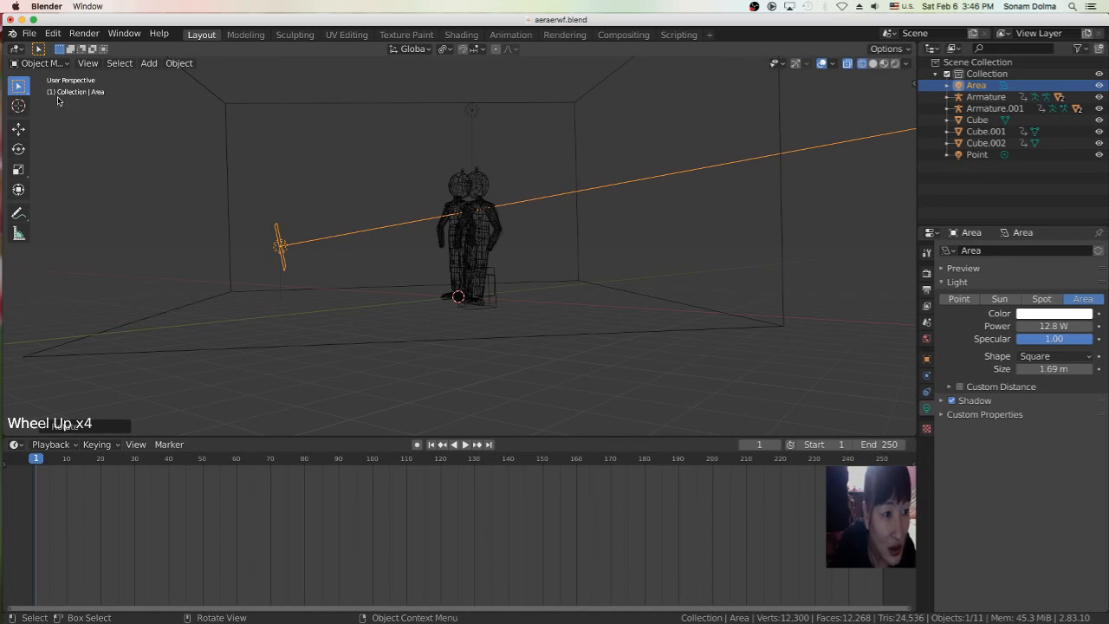
click(862, 64)
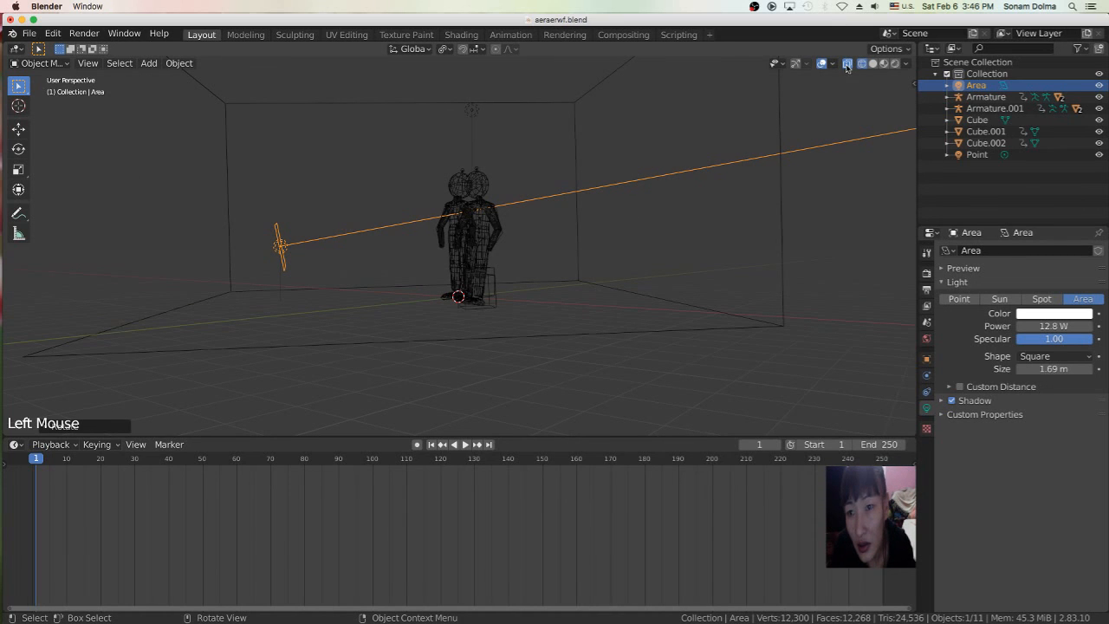
click(847, 64)
click(862, 65)
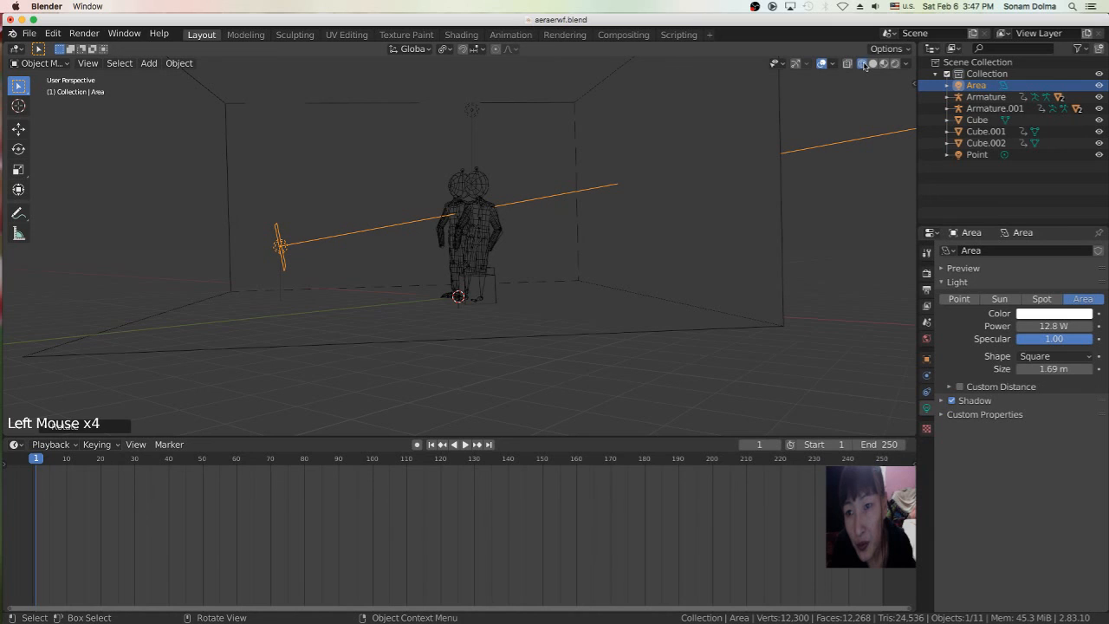
click(895, 64)
click(872, 64)
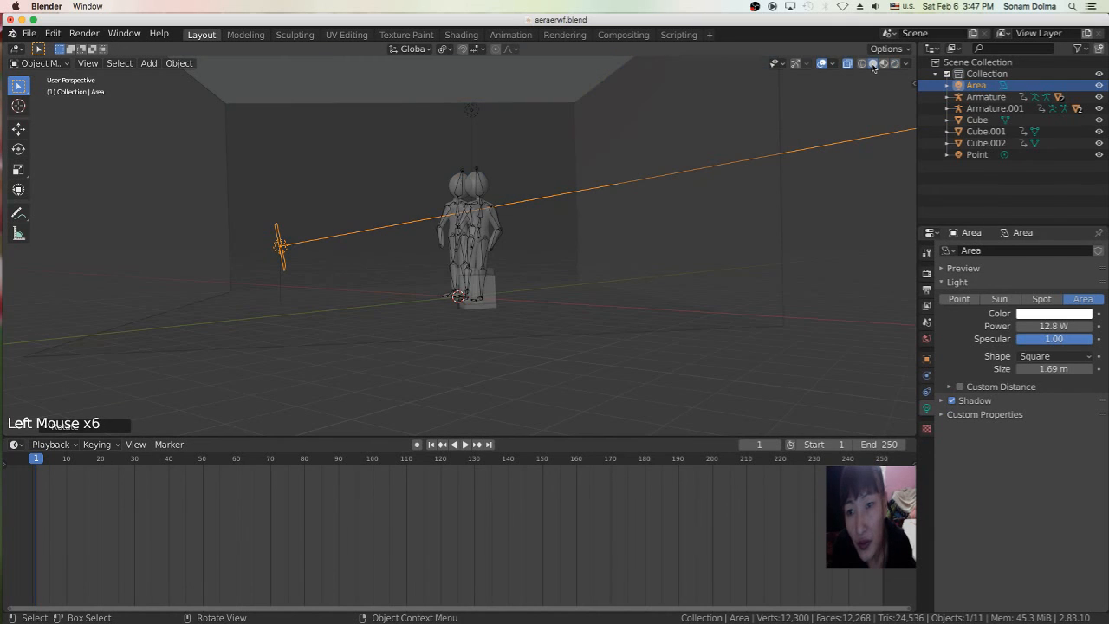
click(884, 64)
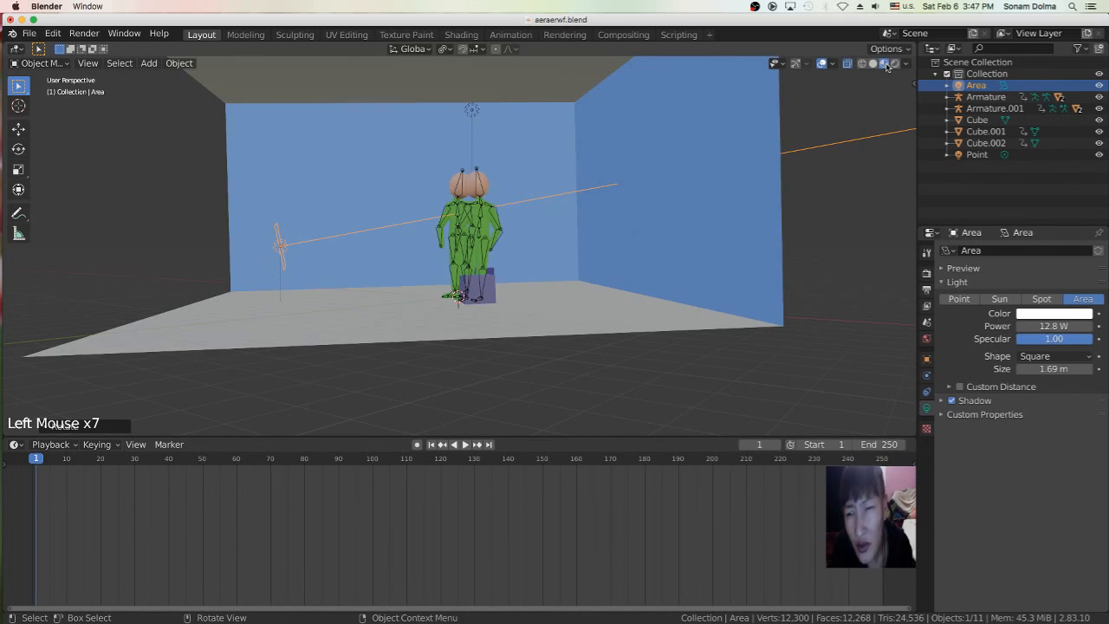
Step: Scale the area light up to about 1.38 times its size in front of the characters
middle_drag(508, 215, 590, 239)
scroll(578, 227, up, 3)
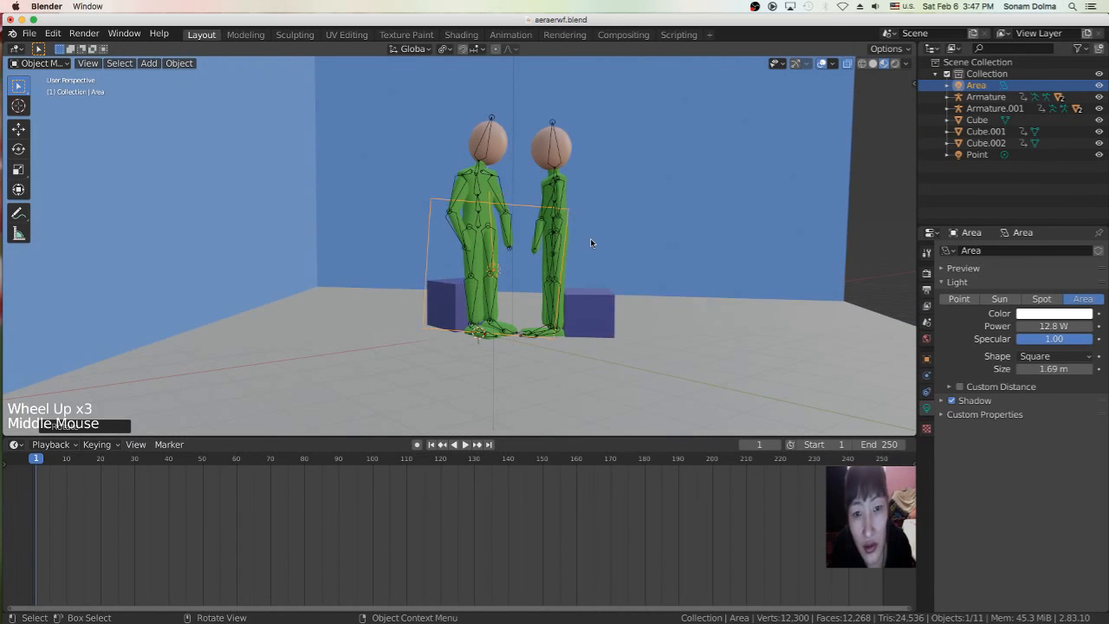
scroll(590, 238, up, 1)
key(s)
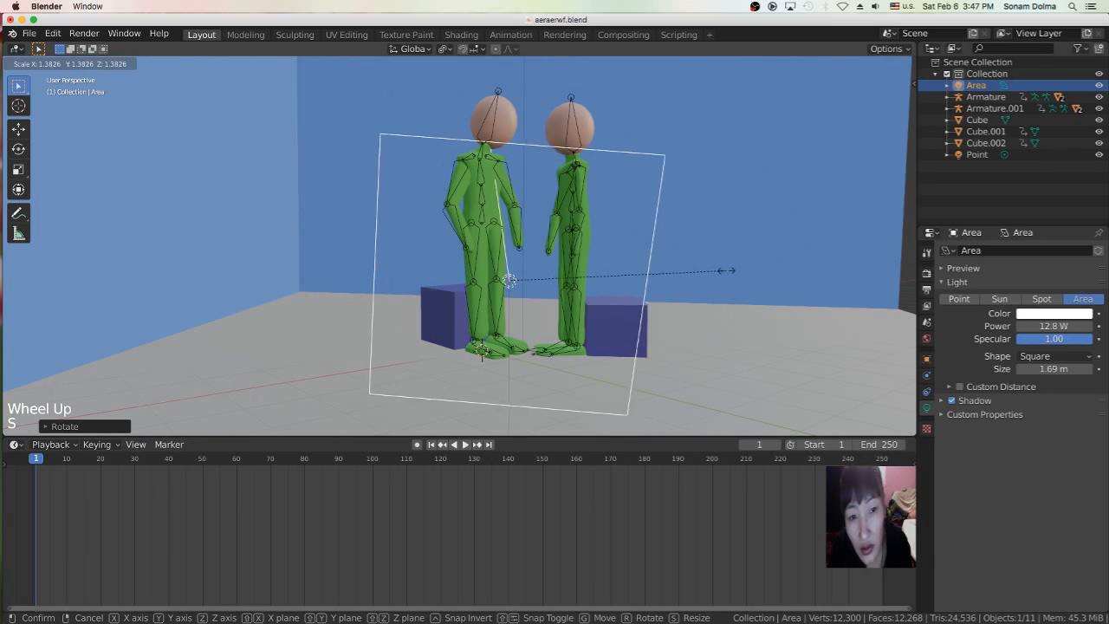
click(728, 274)
Step: Switch the viewport to Rendered shading and hide the overlays to see both characters lit
middle_drag(733, 279, 582, 210)
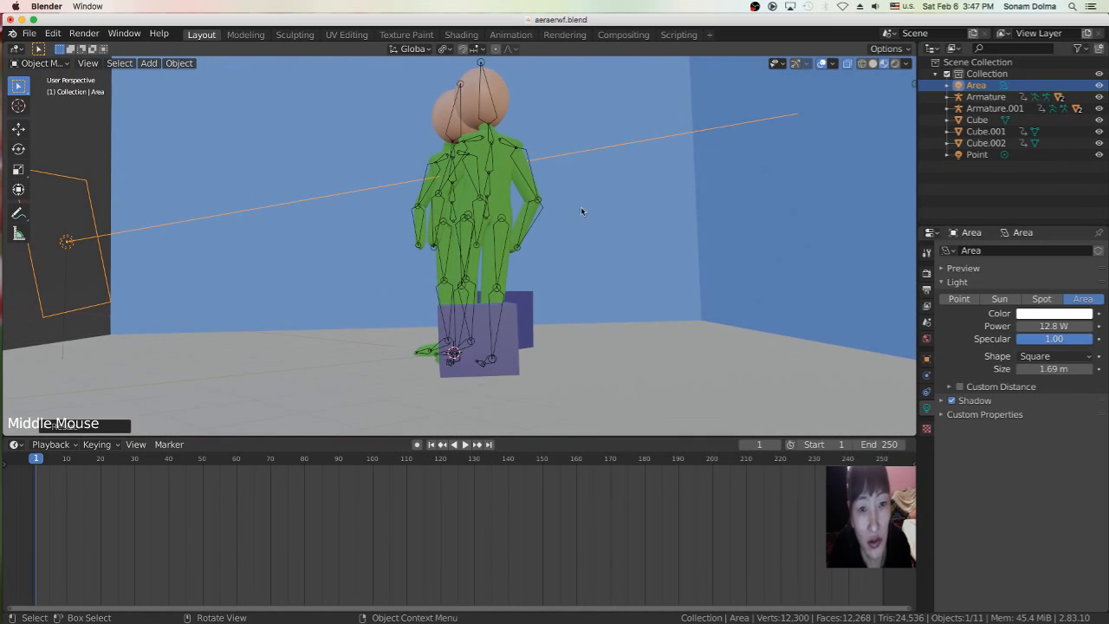
click(894, 64)
click(846, 64)
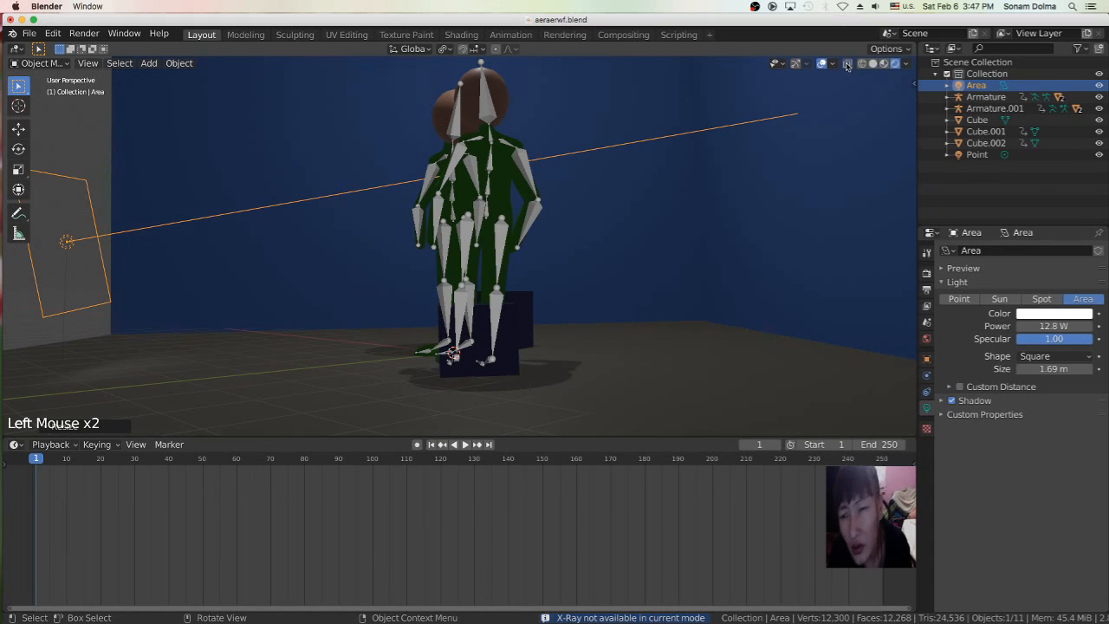
click(819, 64)
middle_drag(588, 168, 733, 203)
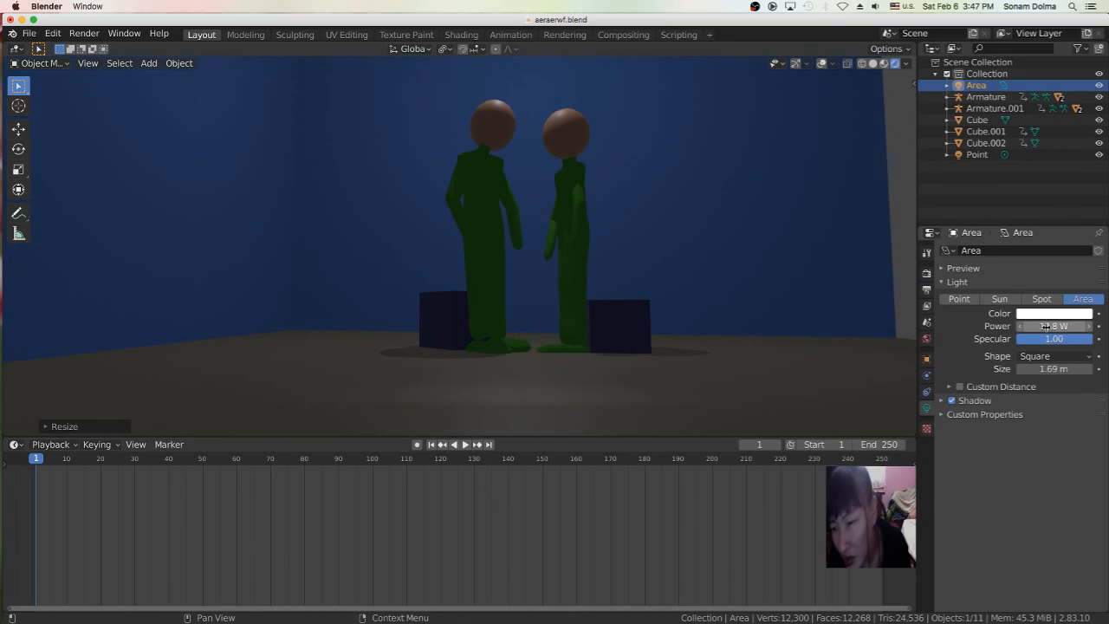
Step: Set the area light's power to 184.63 W and its size to 2.57 m, and turn off its shadow
drag(1042, 326, 1106, 330)
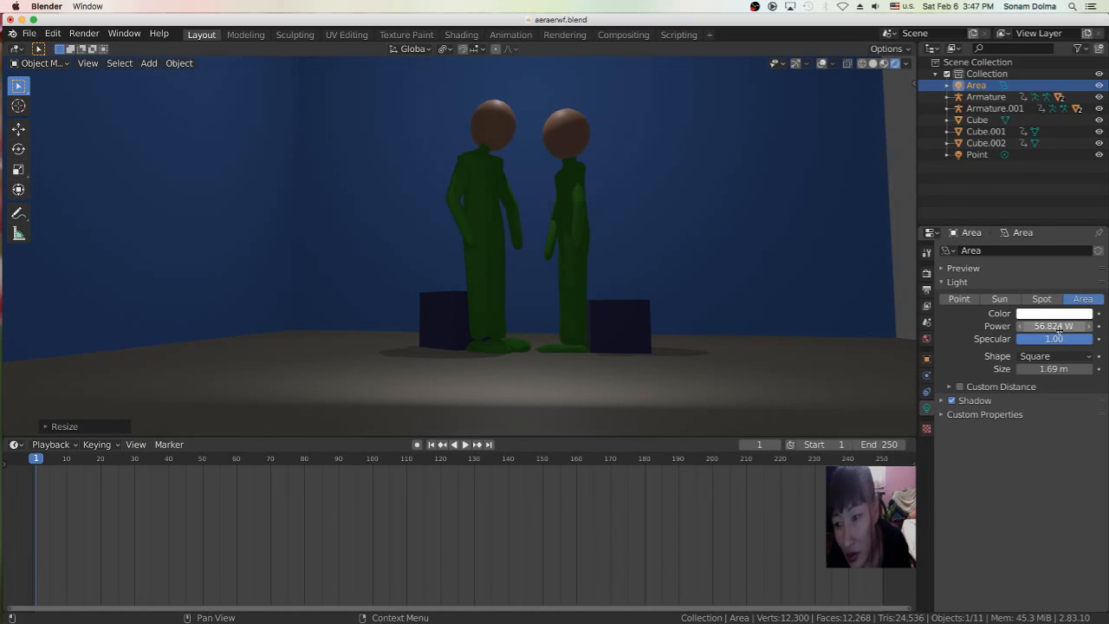
drag(1042, 326, 1106, 330)
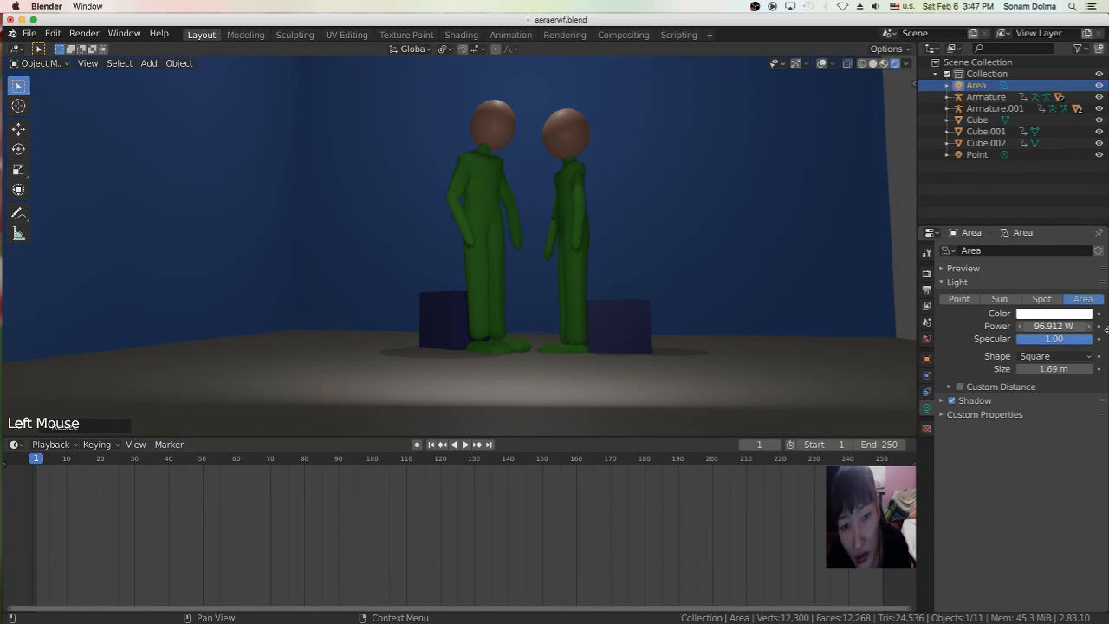
drag(1042, 326, 1088, 326)
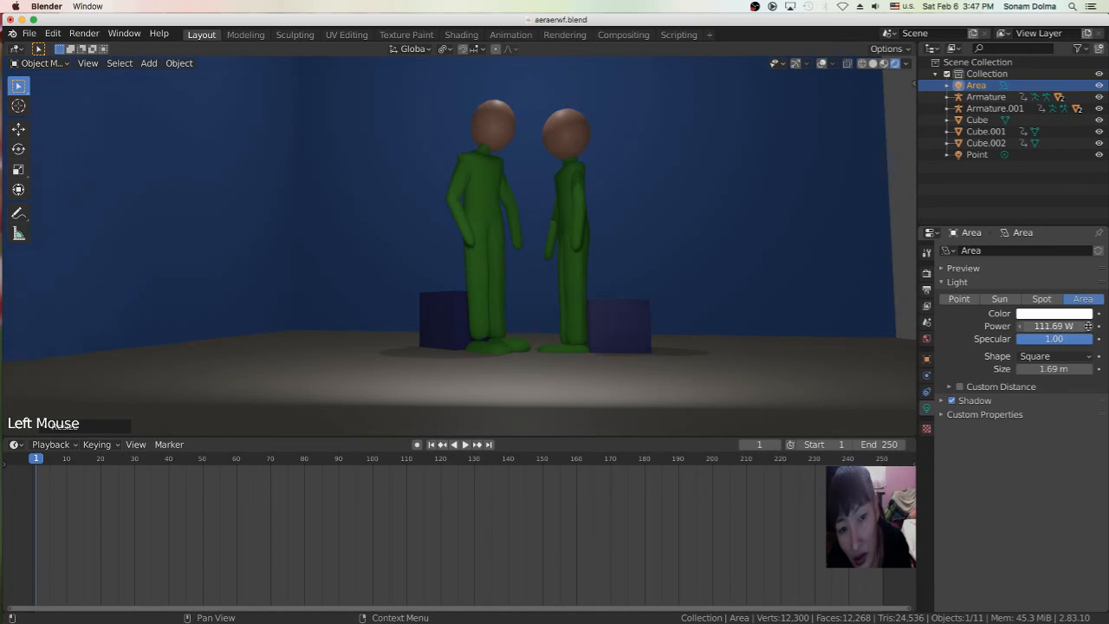
drag(1046, 326, 1086, 326)
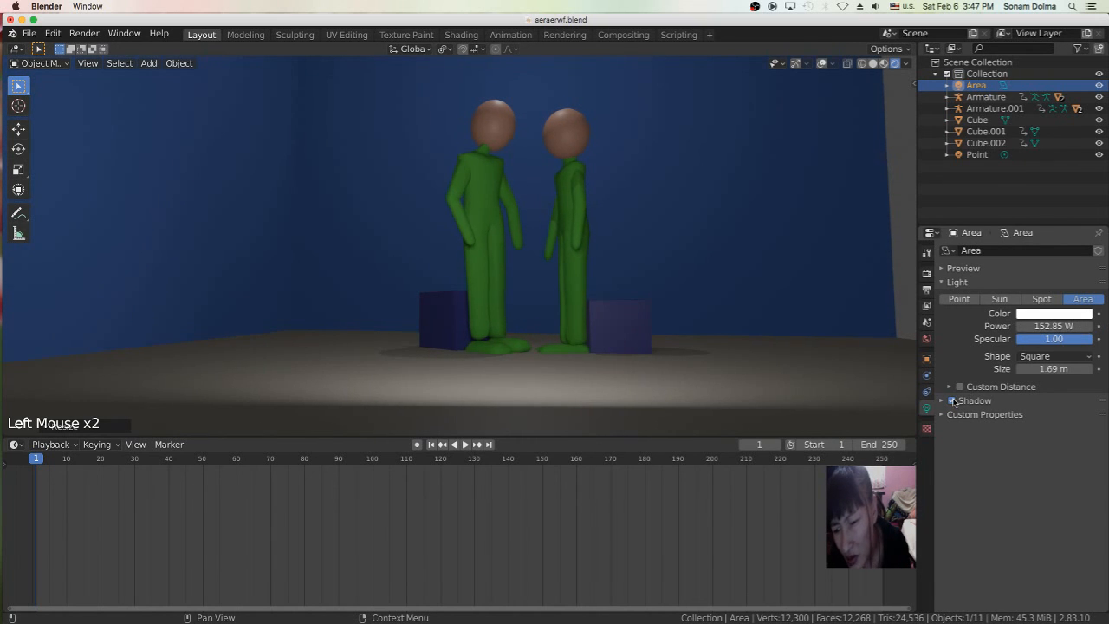
drag(1034, 374, 1087, 370)
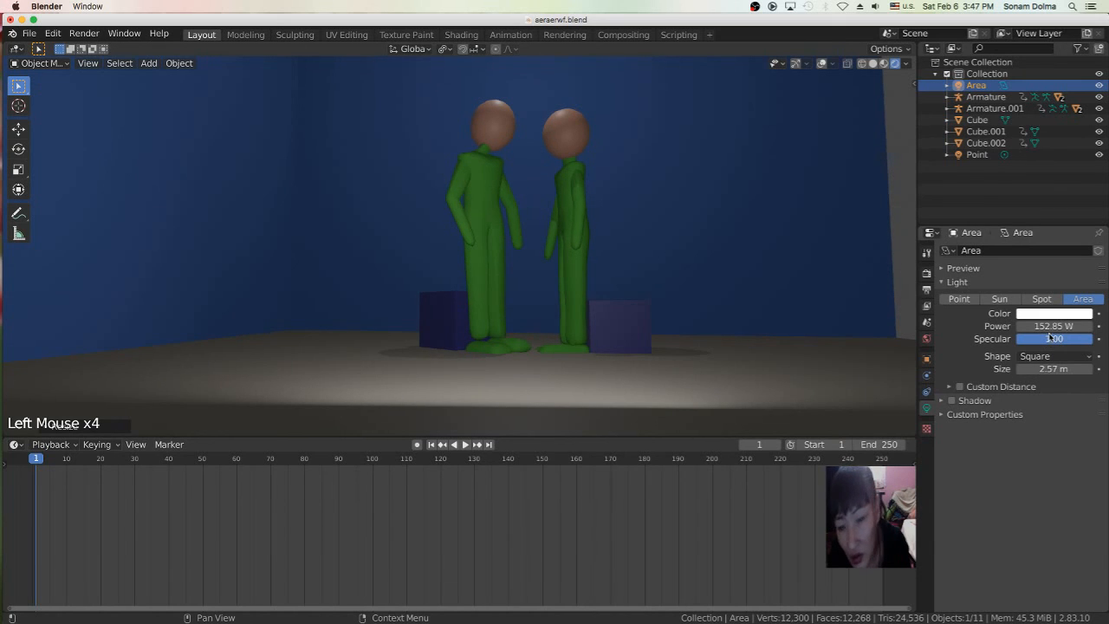
drag(1041, 325, 1083, 338)
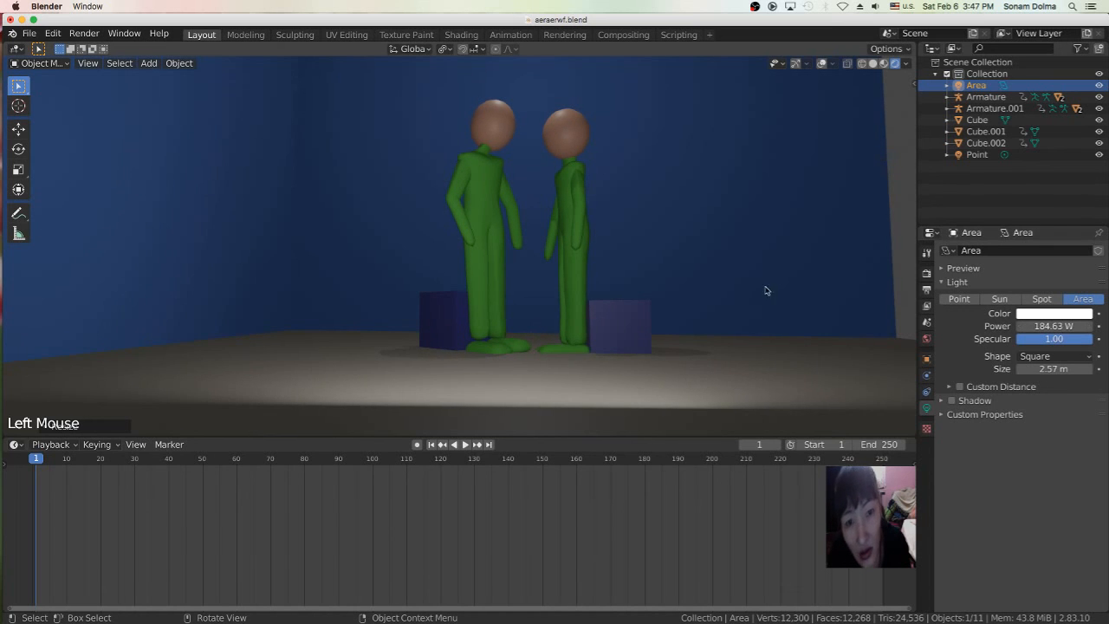
Step: Enlarge the 3D viewport by shrinking the timeline area below it
scroll(703, 279, up, 1)
scroll(689, 280, down, 1)
scroll(684, 276, up, 1)
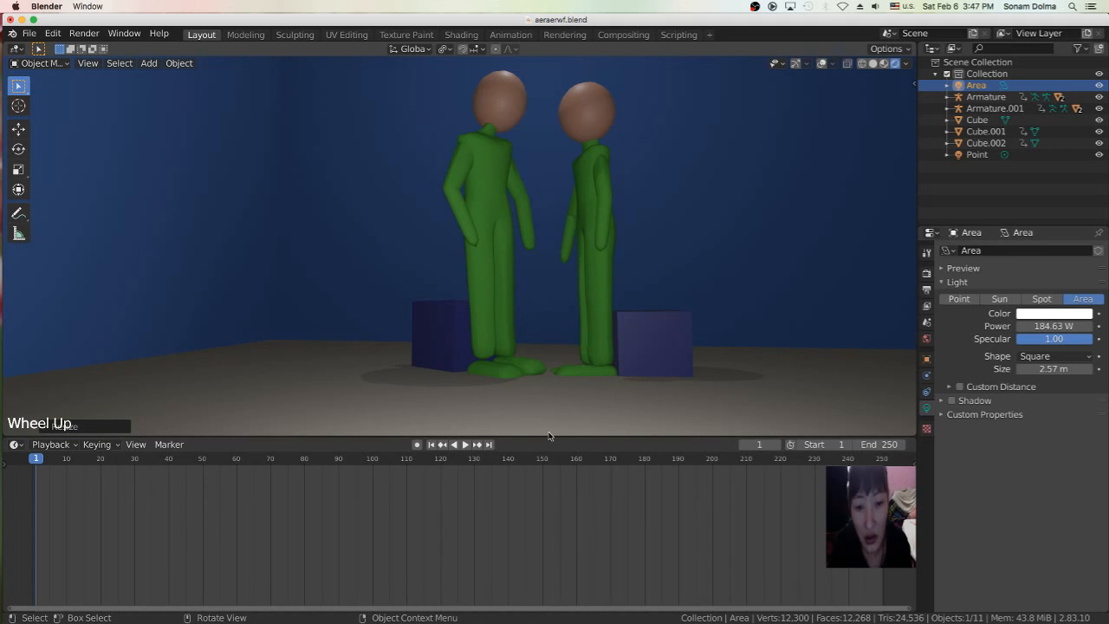
drag(550, 439, 558, 549)
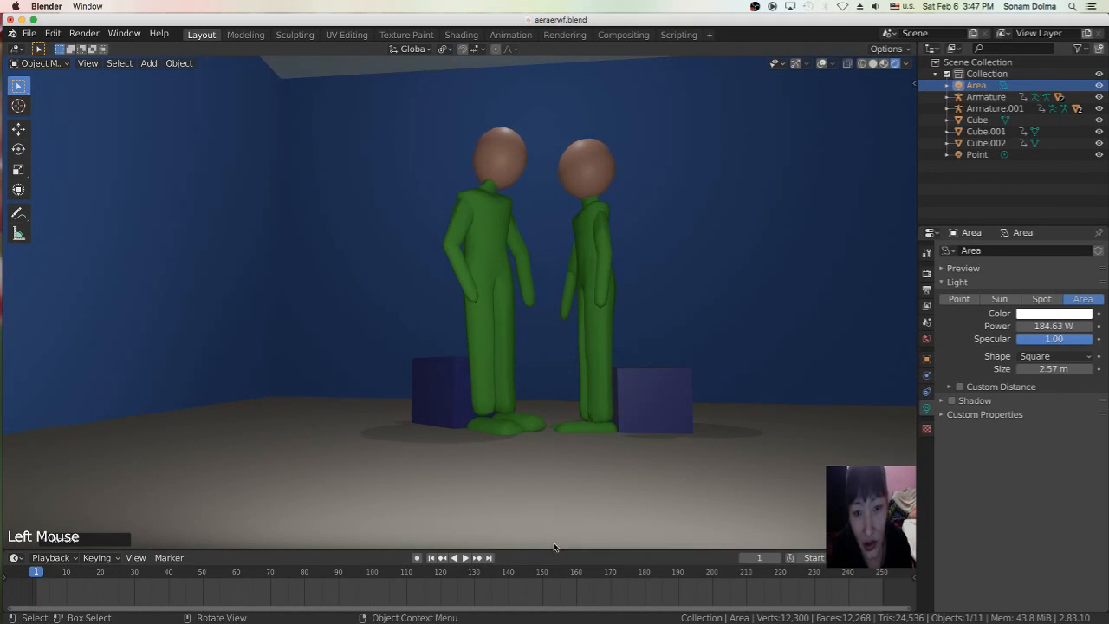
Step: Show the scene's render settings and play the sitting animation in the rendered view, stopping at frame 101
click(926, 273)
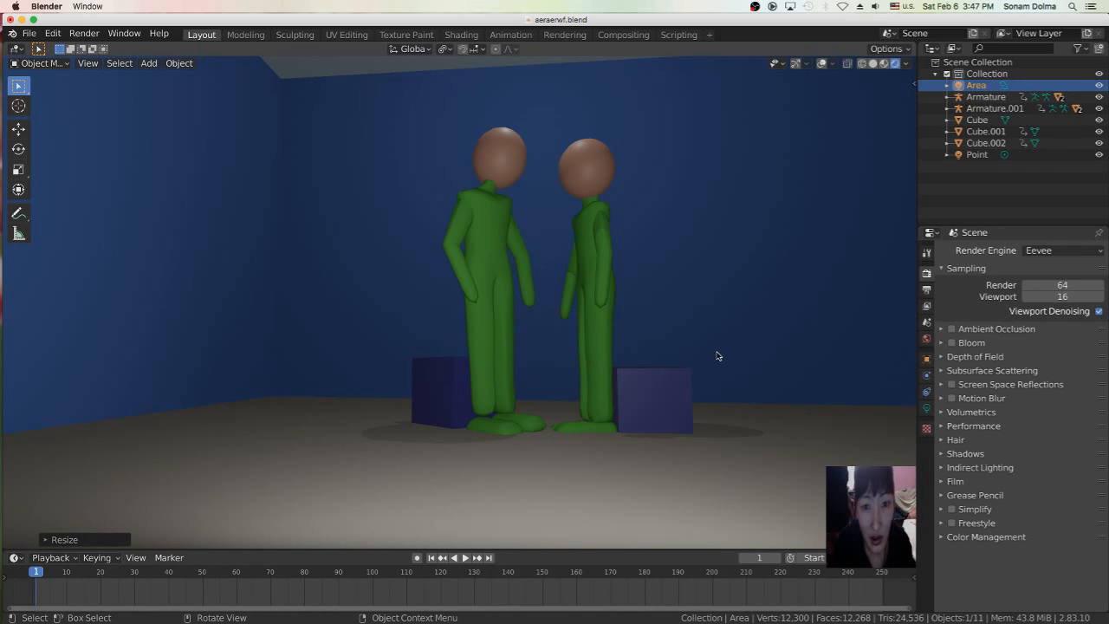
click(466, 558)
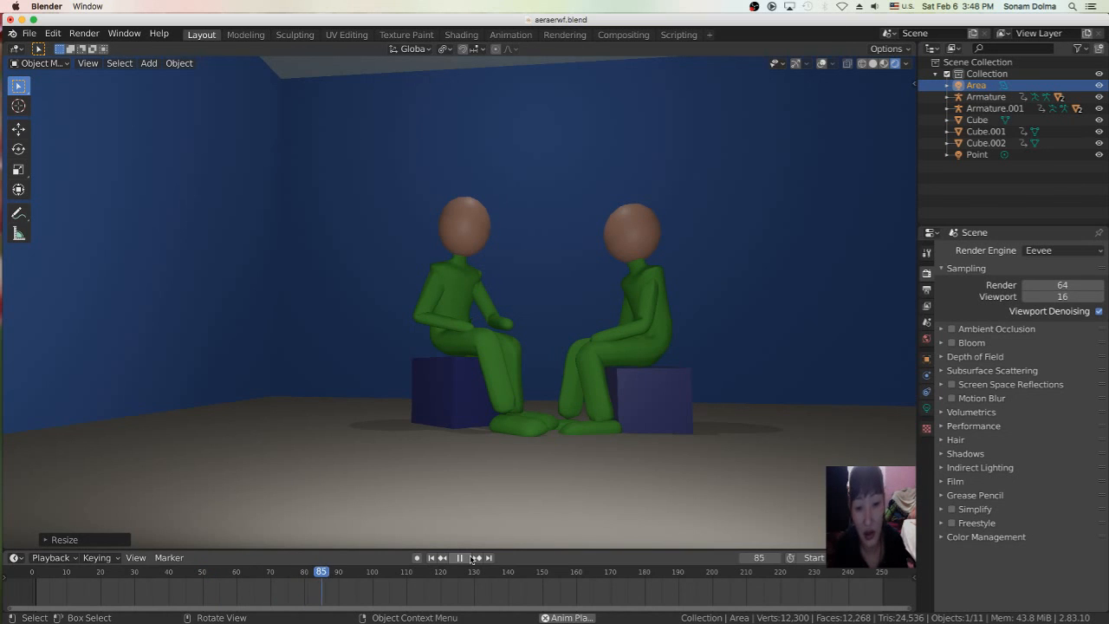
click(460, 557)
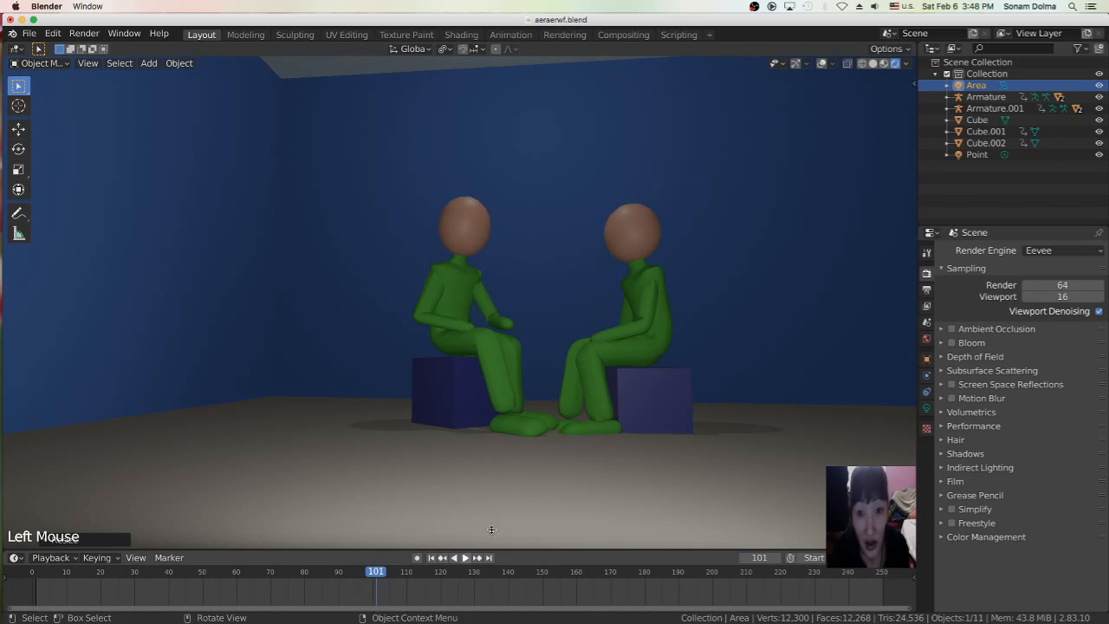